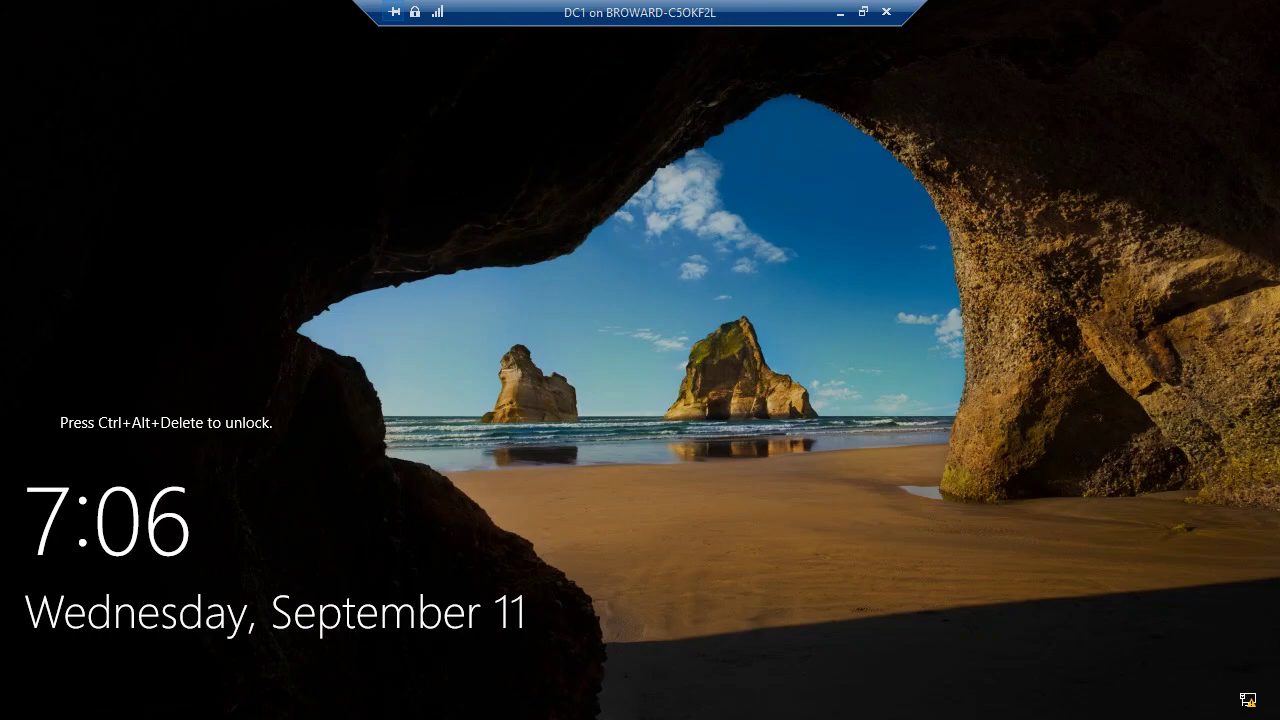
Step: Sign in to the DC1 VM as CONTOSO\Administrator with the administrator password
key(ctrl+alt+End)
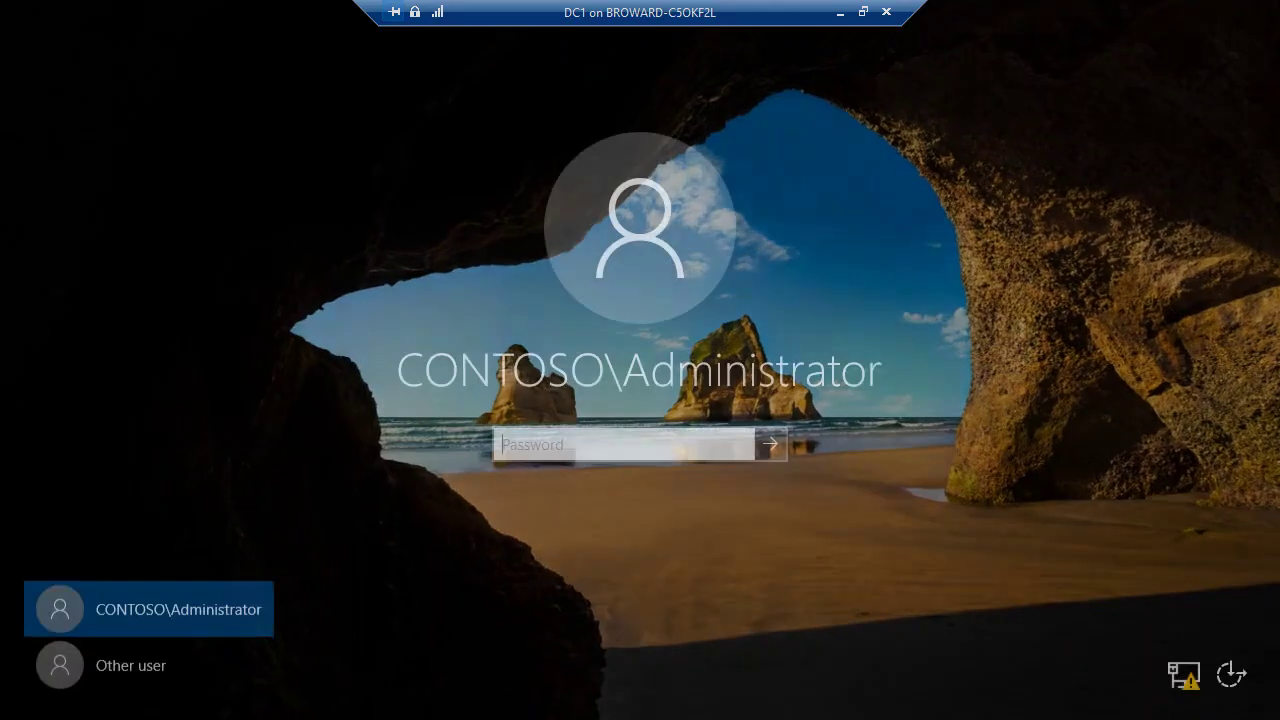
text(Pa55w.rd)
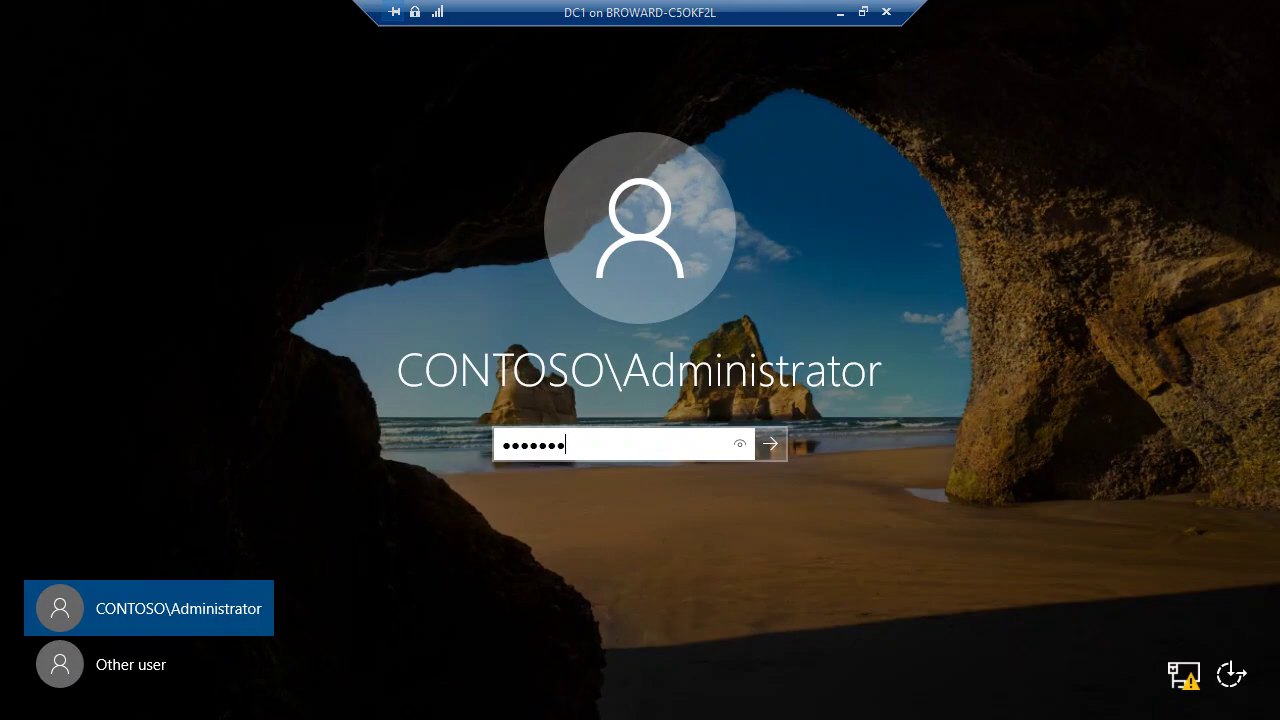
key(Return)
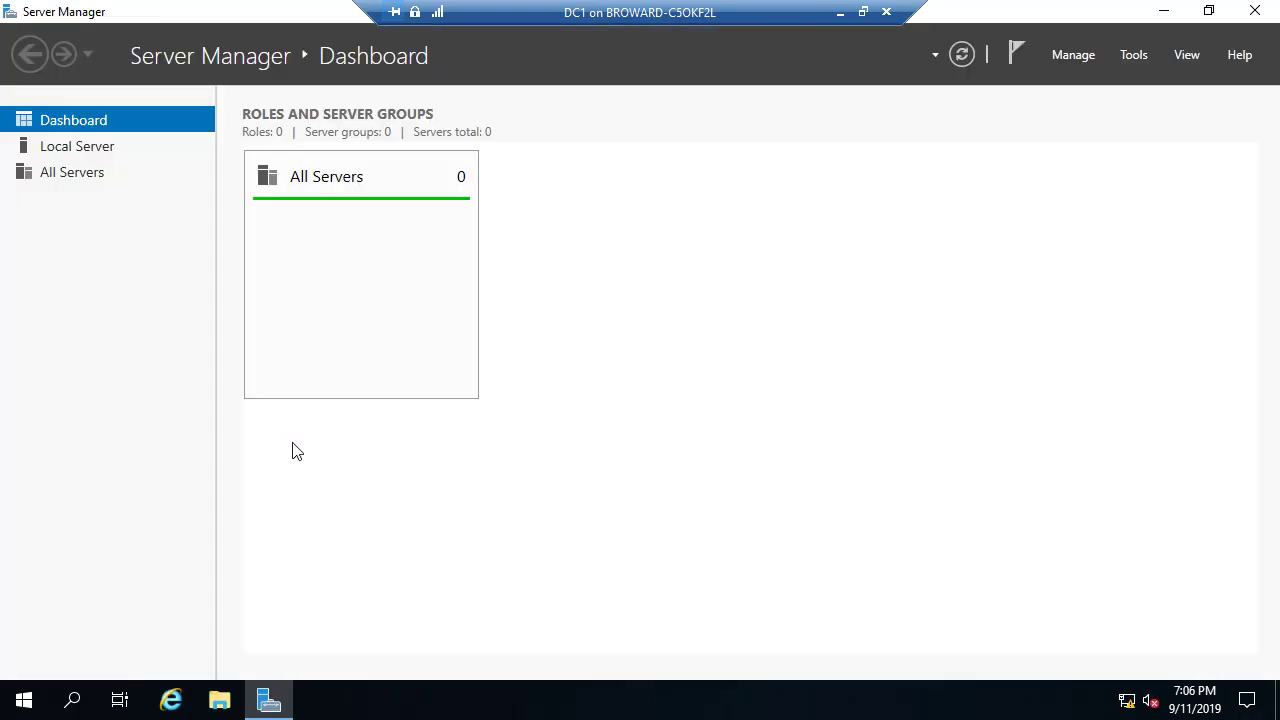
Step: Show Server Manager's Local Server page and launch Windows PowerShell ISE from Start
click(108, 149)
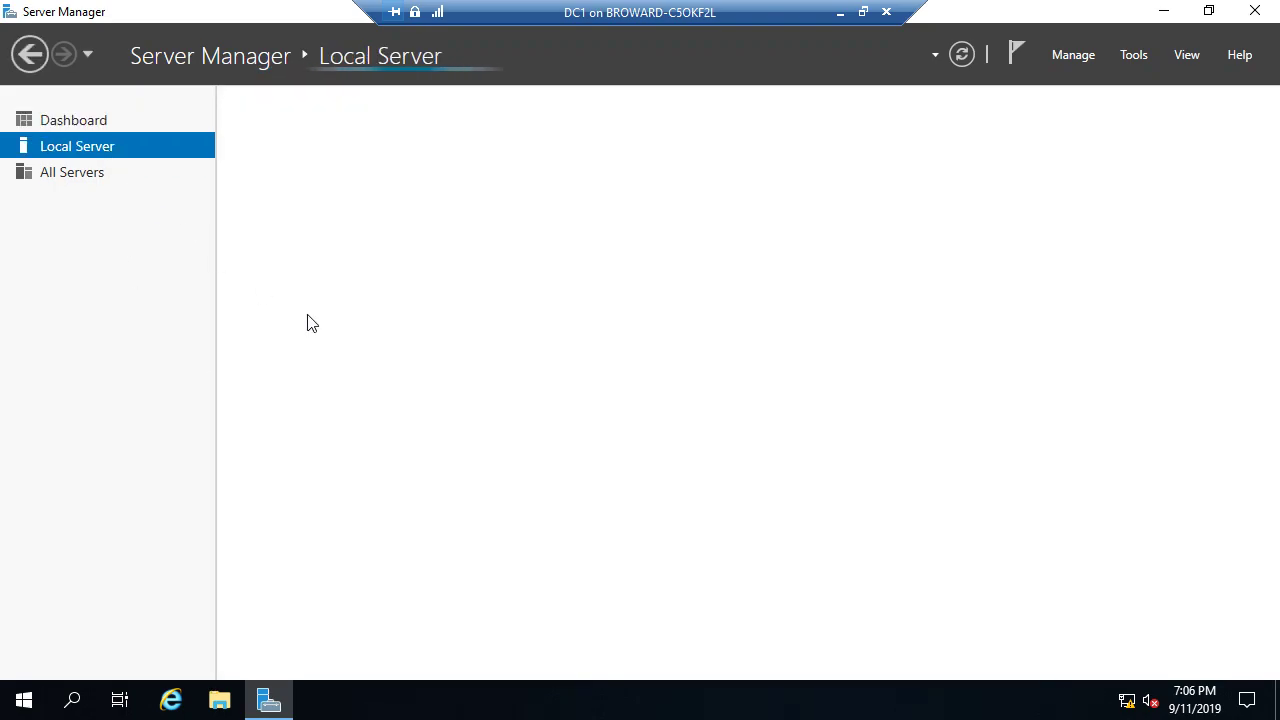
click(28, 704)
click(565, 238)
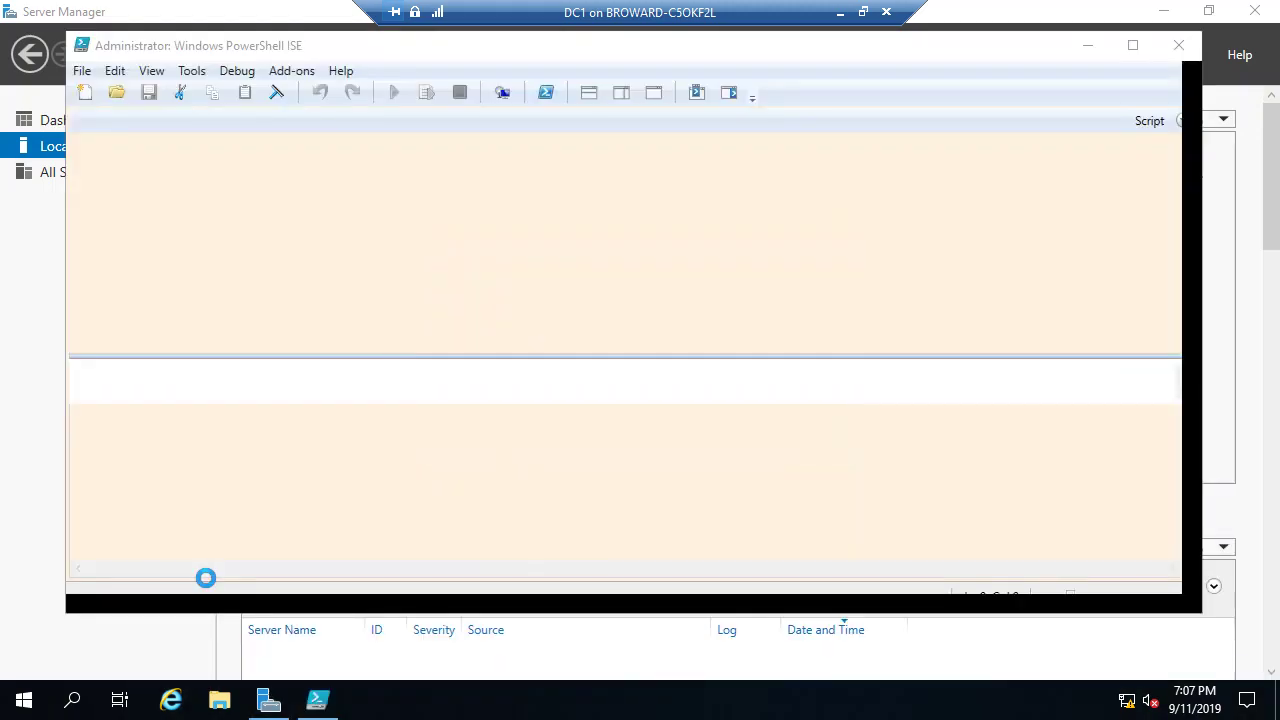
Step: Dismiss the recovery message, maximize ISE, and begin a new add-dns line below line 7
click(808, 420)
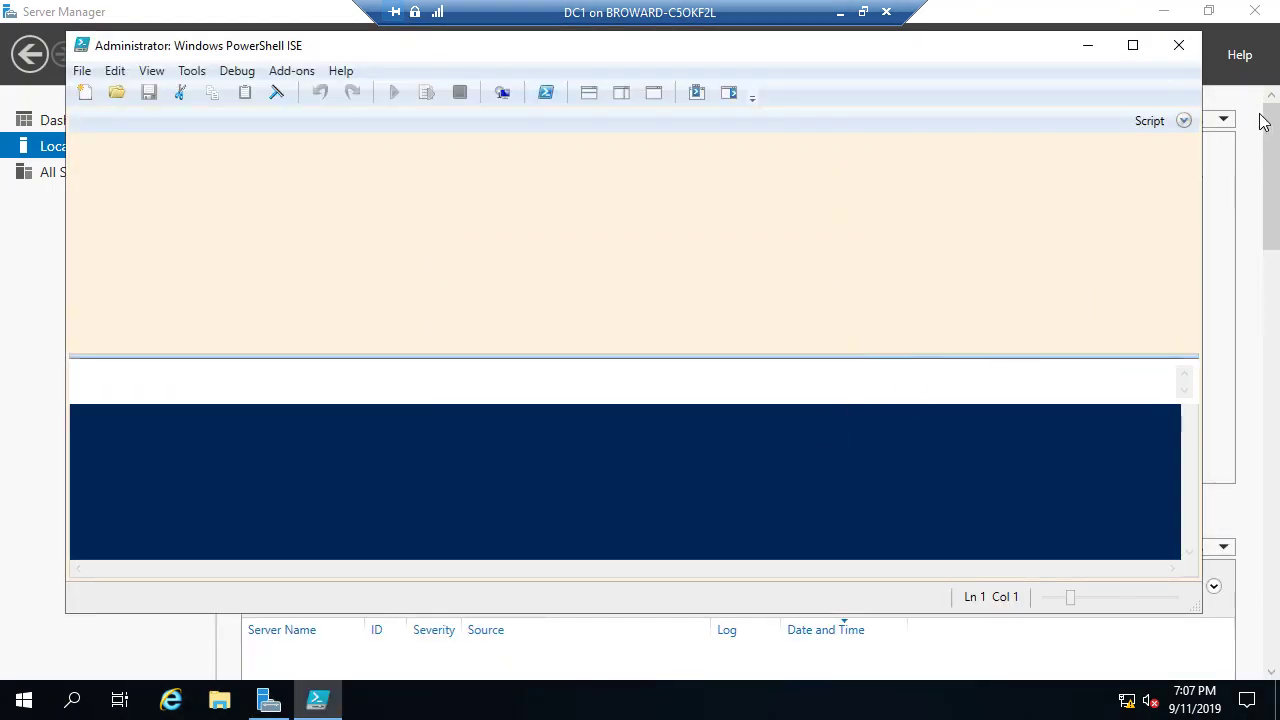
click(1140, 52)
click(705, 183)
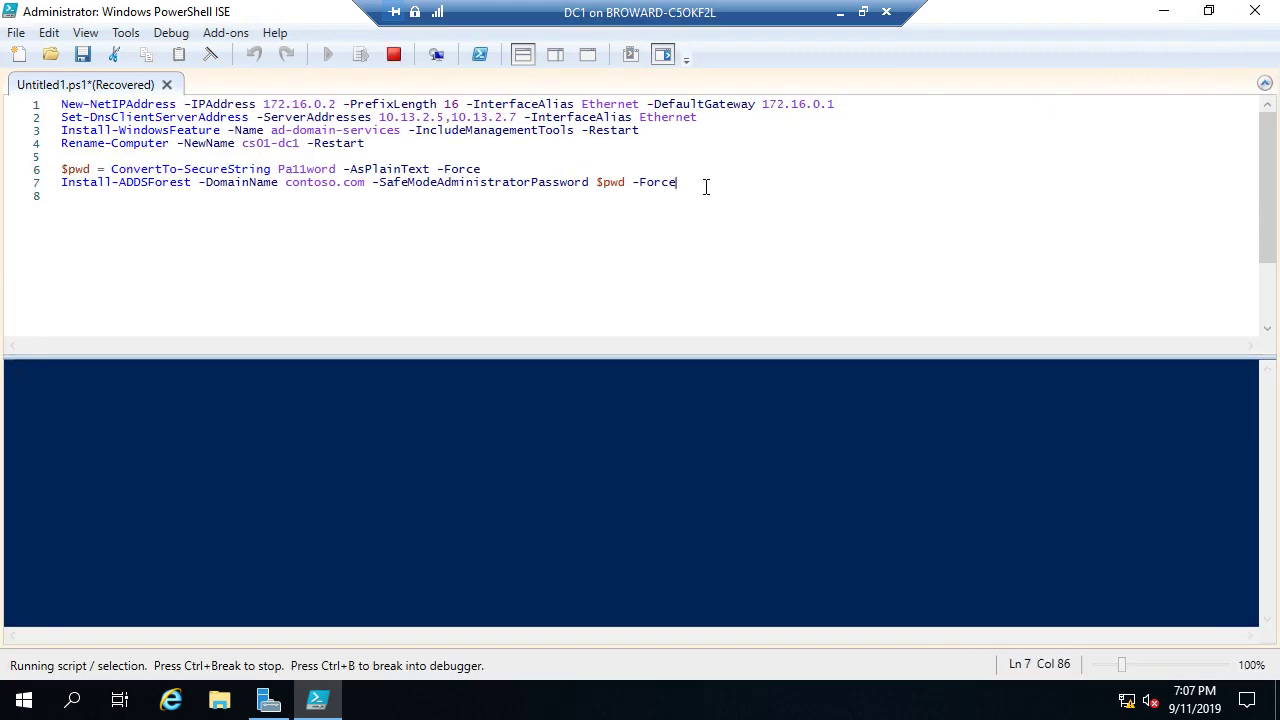
key(Return)
key(Return)
text(a)
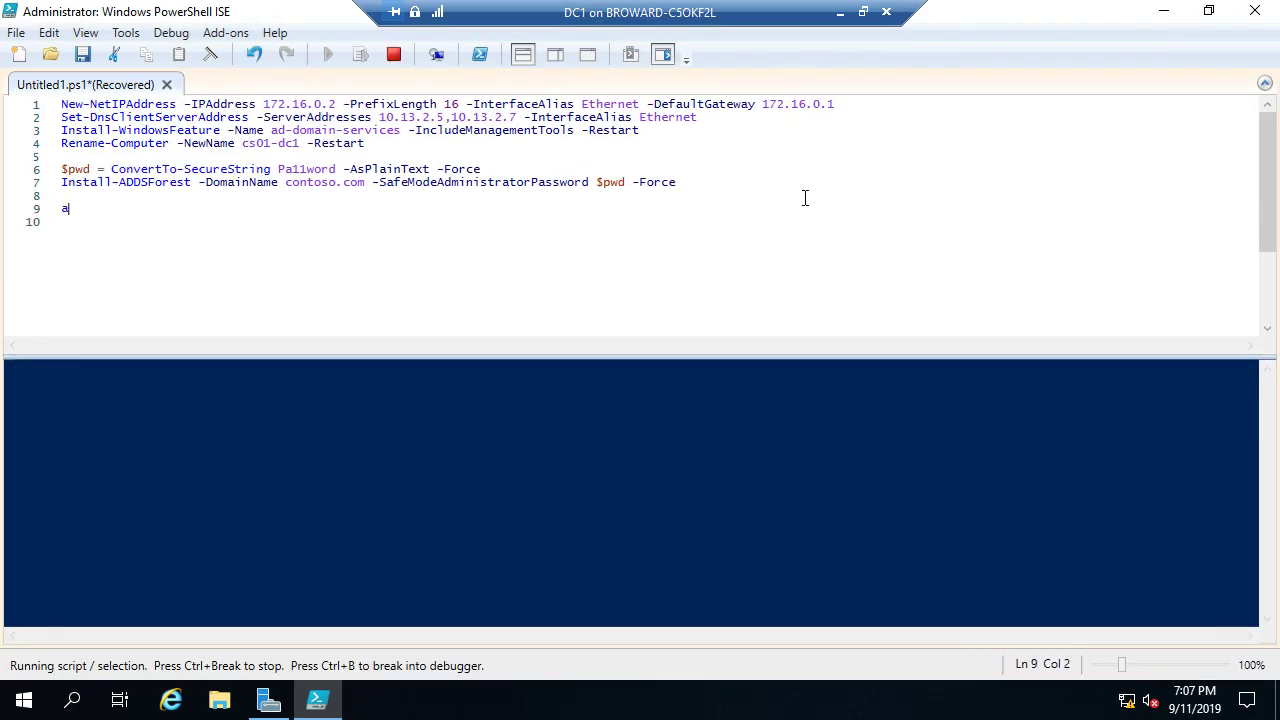
text(dd-dns)
Step: Stop the running script, close the Commands pane, and clear the misspelled text on line 9
key(ctrl+Break)
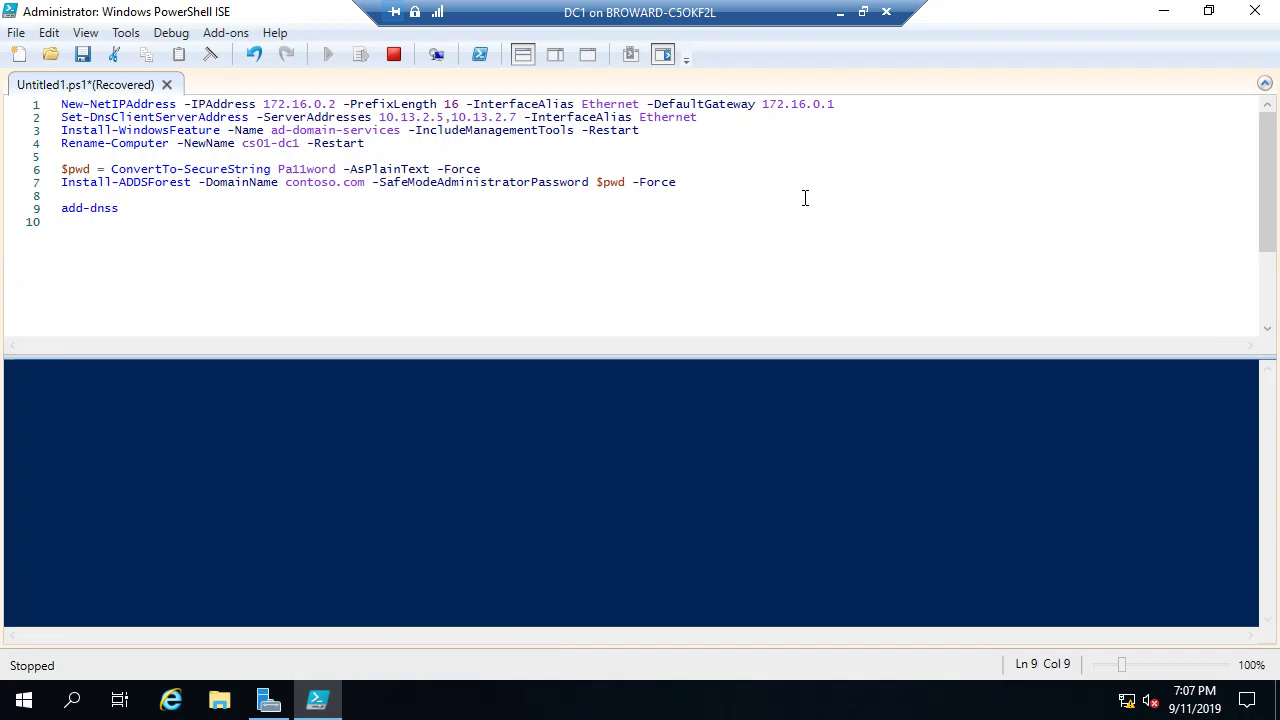
key(F8)
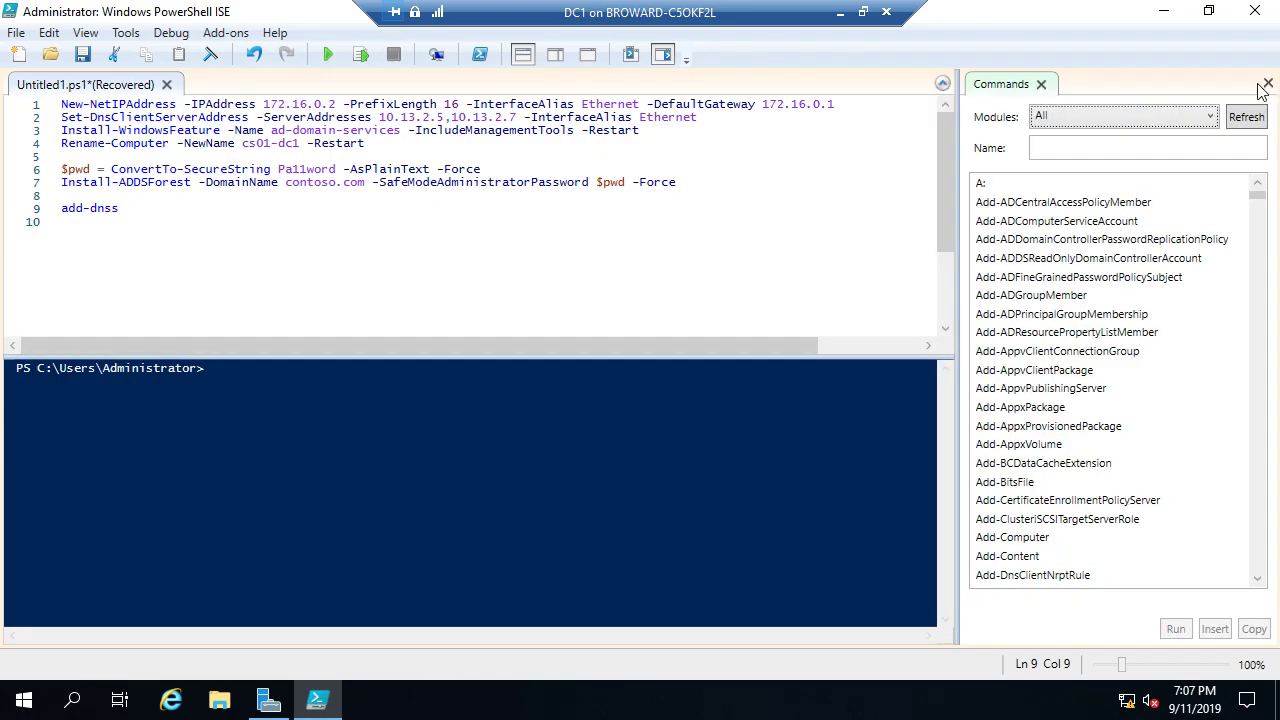
click(1268, 83)
click(134, 222)
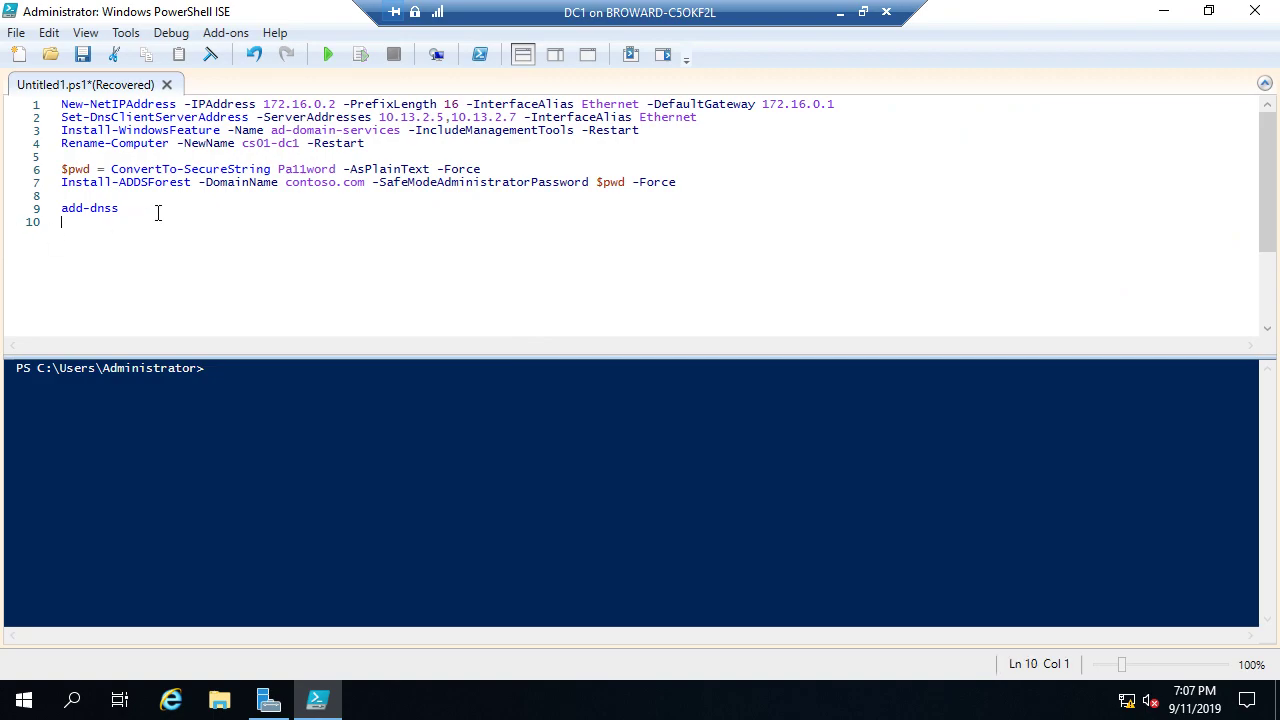
click(158, 212)
key(BackSpace)
key(BackSpace)
key(BackSpace)
key(BackSpace)
key(BackSpace)
key(BackSpace)
key(BackSpace)
key(BackSpace)
Step: Write Add-DnsServerPrimaryZone -NetworkId 172.16/16 -ReplicationScope Forest on line 9
text(add-d)
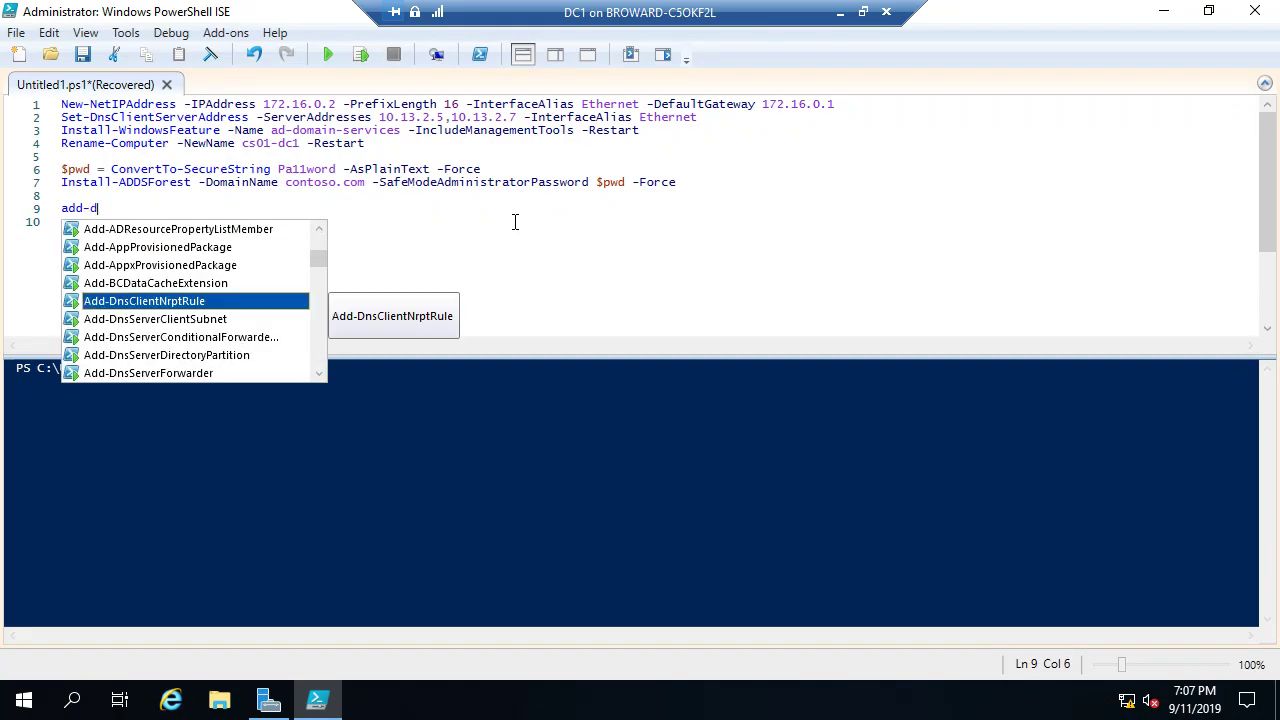
key(Down)
key(Down)
key(Down)
key(Down)
key(Down)
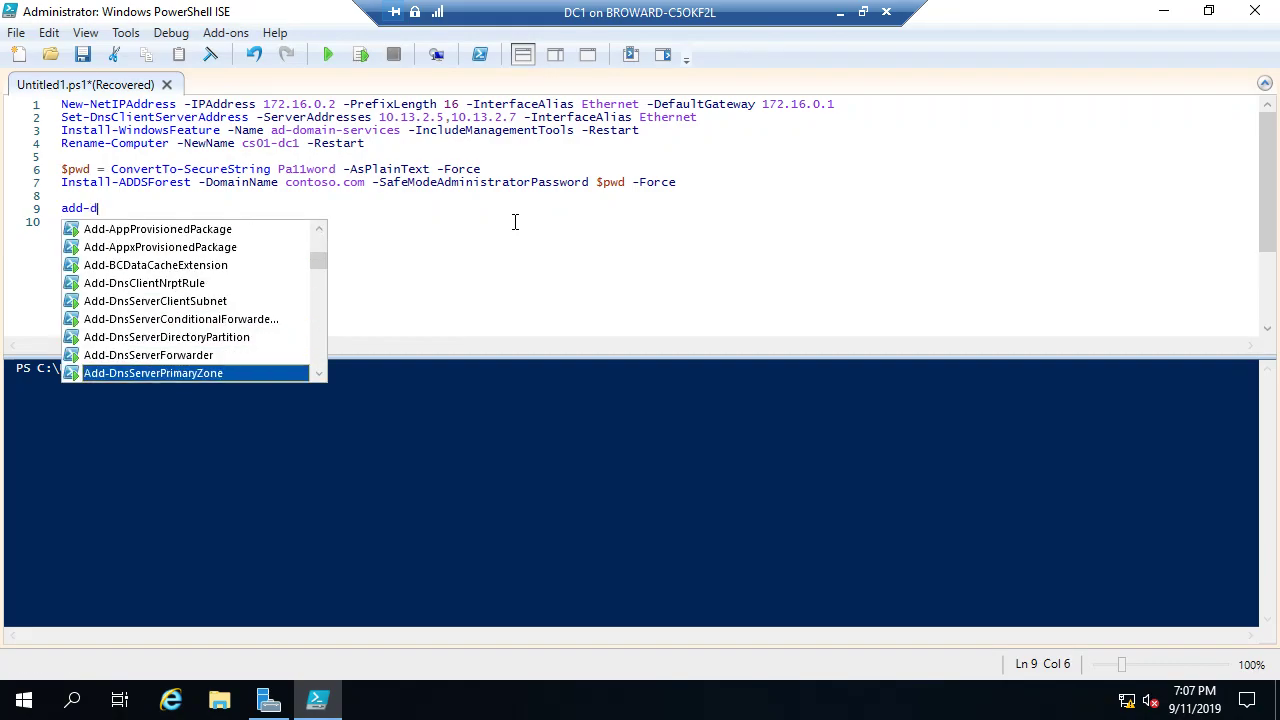
key(Return)
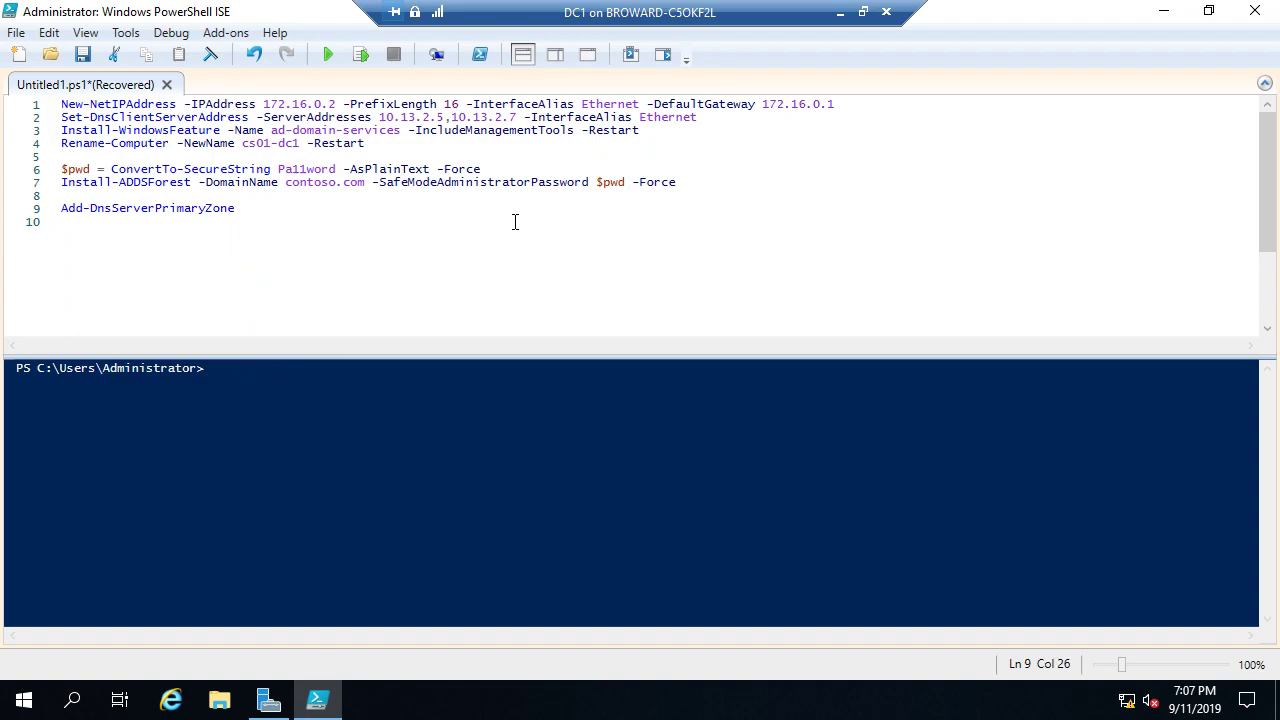
text(-n)
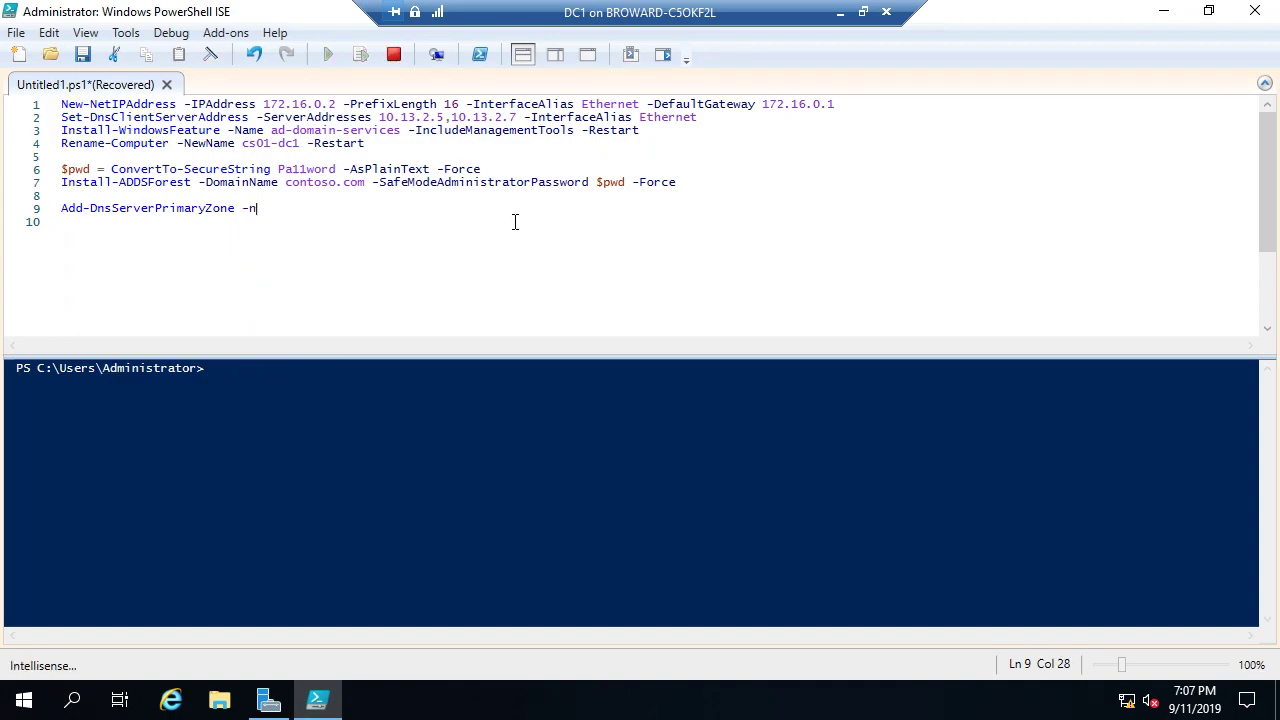
key(Tab)
key(Tab)
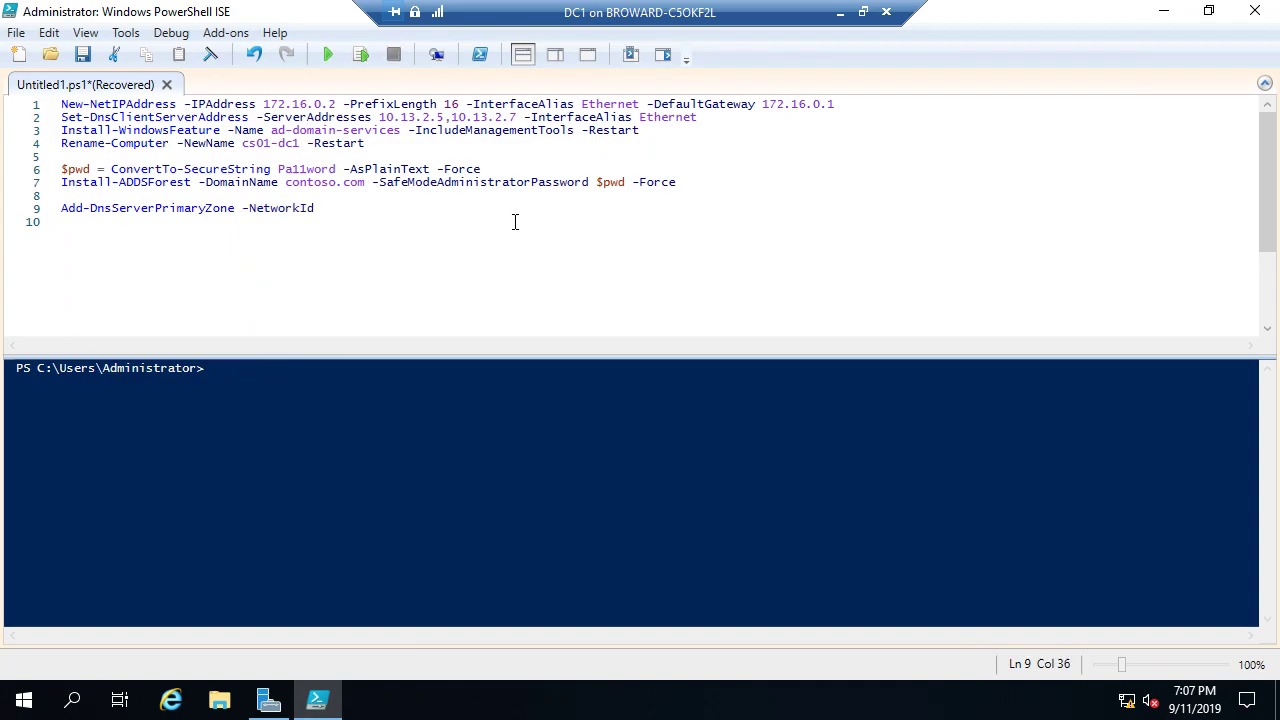
text(172.16/16 -)
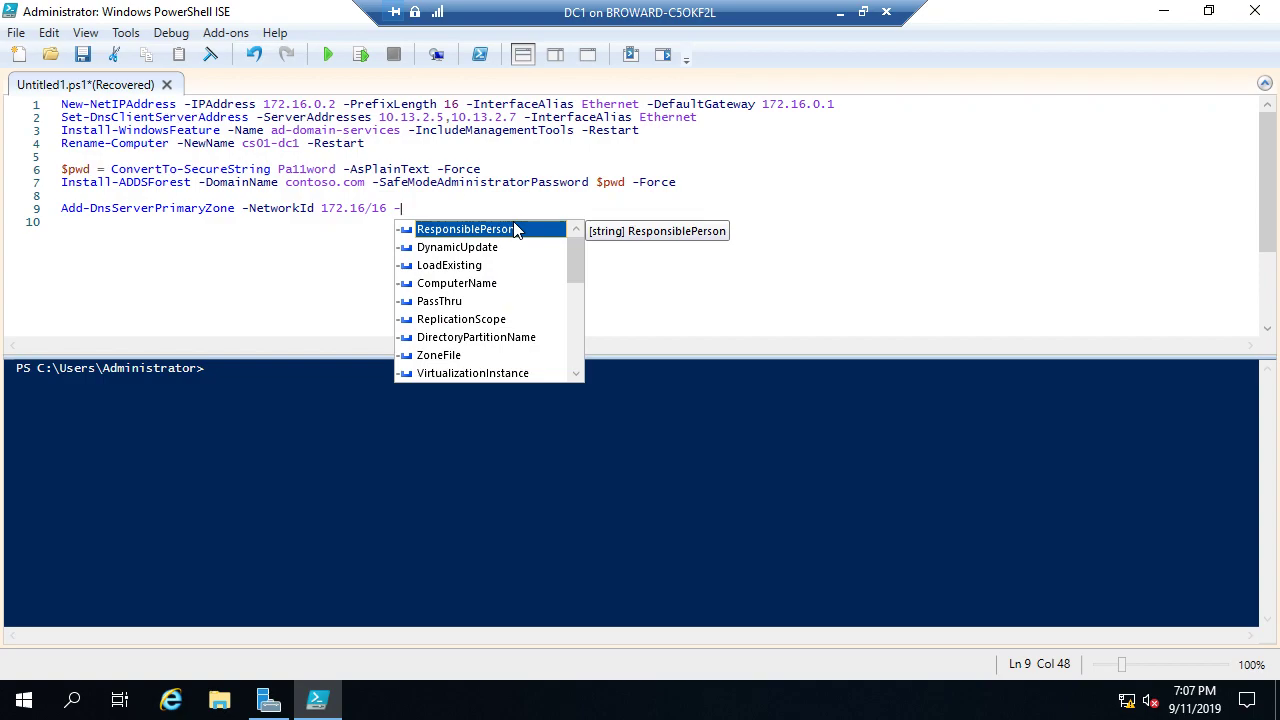
key(Down)
key(Down)
key(Down)
key(Down)
key(Down)
key(Tab)
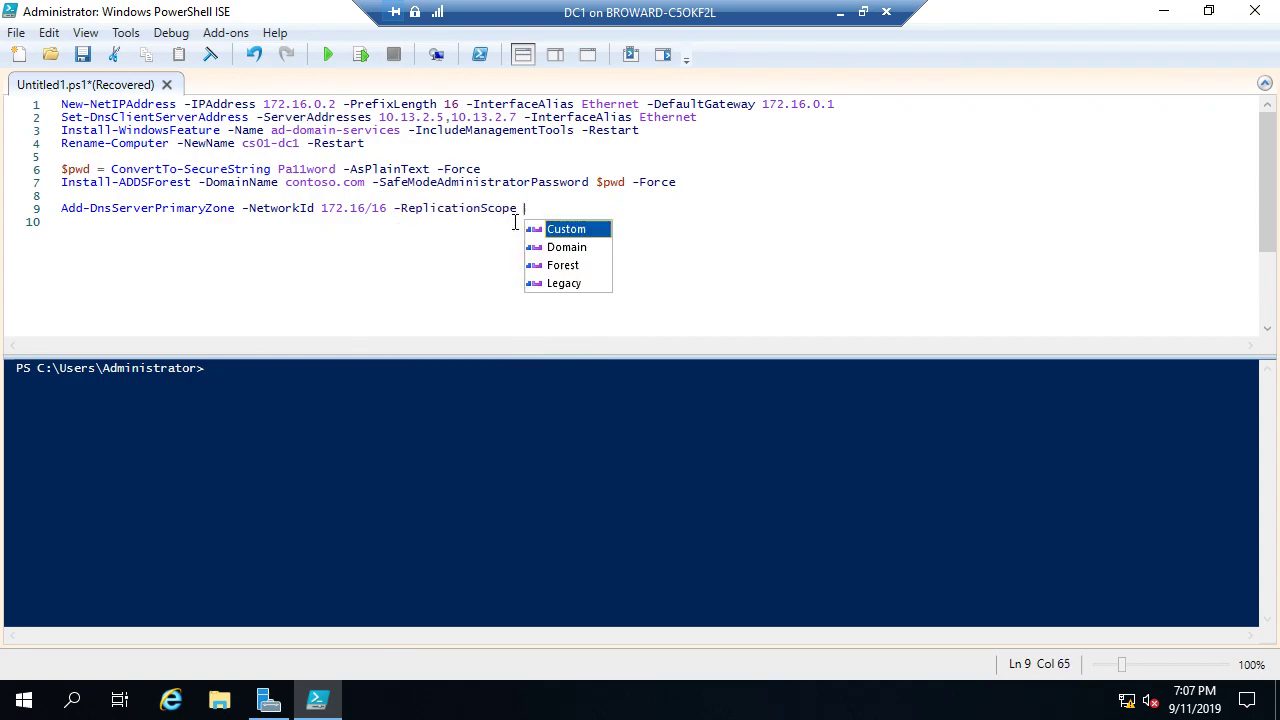
text(For)
key(Tab)
Step: Add Register-DnsClient, run both new lines as a selection, and return to Server Manager
key(Return)
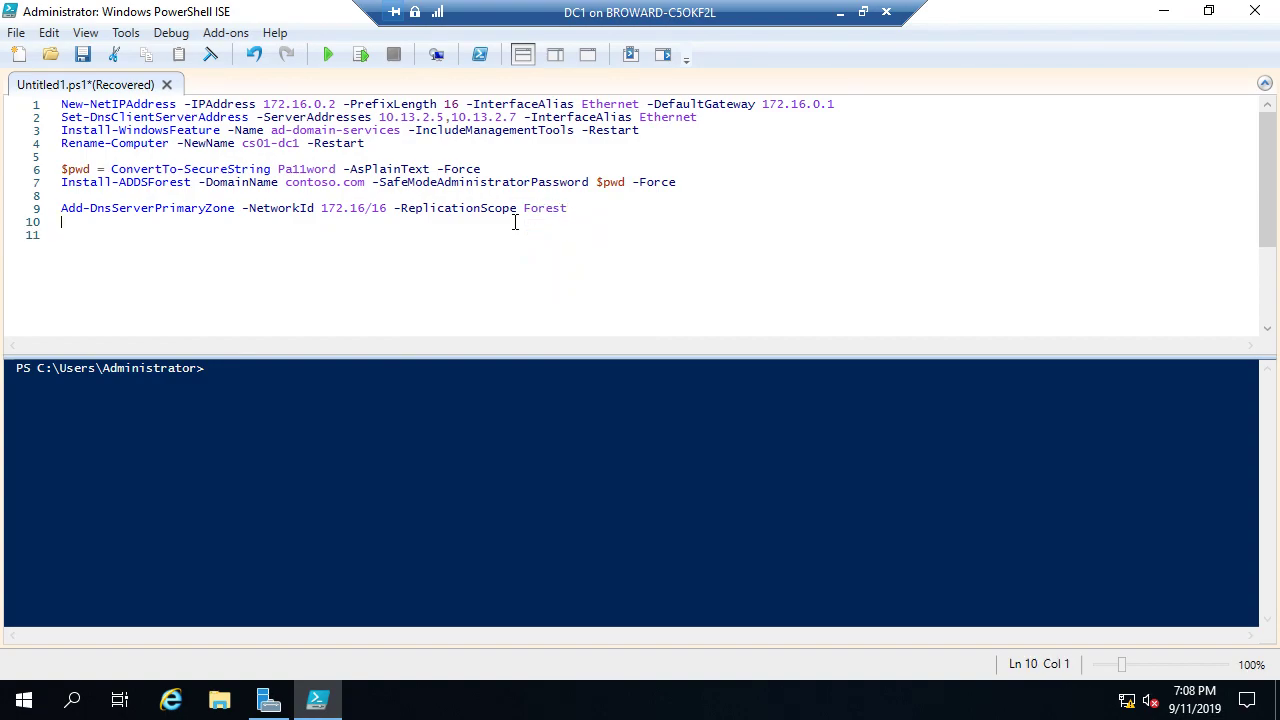
text(Register-DnsClient)
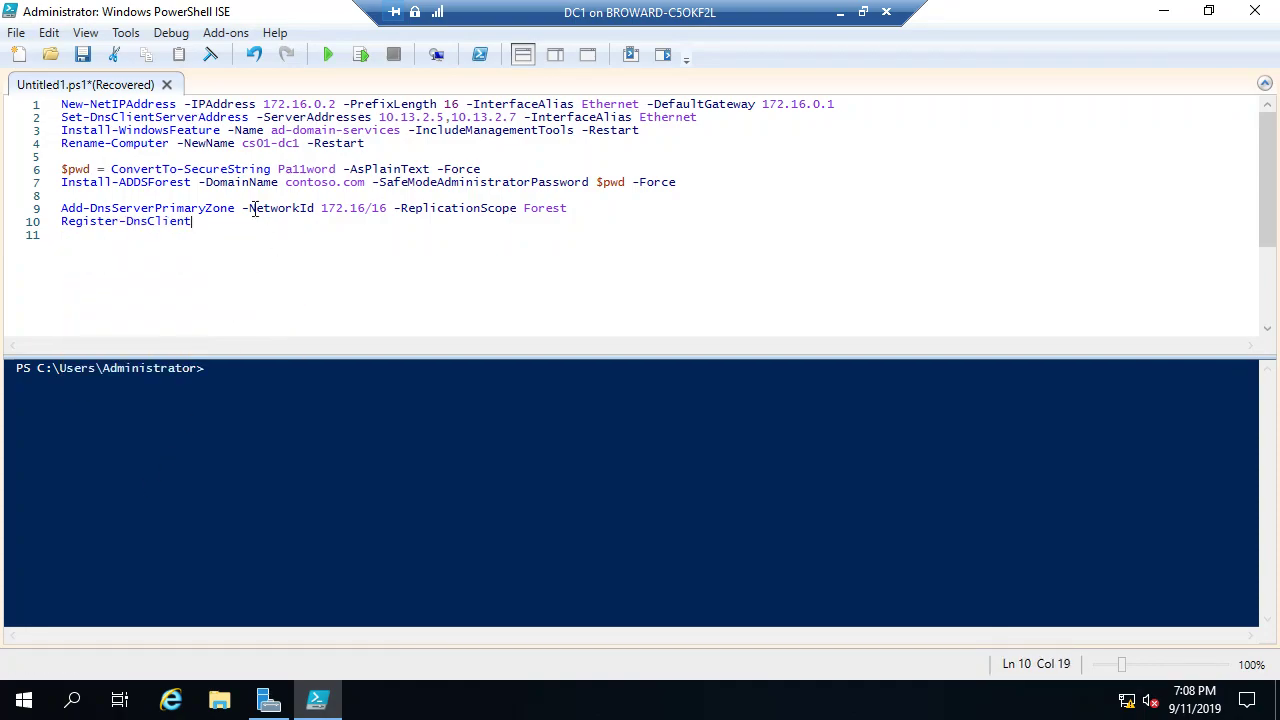
drag(220, 226, 56, 209)
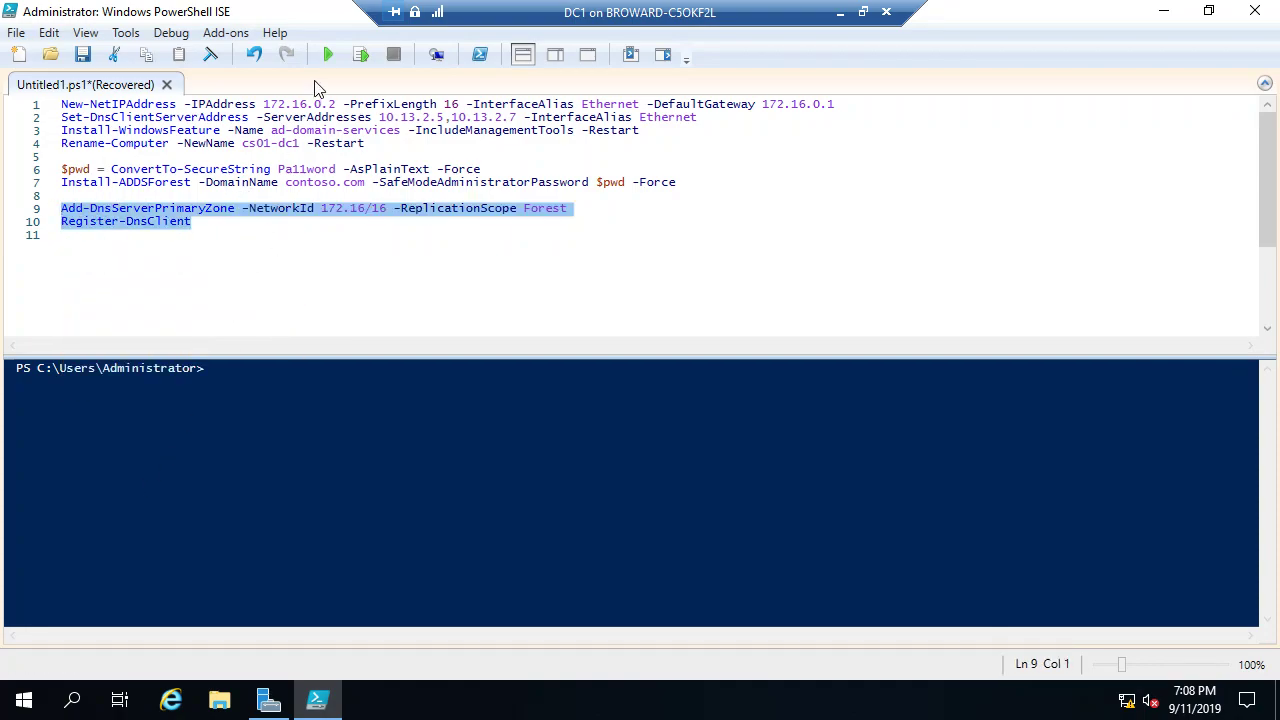
click(361, 54)
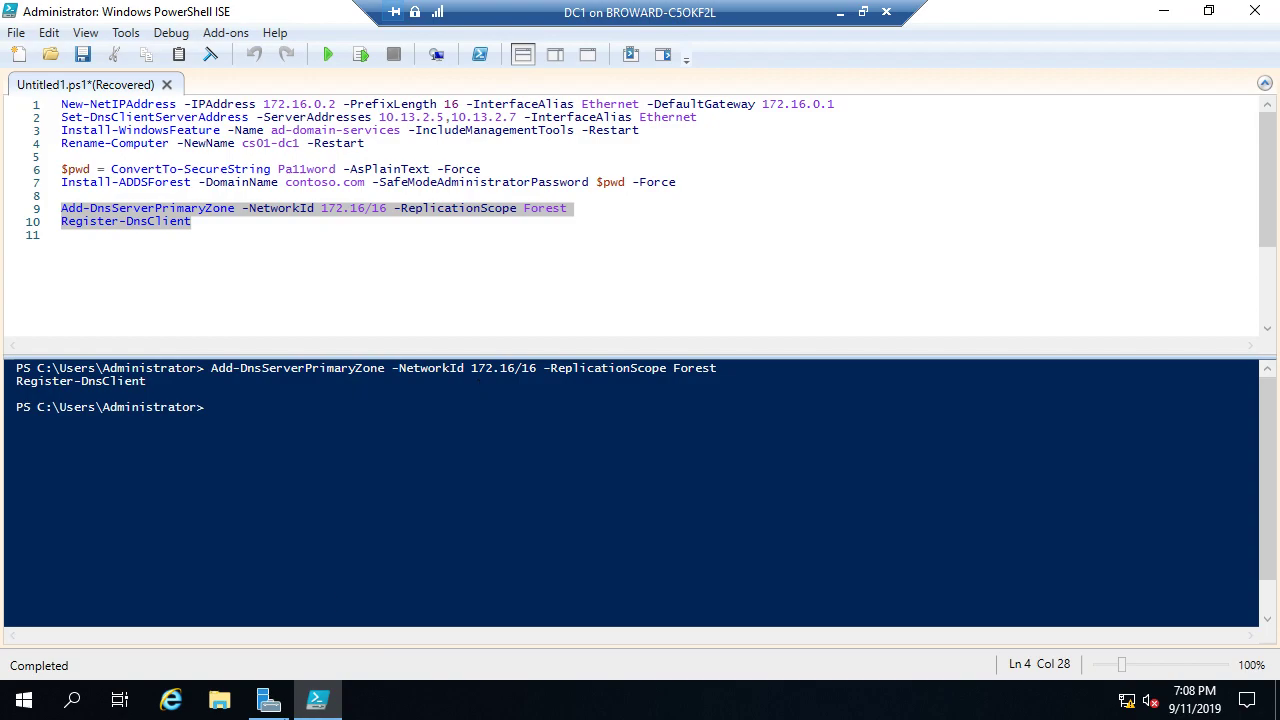
click(268, 700)
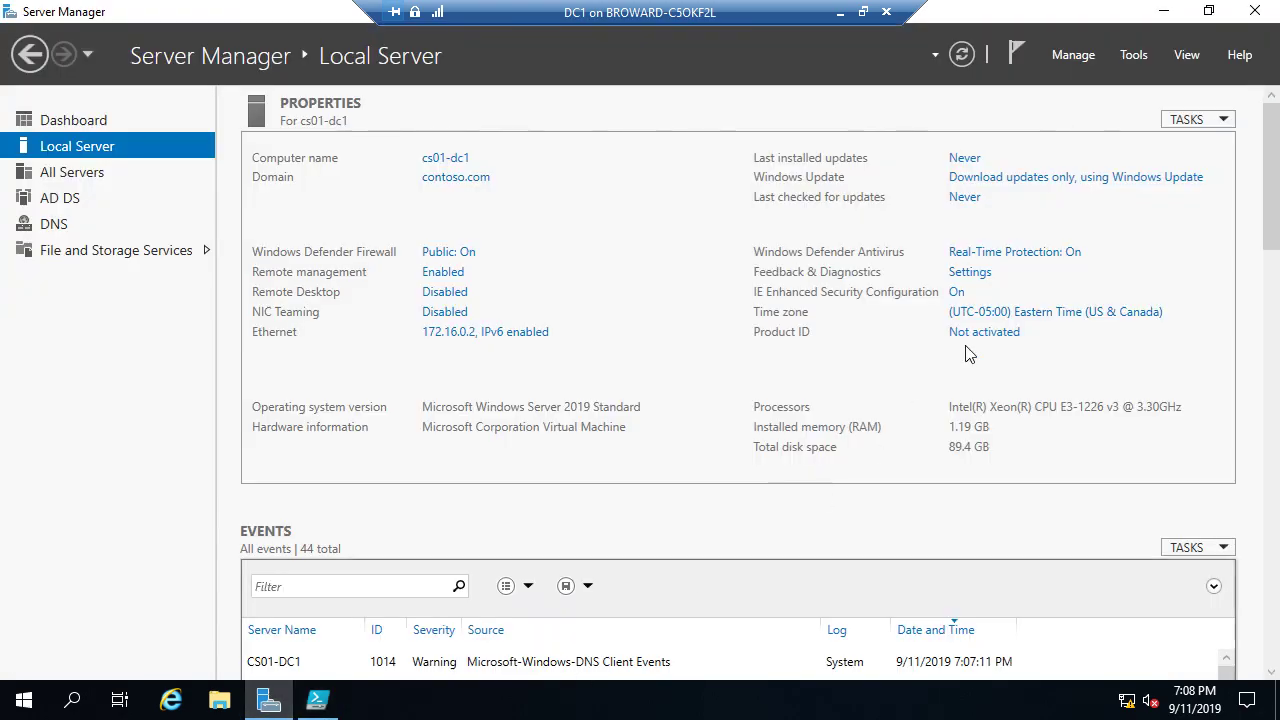
Step: Open DNS Manager and view the 172.16.0.2 PTR record in zone 16.172.in-addr.arpa
click(1140, 54)
click(1008, 295)
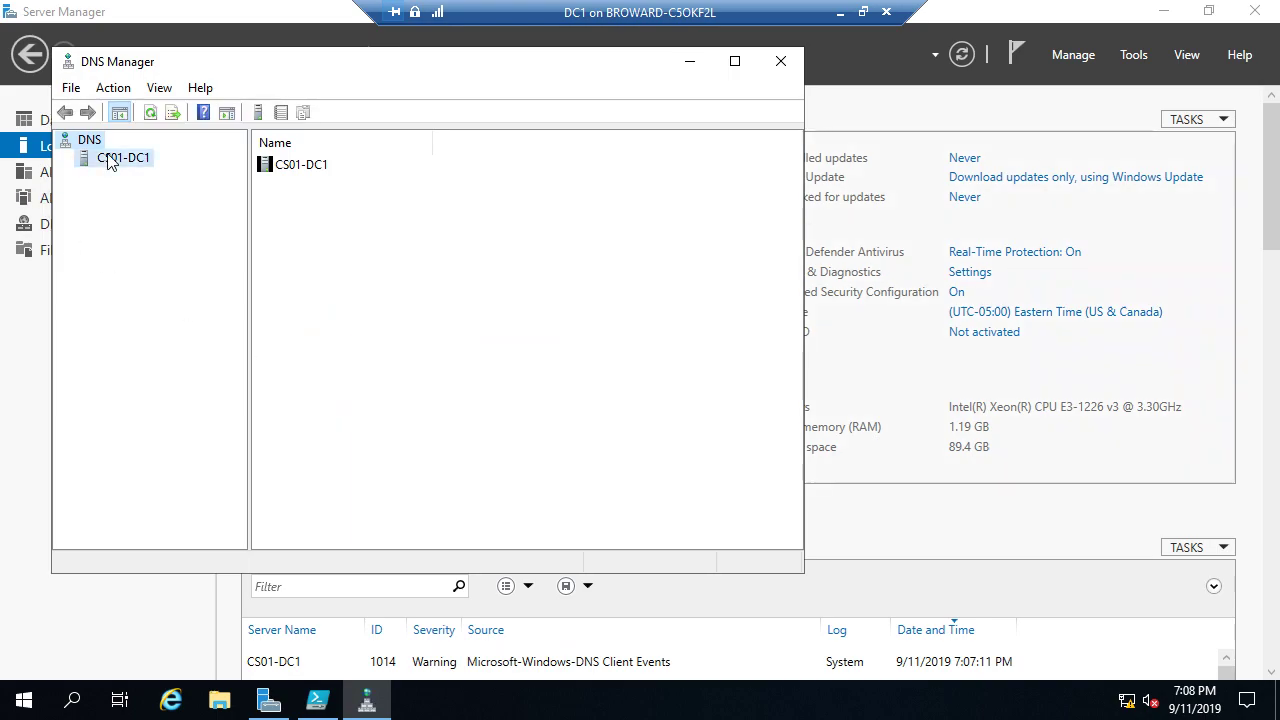
click(110, 160)
click(66, 158)
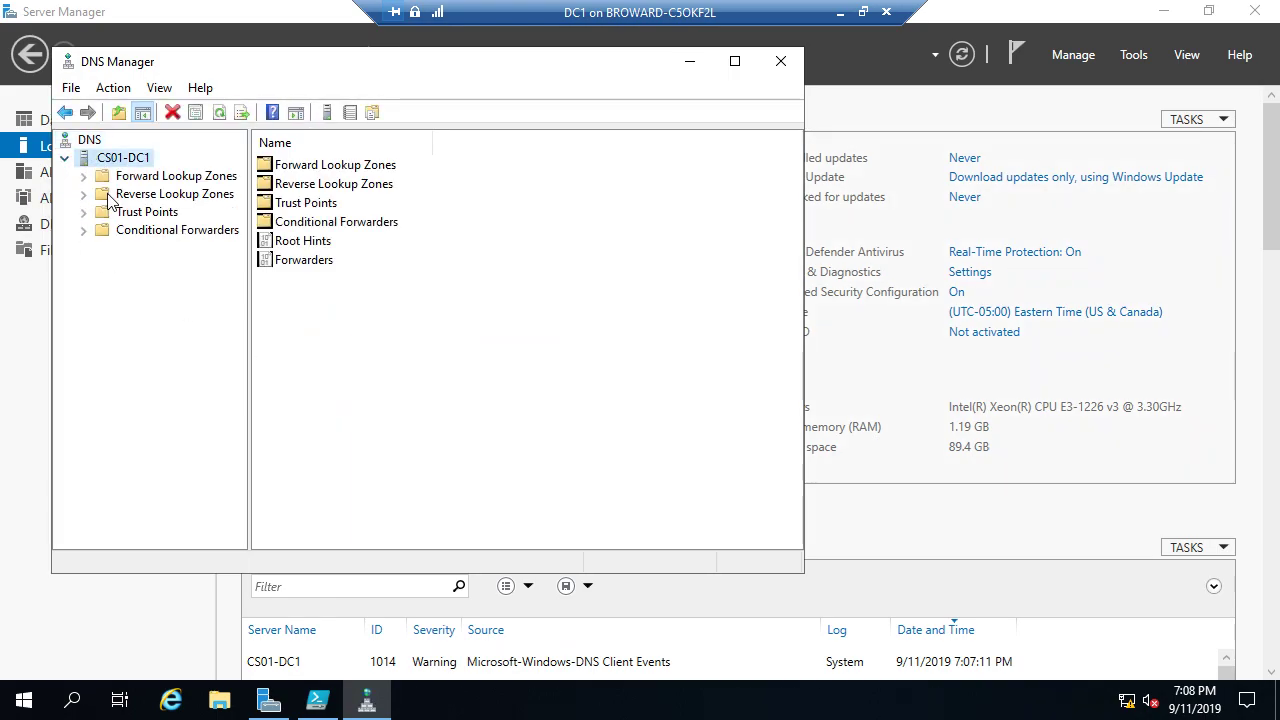
double_click(108, 194)
click(136, 212)
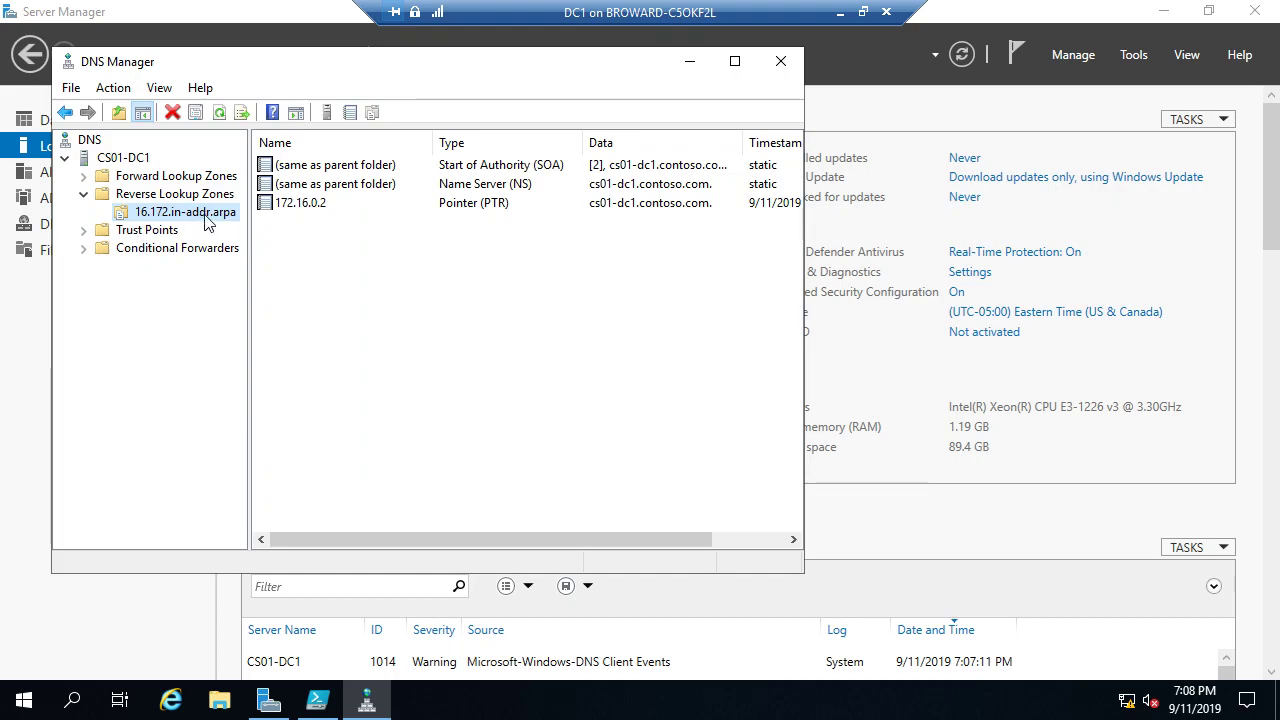
click(305, 204)
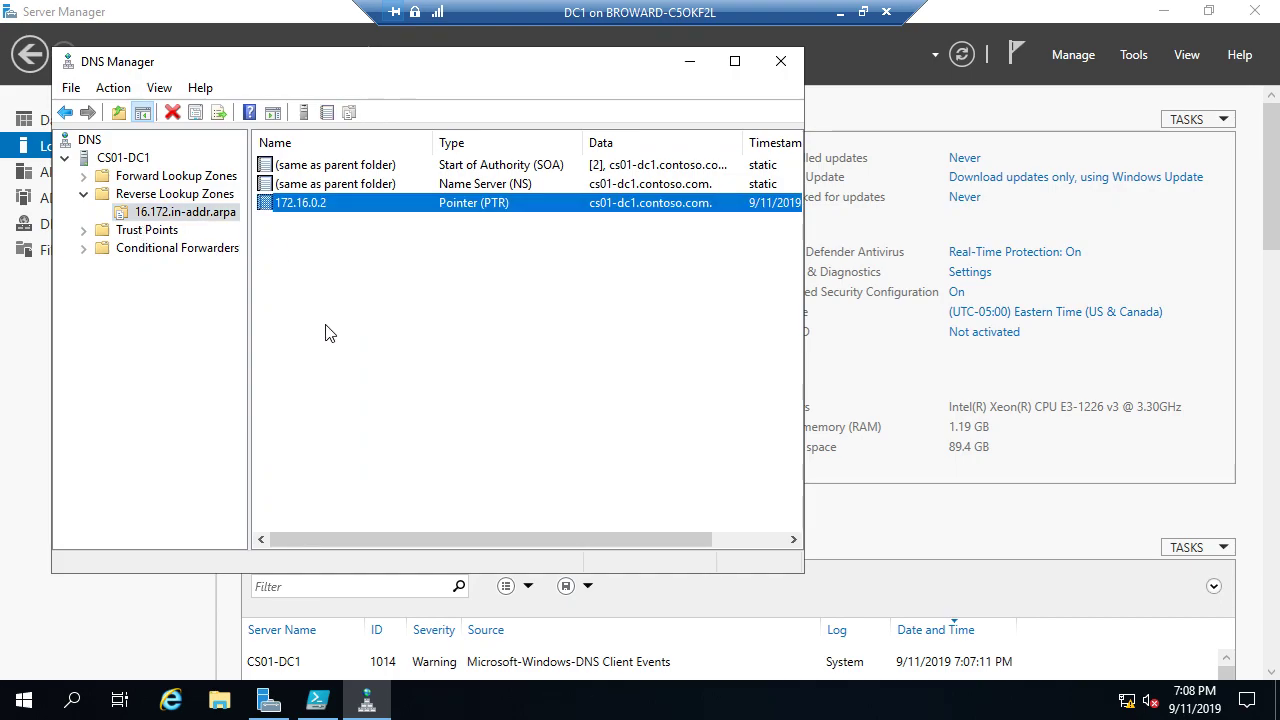
click(313, 708)
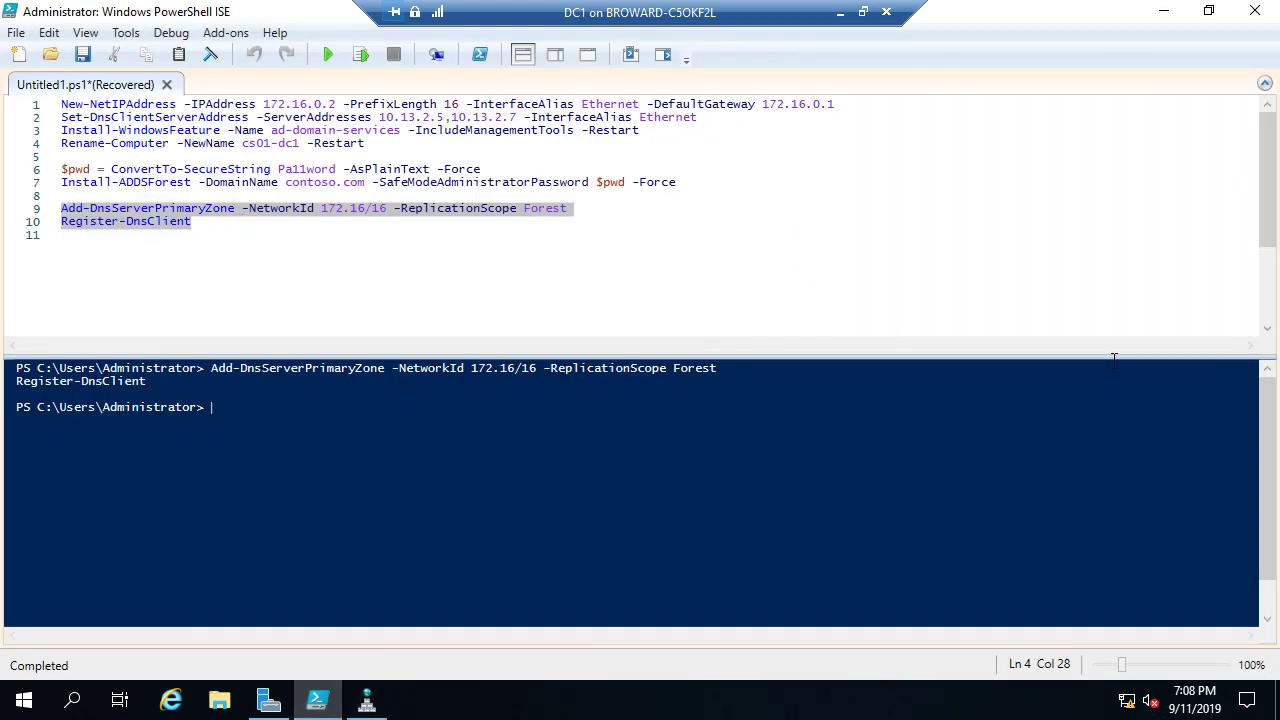
Step: On the host, save dhcp.ps1 and start it with Run Script, then show Server Manager
click(836, 11)
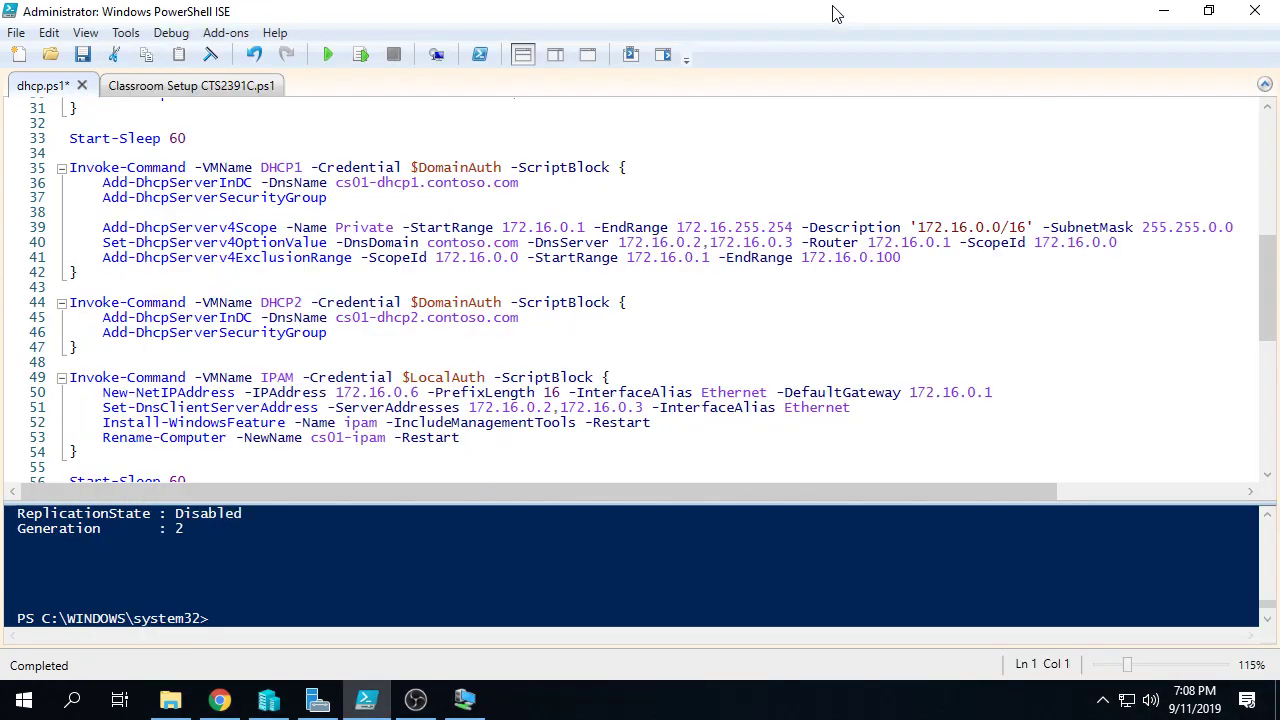
scroll(357, 310, up, 4)
drag(768, 167, 70, 107)
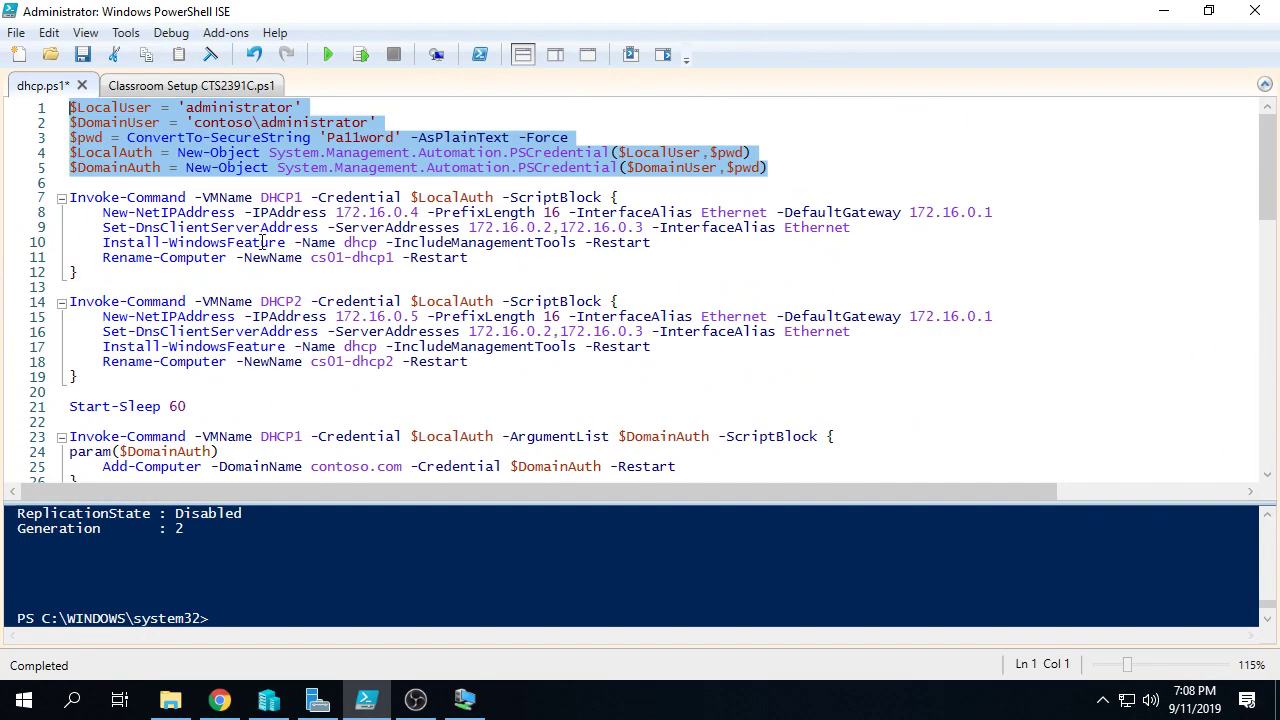
click(86, 54)
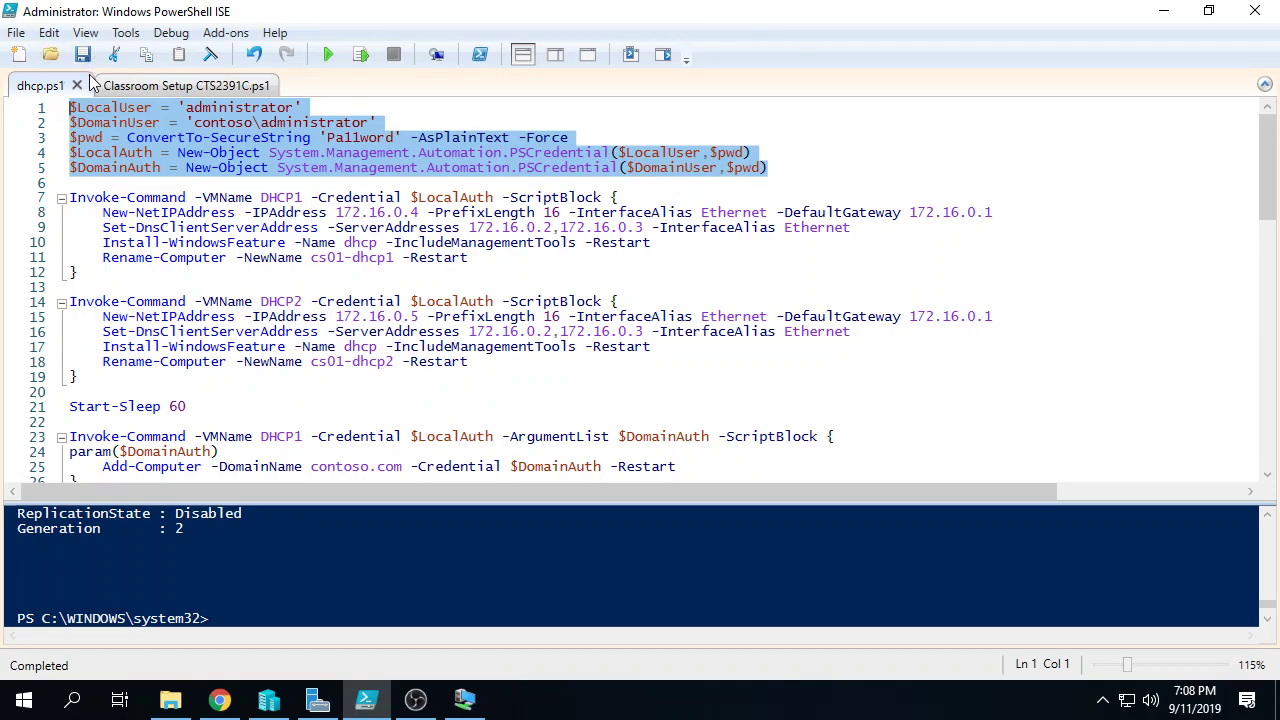
click(284, 227)
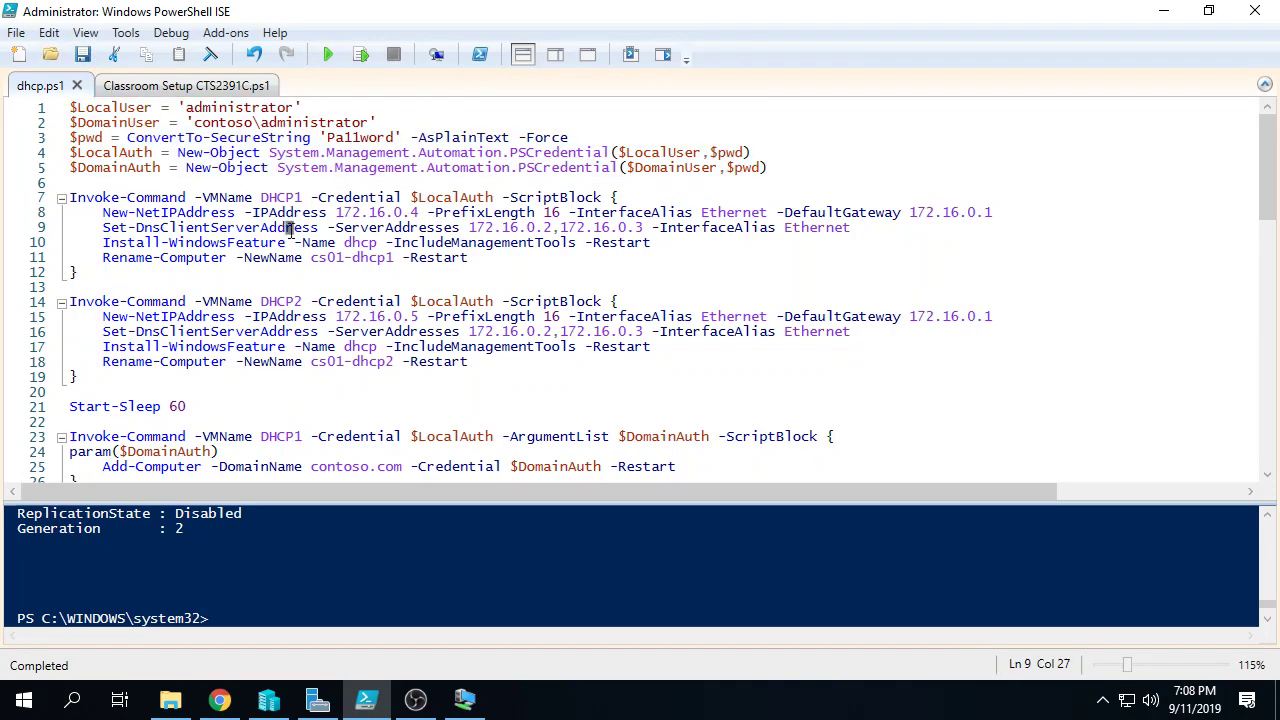
click(328, 54)
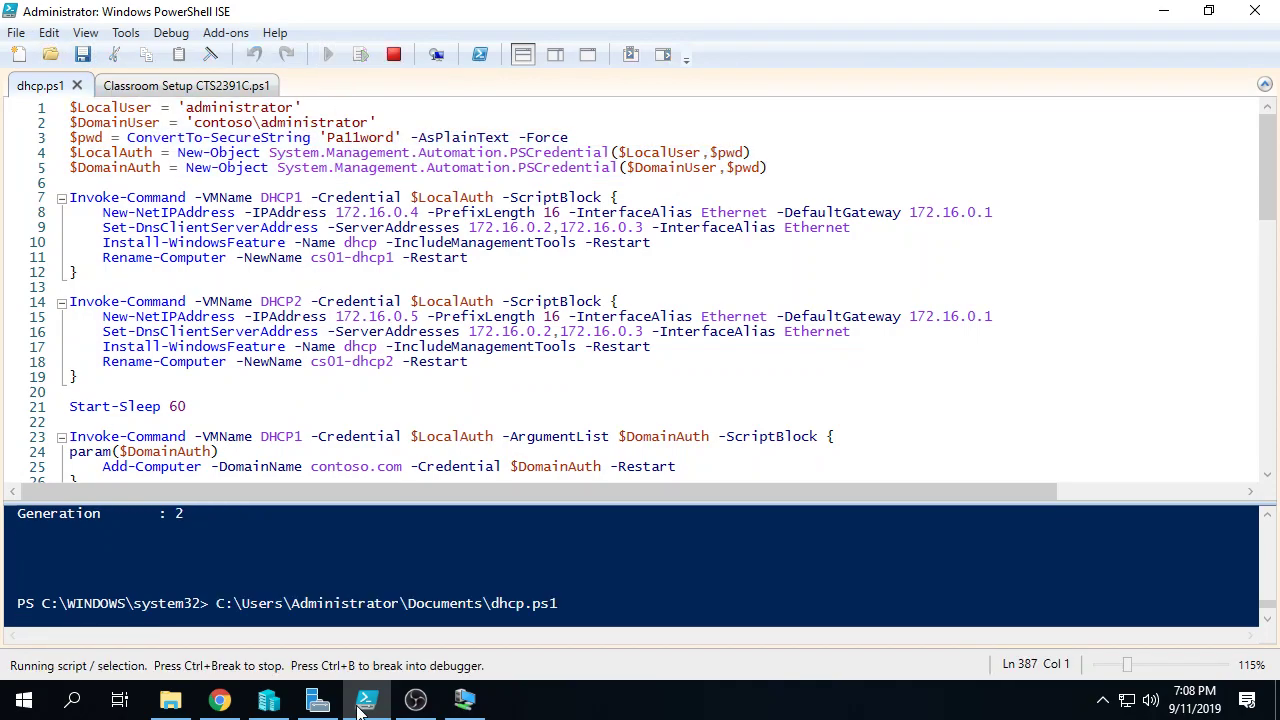
mouse_move(468, 703)
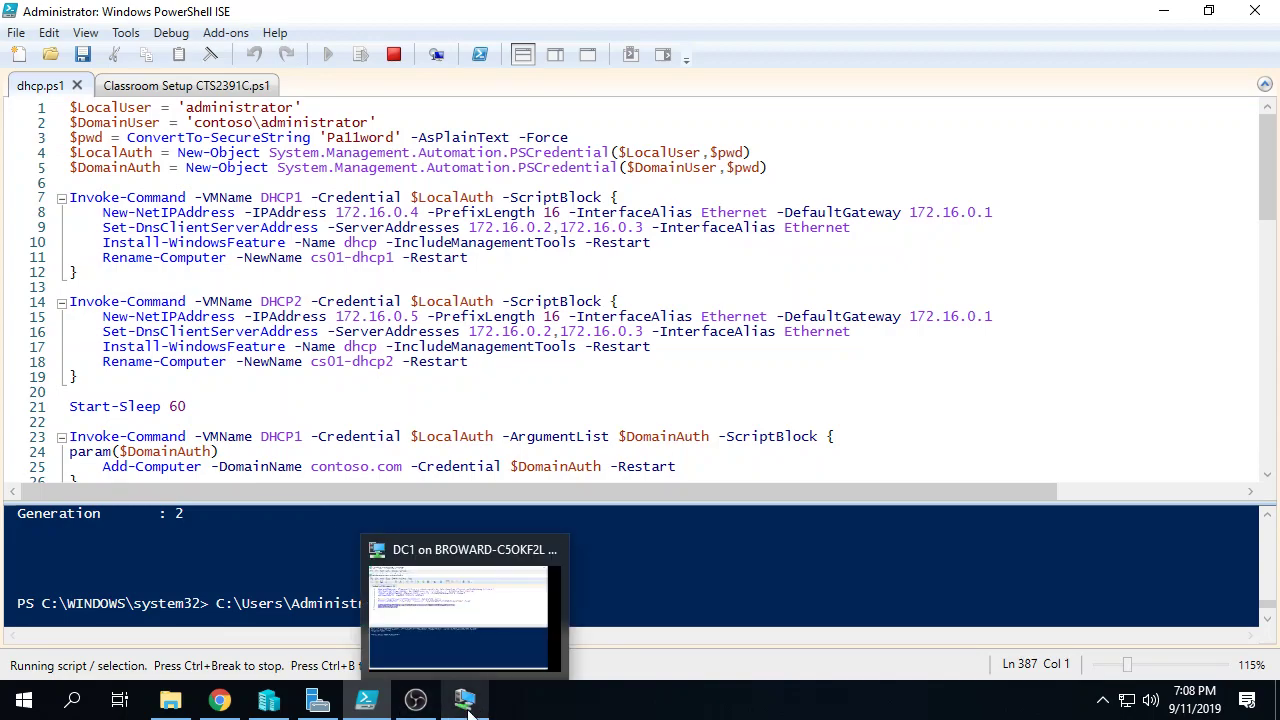
click(318, 700)
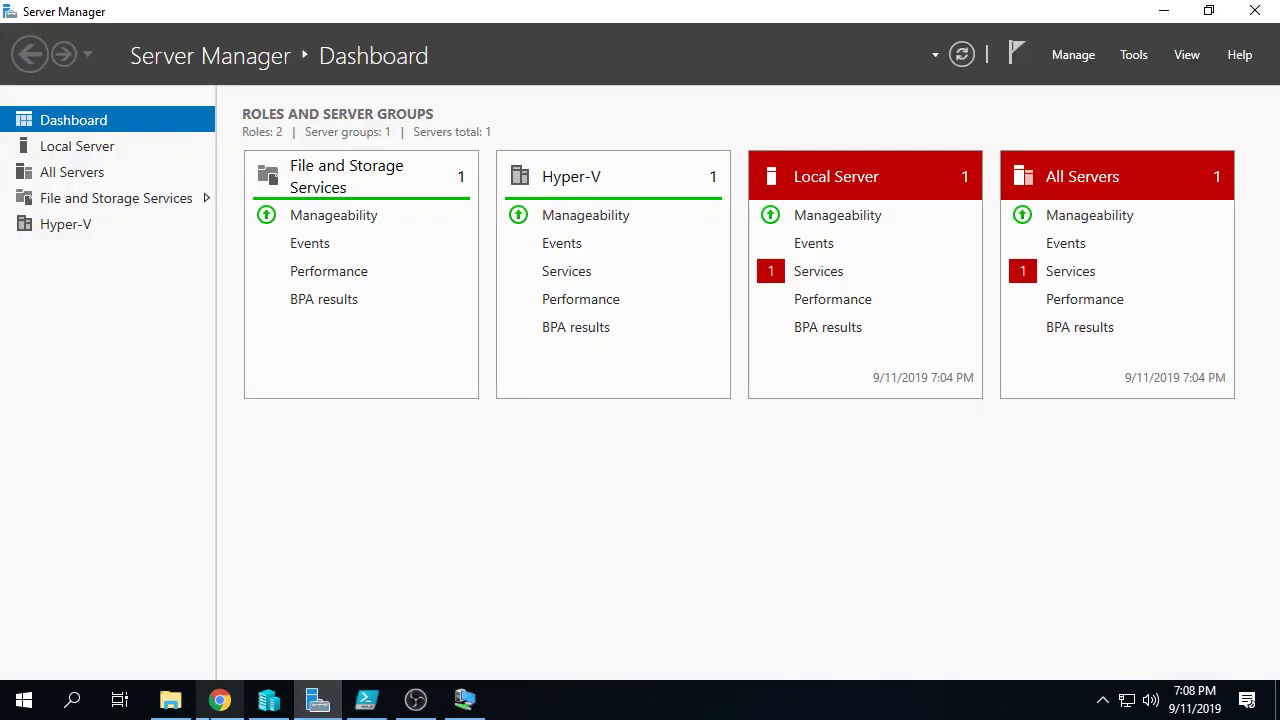
Step: Check the IPAM, DHCP2 and DHCP1 virtual machines in Hyper-V Manager
click(268, 700)
click(312, 203)
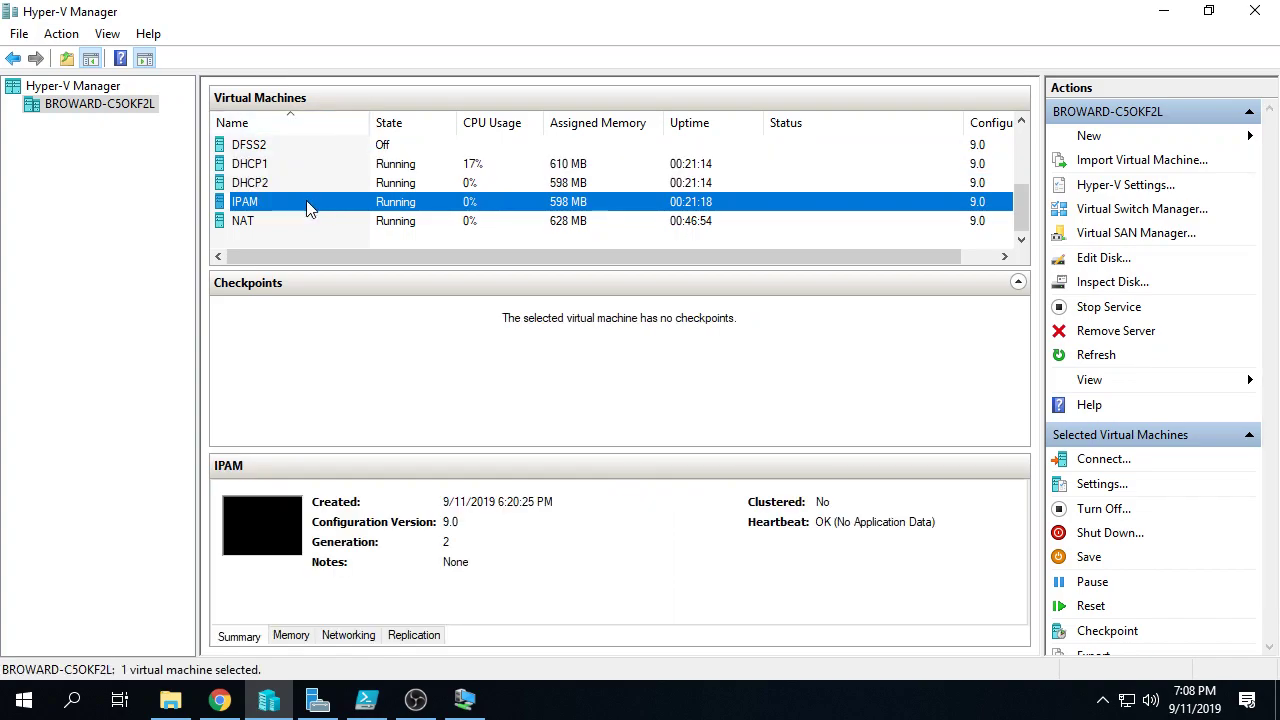
click(322, 183)
click(327, 162)
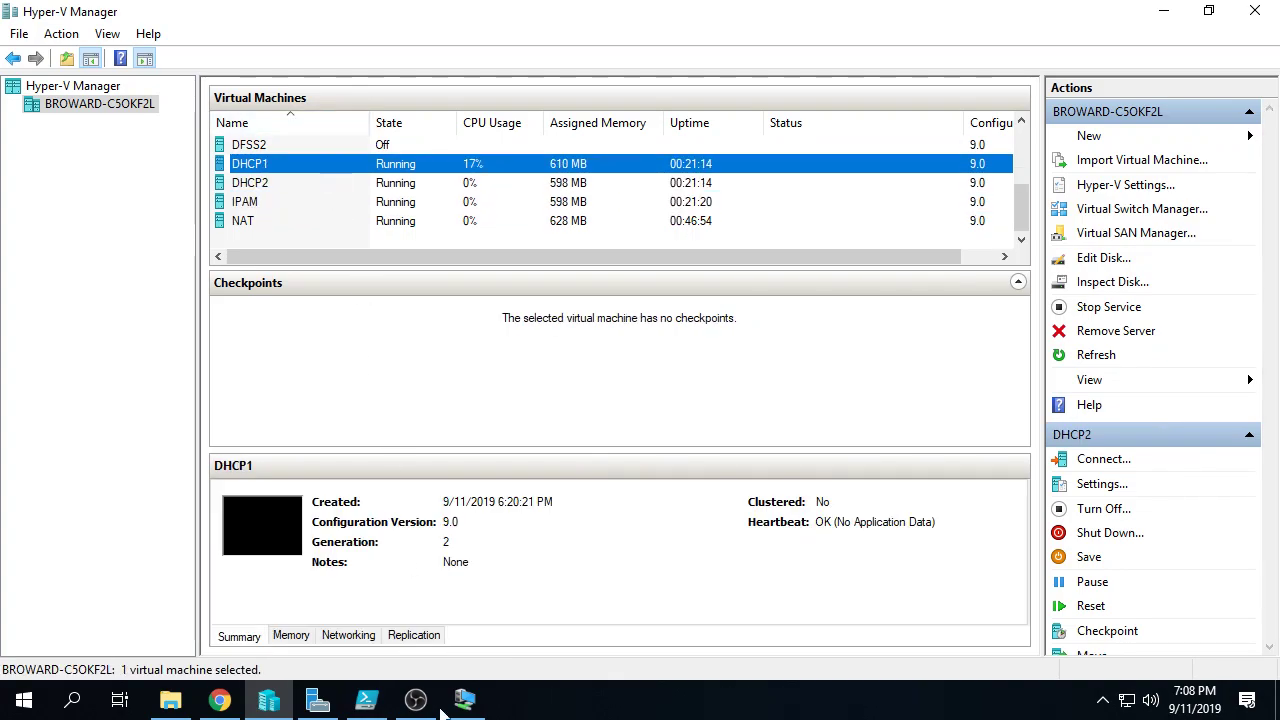
Step: Take the DC1 session out of full screen and return to the host's running script
click(458, 708)
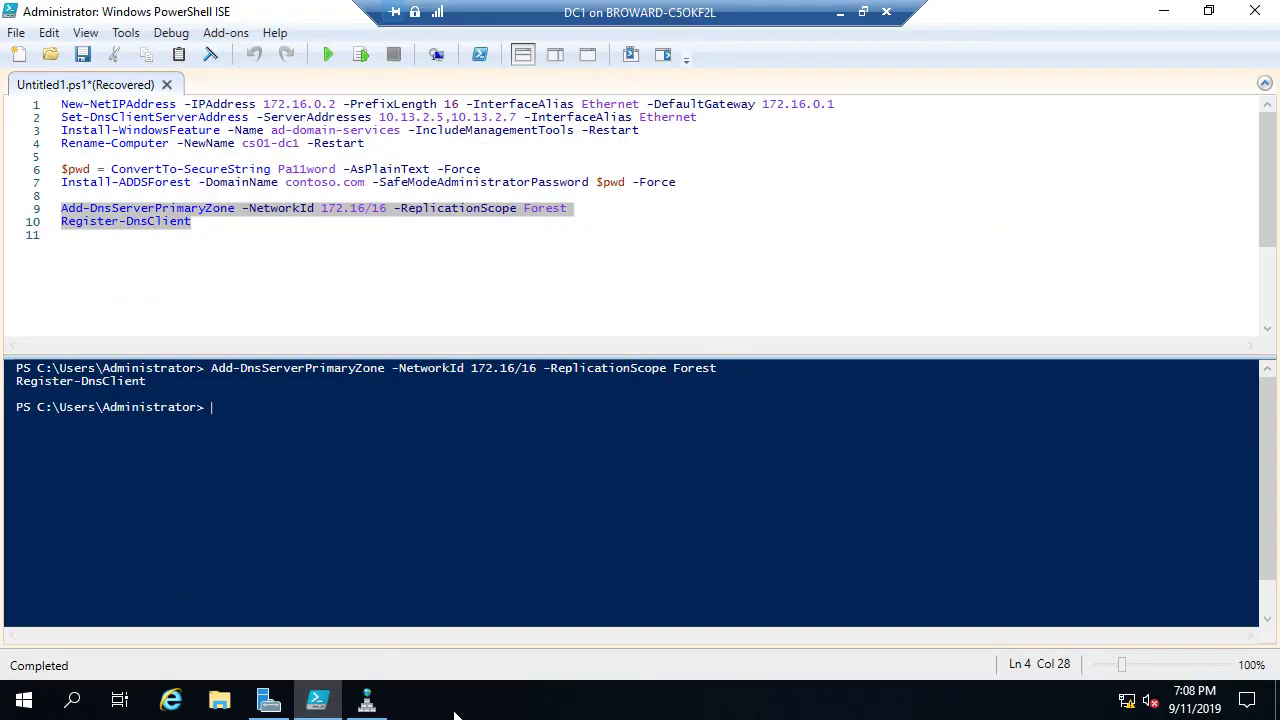
mouse_move(368, 708)
click(839, 12)
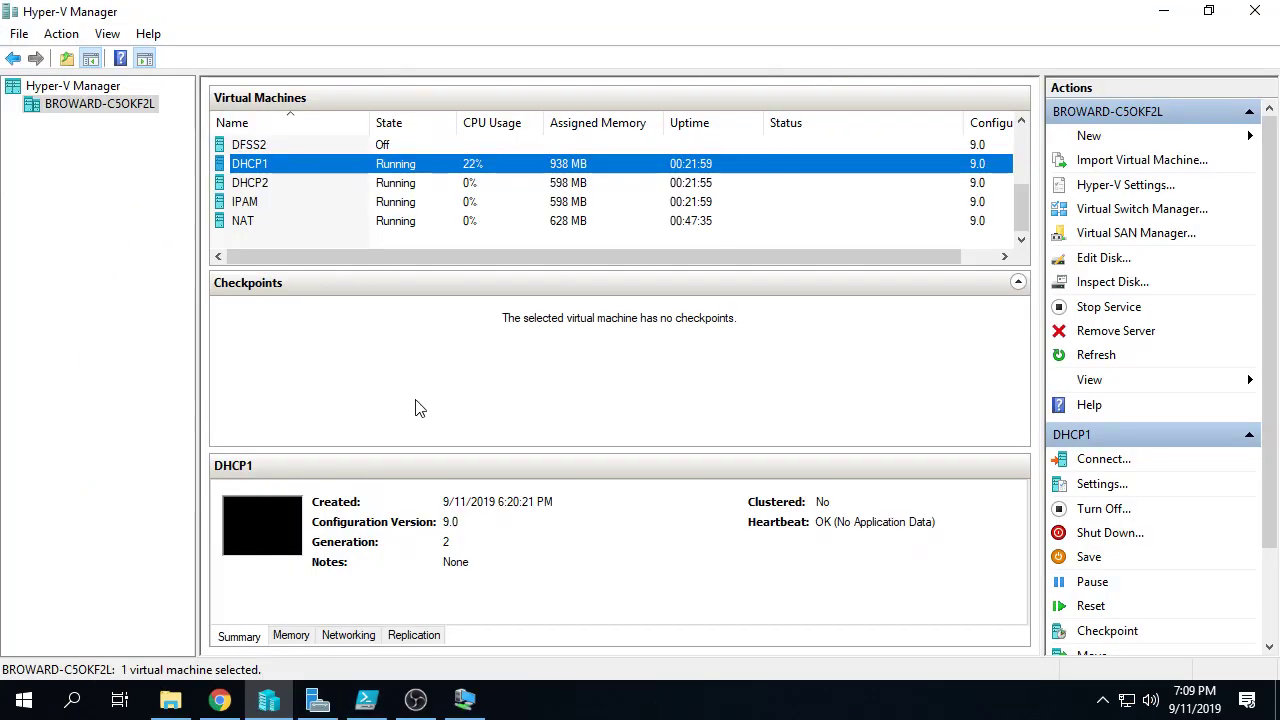
click(462, 705)
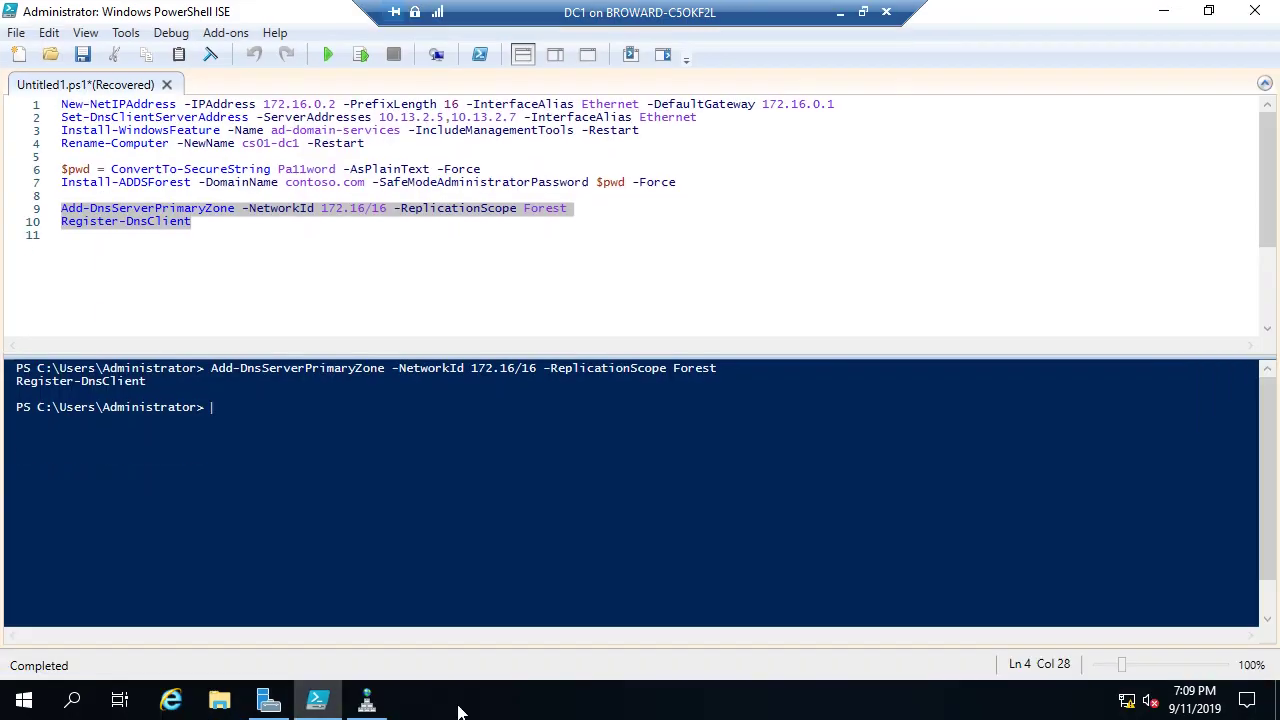
click(862, 12)
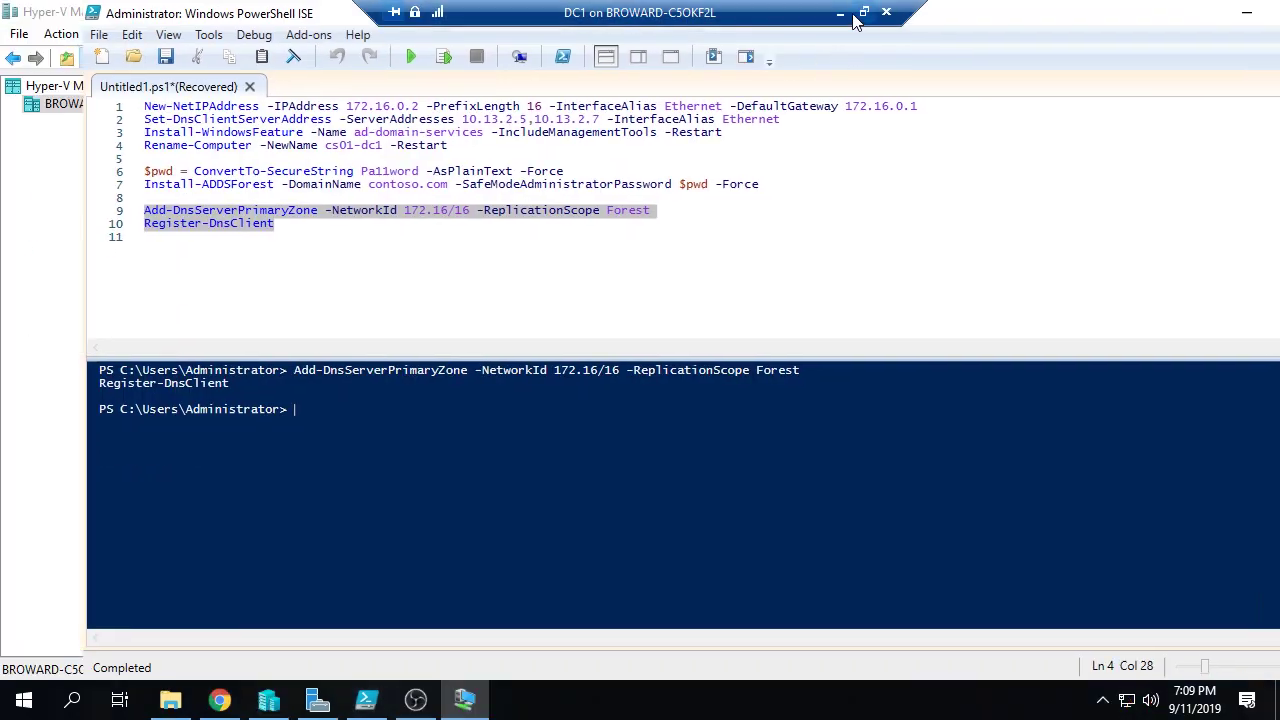
click(5, 465)
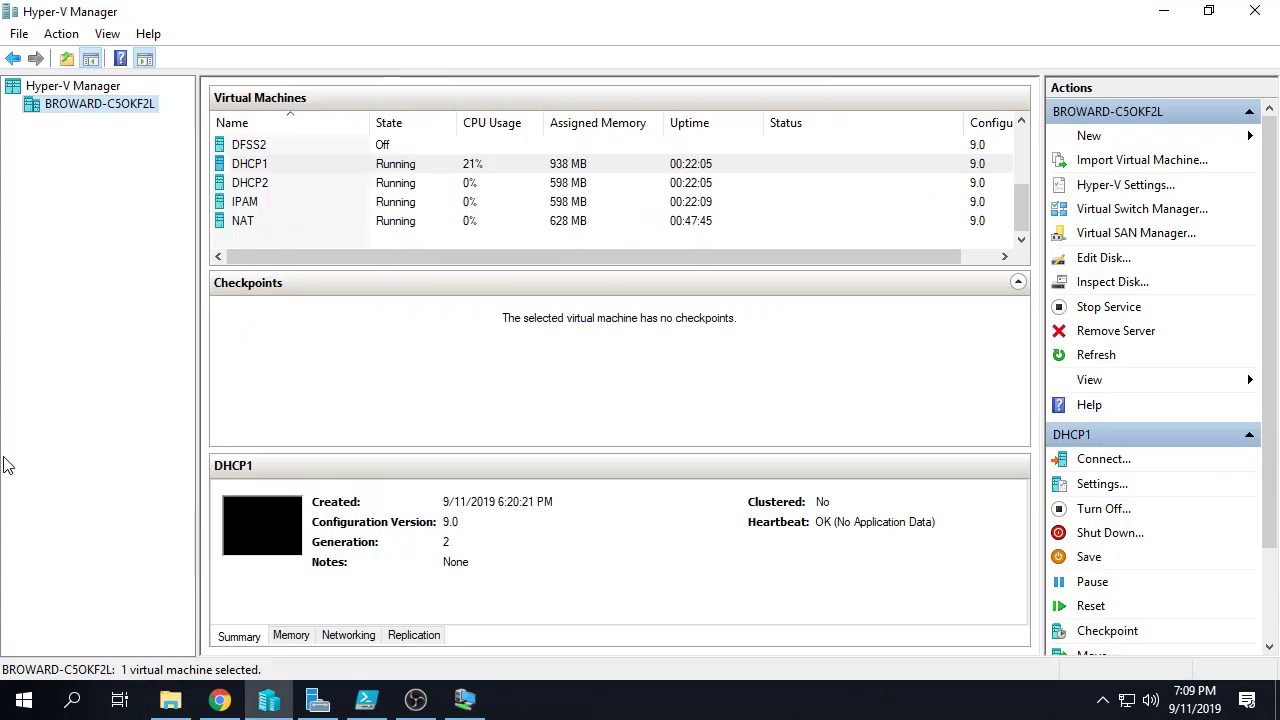
click(366, 700)
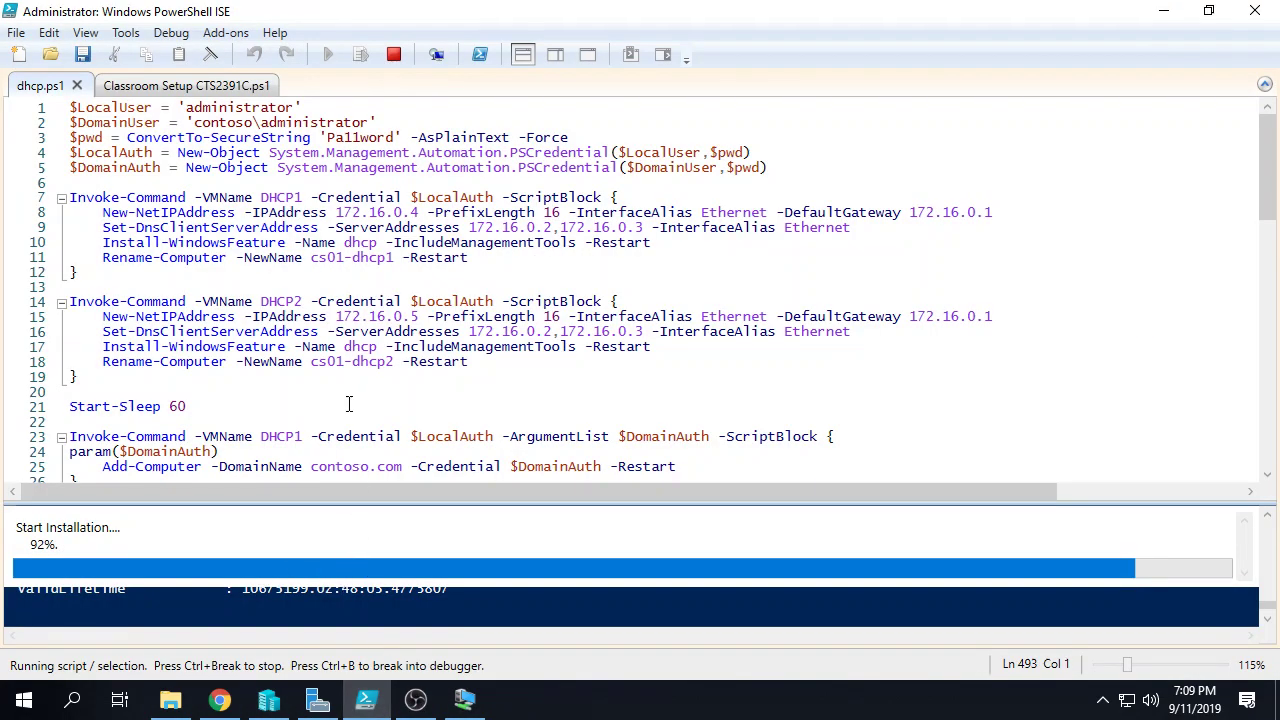
Step: Enlarge the ISE output pane, then bring the DC1 session back full-screen
drag(437, 503, 463, 373)
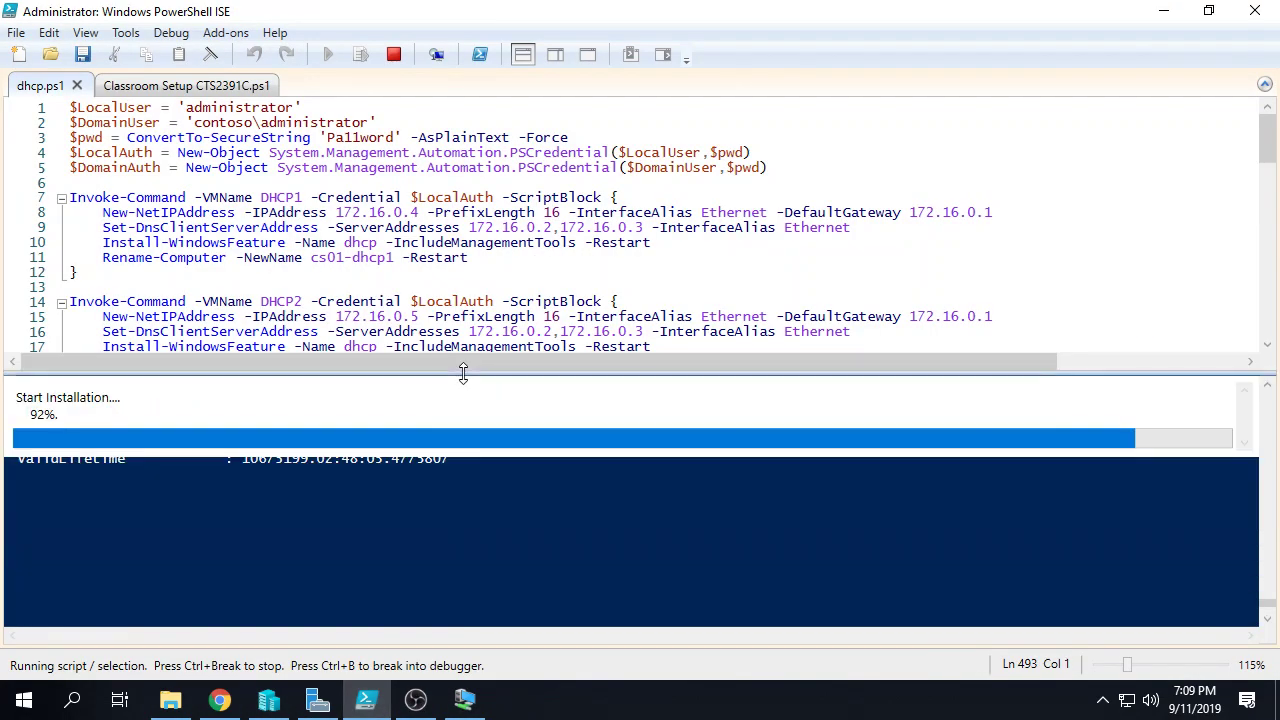
click(464, 700)
double_click(421, 22)
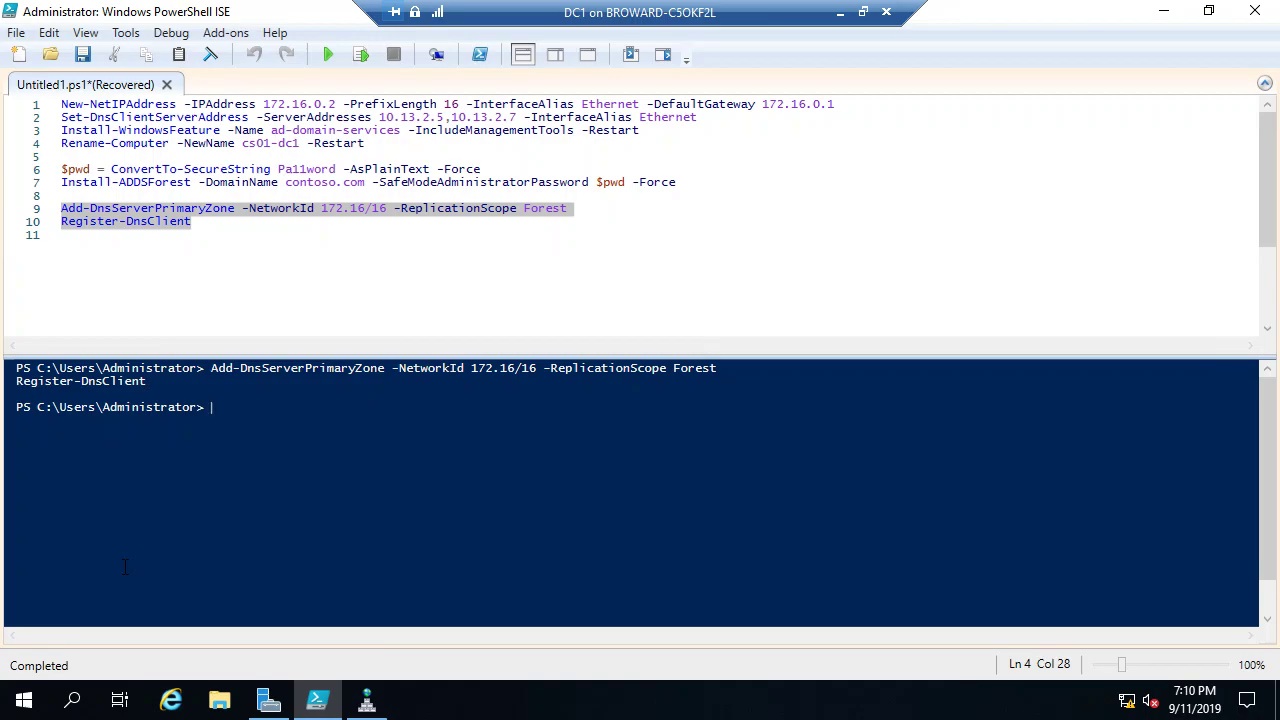
click(222, 221)
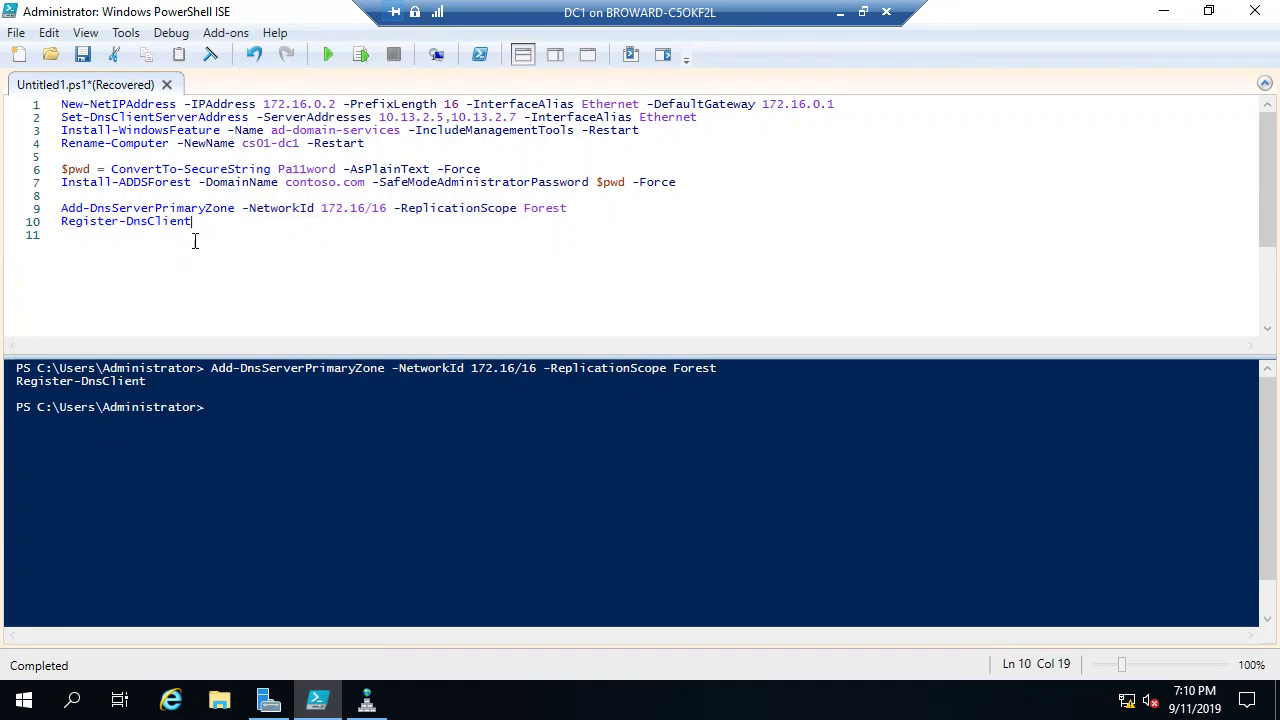
key(shift+Left)
key(shift+Left)
key(shift+Left)
key(shift+Up)
key(shift+Up)
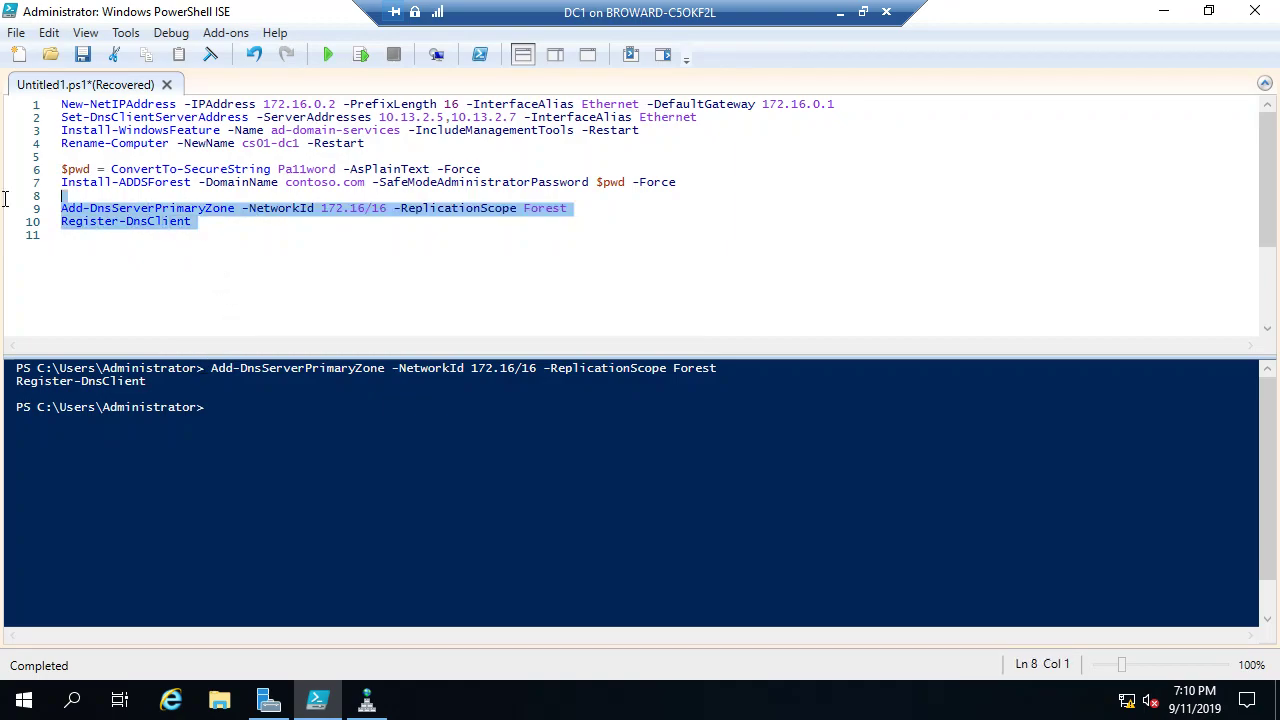
click(176, 272)
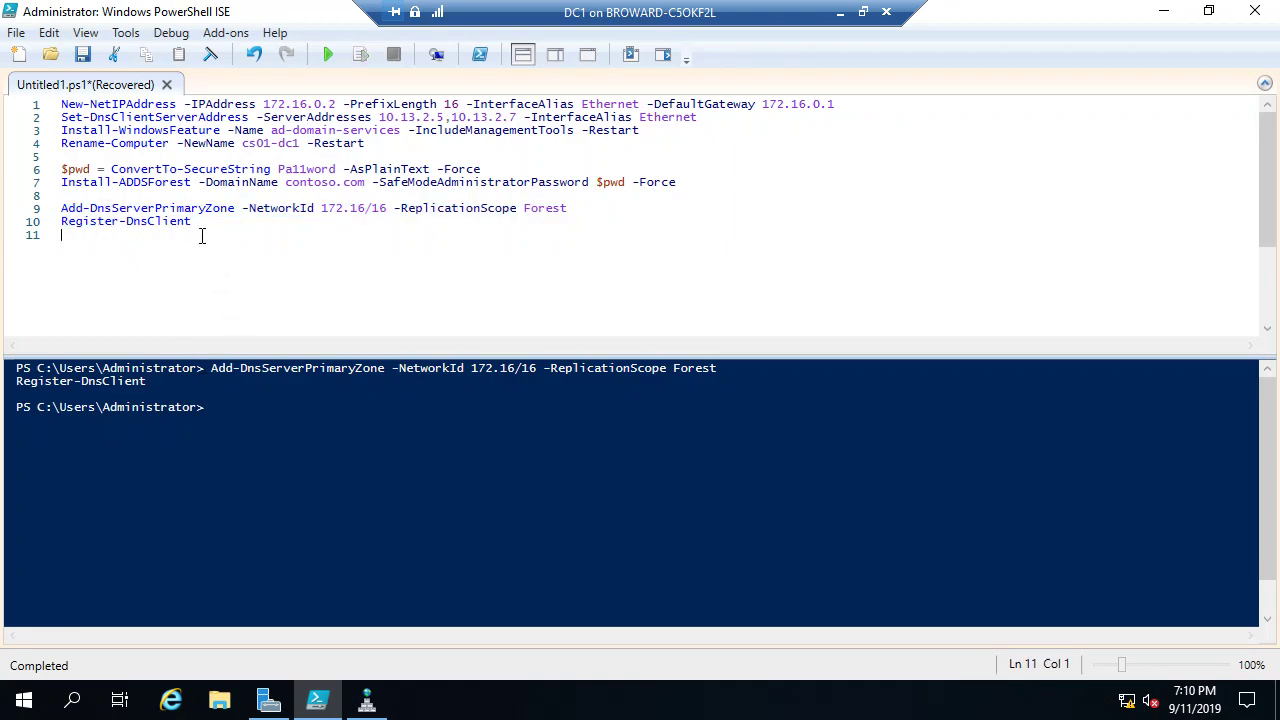
drag(203, 226, 61, 208)
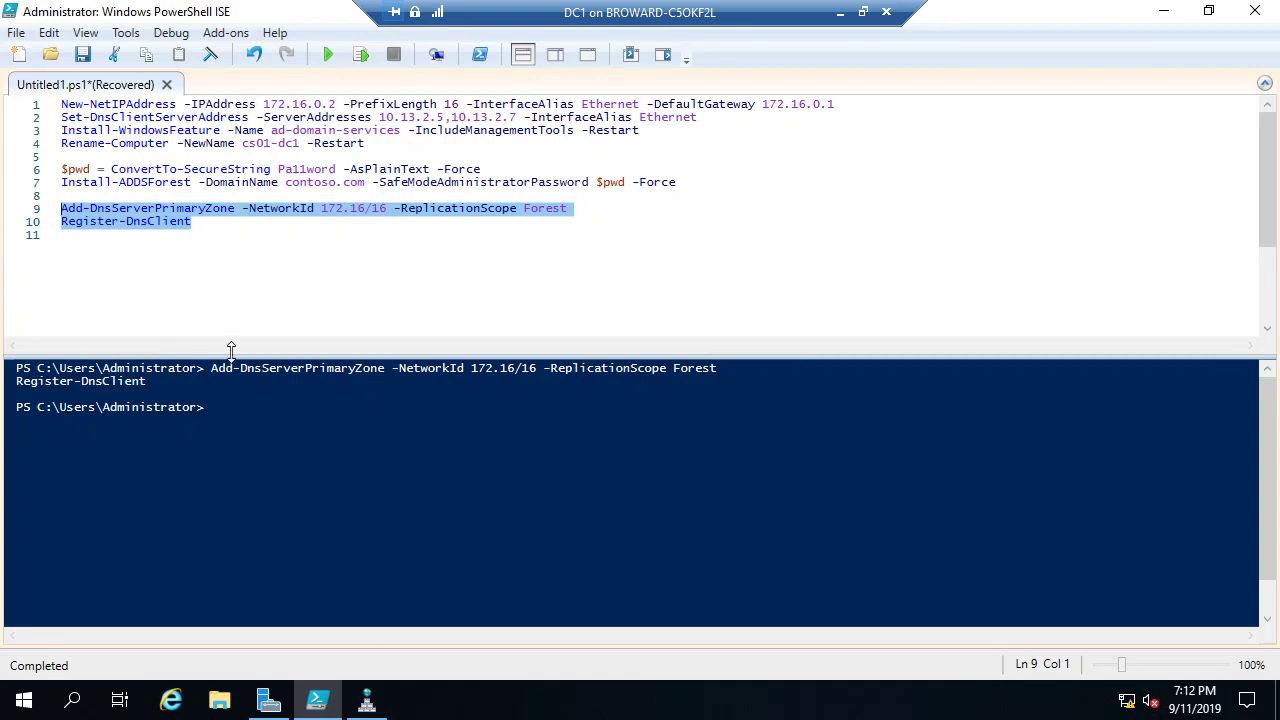
Step: Refresh contoso.com's records in DNS Manager, then minimize it and the DC1 session
click(366, 703)
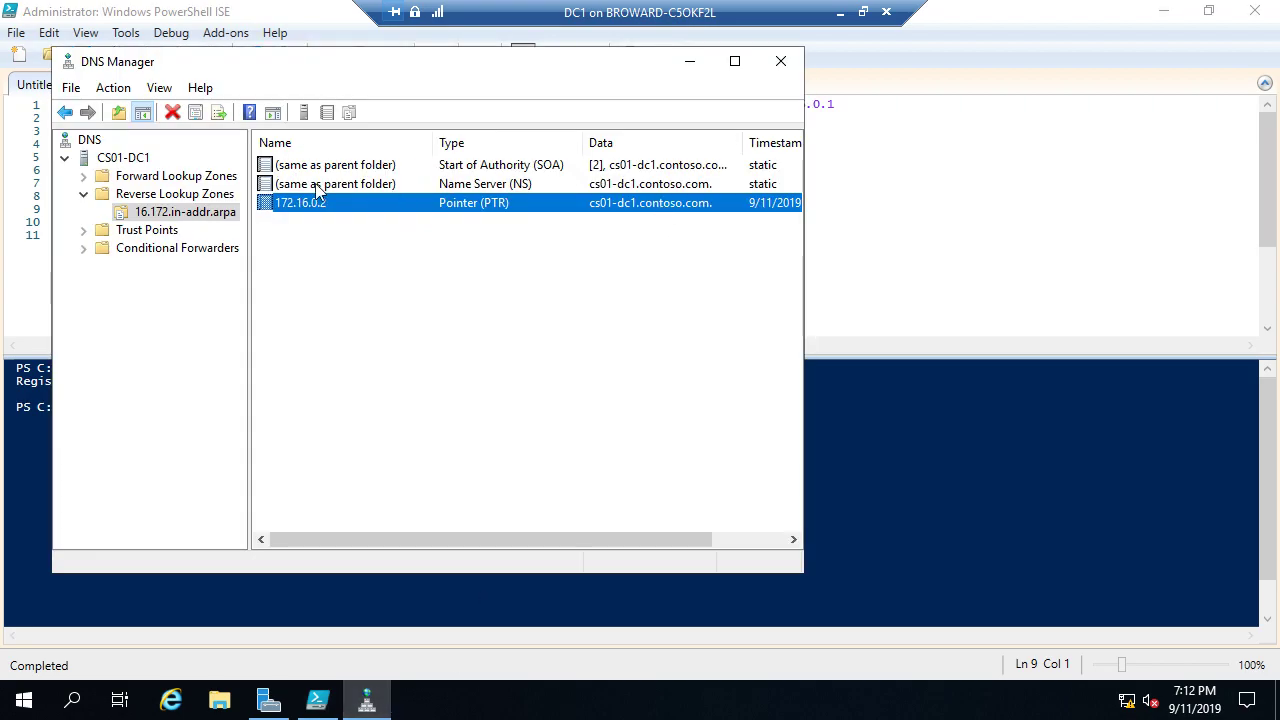
double_click(200, 177)
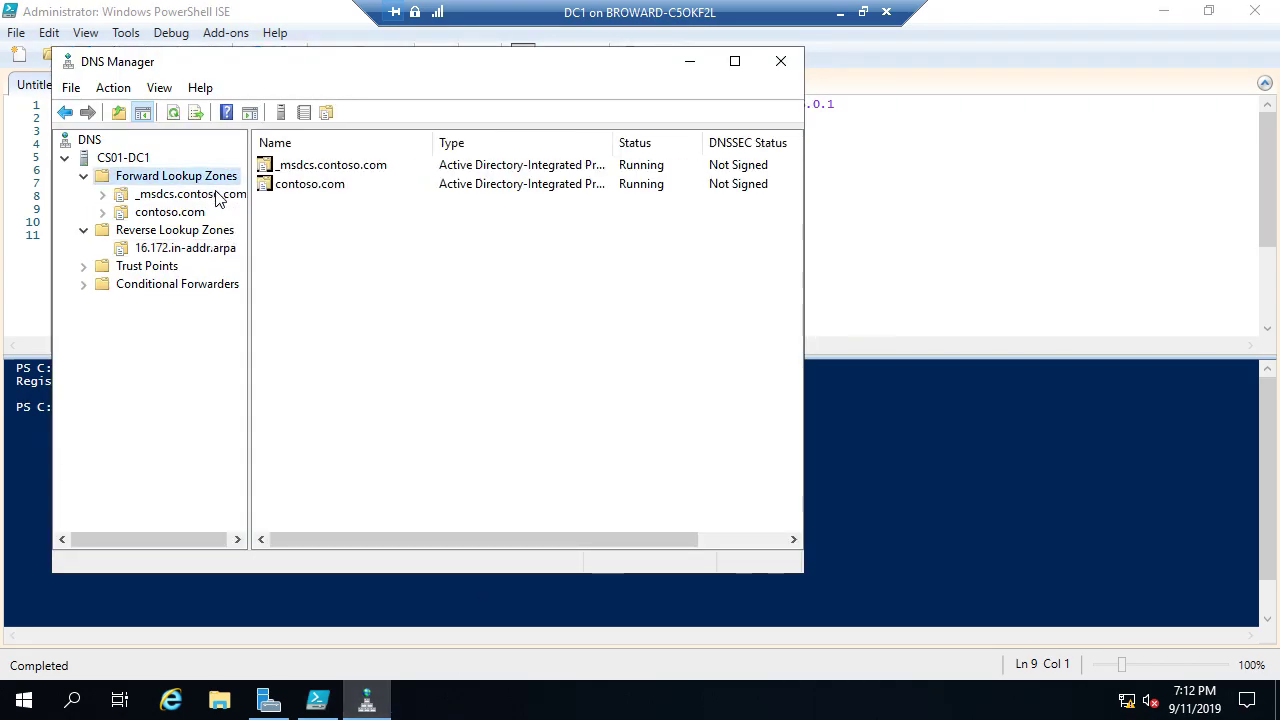
click(185, 212)
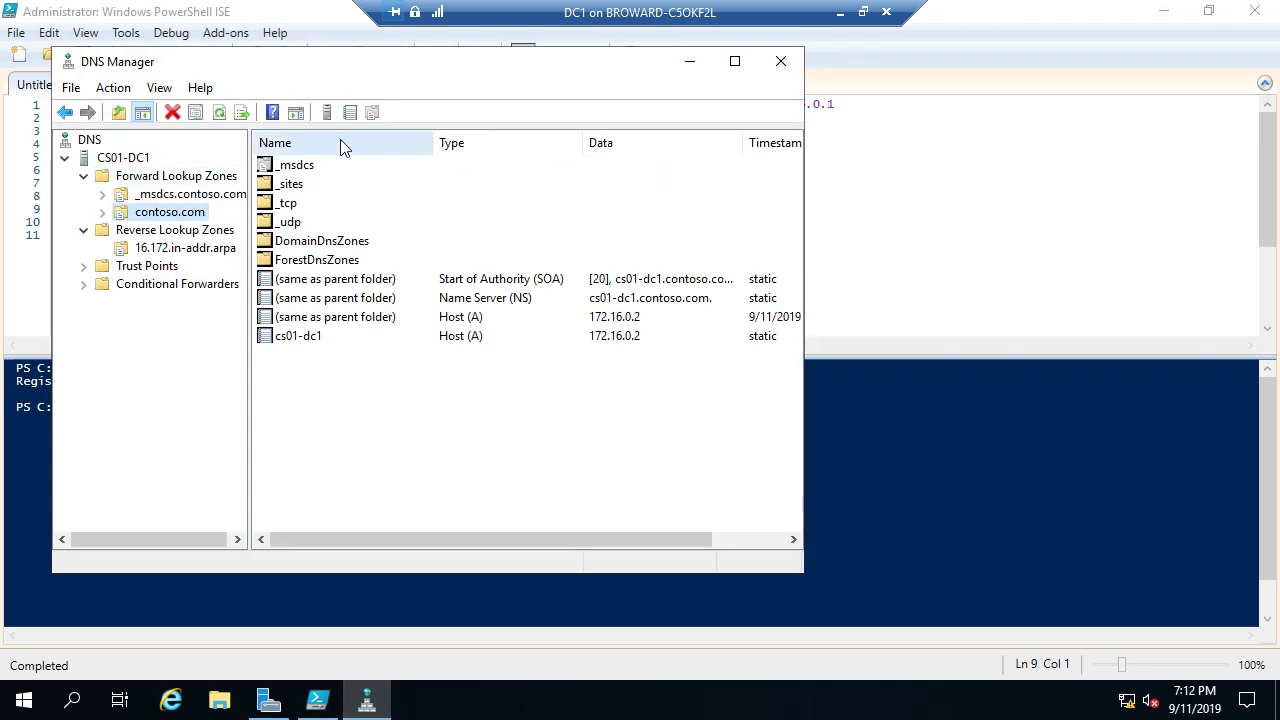
click(220, 113)
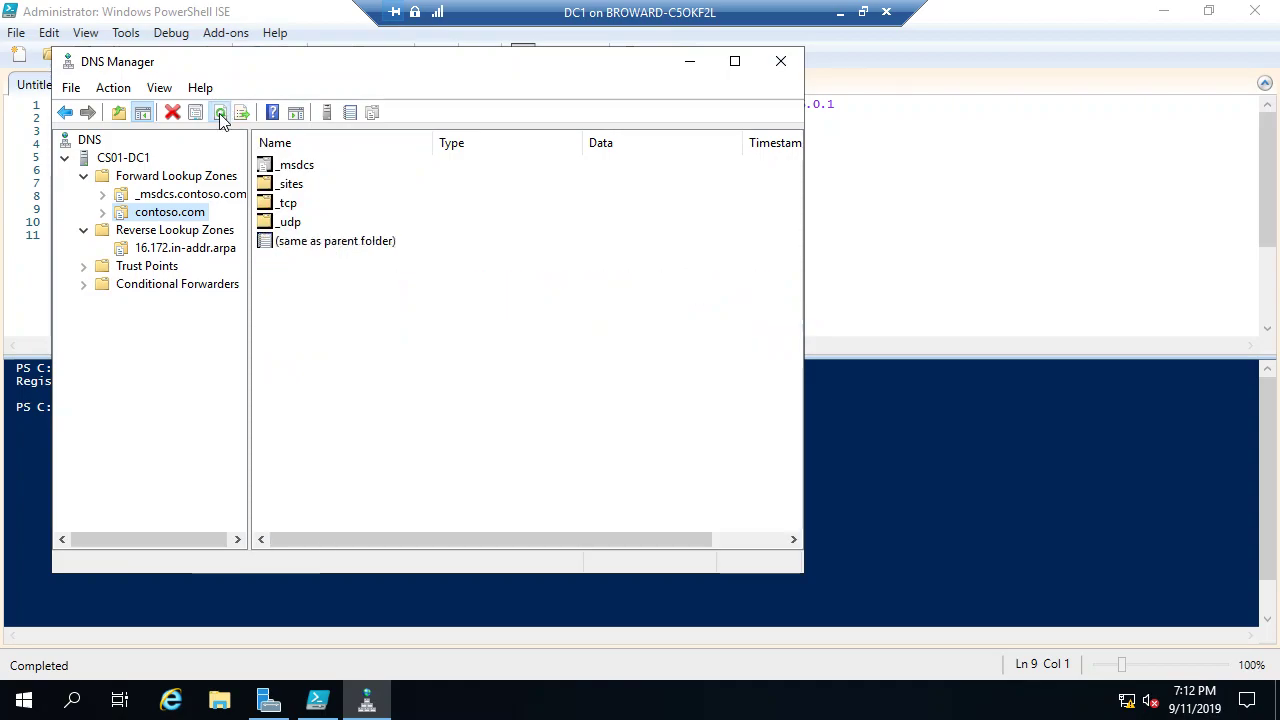
click(692, 66)
click(840, 12)
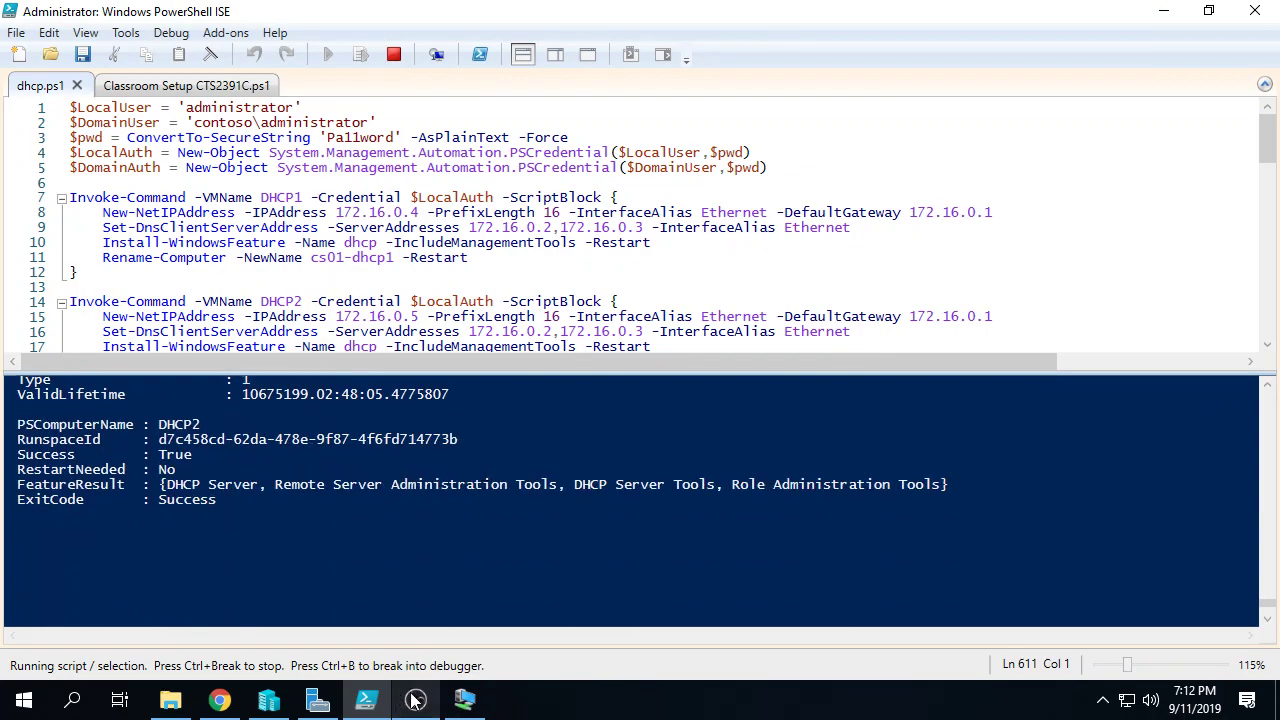
Step: Connect to the DC2 virtual machine from Hyper-V Manager in a full-screen session
click(268, 703)
scroll(500, 198, up, 2)
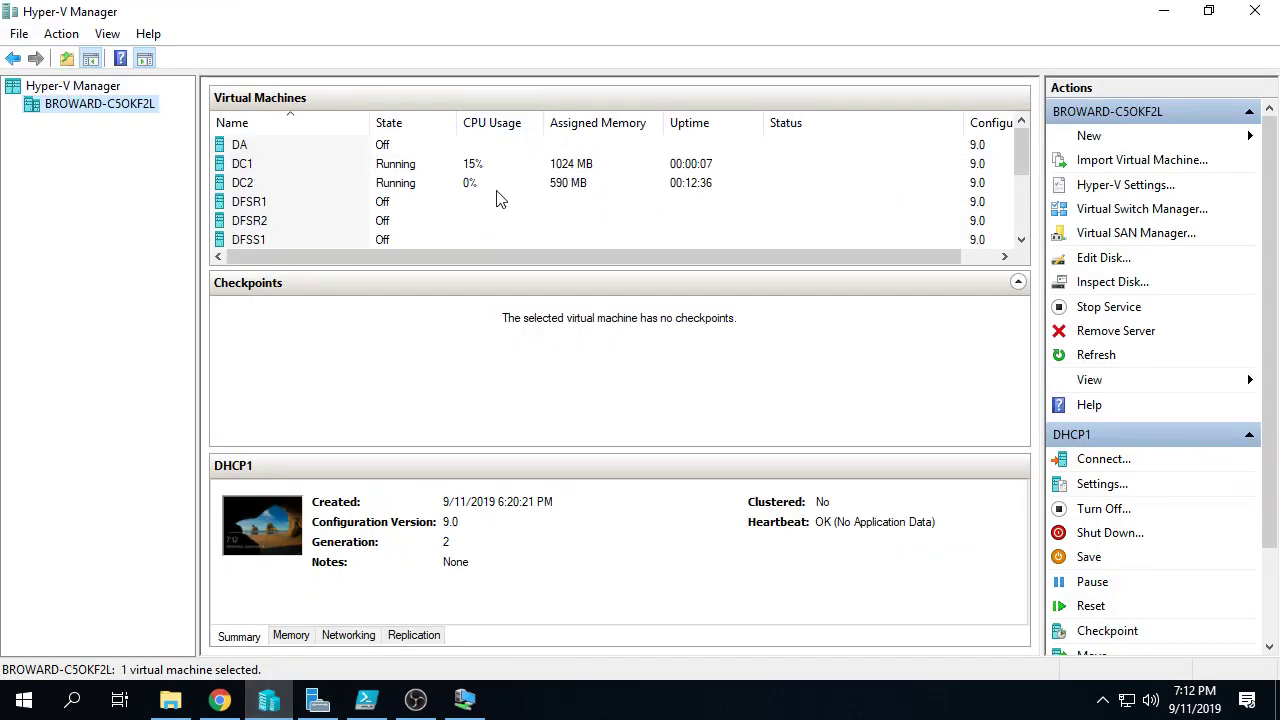
click(470, 184)
right_click(468, 184)
click(530, 203)
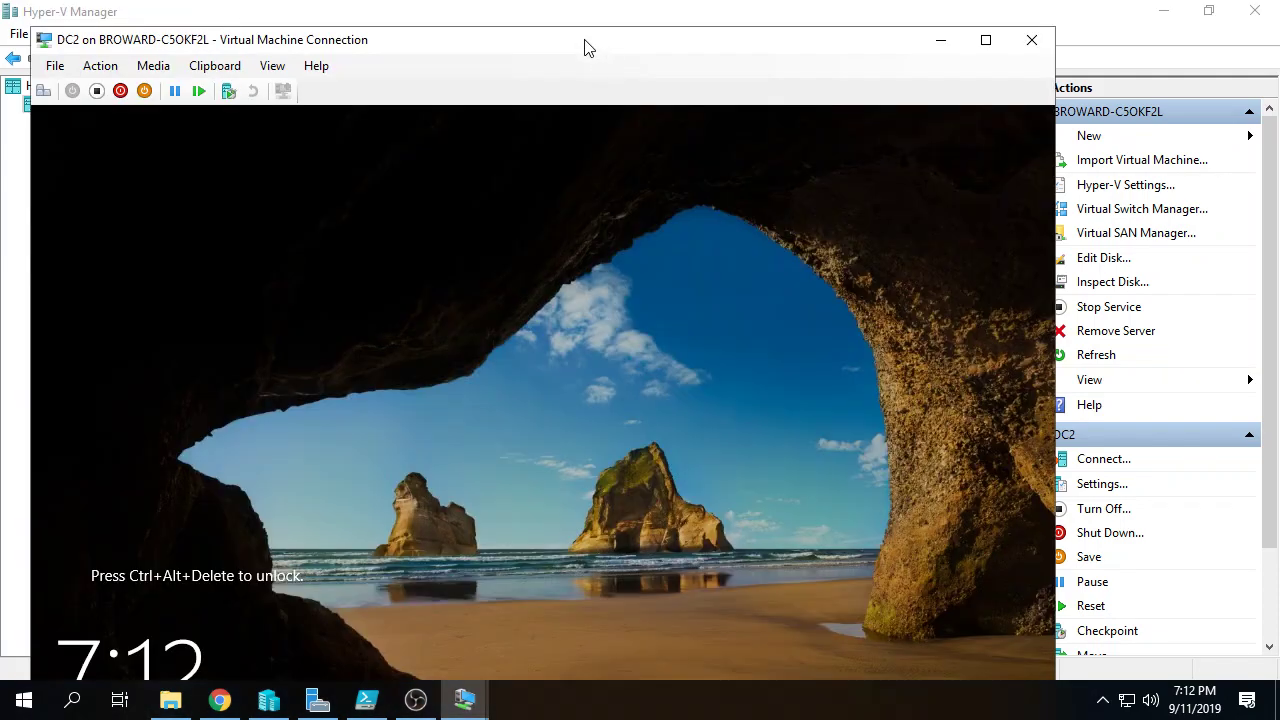
double_click(591, 39)
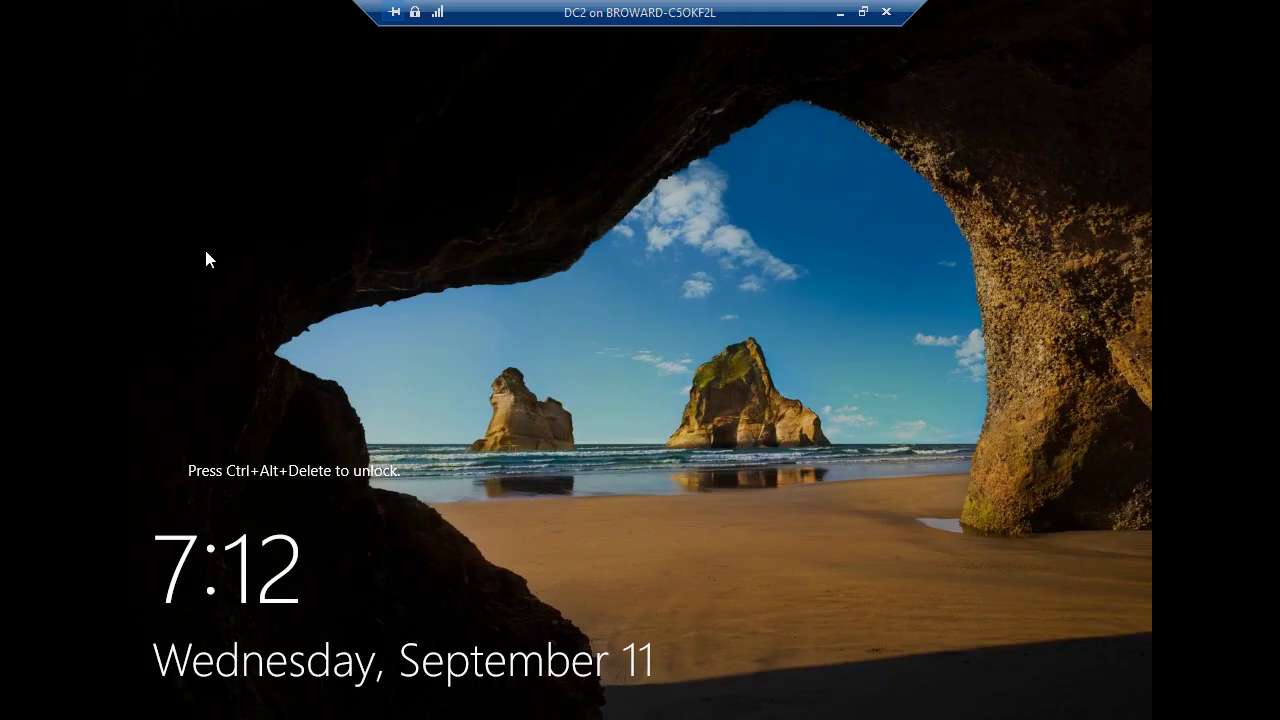
Step: Sign in to DC2 as Administrator with the account password
key(ctrl+alt+End)
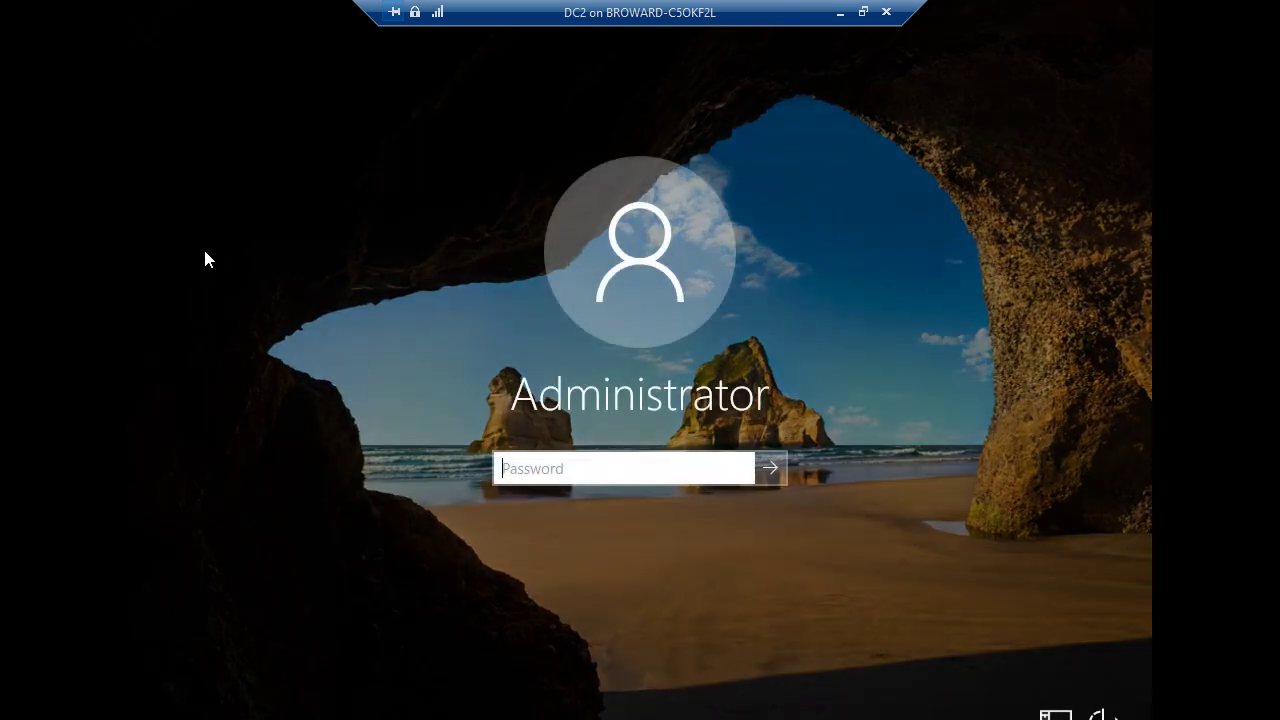
text(********)
key(Return)
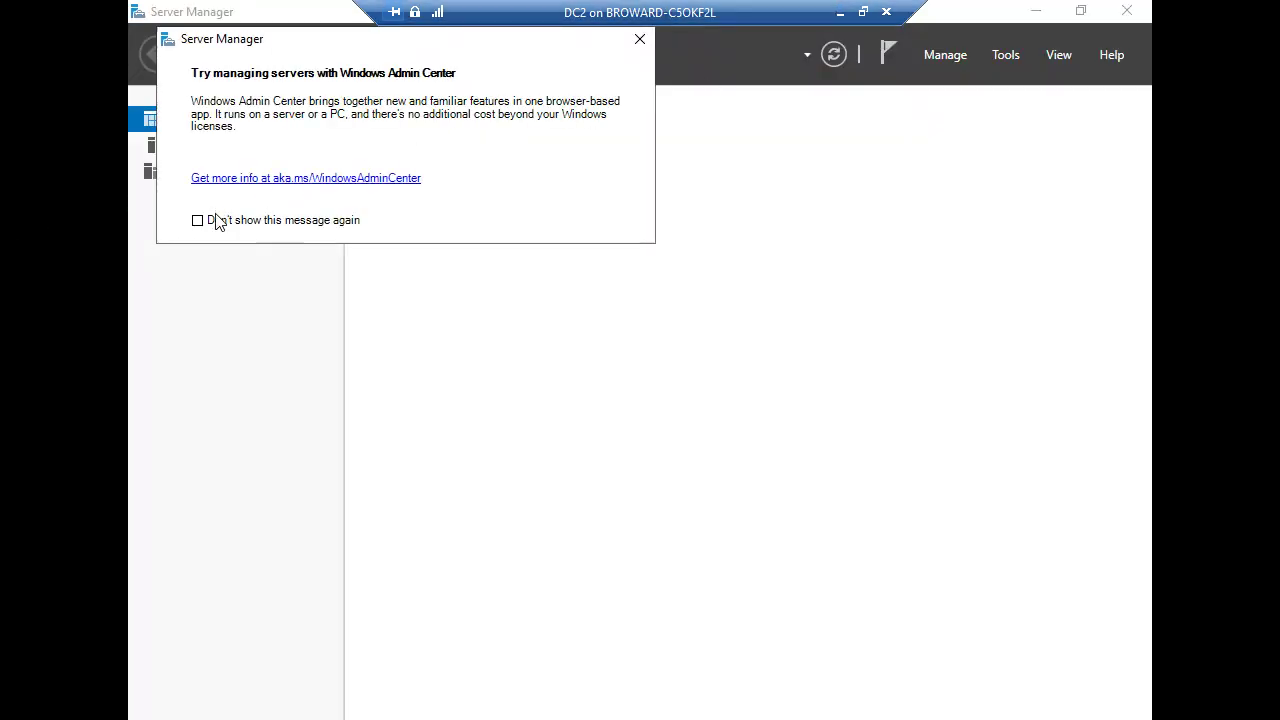
Step: Permanently dismiss the Admin Center prompt, hide the welcome panel, and minimize Server Manager
click(227, 222)
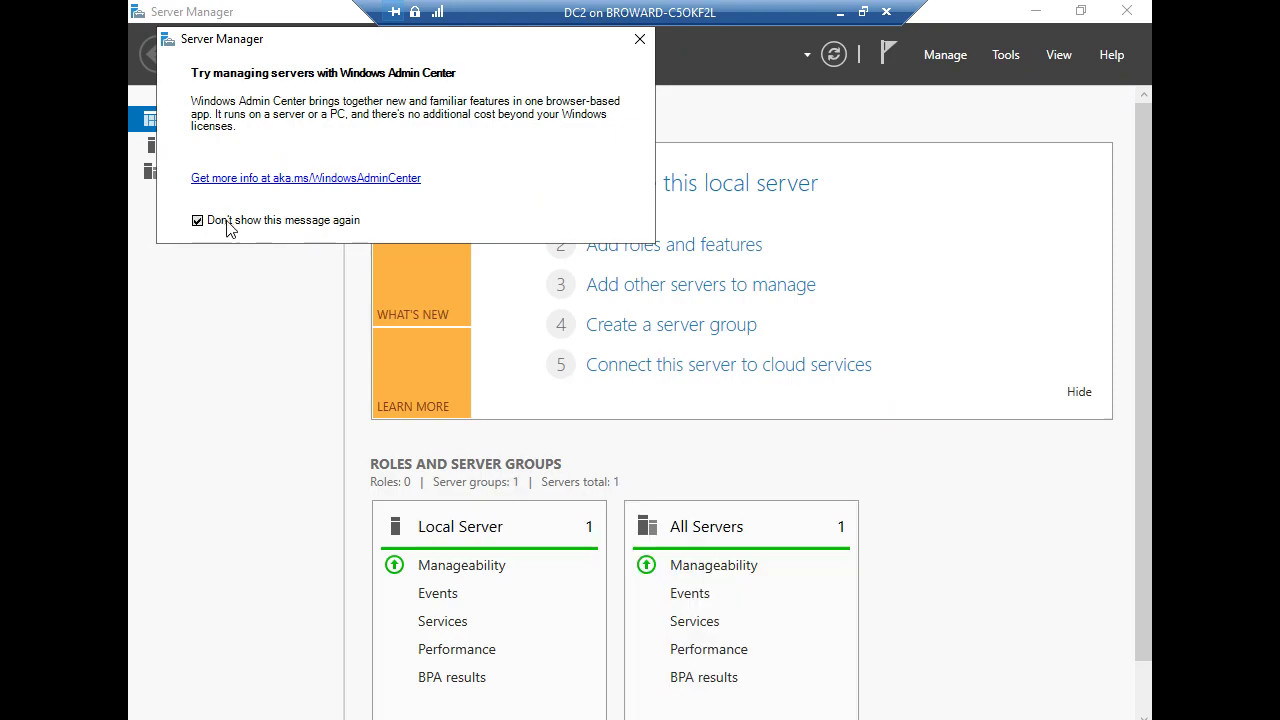
click(640, 38)
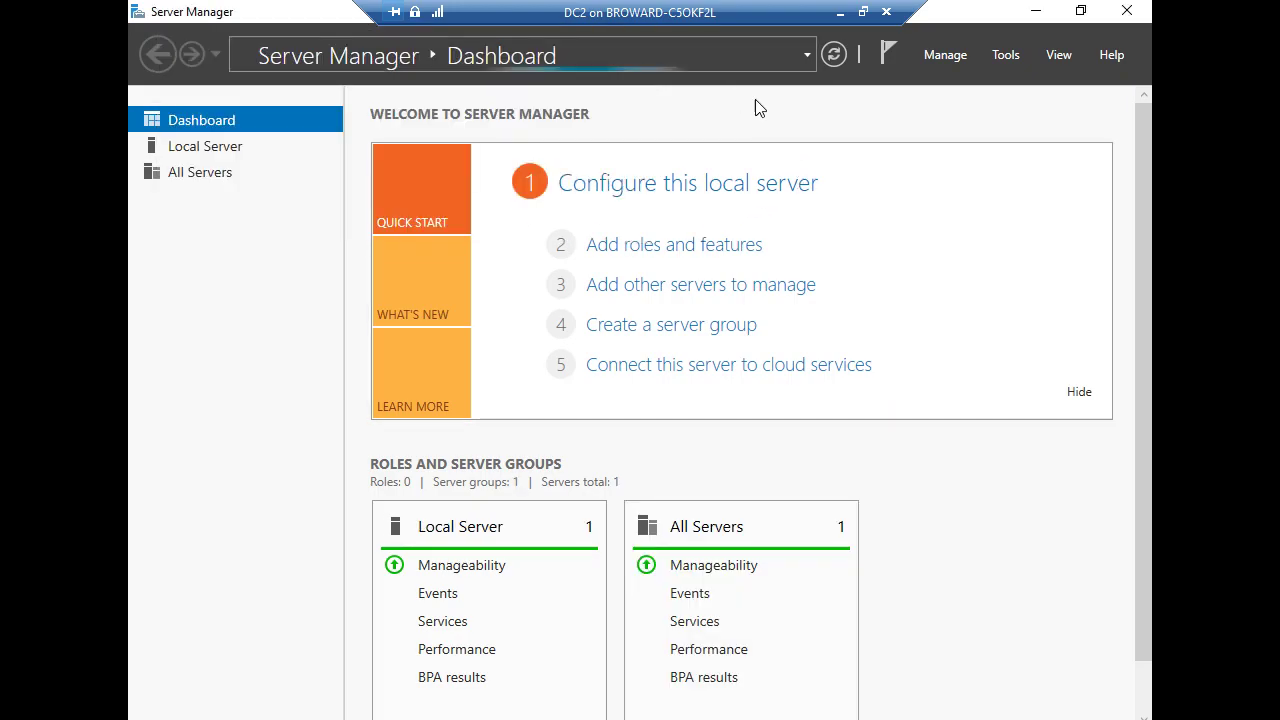
click(1075, 393)
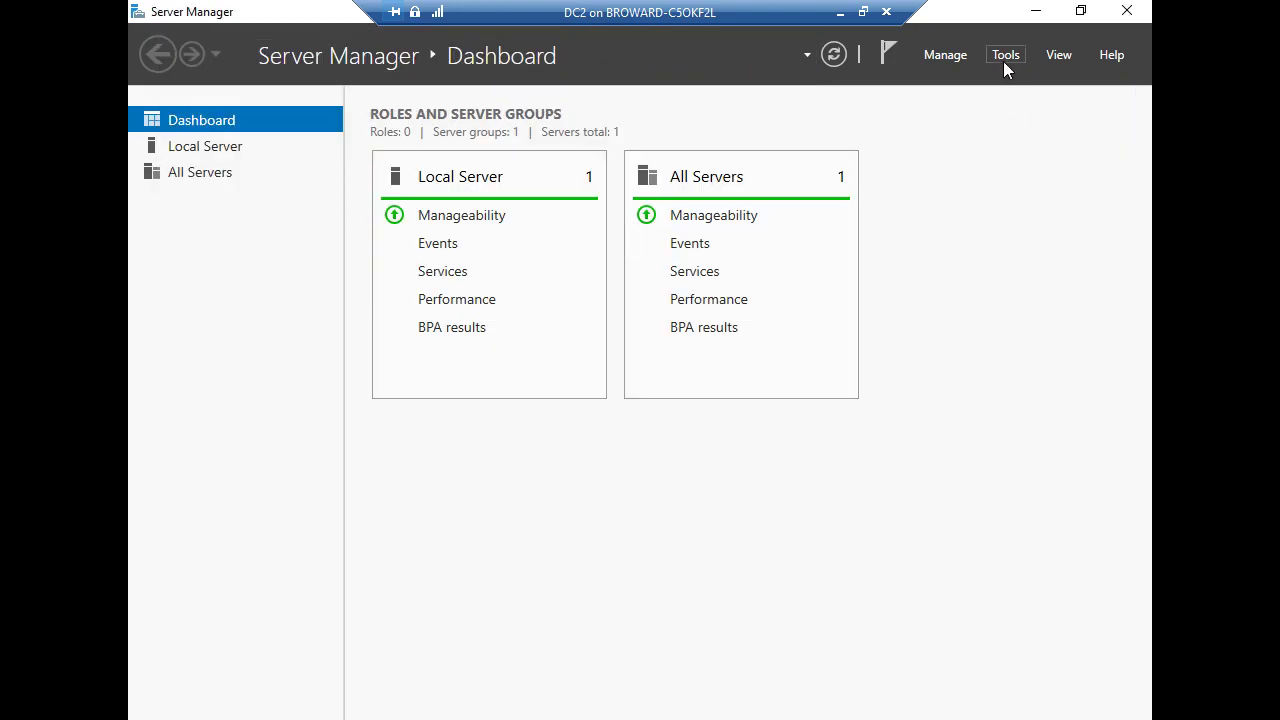
click(1005, 55)
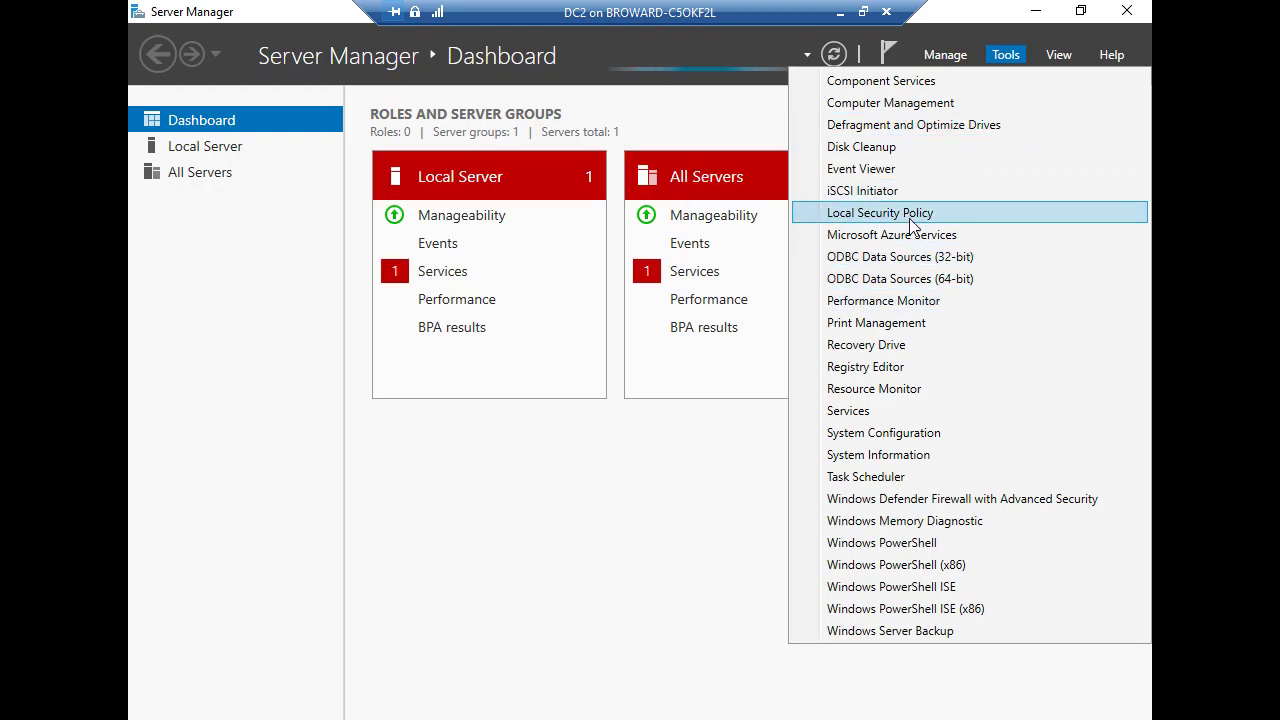
click(523, 509)
click(1036, 12)
Step: Set DC2's display resolution to 1280 × 720 and keep it, then restore Server Manager
right_click(887, 217)
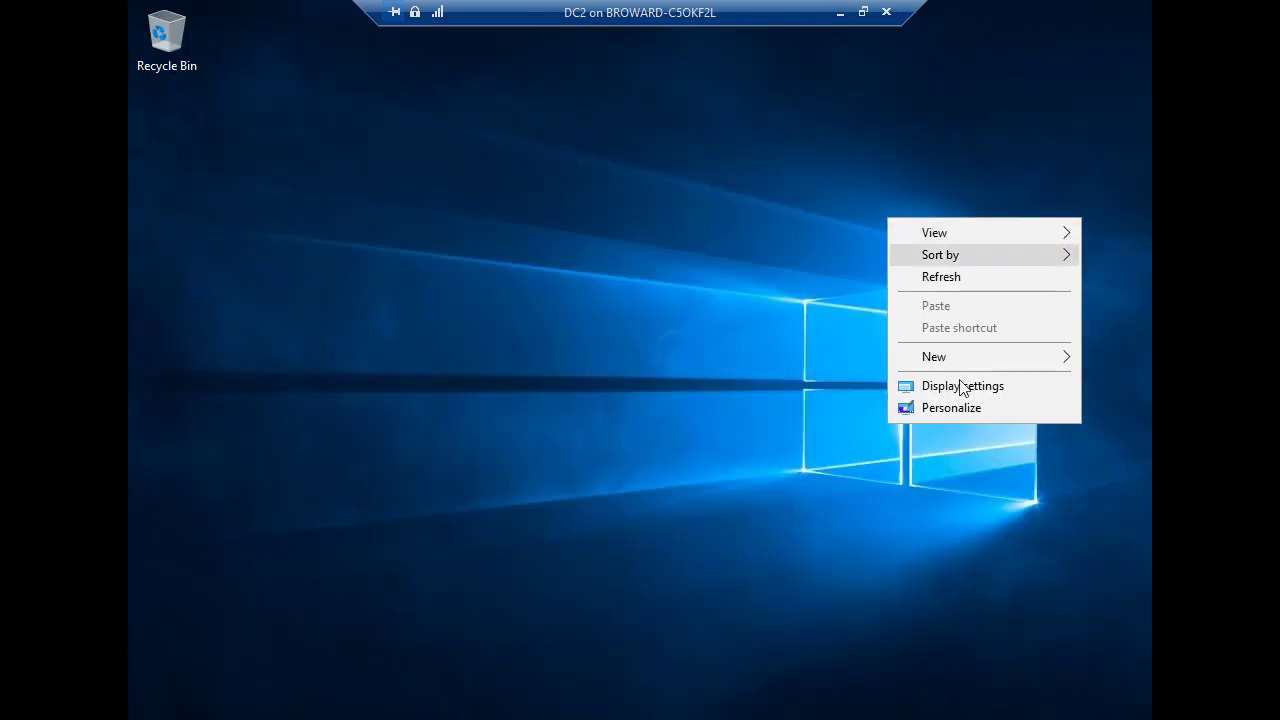
click(954, 383)
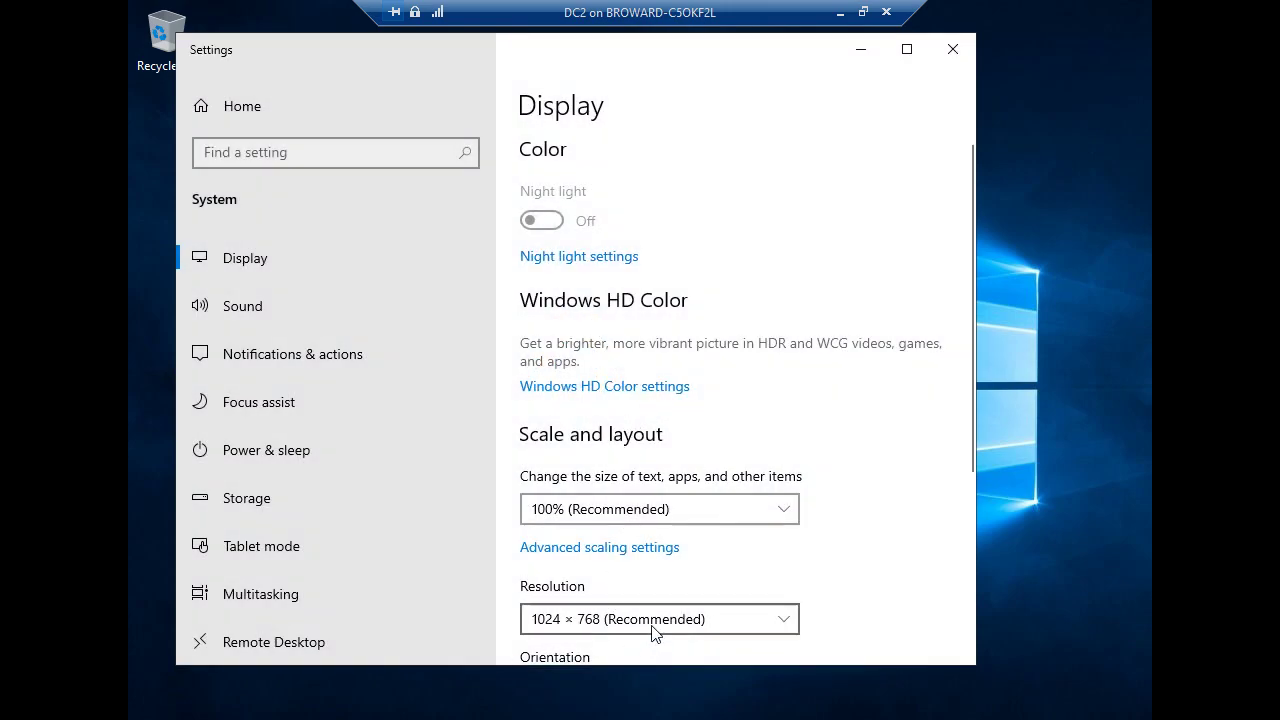
click(652, 619)
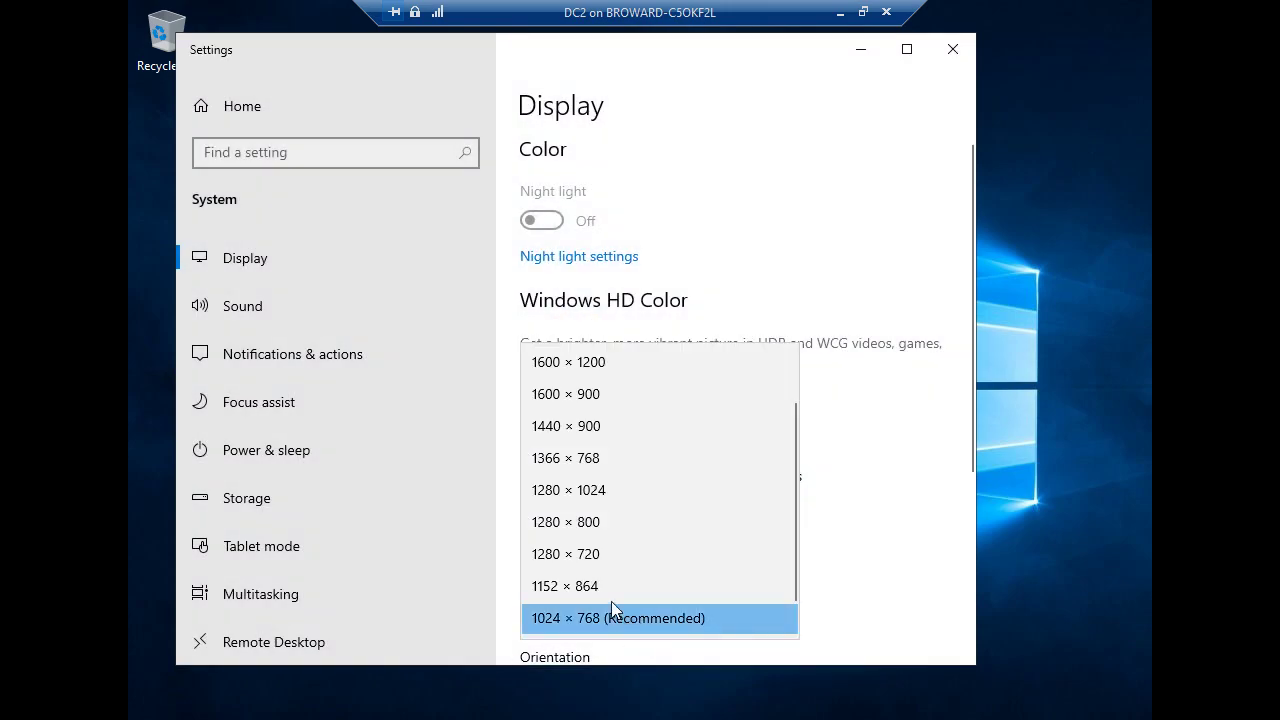
click(601, 556)
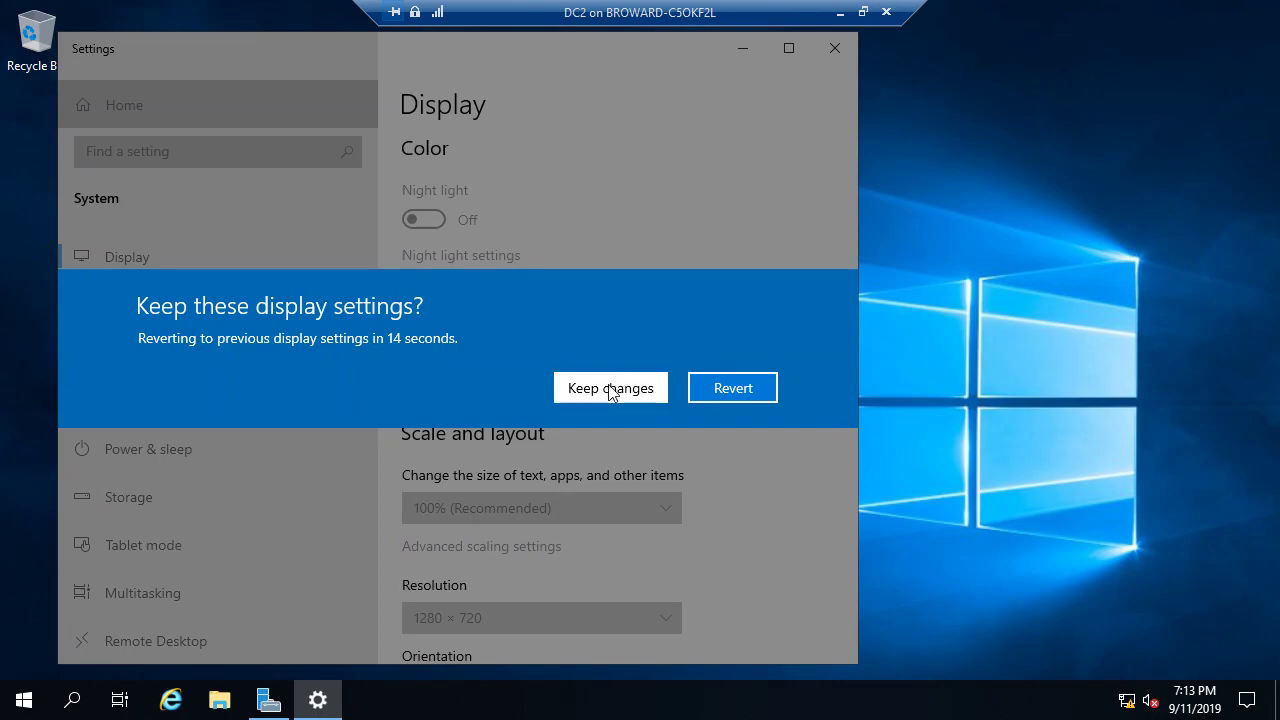
click(604, 380)
click(835, 48)
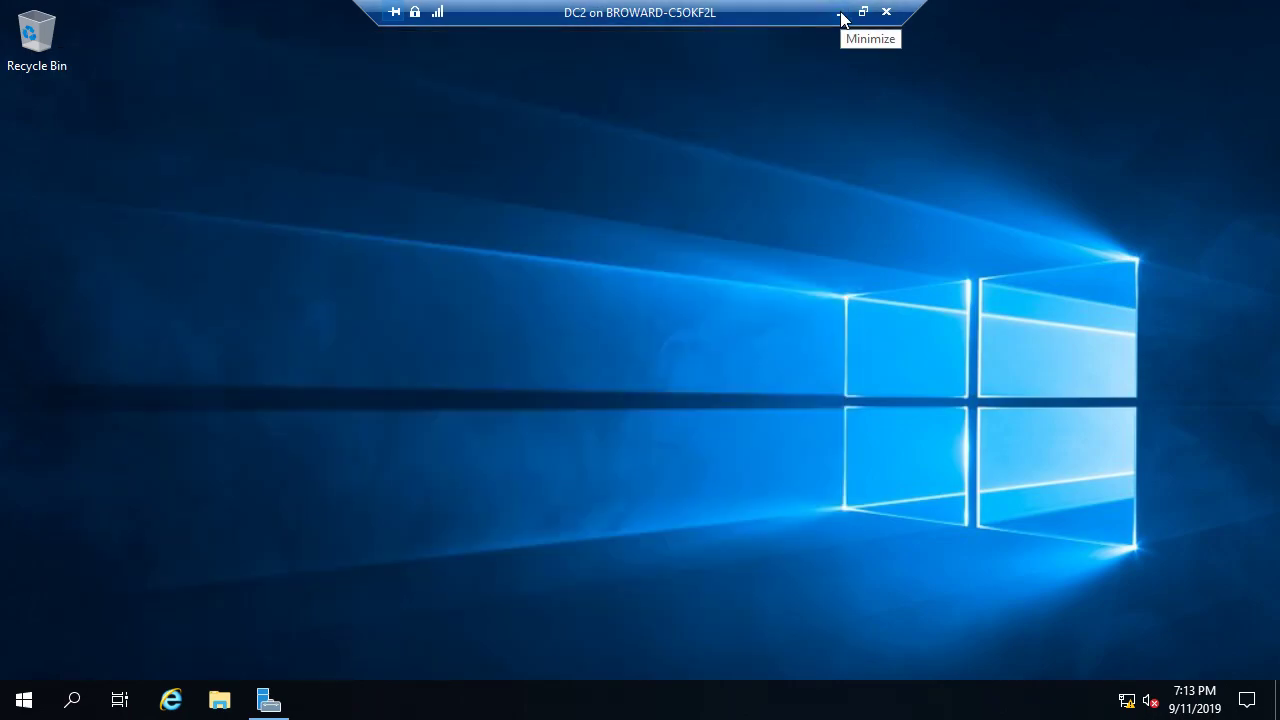
click(270, 700)
click(20, 702)
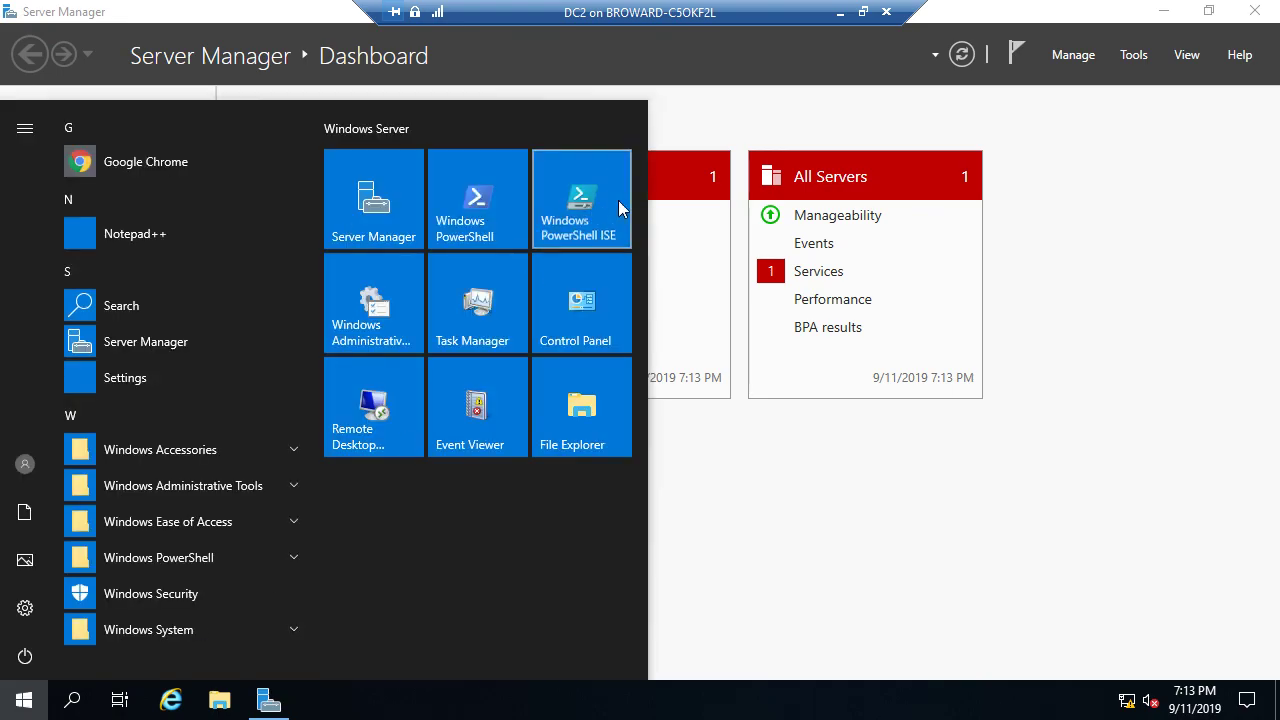
Step: Leave the DC2 session and bring the host's PowerShell ISE with the dhcp.ps1 output to the front
click(645, 204)
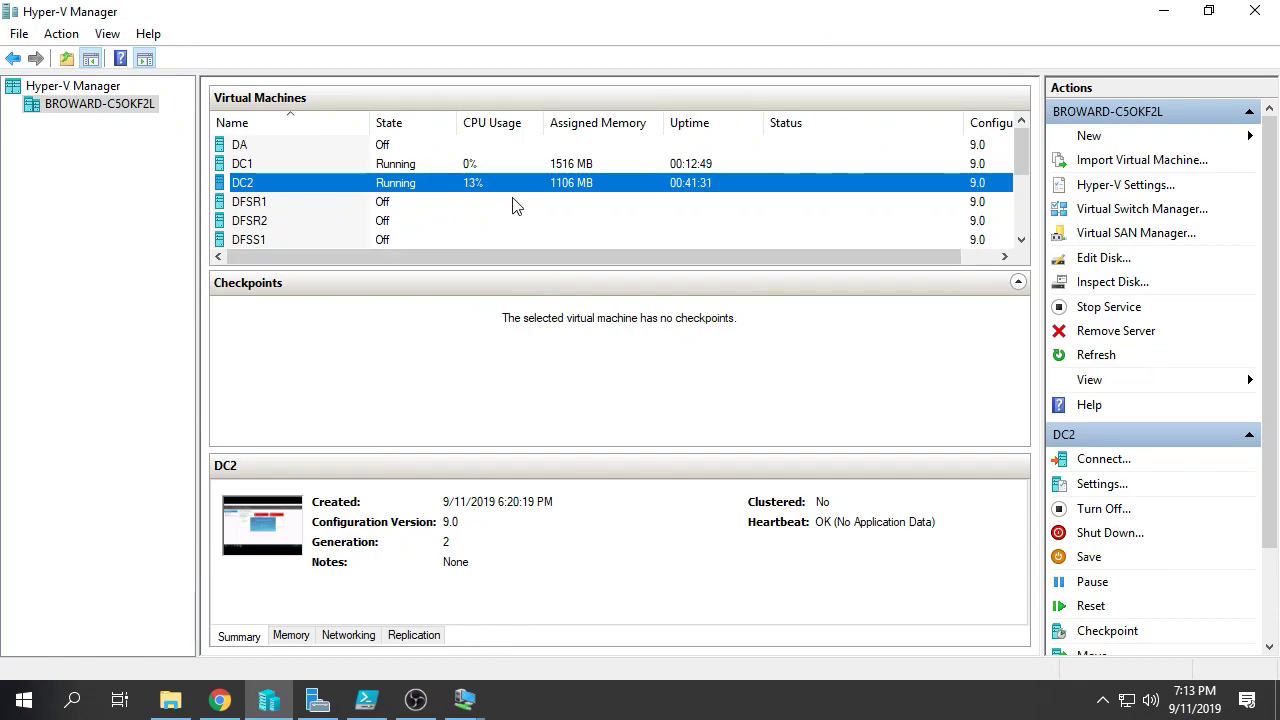
scroll(514, 206, down, 2)
click(478, 710)
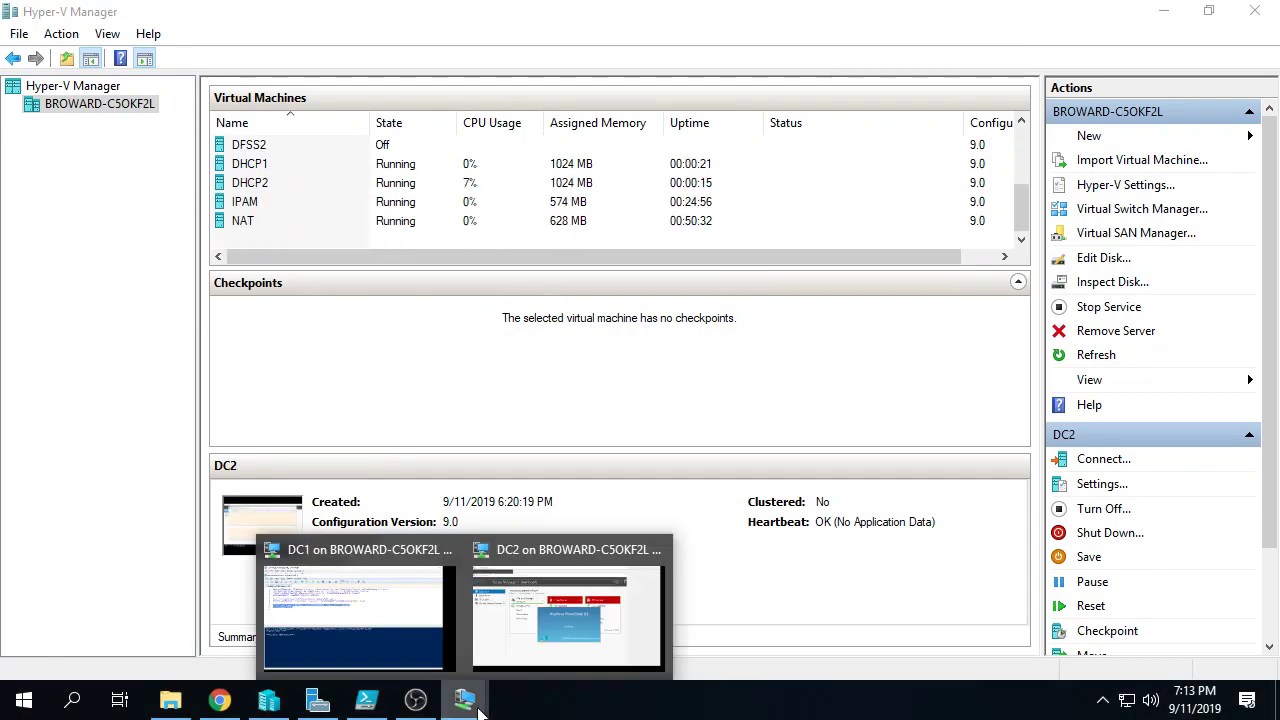
click(362, 702)
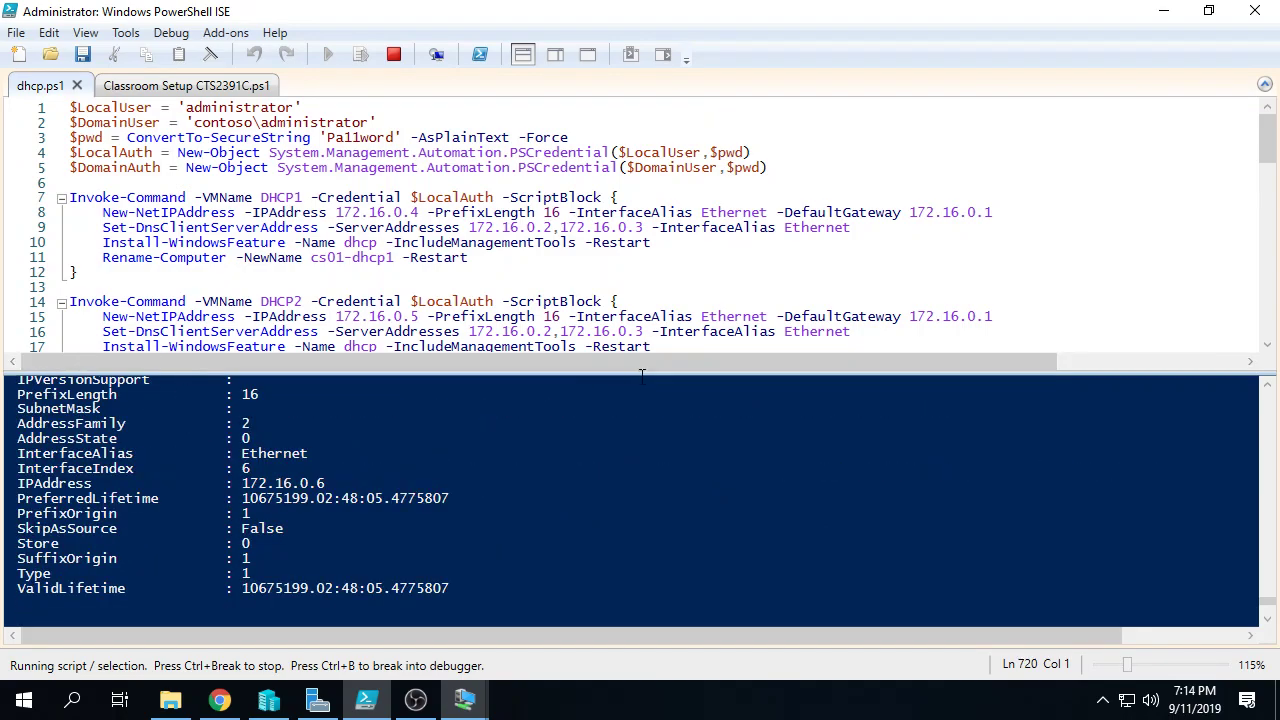
mouse_move(462, 706)
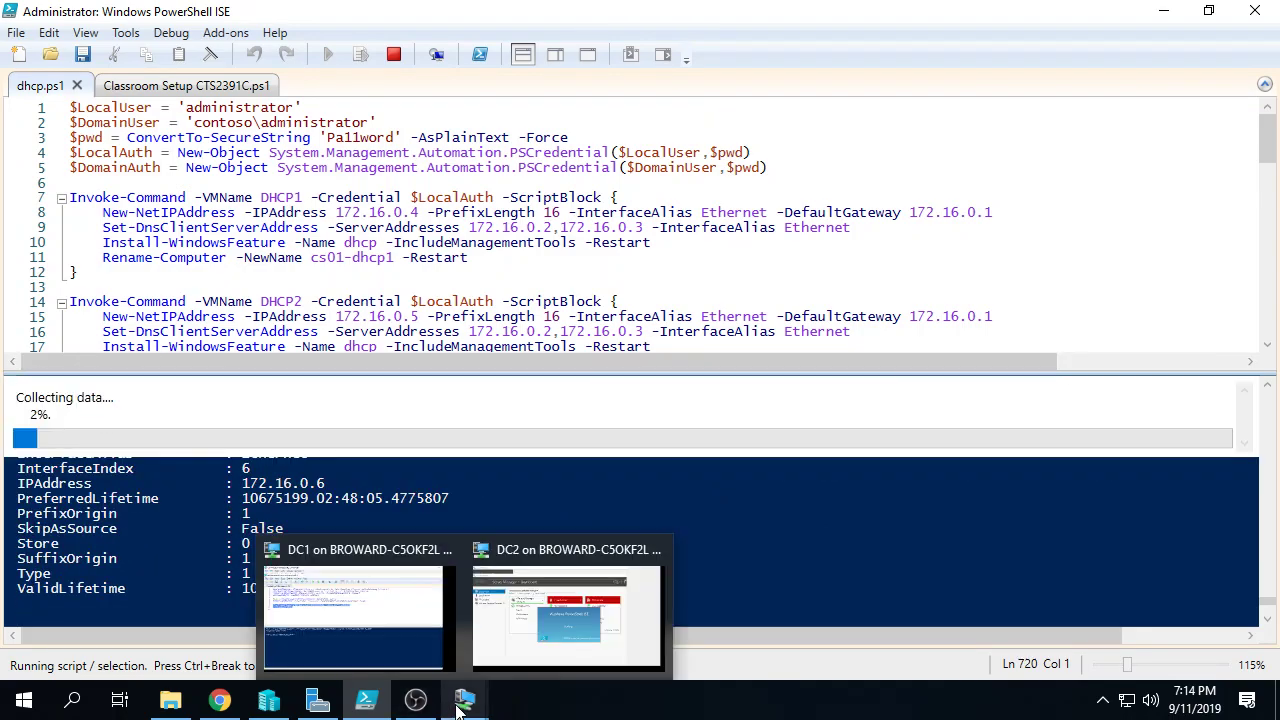
Step: On DC2, maximize PowerShell ISE, close the commands pane and show the script editor
click(530, 643)
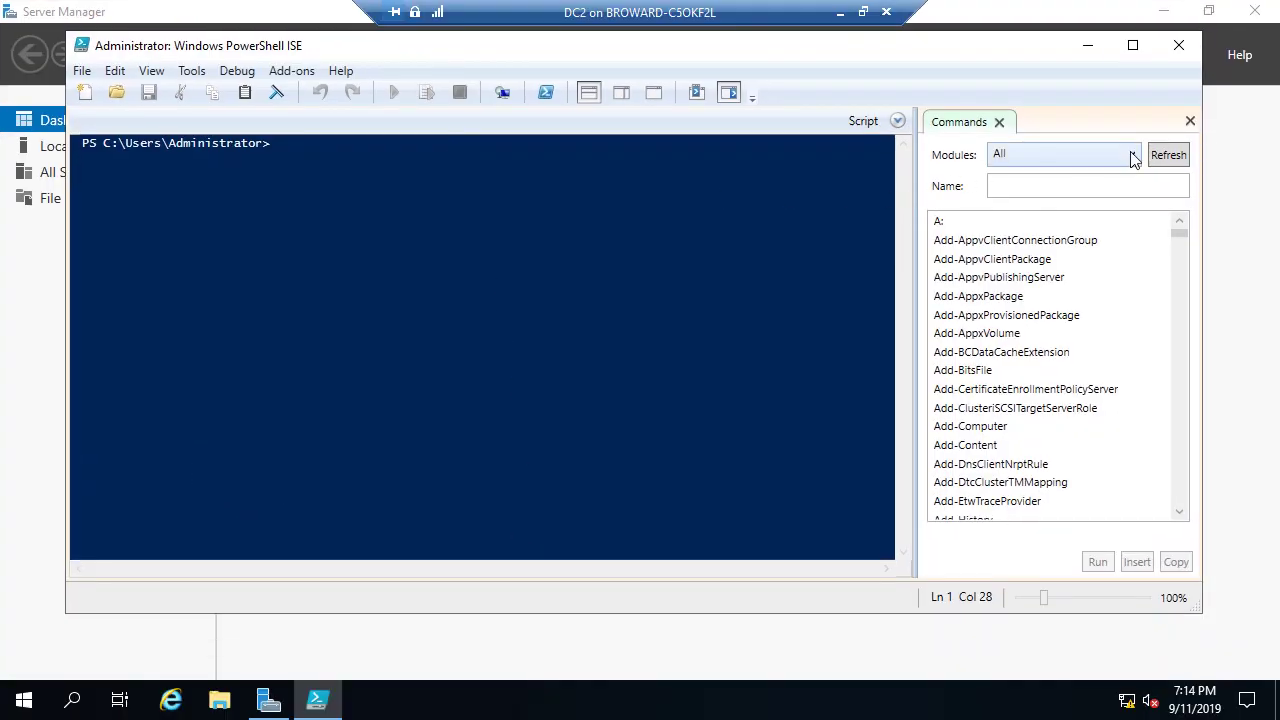
click(1190, 121)
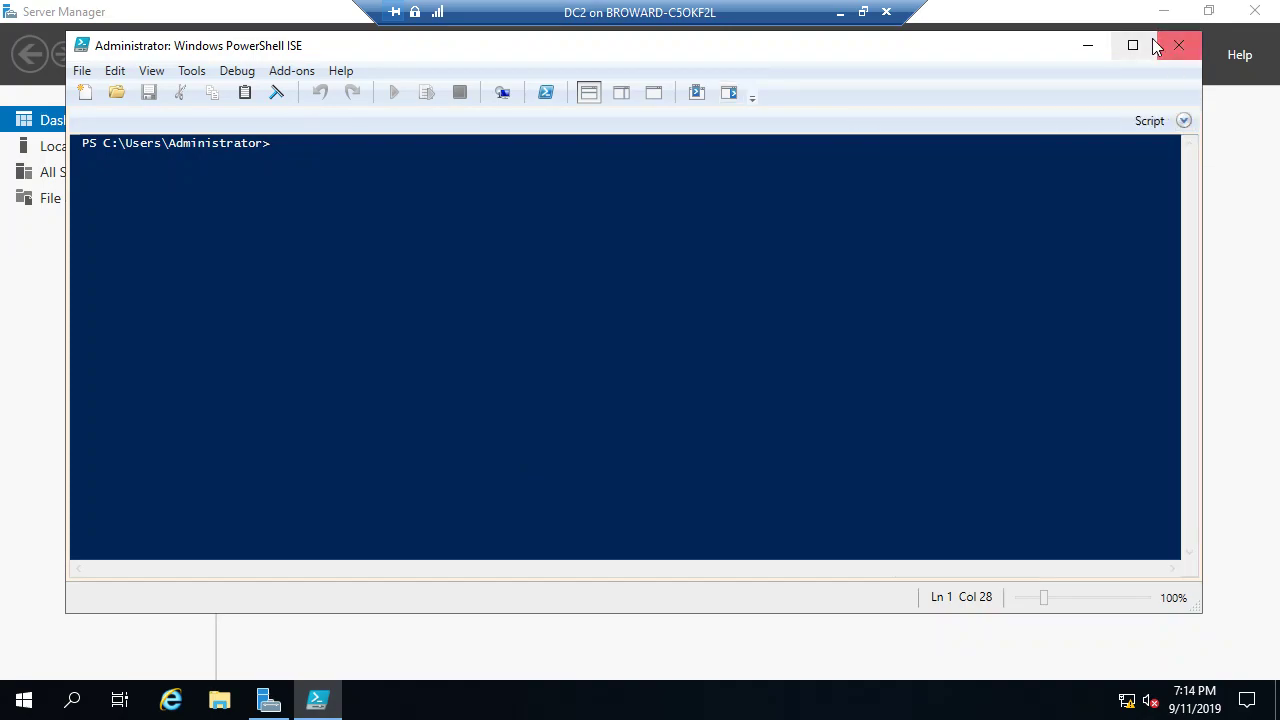
click(1133, 45)
click(1264, 83)
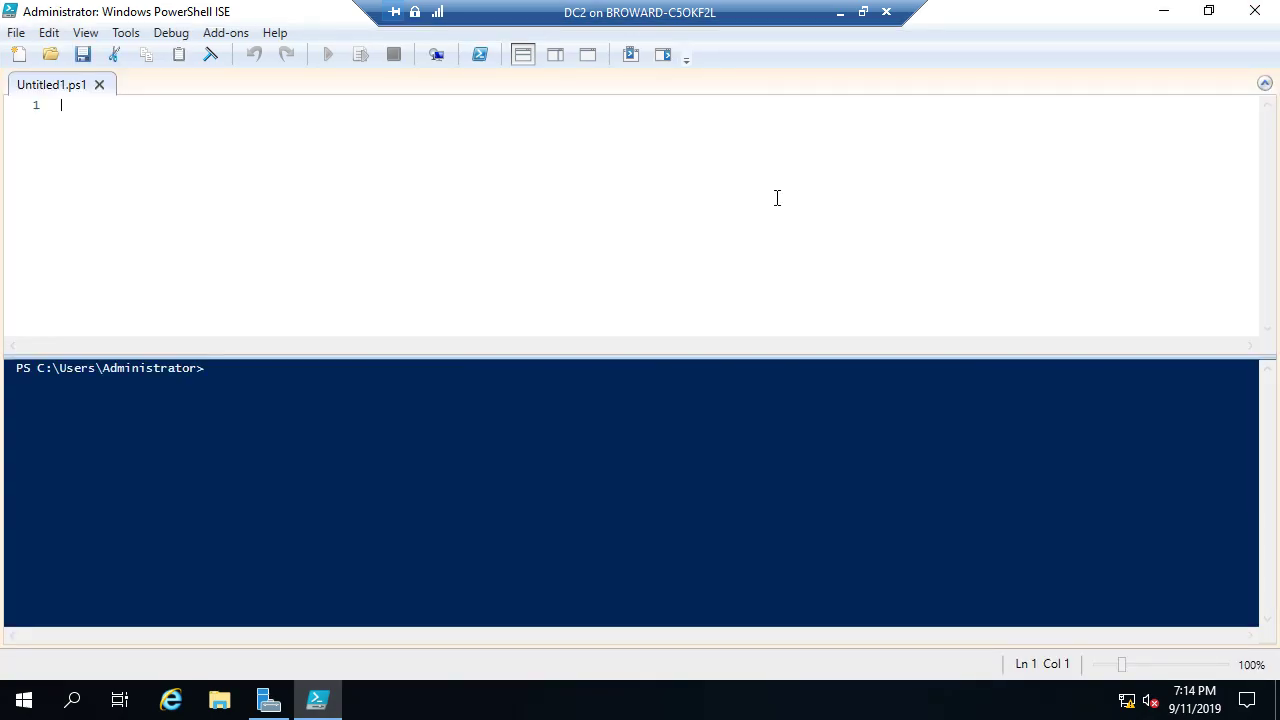
Step: Write New-NetIPAddress -IPAddress 172.16.0.3 -PrefixLength 16 in the script pane
text(New-)
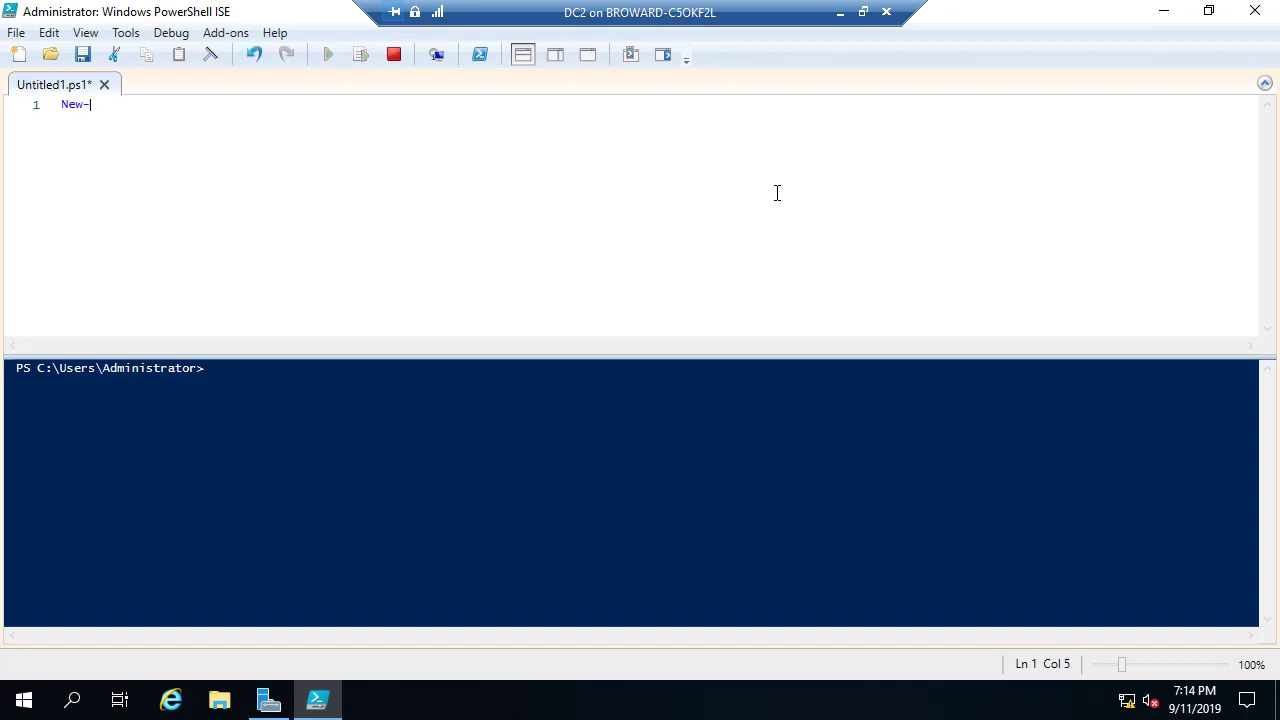
text(neti)
key(Tab)
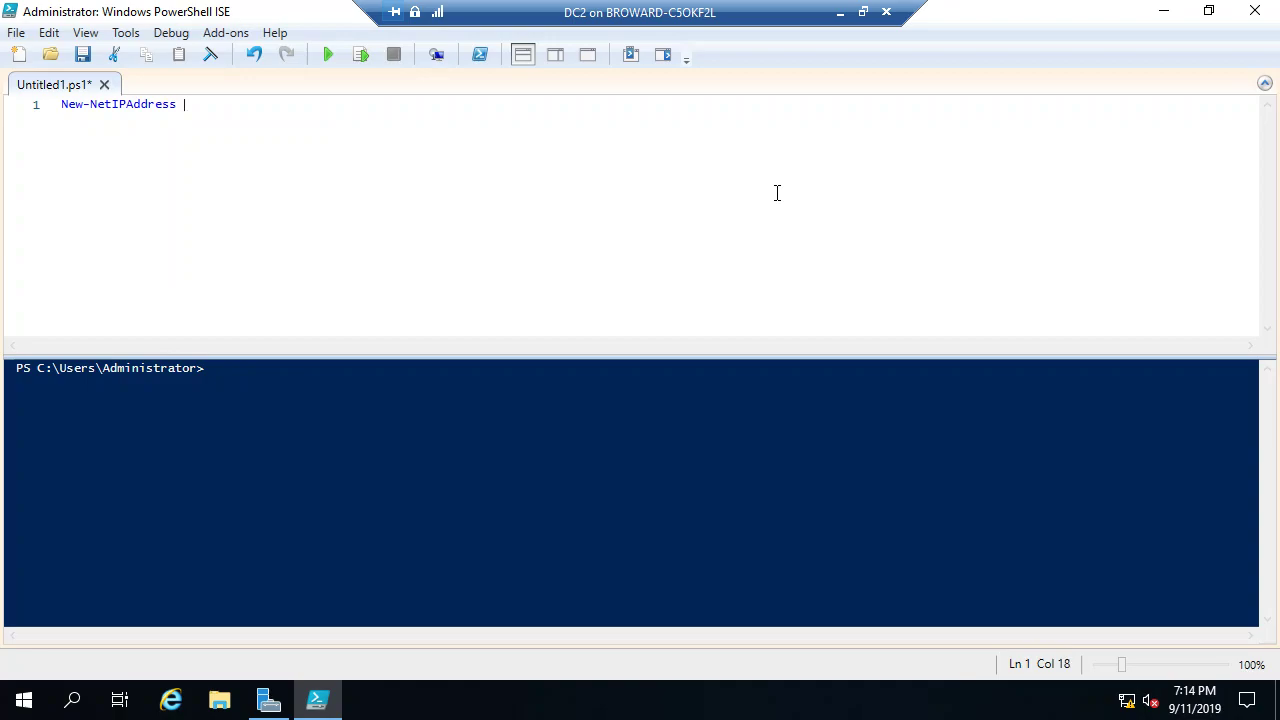
text(-)
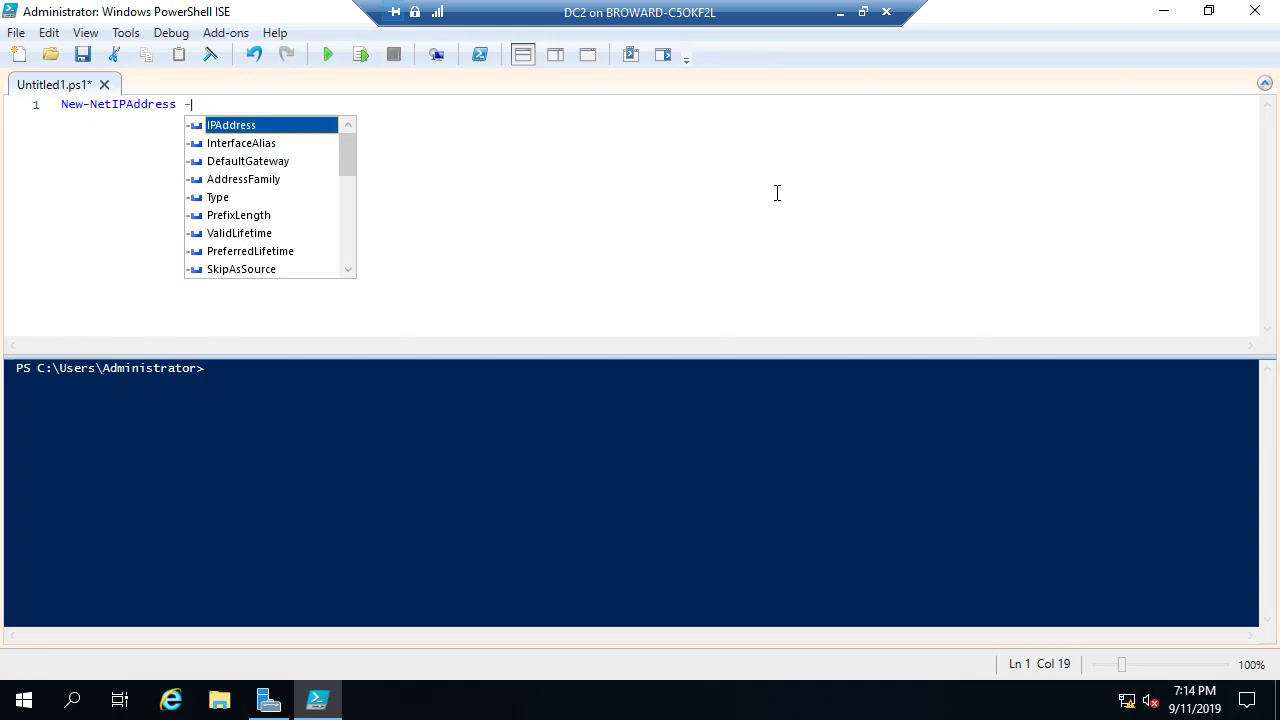
key(Tab)
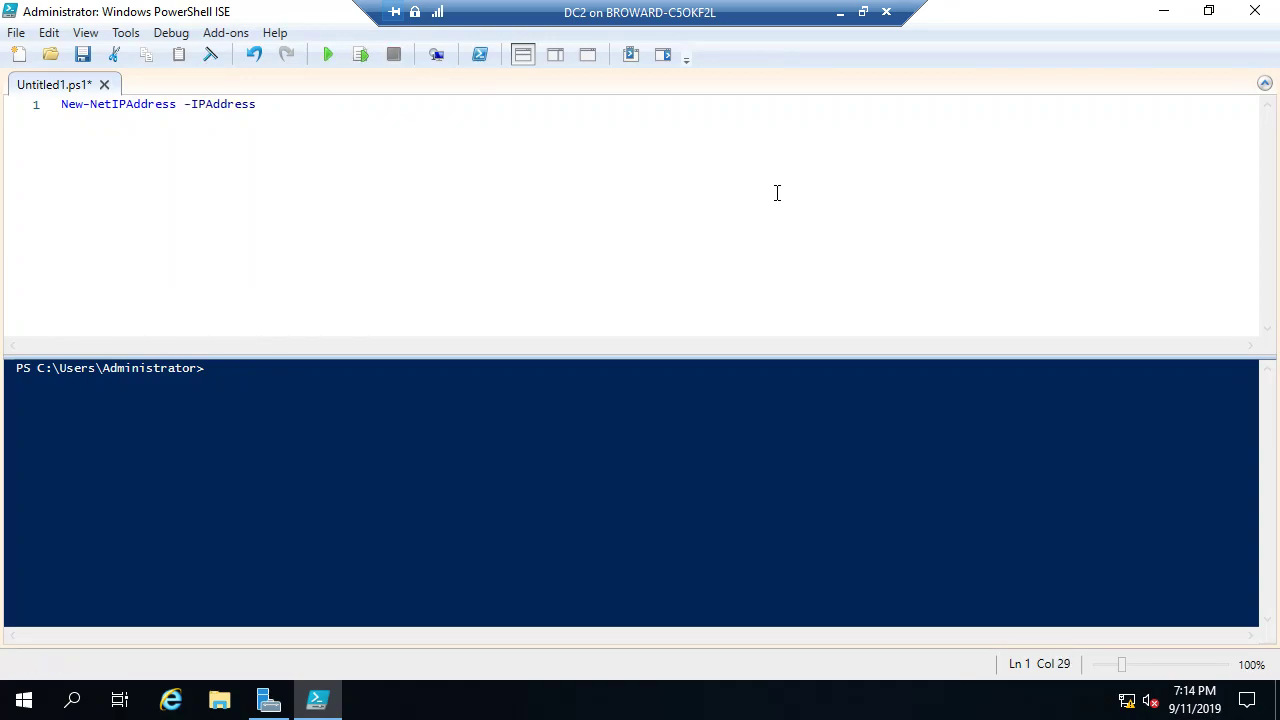
text(172.16.0.3 -)
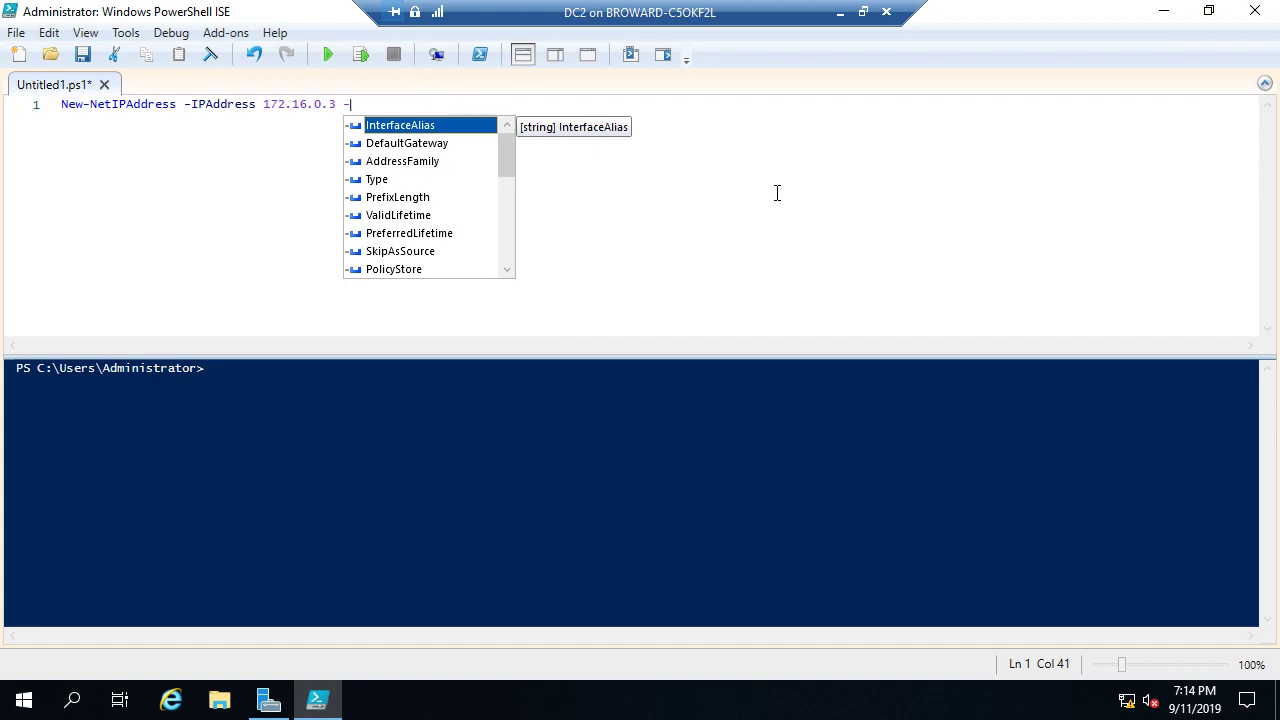
key(Down)
key(Down)
key(Down)
key(Down)
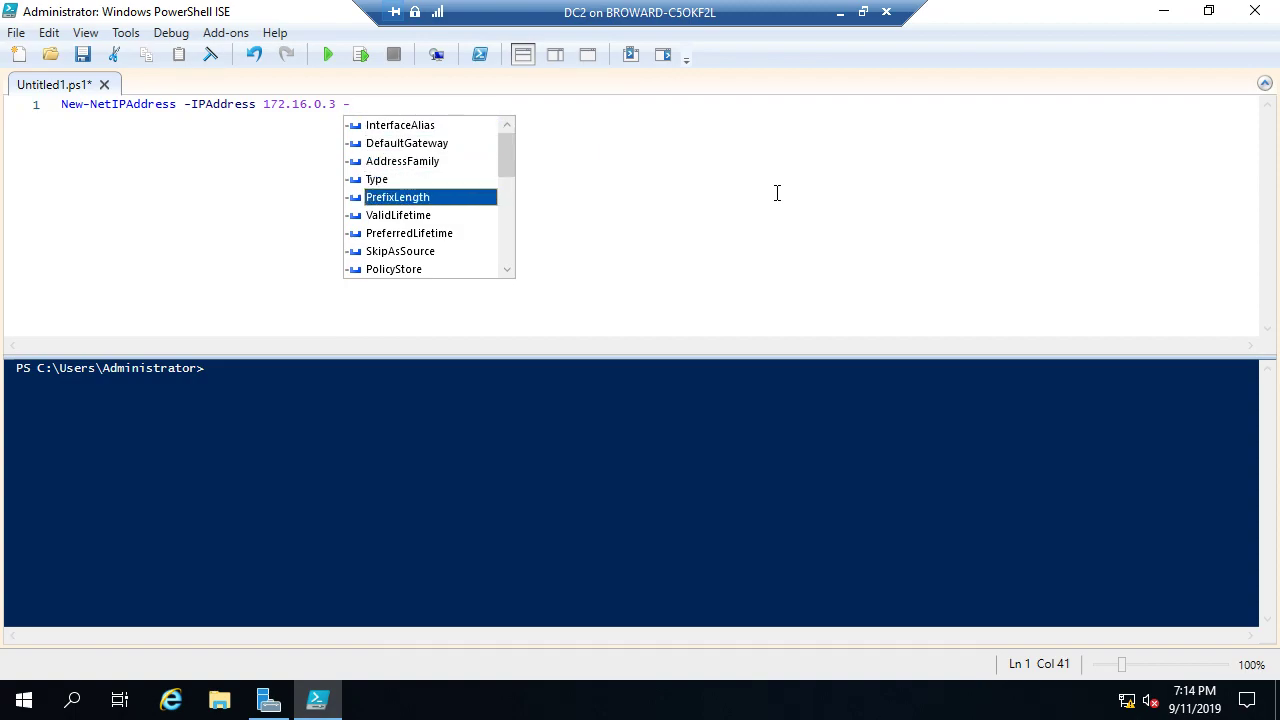
key(Tab)
text(16)
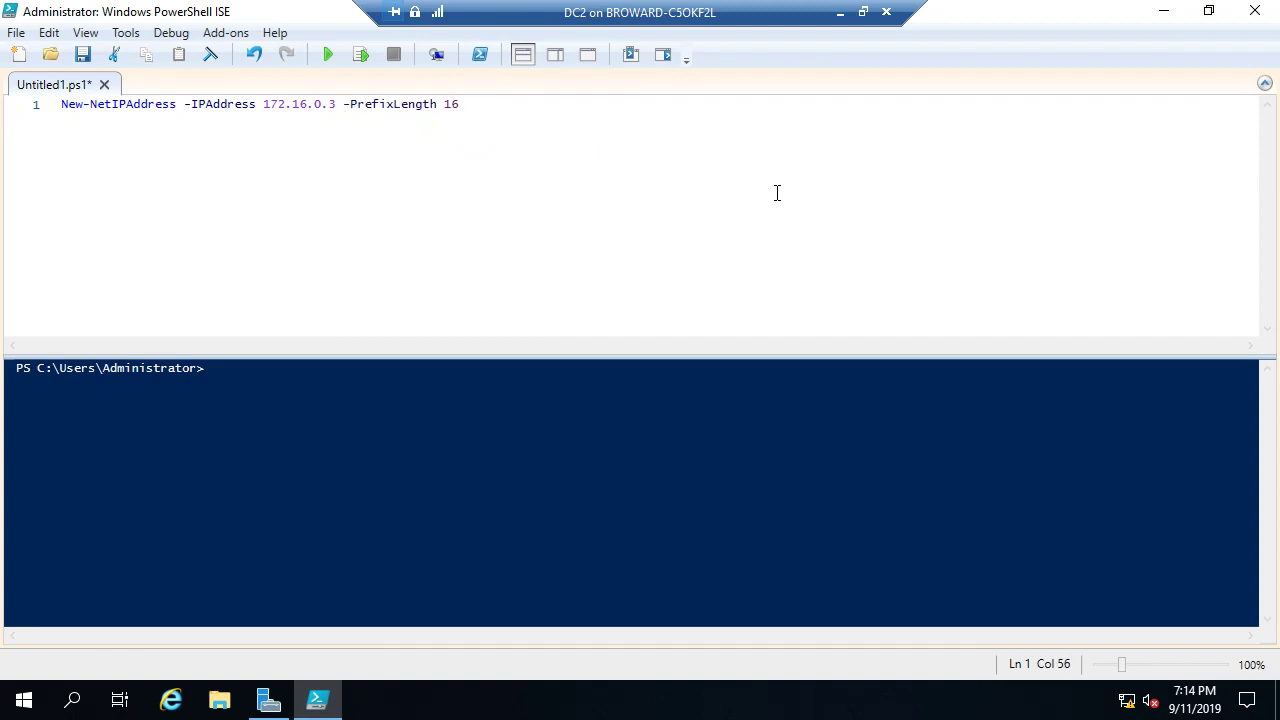
text( -)
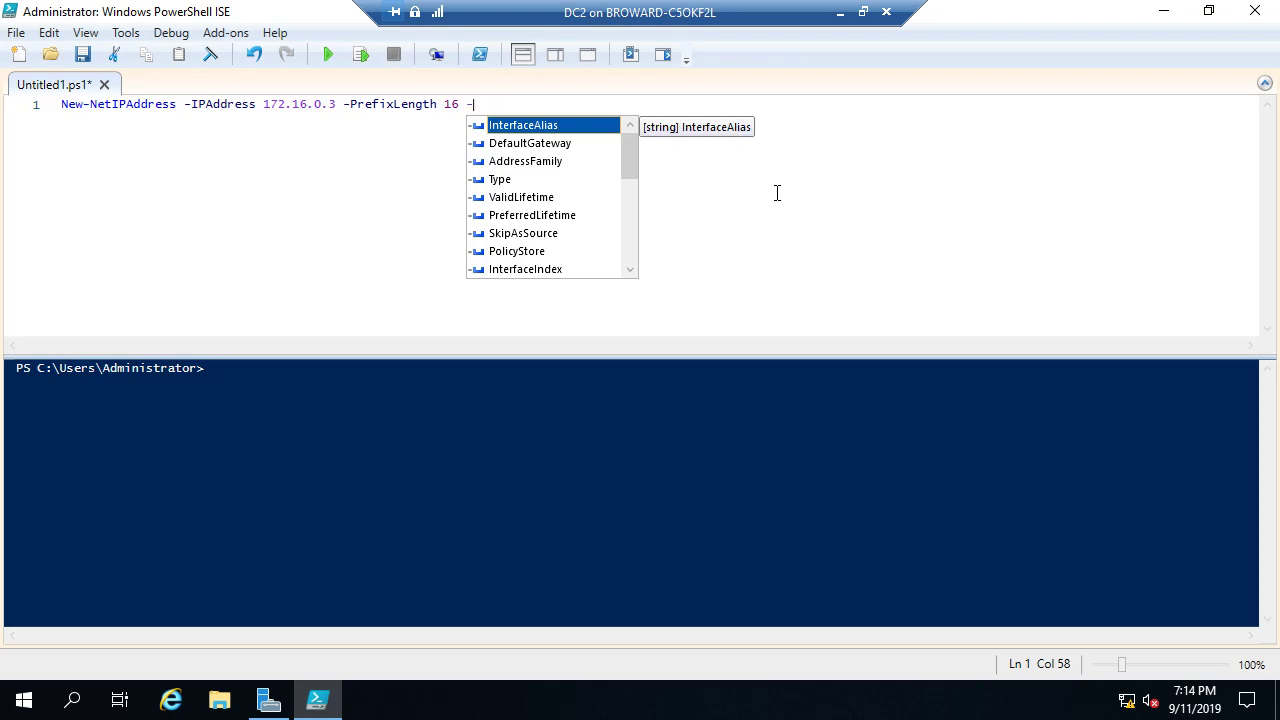
Step: Finish the line with -DefaultGateway 172.16.0.1 -InterfaceAlias Ethernet and start a new line
key(Down)
key(Tab)
text(172.)
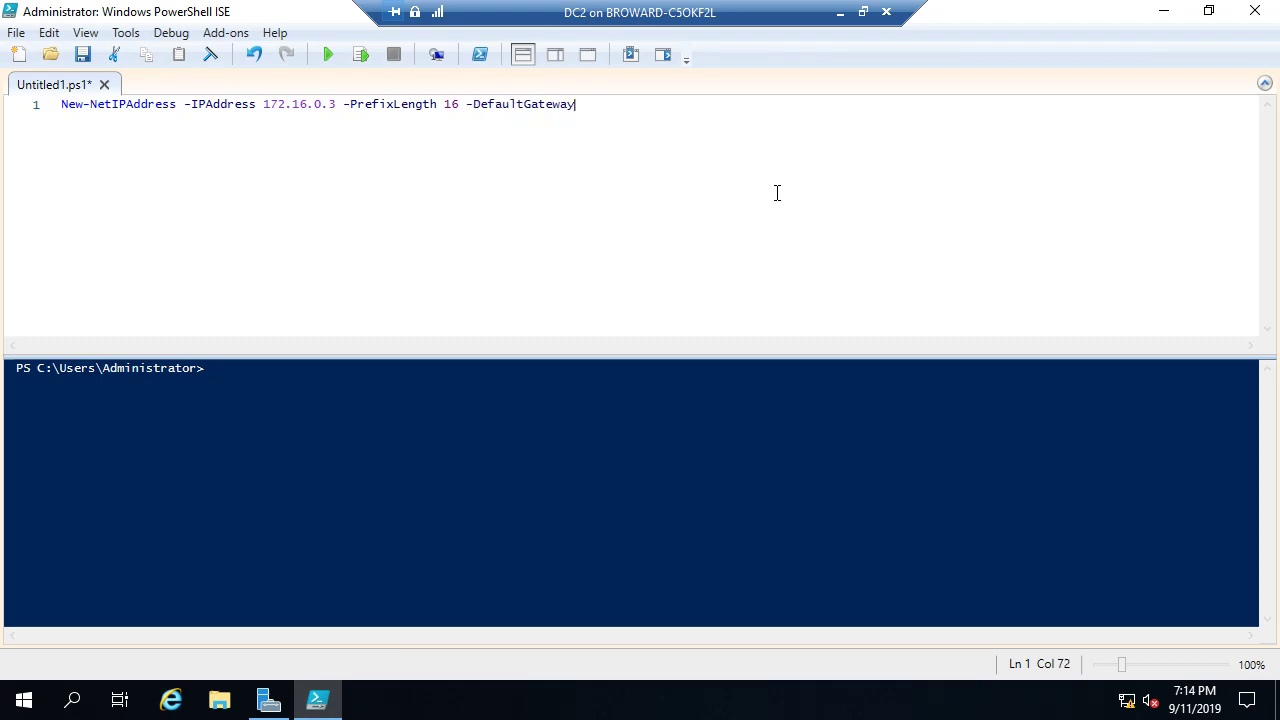
text(16.0.1 -)
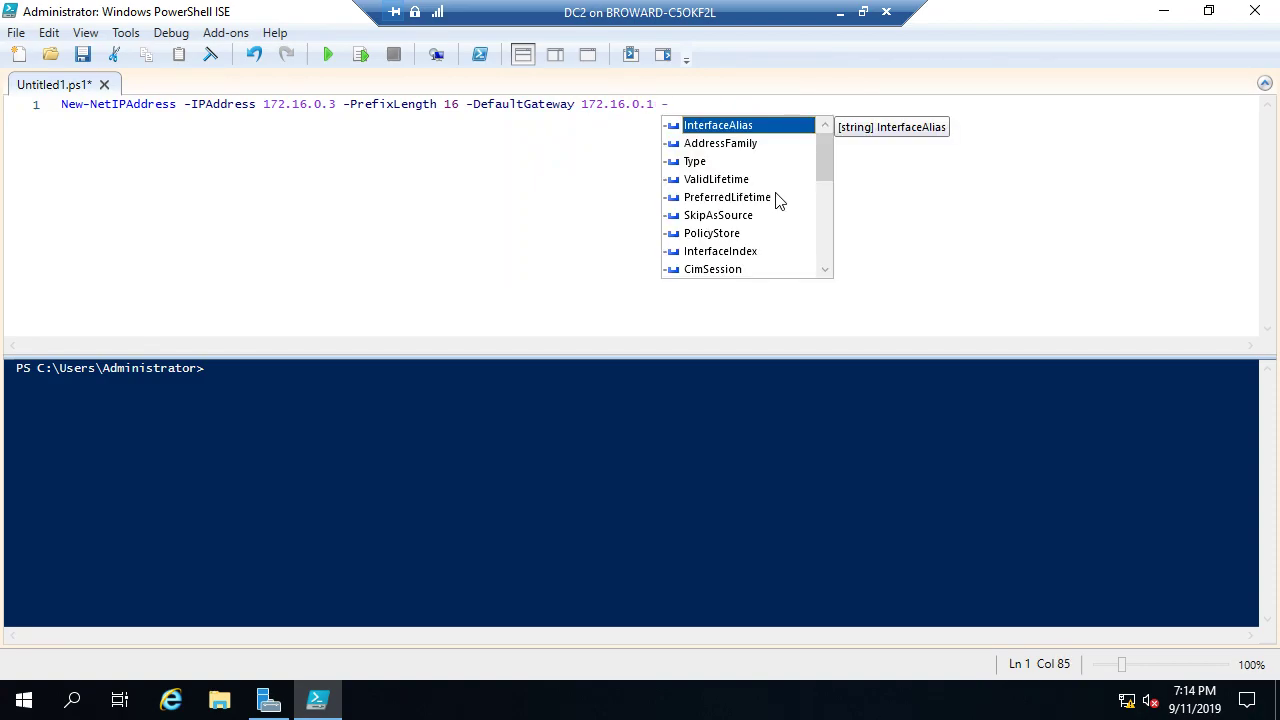
key(Tab)
text(Etg)
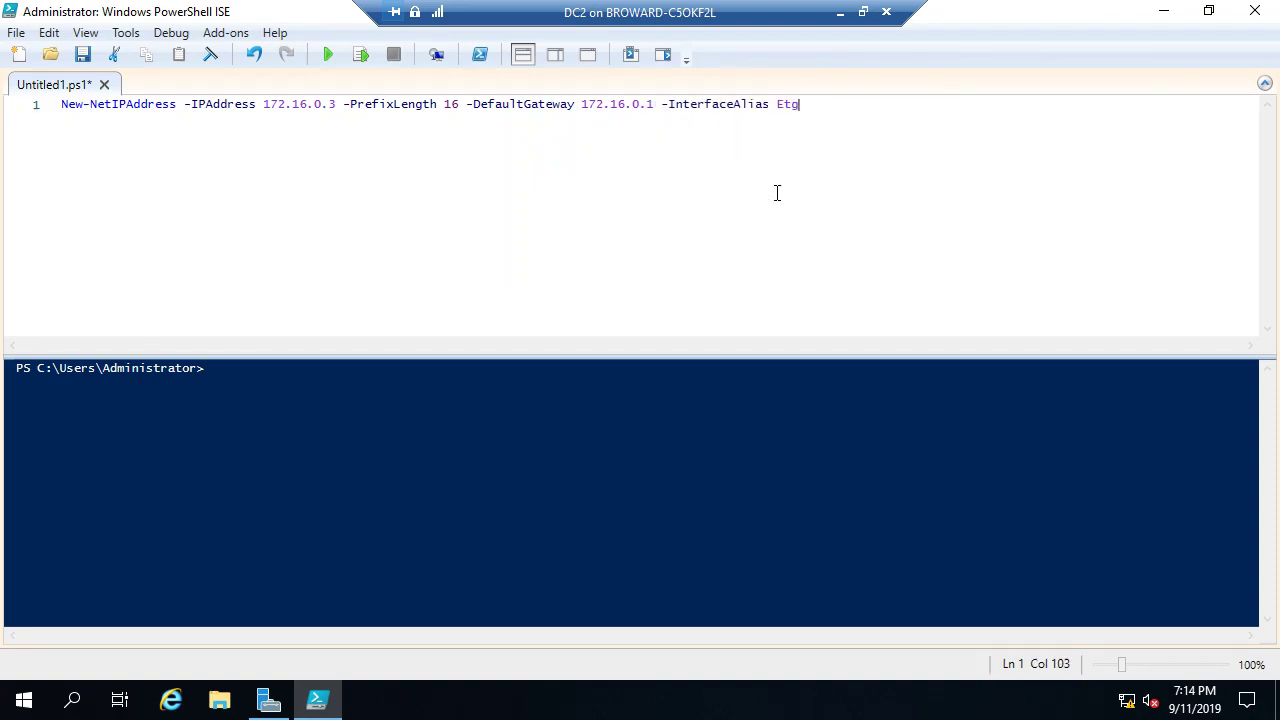
key(BackSpace)
text(hernet)
ctrl+scroll(654, 264, up, 4)
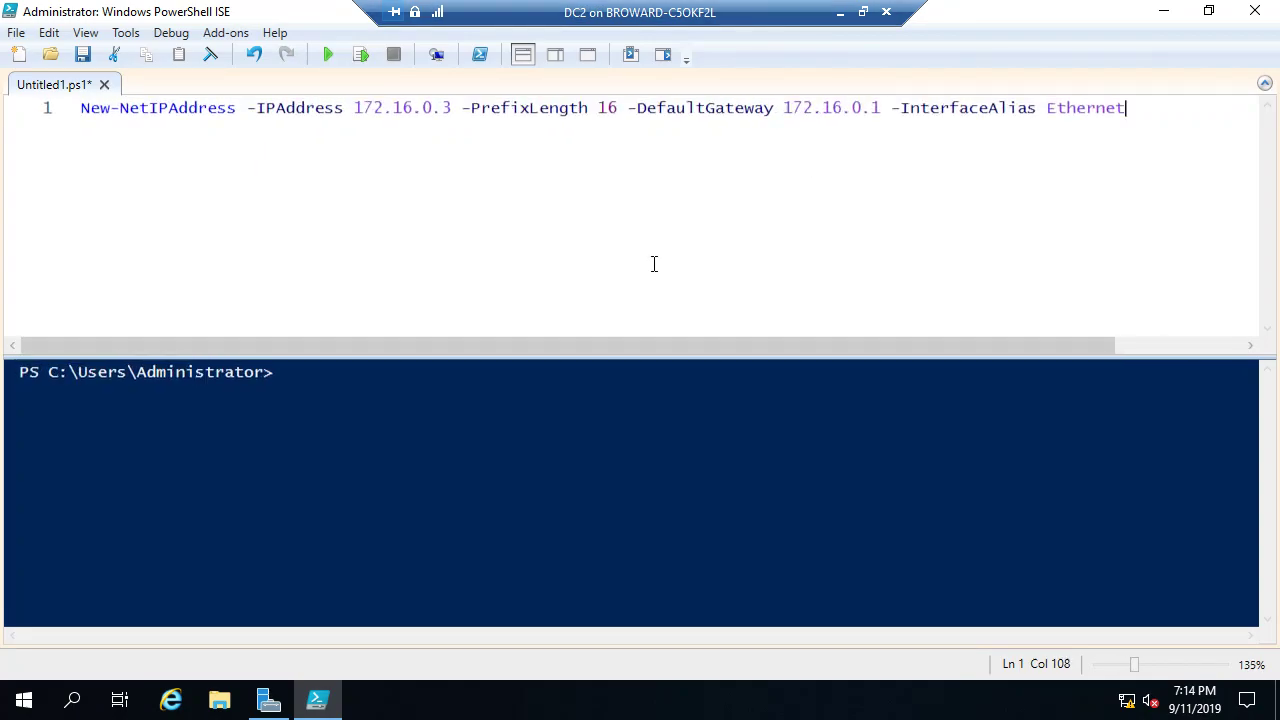
ctrl+scroll(654, 264, up, 2)
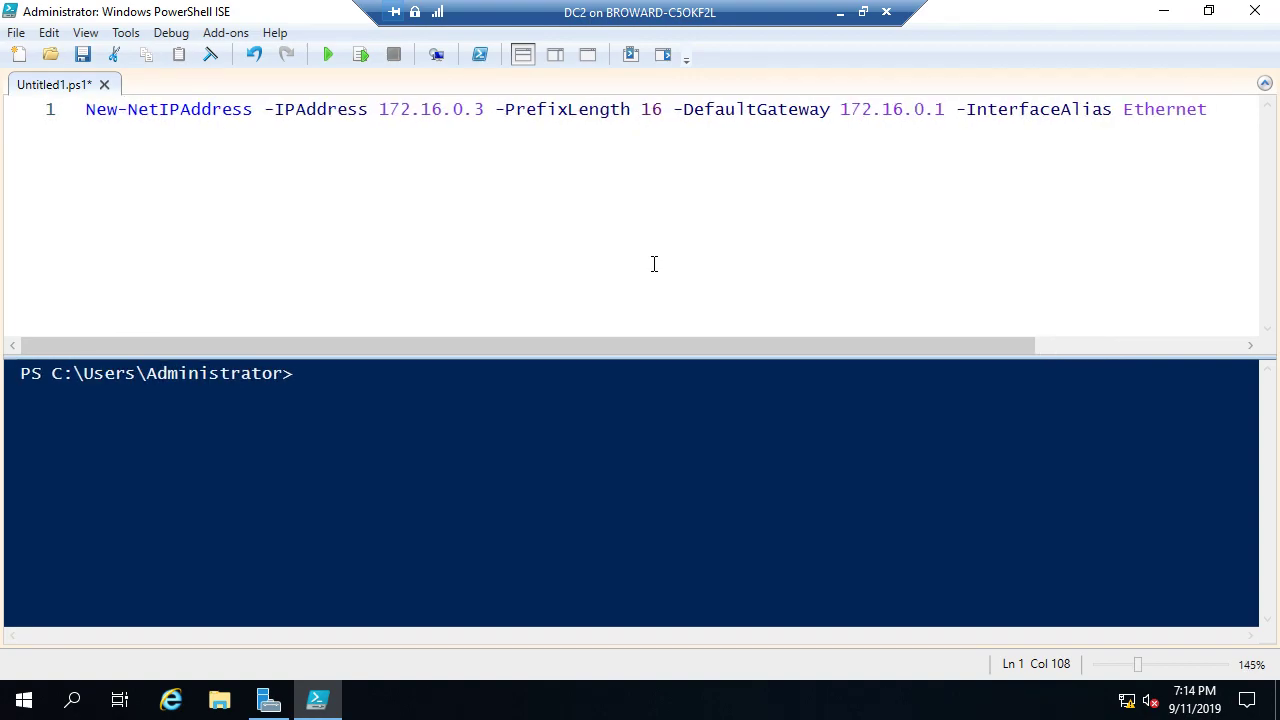
text(-f)
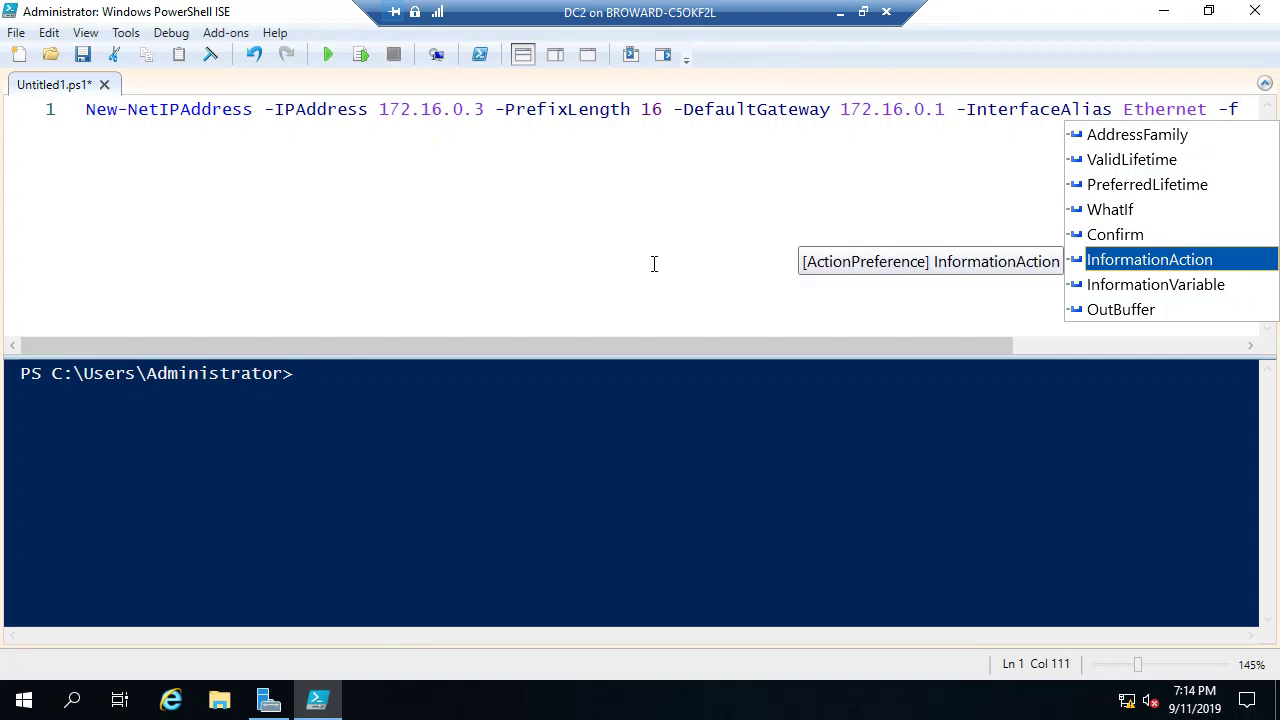
key(BackSpace)
key(BackSpace)
key(Return)
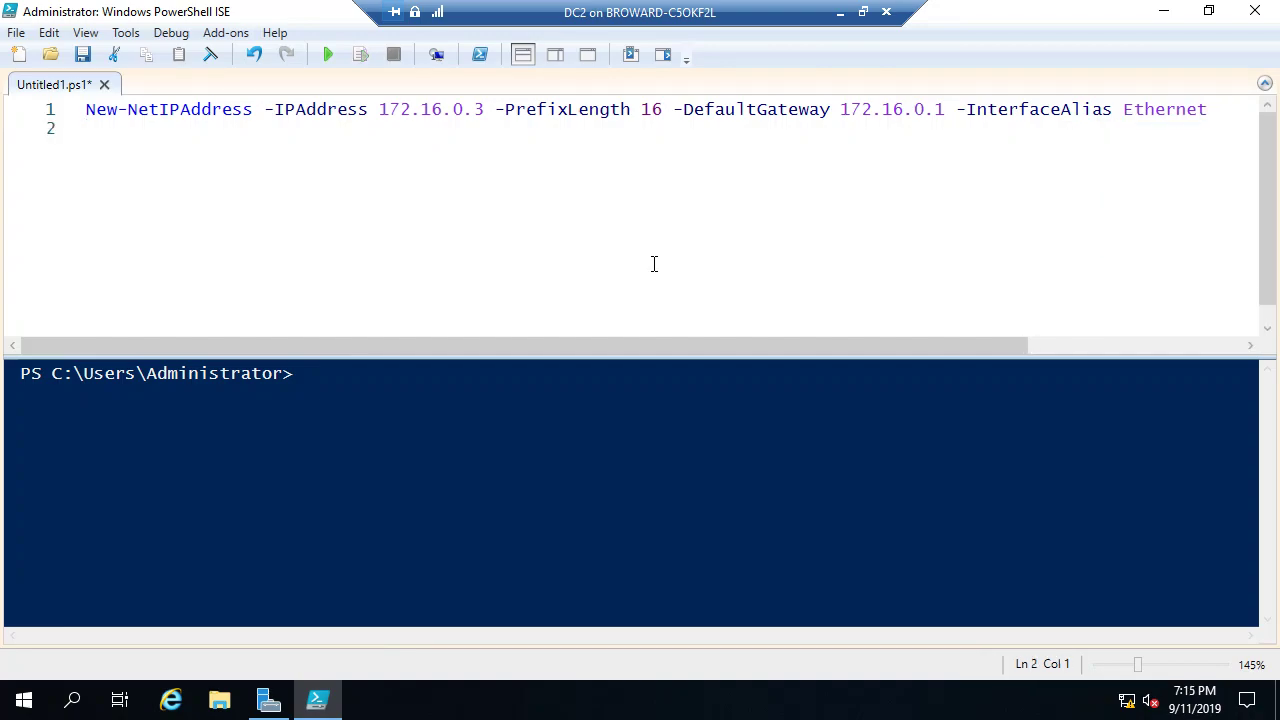
Step: Add the line Set-DnsClientServerAddress -ServerAddresses 172.16.0.2 -InterfaceAlias Ethernet
text(Set-dnsclients)
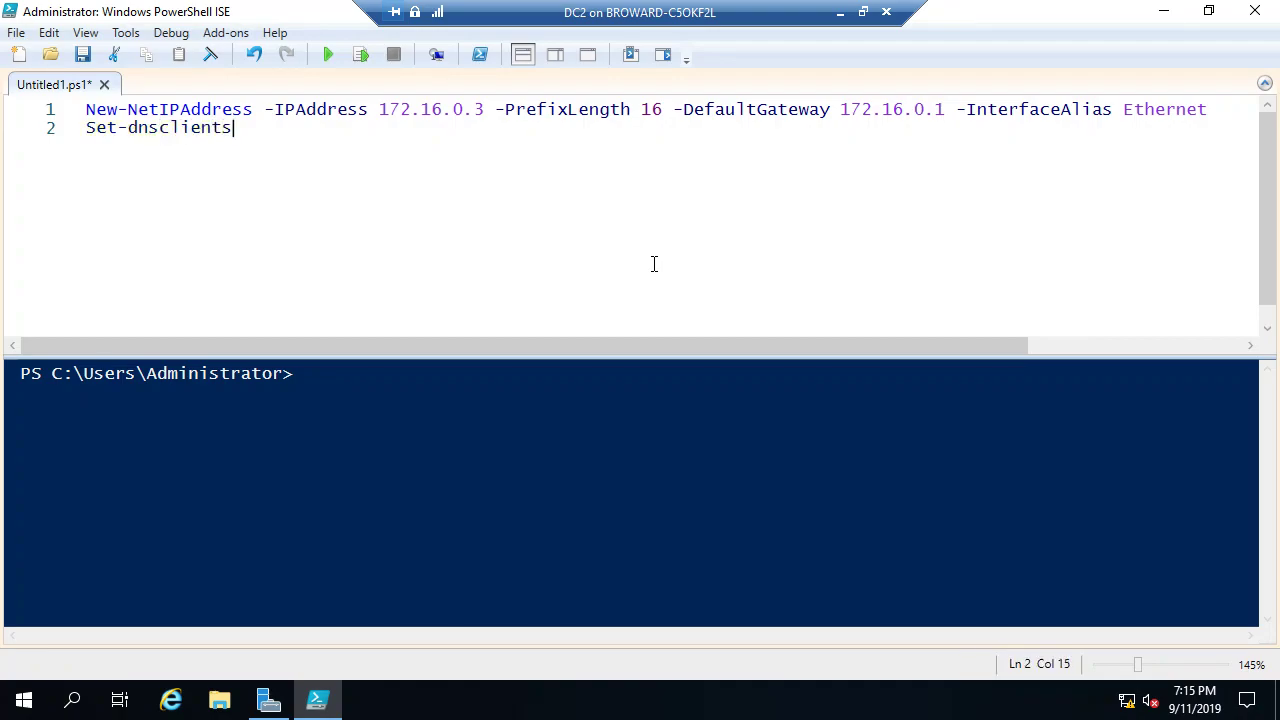
key(Tab)
text(-se)
key(Tab)
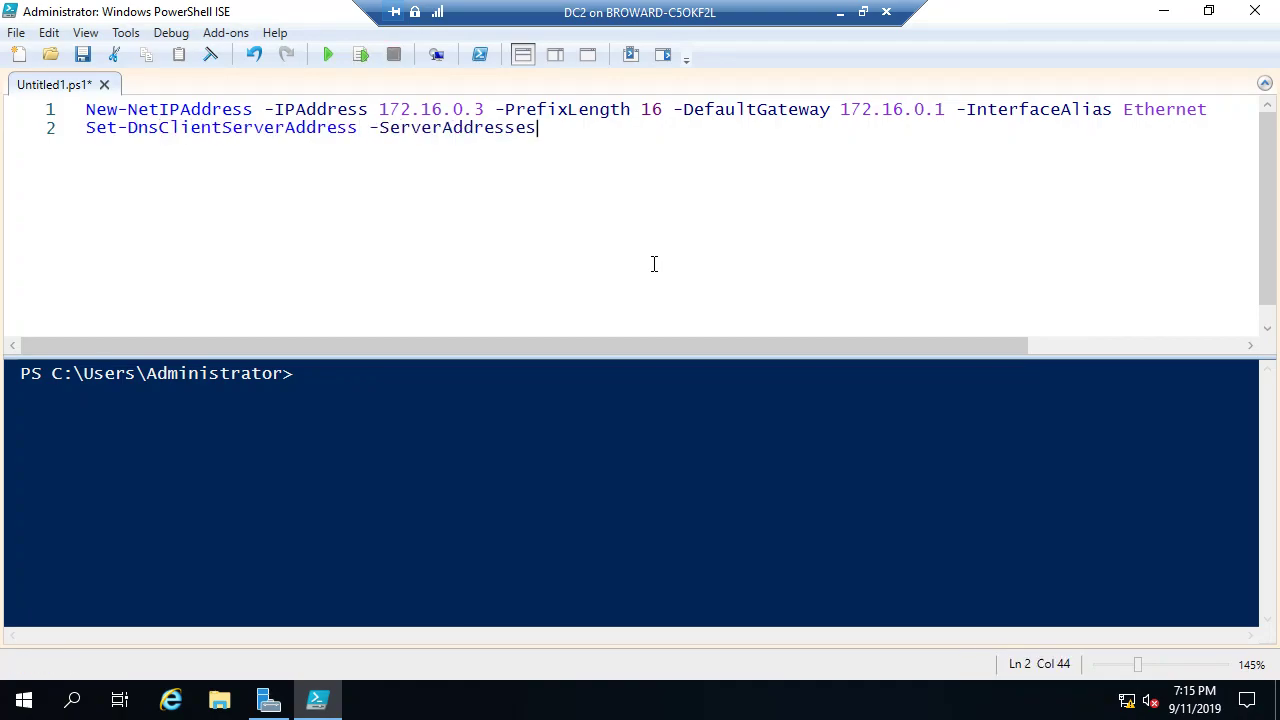
text(172.16.0.2 -)
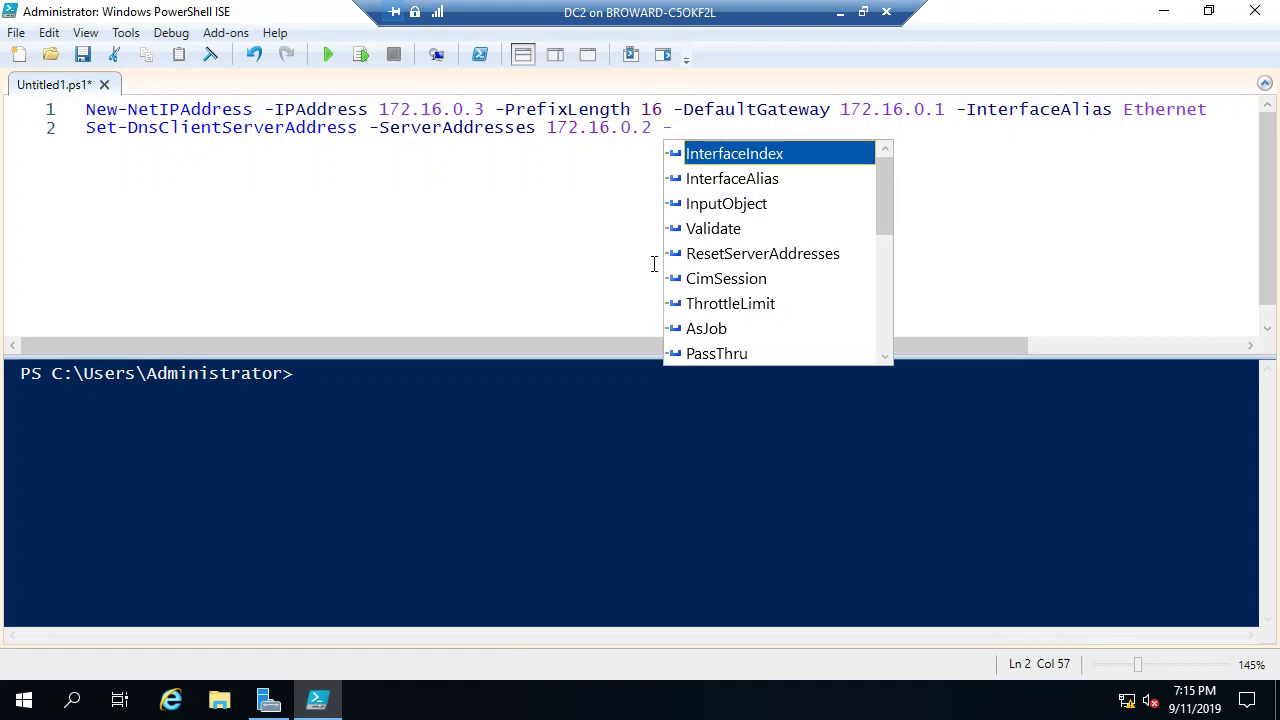
key(Down)
key(Tab)
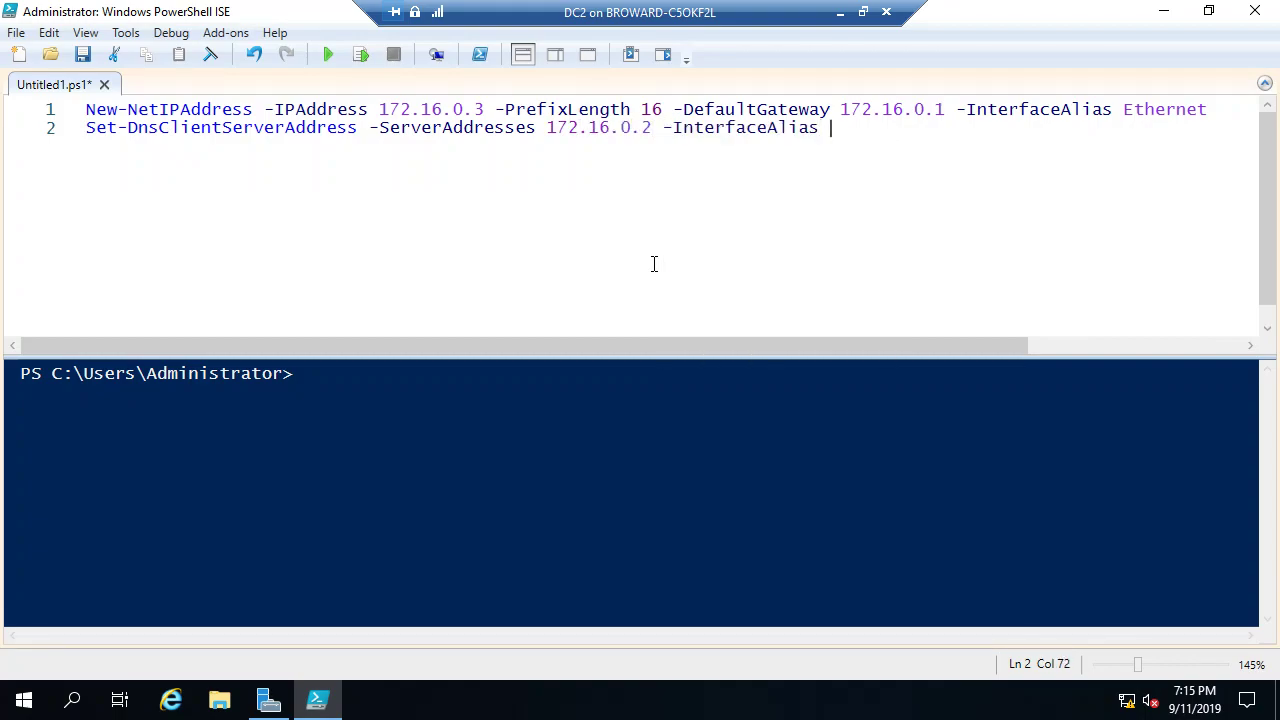
text(Ethernet)
key(Return)
Step: Add Install-WindowsFeature -Name ad-domain-services -IncludeManagementTools -Restart as the third line
text(I)
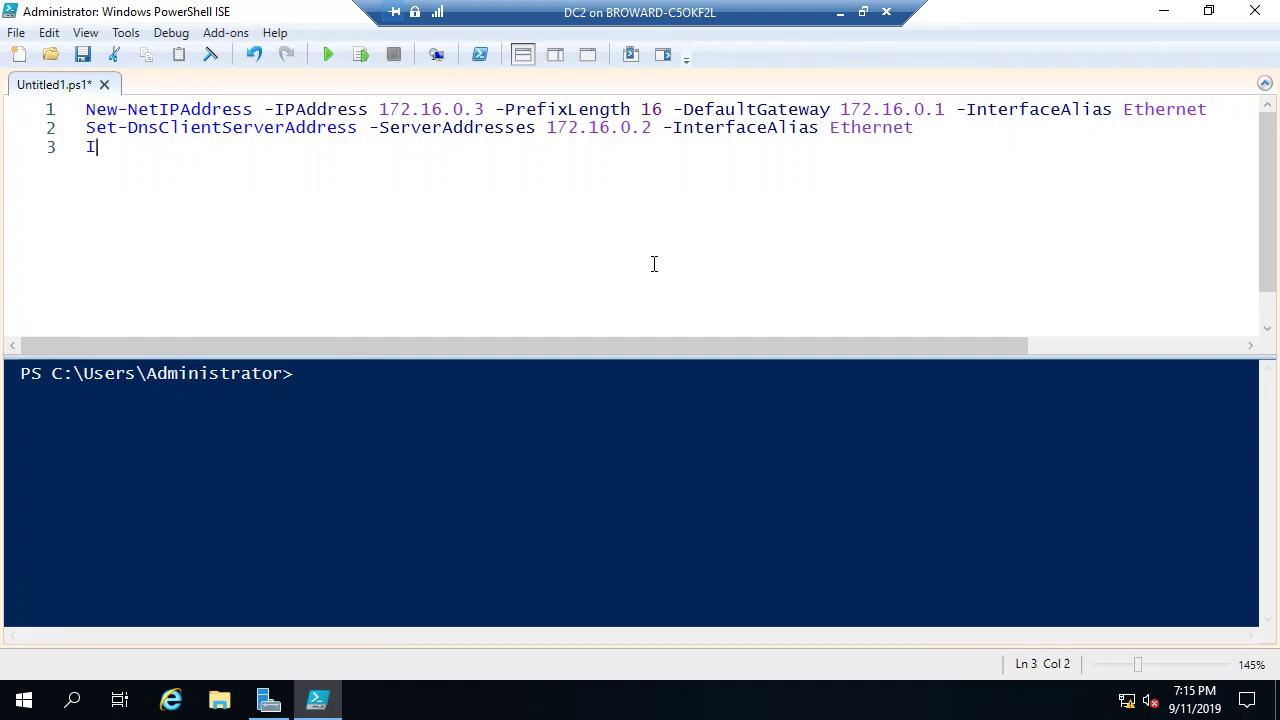
text(nstall-W)
key(Tab)
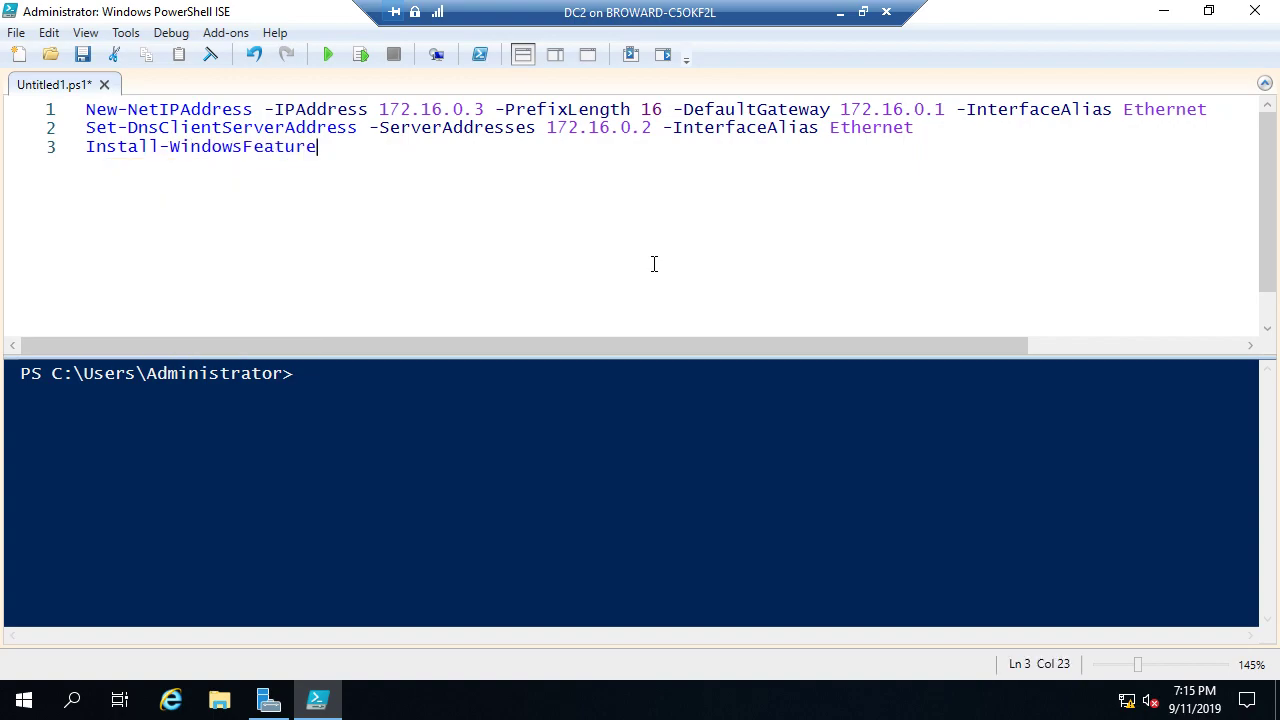
text(-n)
key(Tab)
text(ad-domain-services -)
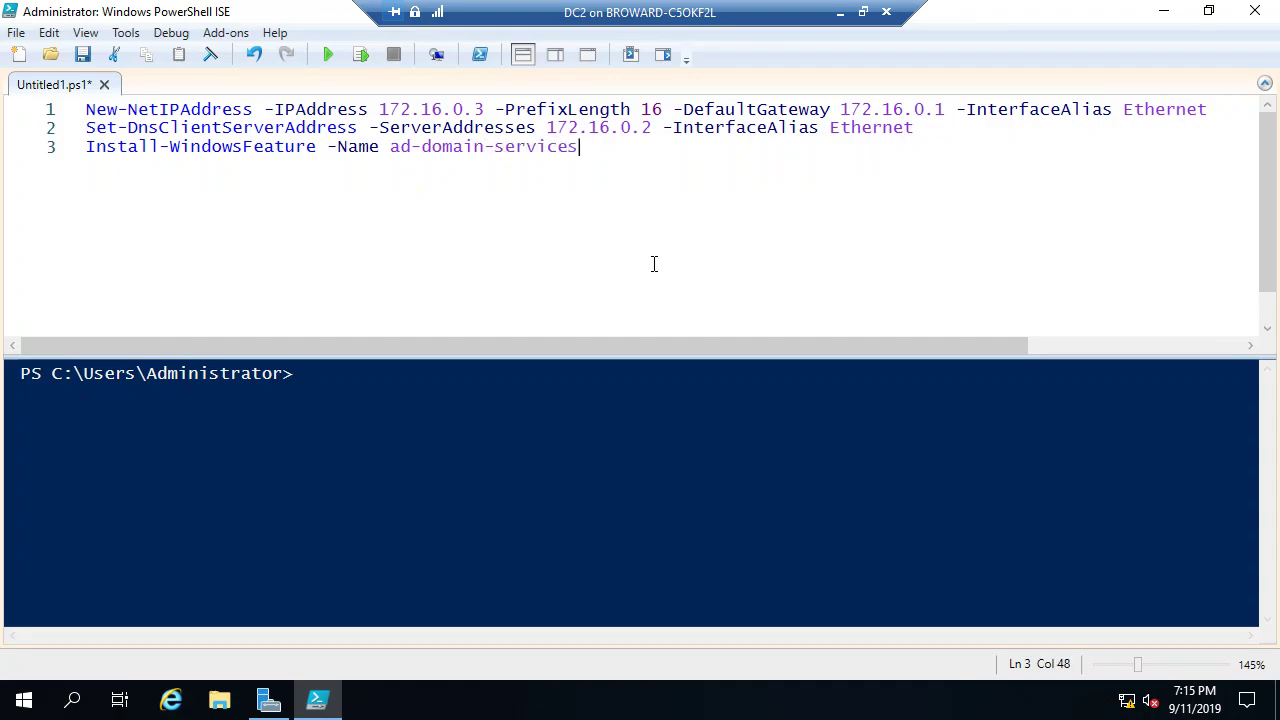
key(Down)
key(Tab)
key(BackSpace)
key(BackSpace)
key(BackSpace)
key(BackSpace)
key(BackSpace)
key(BackSpace)
key(BackSpace)
text(IncludeAllSubFeature)
key(Tab)
text(-)
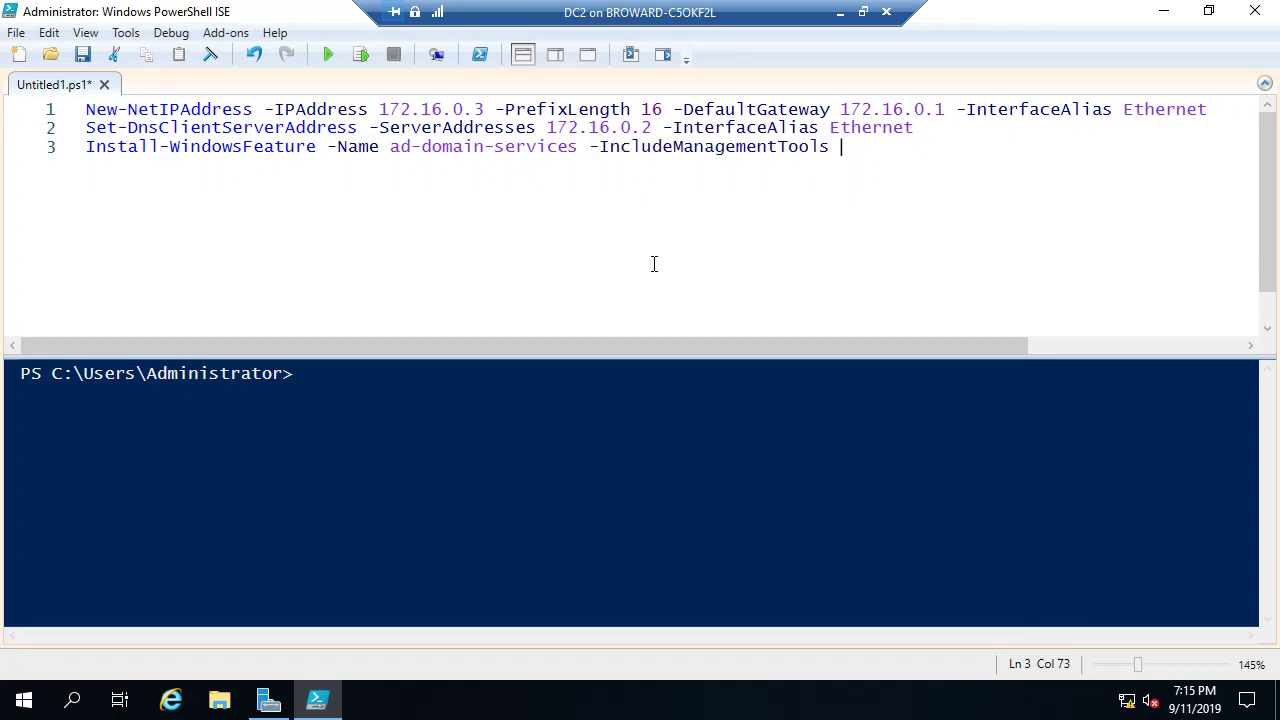
key(Tab)
key(Return)
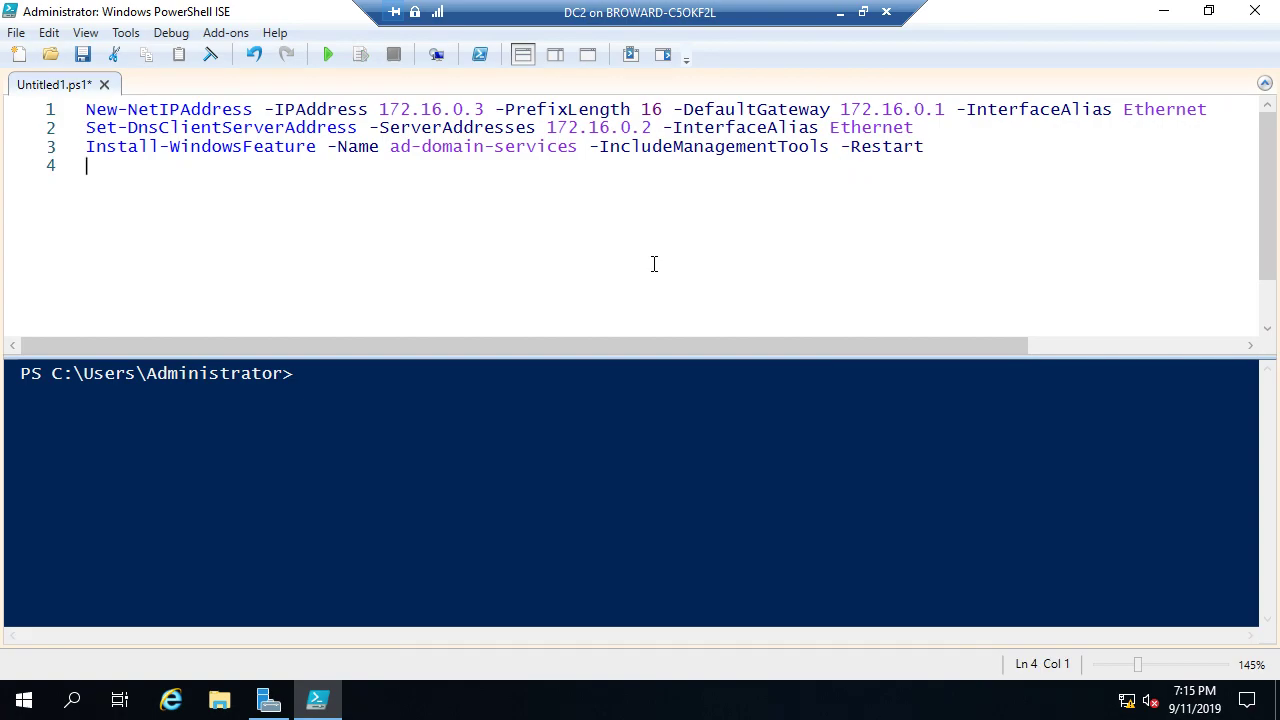
Step: Write line 4 as Rename-Computer -NewName cs01-dc2 -Restart
text(Rename-co)
key(Tab)
text(-n)
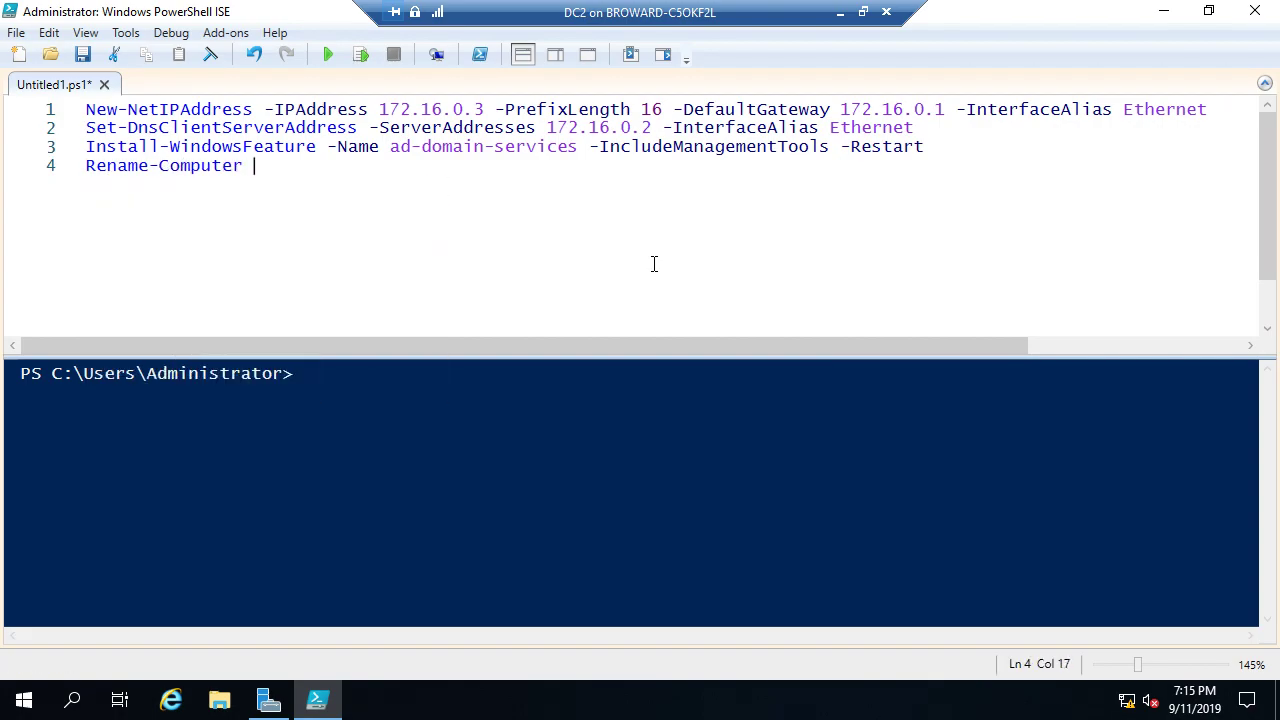
key(Tab)
text(cs01-dc2 -)
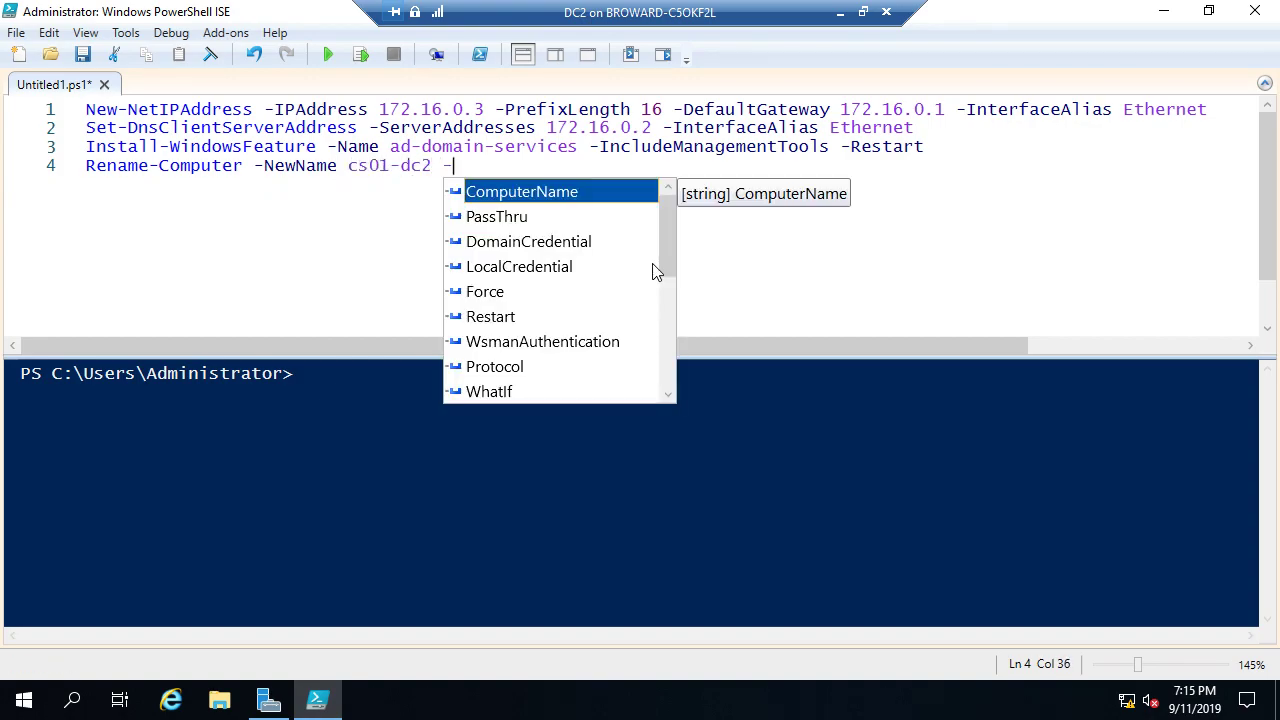
key(Down)
key(Down)
key(Down)
key(Down)
key(Down)
key(Tab)
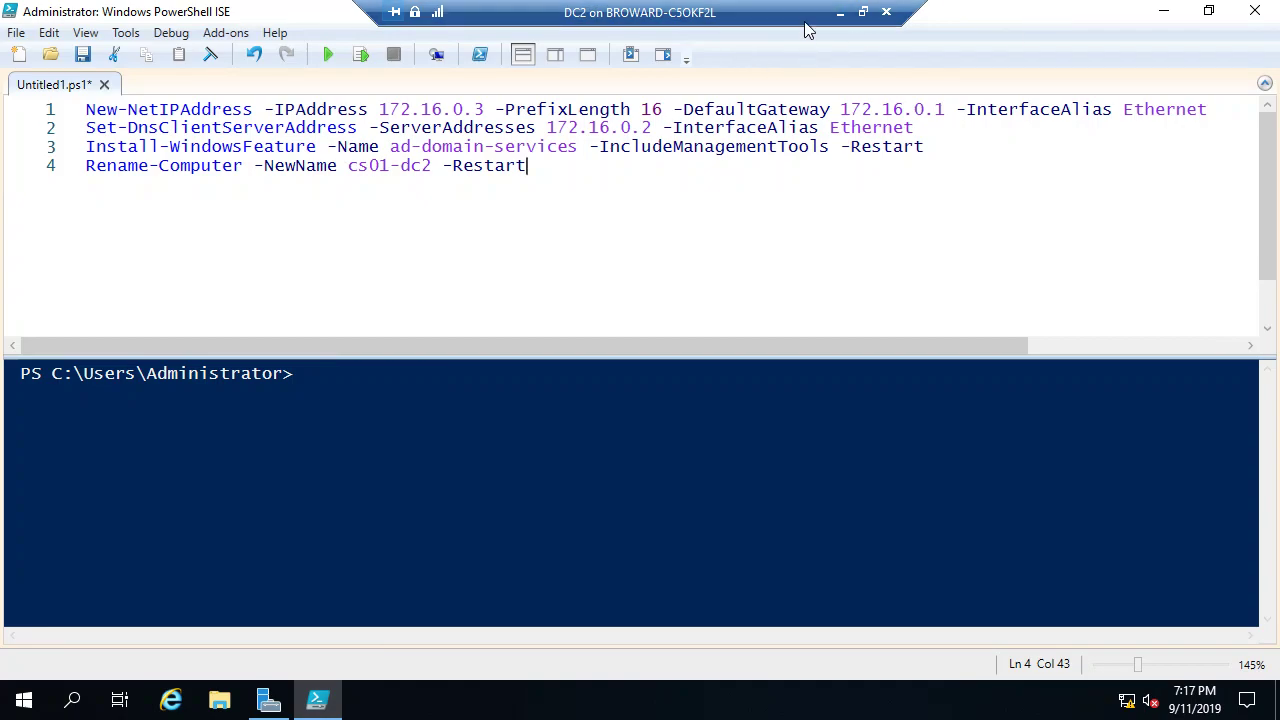
Step: Minimize DC2, review the host's completed dhcp.ps1 output, then switch to the DC1 session
click(843, 17)
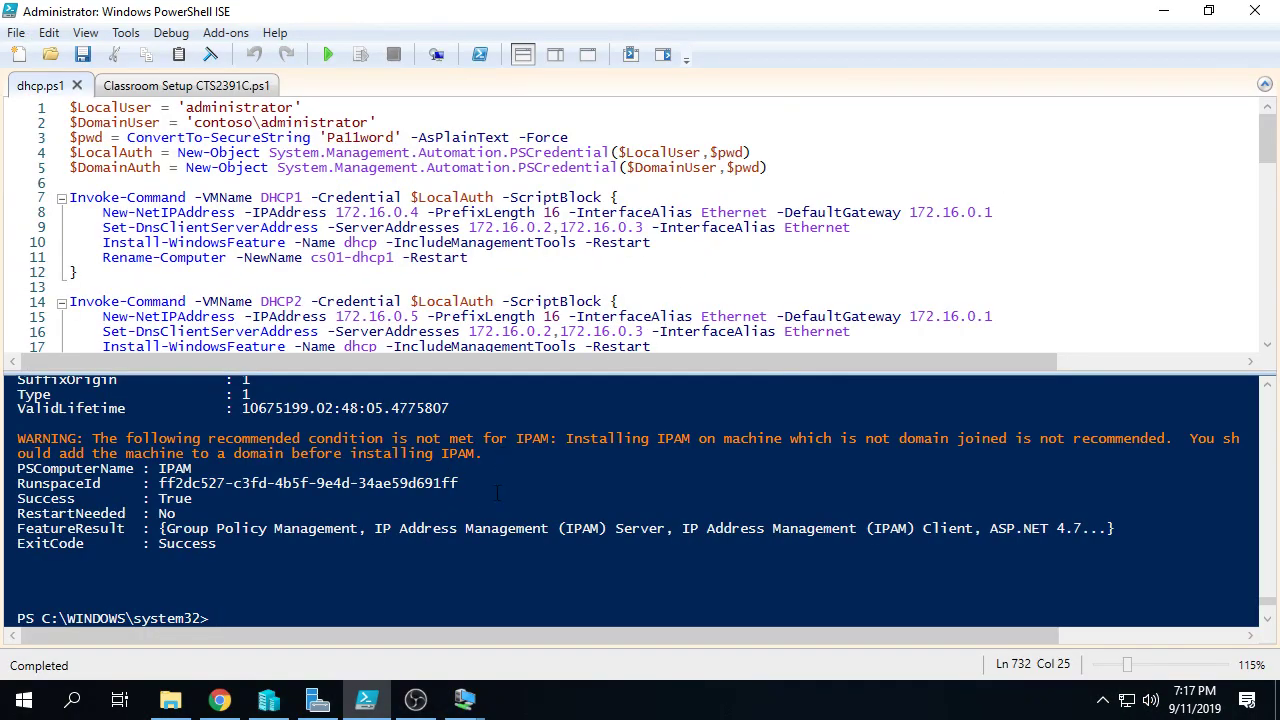
scroll(497, 492, up, 3)
scroll(497, 492, up, 9)
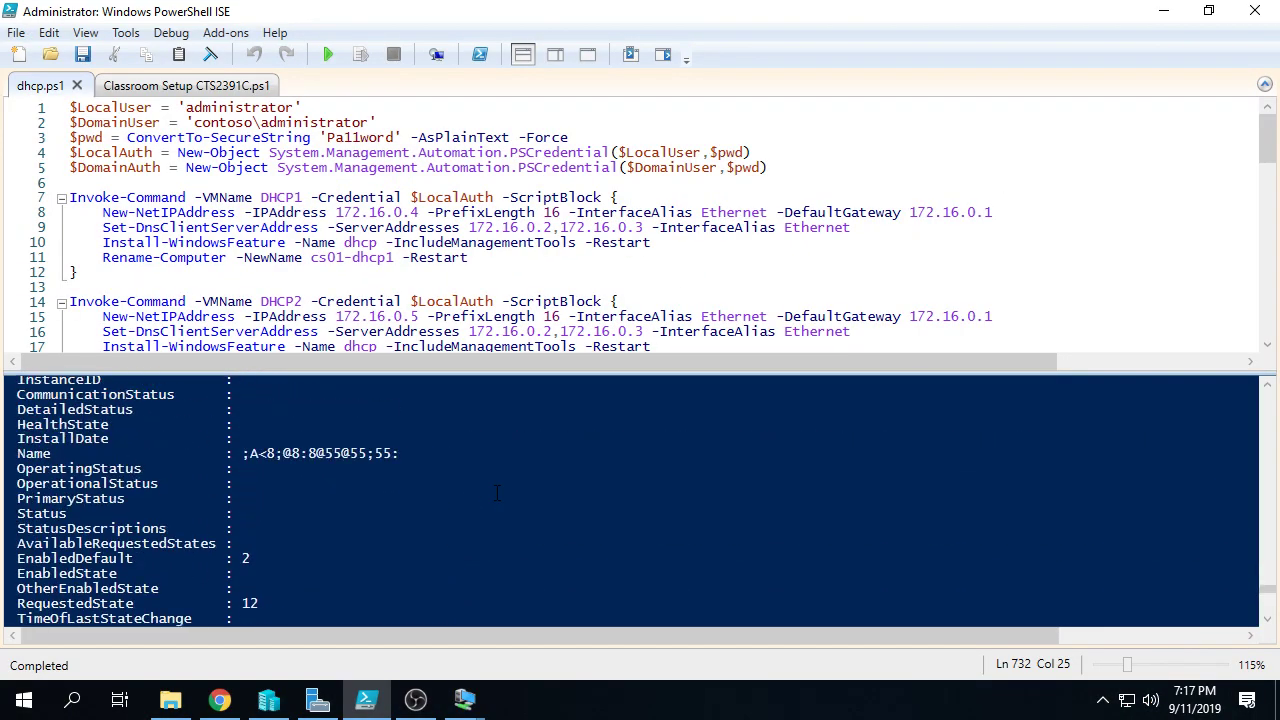
scroll(497, 492, up, 6)
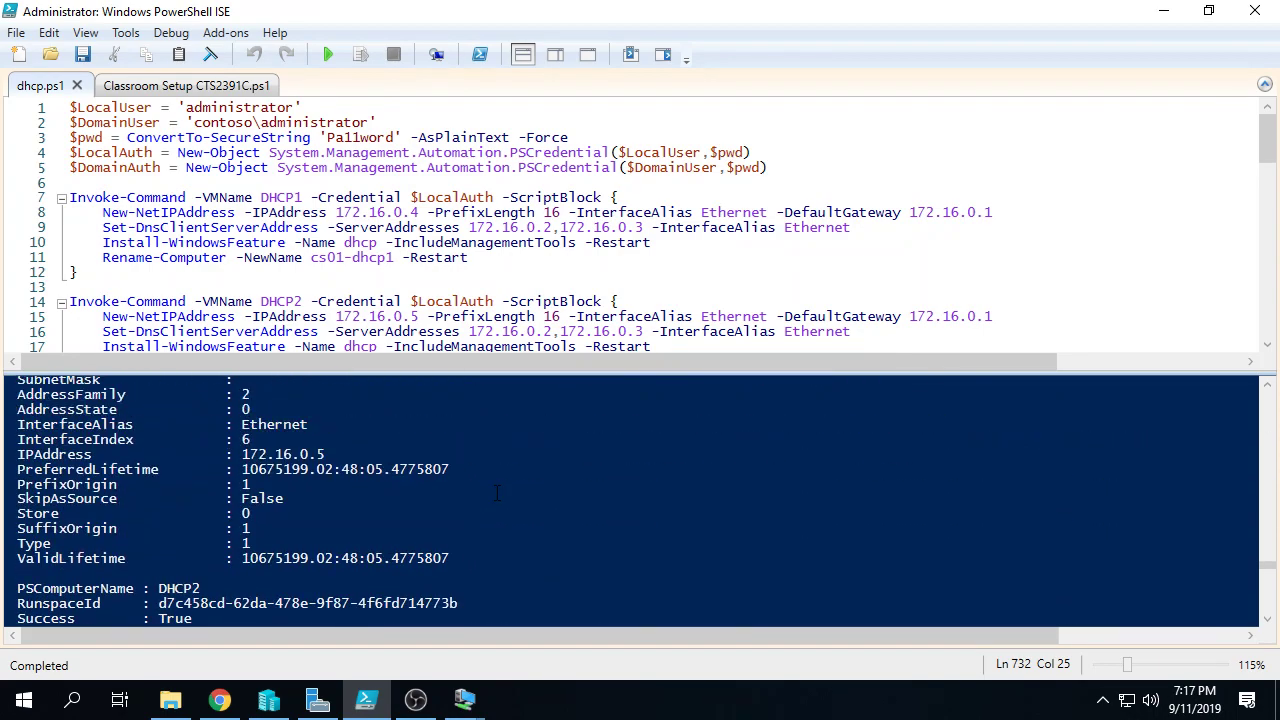
scroll(490, 540, down, 10)
mouse_move(465, 700)
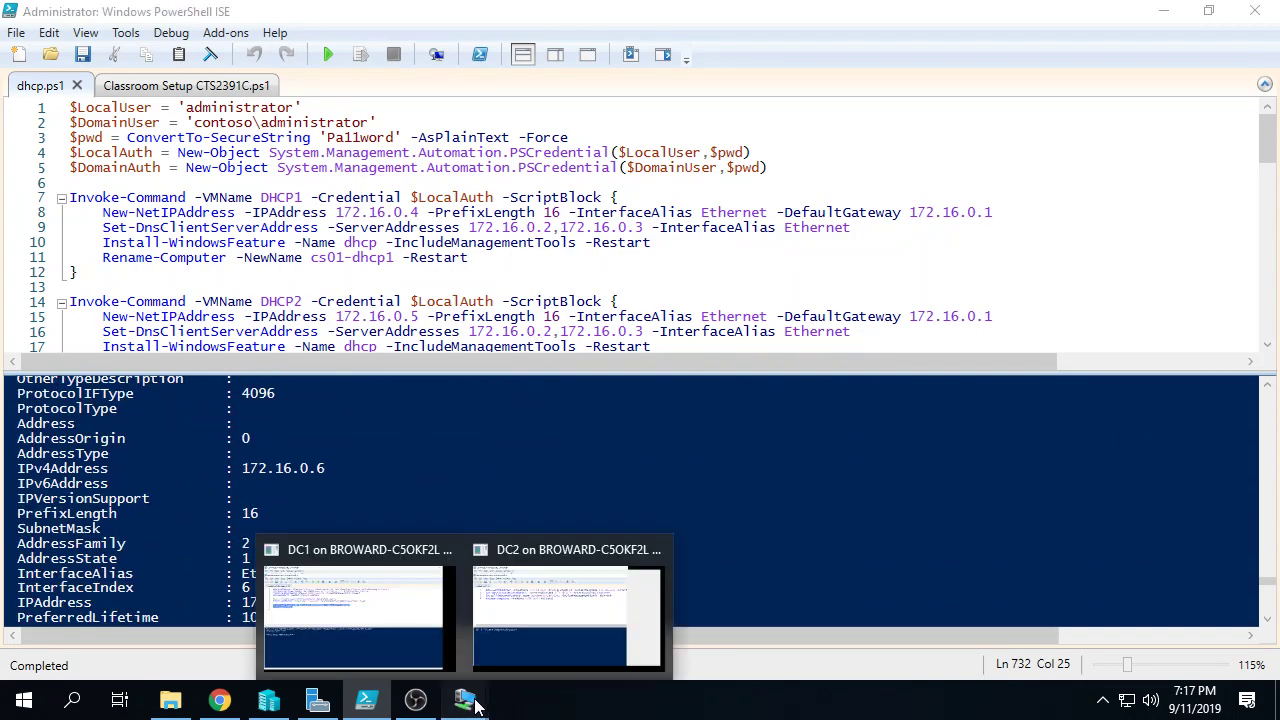
click(369, 606)
Step: On DC1, review the contoso.com host records and 16.172.in-addr.arpa PTR records in DNS Manager
click(268, 700)
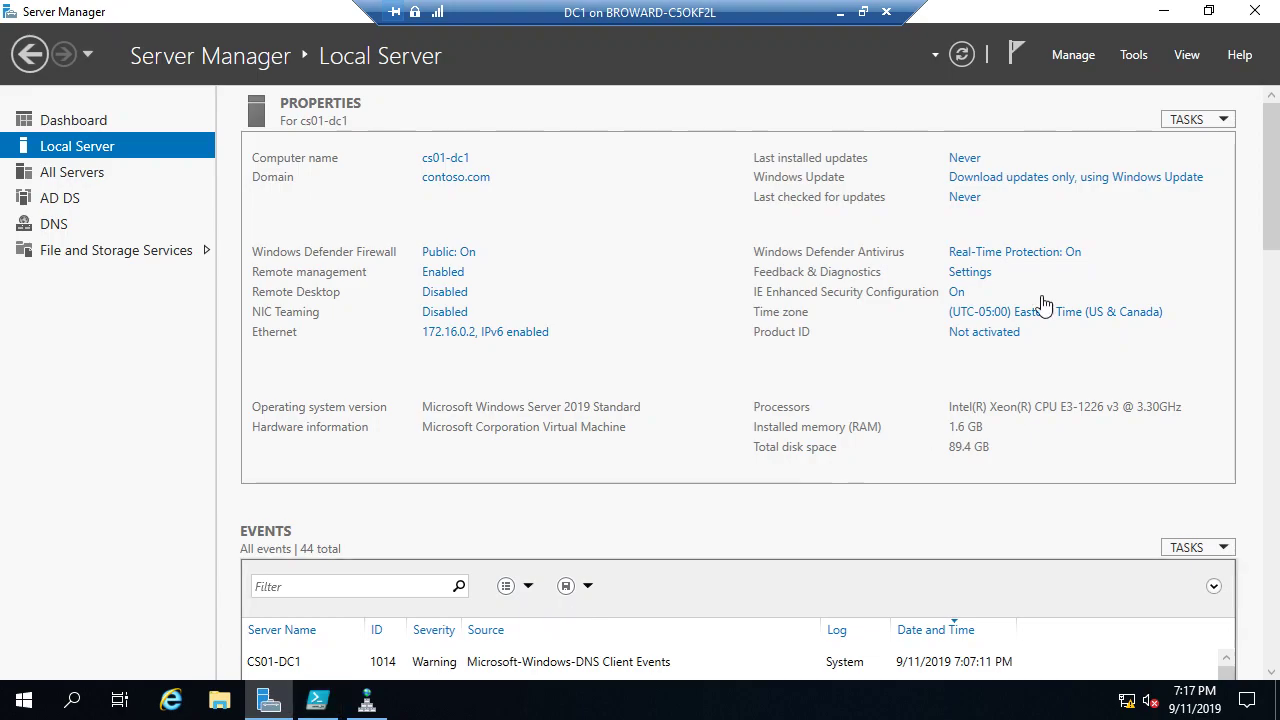
click(1133, 55)
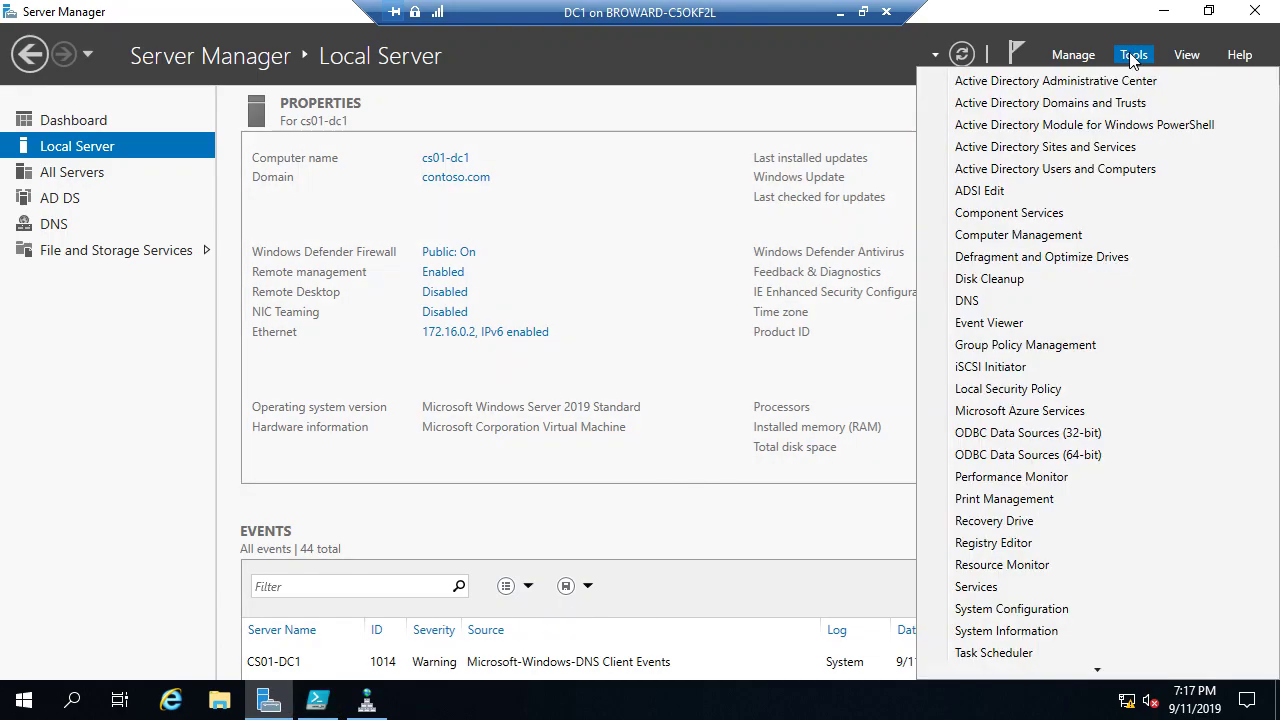
click(1002, 302)
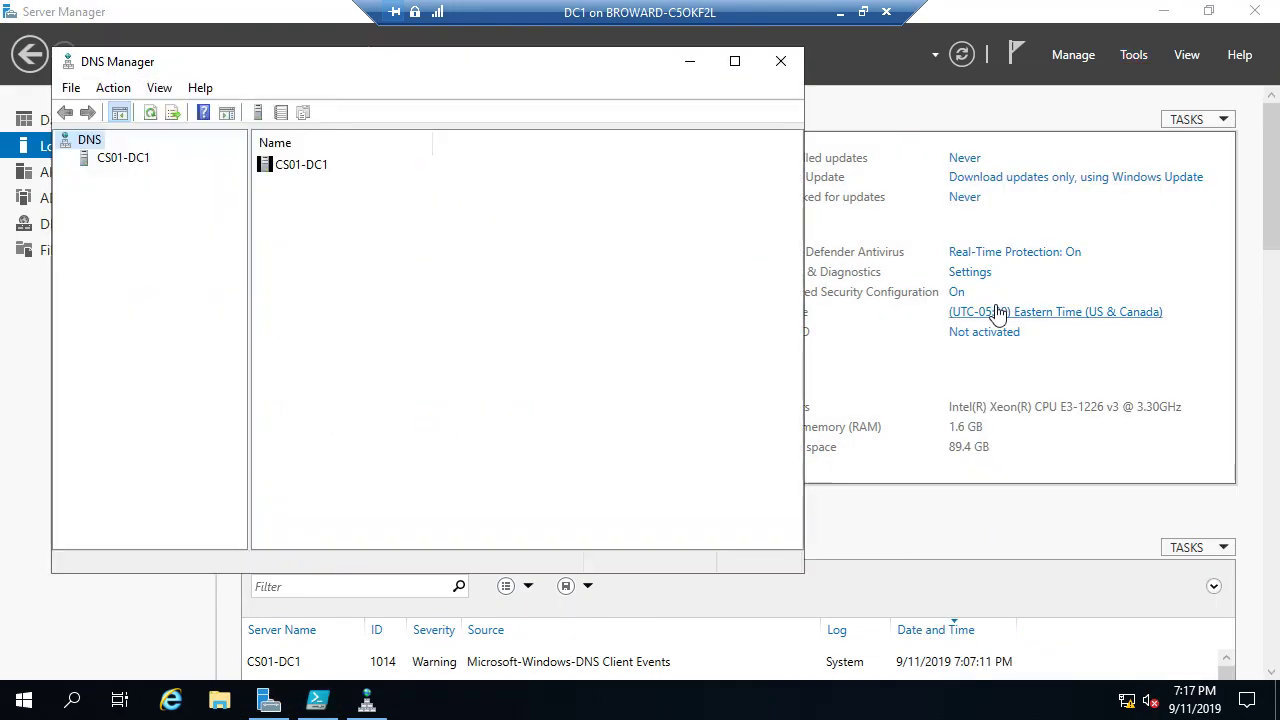
double_click(134, 160)
double_click(98, 180)
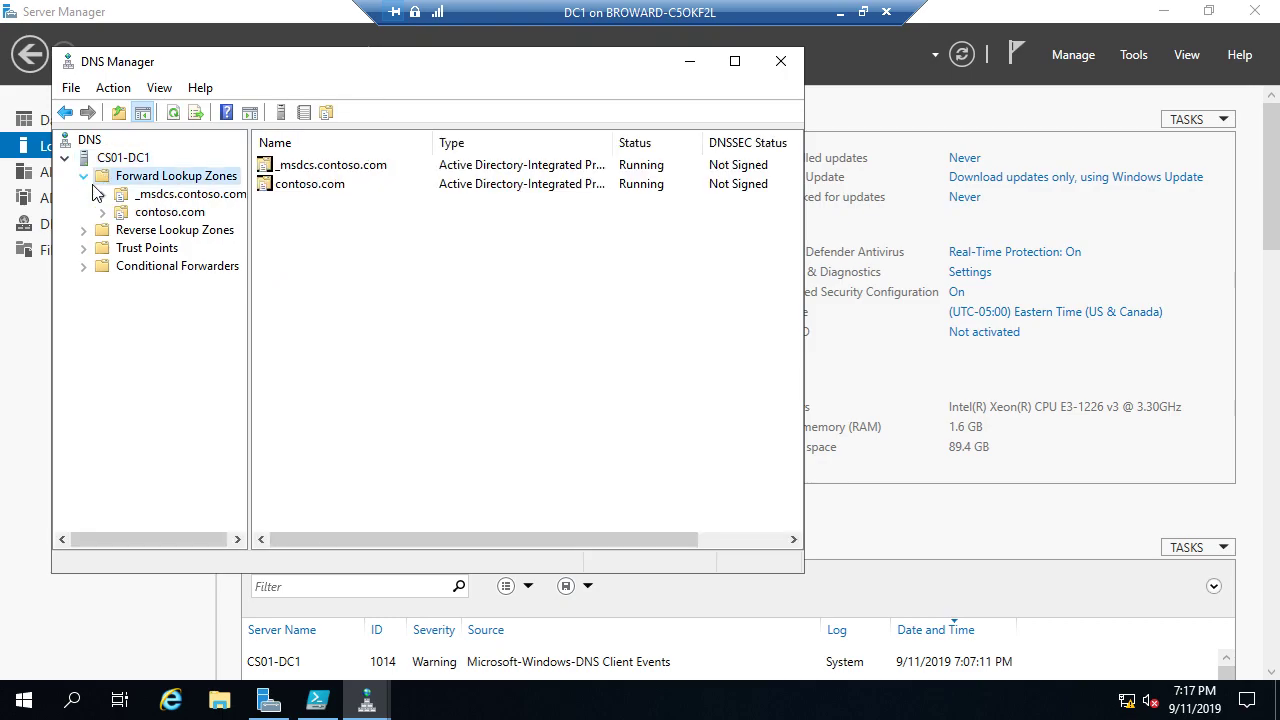
click(160, 213)
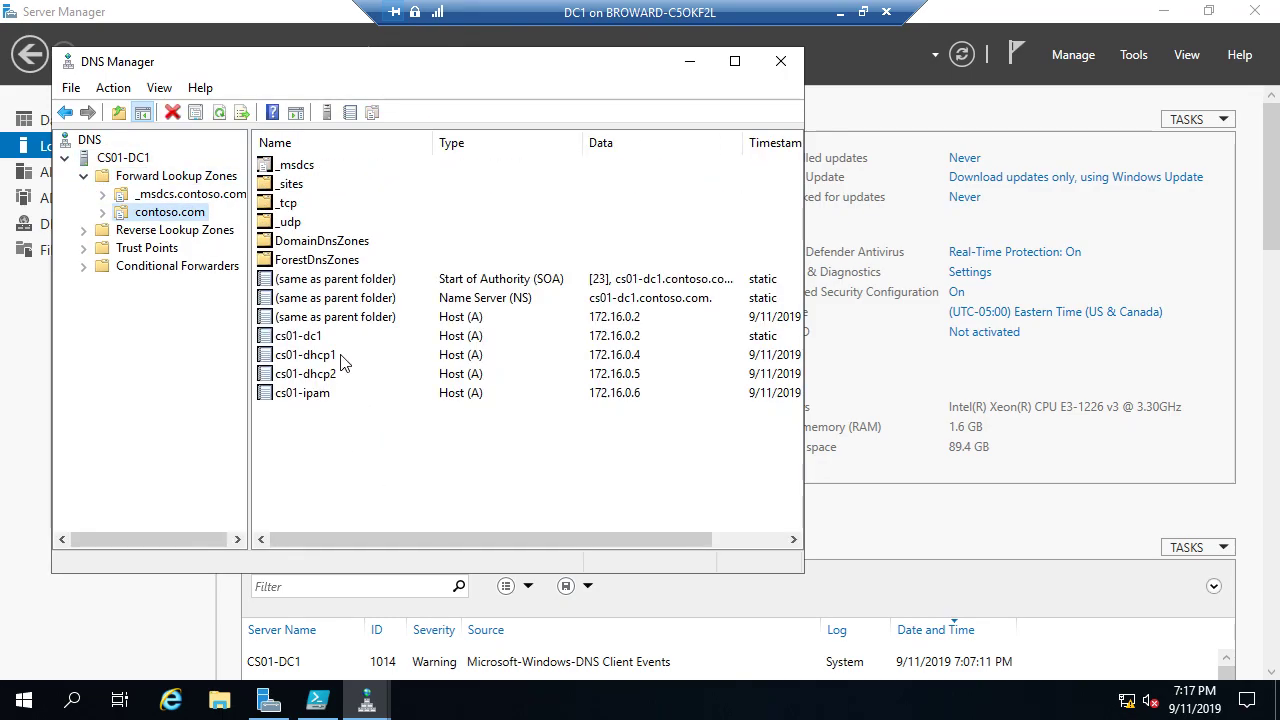
click(319, 374)
click(320, 393)
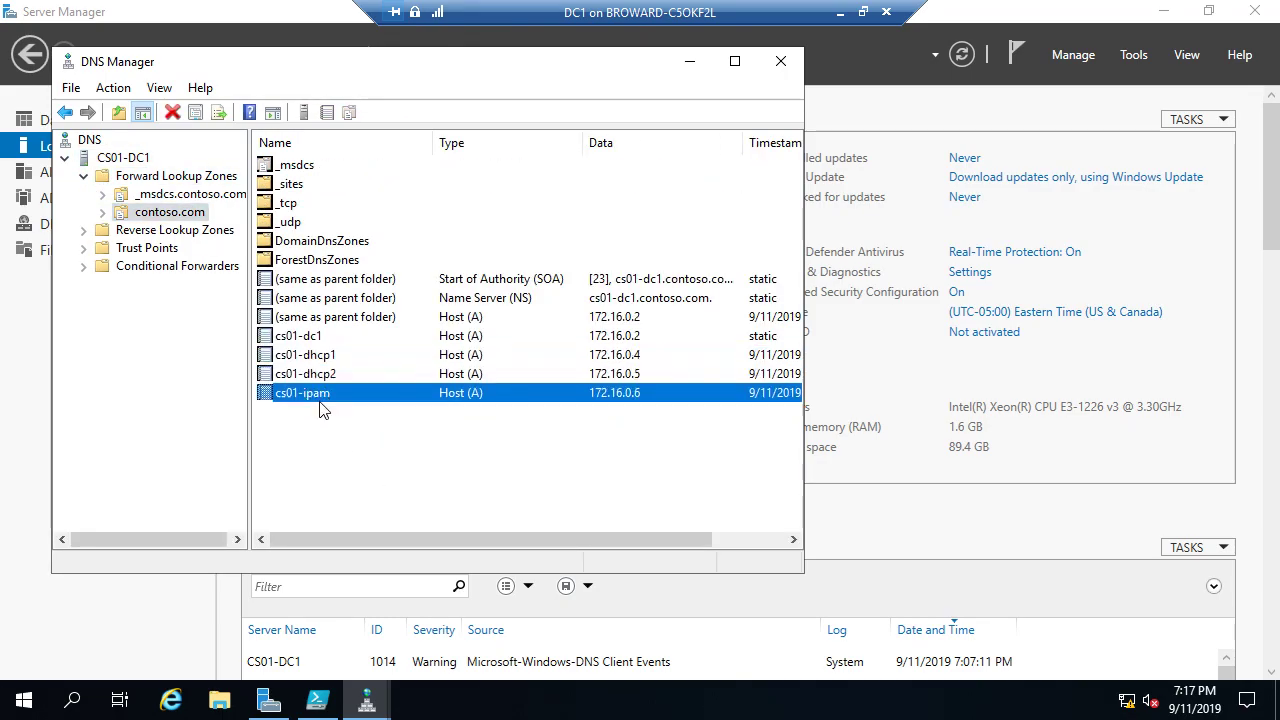
double_click(220, 232)
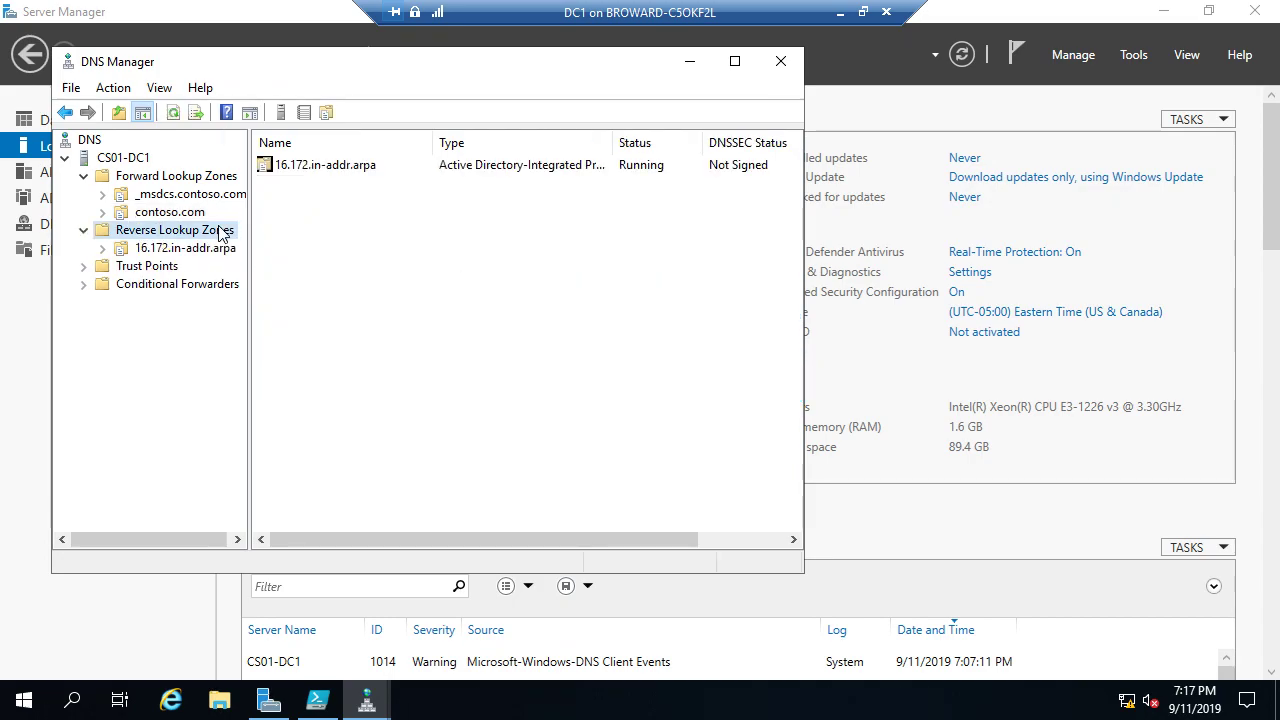
click(165, 248)
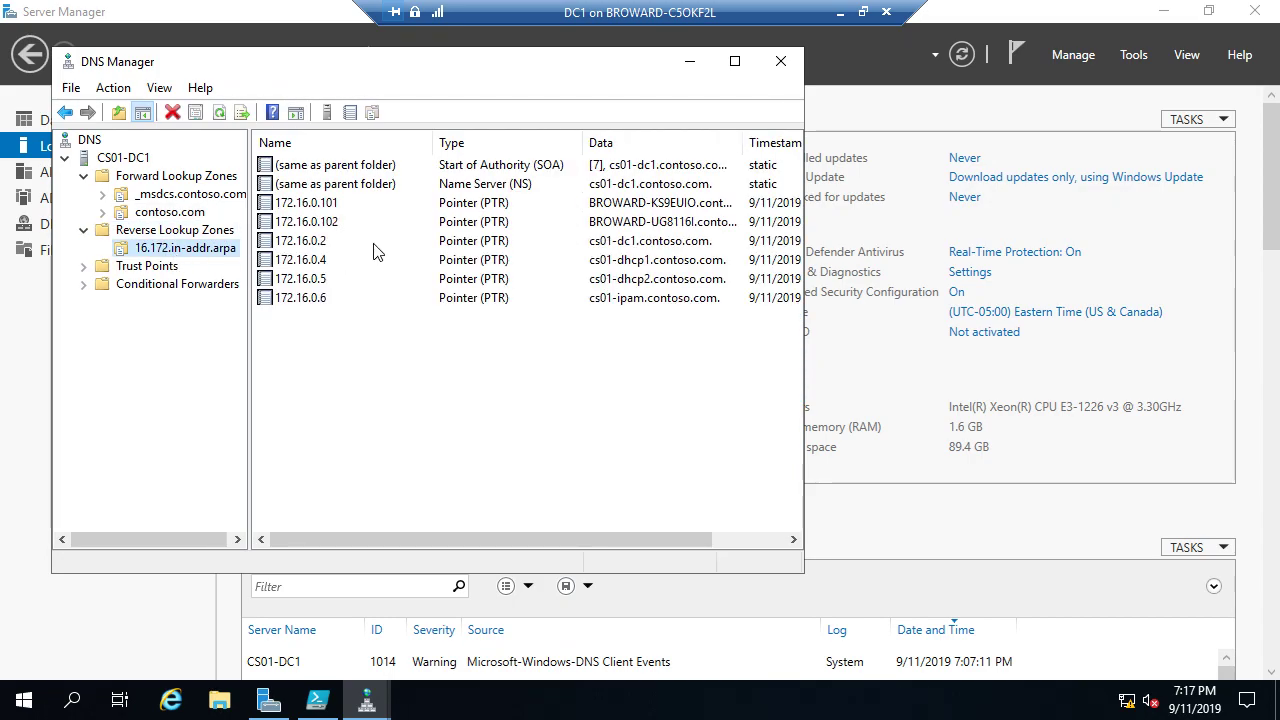
click(780, 61)
Step: Check the contoso.com Computers container in Active Directory Users and Computers, then leave DC1
click(1121, 57)
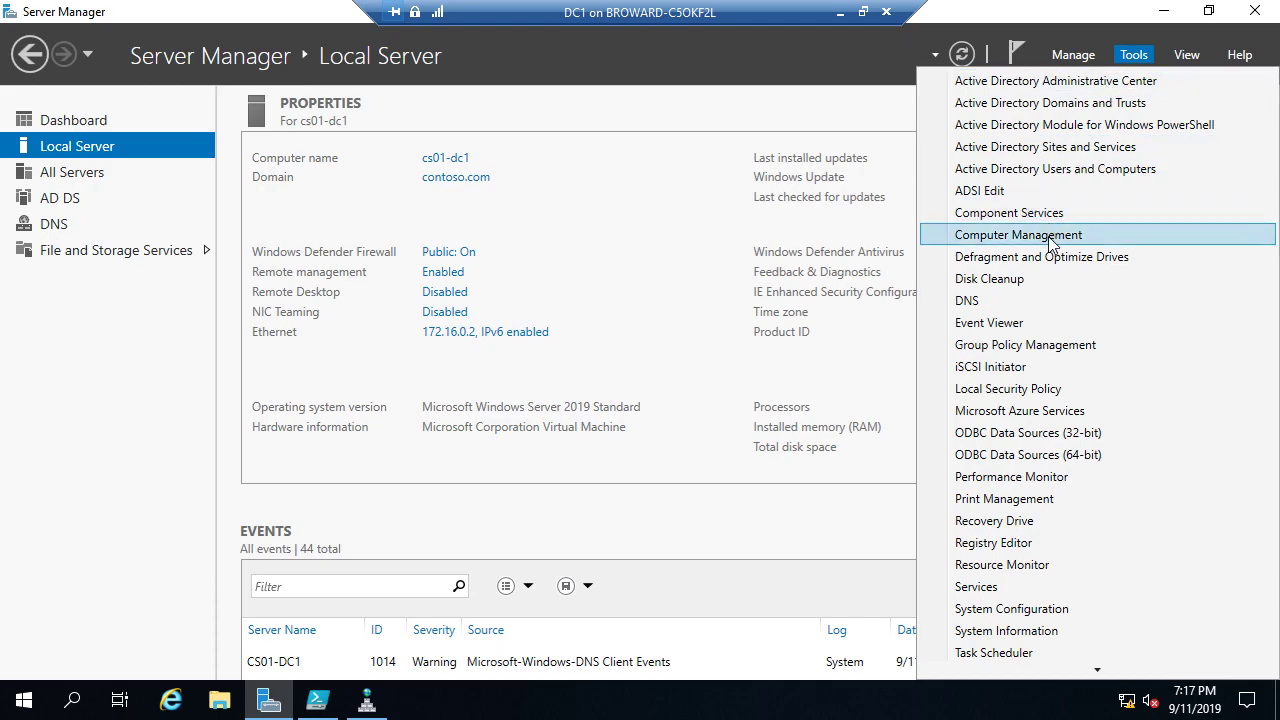
click(1075, 168)
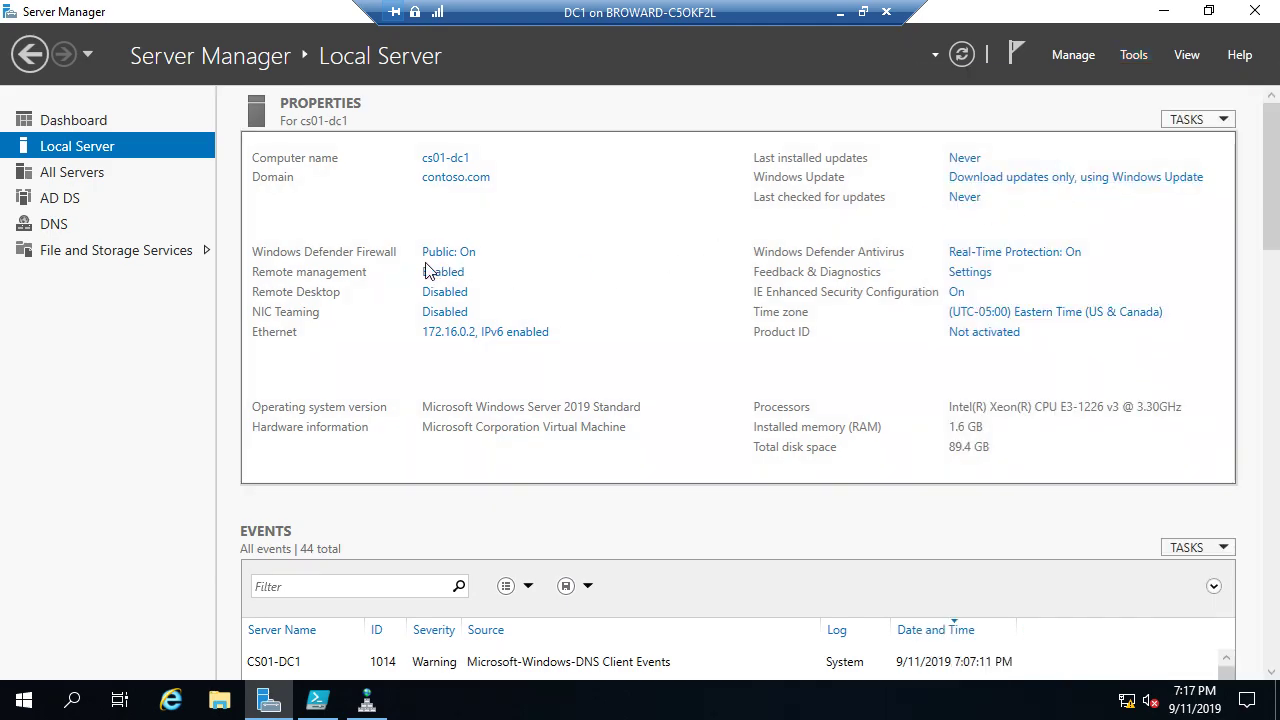
click(110, 218)
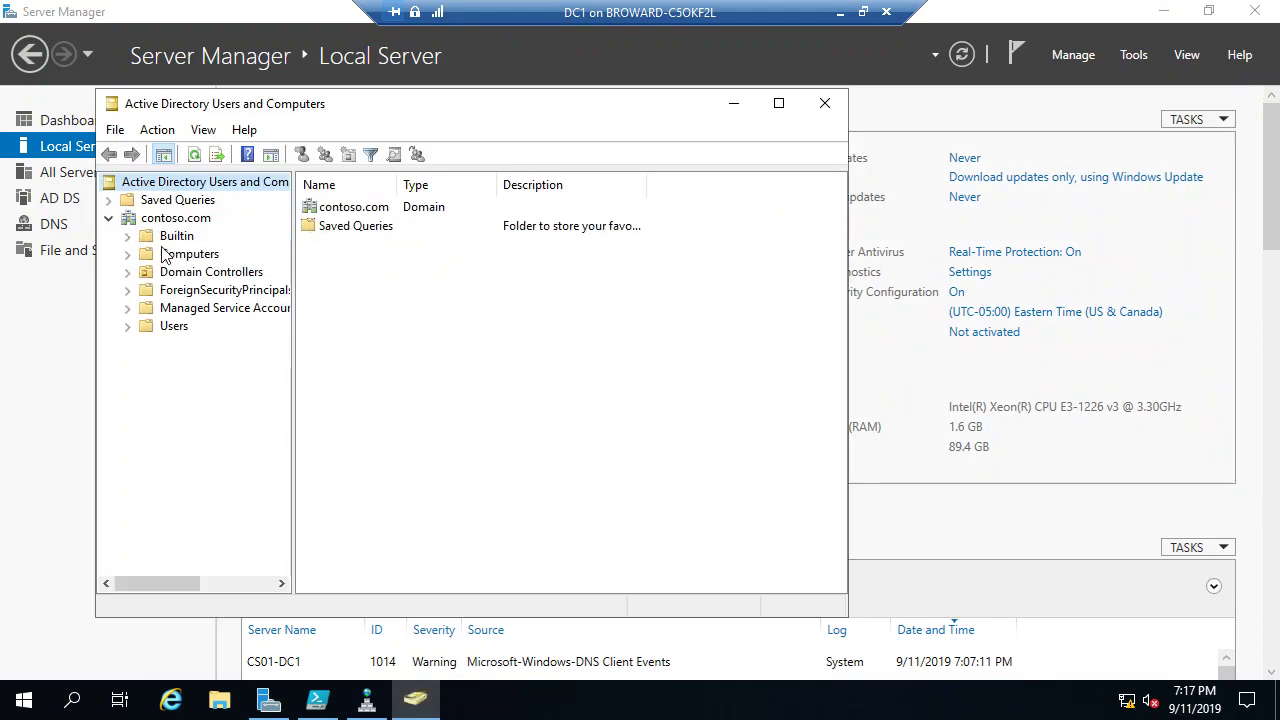
click(185, 254)
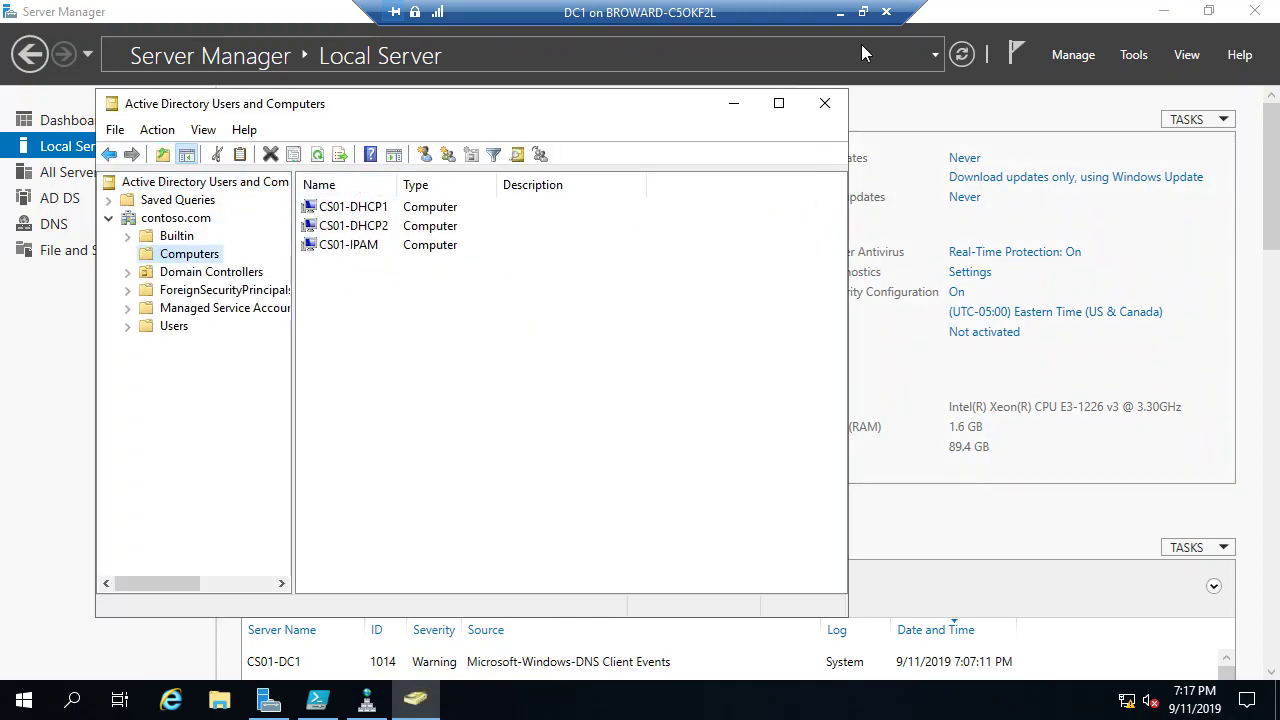
click(824, 103)
click(862, 12)
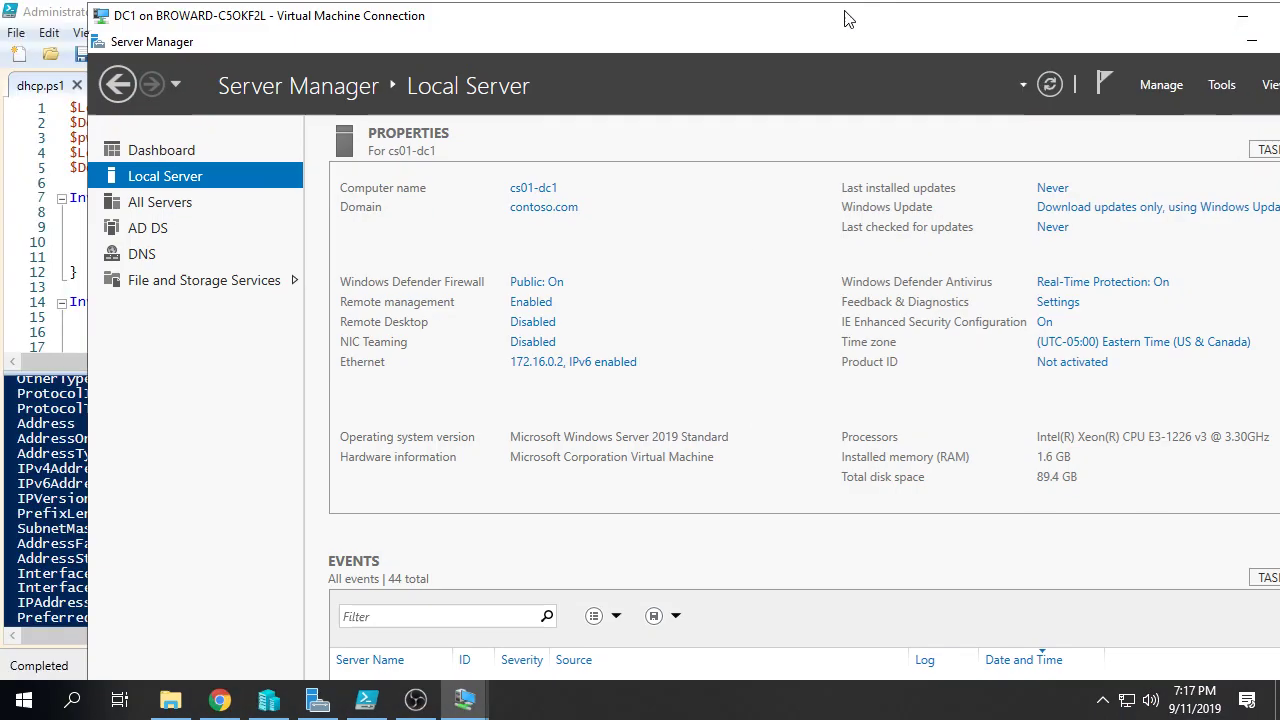
Step: Connect to DHCP1 and sign in as the contoso domain administrator
click(272, 702)
click(388, 203)
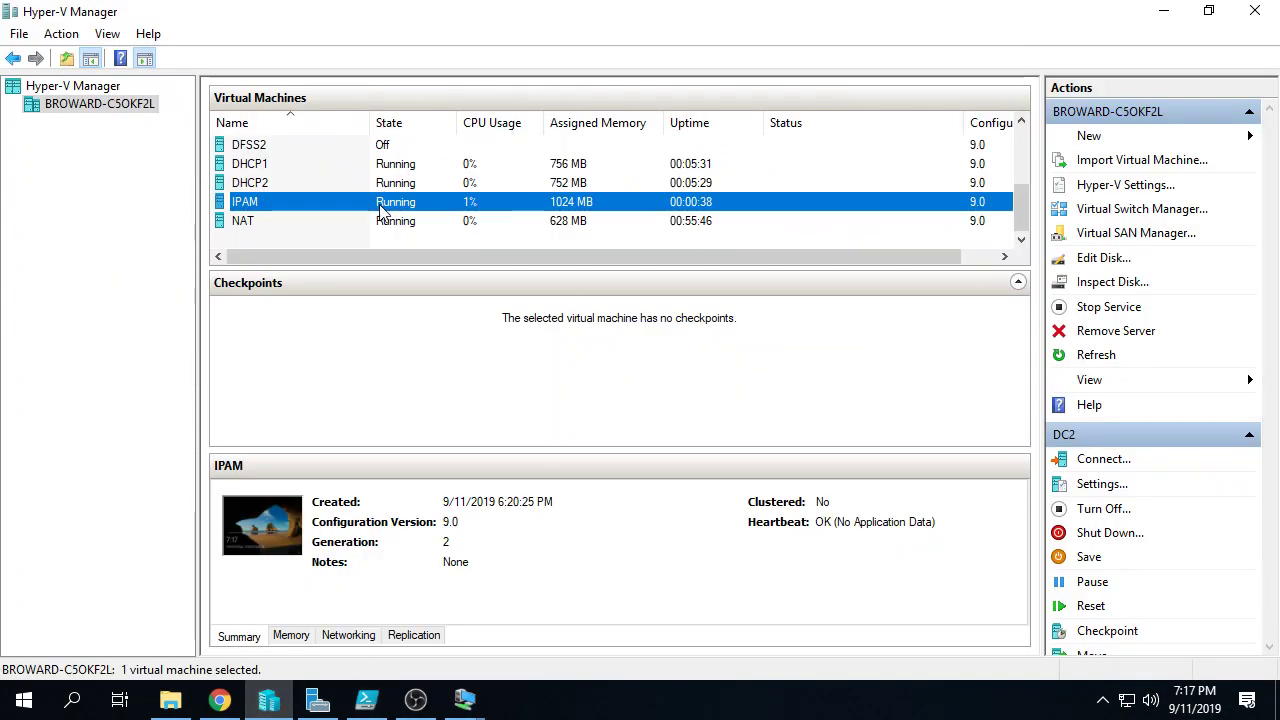
shift+click(420, 170)
click(1100, 458)
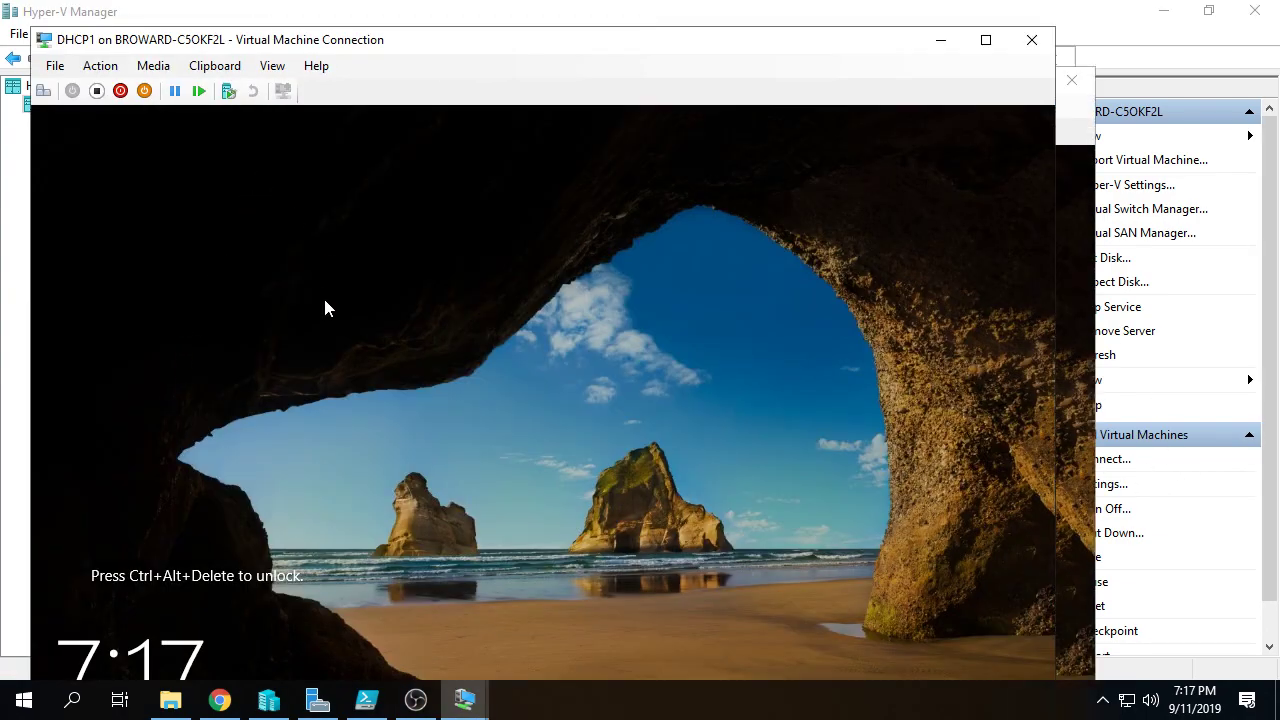
key(ctrl+alt+End)
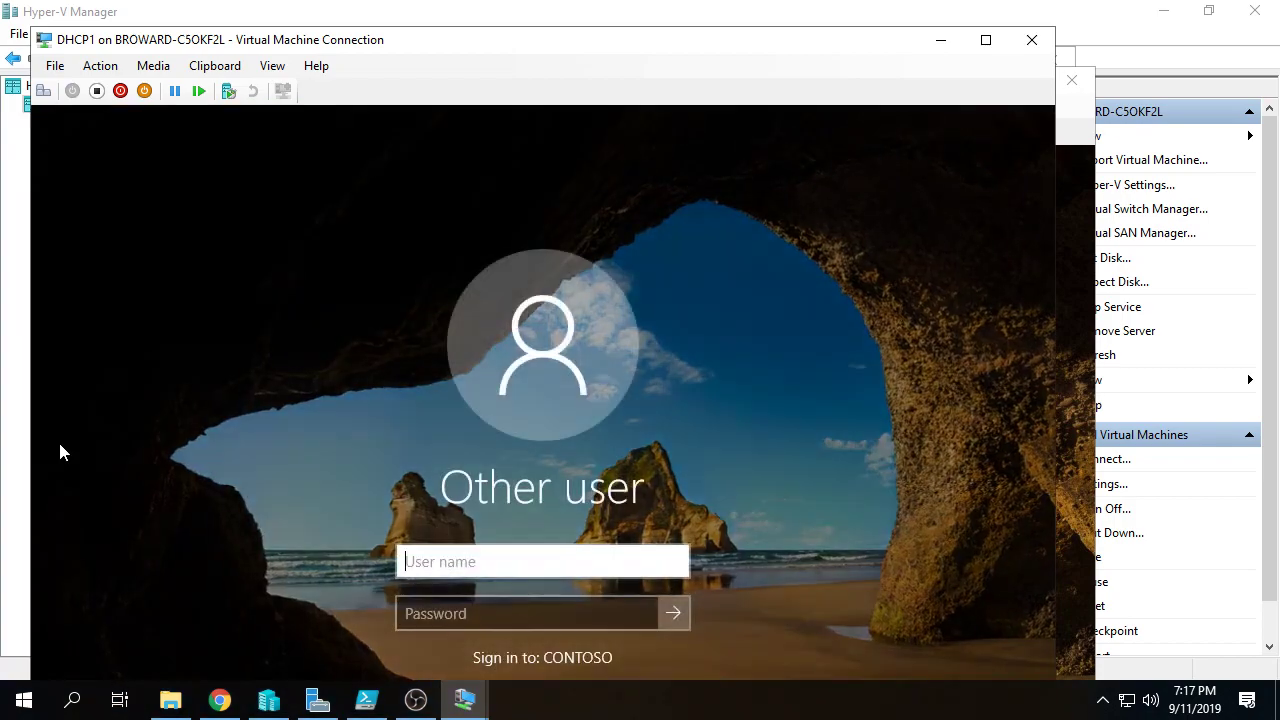
text(P)
key(BackSpace)
text(contoso\admini)
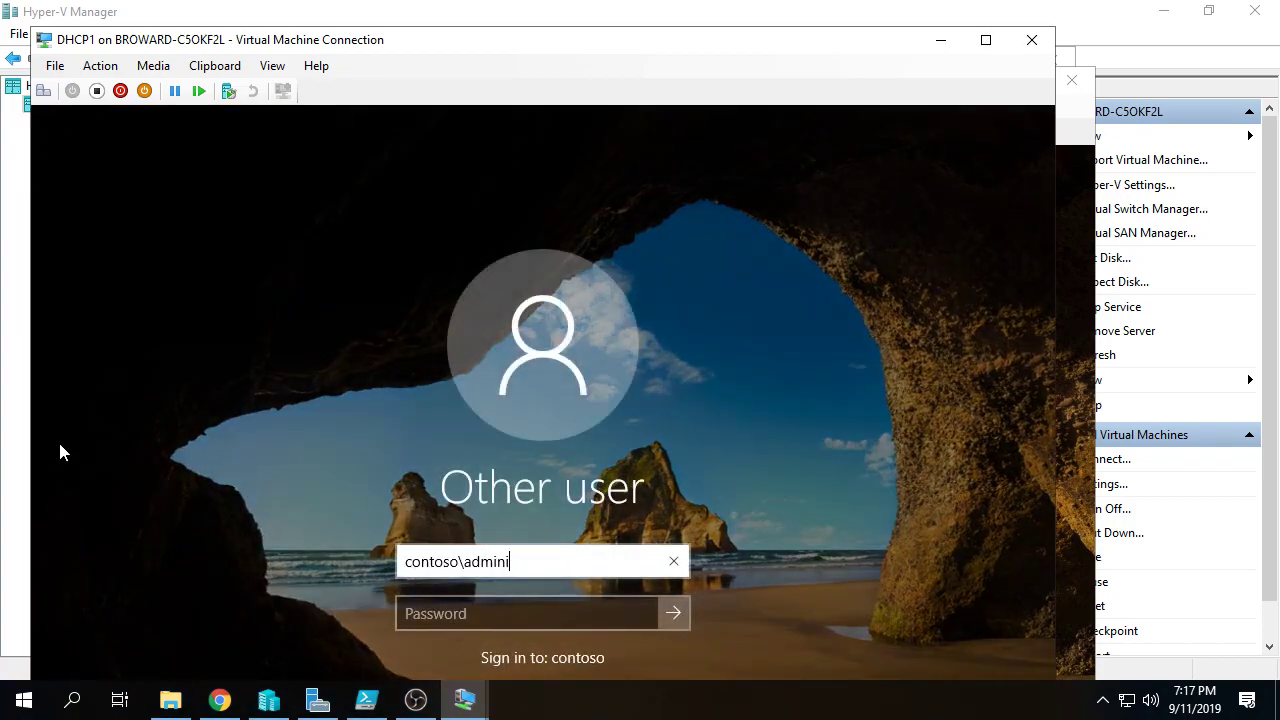
text(strator)
key(Tab)
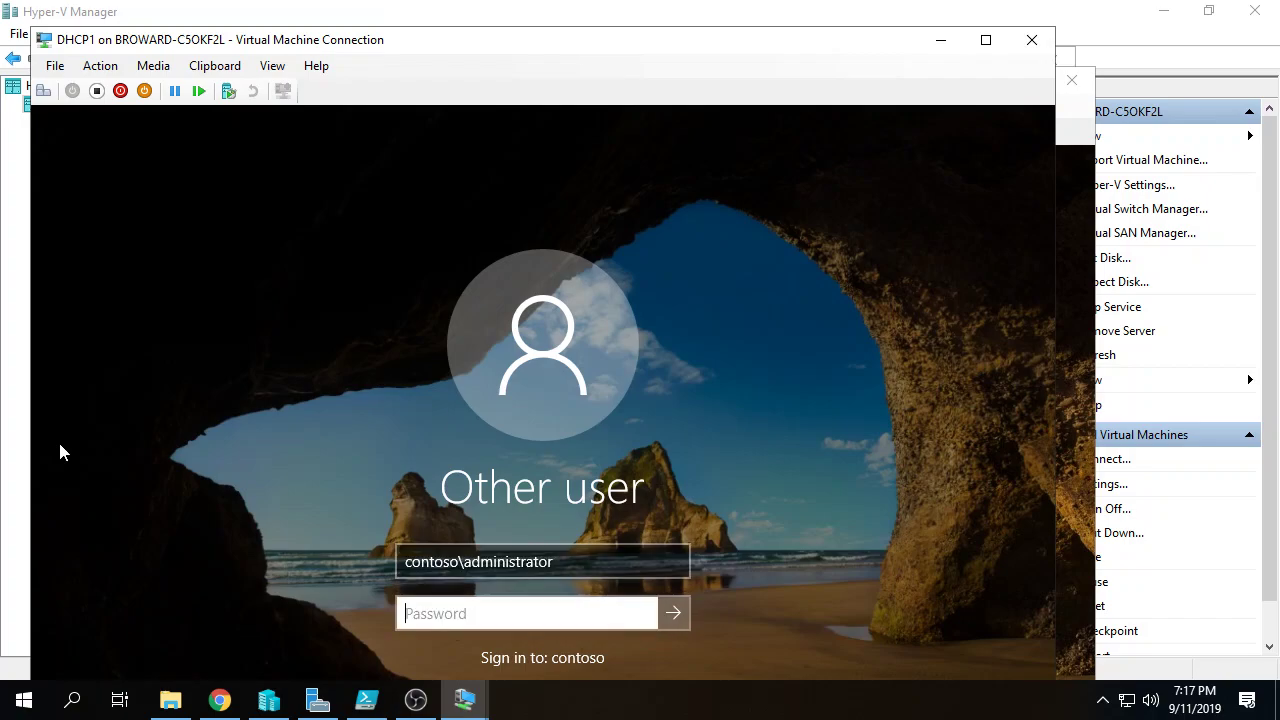
text(***5w.rd)
key(Return)
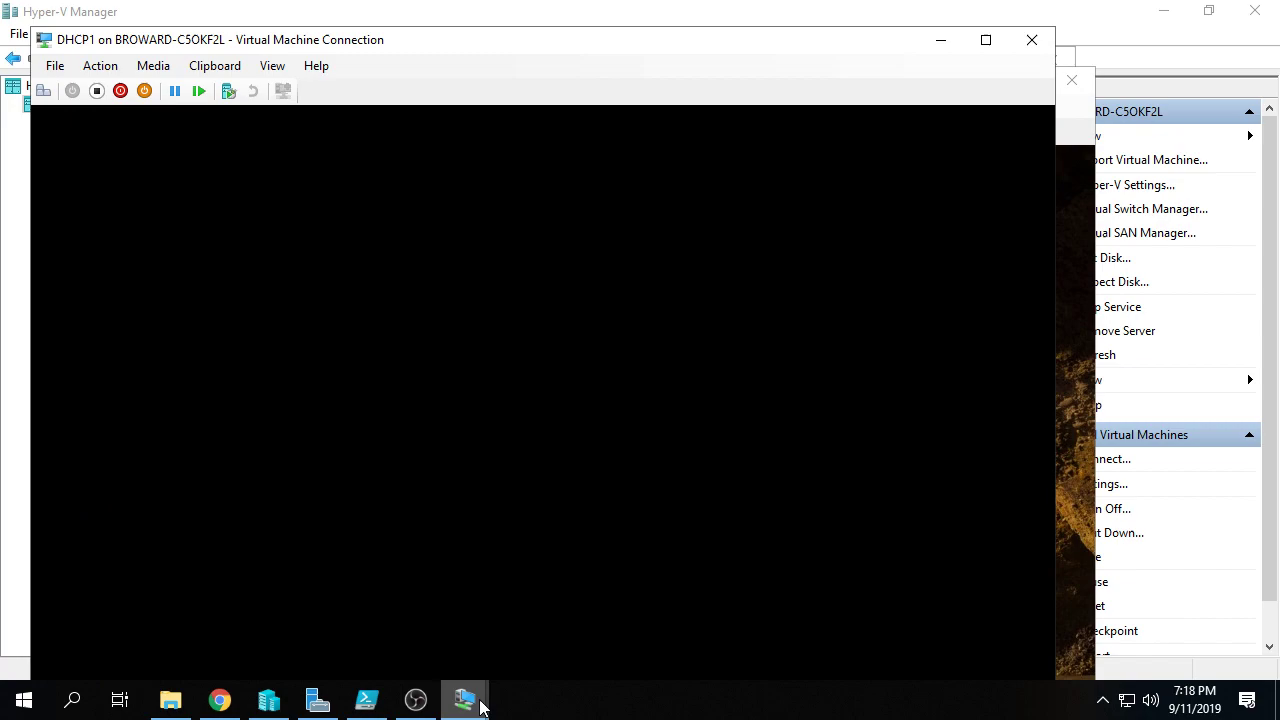
mouse_move(472, 700)
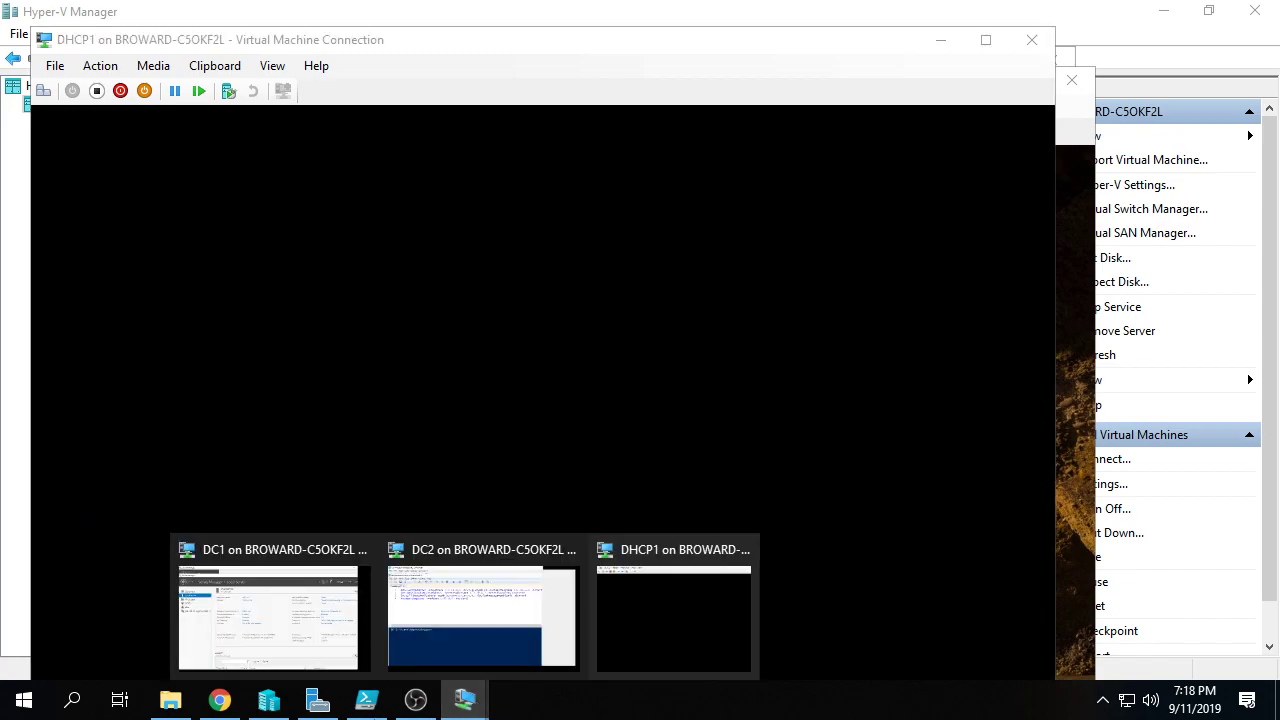
click(650, 635)
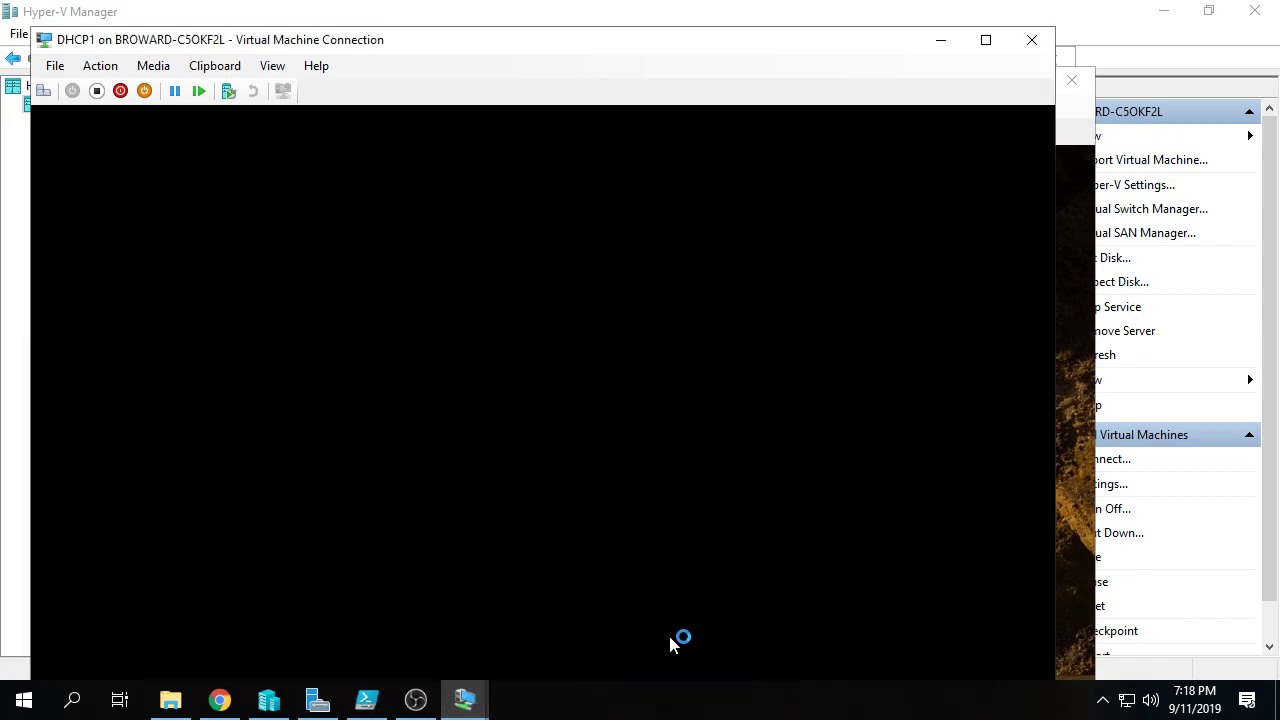
Step: Connect to DHCP2 and sign in as the contoso domain administrator
click(268, 700)
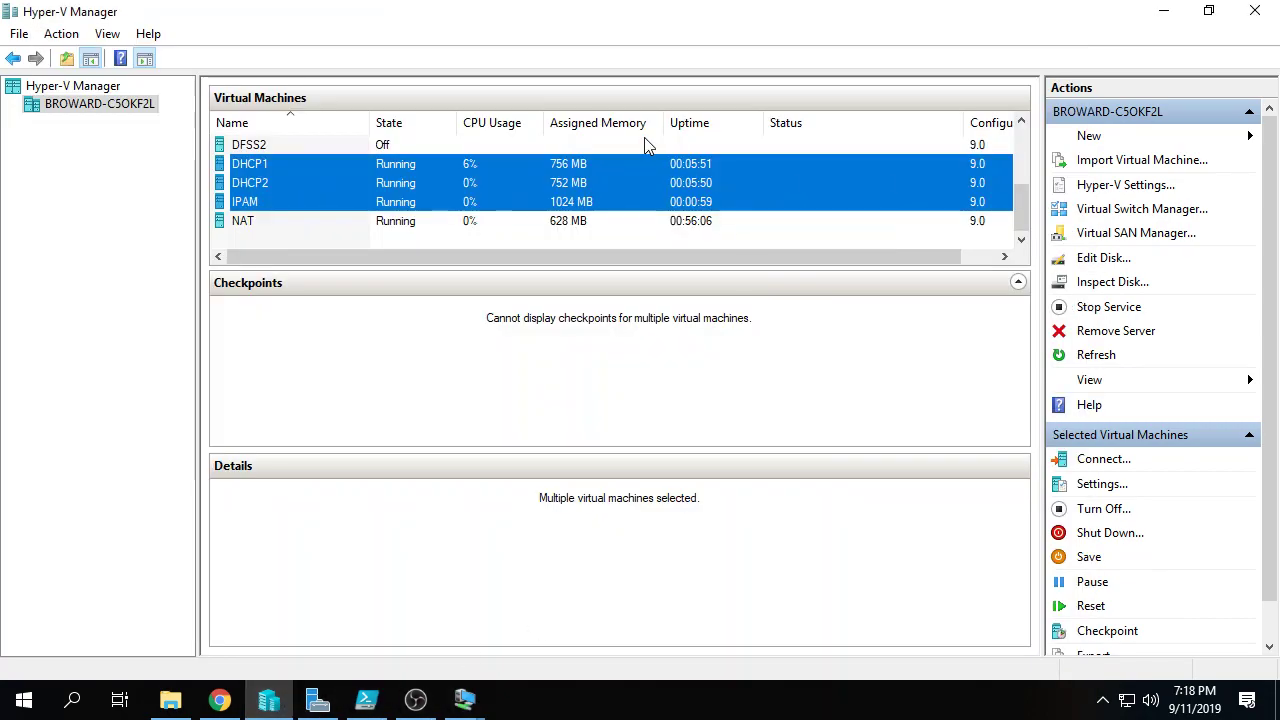
click(642, 182)
click(1098, 458)
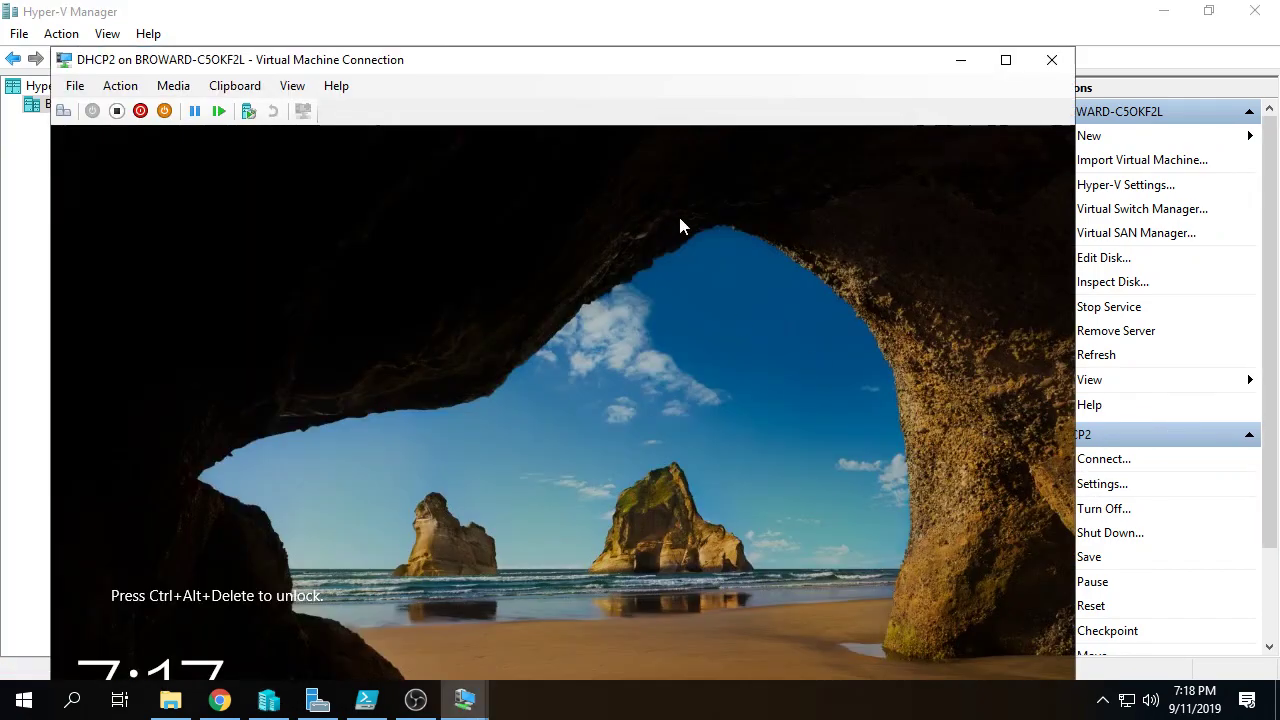
key(ctrl+alt+End)
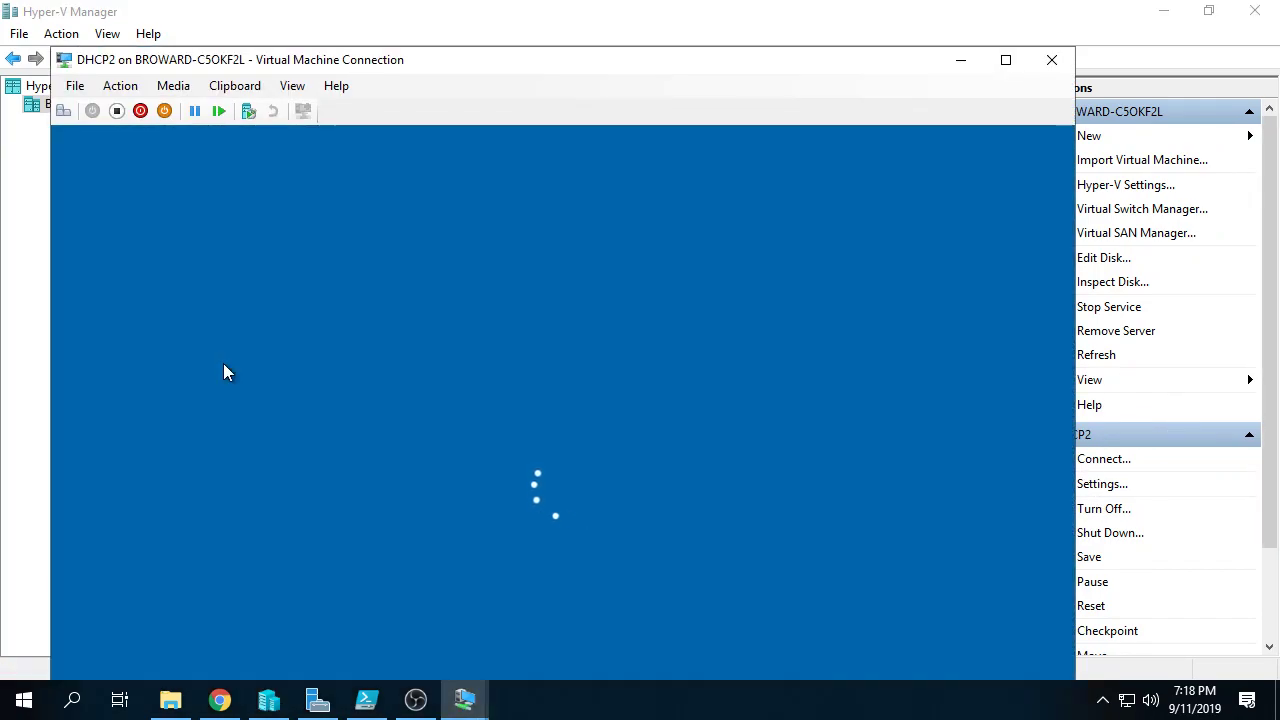
text(contos)
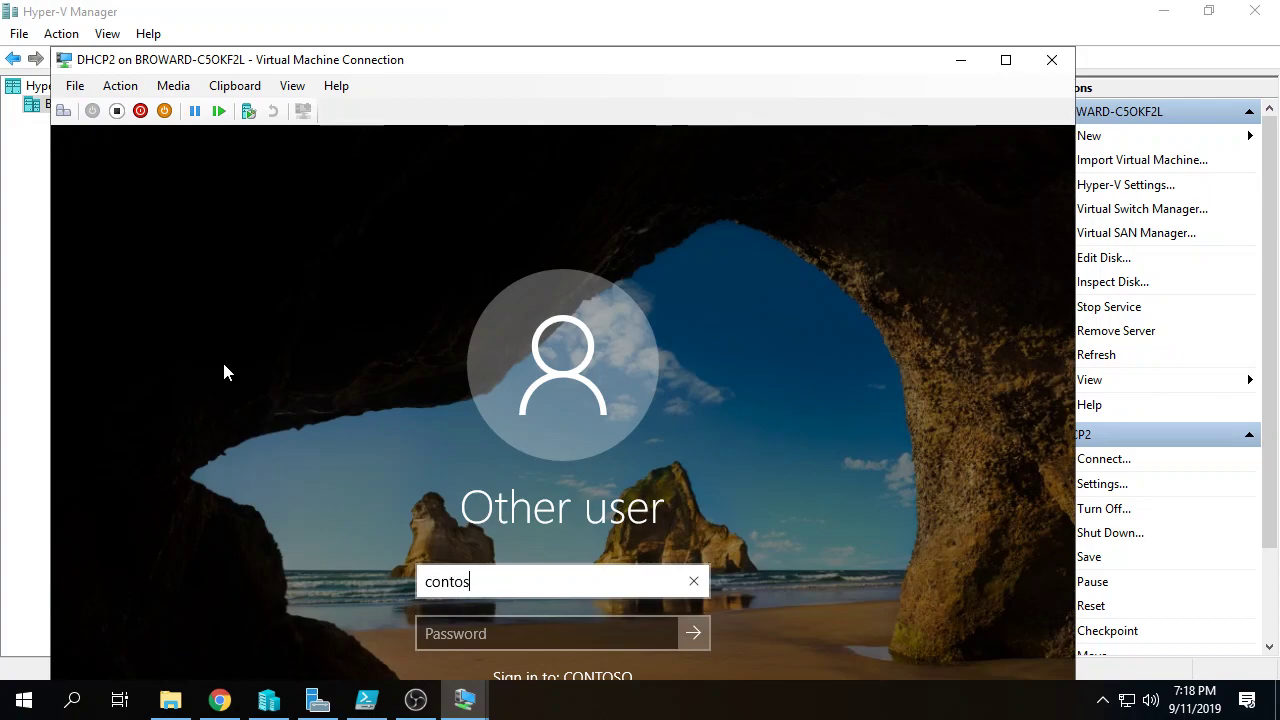
text(o\administrator)
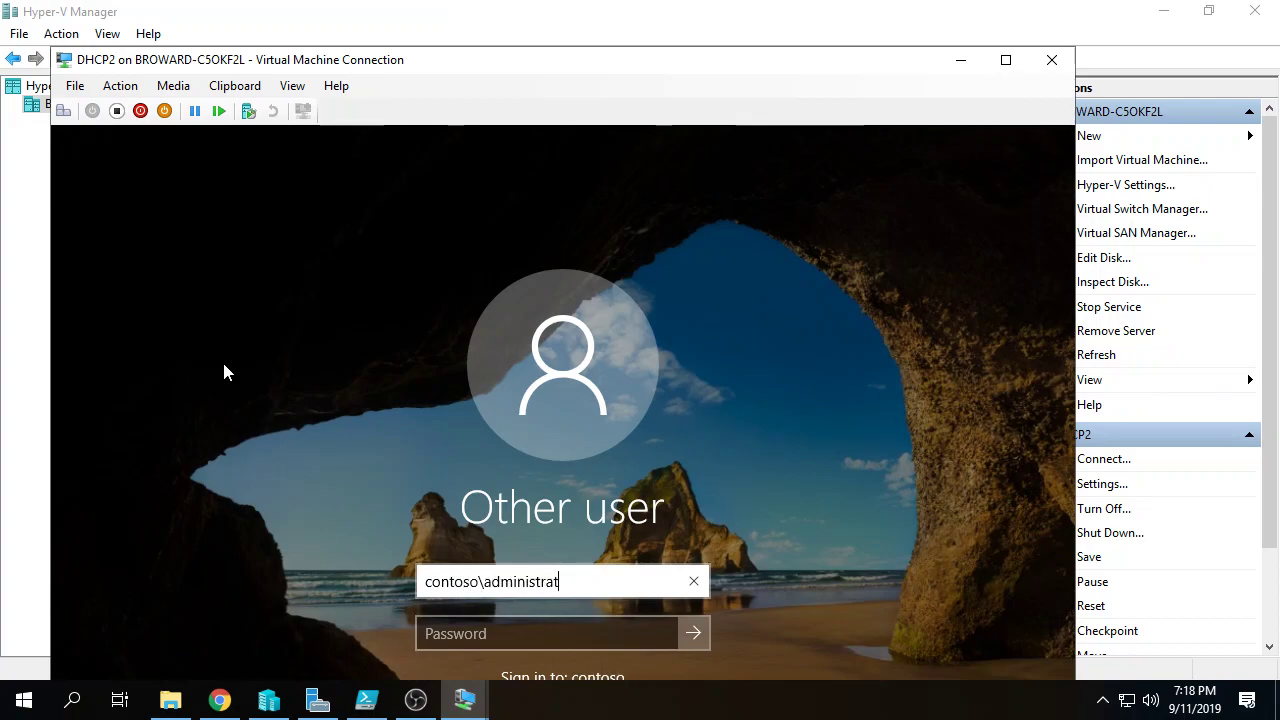
key(Tab)
text(Pa$$w0rd)
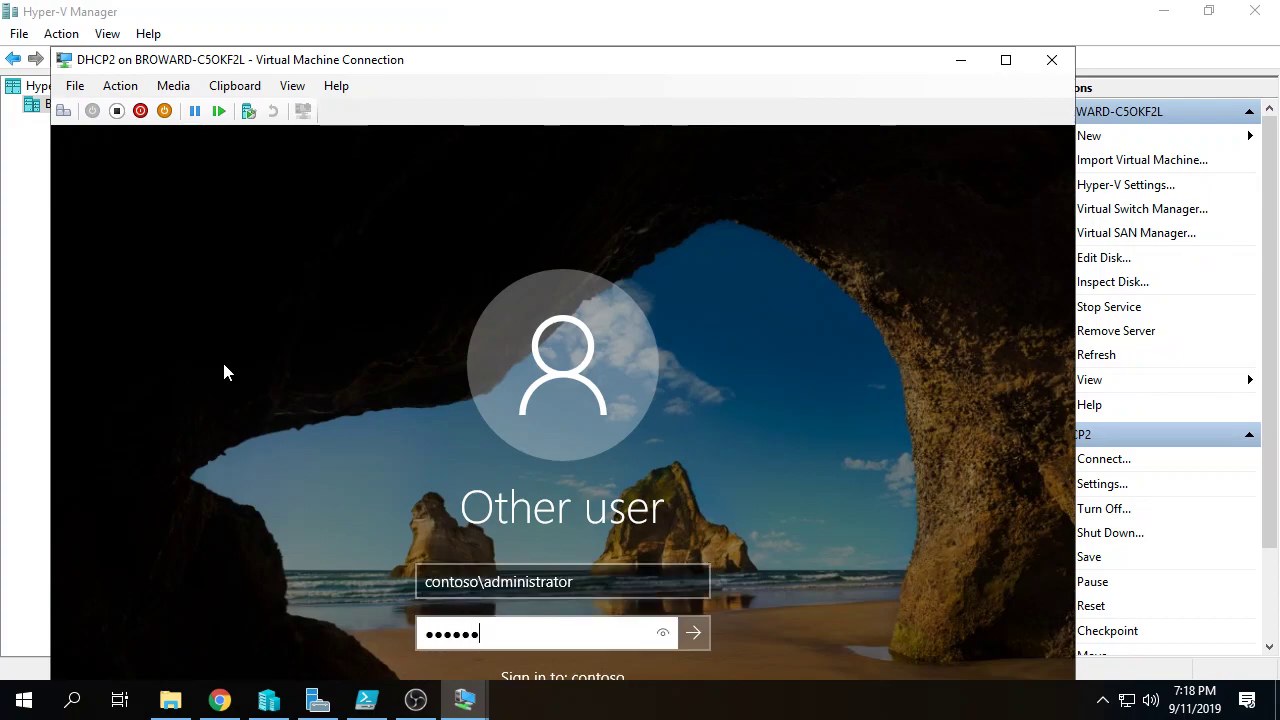
key(Return)
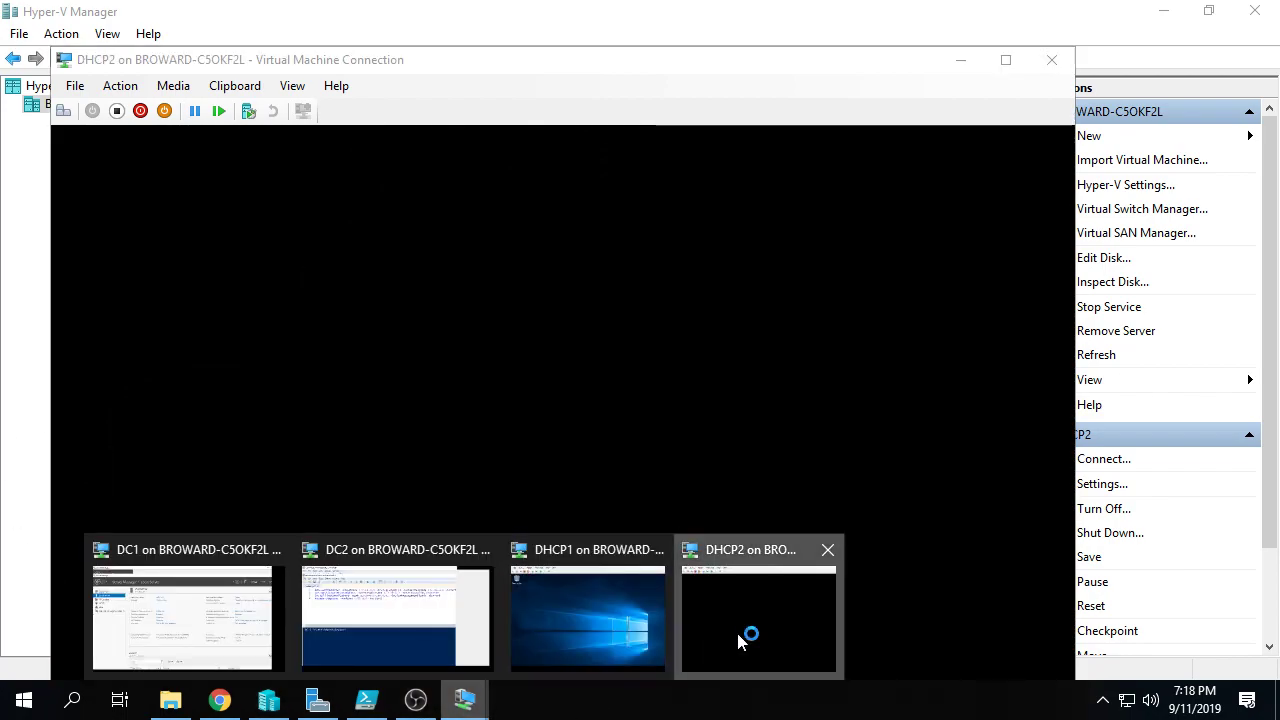
Step: Connect to the IPAM machine and sign in as the contoso domain administrator
click(771, 9)
click(403, 203)
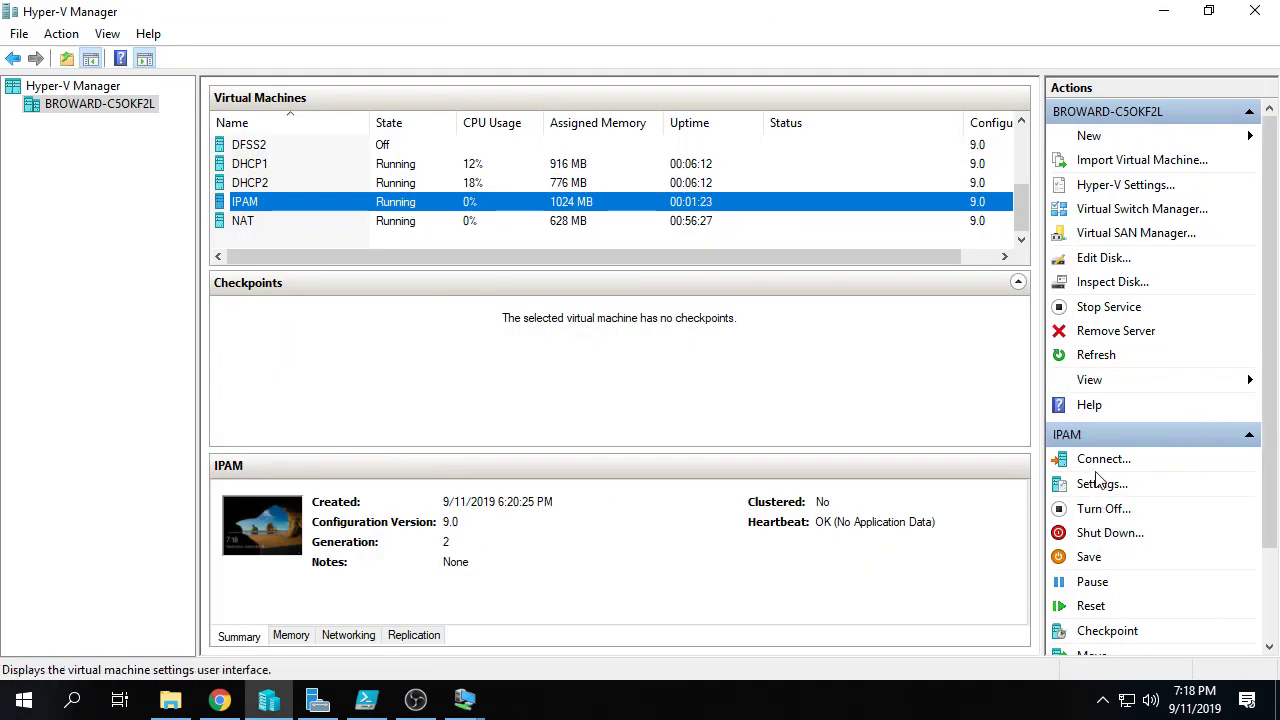
click(1104, 462)
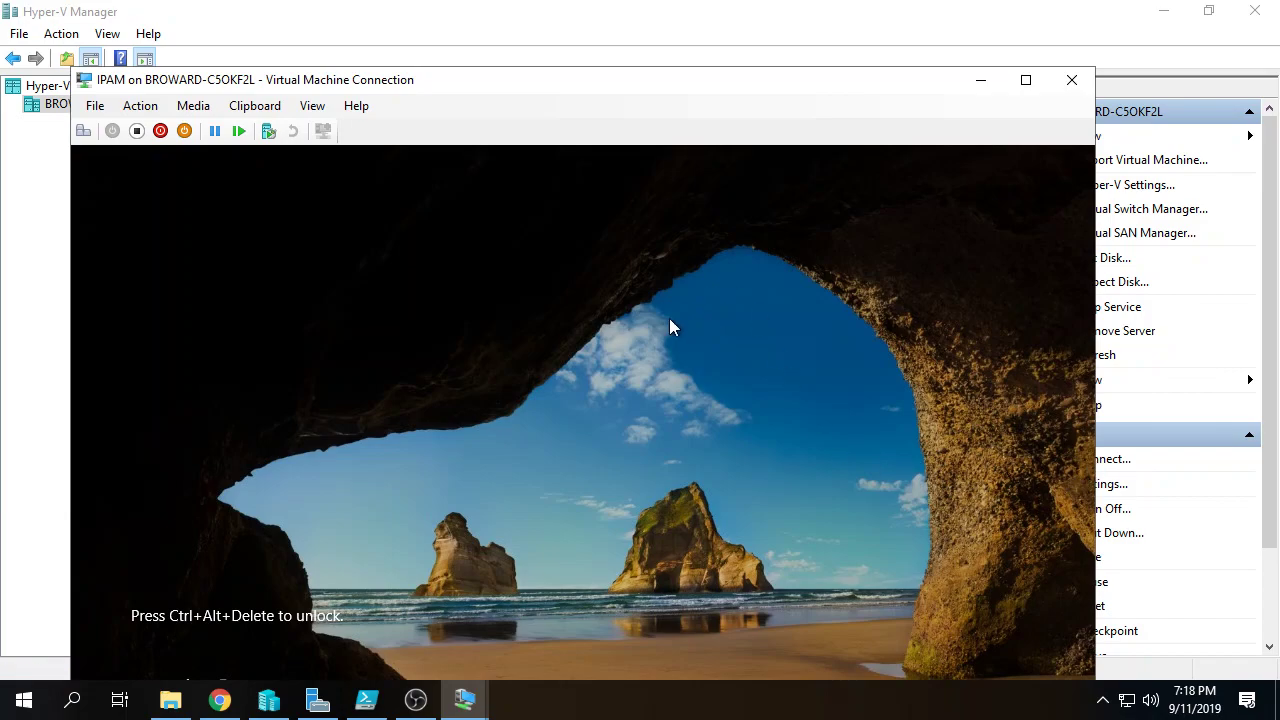
key(ctrl+alt+End)
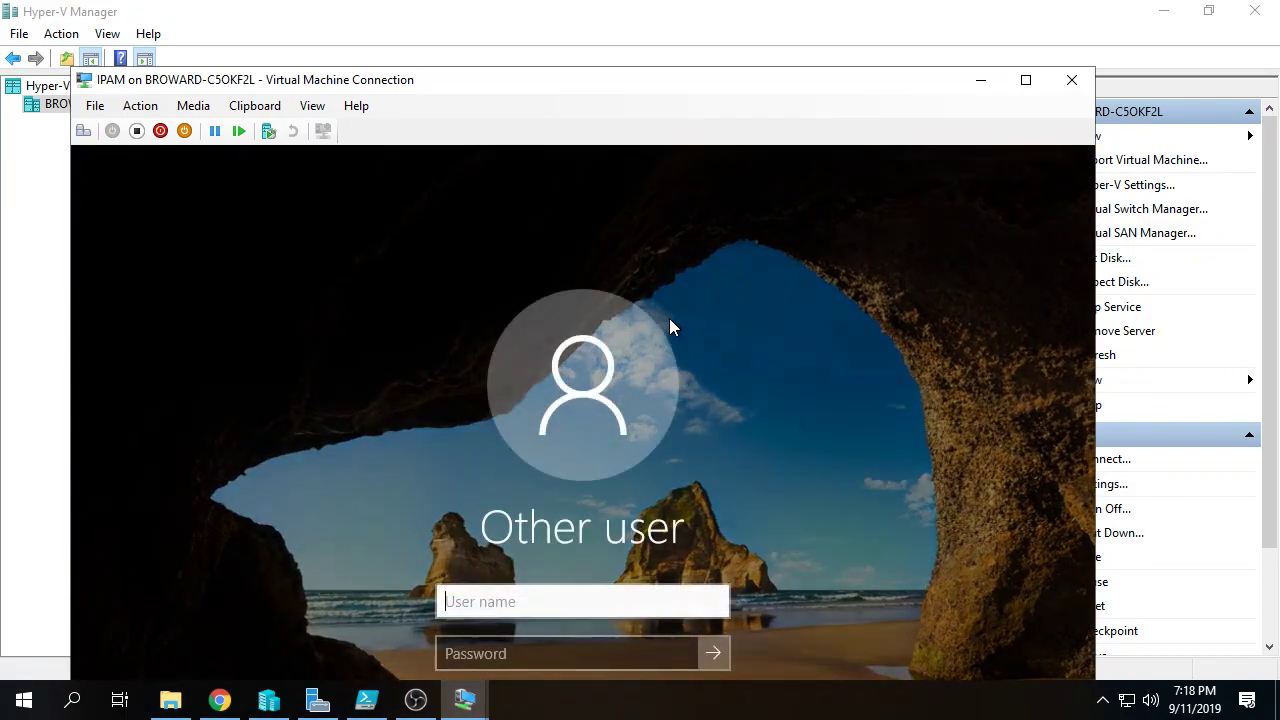
text(P)
key(BackSpace)
text(contoso\administrator)
key(Tab)
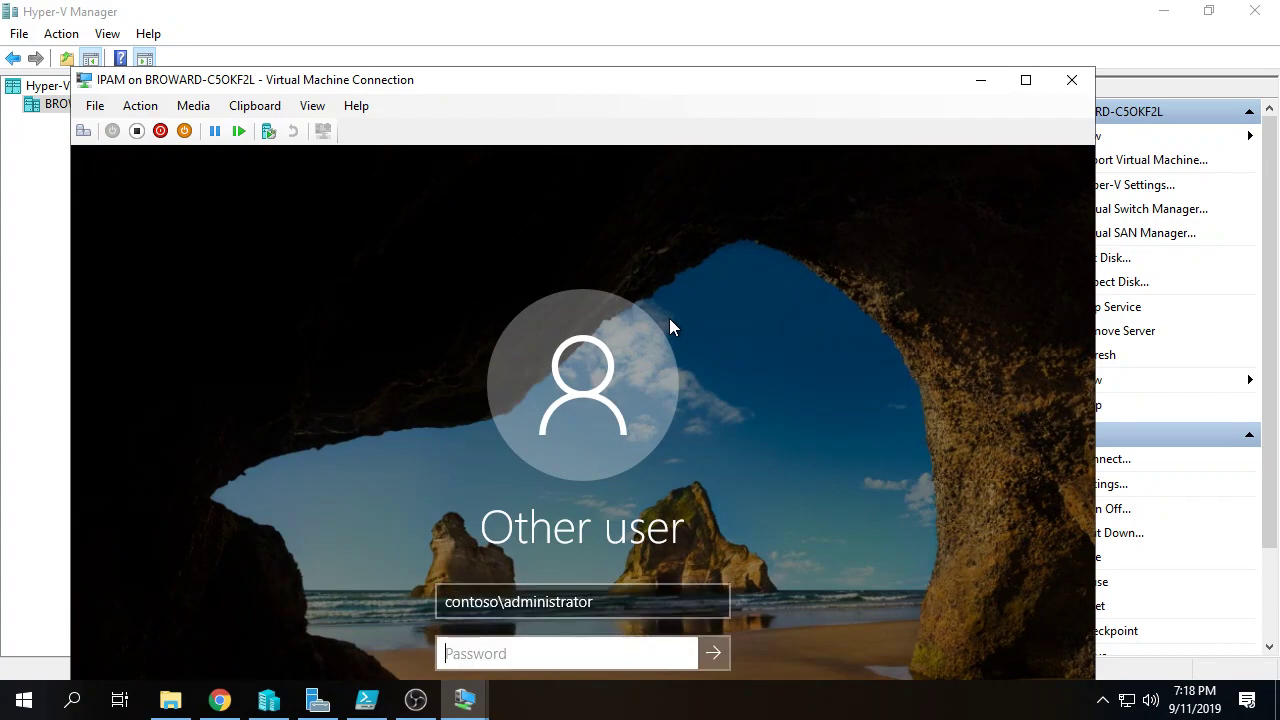
text(Pa$$w0rd)
key(Return)
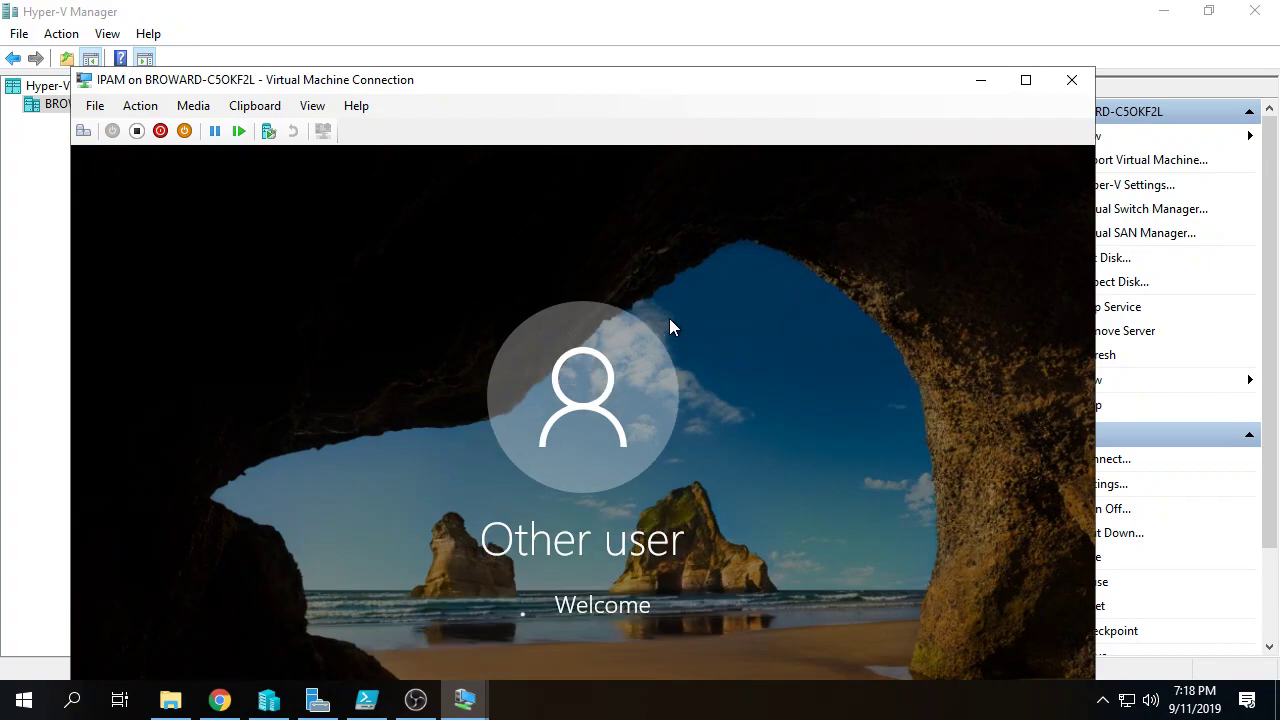
Step: Switch to the DC2 console and select all four lines of the setup script
mouse_move(486, 703)
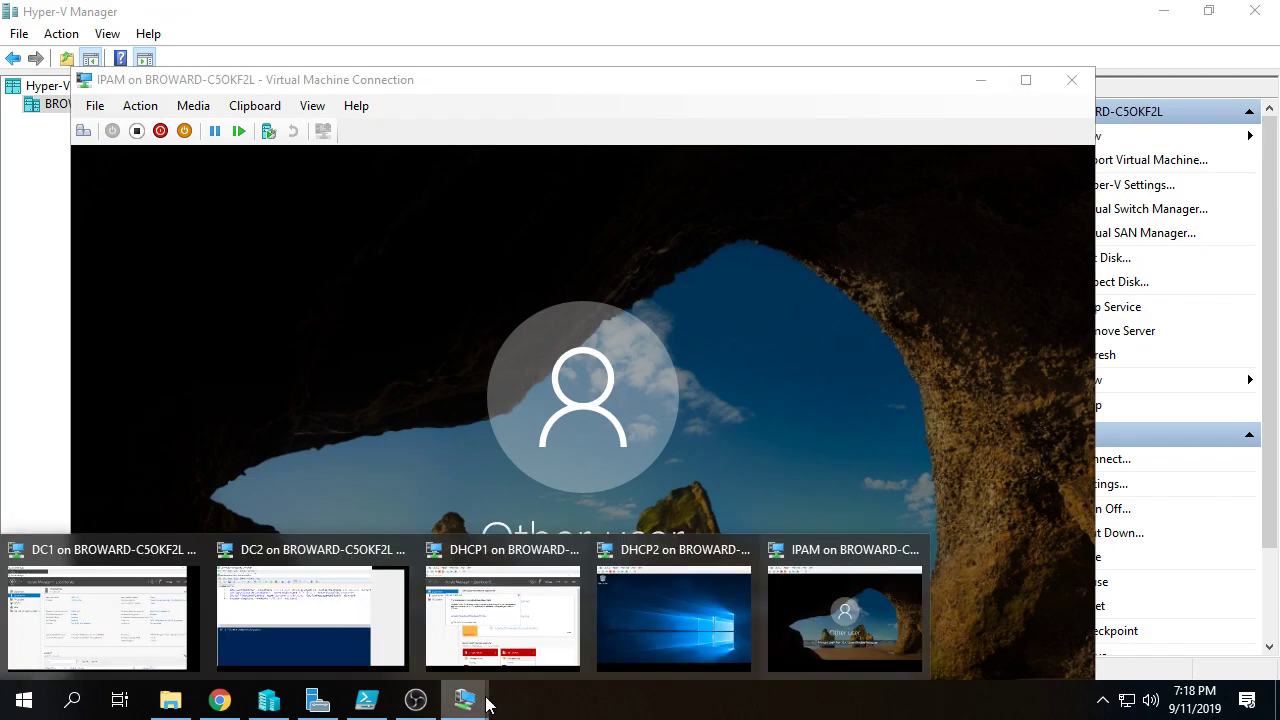
click(308, 605)
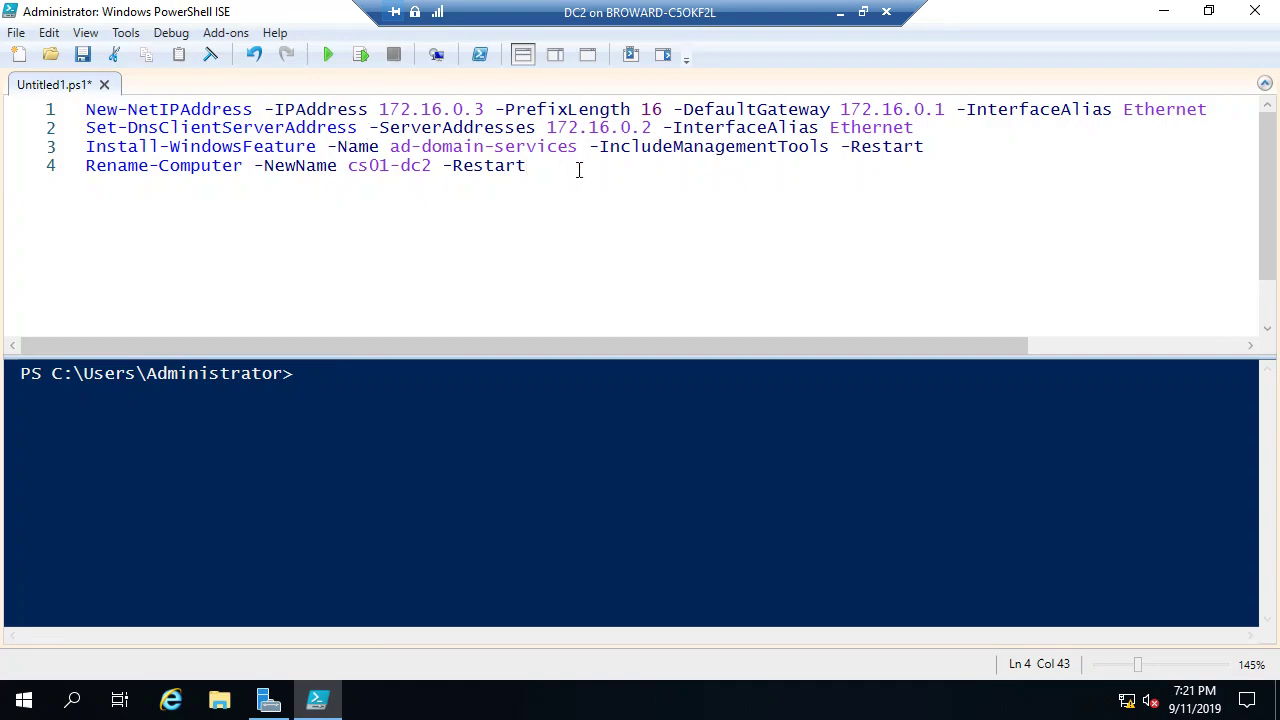
drag(577, 166, 86, 109)
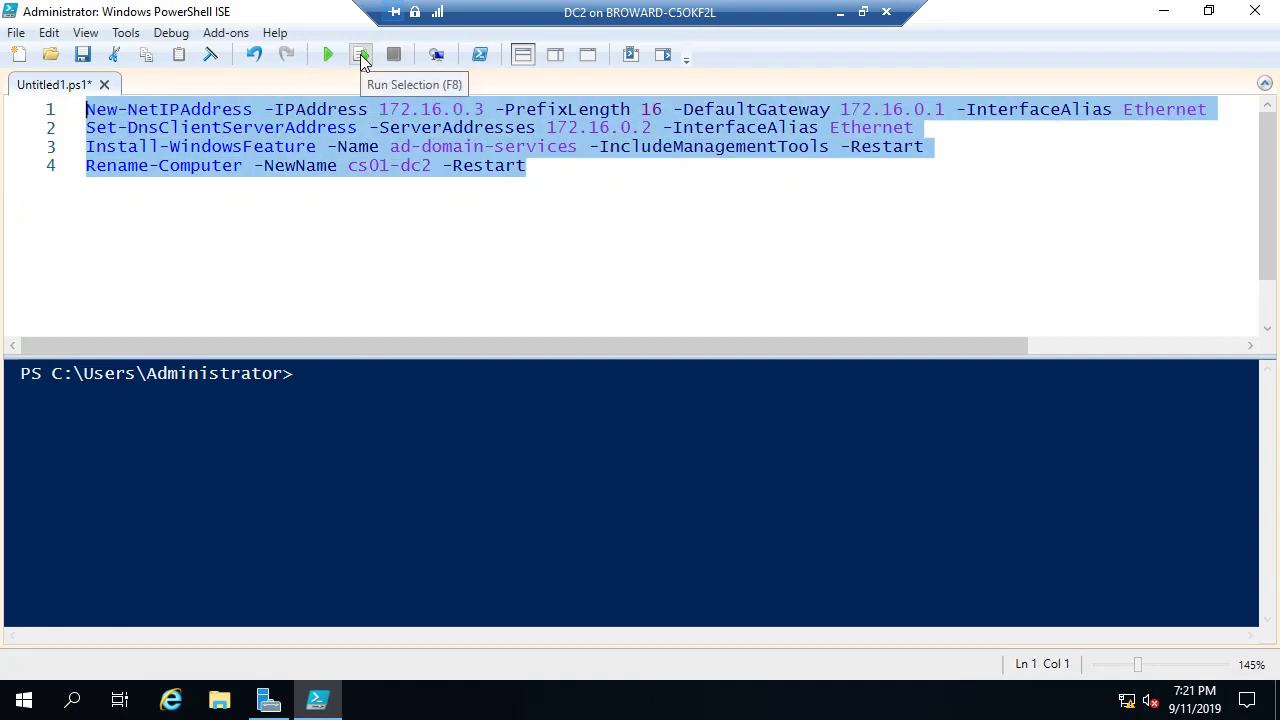
Step: Run the selected four-line script so DC2 restarts to its lock screen
click(362, 56)
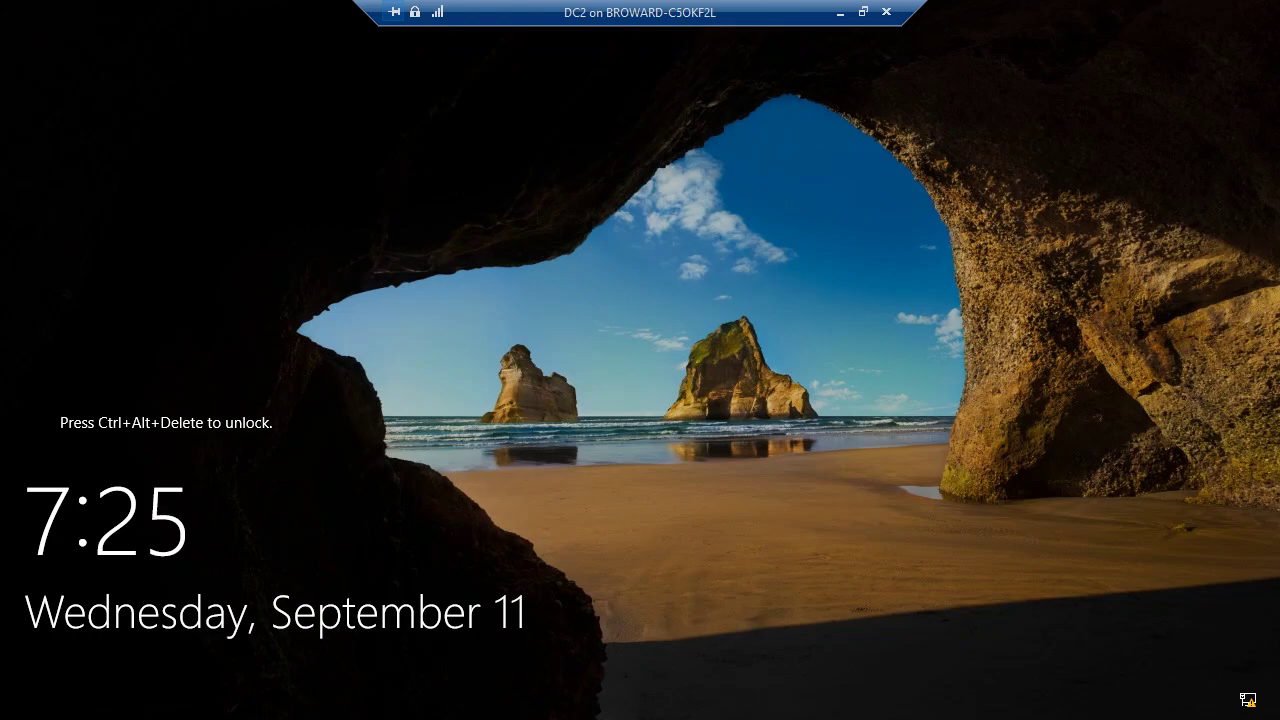
Step: Sign in to DC2 with the Administrator password and launch Windows PowerShell ISE from Start
key(ctrl+alt+End)
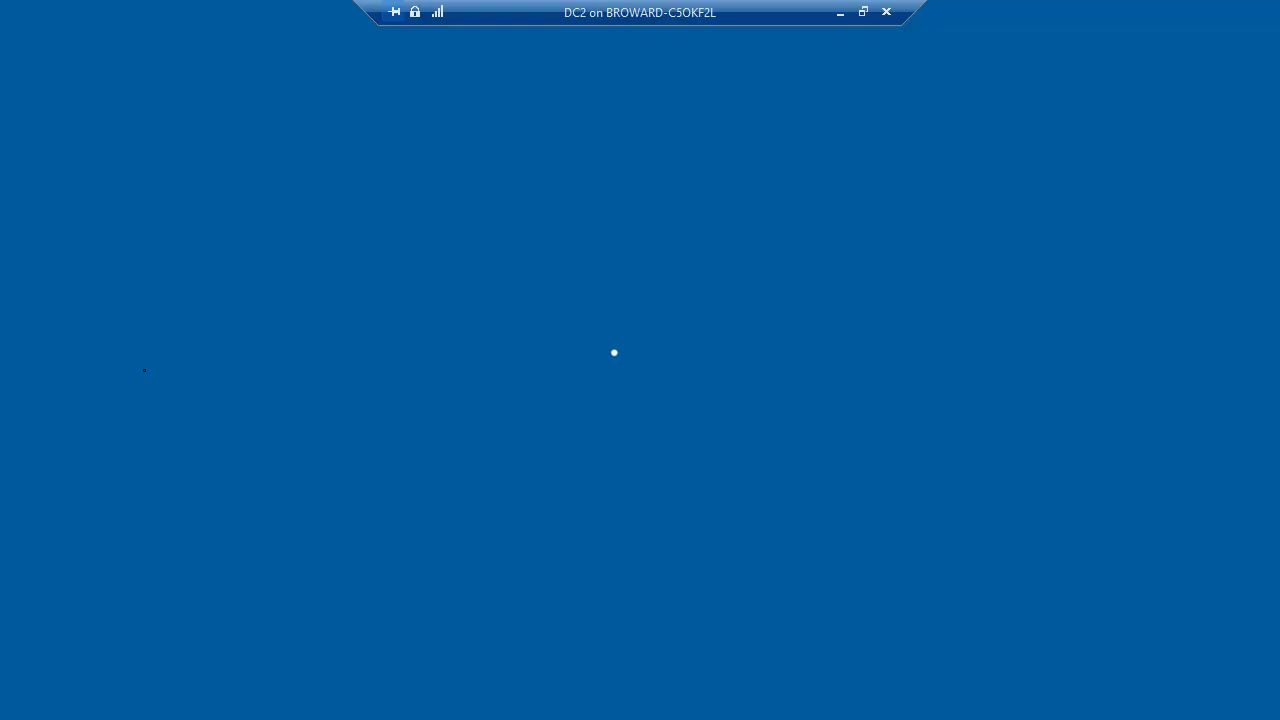
text(••••••••••)
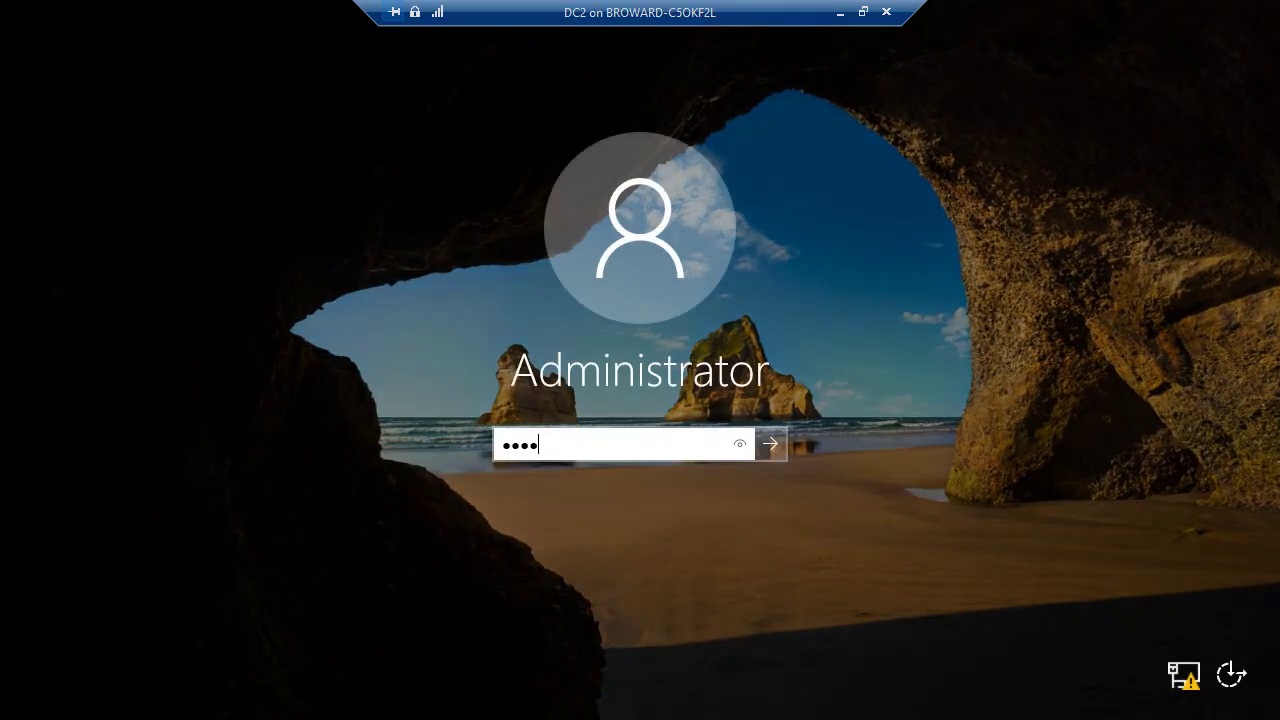
key(Return)
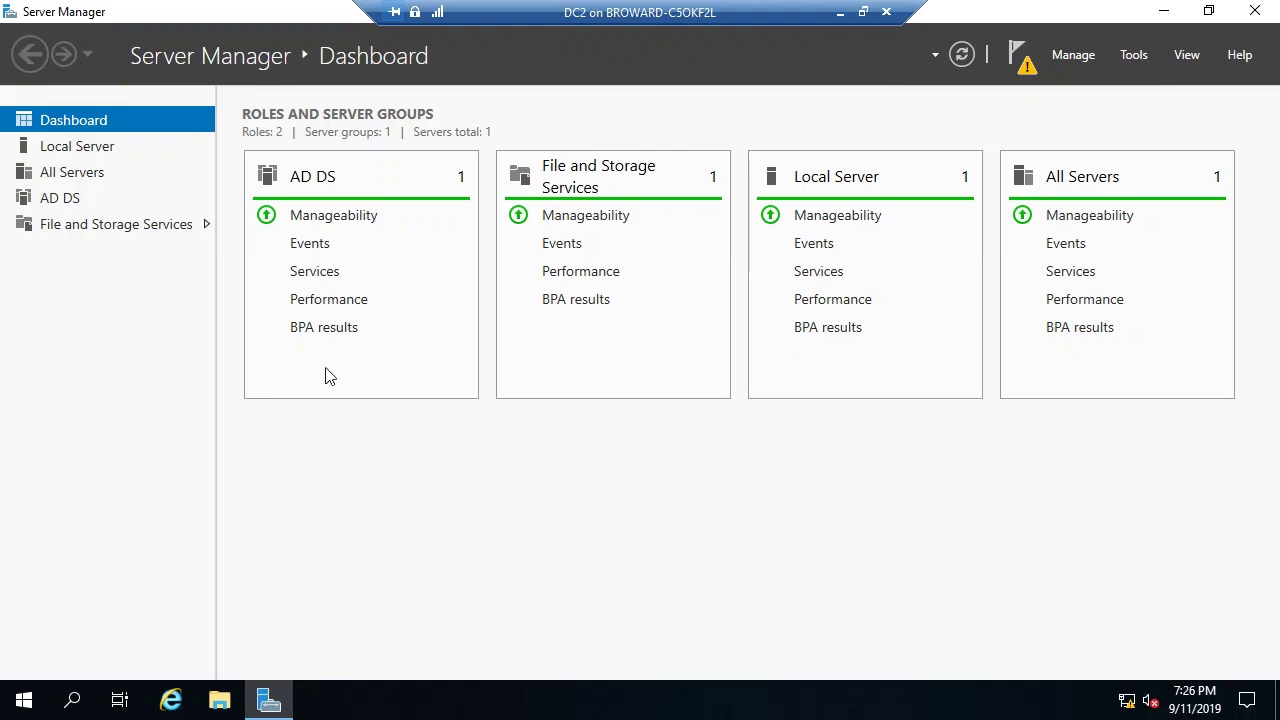
click(25, 702)
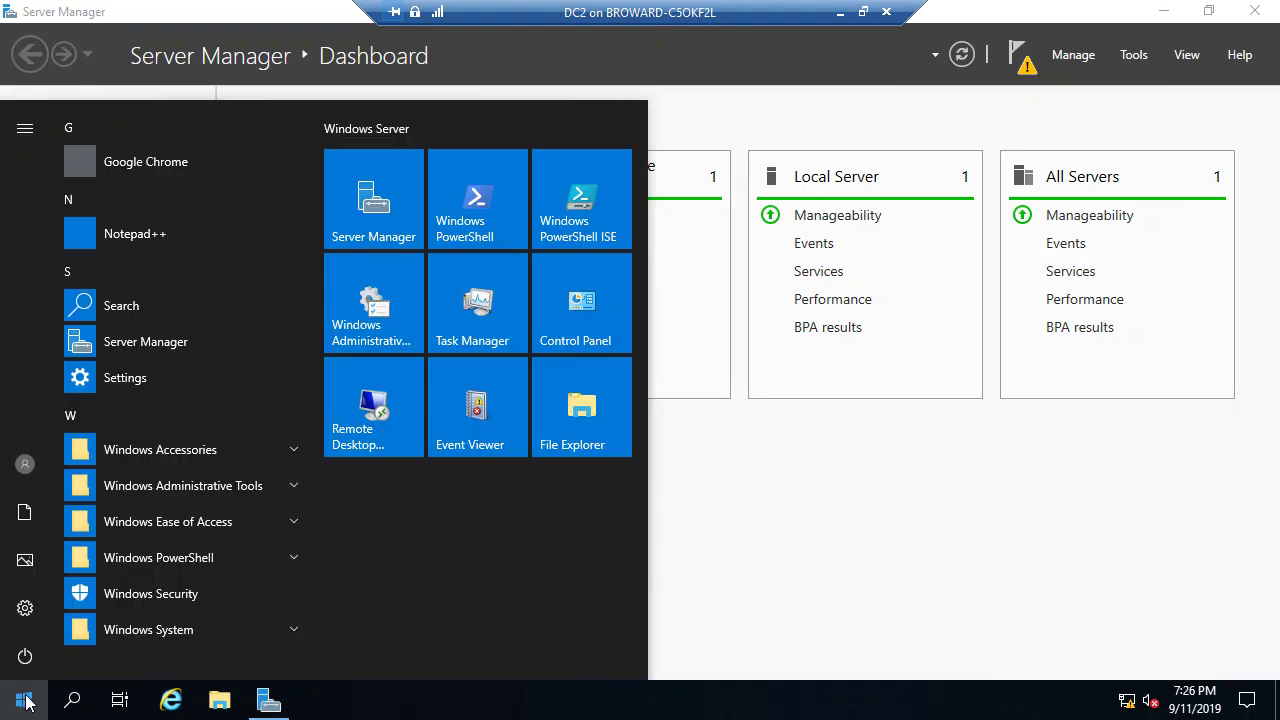
click(603, 236)
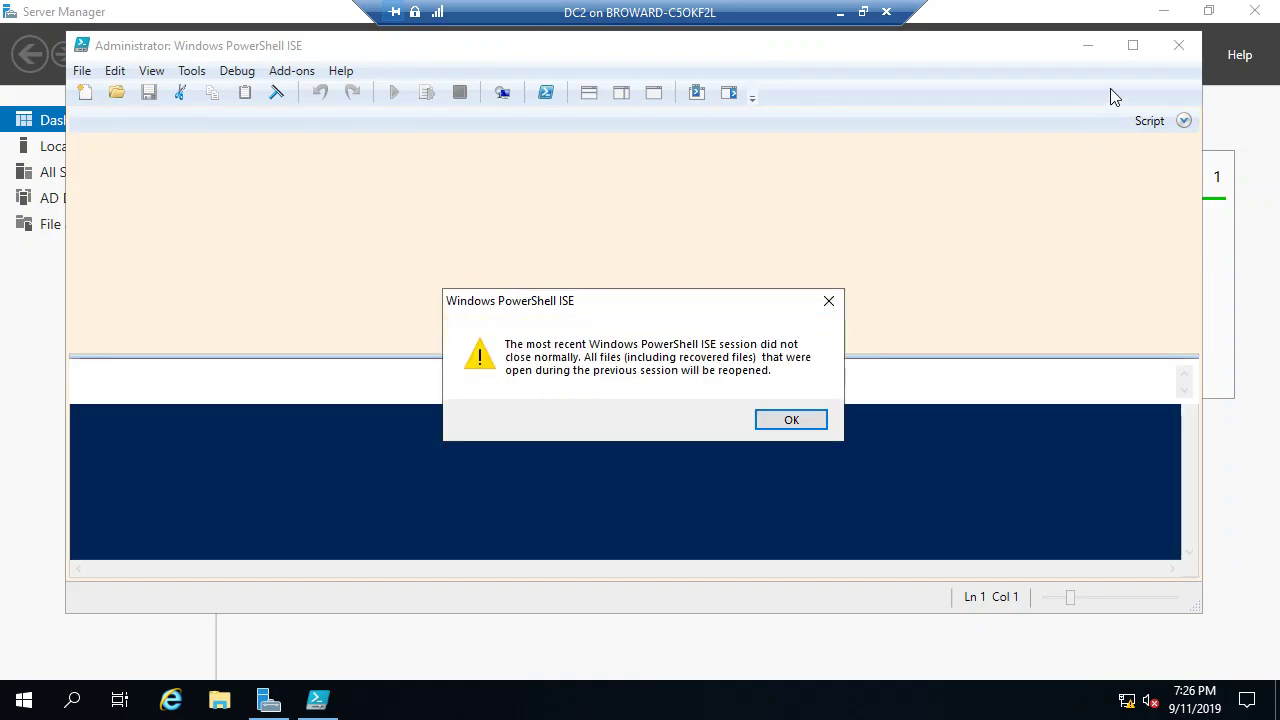
Step: Dismiss the recovery notice, maximize ISE, hide the Commands pane and add blank lines below line 4
click(800, 419)
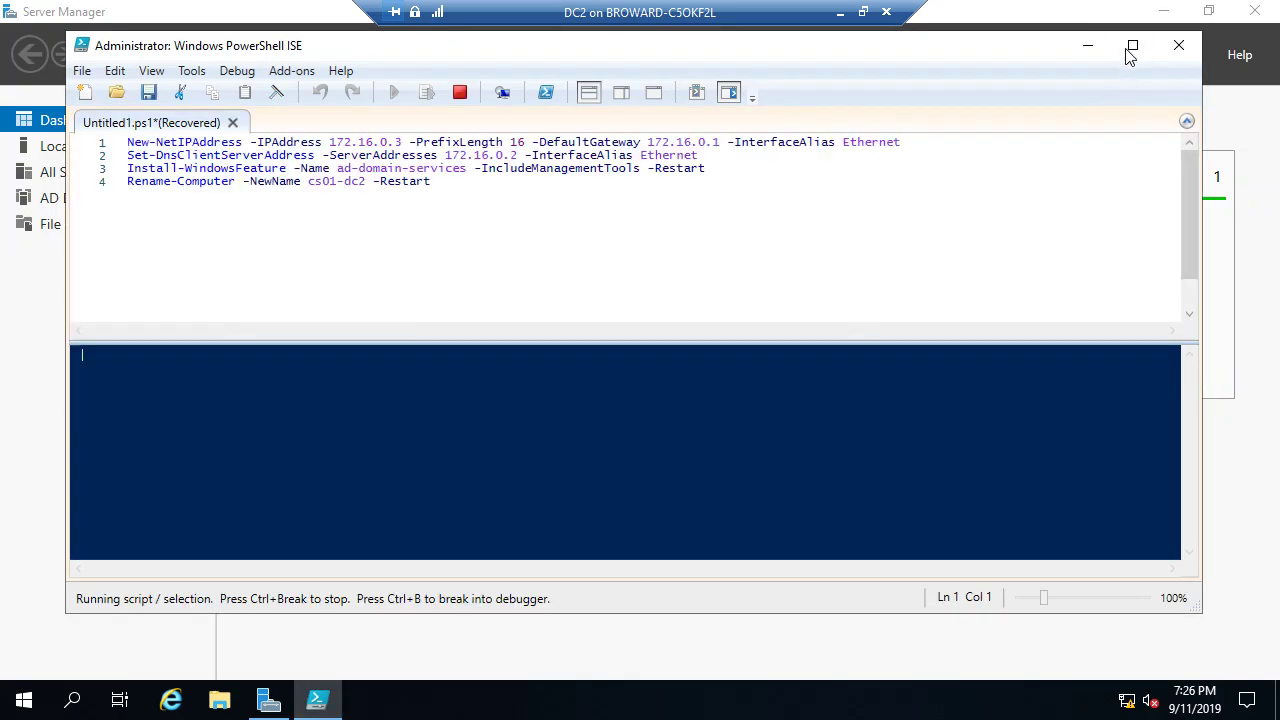
click(1133, 45)
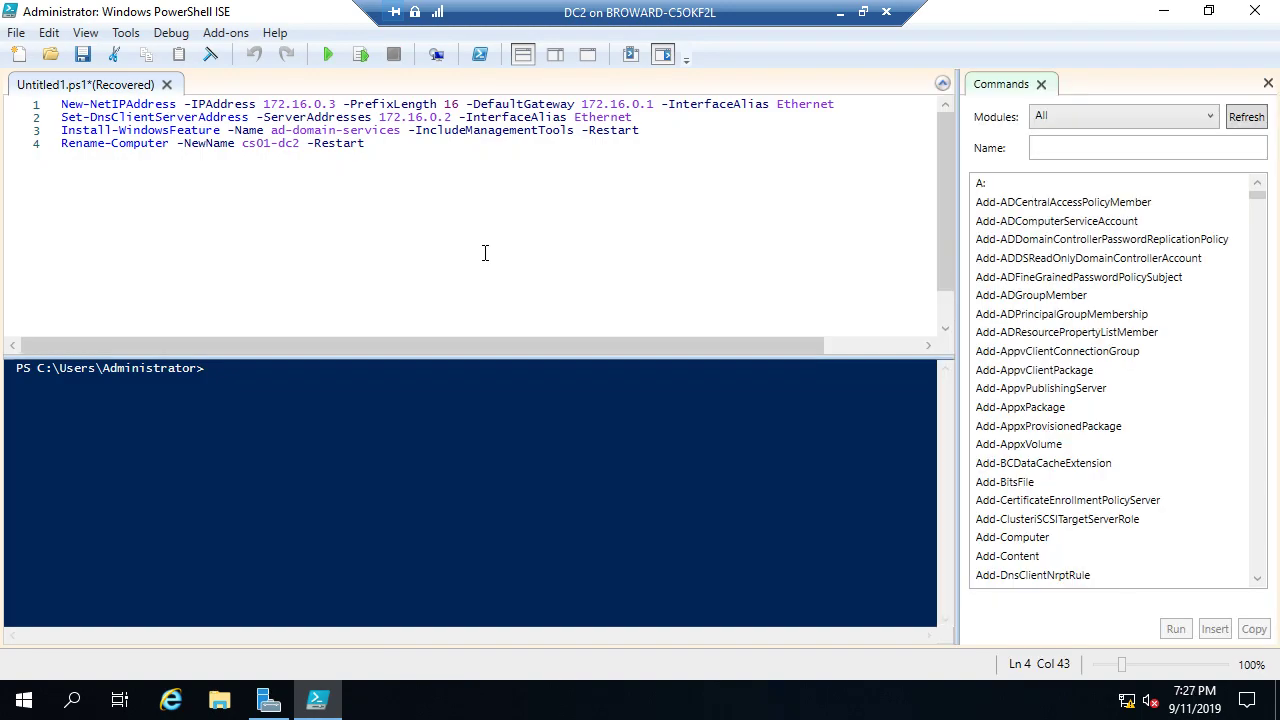
click(1268, 84)
click(317, 220)
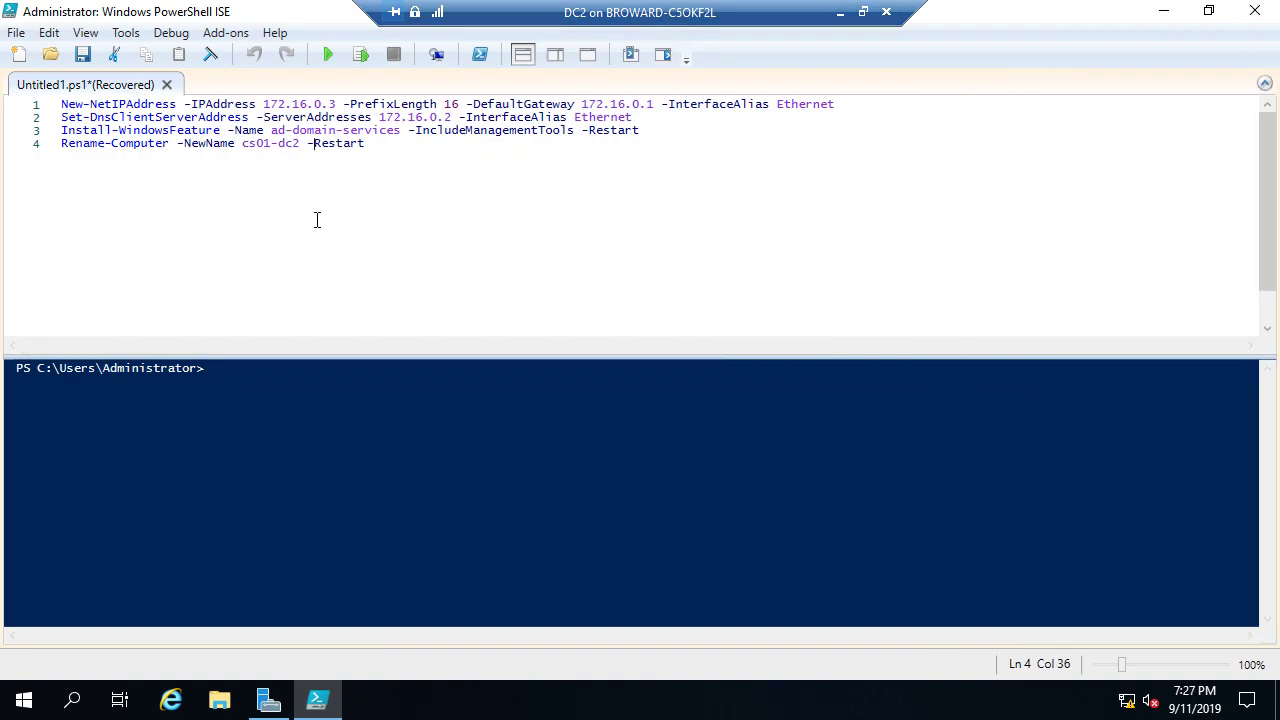
click(404, 148)
key(Return)
key(Return)
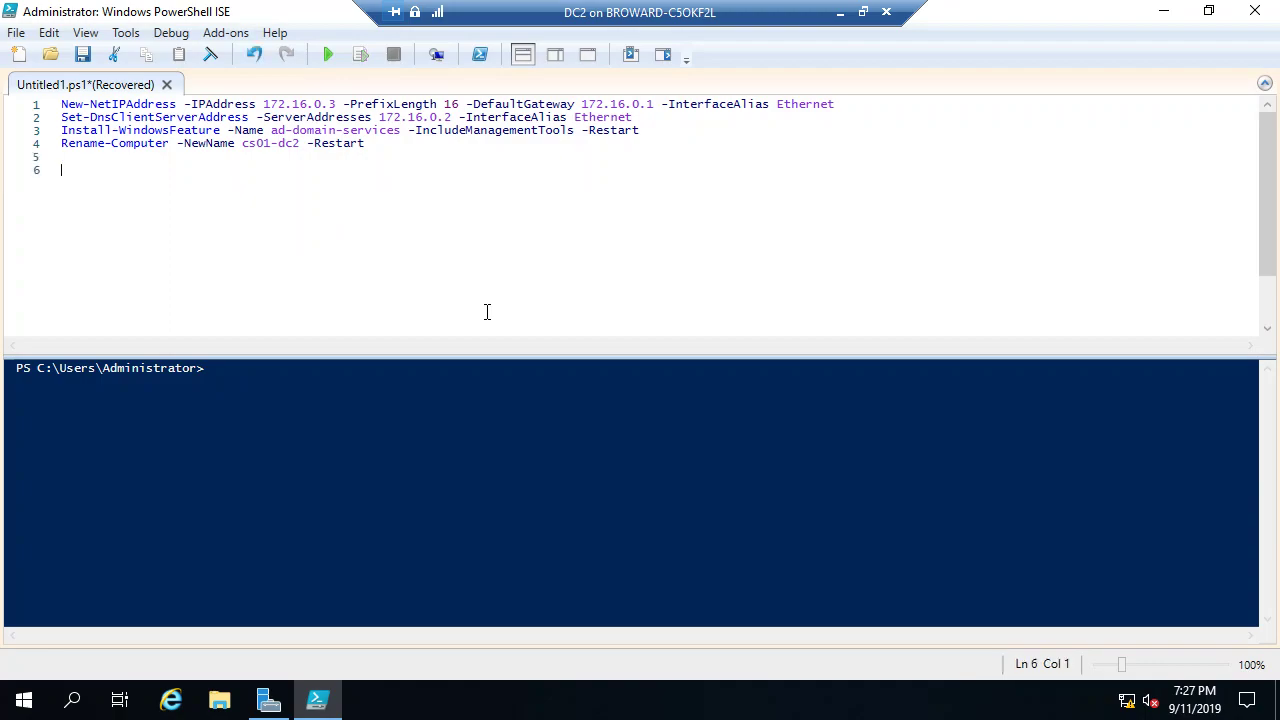
Step: Write line 6: $pwd = ConvertTo-SecureString Pa55word -AsPlainText -Force
text($pwd = Convertto)
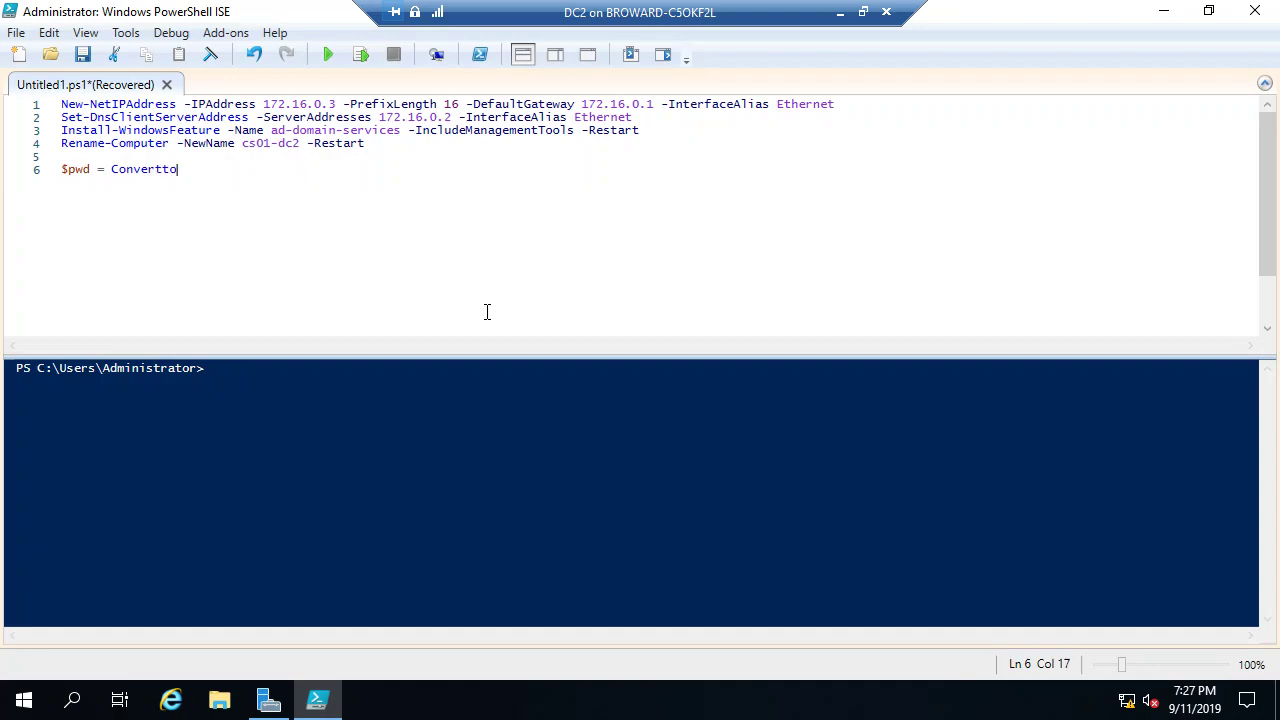
text(-)
key(Tab)
text(Pa55word)
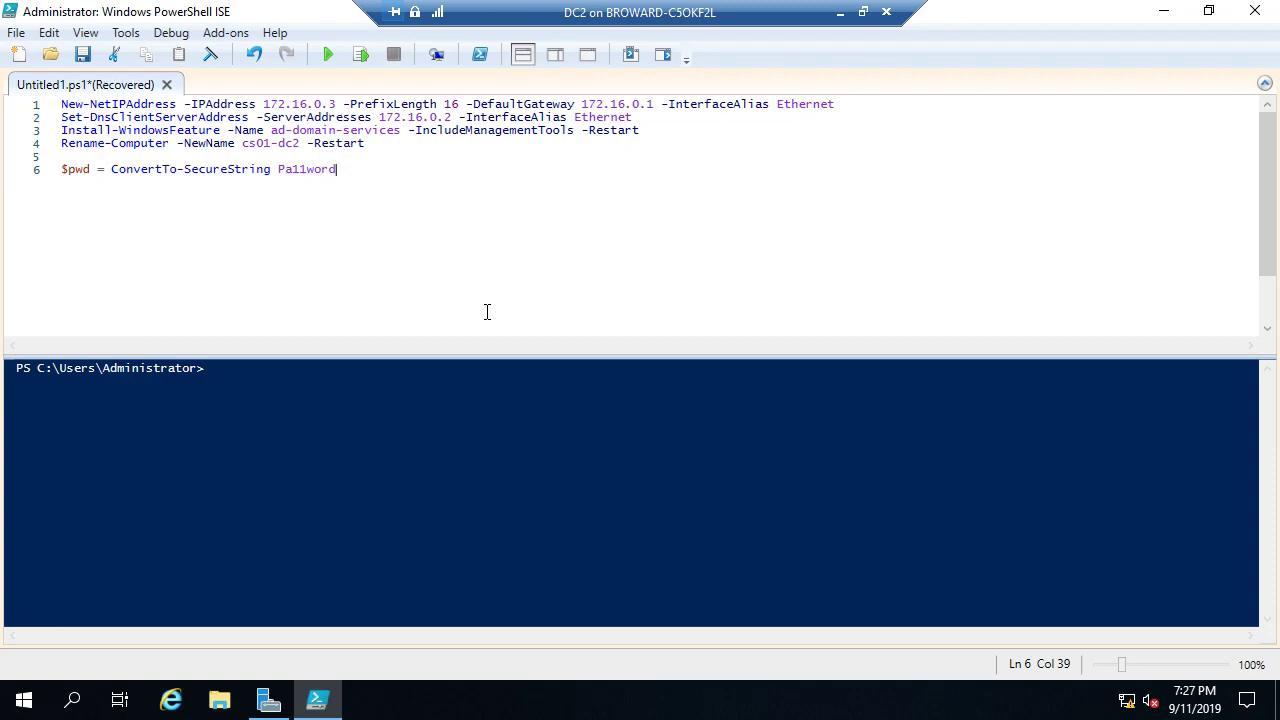
text( -)
key(Tab)
text(-f)
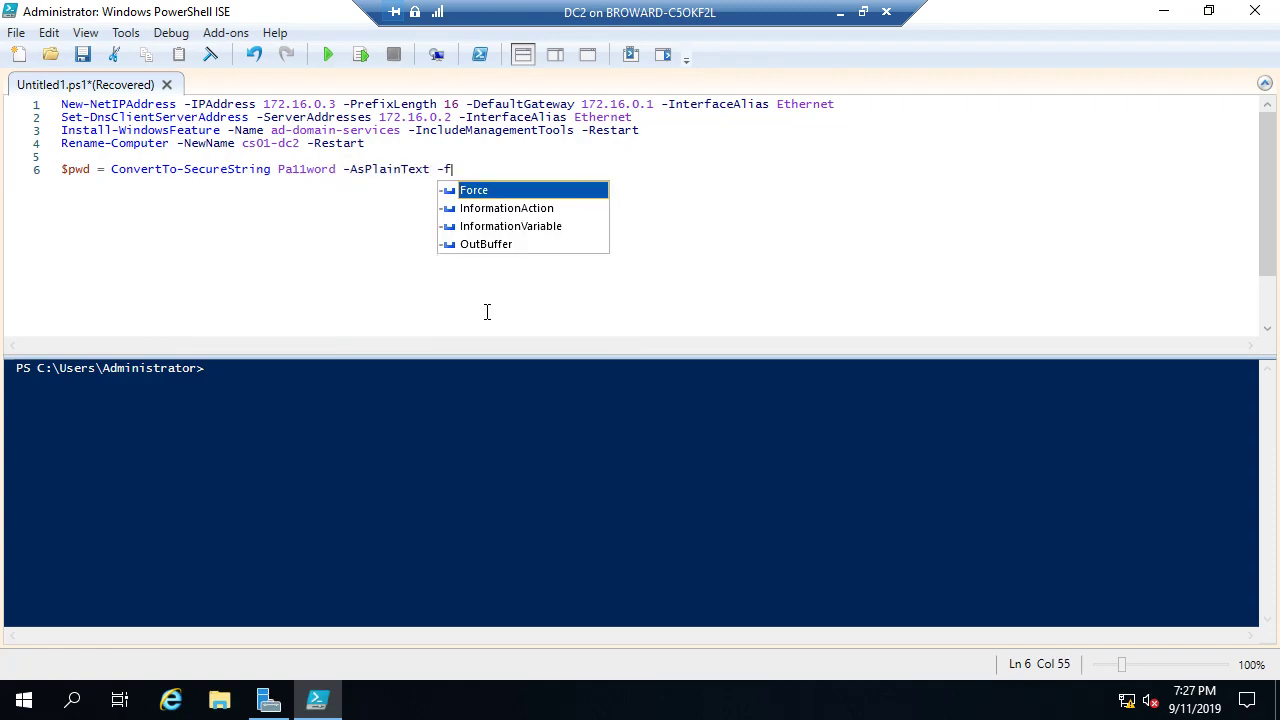
key(Tab)
key(Return)
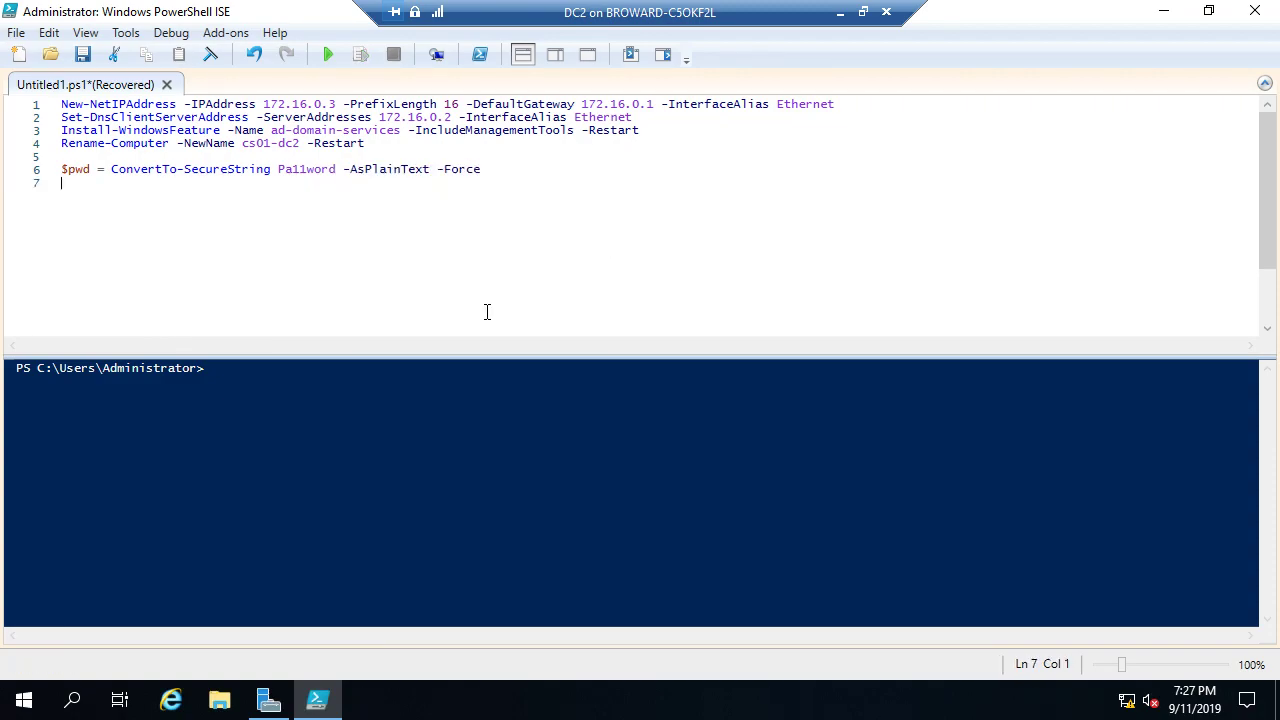
Step: Start line 7 with Install-ADDSDomainController -DomainName contoso.com
text(Install-)
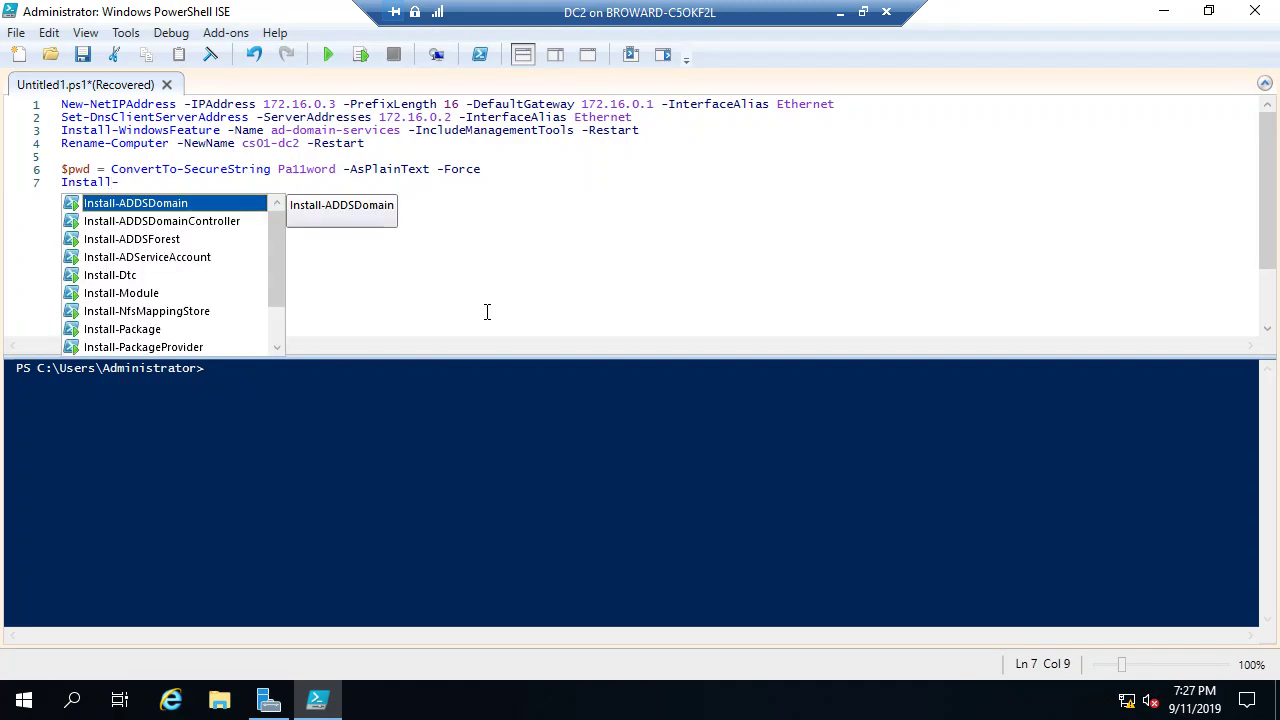
key(Down)
key(Tab)
text(-c)
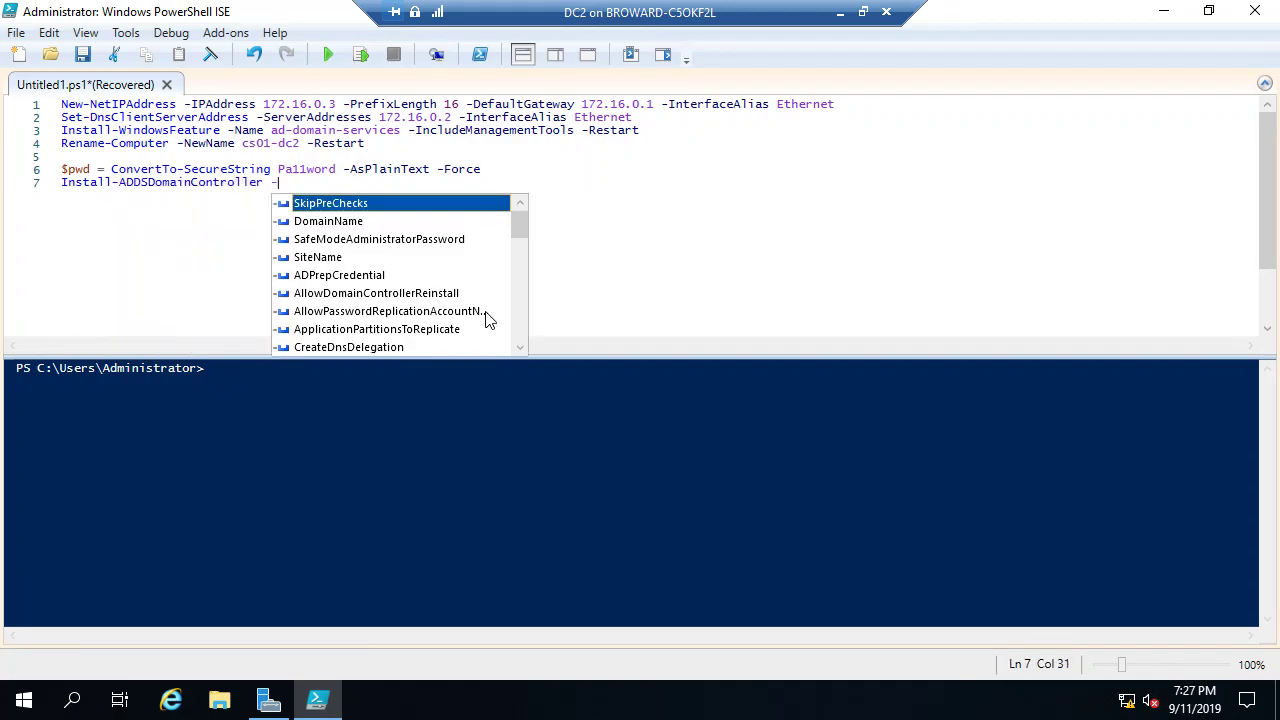
key(Tab)
key(BackSpace)
key(BackSpace)
key(BackSpace)
key(BackSpace)
key(BackSpace)
key(BackSpace)
key(BackSpace)
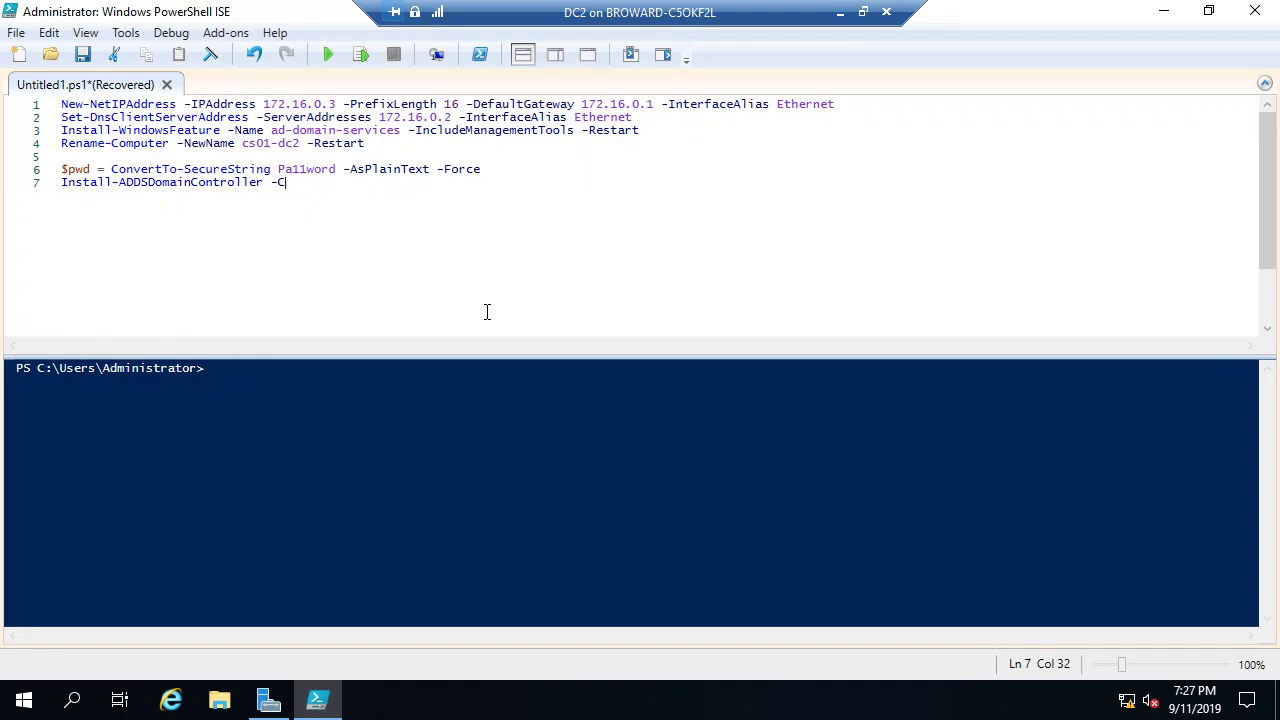
text(do)
key(Tab)
scroll(697, 296, up, 3)
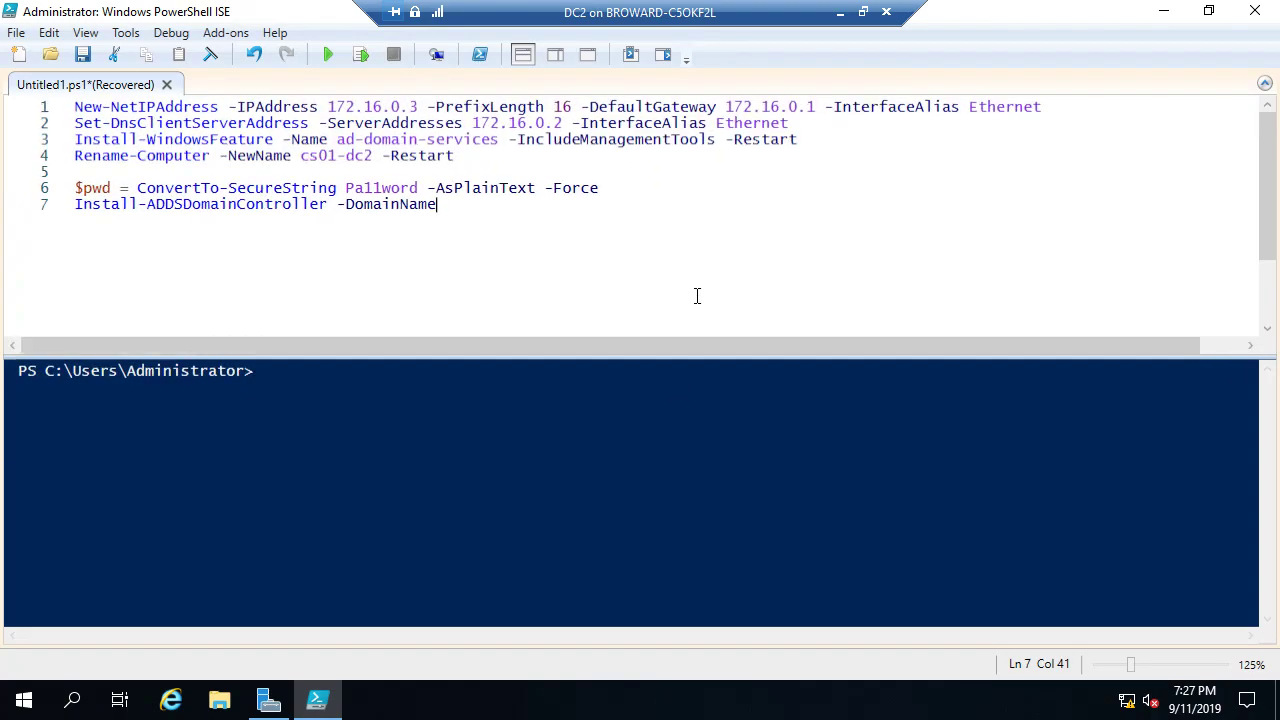
scroll(697, 296, up, 2)
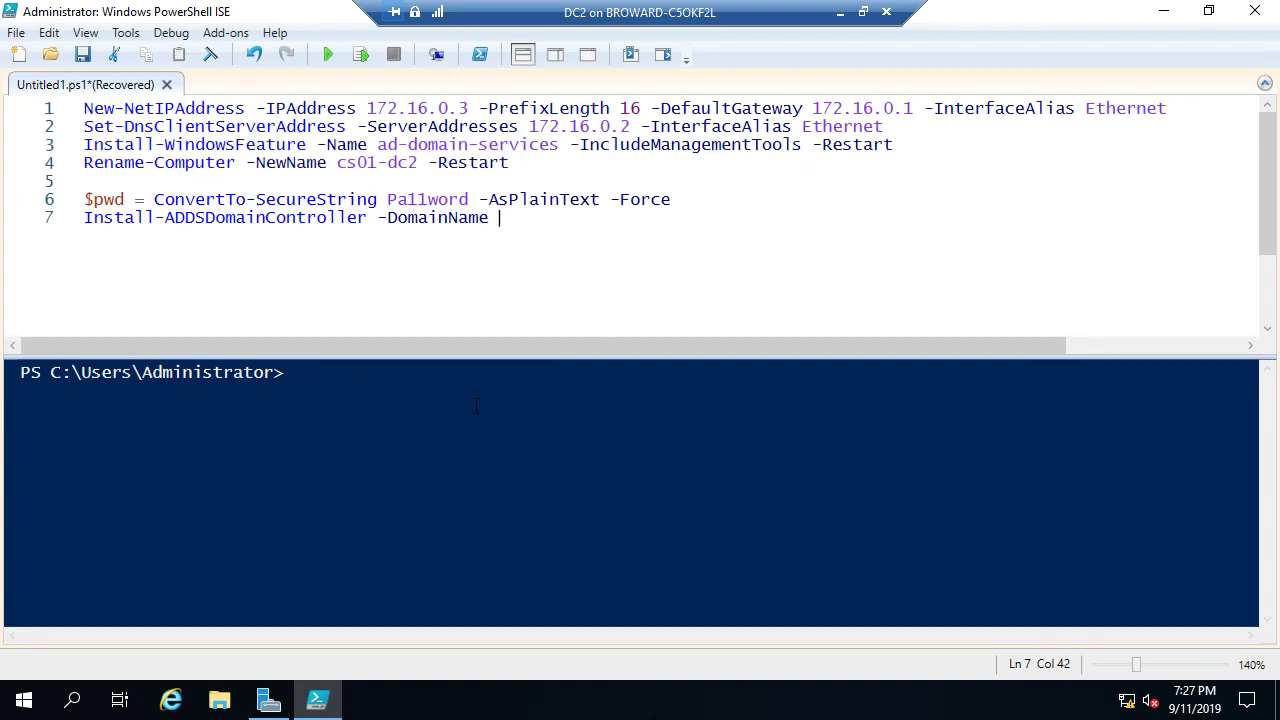
text(contoso.com =)
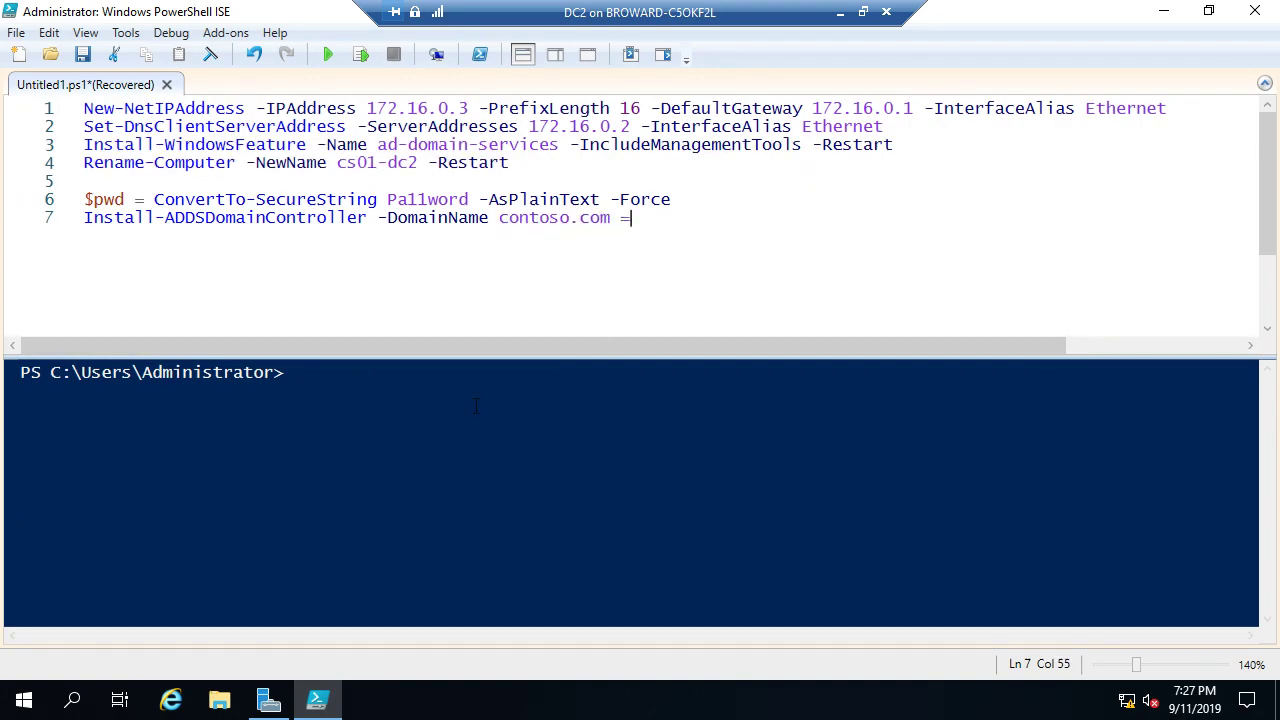
key(BackSpace)
Step: Add -SafeModeAdministratorPassword $pwd and -Credential (Get-Credential contoso\administrator) to line 7
text(-)
key(Down)
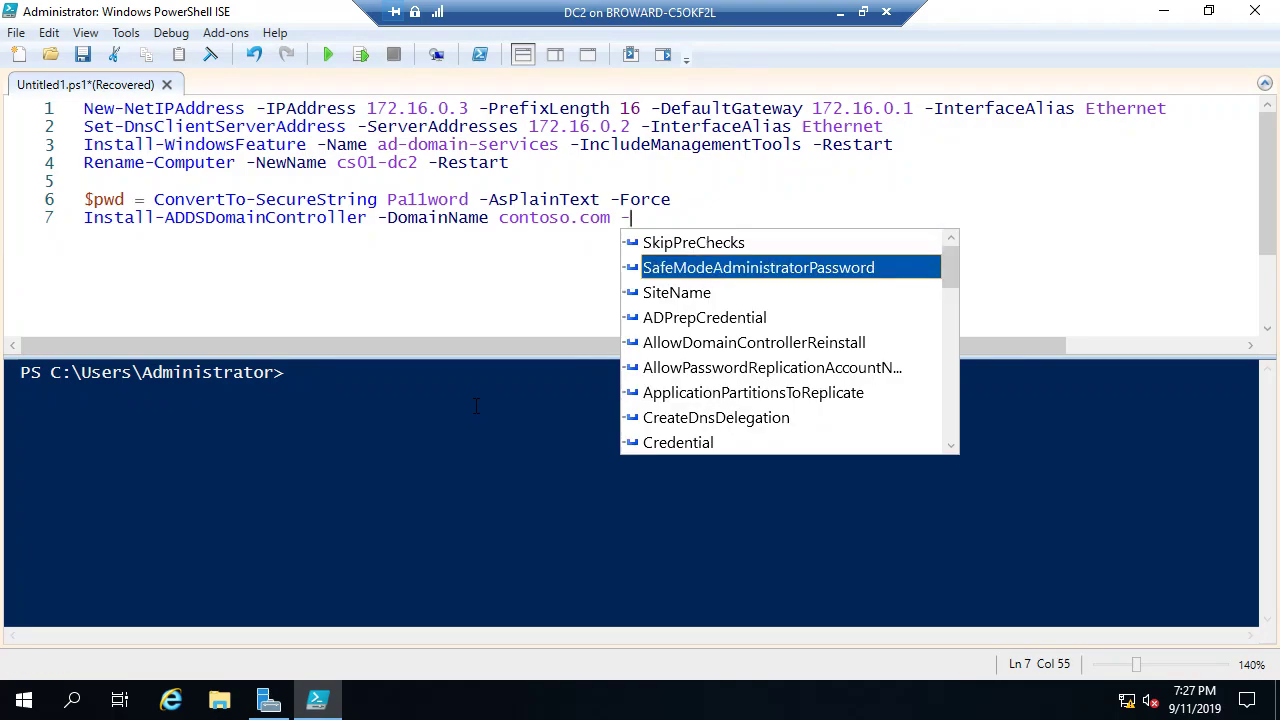
key(Tab)
text($)
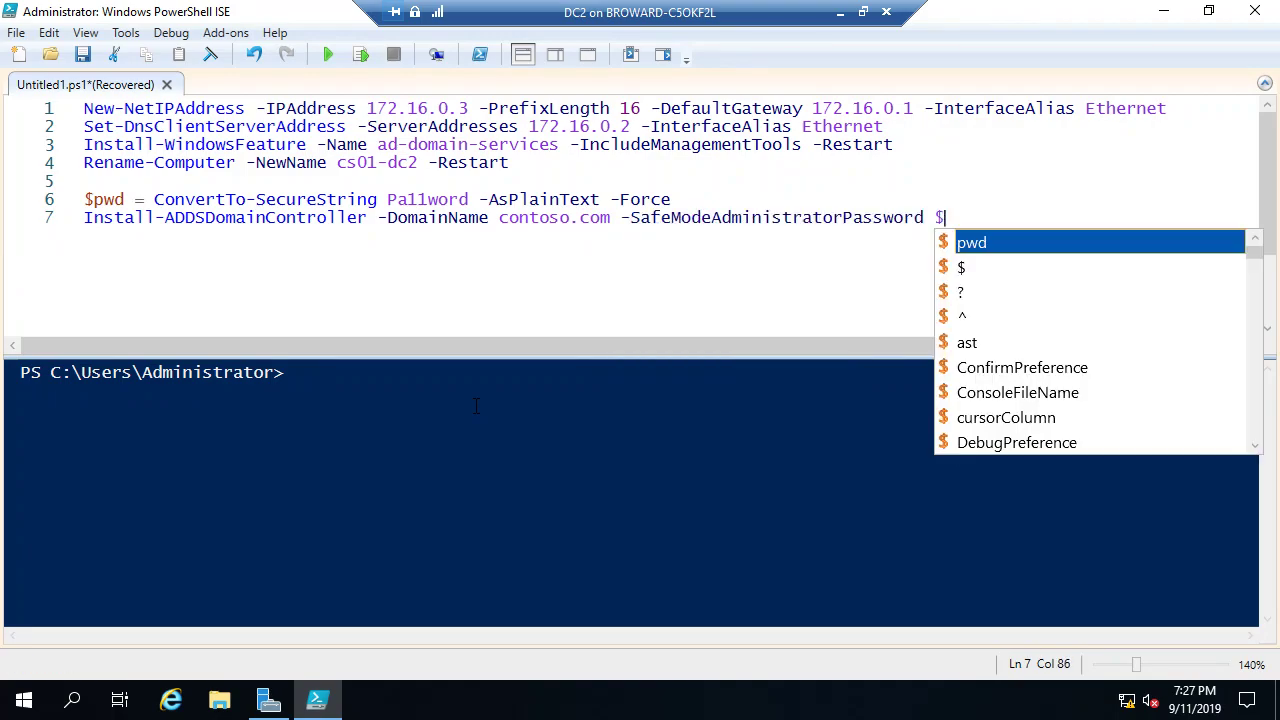
text(pwd -c)
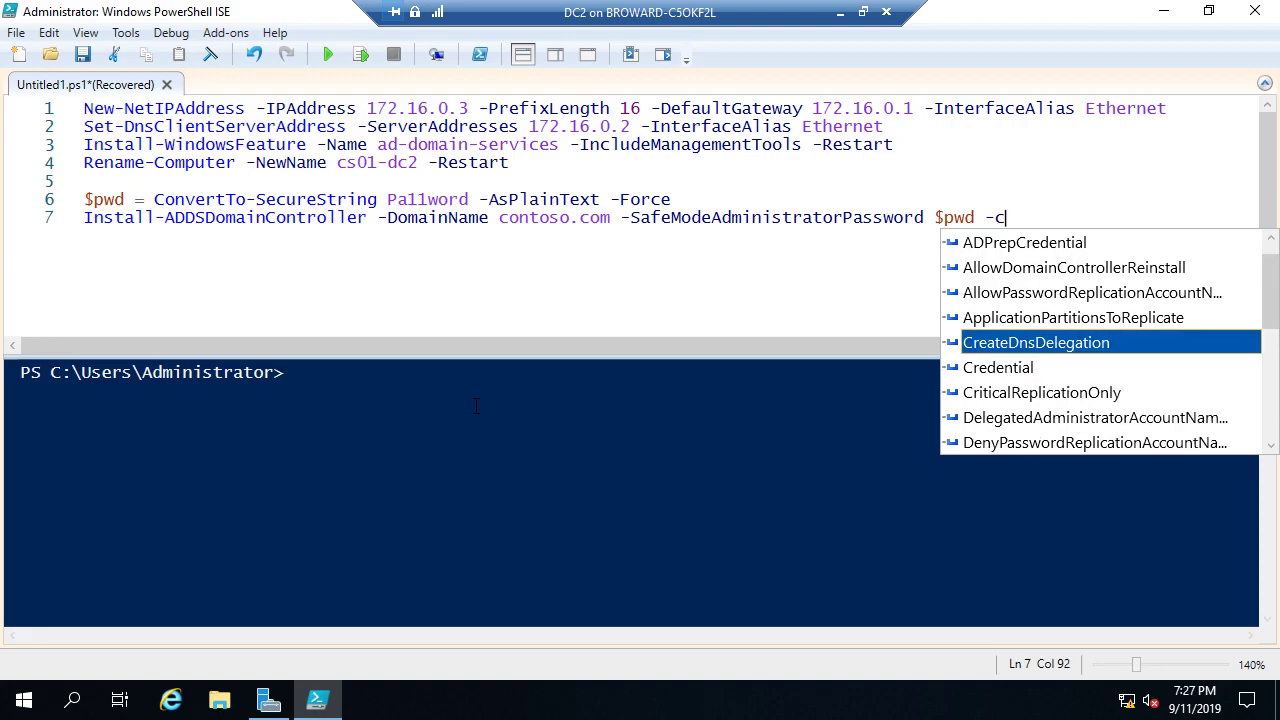
text(red)
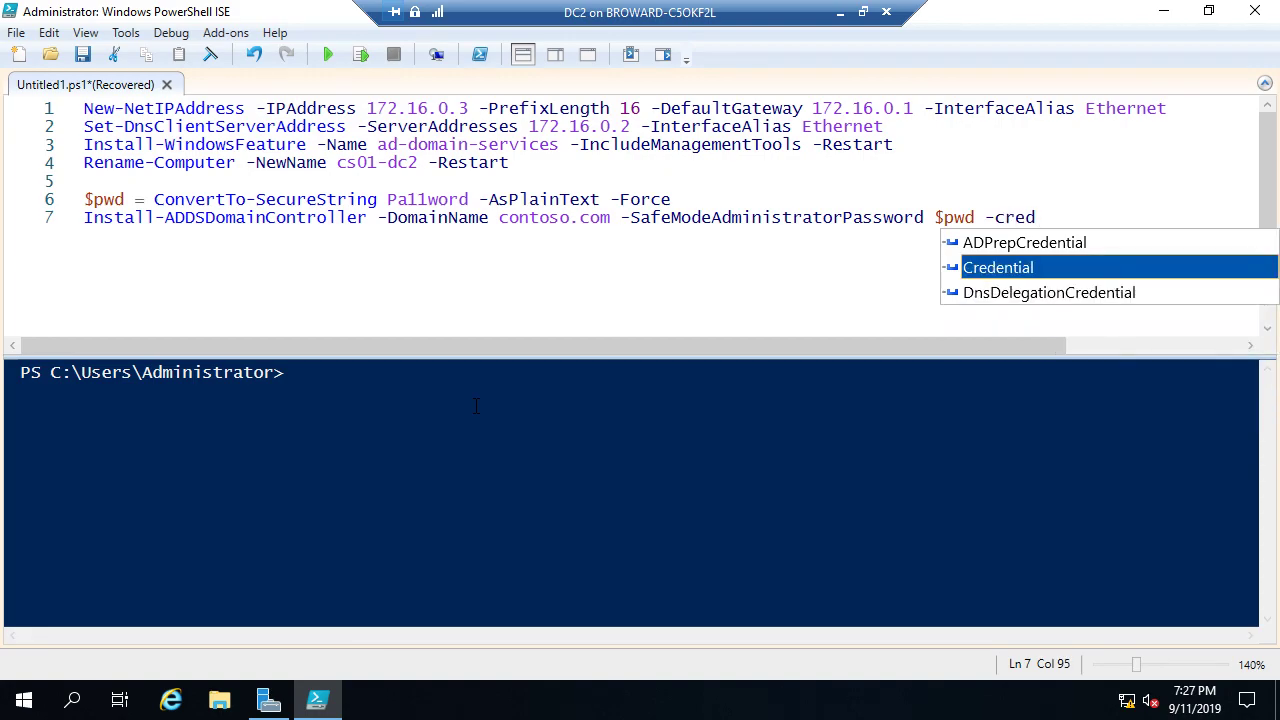
key(Tab)
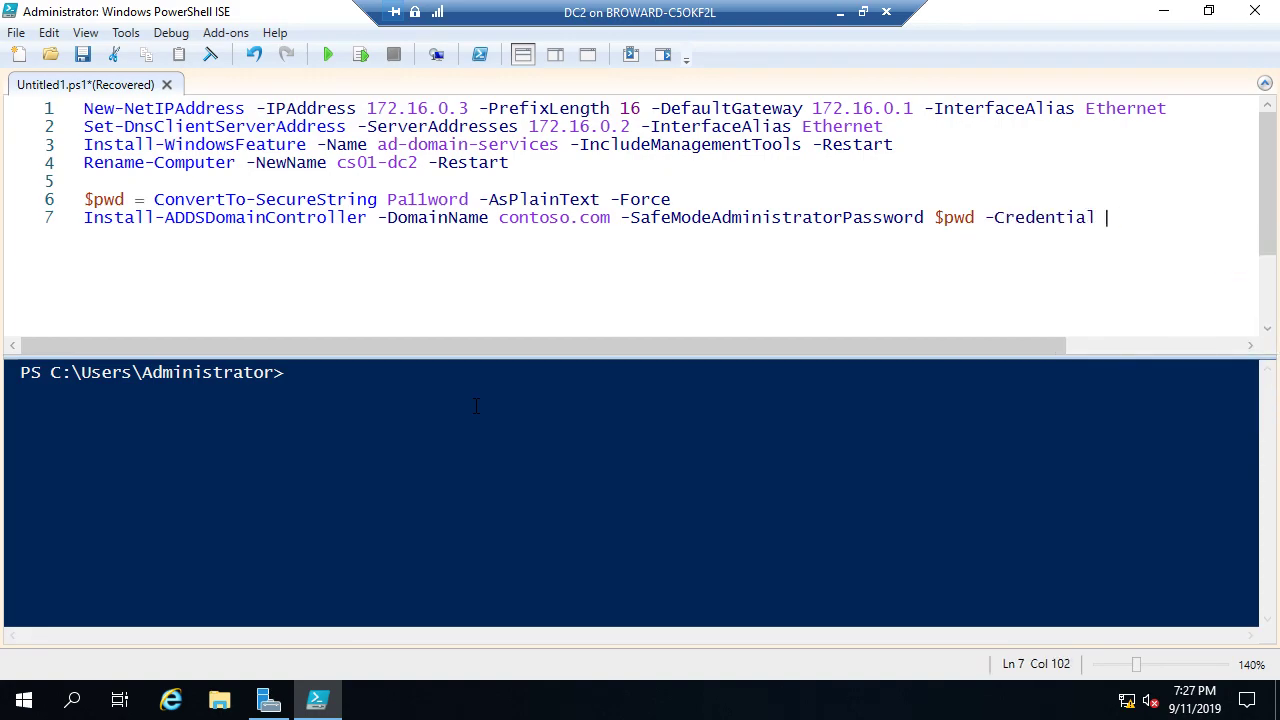
text((get-cre)
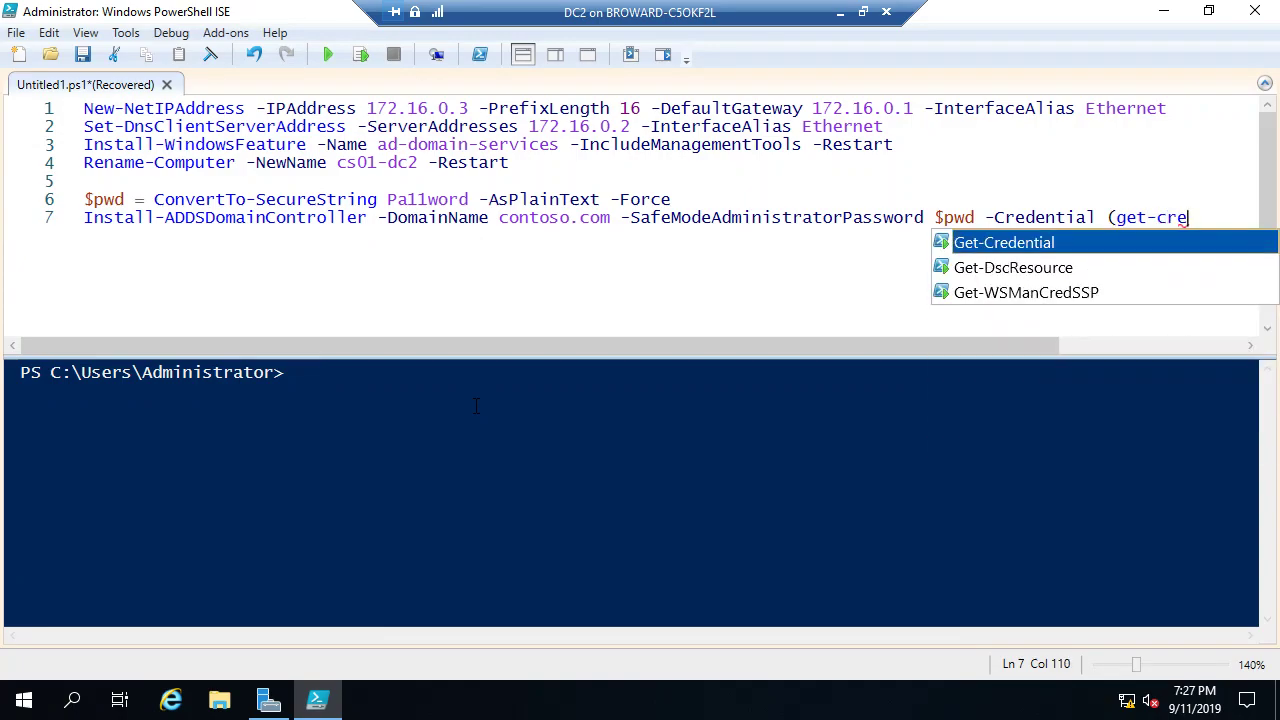
key(Tab)
text(co)
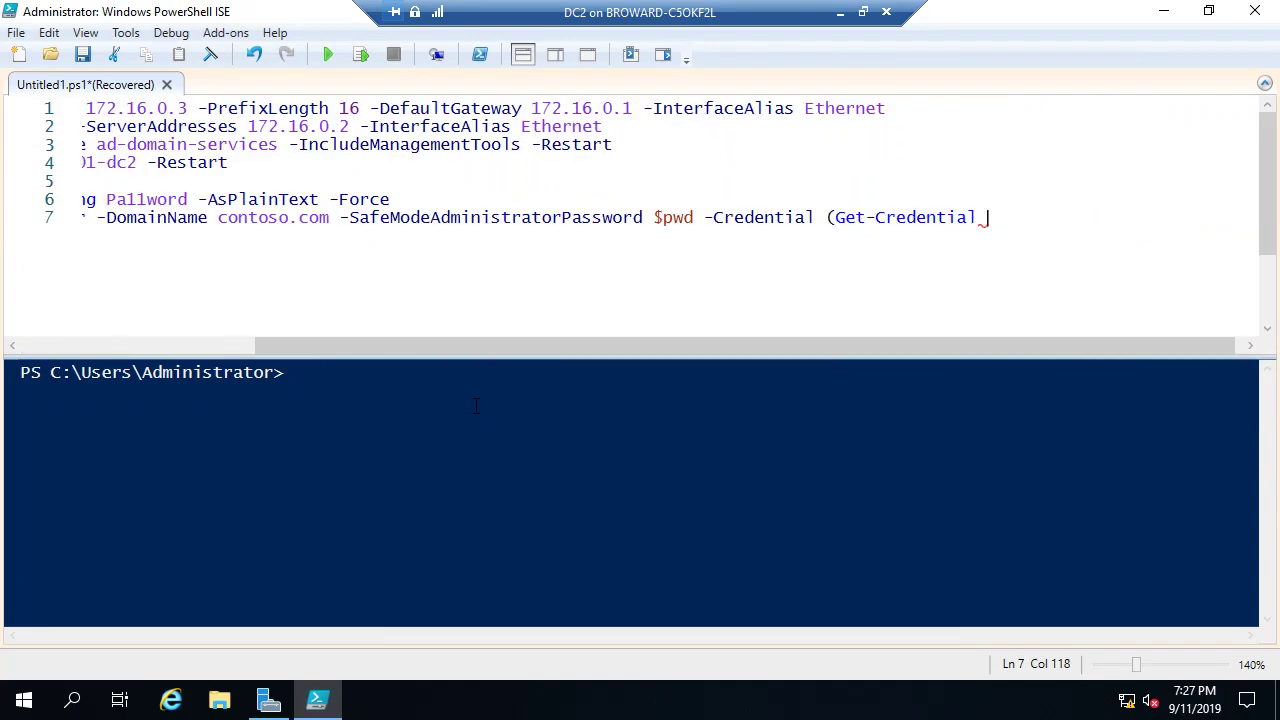
text(ntoso\adm)
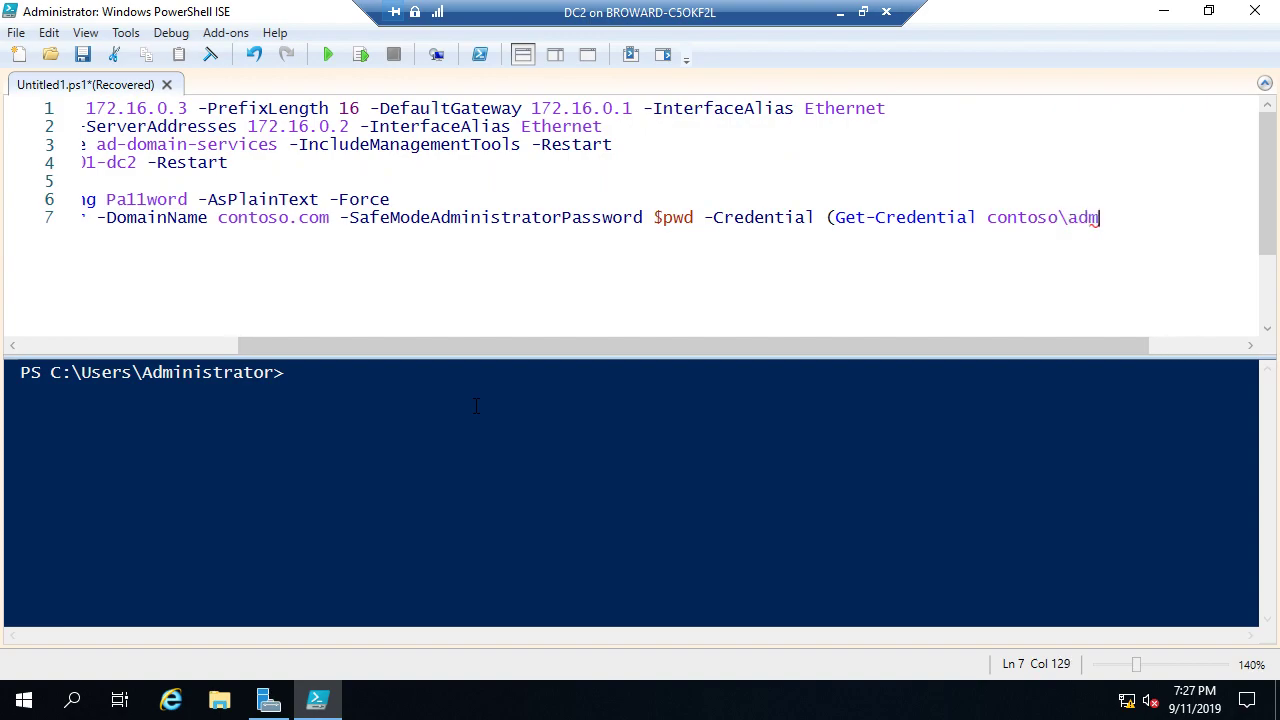
text(inistrator))
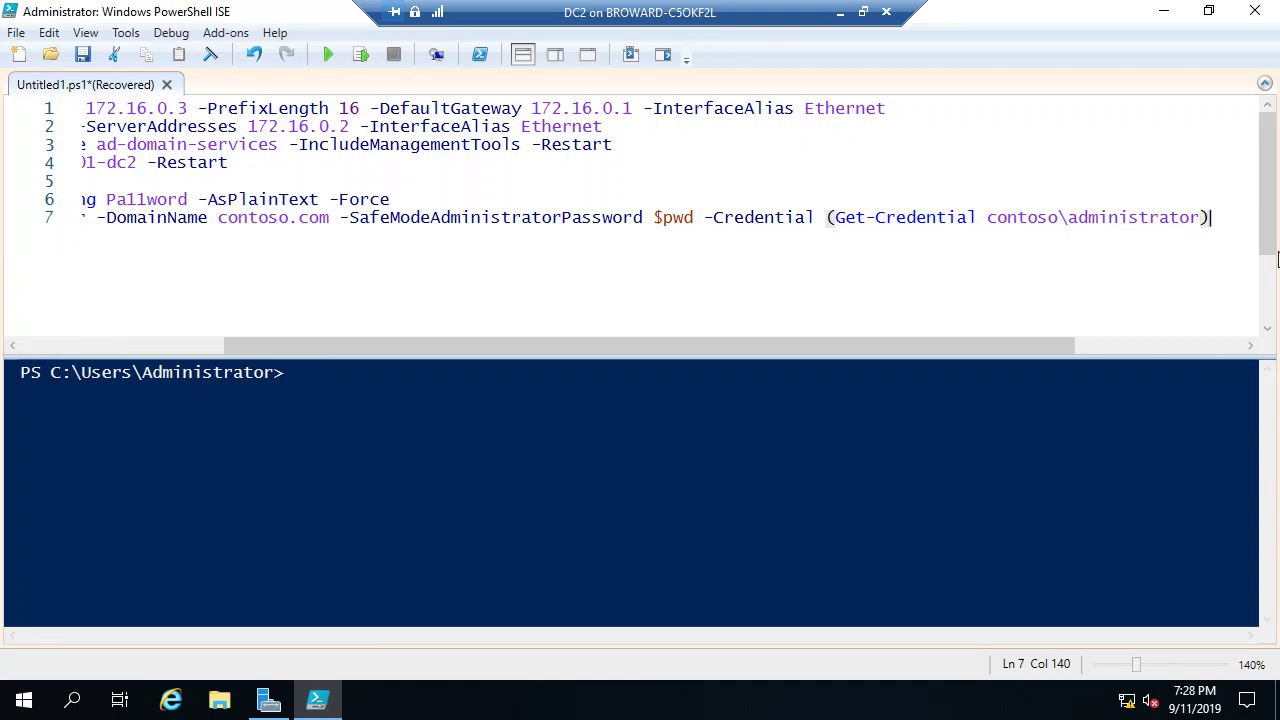
Step: Review the script, select lines 6 and 7, then leave the full-screen DC2 session
scroll(1074, 250, down, 1)
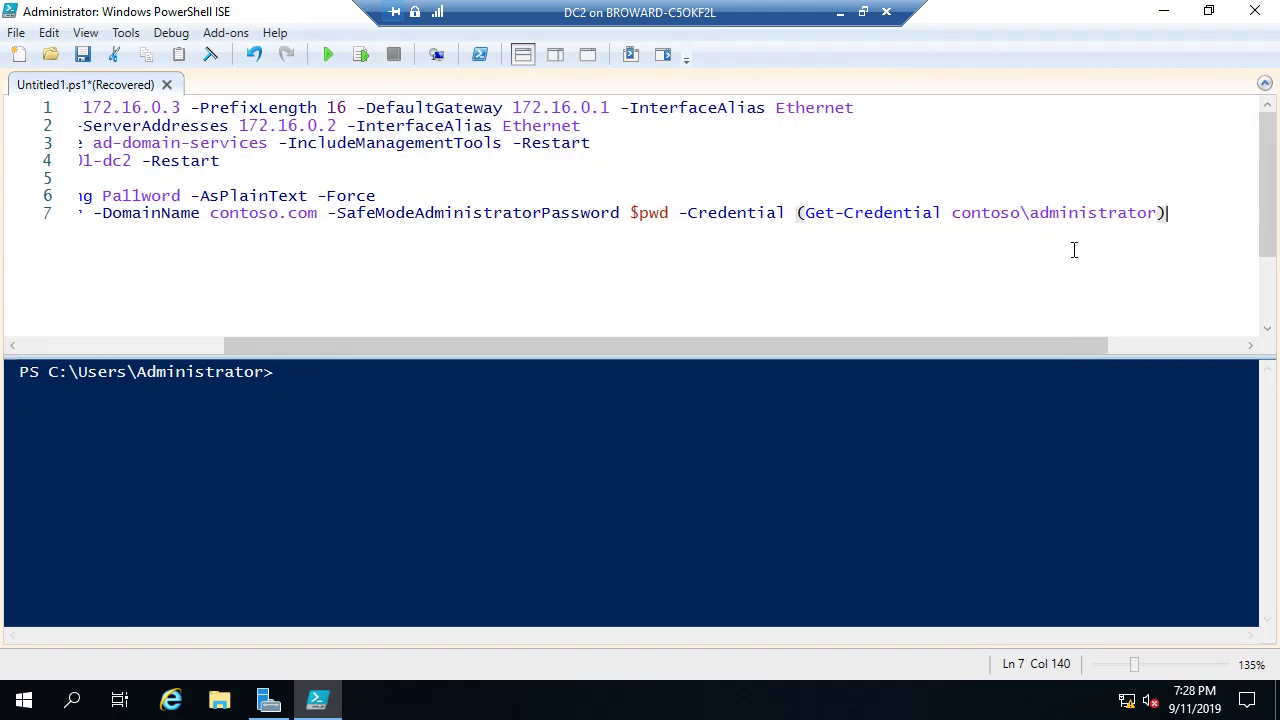
drag(957, 347, 714, 354)
scroll(839, 290, down, 2)
scroll(783, 287, down, 1)
scroll(783, 287, down, 1)
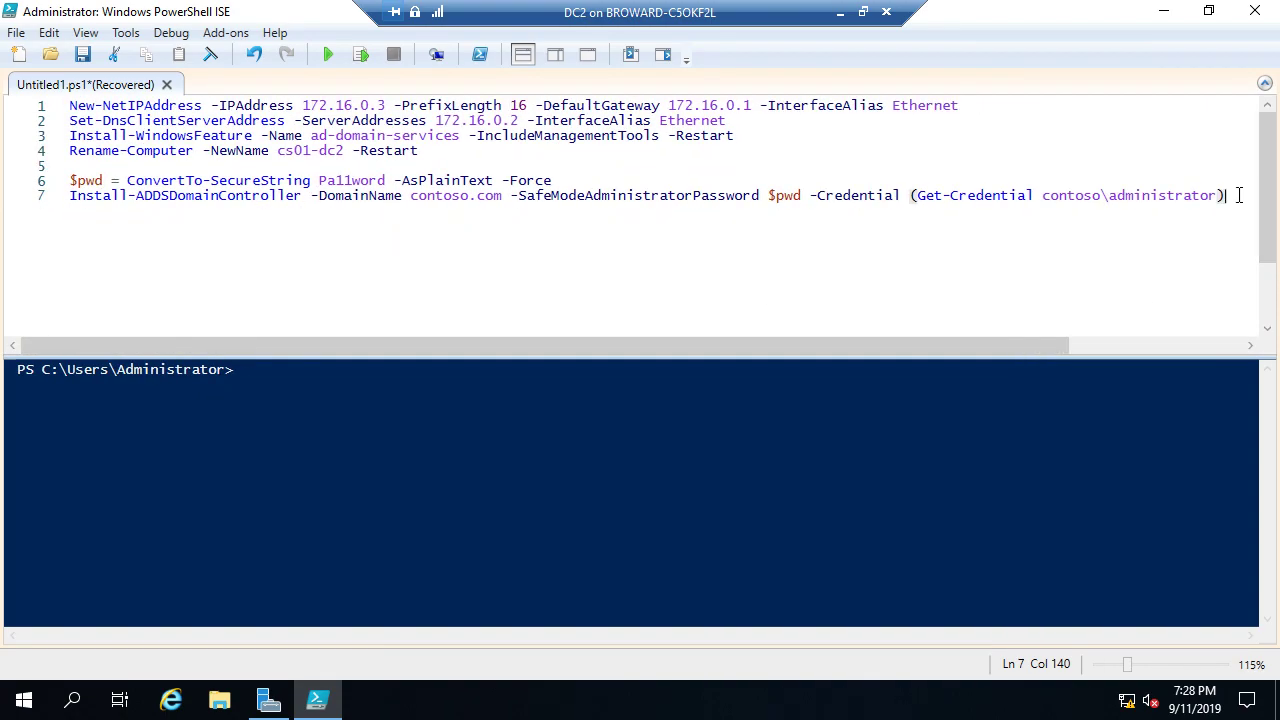
drag(1238, 195, 41, 180)
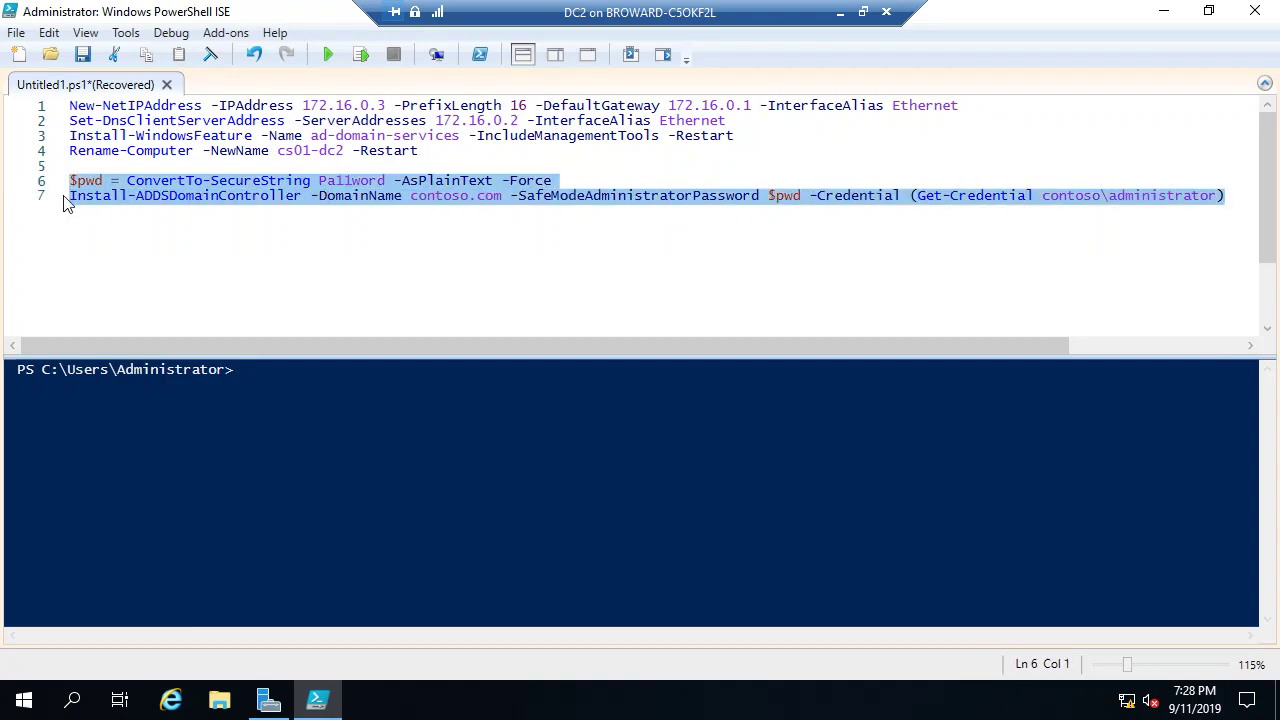
click(840, 12)
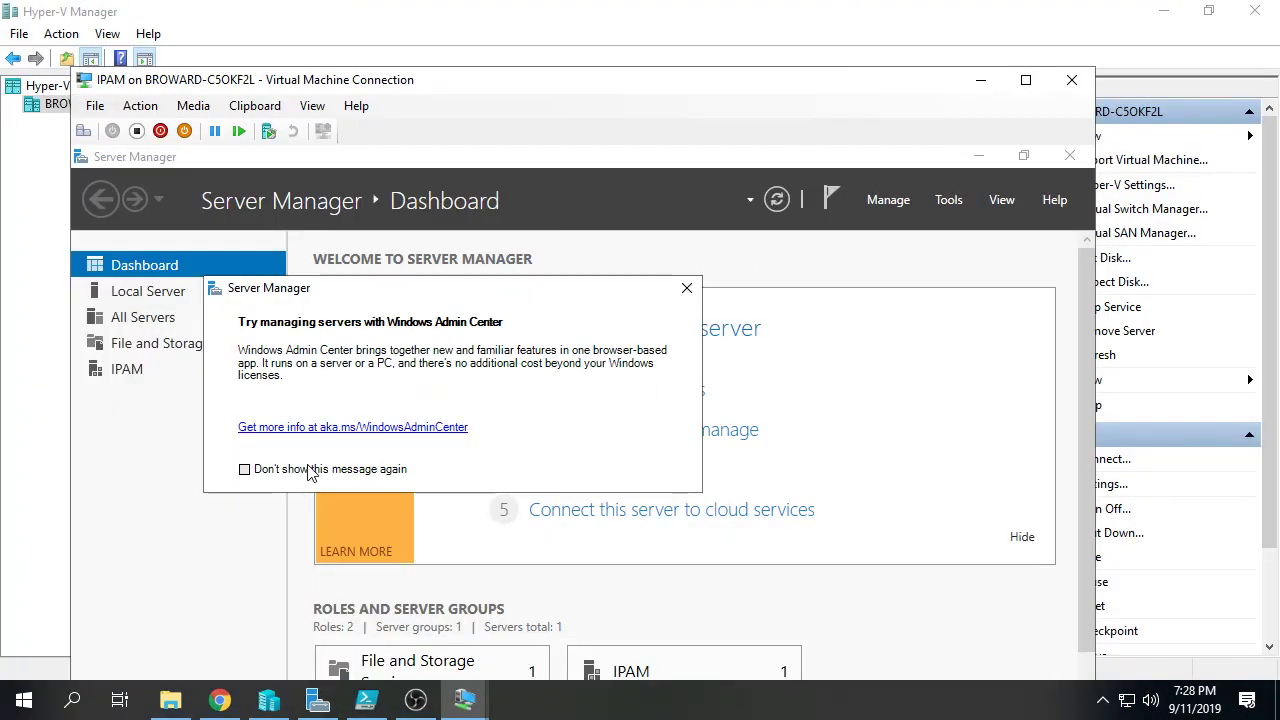
Step: Dismiss the Windows Admin Center notice and quick-start panel, view IPAM full screen, minimize Server Manager
click(309, 469)
click(686, 288)
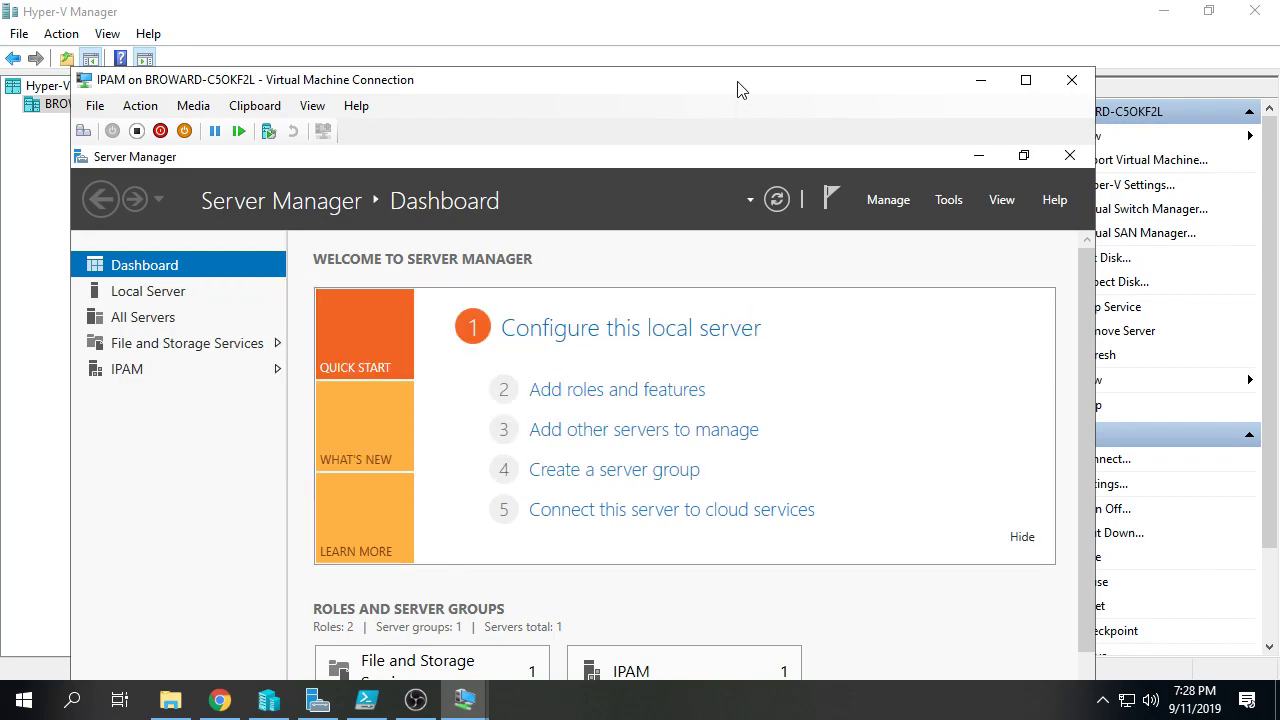
click(1020, 542)
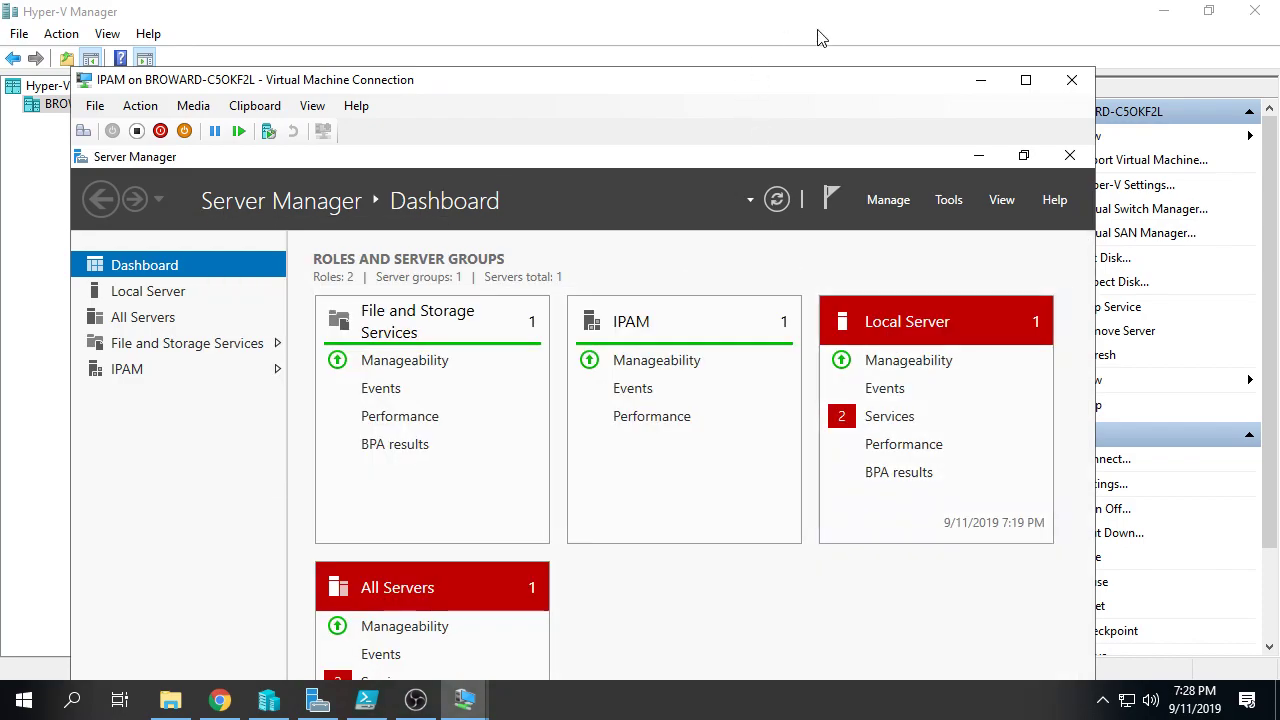
double_click(826, 80)
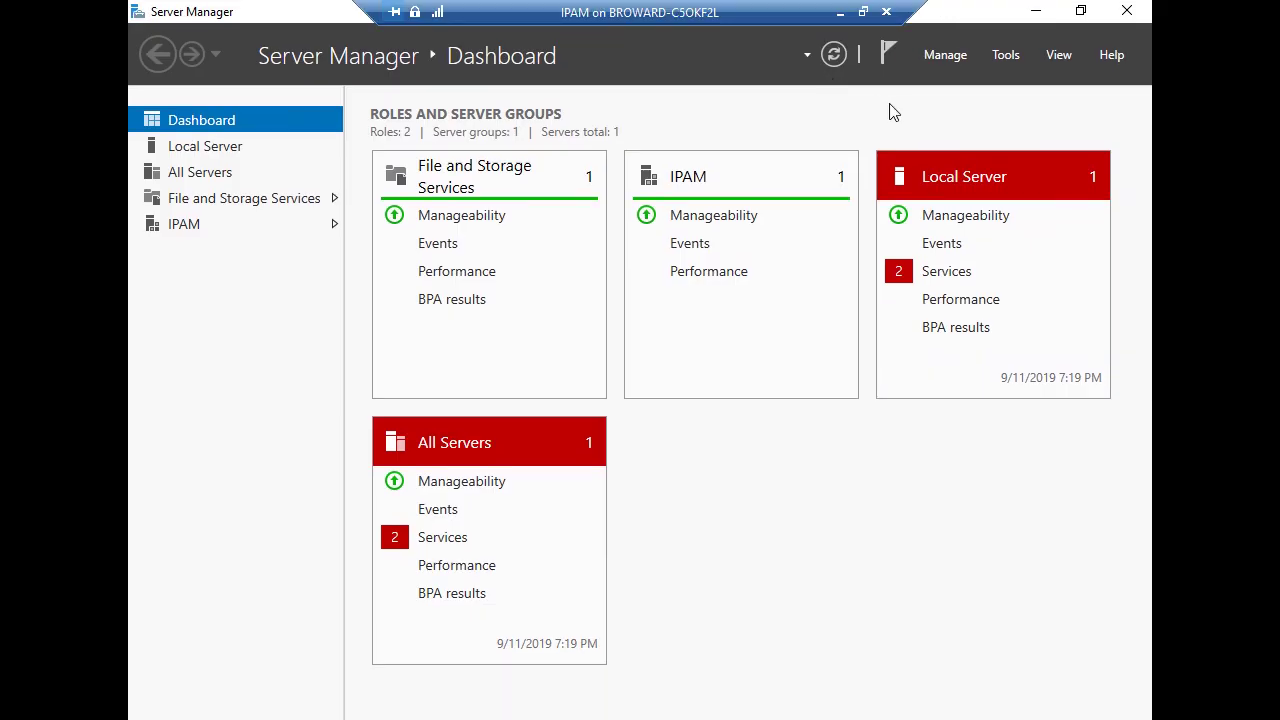
click(1036, 10)
Step: Set the IPAM display resolution to 1280 × 720, keep it, and return to the host
right_click(540, 287)
click(638, 463)
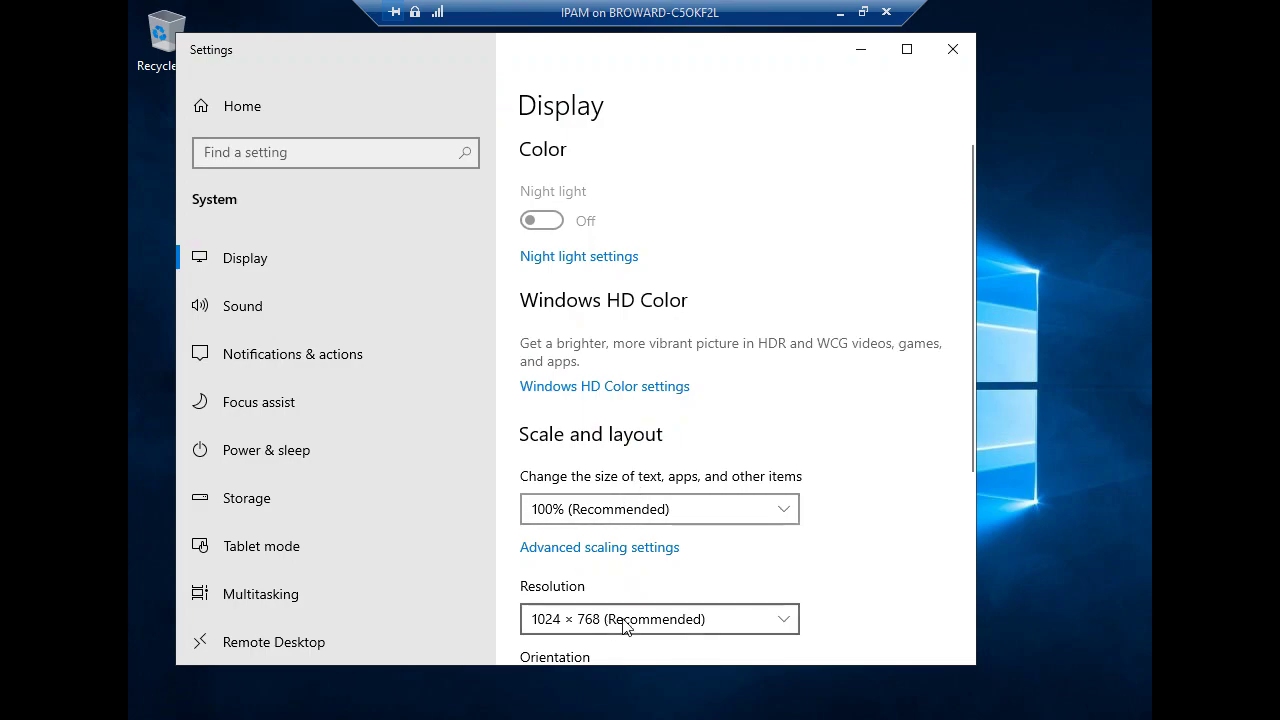
click(623, 625)
click(609, 555)
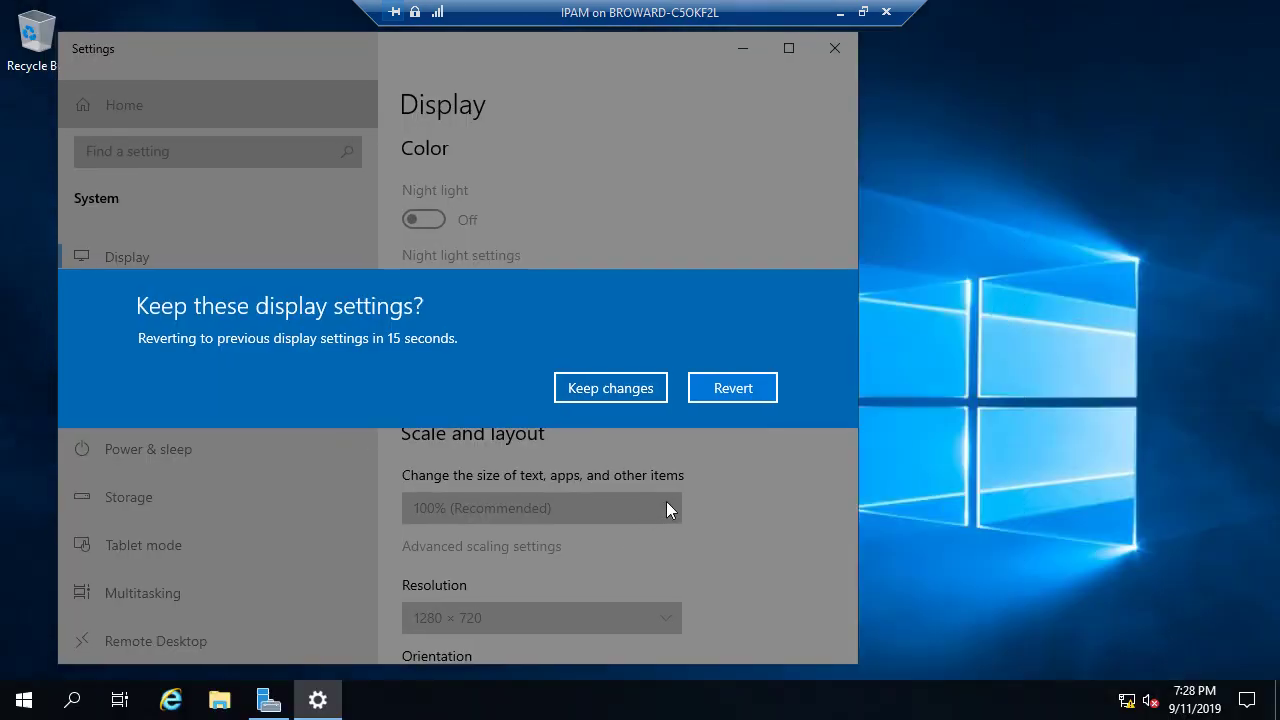
click(645, 389)
click(835, 48)
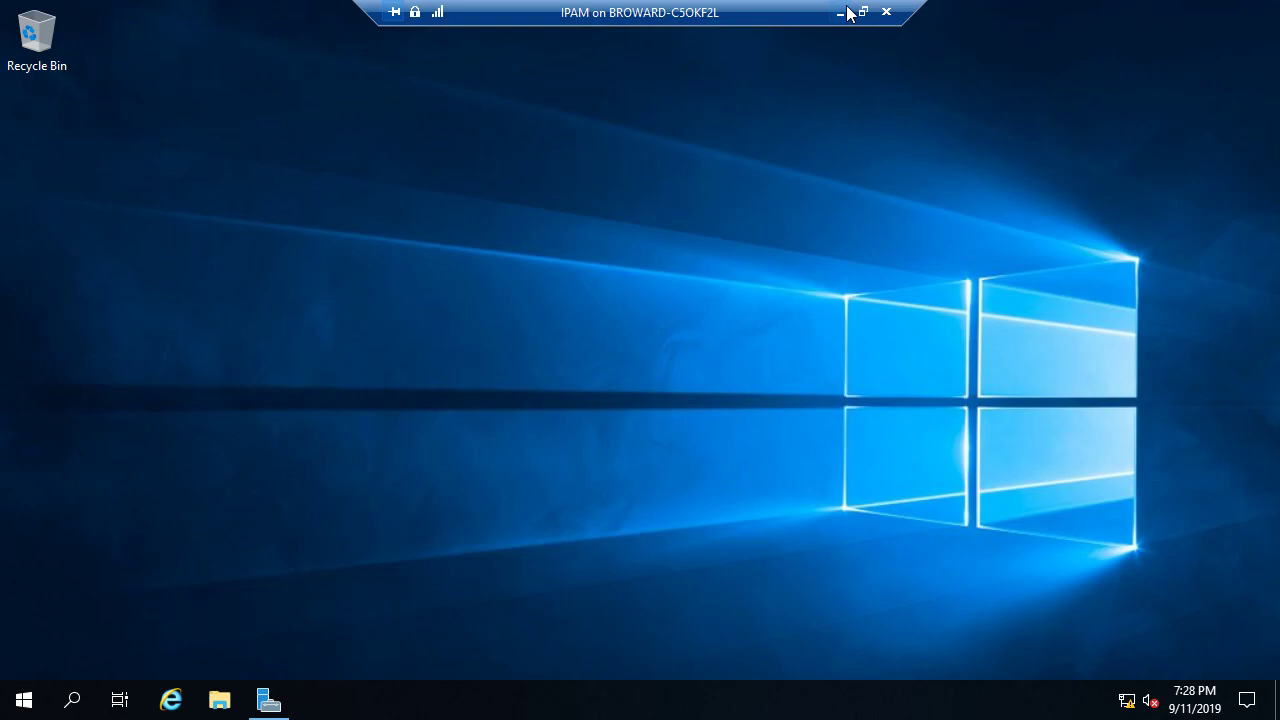
click(843, 12)
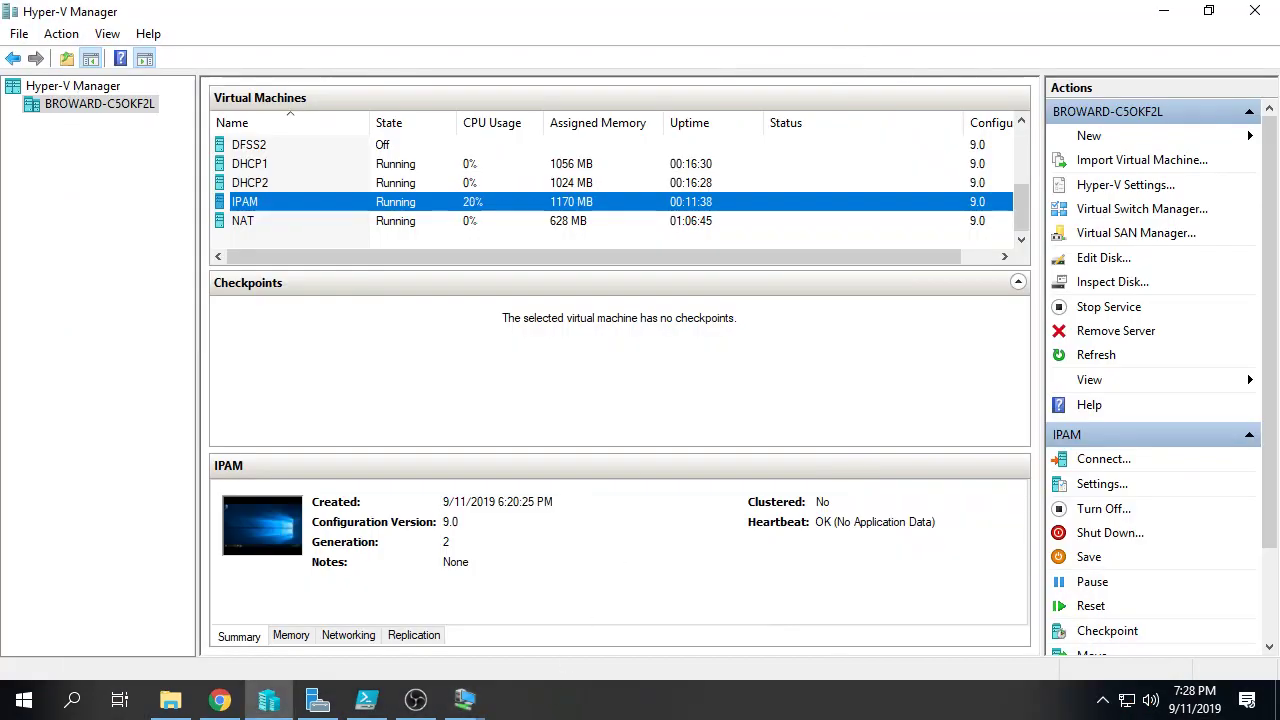
Step: Bring up the DHCP1 VM connection and sign in with the administrator password
click(455, 702)
click(546, 616)
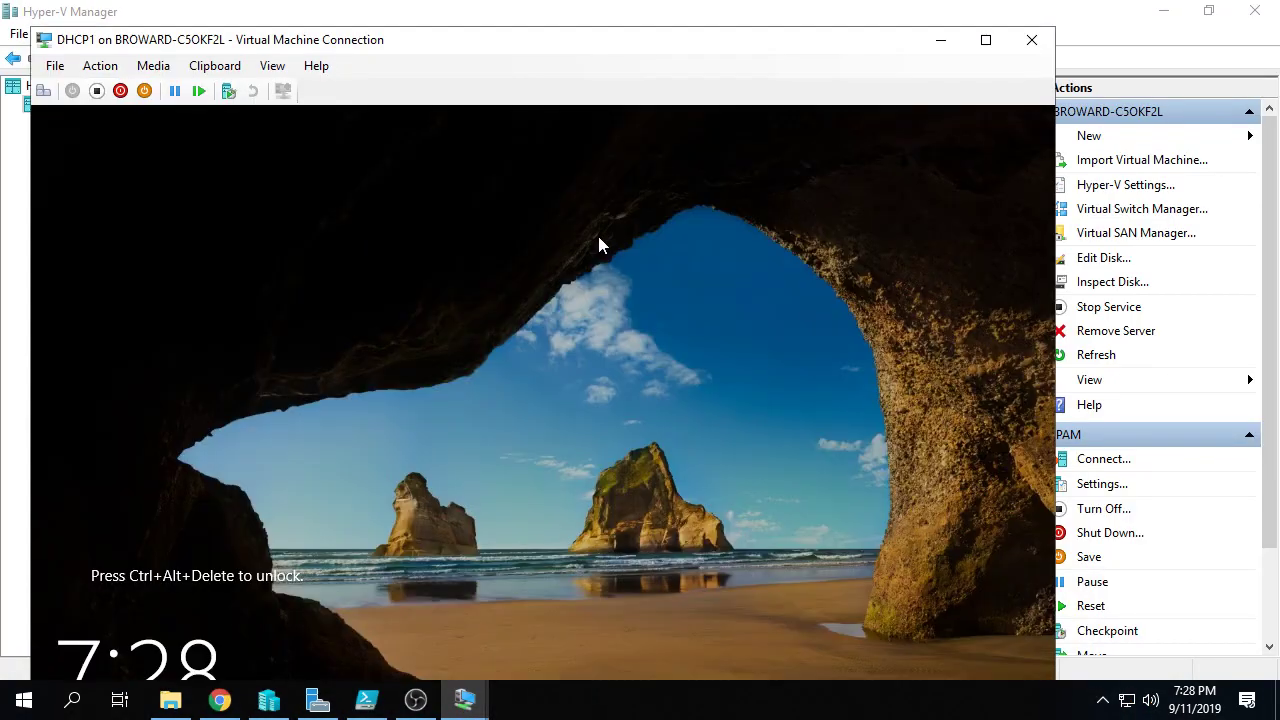
key(ctrl+alt+End)
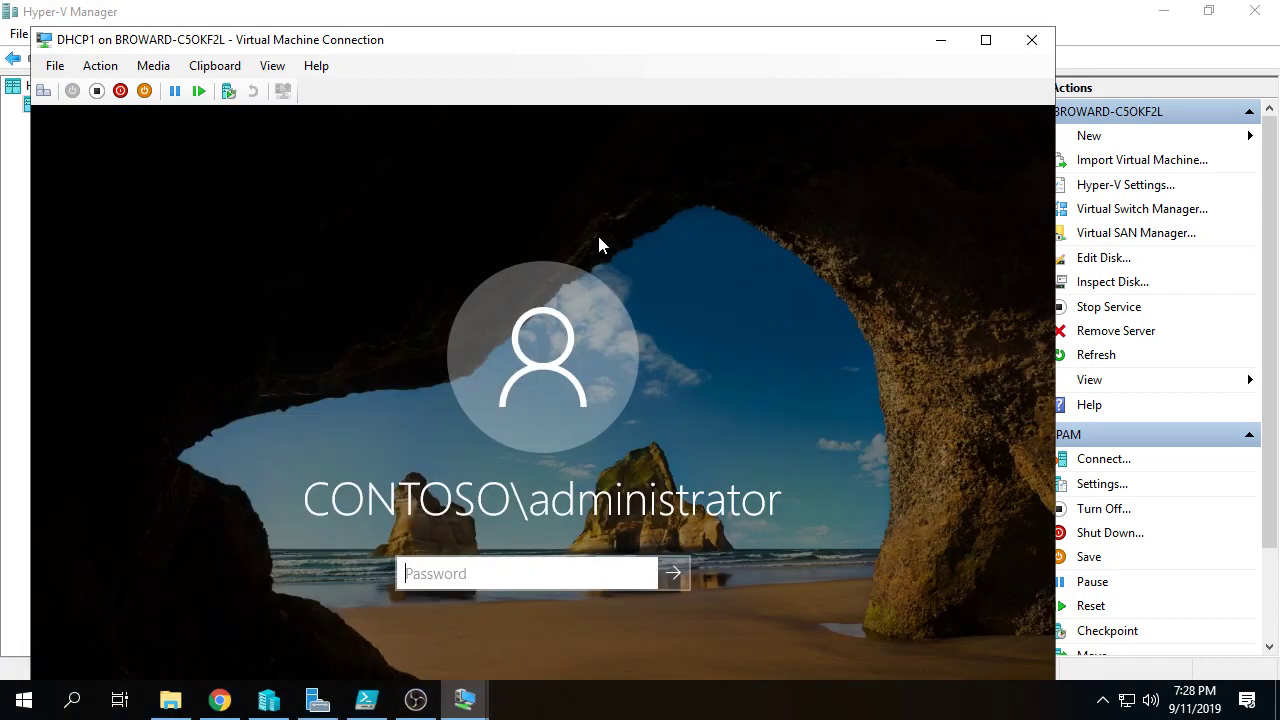
text(Pa55w.rd)
key(Return)
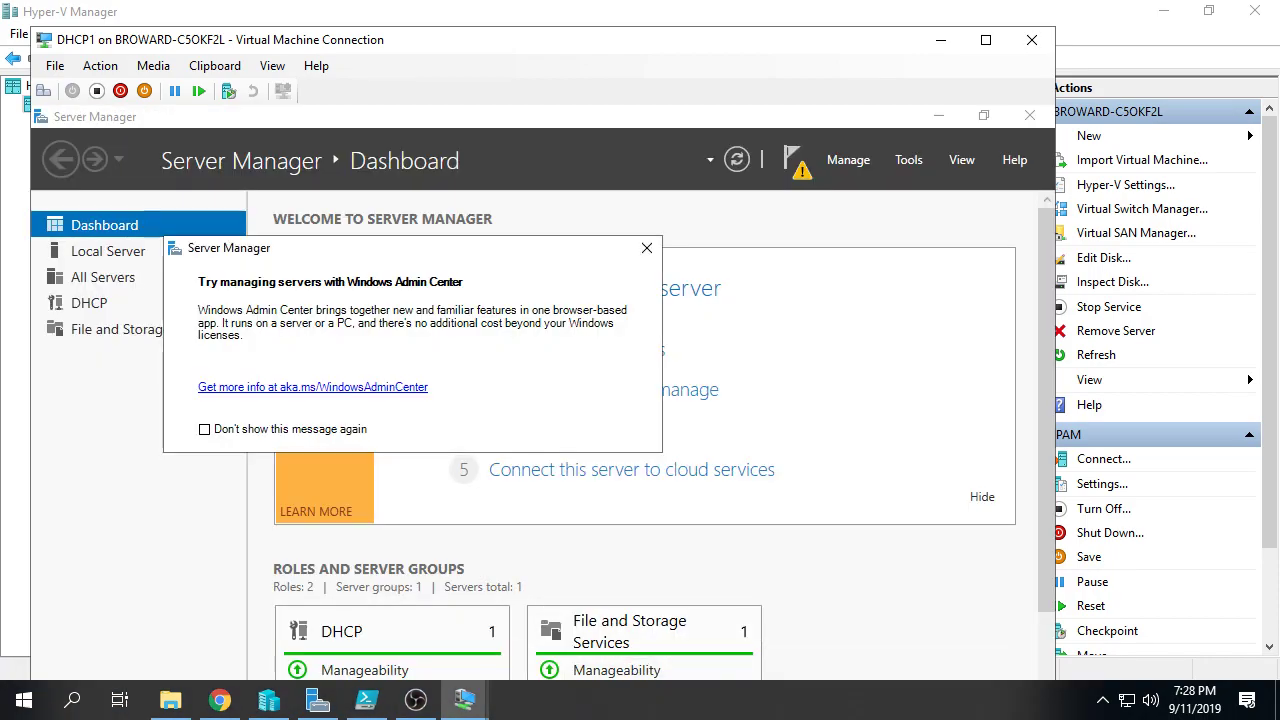
Step: Dismiss the Windows Admin Center notice, close Server Manager and open Display settings
click(300, 430)
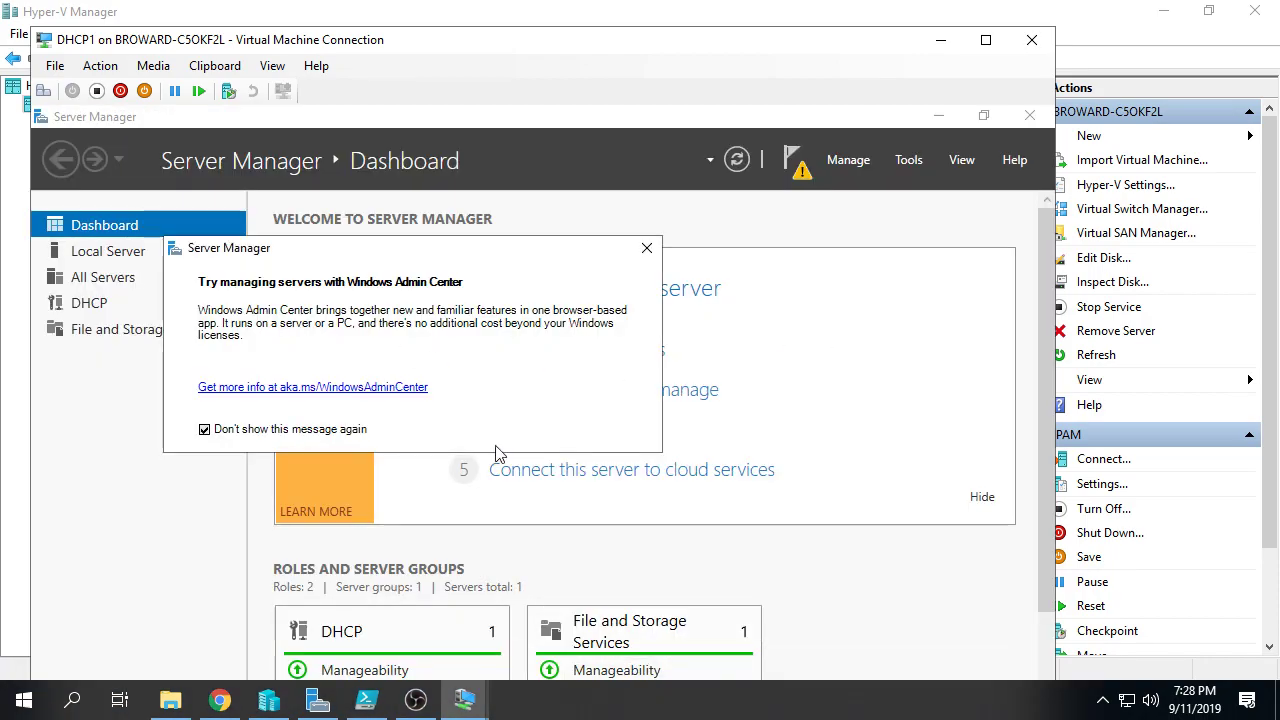
click(650, 252)
click(956, 117)
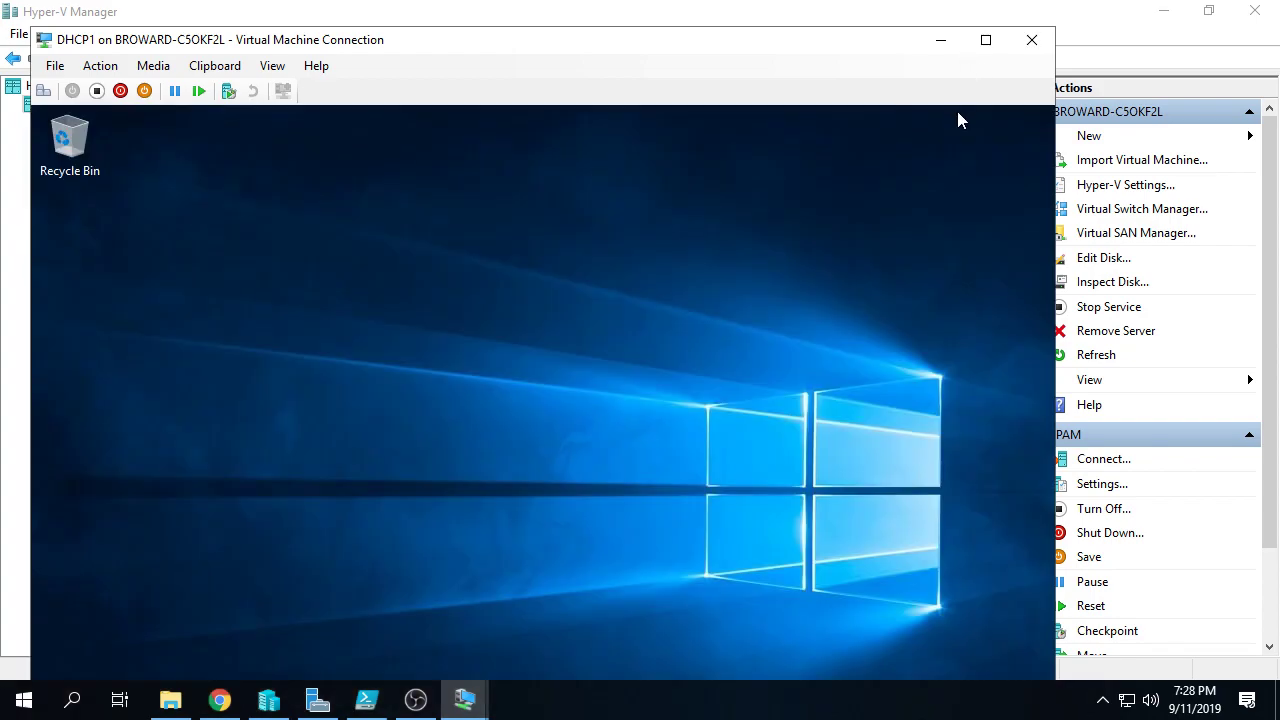
right_click(765, 228)
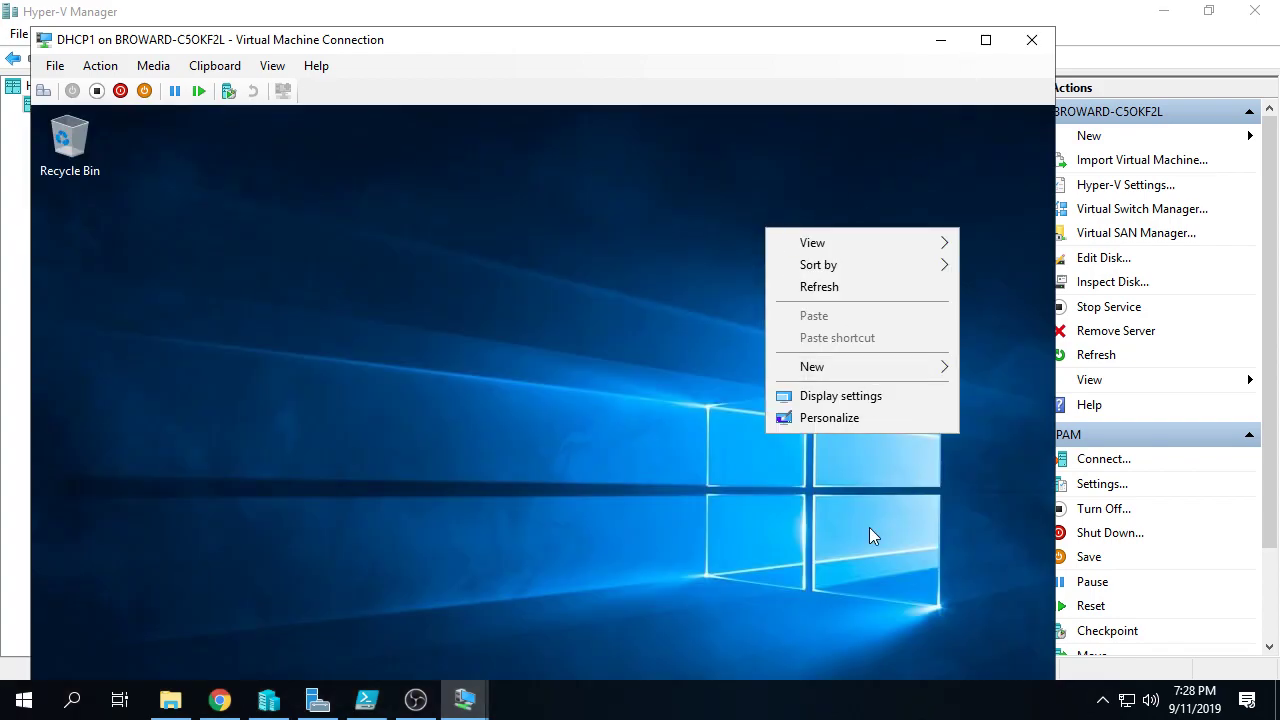
click(872, 392)
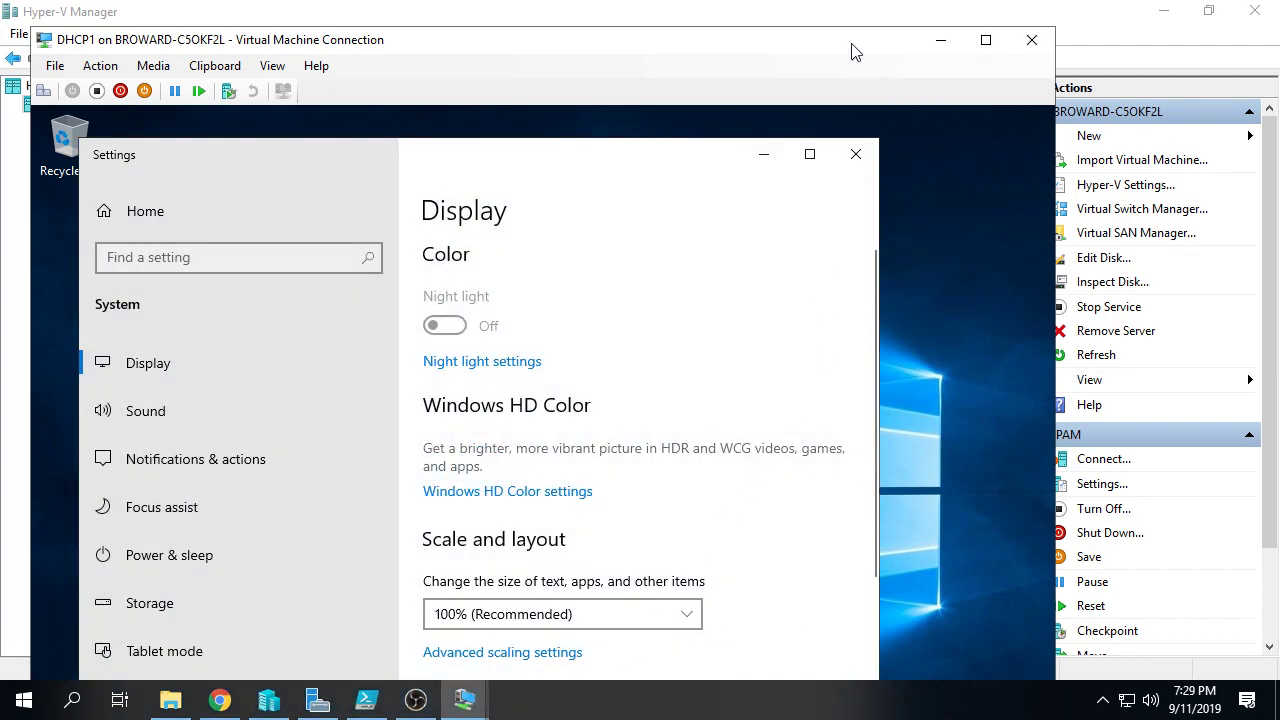
Step: View DHCP1 full screen and set its resolution to 1280 × 720 after reverting 1280 × 800
double_click(853, 46)
click(651, 619)
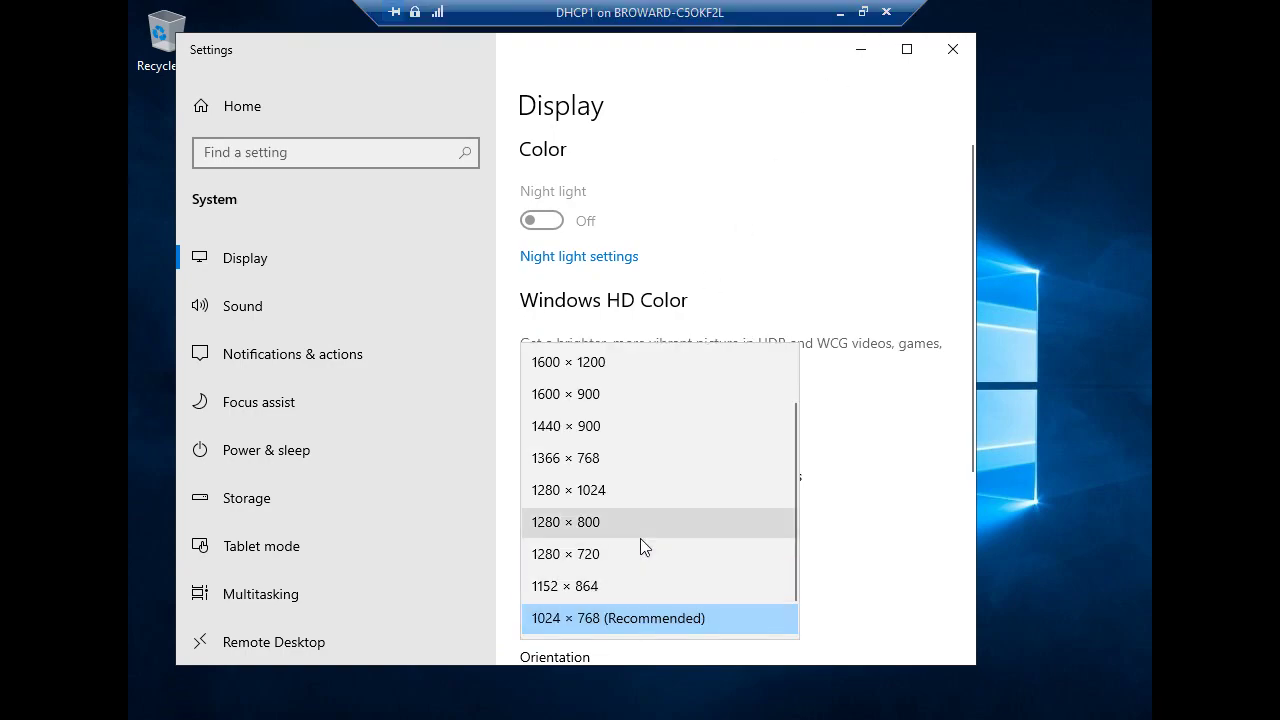
click(643, 530)
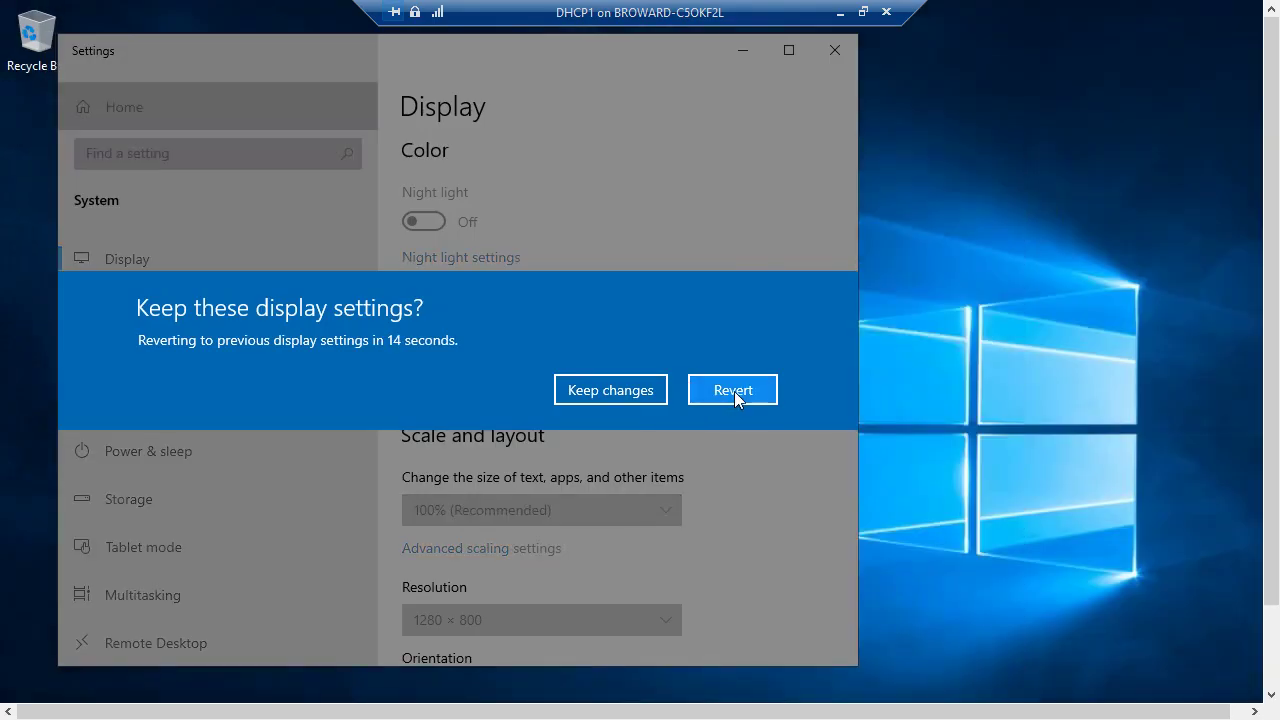
click(735, 390)
click(664, 614)
click(644, 550)
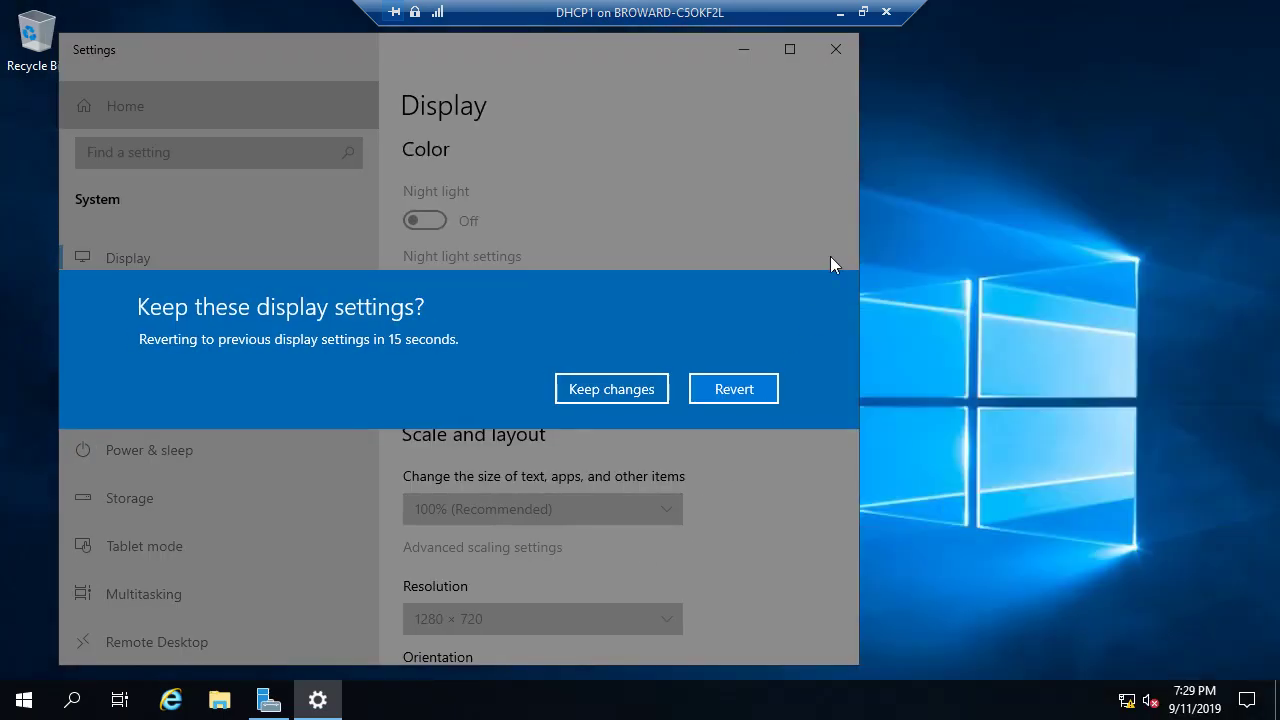
click(611, 389)
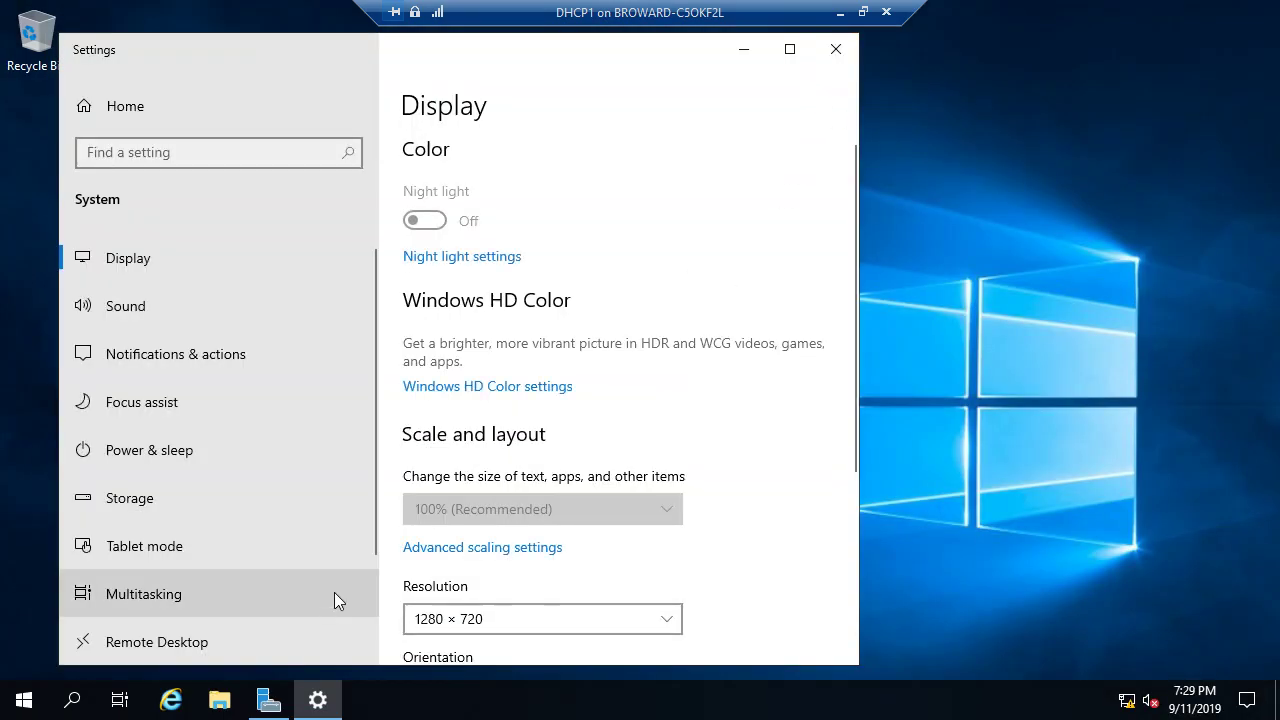
click(836, 49)
Step: Open the DHCP console from Server Manager Tools, maximize it and expand cs01-dhcp1.contoso.com
click(268, 700)
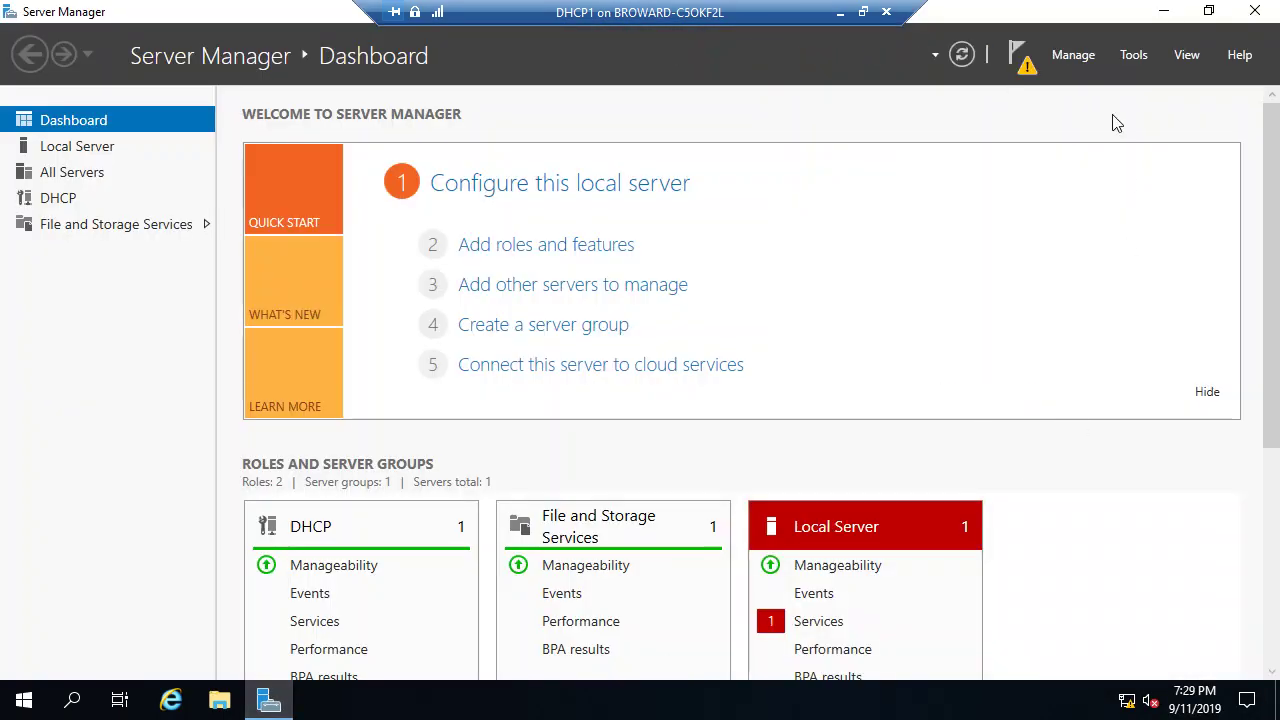
click(1133, 58)
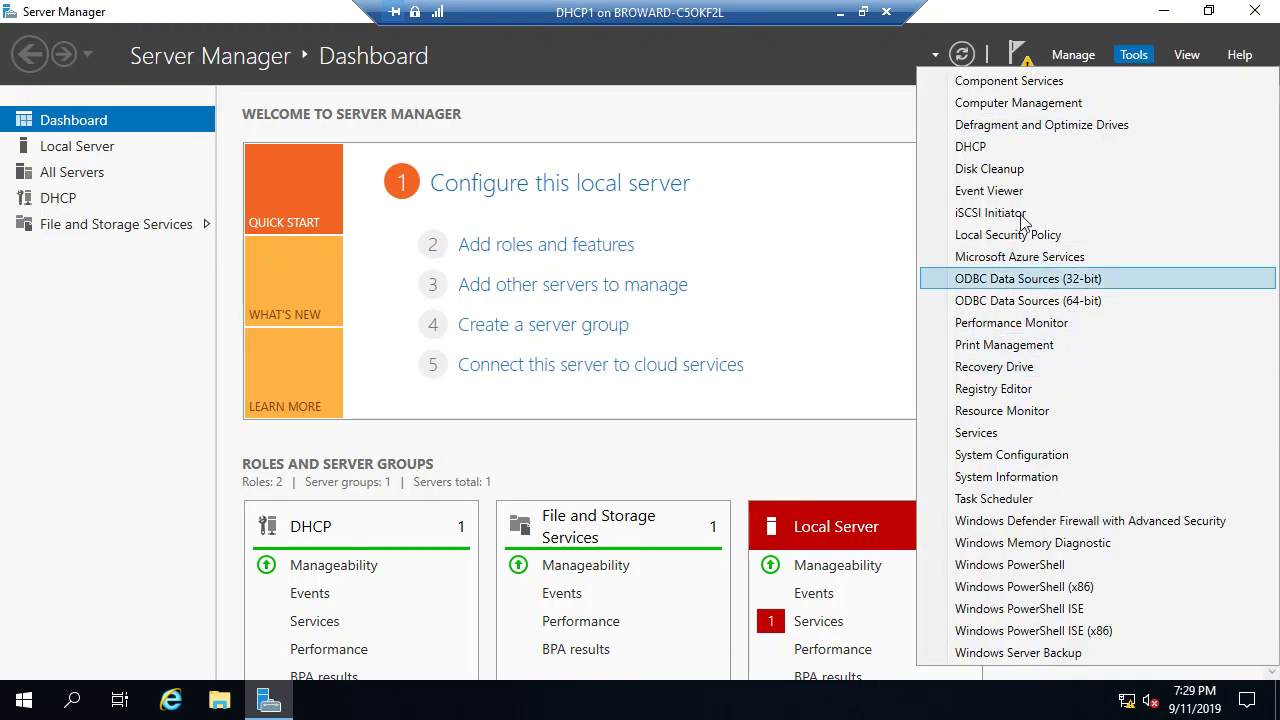
click(1022, 147)
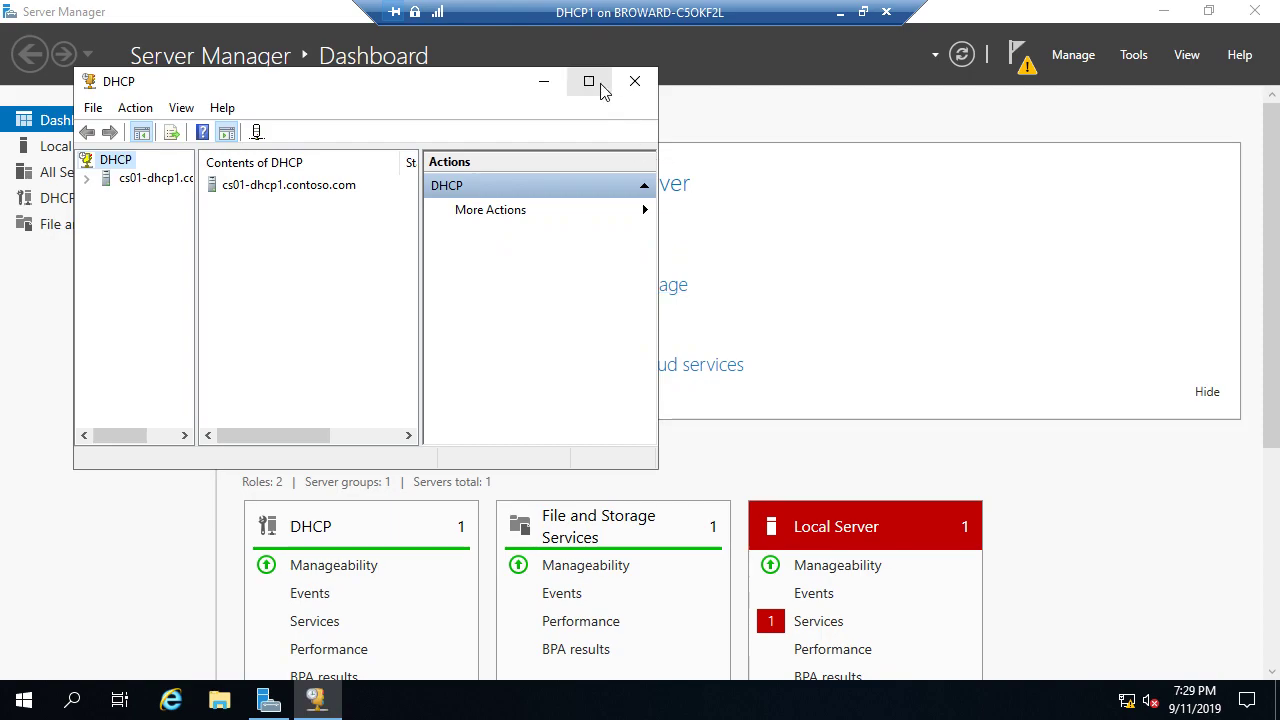
click(589, 81)
click(12, 104)
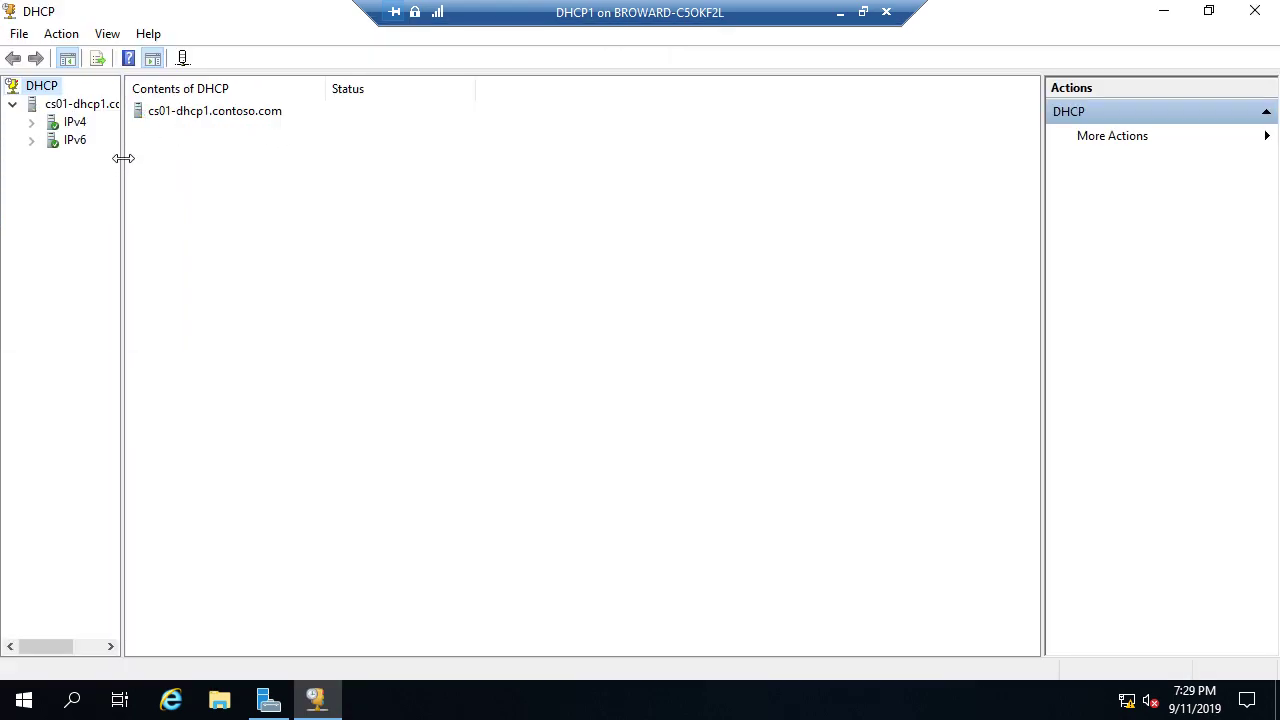
drag(124, 157, 412, 214)
Step: Inspect the 172.16.0.0 scope's options, address pool and leases, then minimize the session
click(31, 122)
double_click(97, 140)
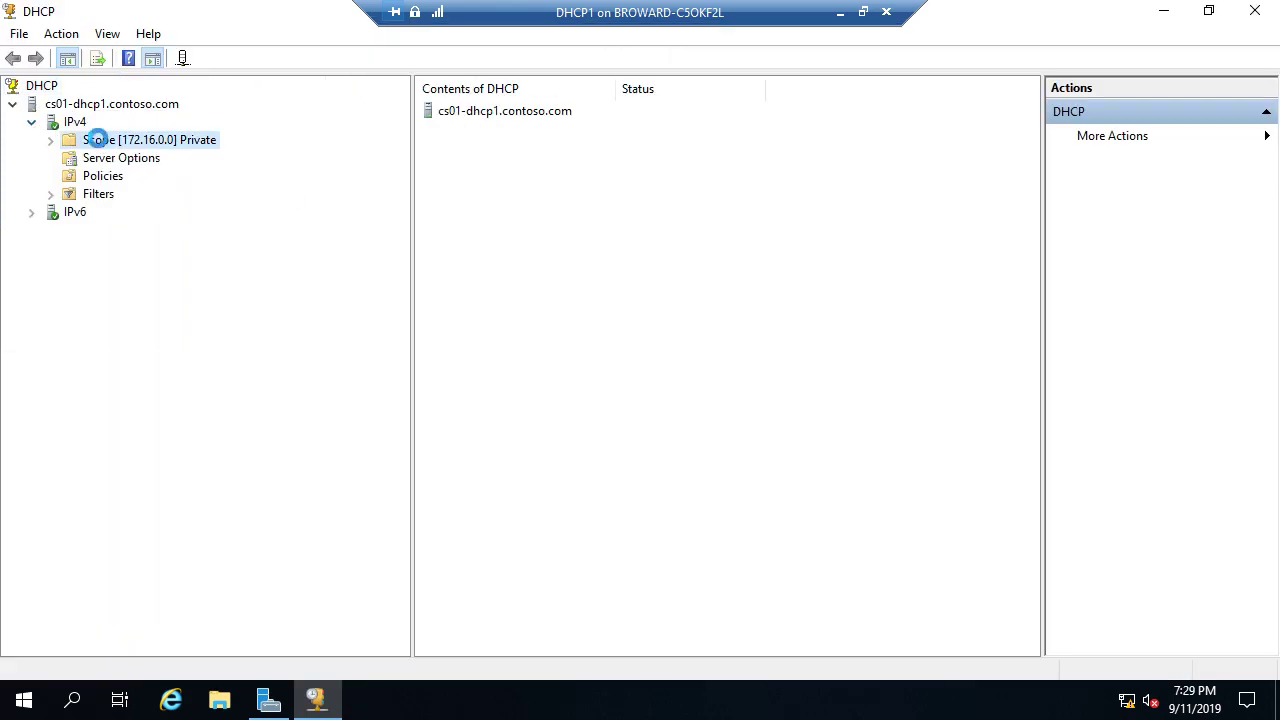
click(140, 212)
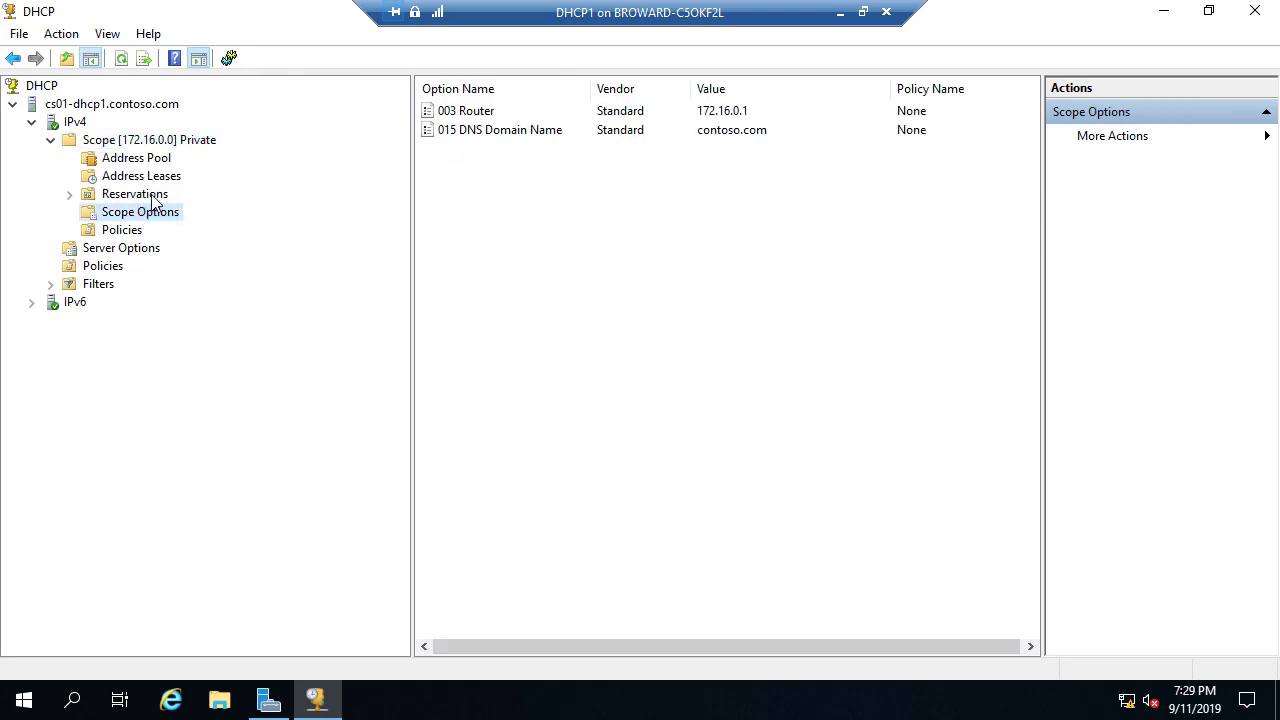
click(178, 146)
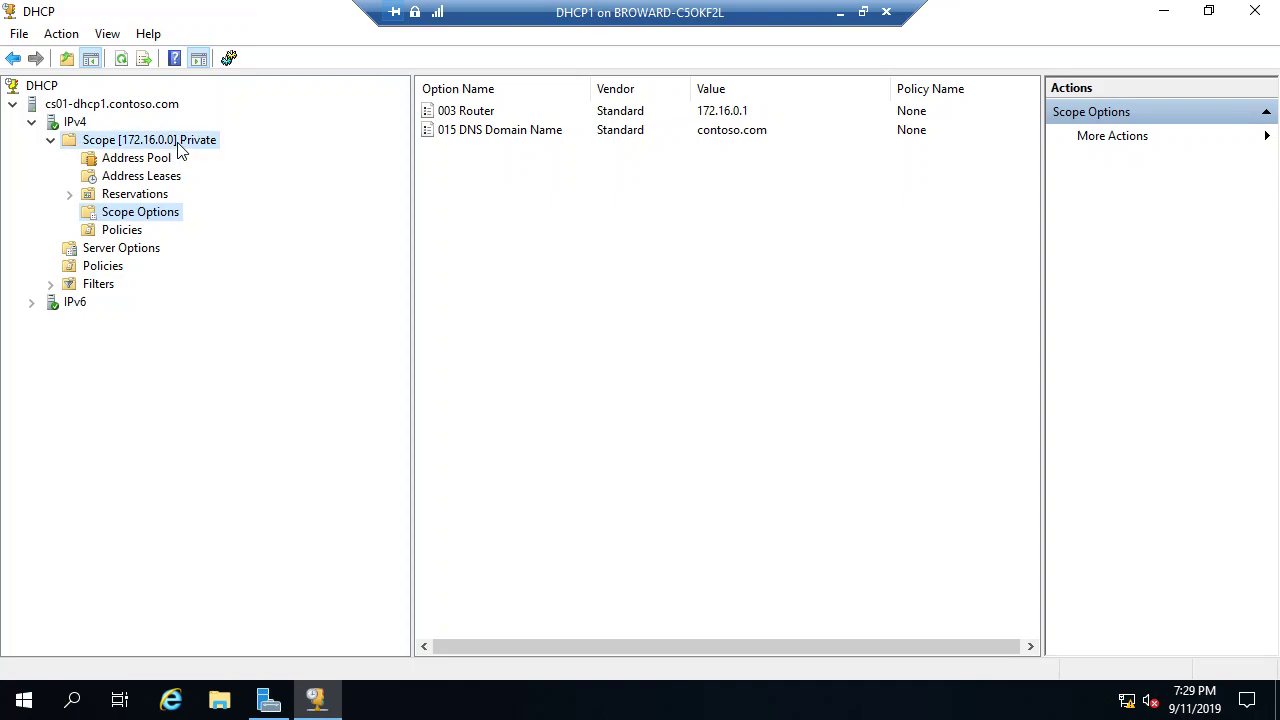
click(160, 160)
click(160, 178)
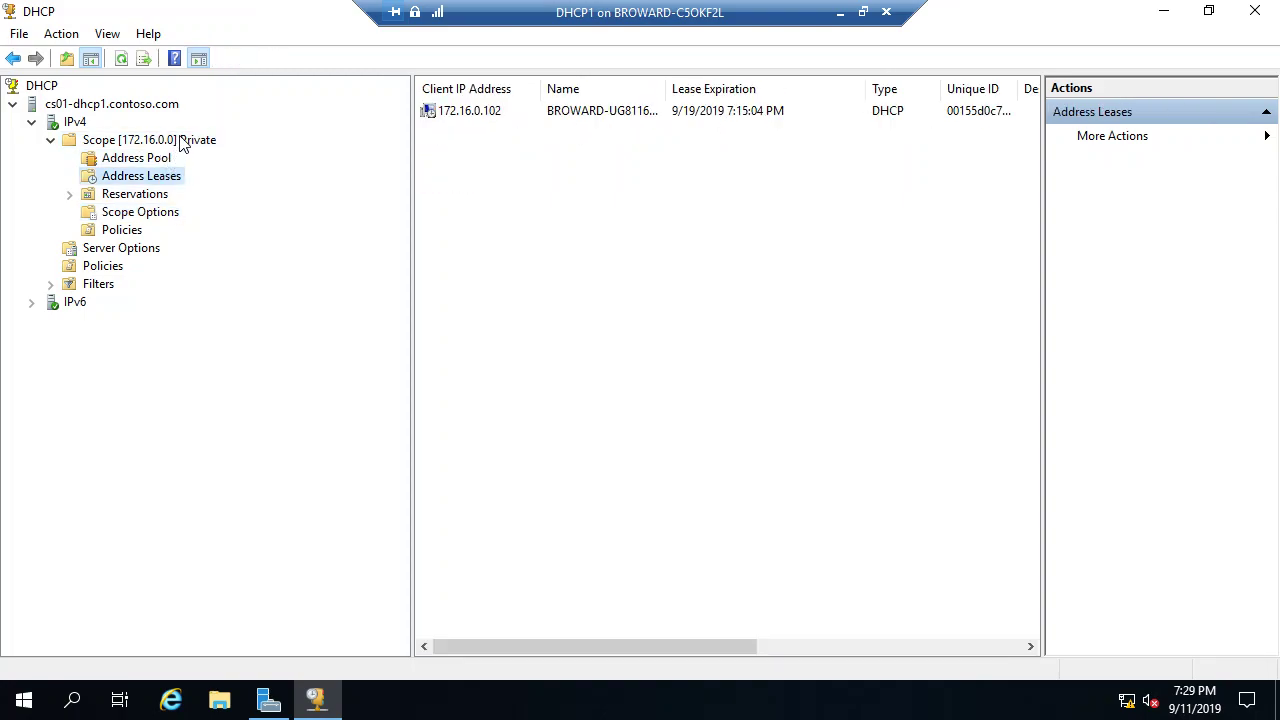
click(182, 146)
click(164, 160)
click(158, 178)
click(840, 12)
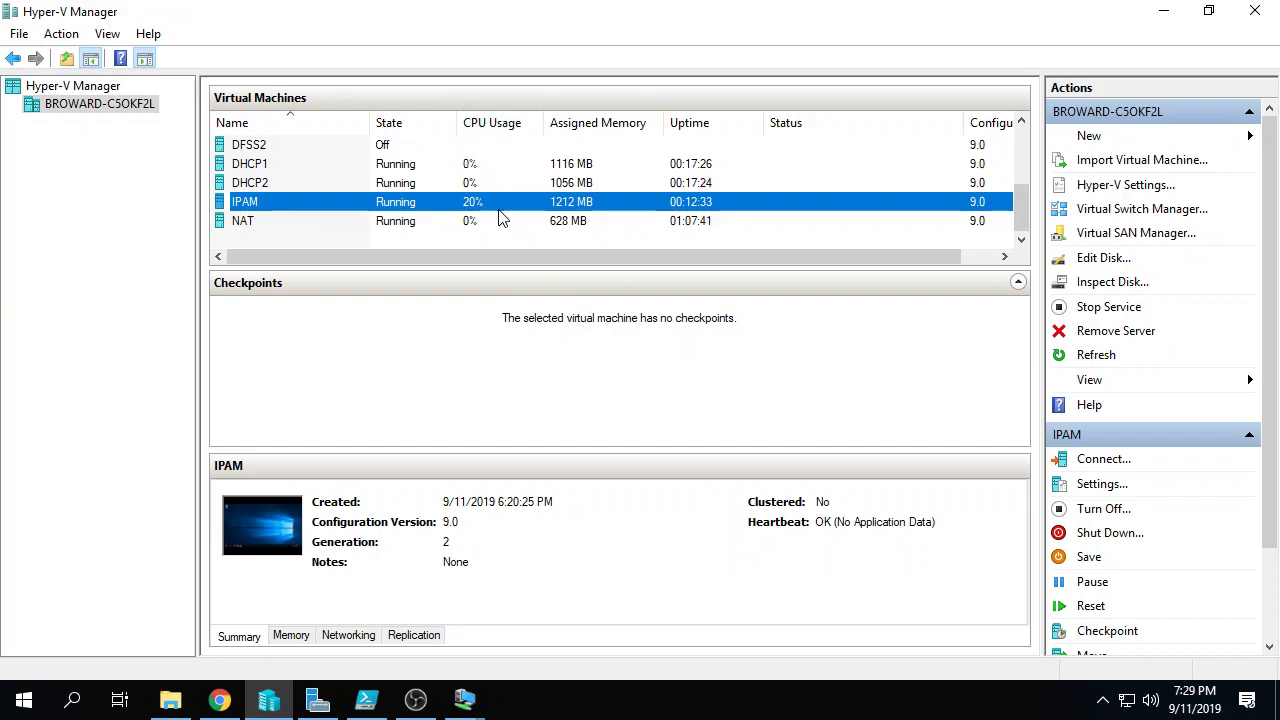
Step: Switch to the DC2 on BROWARD-C5OKF2L virtual machine window
click(455, 708)
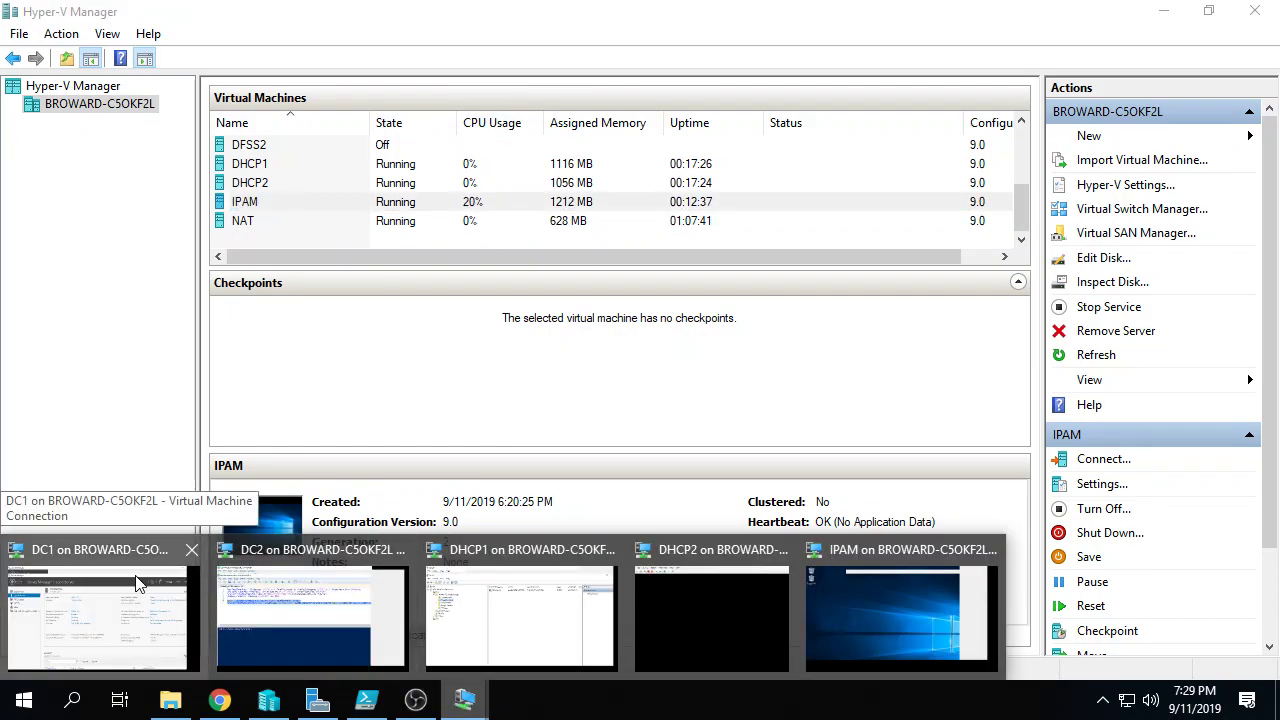
click(247, 583)
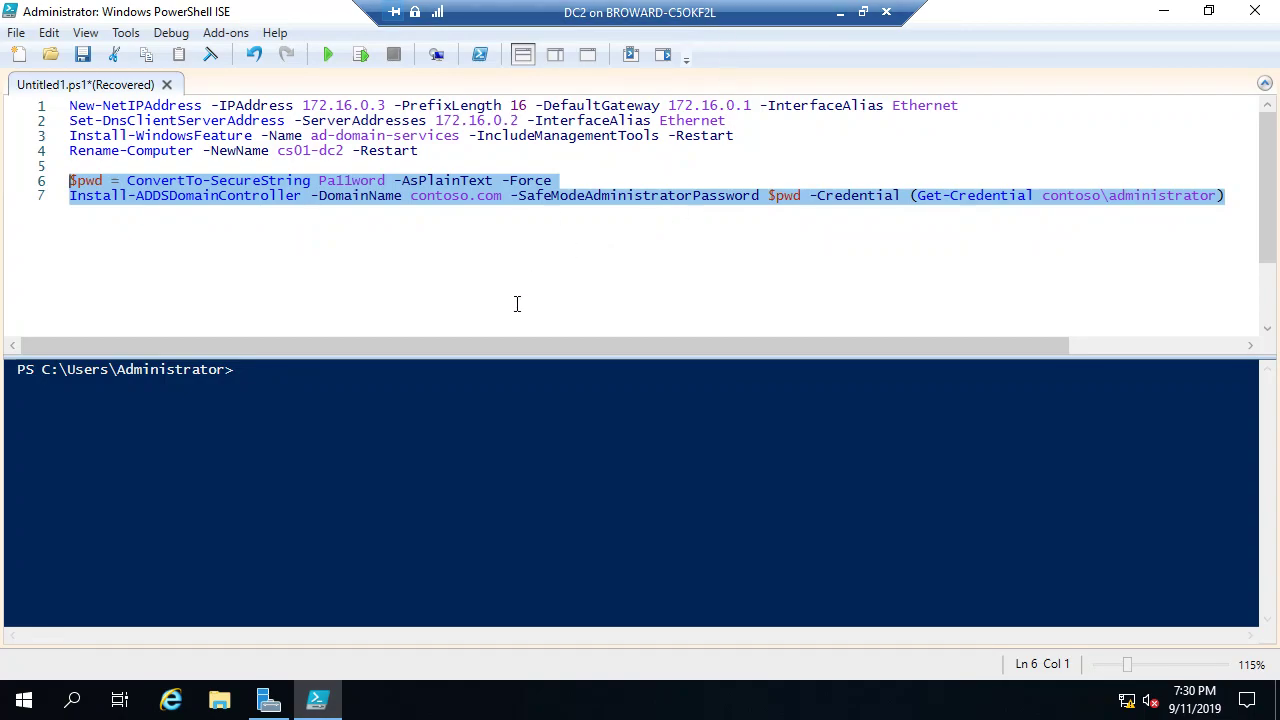
Step: Append -Force to the Install-ADDSDomainController line, select lines 6–7 and run the selection
drag(468, 352, 571, 367)
click(1128, 194)
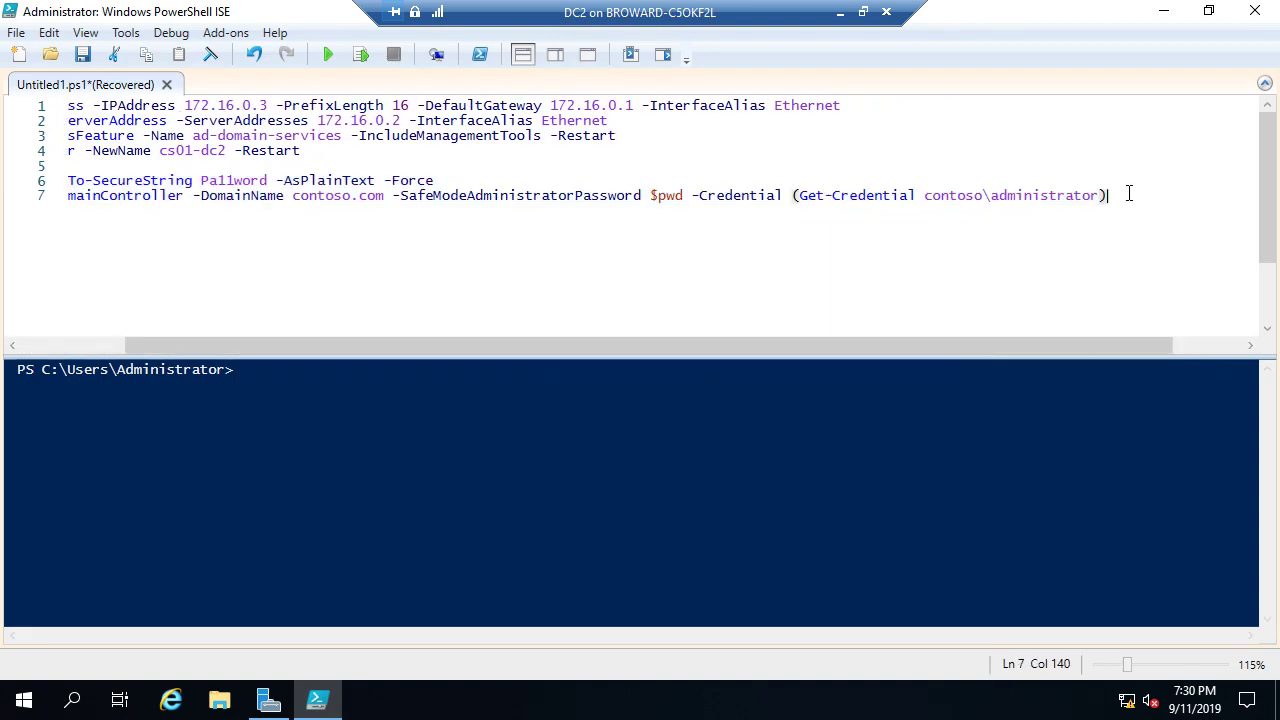
text(-Force)
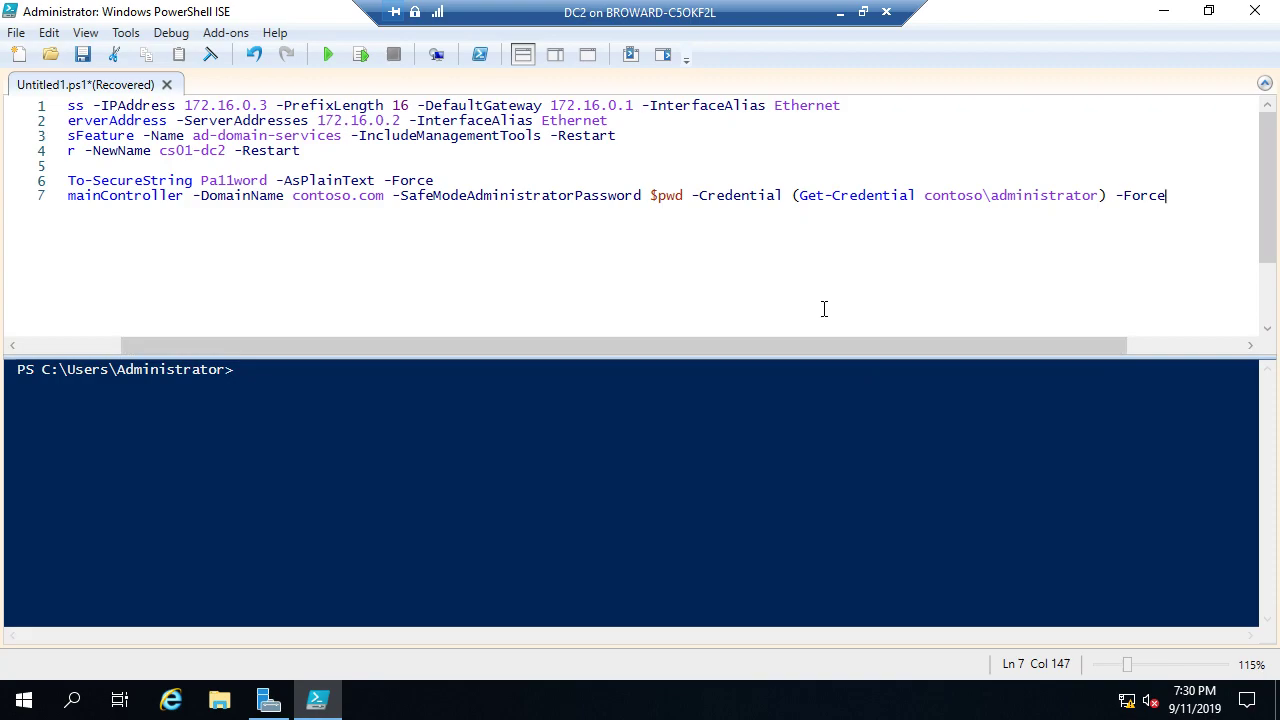
scroll(824, 309, down, 1)
drag(766, 339, 629, 347)
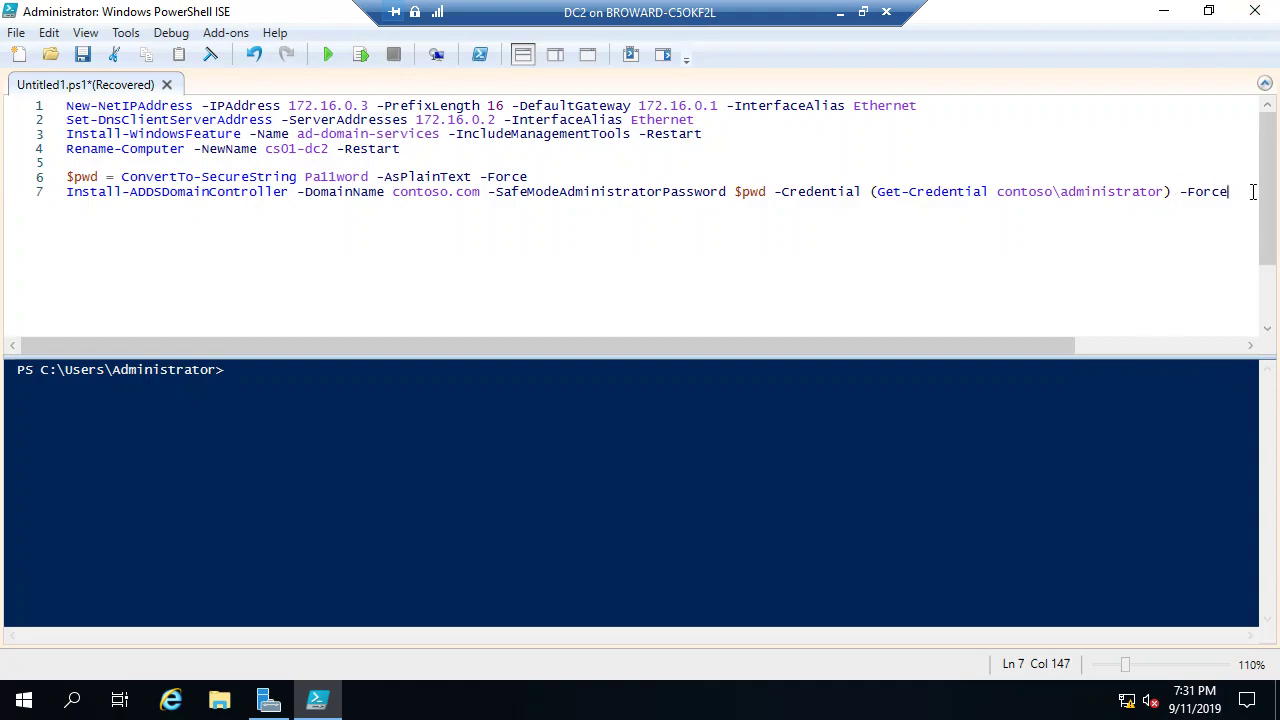
drag(1254, 189, 6, 183)
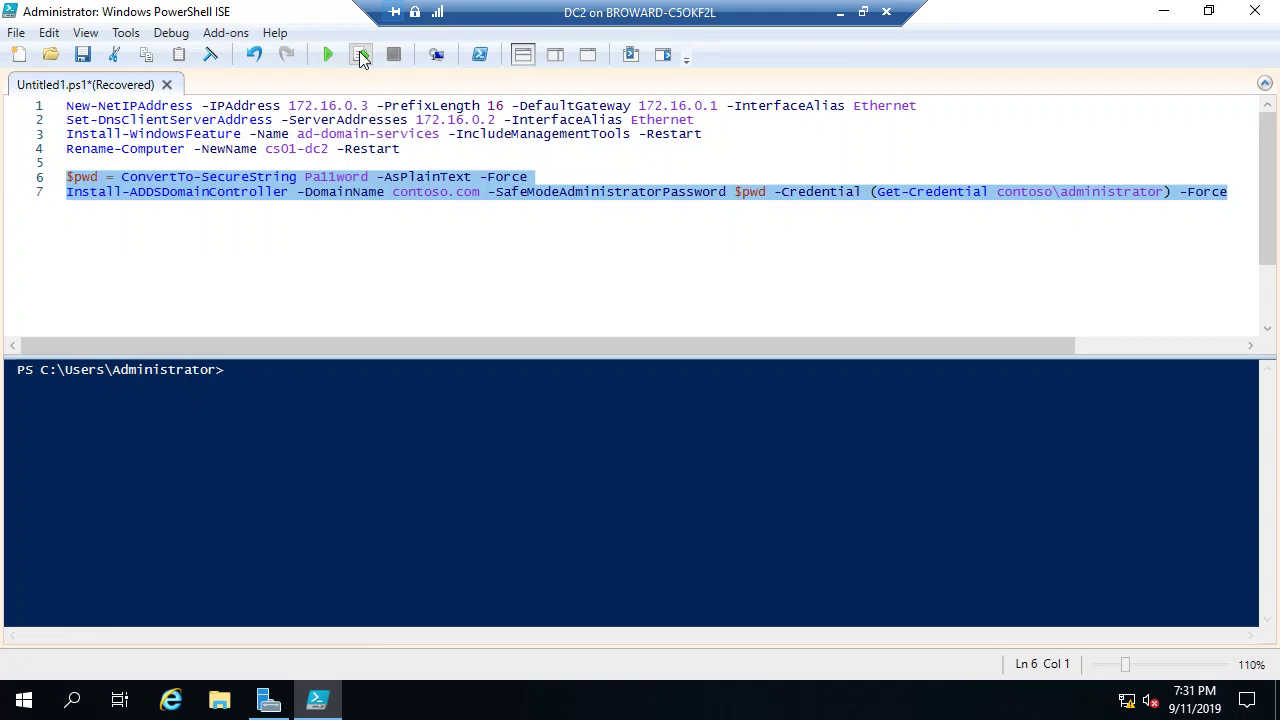
click(362, 56)
Step: Run the selected promotion lines and supply the domain administrator's password in the credential prompt
click(361, 55)
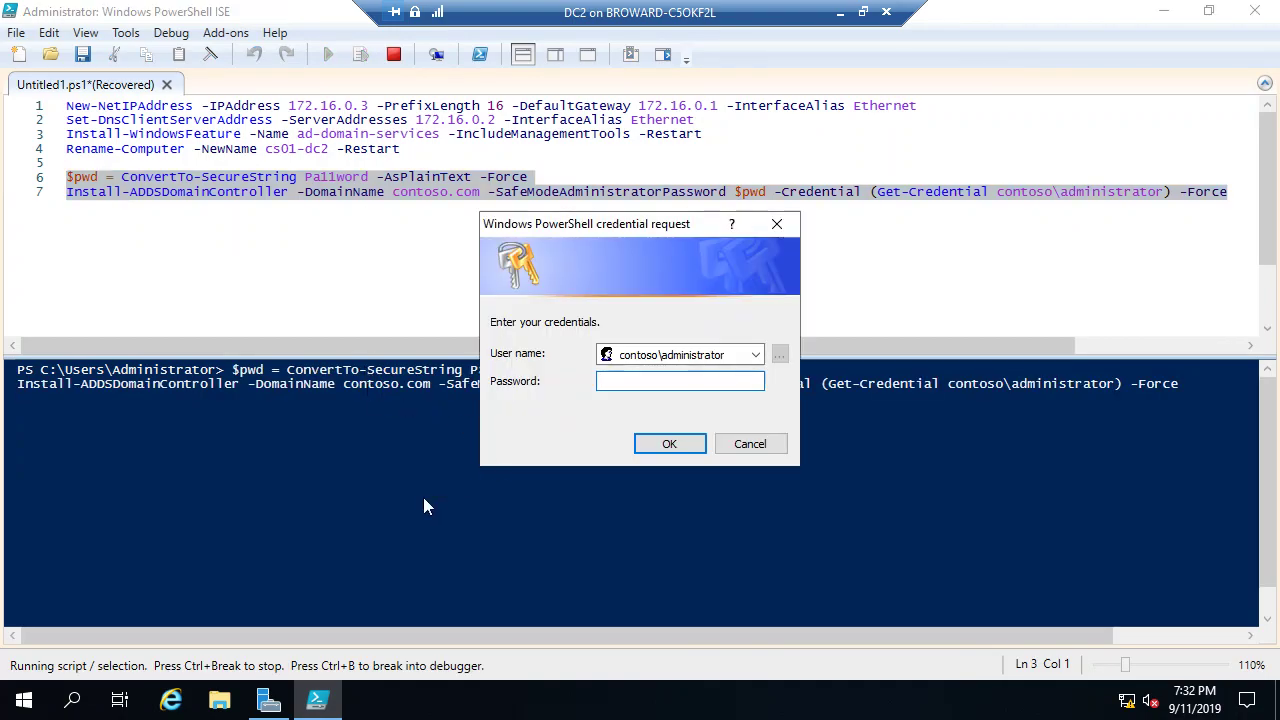
text(Pa11word)
key(Return)
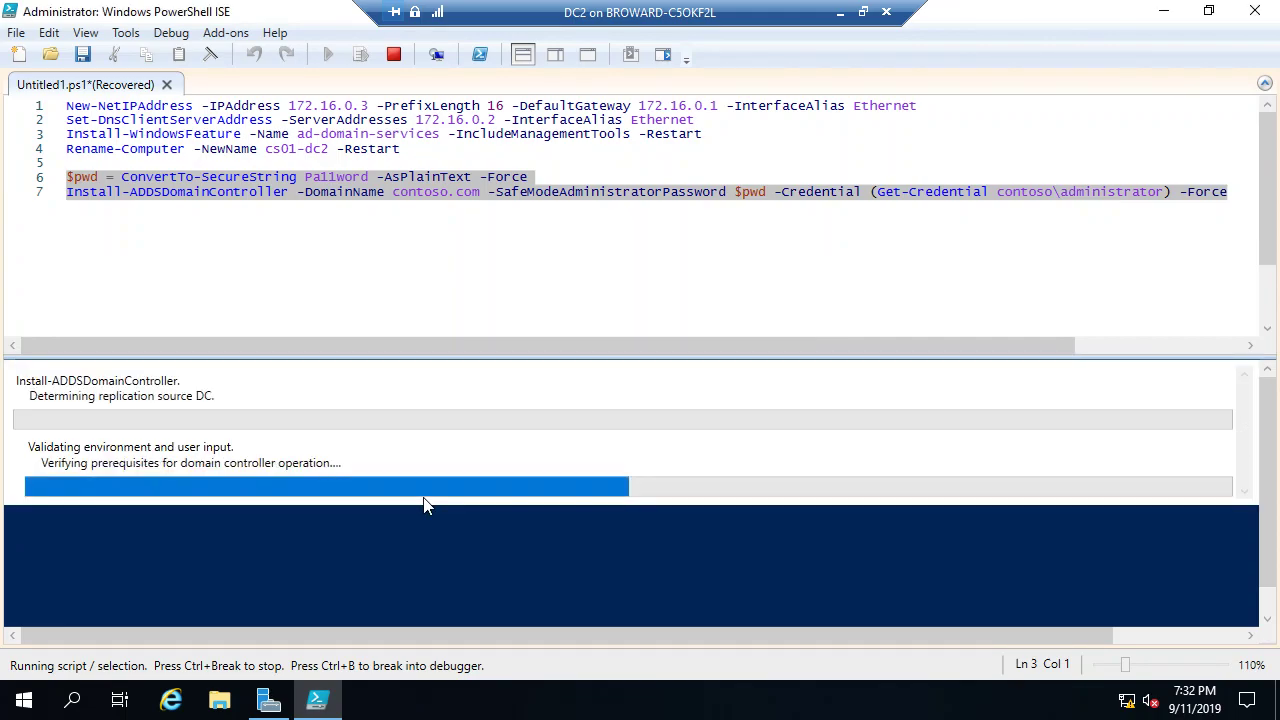
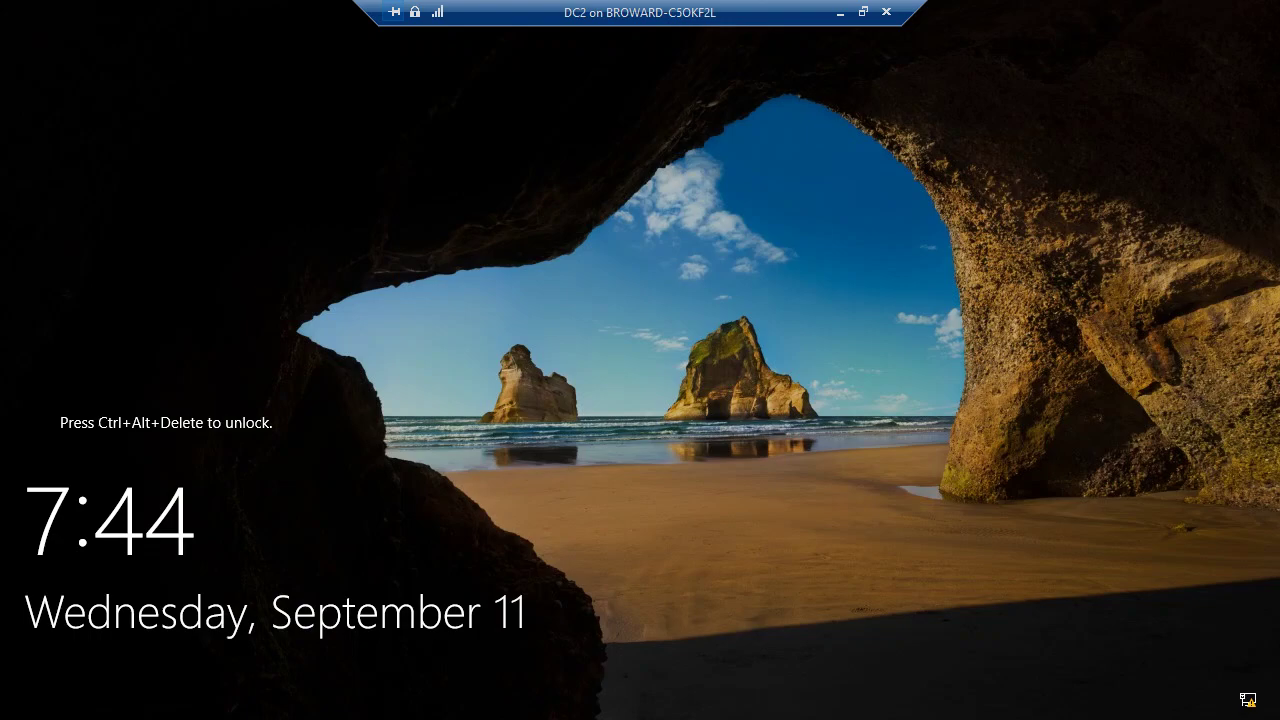
Step: Sign in to the DC2 virtual machine with the domain administrator password
key(ctrl+alt+End)
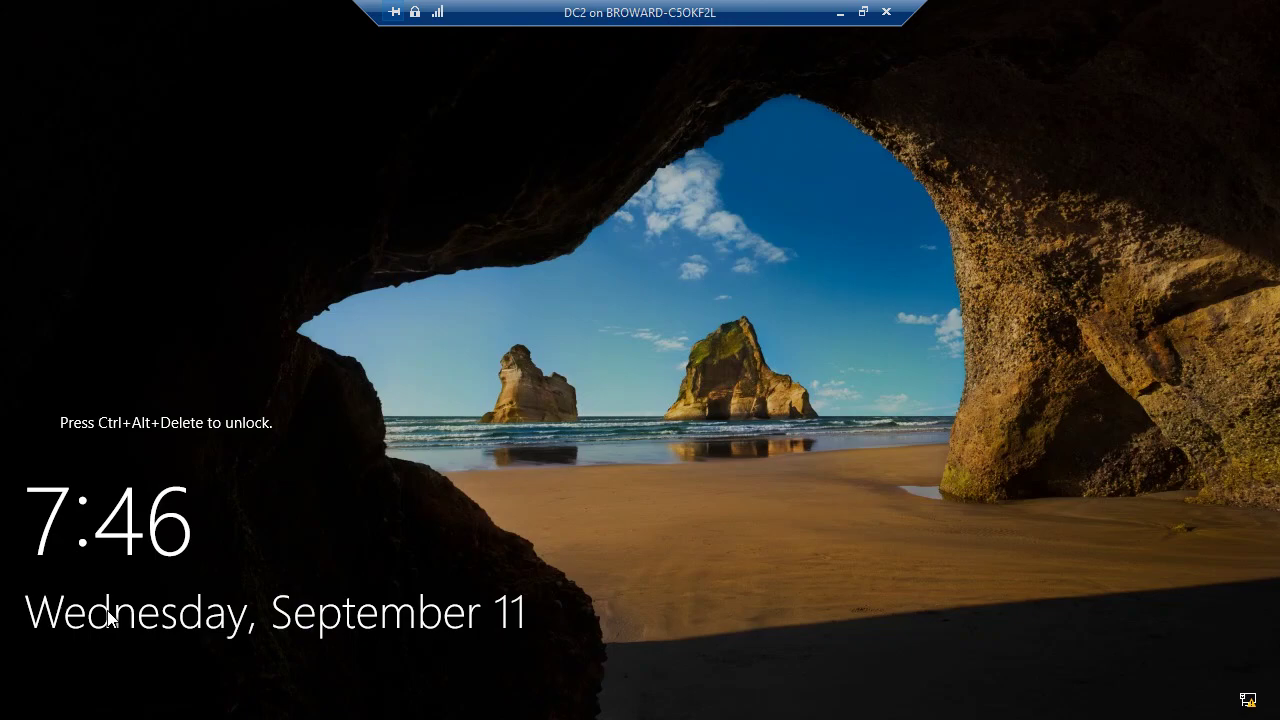
key(ctrl+alt+End)
text(Pa)
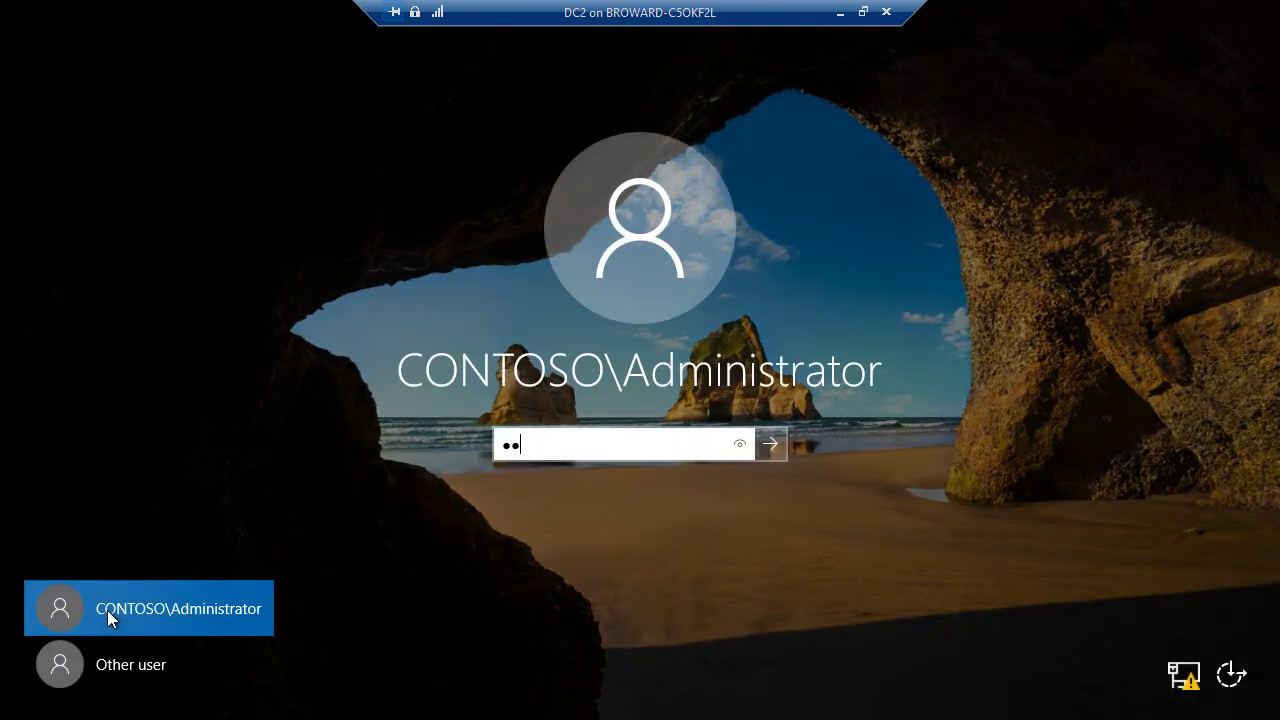
text($$w0rd)
key(Return)
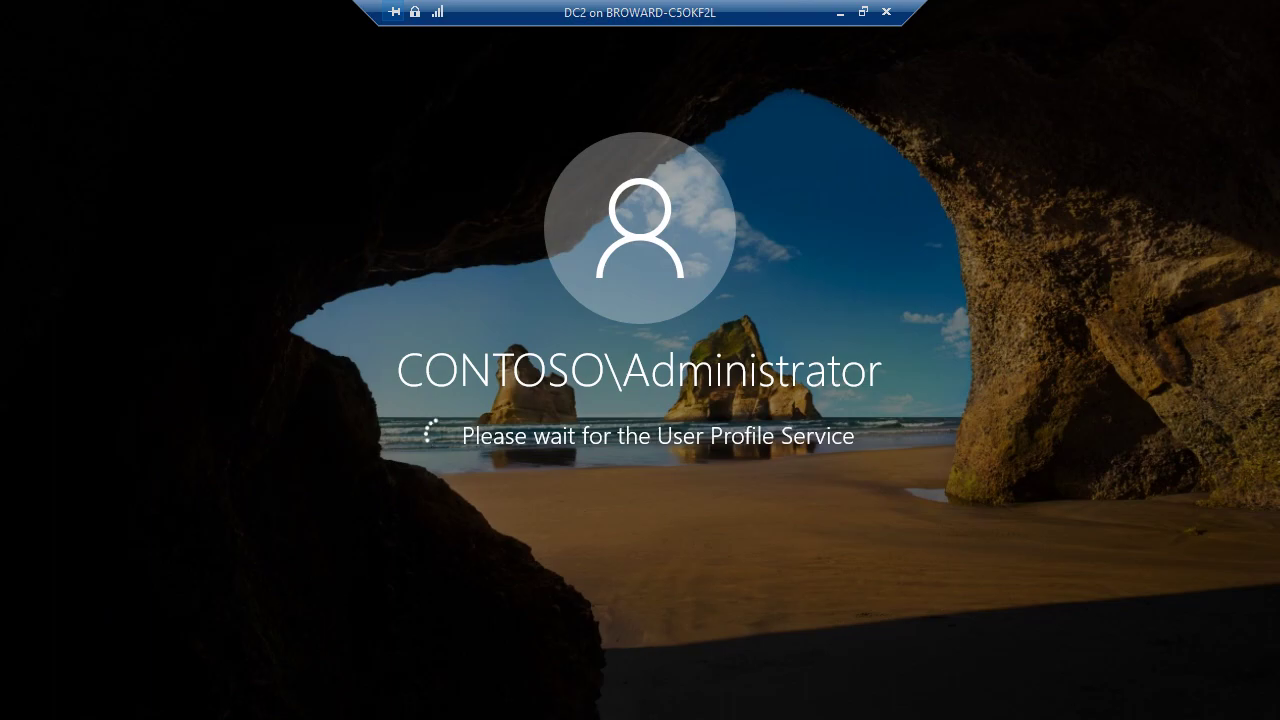
Step: Exit full screen, select DC2 in Hyper-V Manager, and return to the dhcp.ps1 script
click(840, 11)
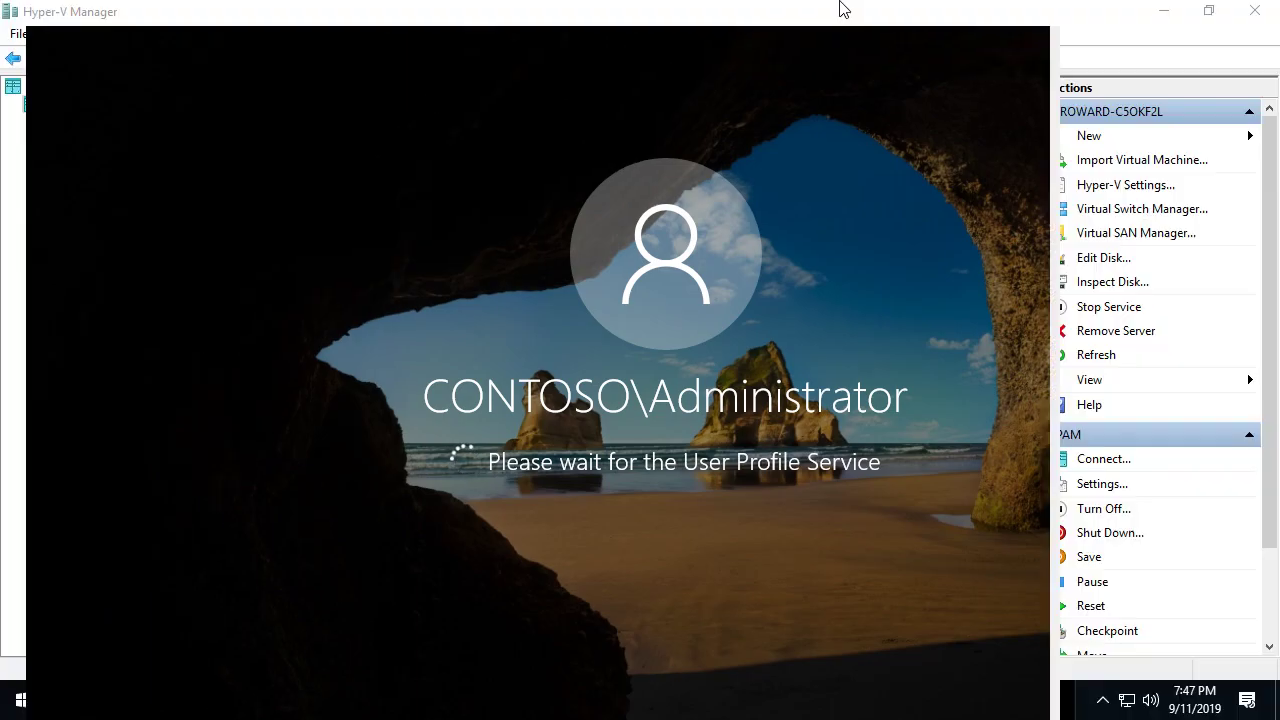
scroll(400, 198, up, 3)
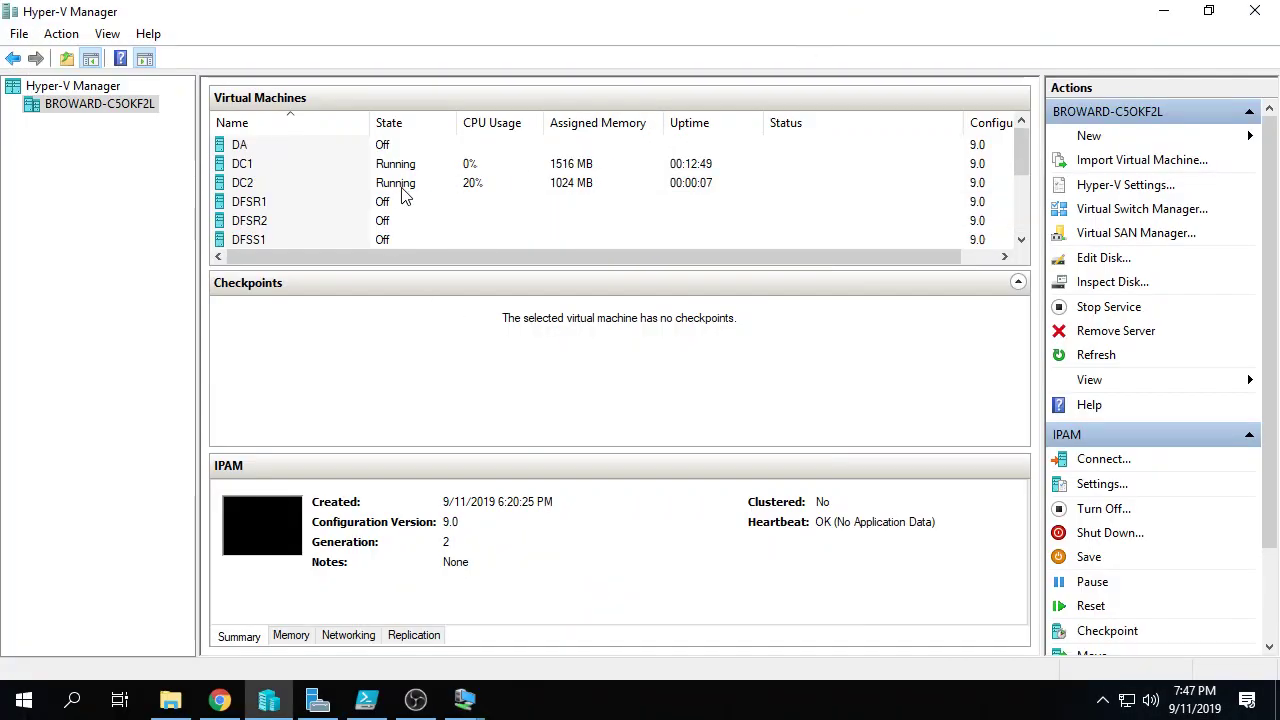
click(237, 185)
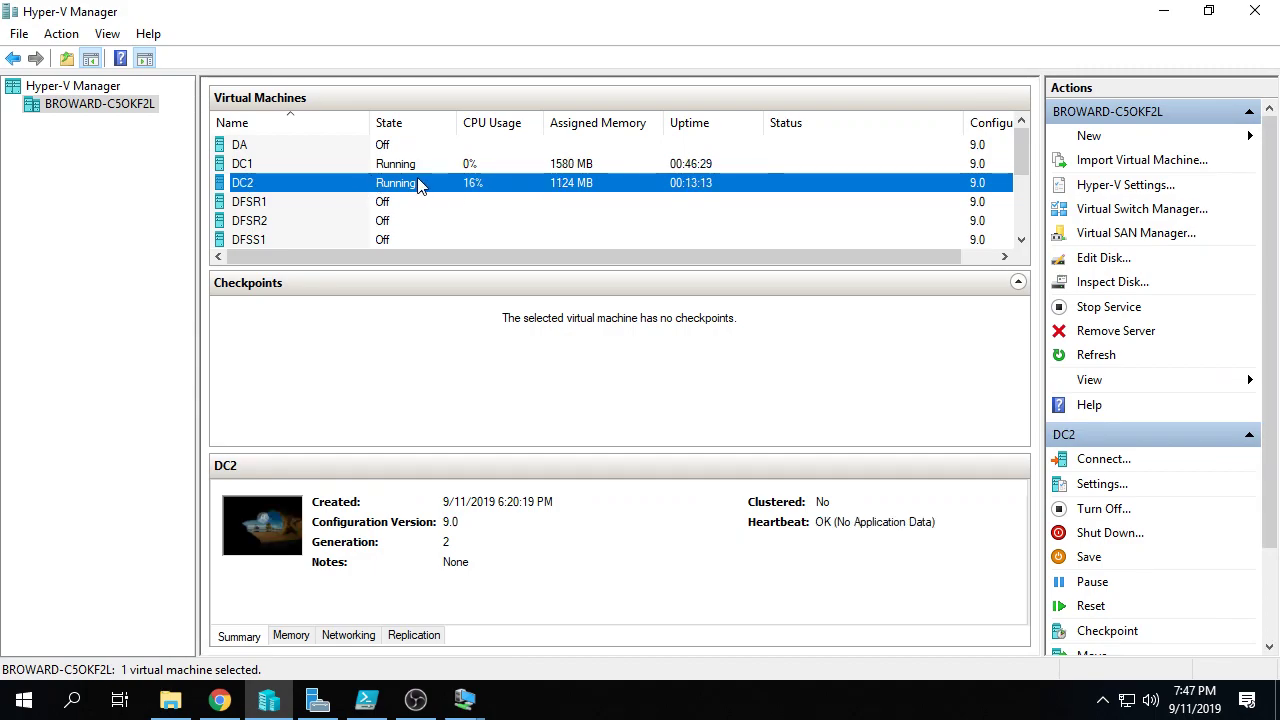
click(366, 700)
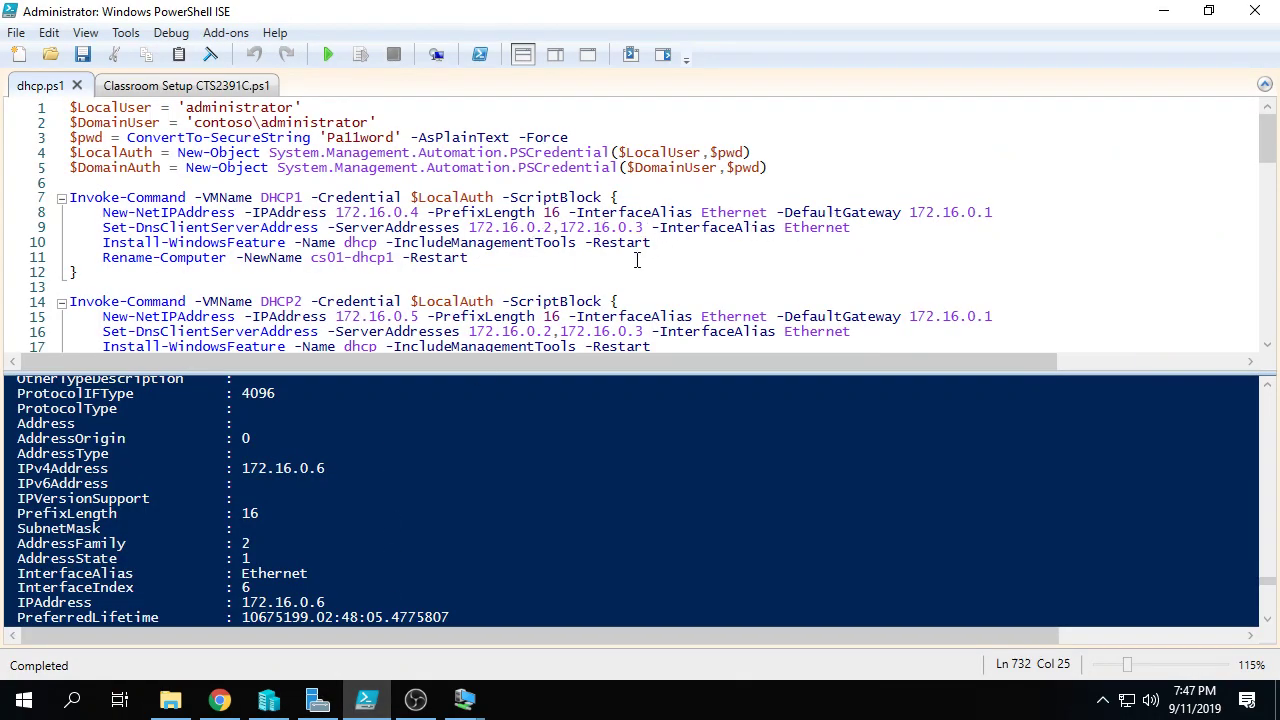
Step: Remove 172.16.0.3 from the -DnsServer list on line 40 and save dhcp.ps1
scroll(636, 262, down, 7)
scroll(634, 263, down, 3)
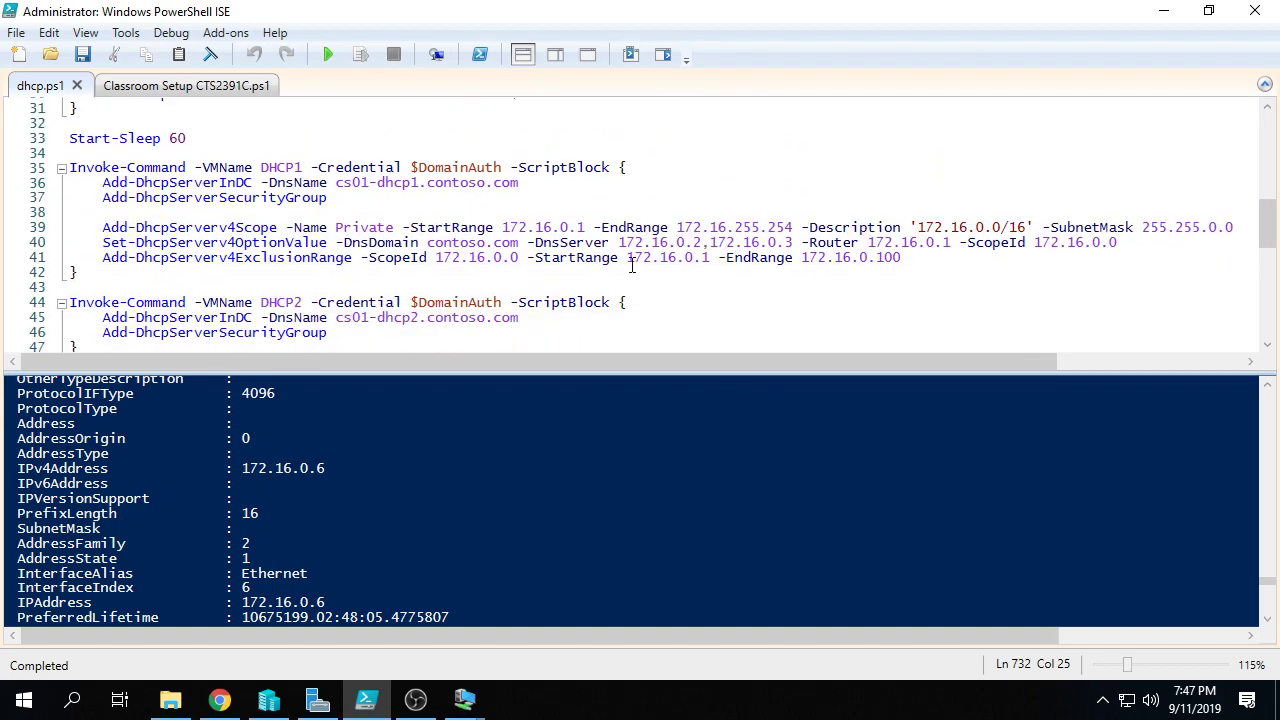
drag(793, 243, 527, 243)
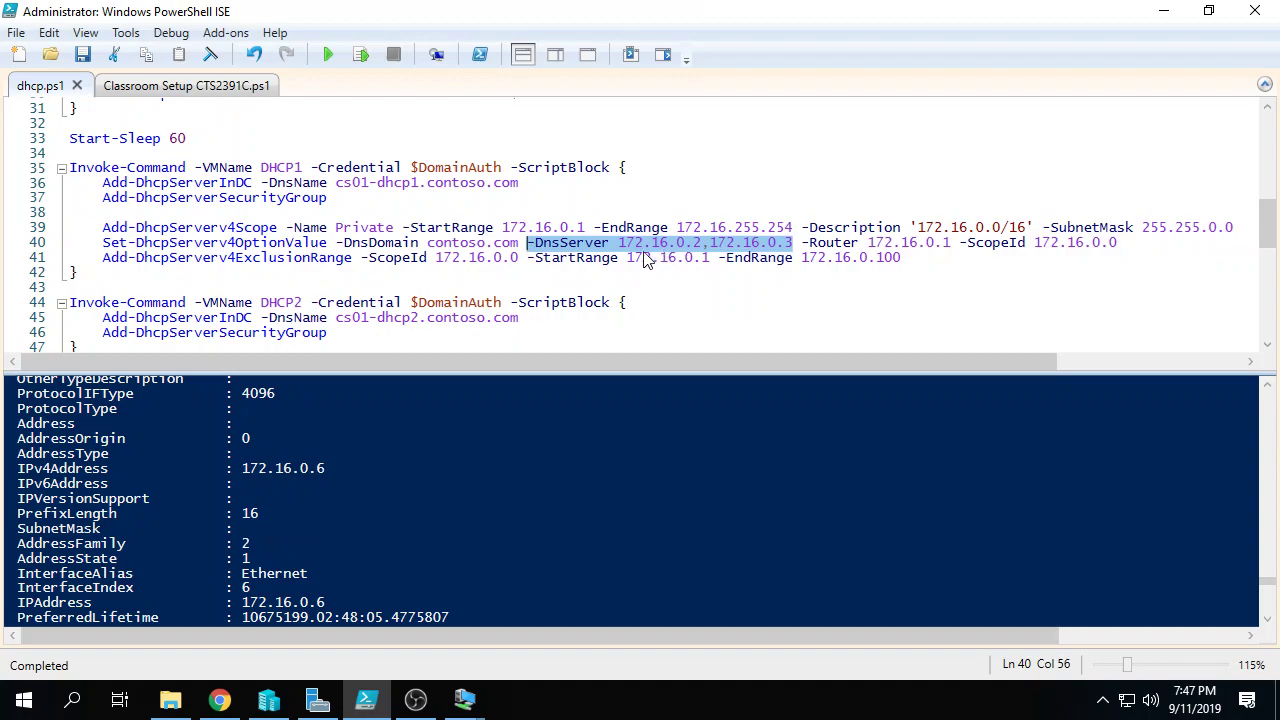
click(737, 244)
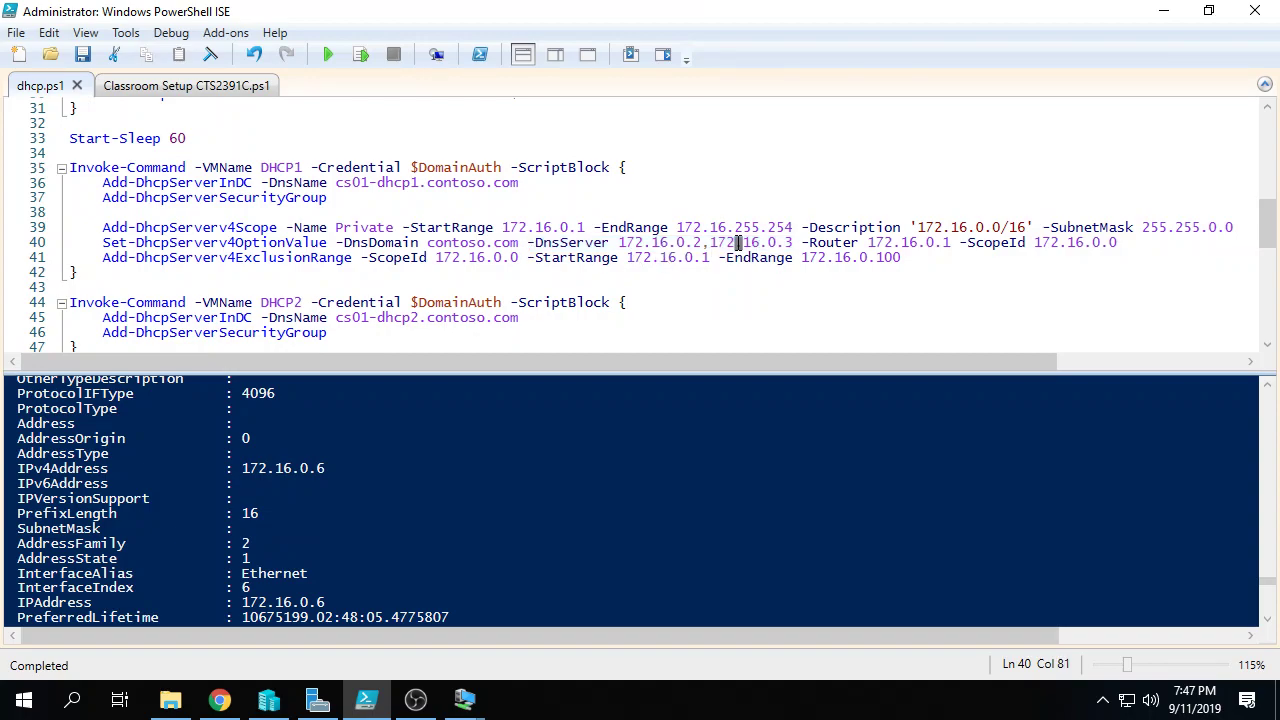
click(793, 243)
key(BackSpace)
key(BackSpace)
key(BackSpace)
key(BackSpace)
key(BackSpace)
key(BackSpace)
key(BackSpace)
key(BackSpace)
key(BackSpace)
key(BackSpace)
key(BackSpace)
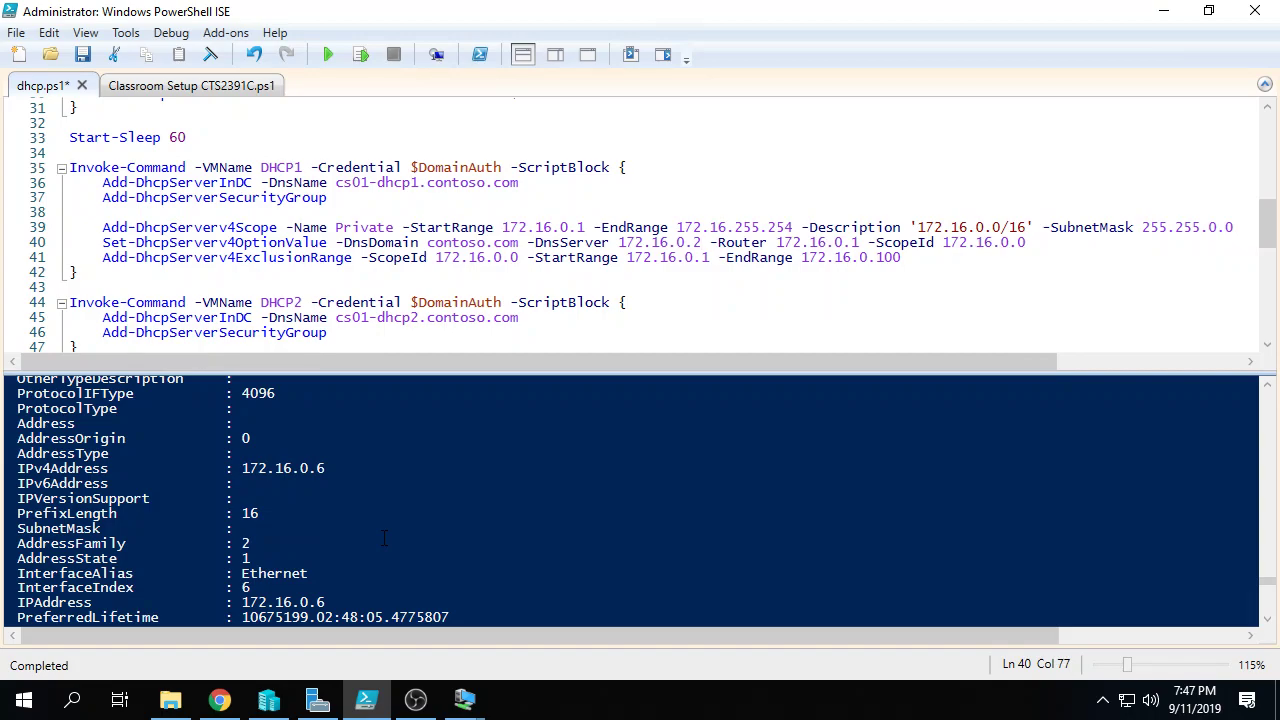
click(82, 54)
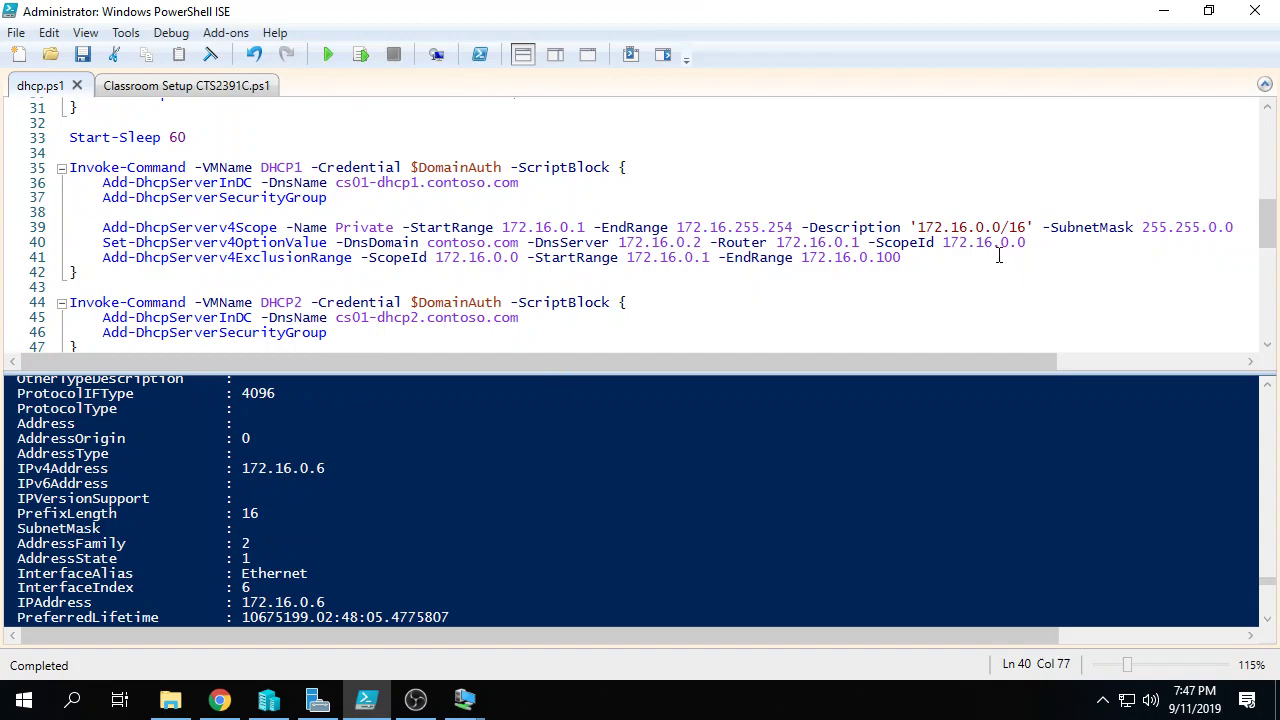
Step: Clear stray hyphens from the end of line 40, leaving 172.16.0.2 as the only DNS server
click(1046, 243)
mouse_move(395, 716)
text(-)
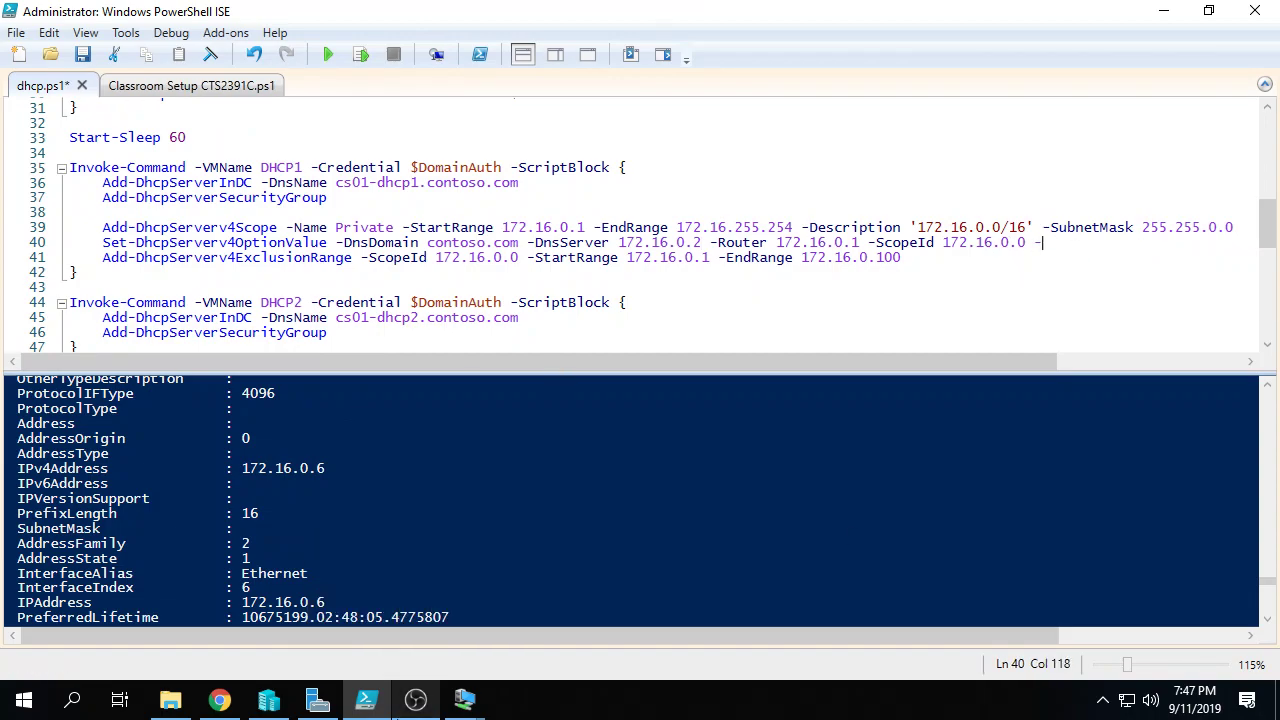
key(BackSpace)
key(BackSpace)
key(BackSpace)
text(-)
key(BackSpace)
key(BackSpace)
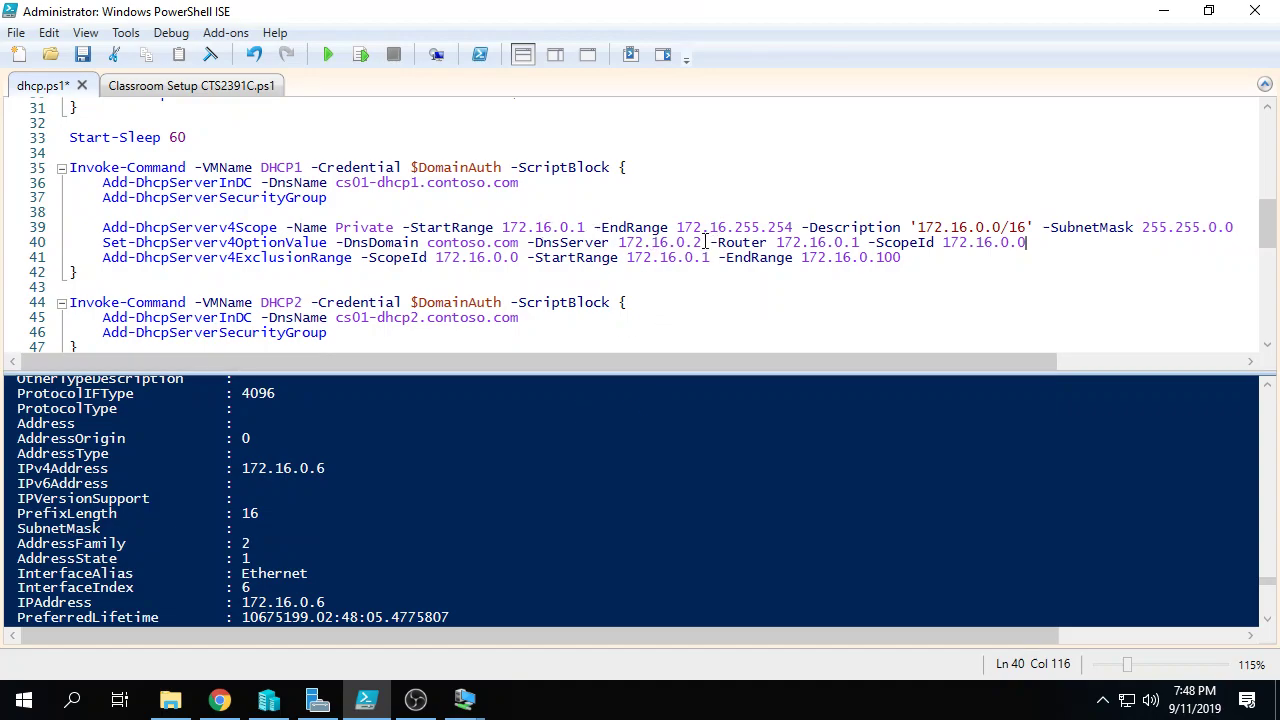
drag(703, 243, 617, 245)
click(219, 700)
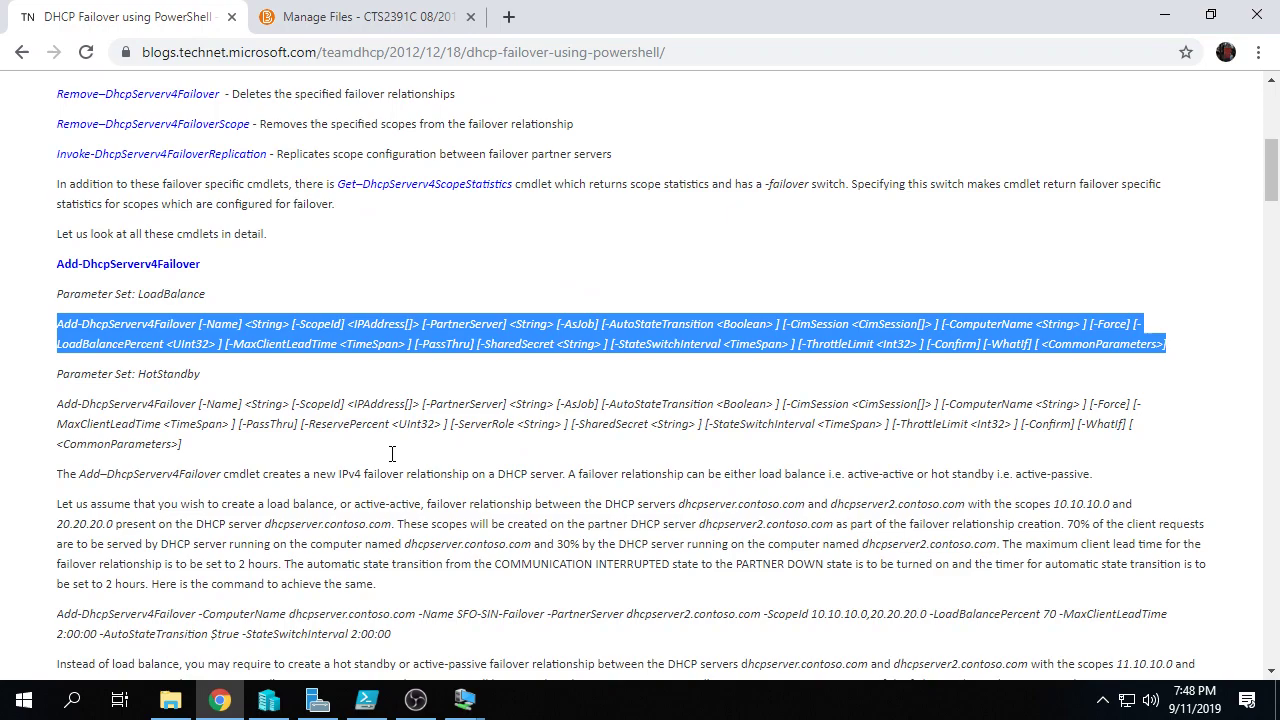
Step: Search 'dhcp powershell scope options' in a new tab and open the Set-DhcpServerv4OptionValue docs
click(508, 16)
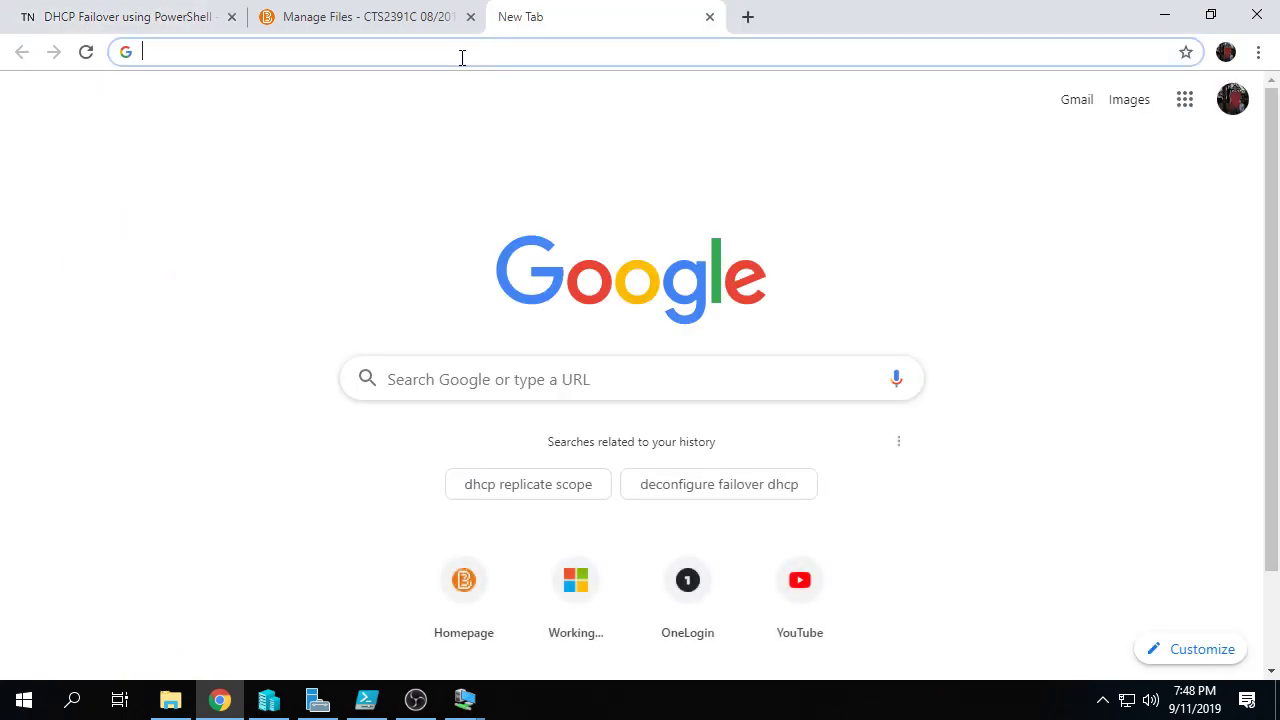
text(dhcp)
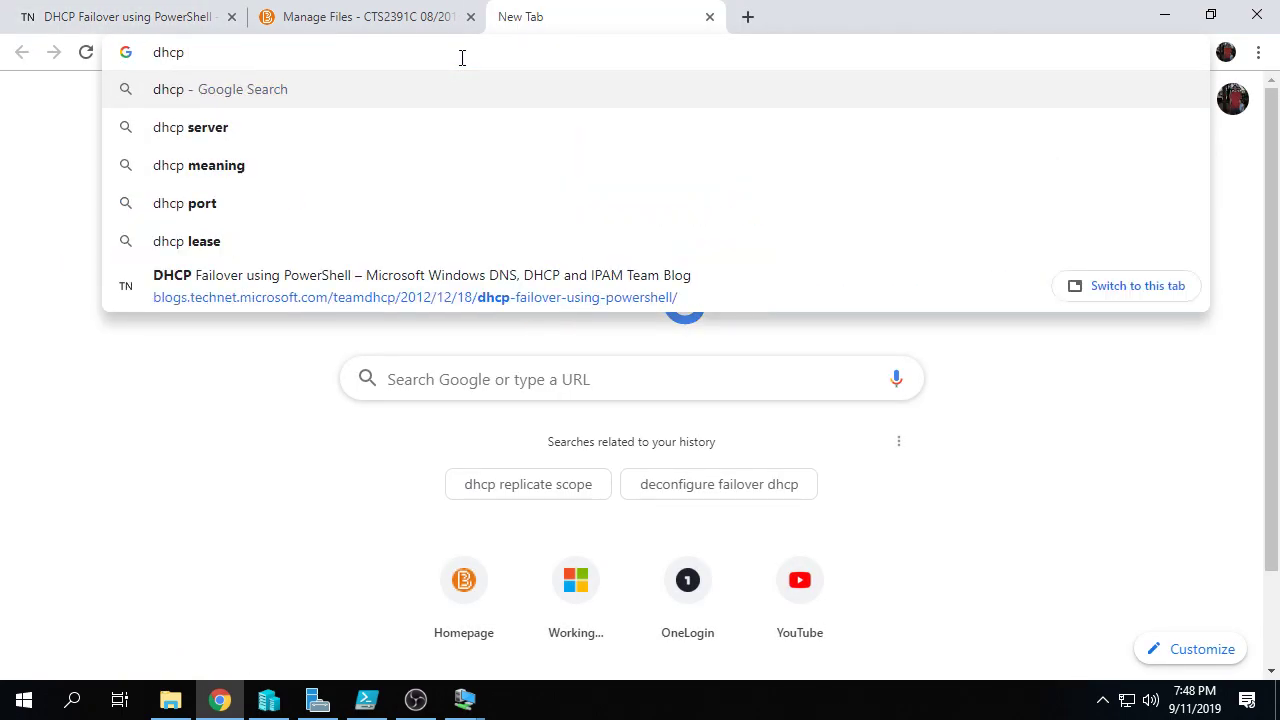
text( power)
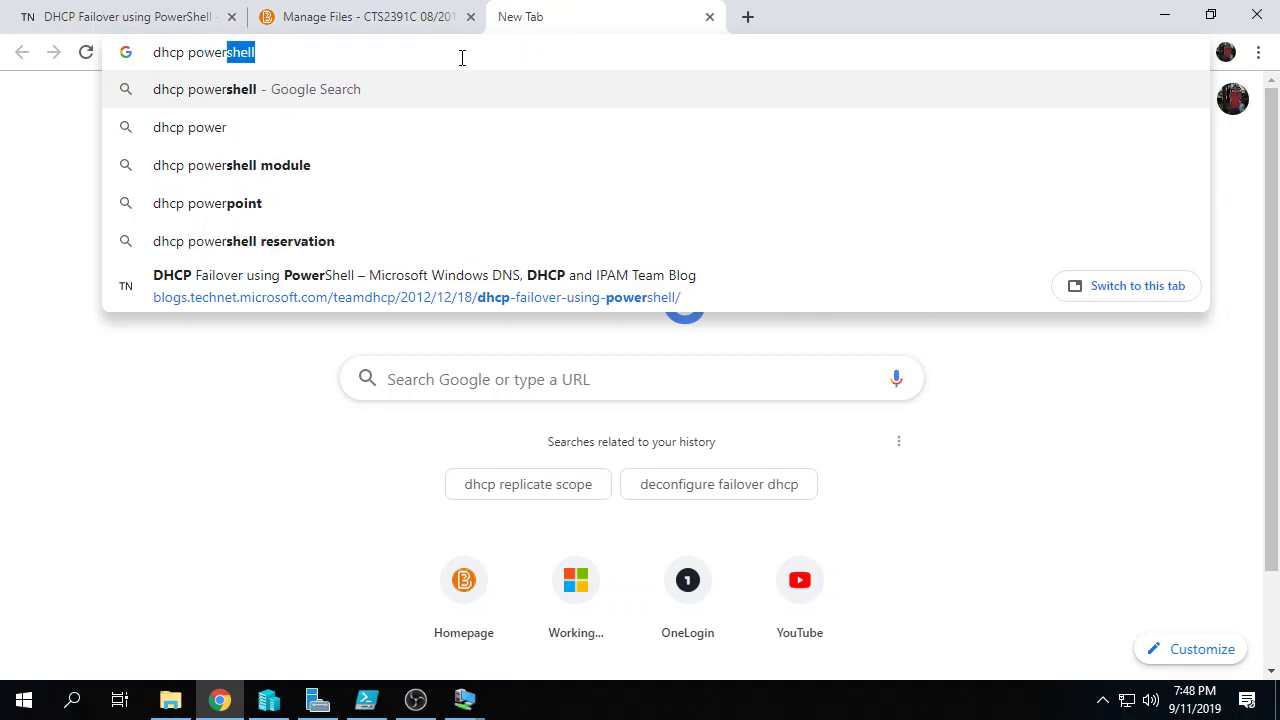
text(shell )
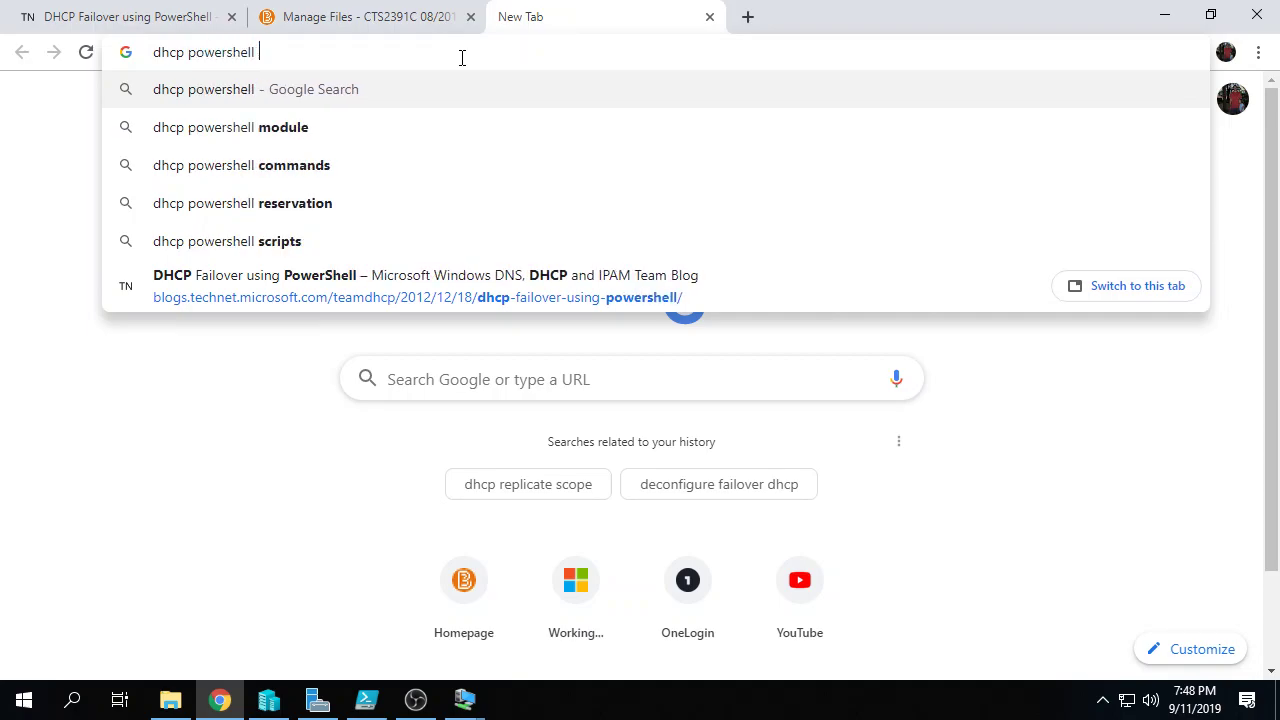
text(sco)
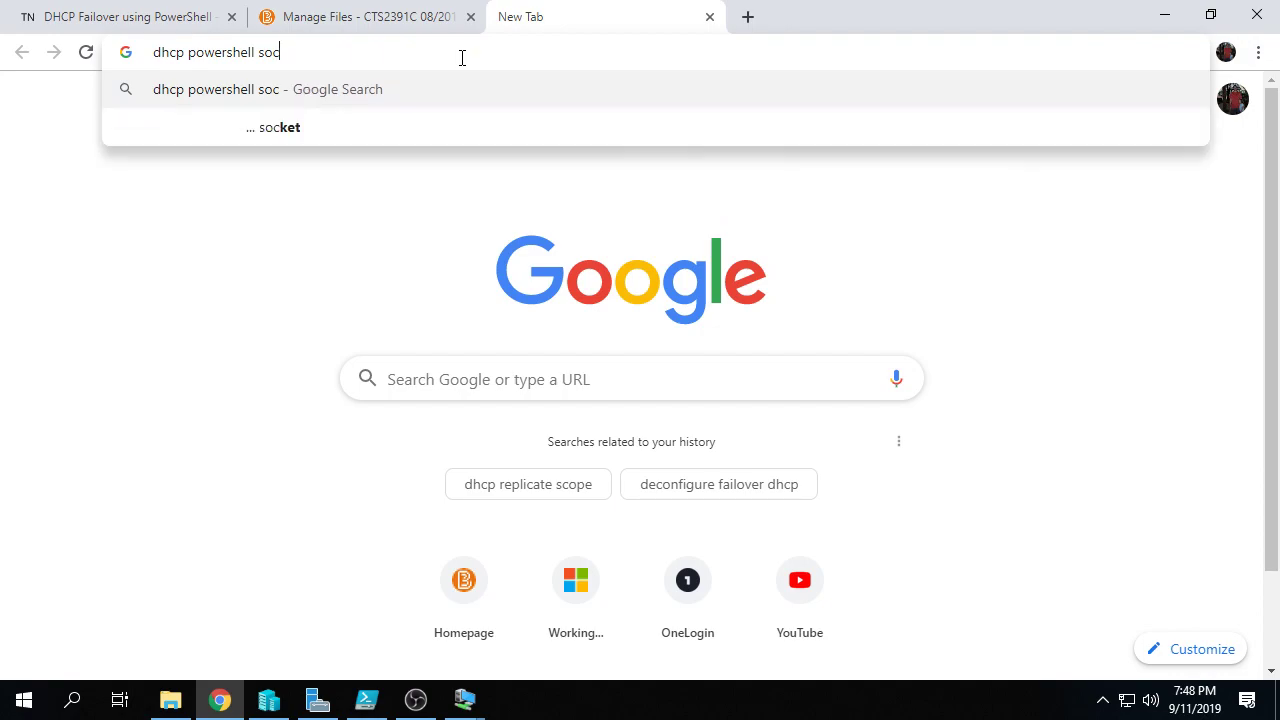
text(pe)
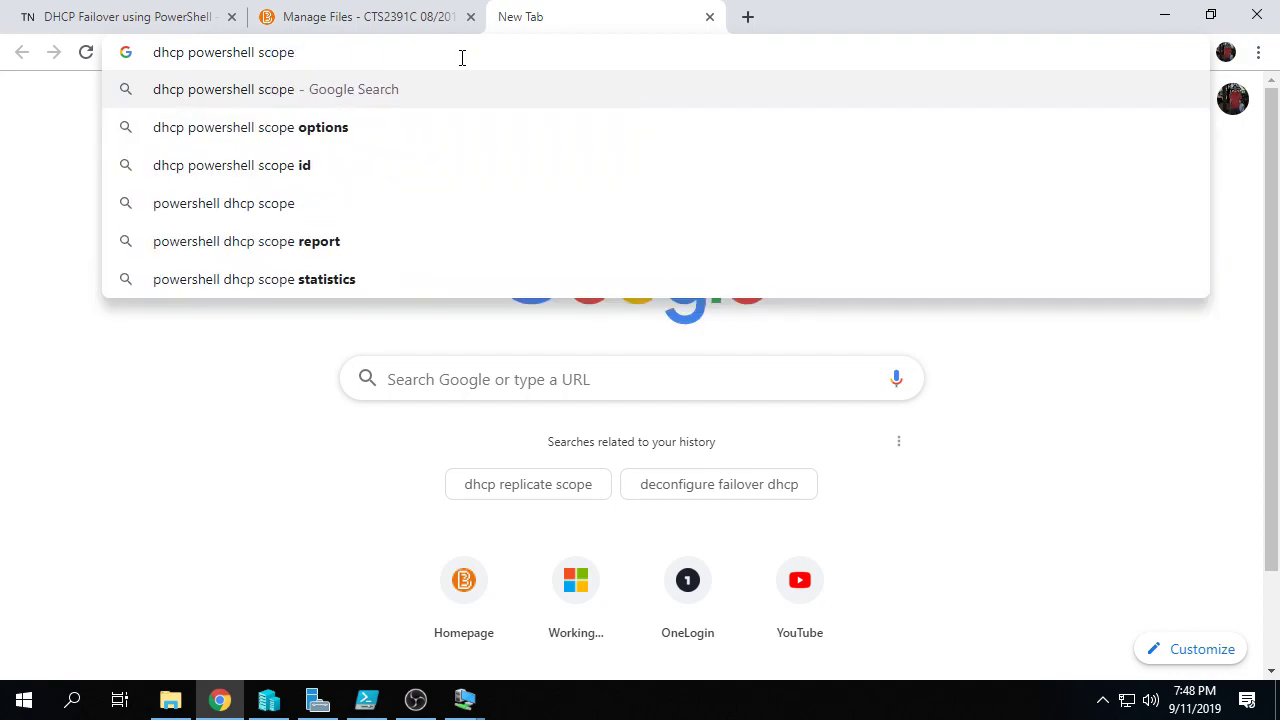
key(Down)
key(Down)
key(Up)
key(Return)
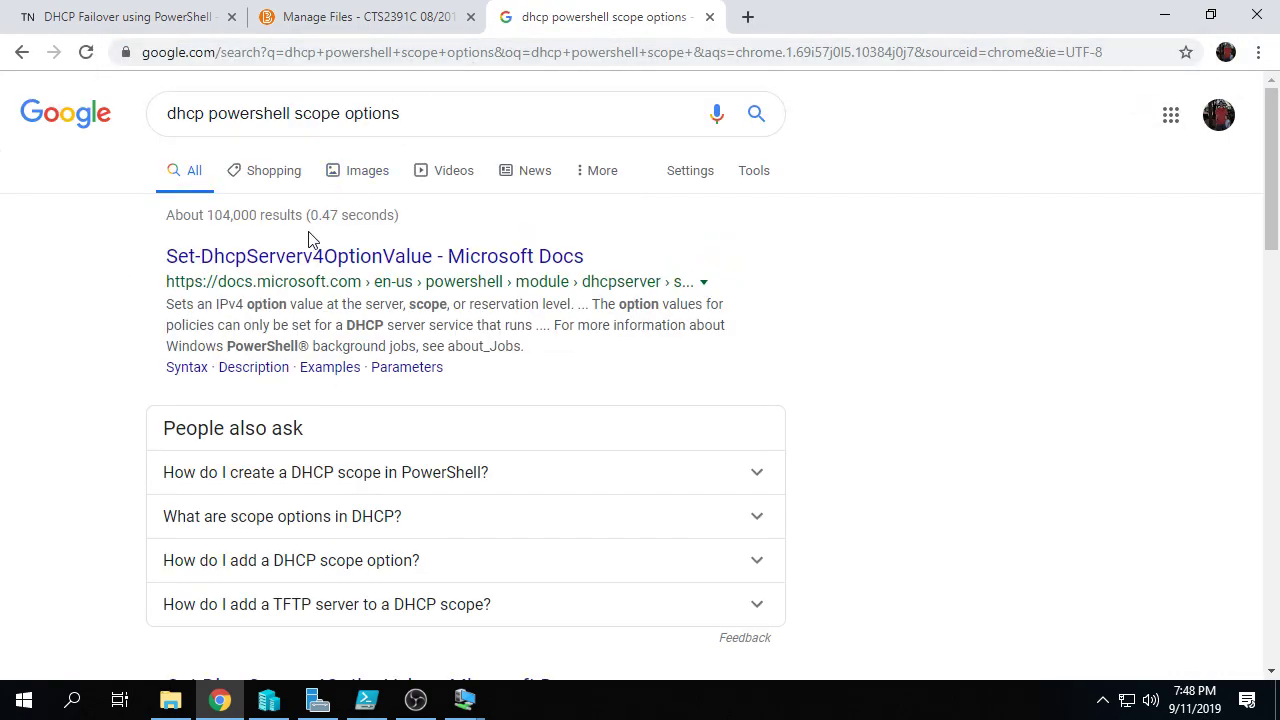
click(306, 262)
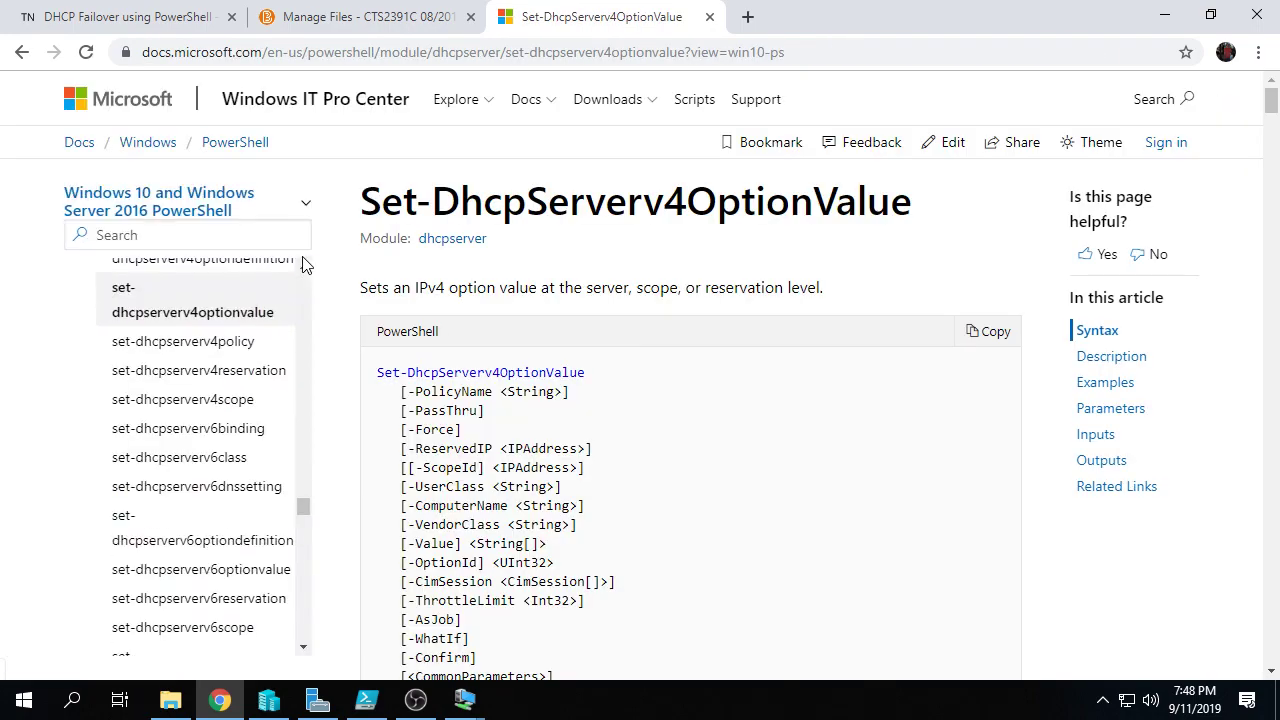
Step: Scroll the Set-DhcpServerv4OptionValue page down to its Examples section
scroll(566, 408, down, 1)
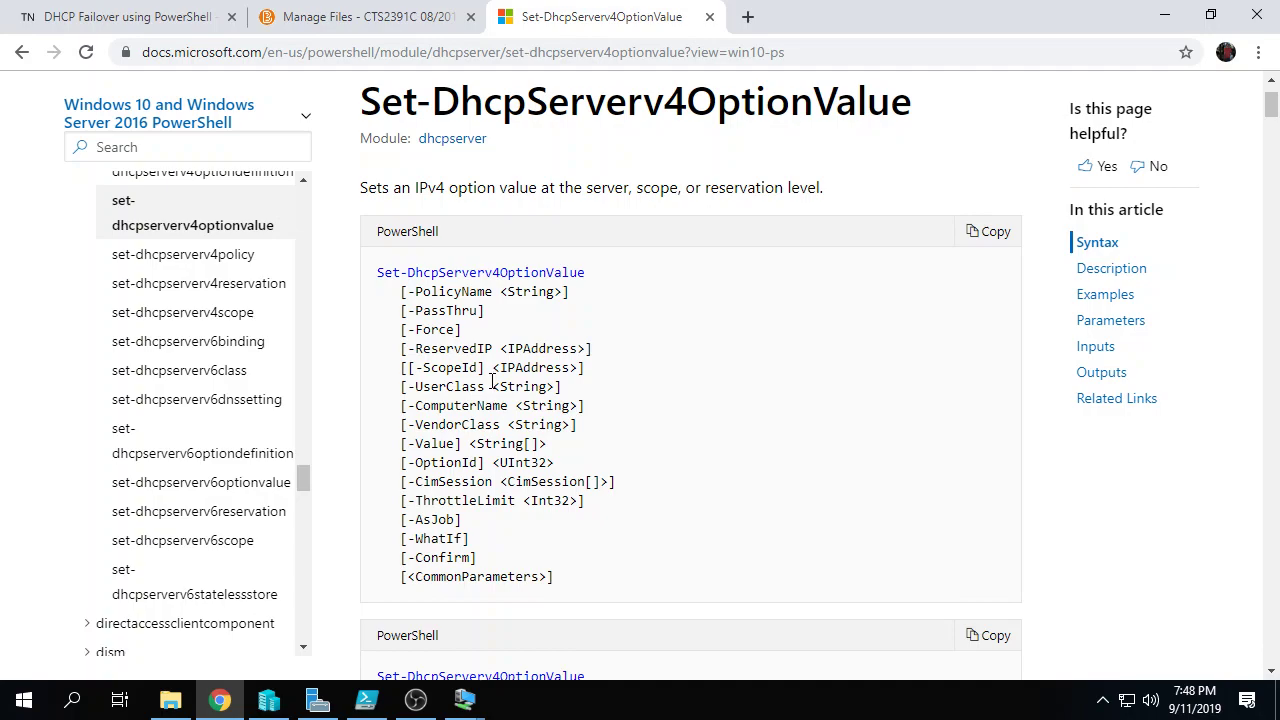
scroll(494, 382, down, 5)
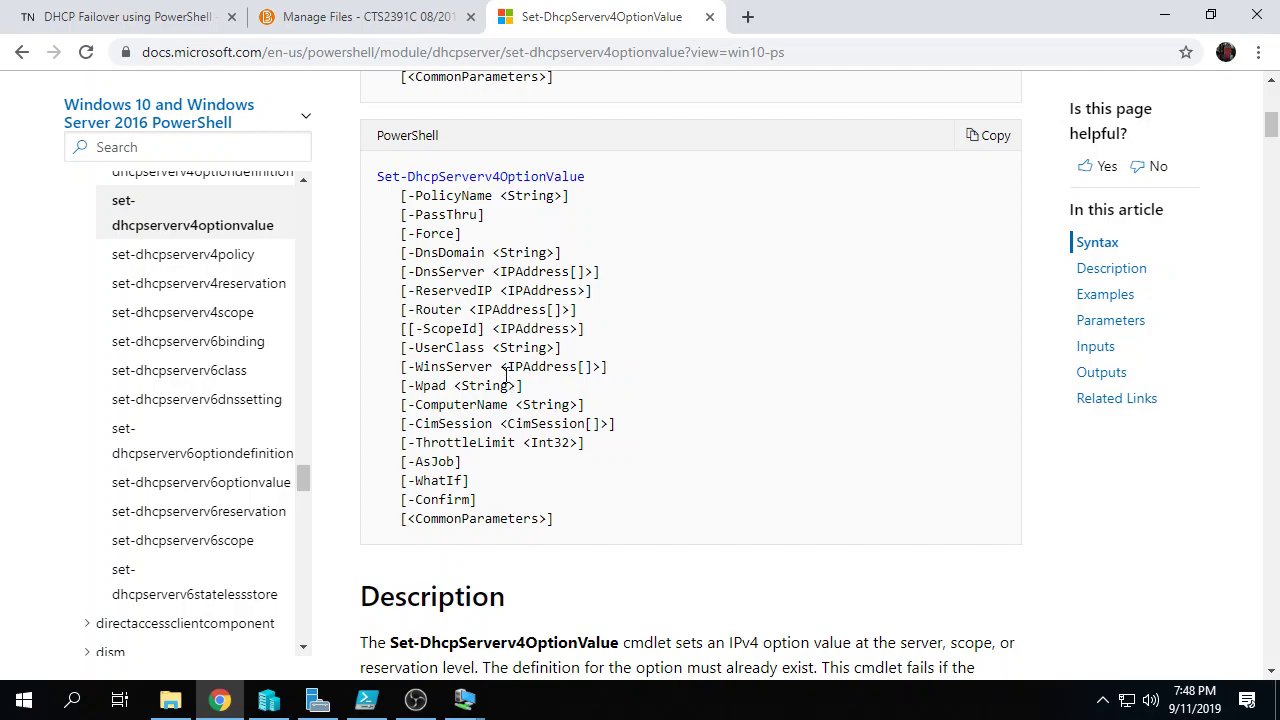
scroll(507, 377, down, 6)
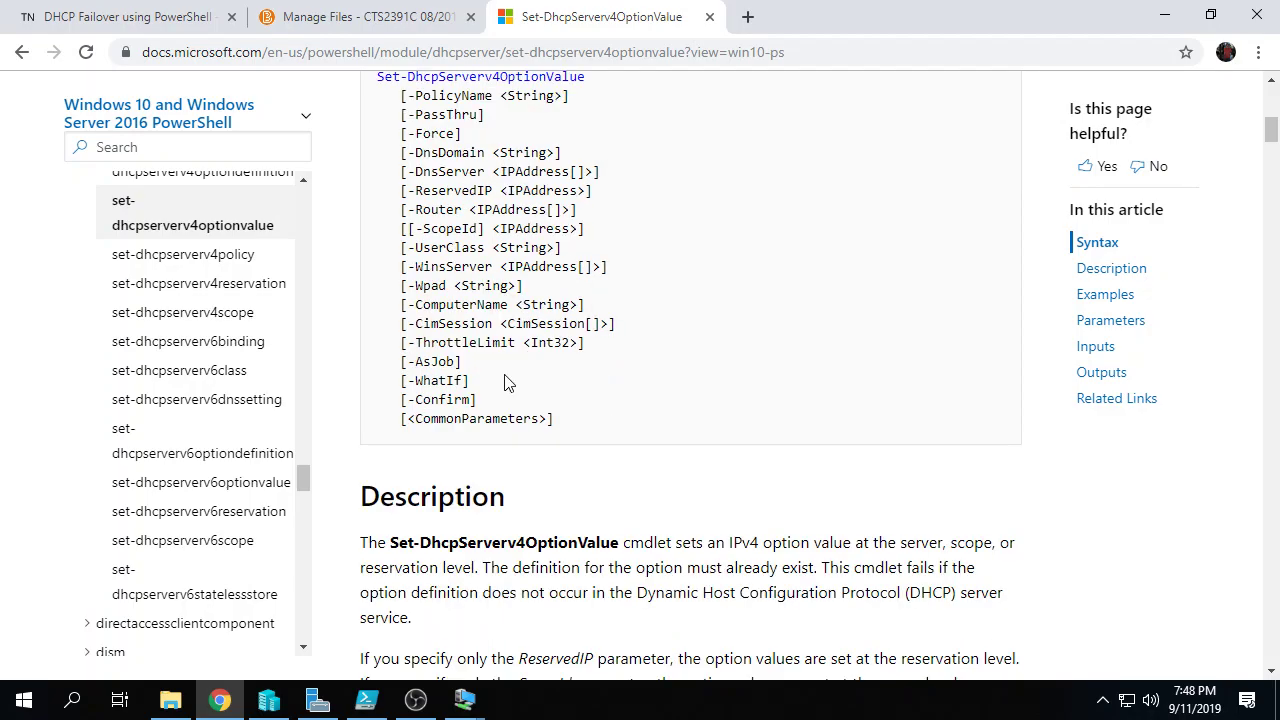
scroll(506, 377, down, 4)
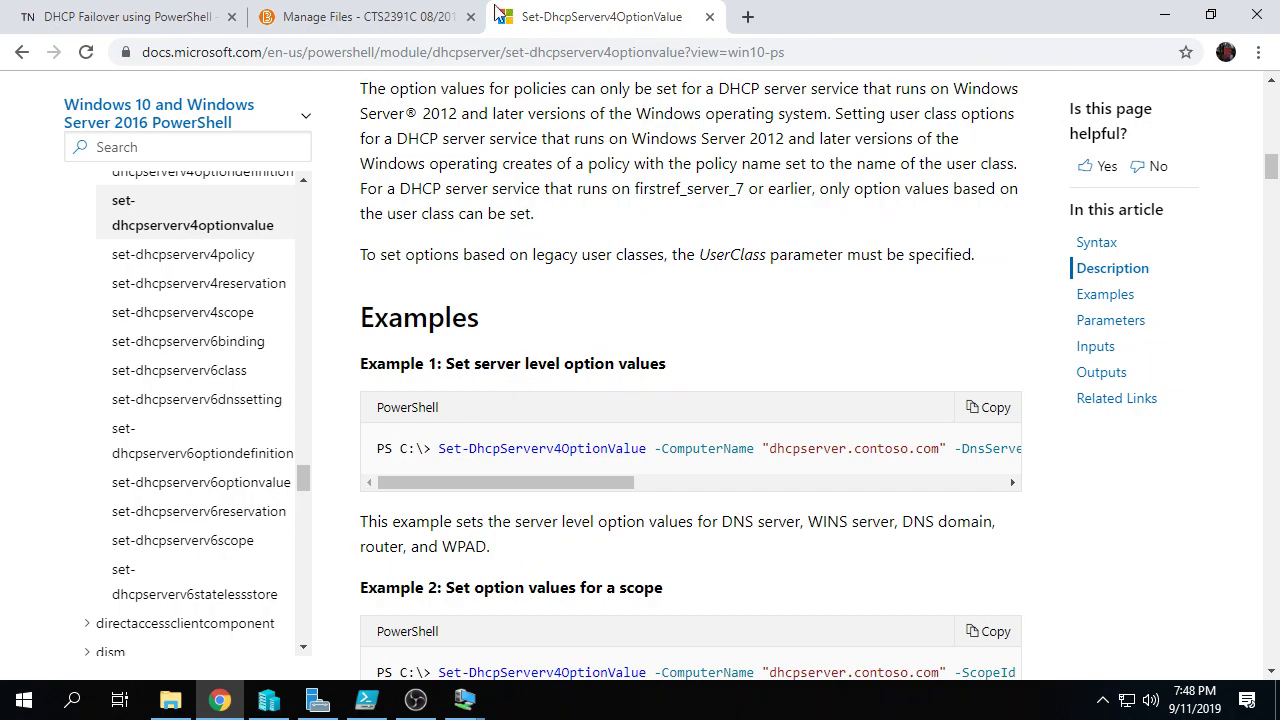
Step: Recheck the DNS server address on line 40, then switch to the DHCP1 virtual machine
click(366, 700)
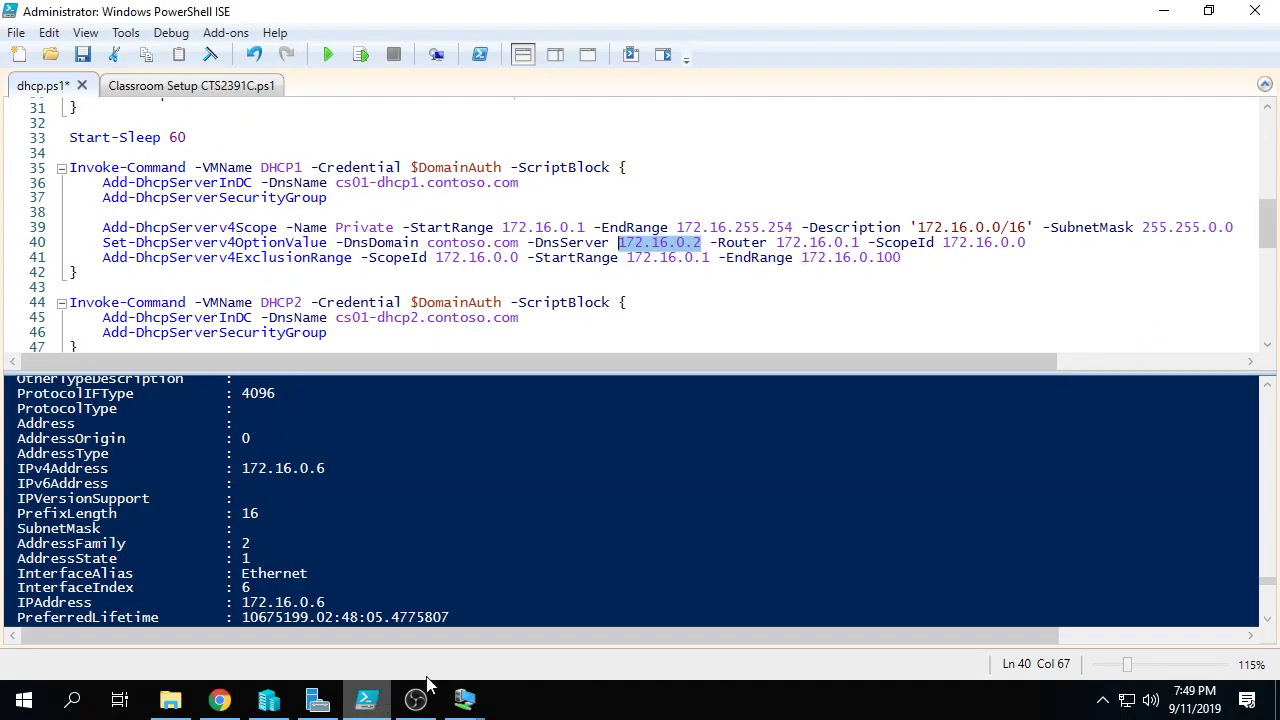
click(702, 243)
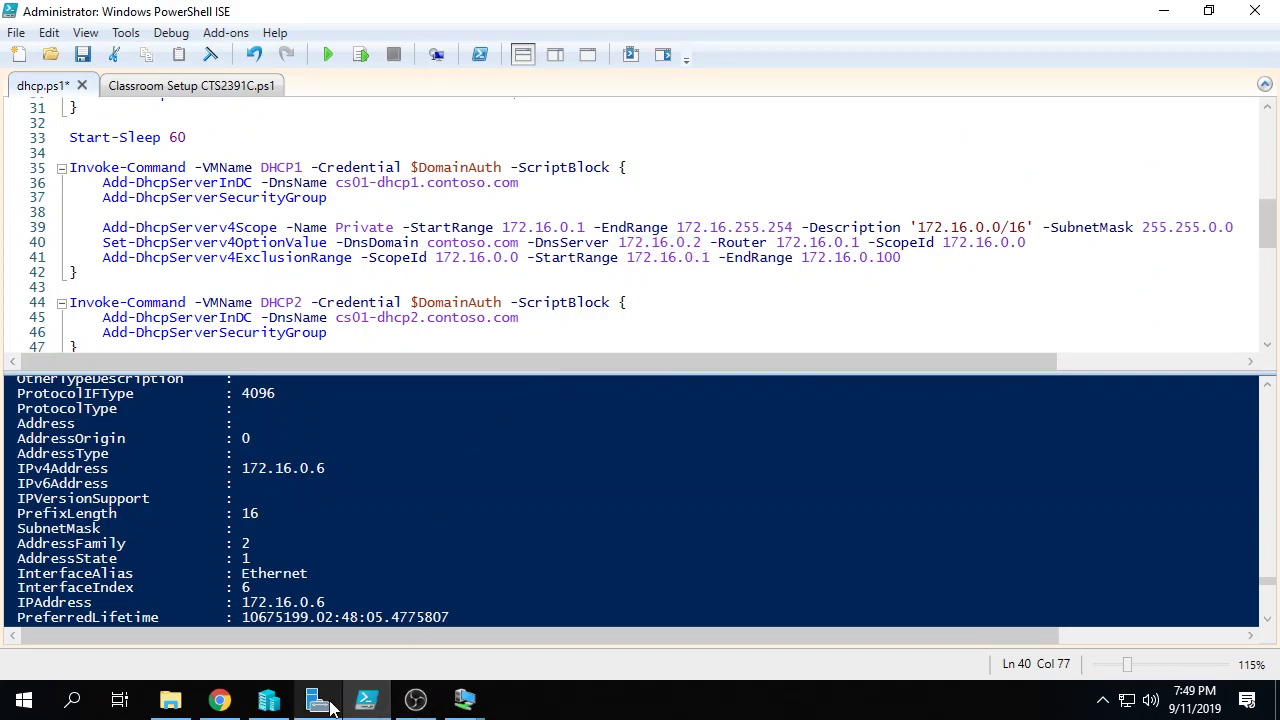
mouse_move(465, 714)
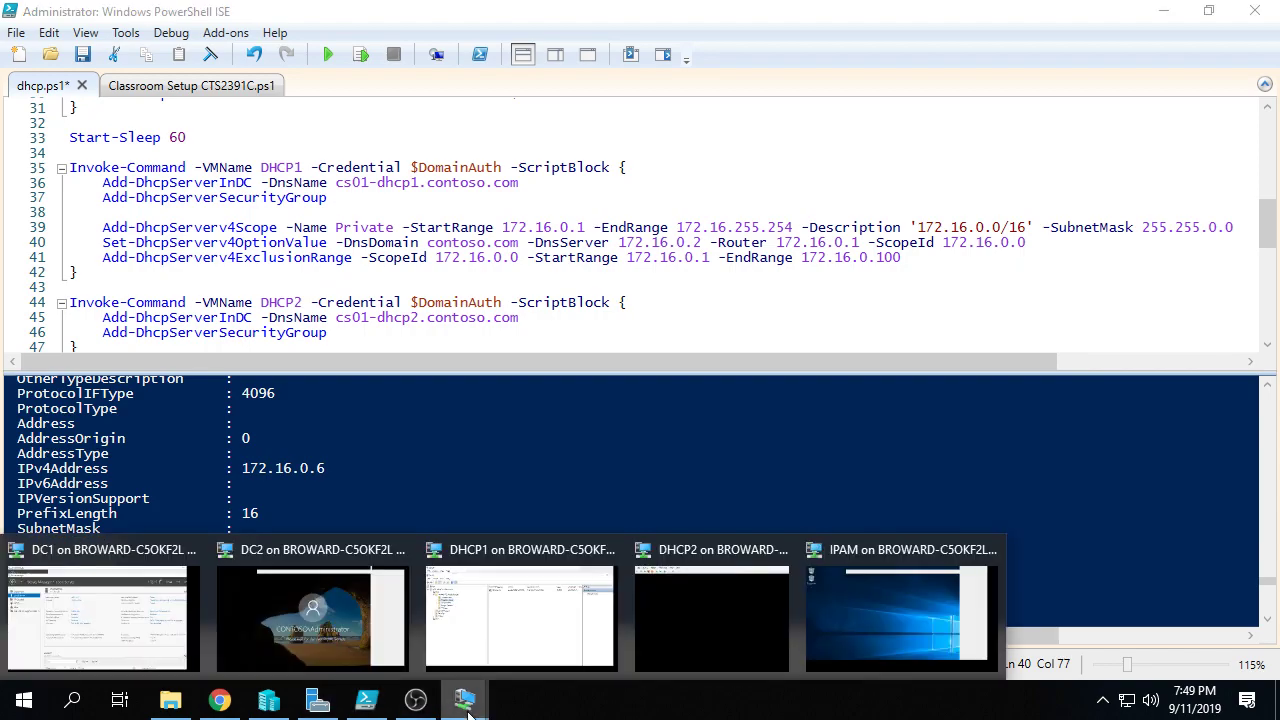
click(503, 595)
Step: Sign in to DHCP1 as administrator and view the 172.16.0.0 Private scope's Scope Options
key(ctrl+alt+End)
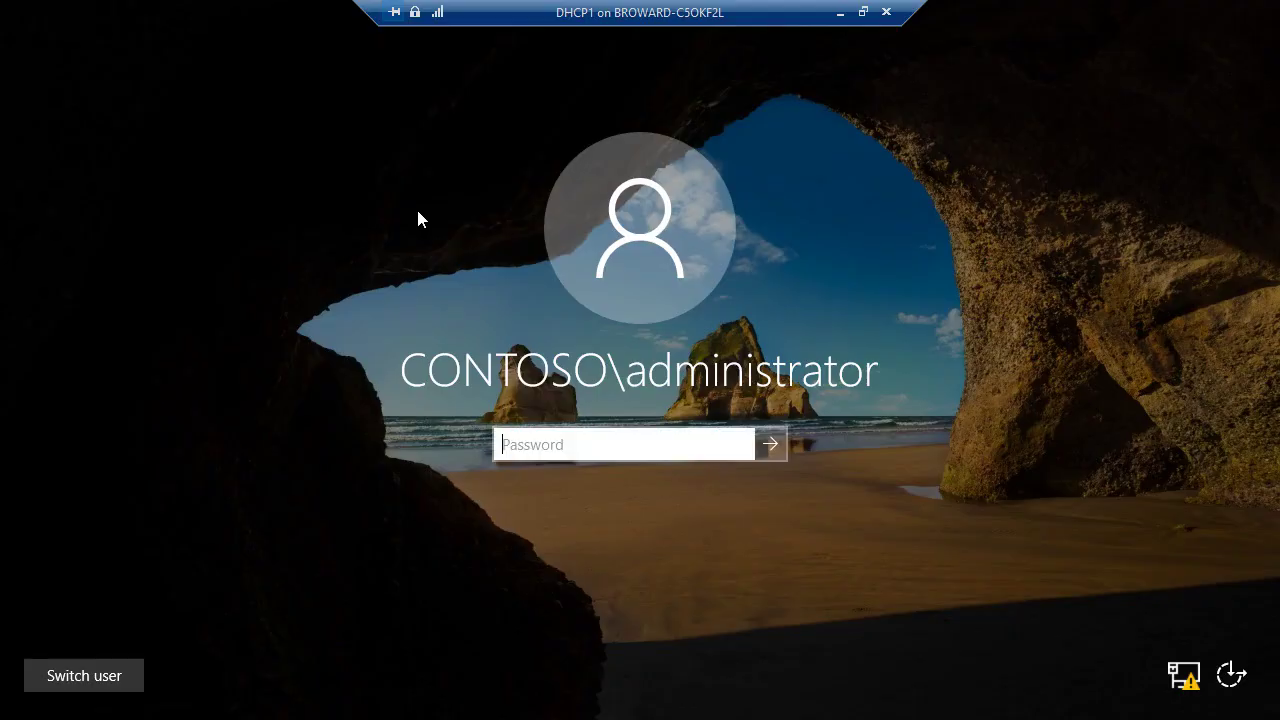
text(Pa$$w0rd)
key(Return)
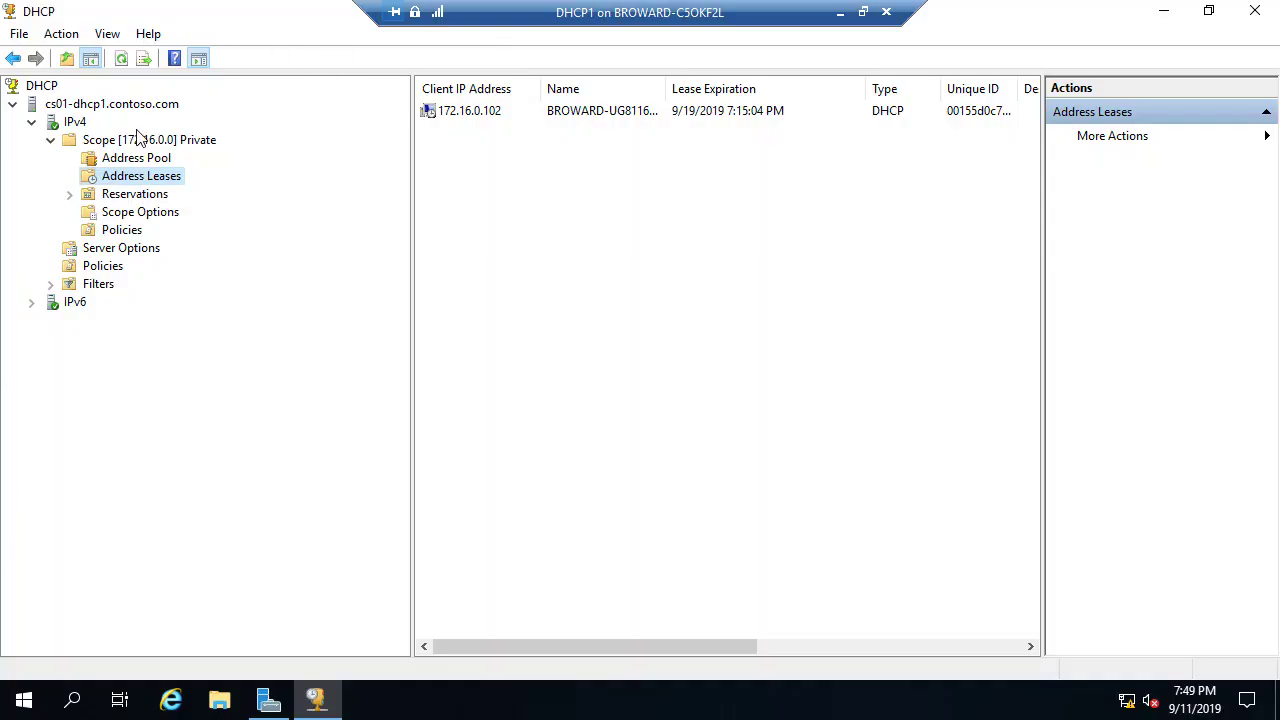
click(143, 212)
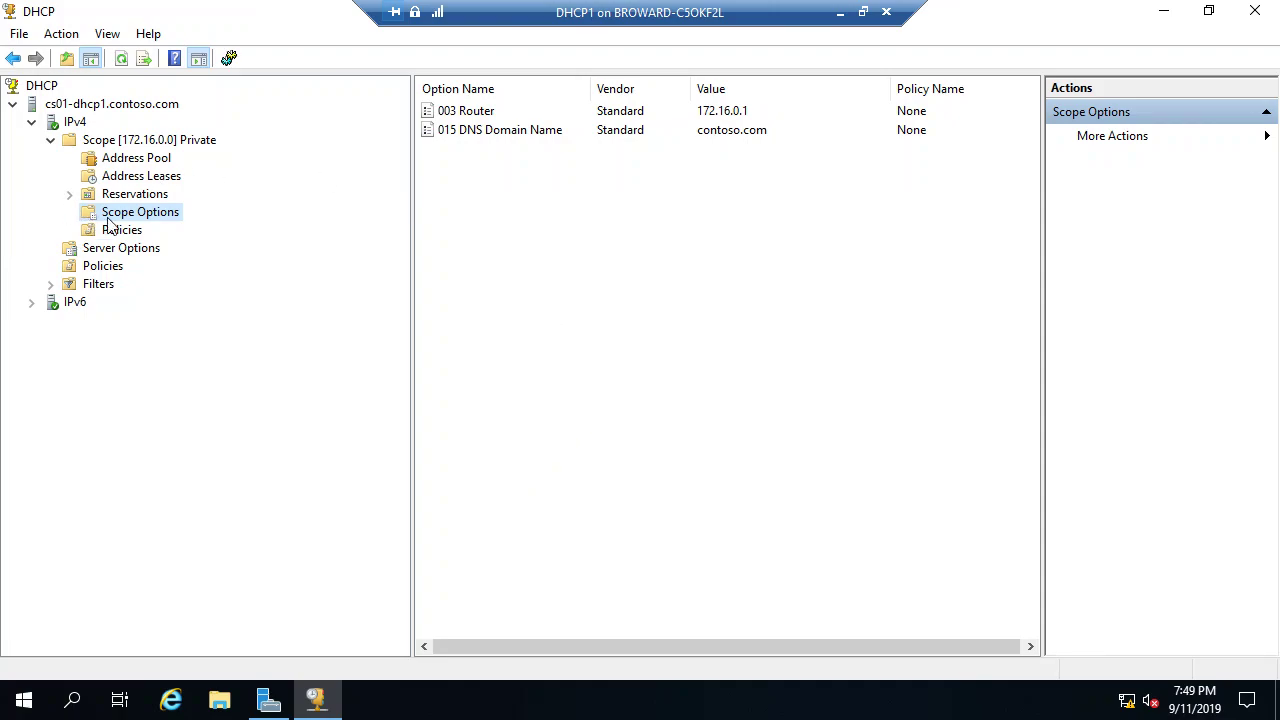
Step: Enable 006 DNS Servers in the Private scope options, adding 172.16.0.2 and 172.16.0.3
right_click(154, 220)
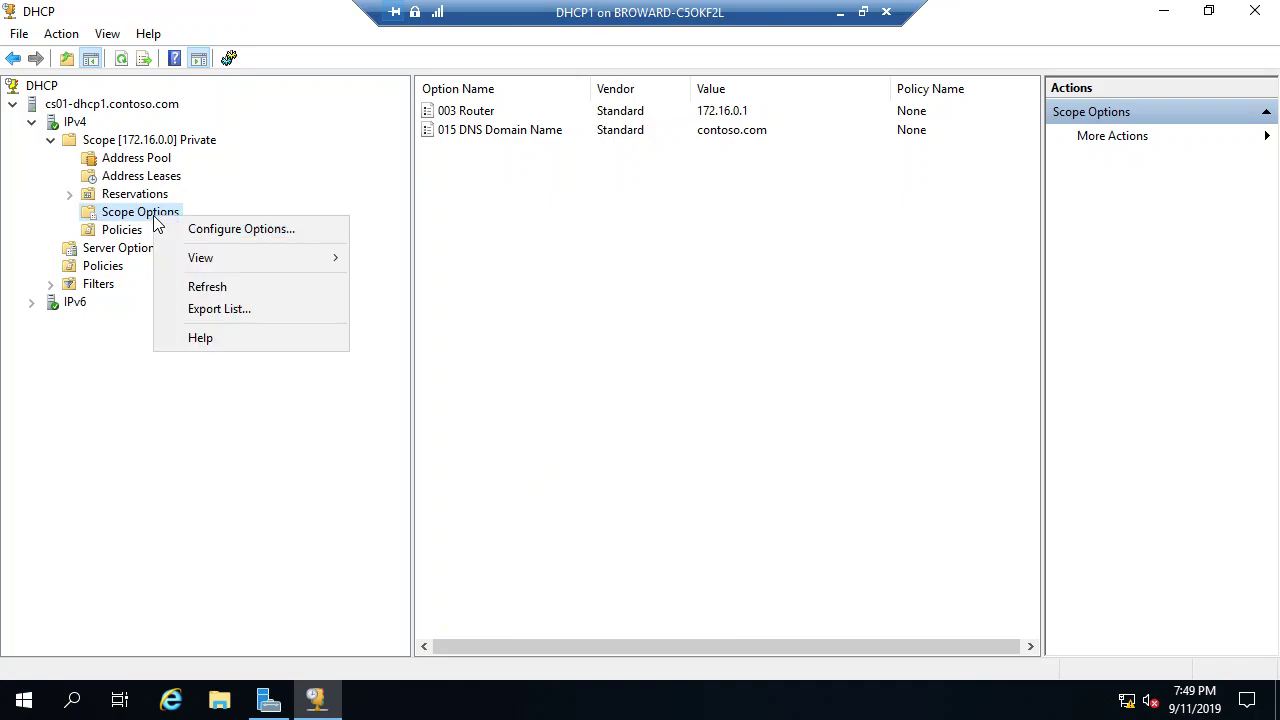
click(258, 231)
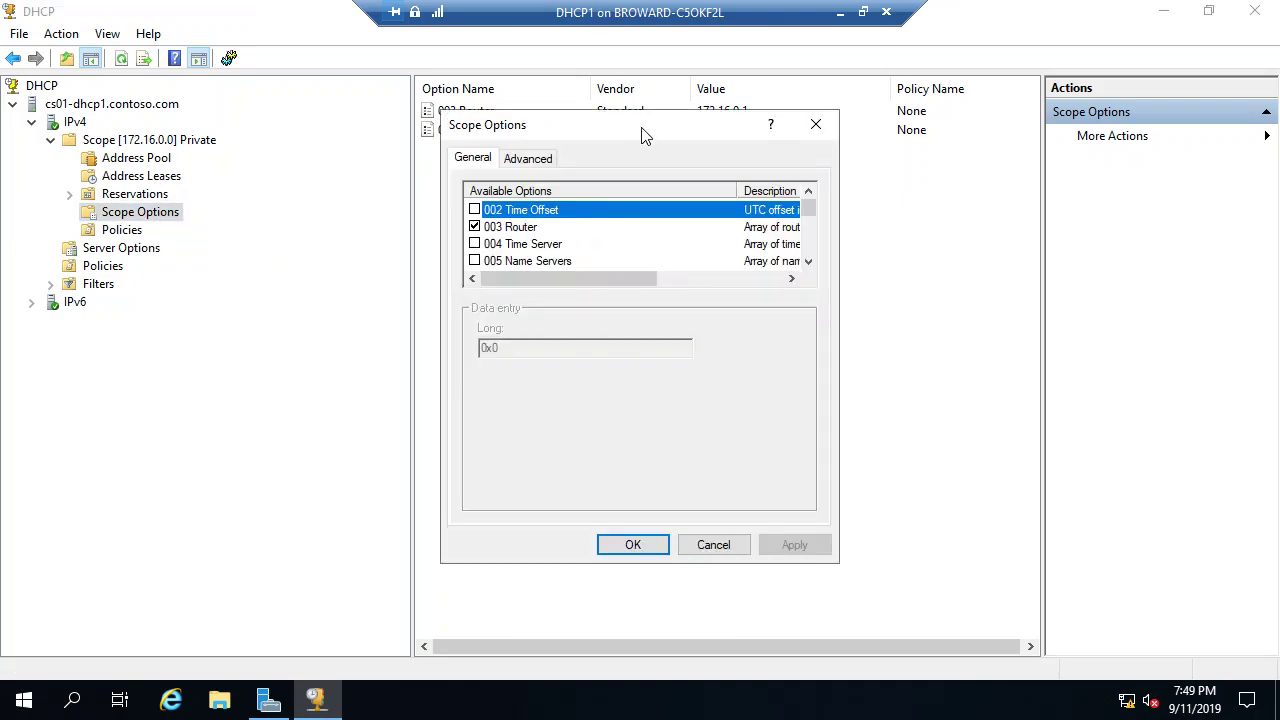
drag(573, 124, 715, 216)
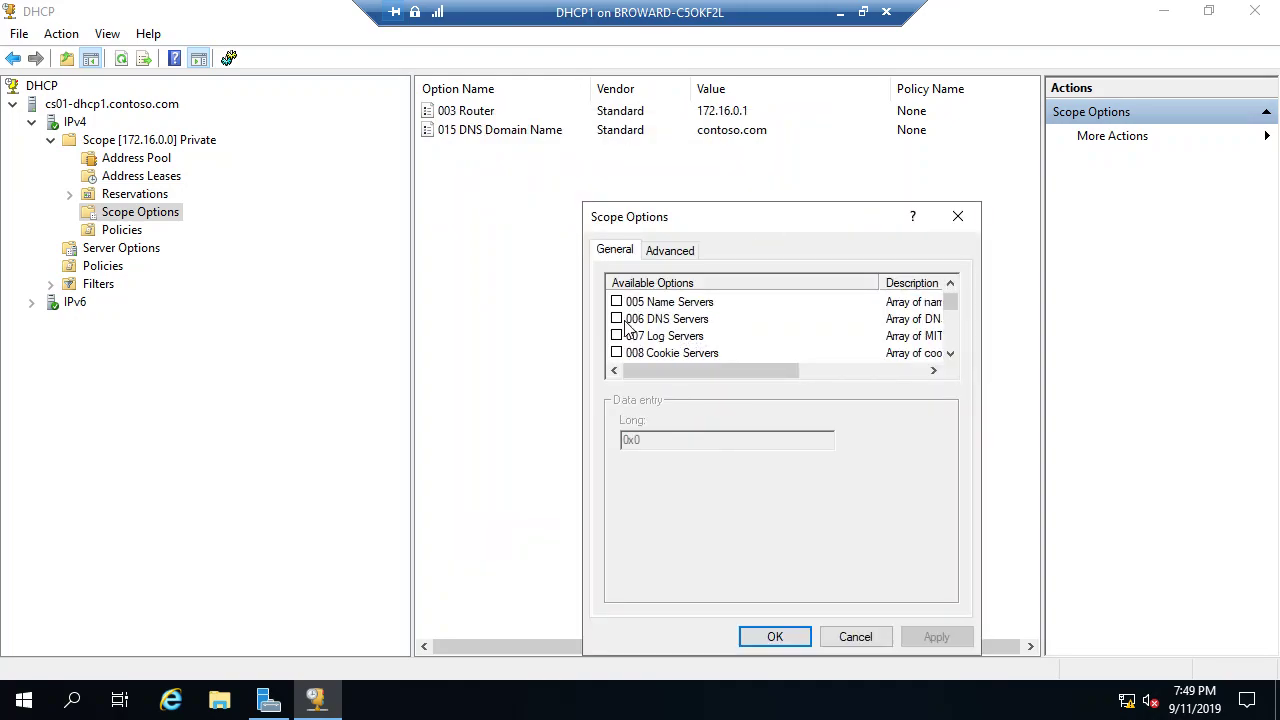
click(625, 321)
click(617, 319)
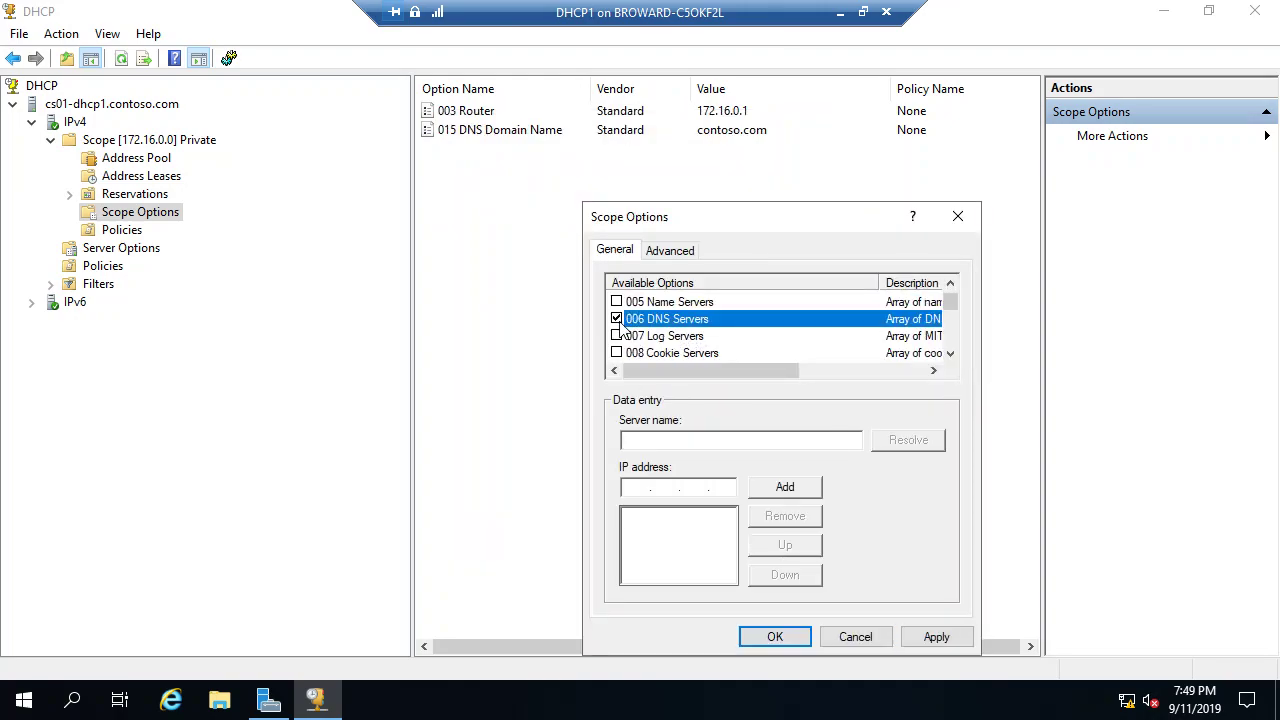
click(636, 487)
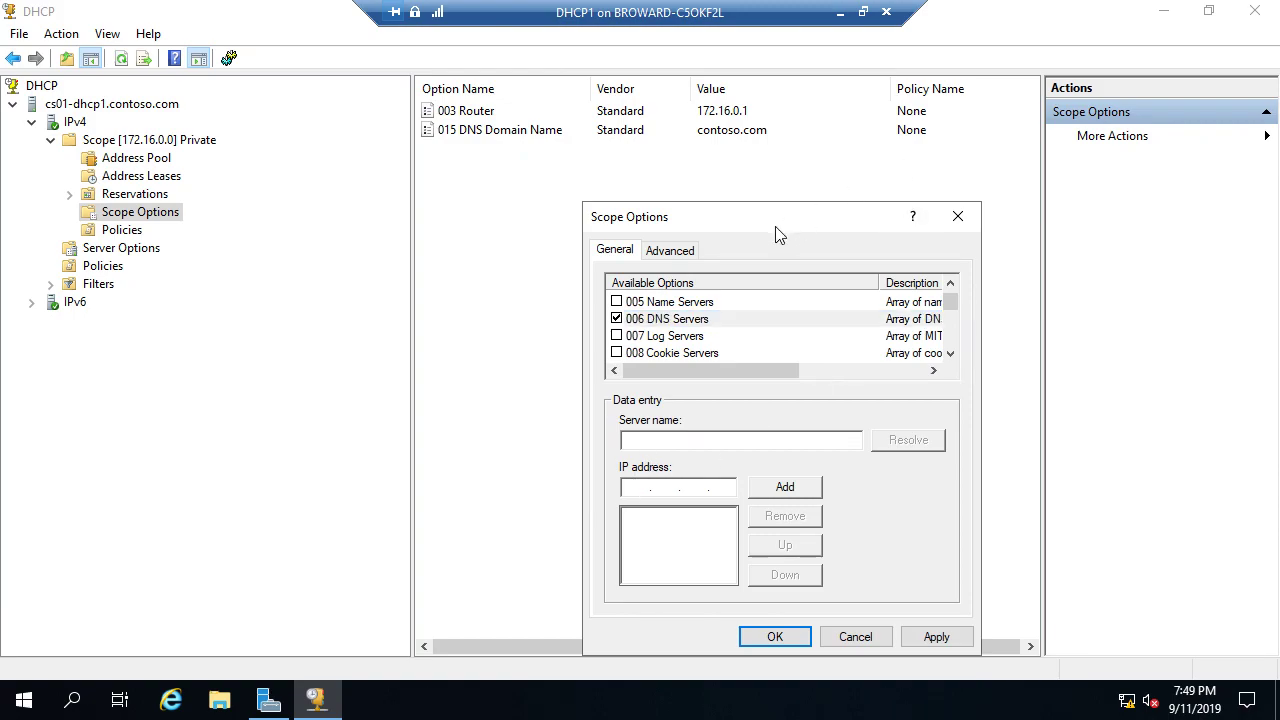
text(172 . 16 . 0 . 2)
click(785, 490)
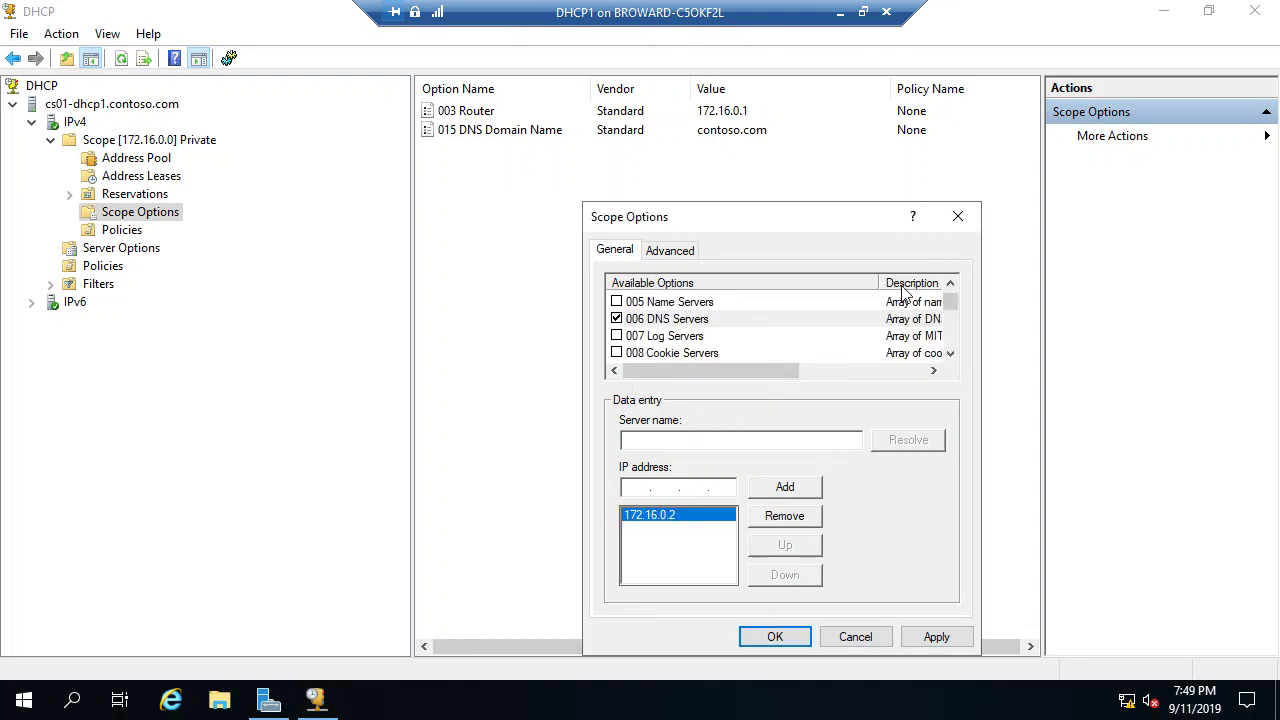
text(172.16.0.3)
click(796, 489)
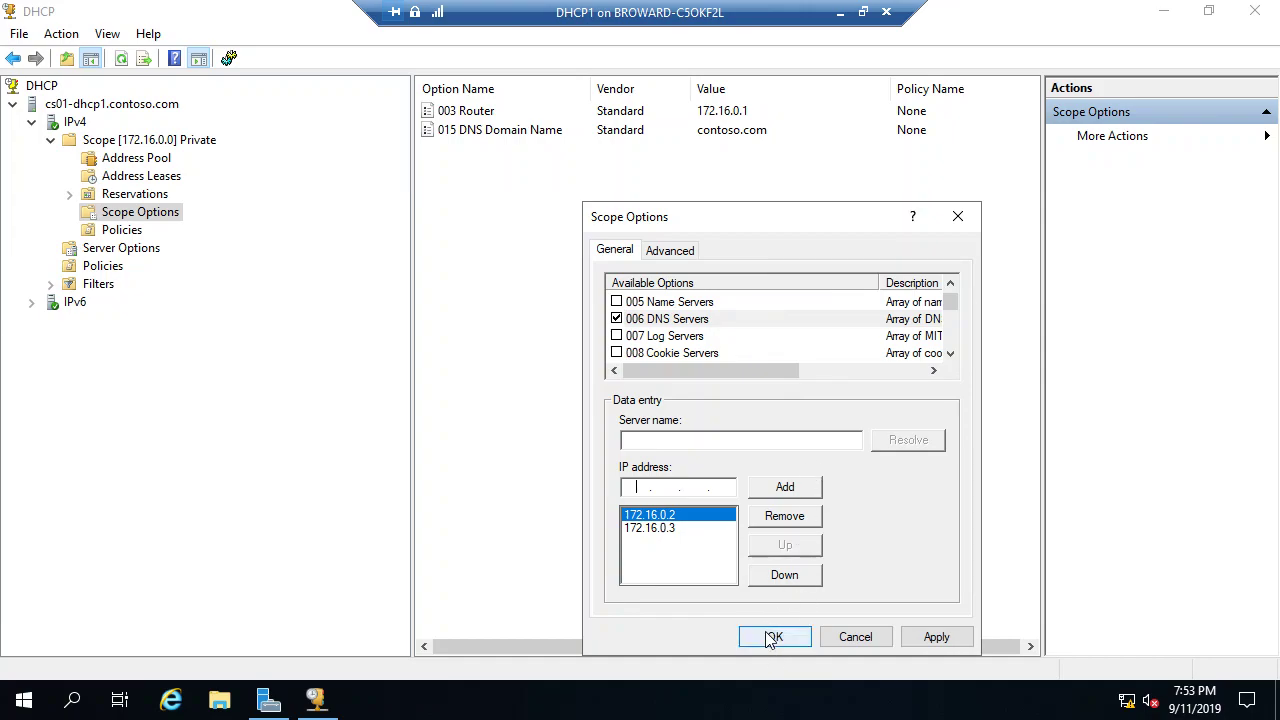
Step: Confirm the Scope Options dialog so 006 DNS Servers is saved as 172.16.0.2, 172.16.0.3
click(773, 637)
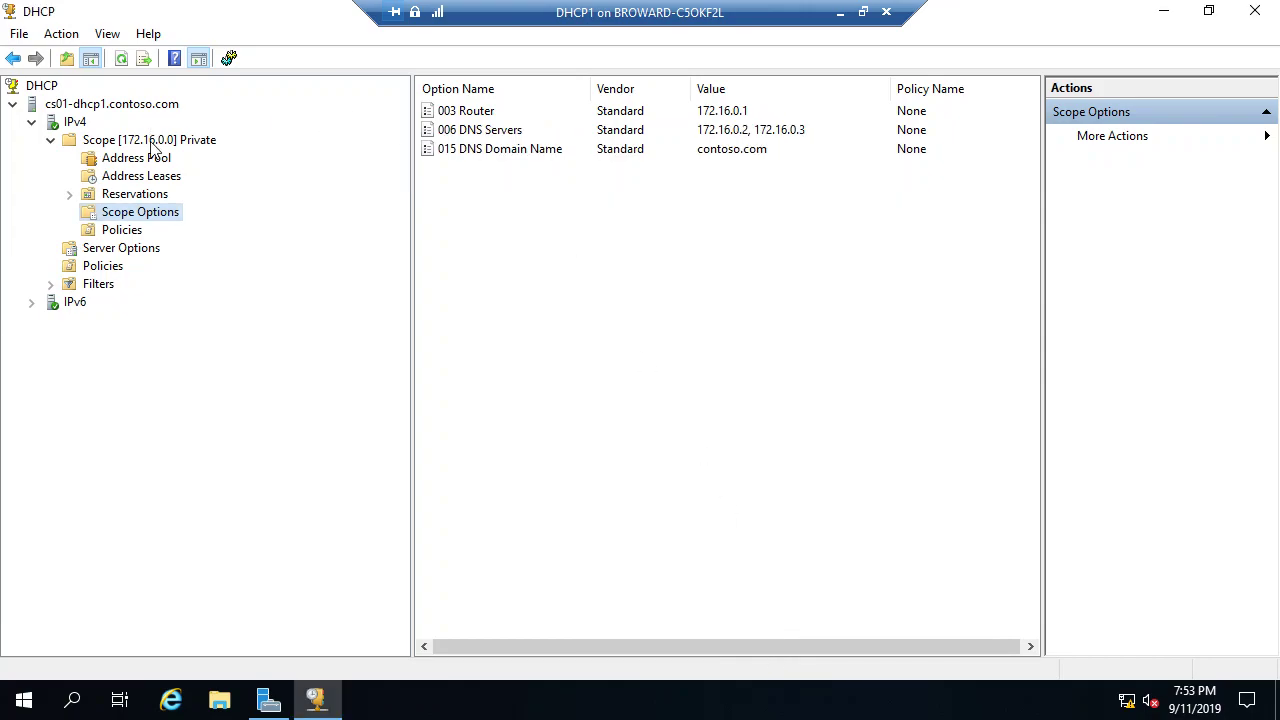
Step: Launch Configure Failover from the context menu of Scope [172.16.0.0] Private
click(157, 145)
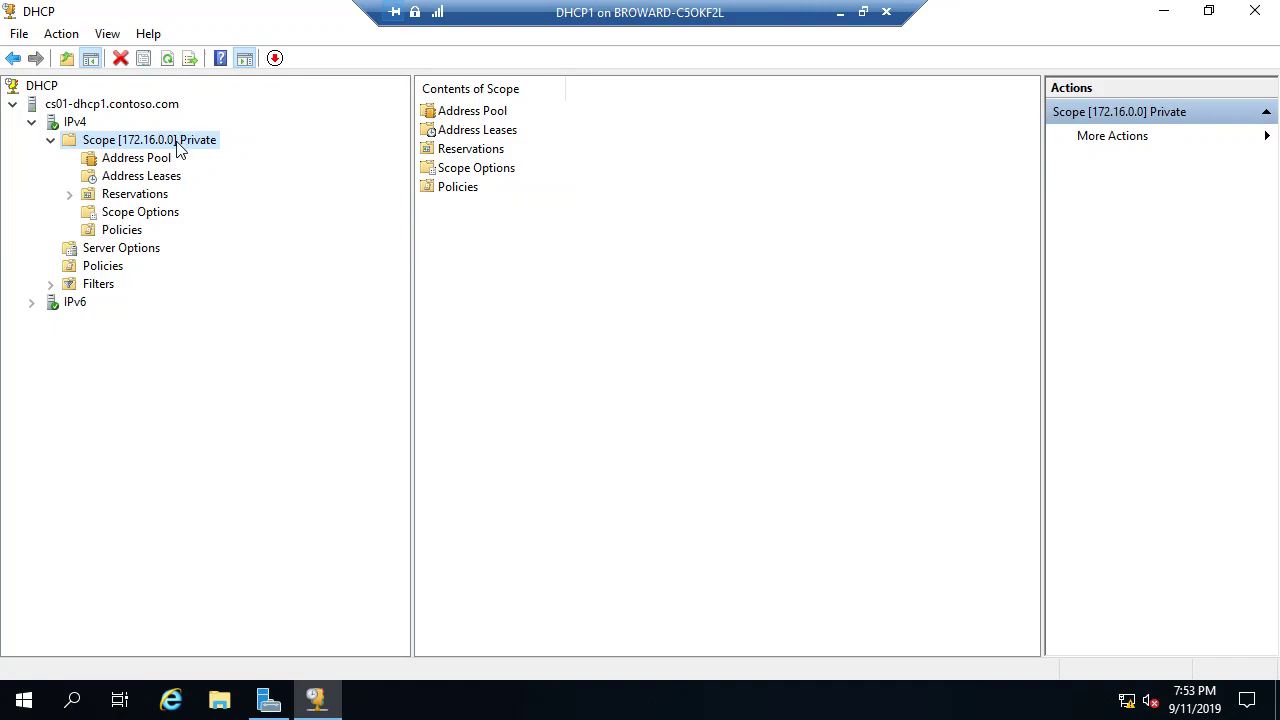
right_click(177, 142)
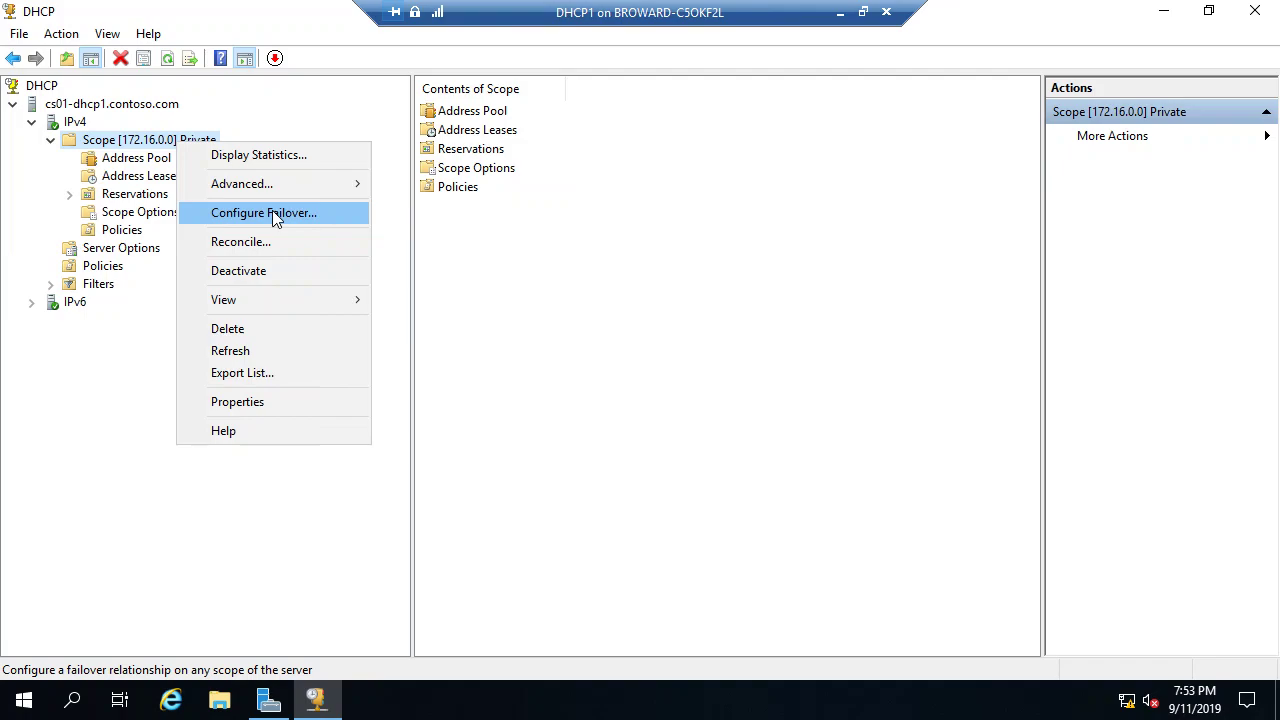
click(275, 215)
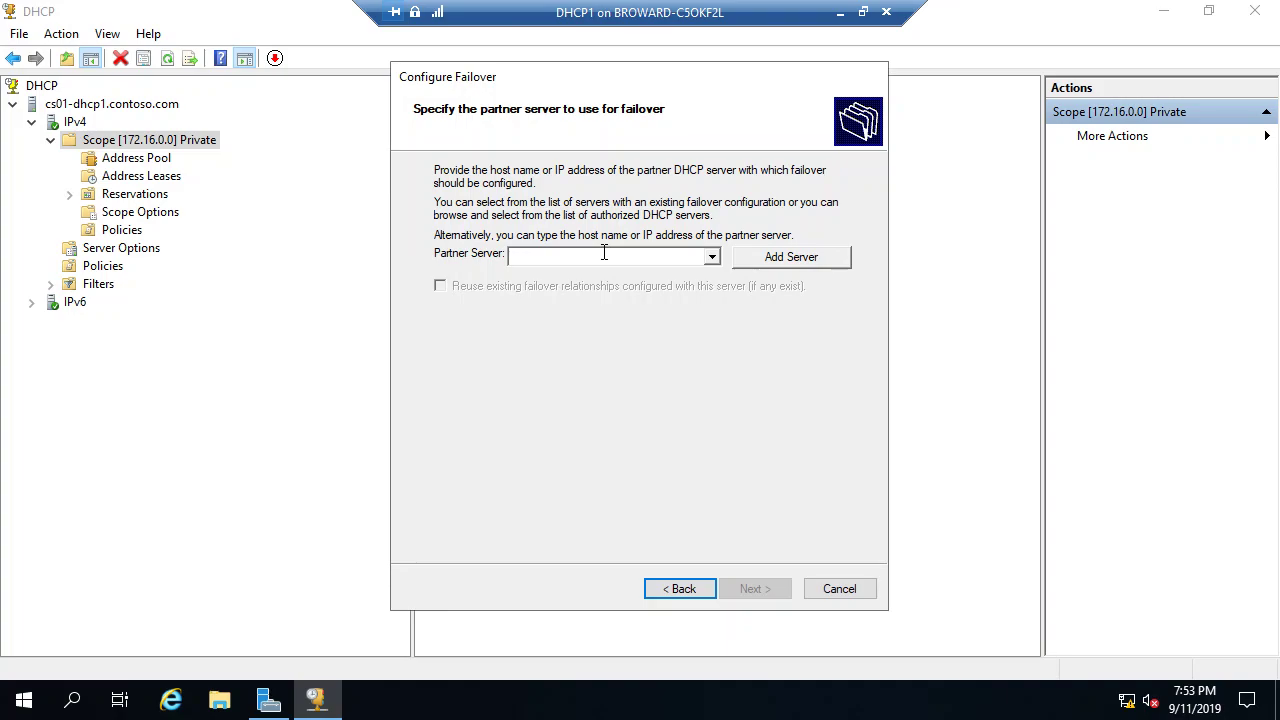
Step: Set cs01-dhcp2.contoso.com as failover partner, disable message authentication, then minimize the DHCP1 window
text(cs01-)
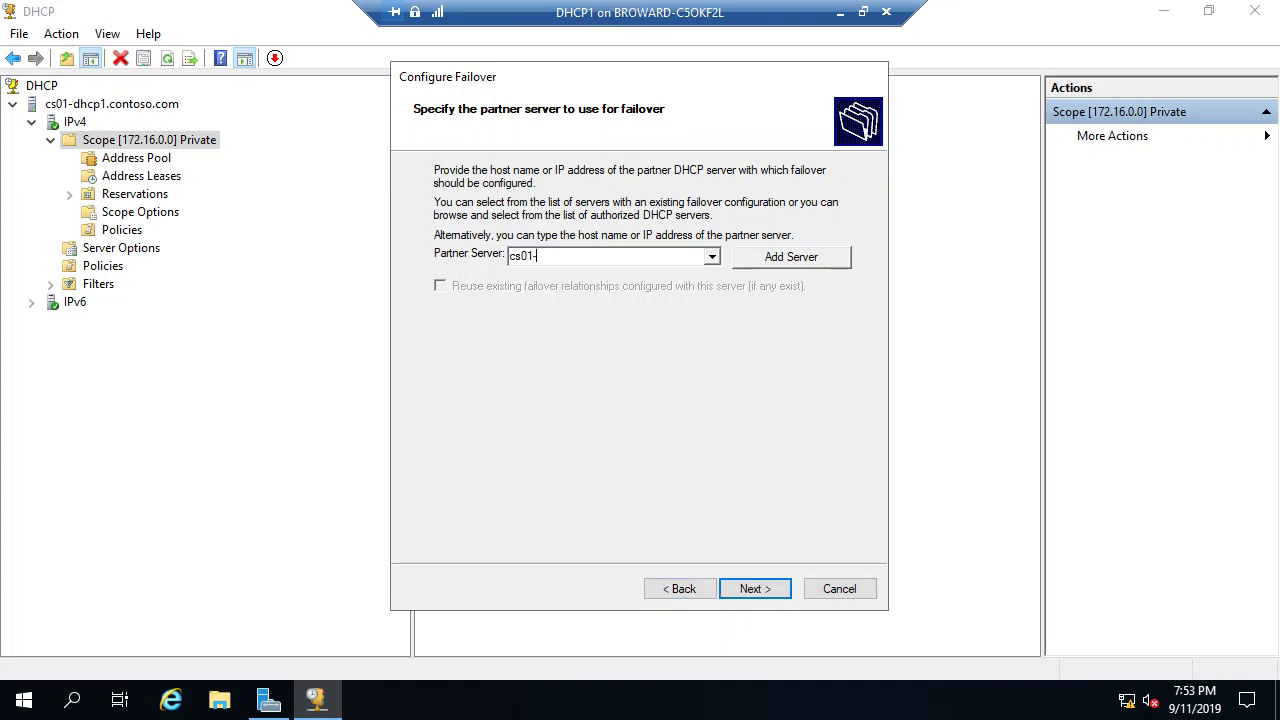
text(dhcp2.co)
key(BackSpace)
key(BackSpace)
key(BackSpace)
text(2.contoso.com)
click(762, 592)
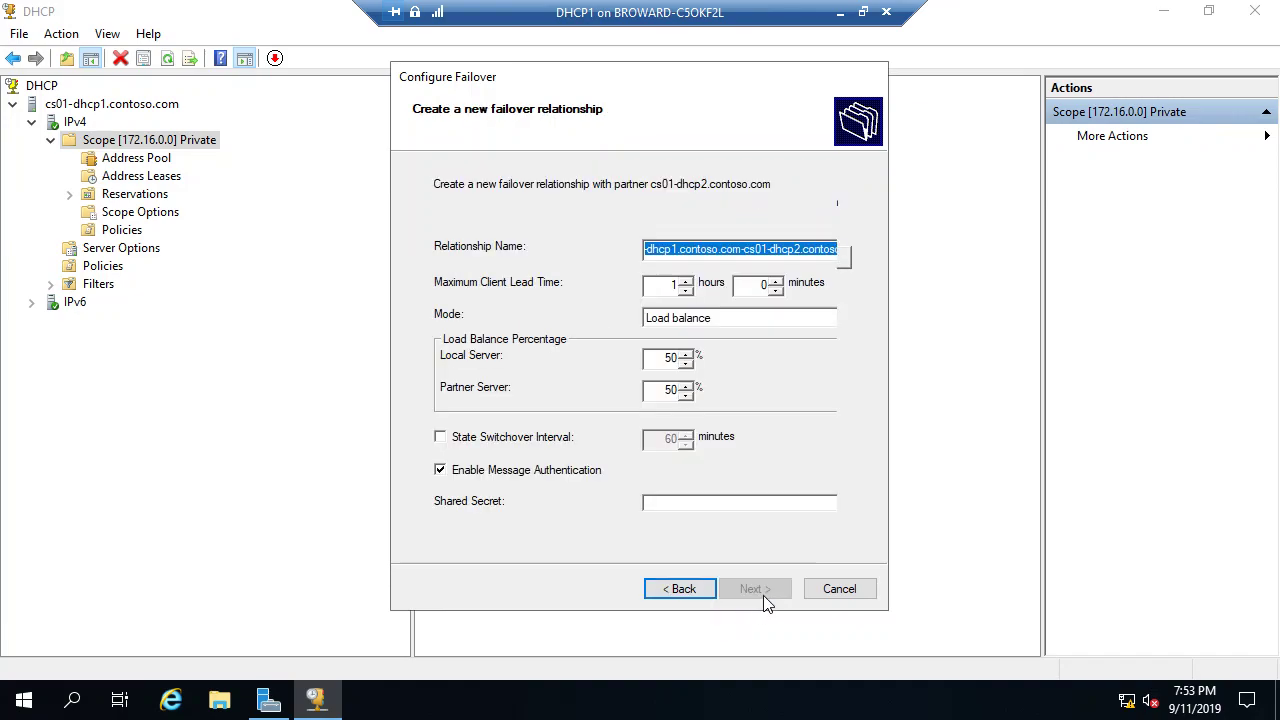
click(650, 592)
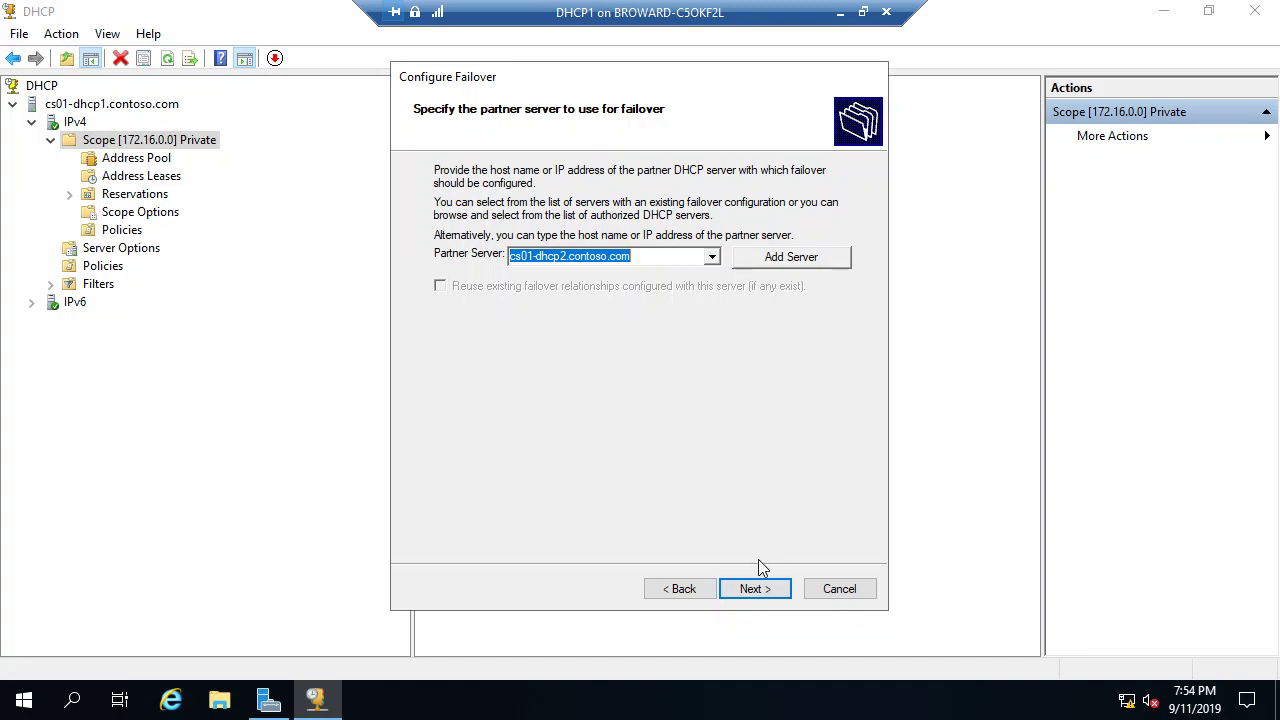
click(746, 594)
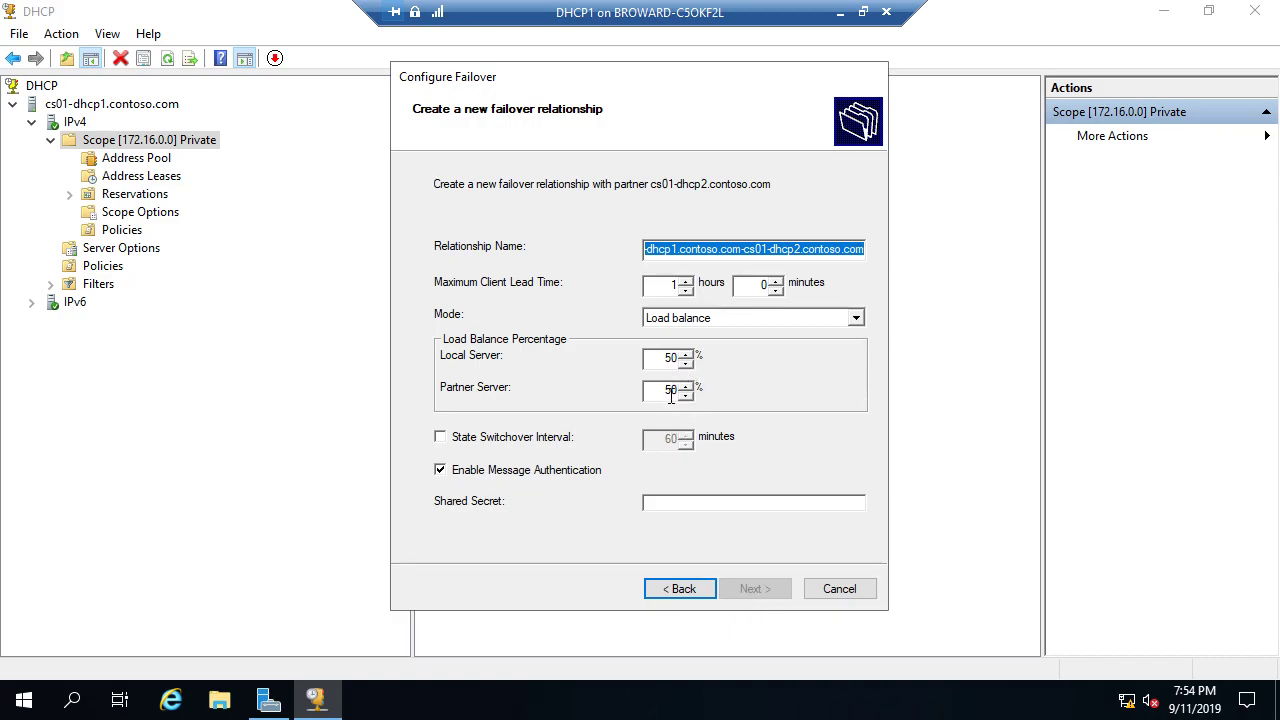
click(484, 472)
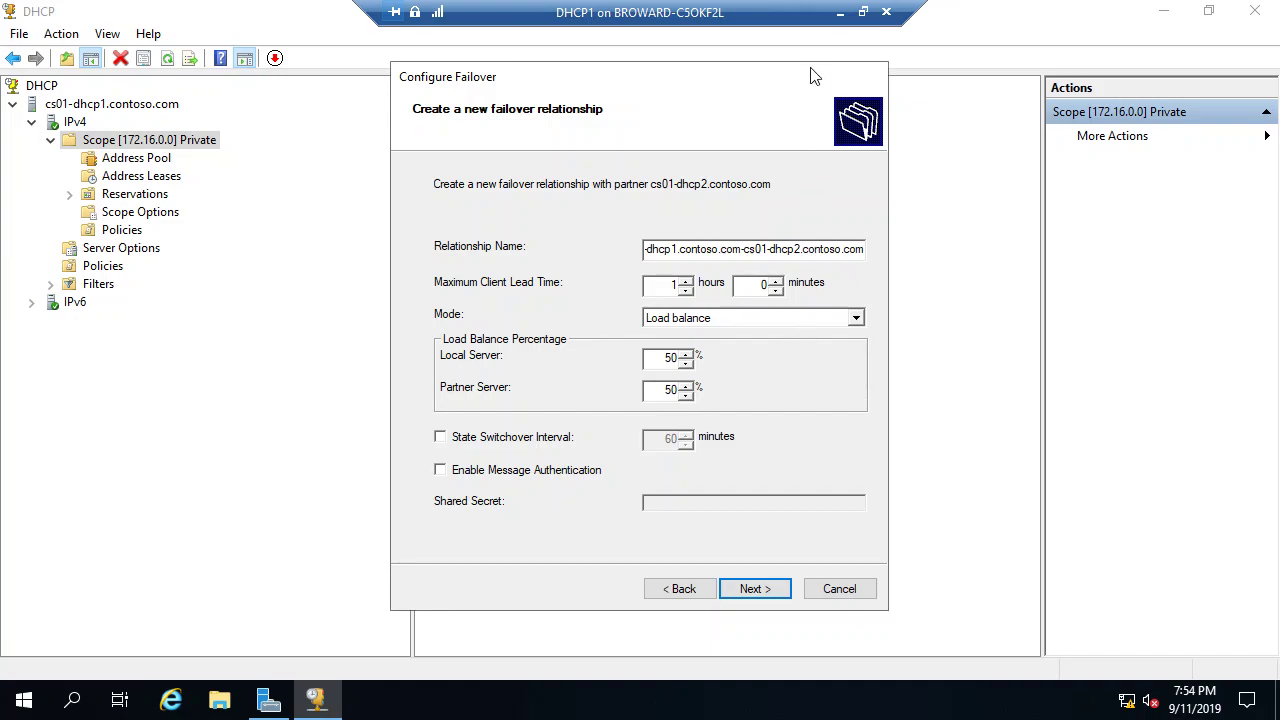
click(839, 13)
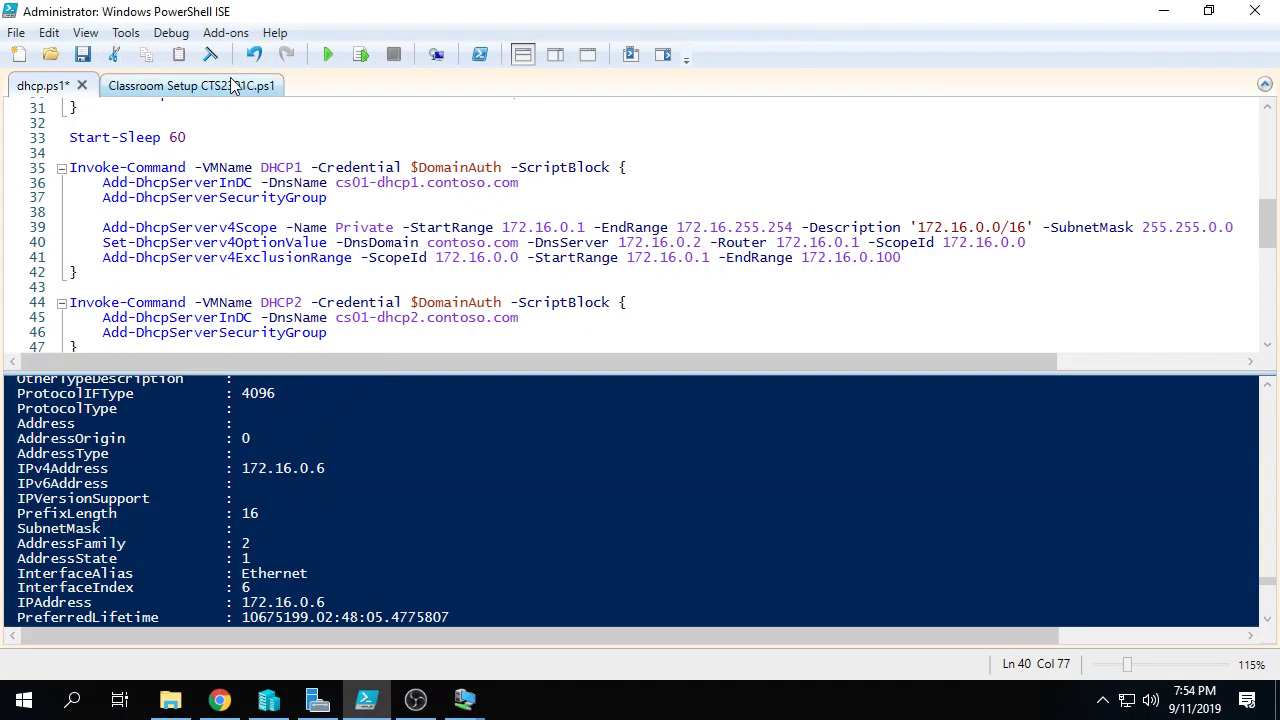
Step: Glance at the DHCP Failover using PowerShell article, then return to DHCP1's Configure Failover wizard
click(220, 703)
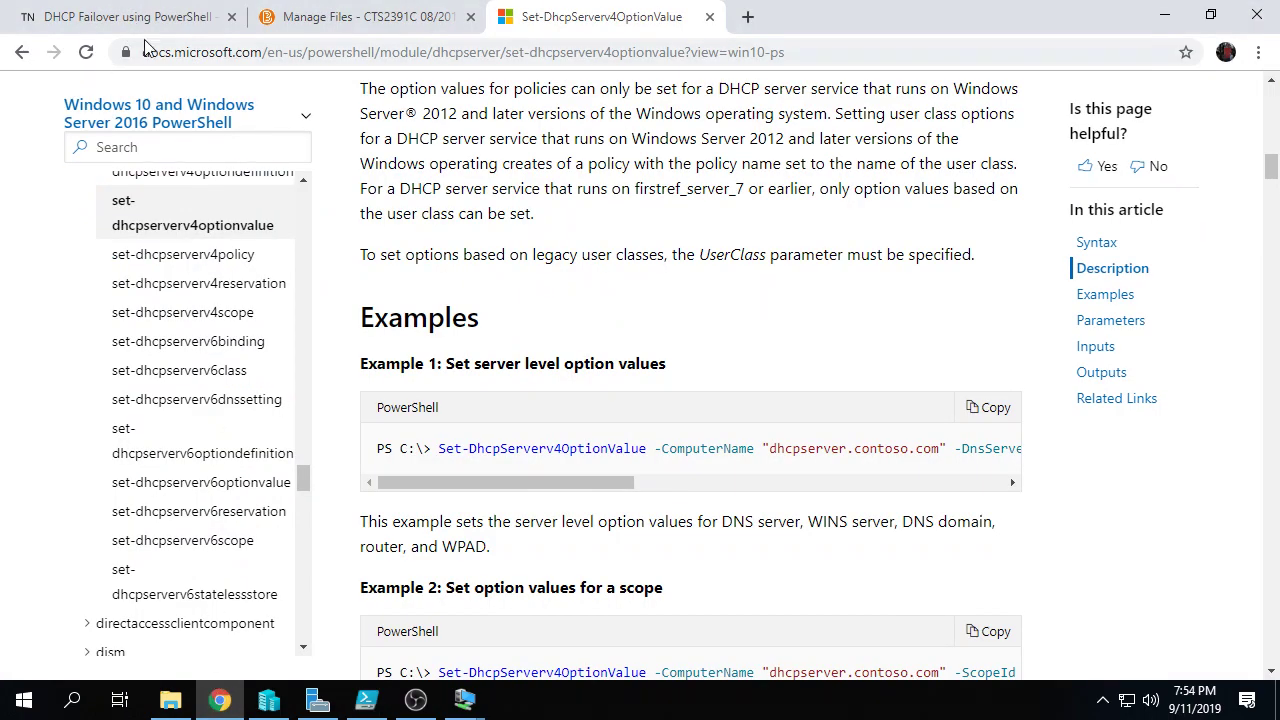
click(148, 18)
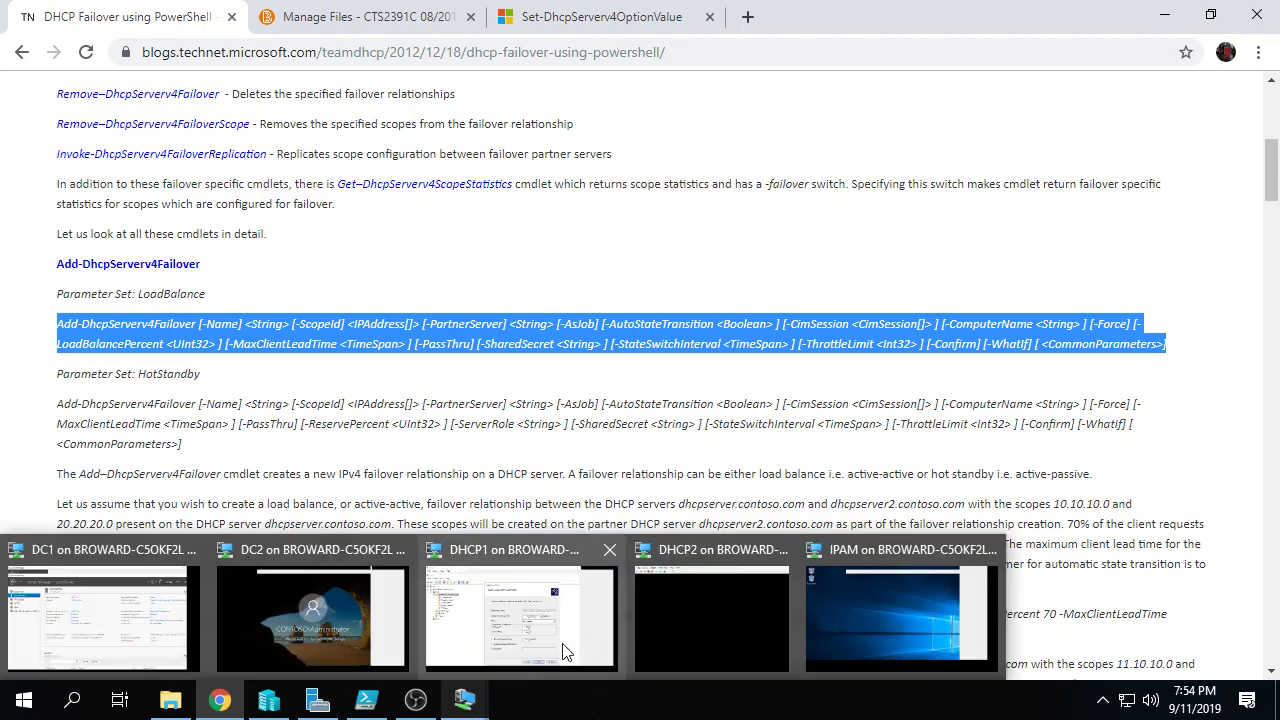
click(507, 636)
Step: Keep Load balance mode at 50%/50% and finish the wizard, then close the success report
click(688, 320)
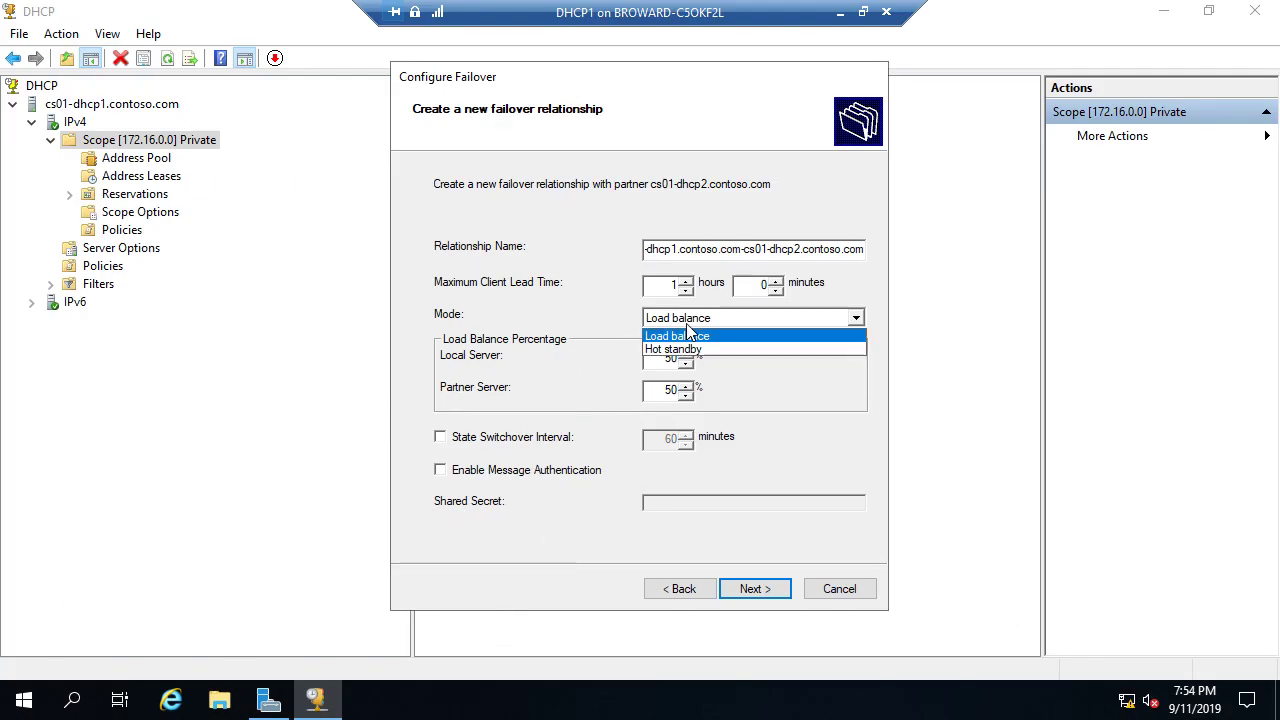
click(690, 338)
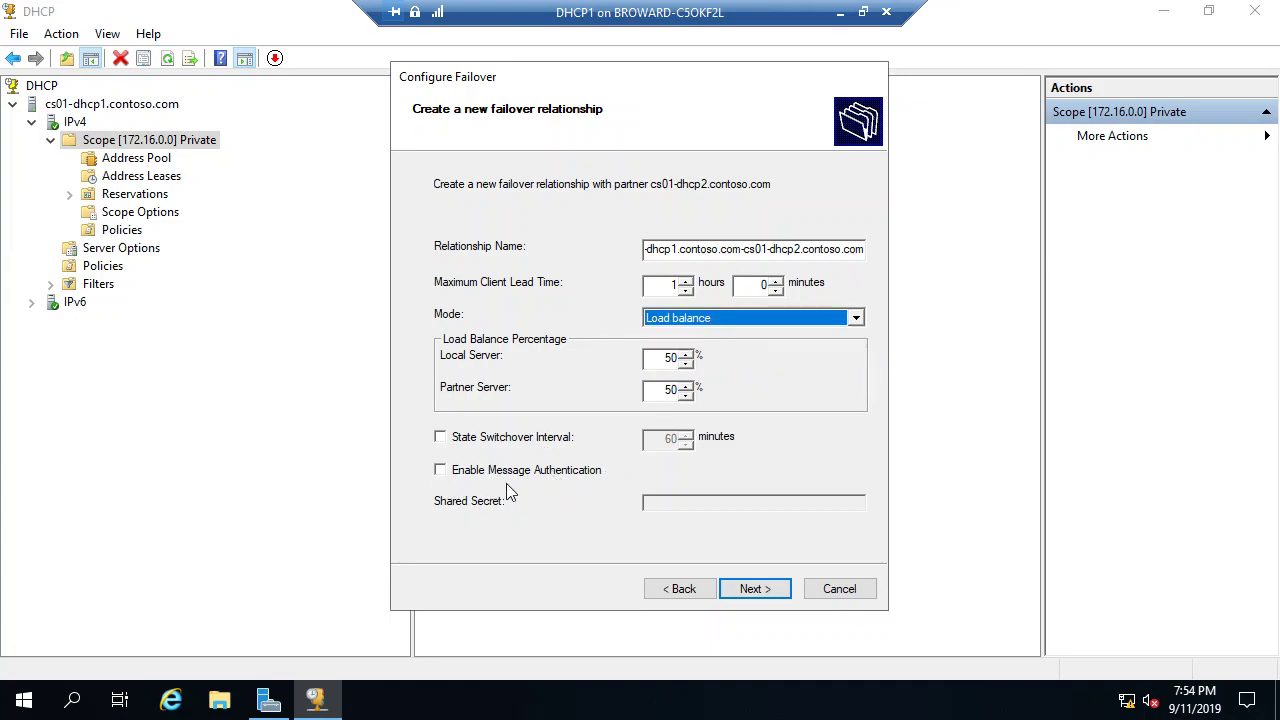
click(765, 598)
click(764, 594)
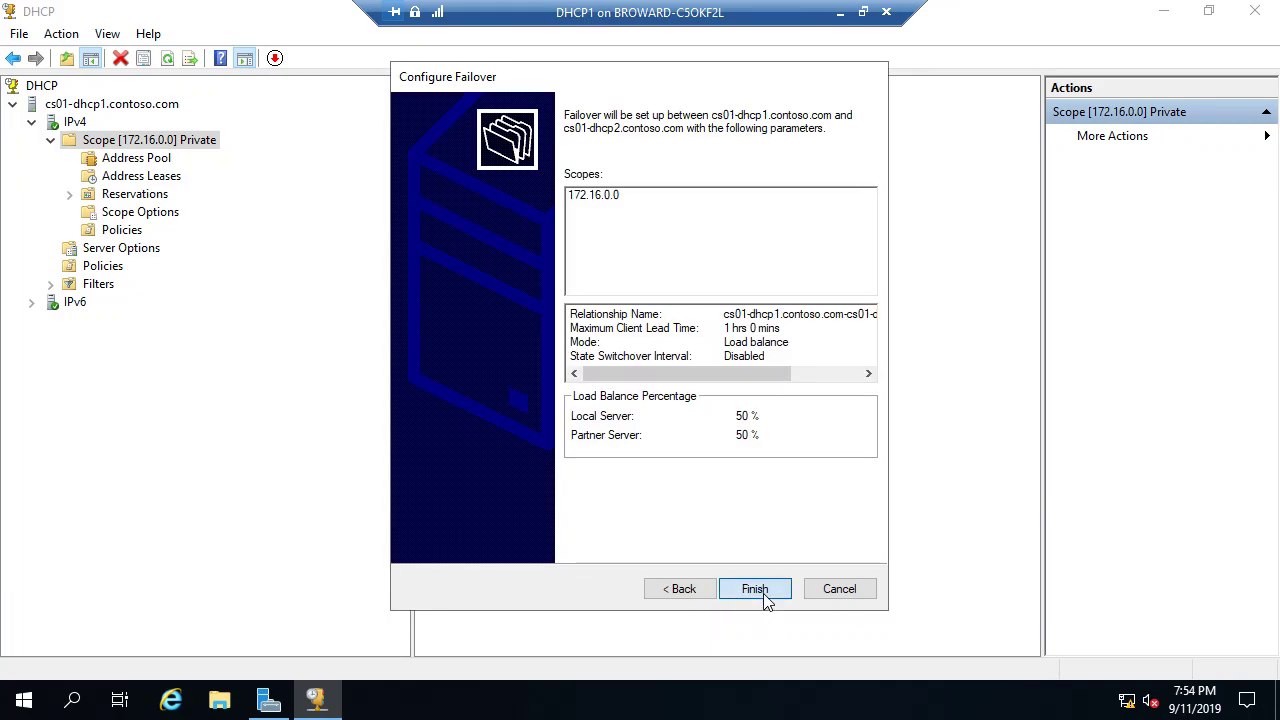
click(663, 487)
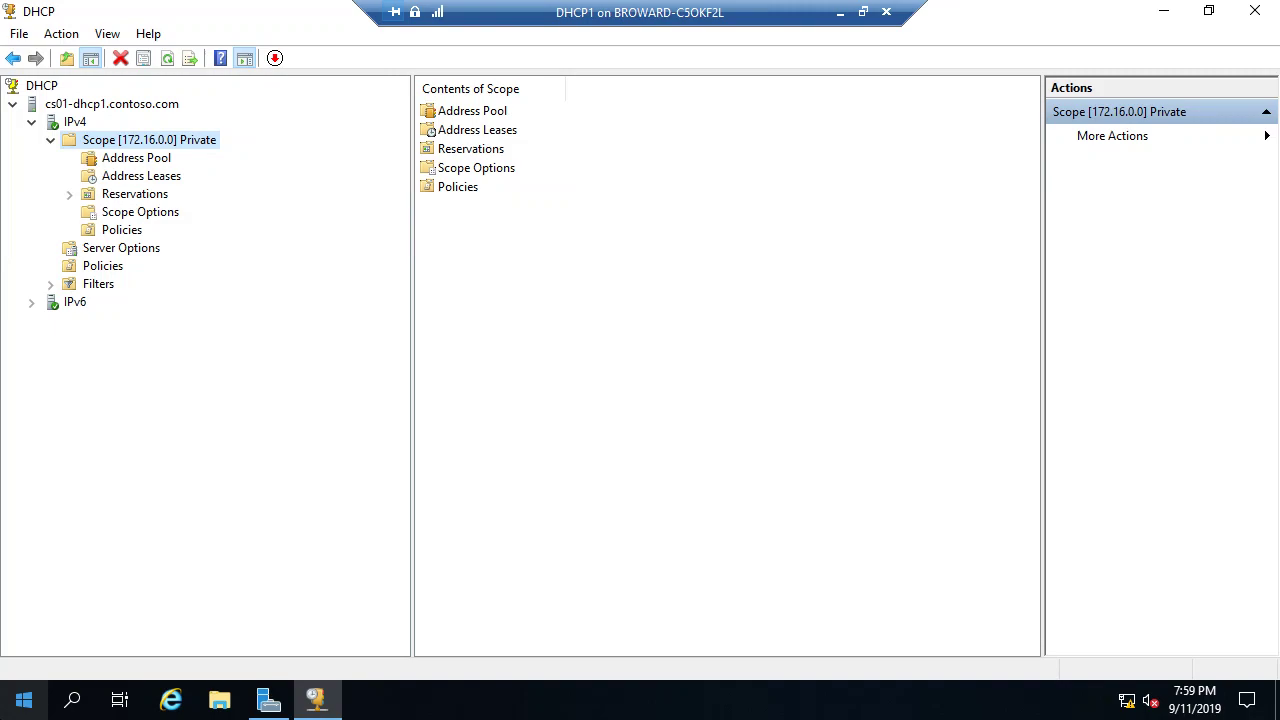
Step: Minimize the DHCP1 remote session to bring back the DHCP failover article in Chrome
click(840, 12)
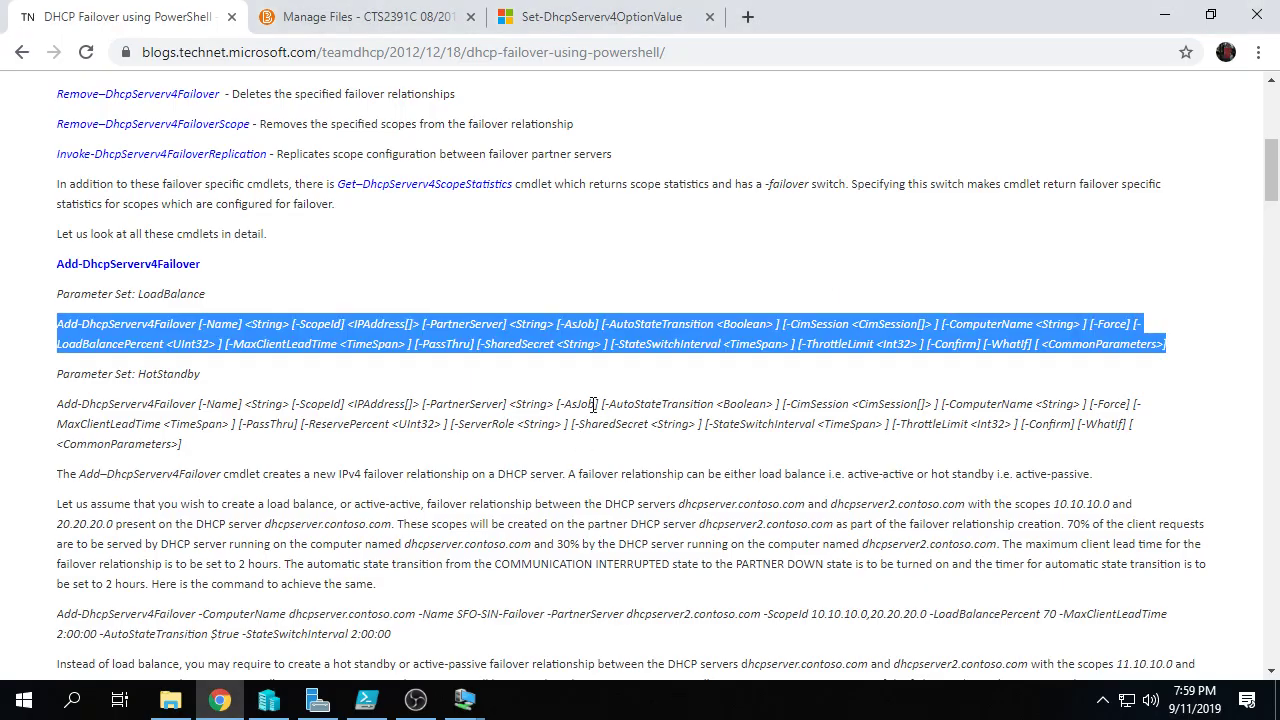
Step: Switch to the IPAM virtual machine and sign in with the domain administrator password
click(464, 700)
click(695, 612)
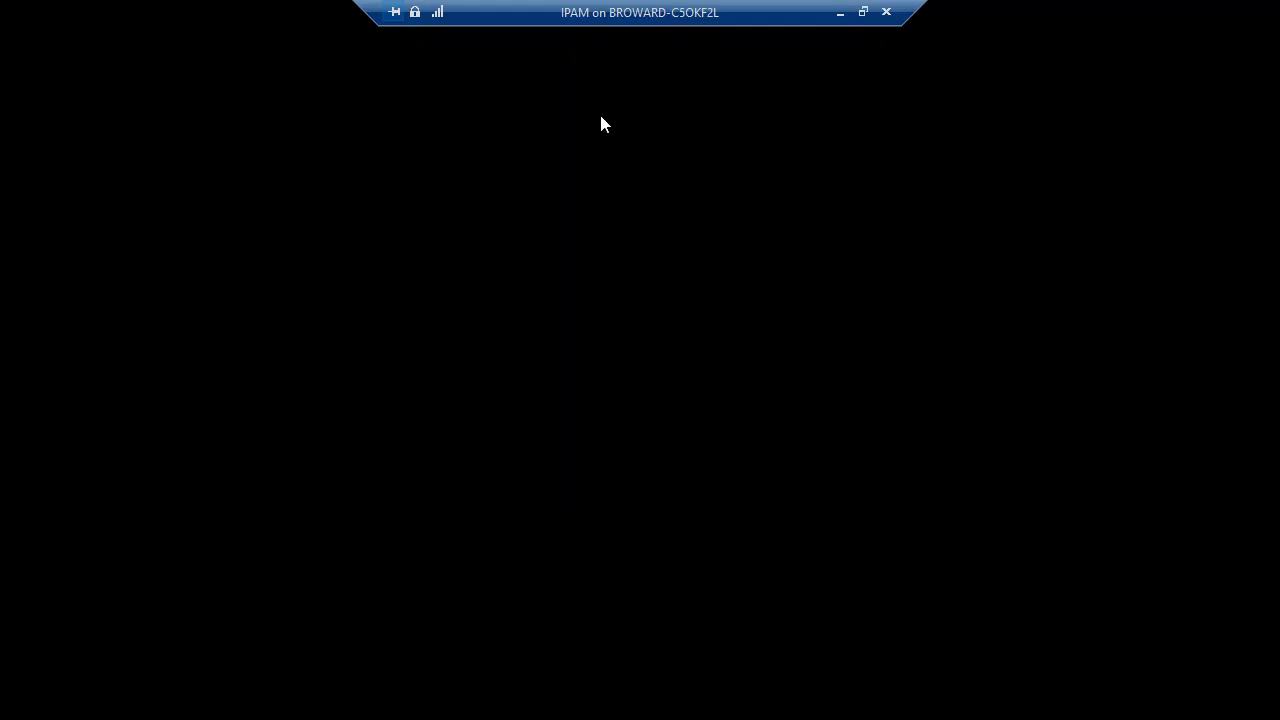
click(42, 567)
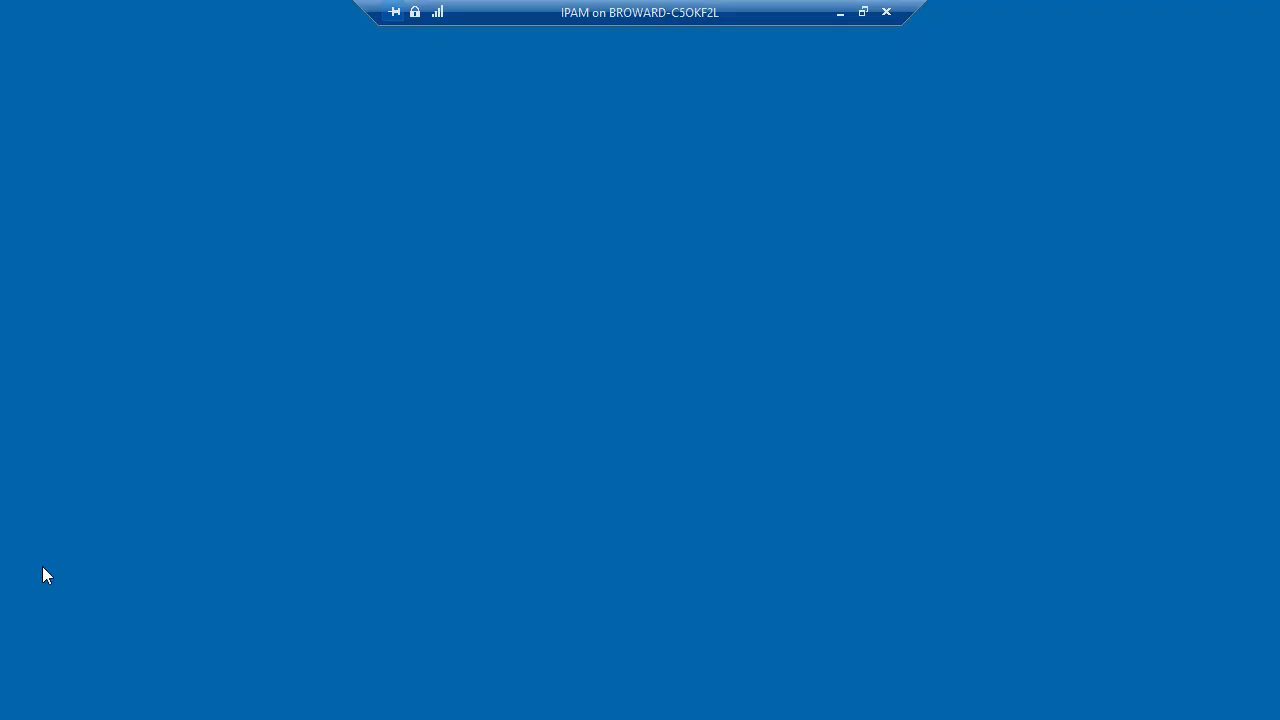
text(Pa$$w0rd)
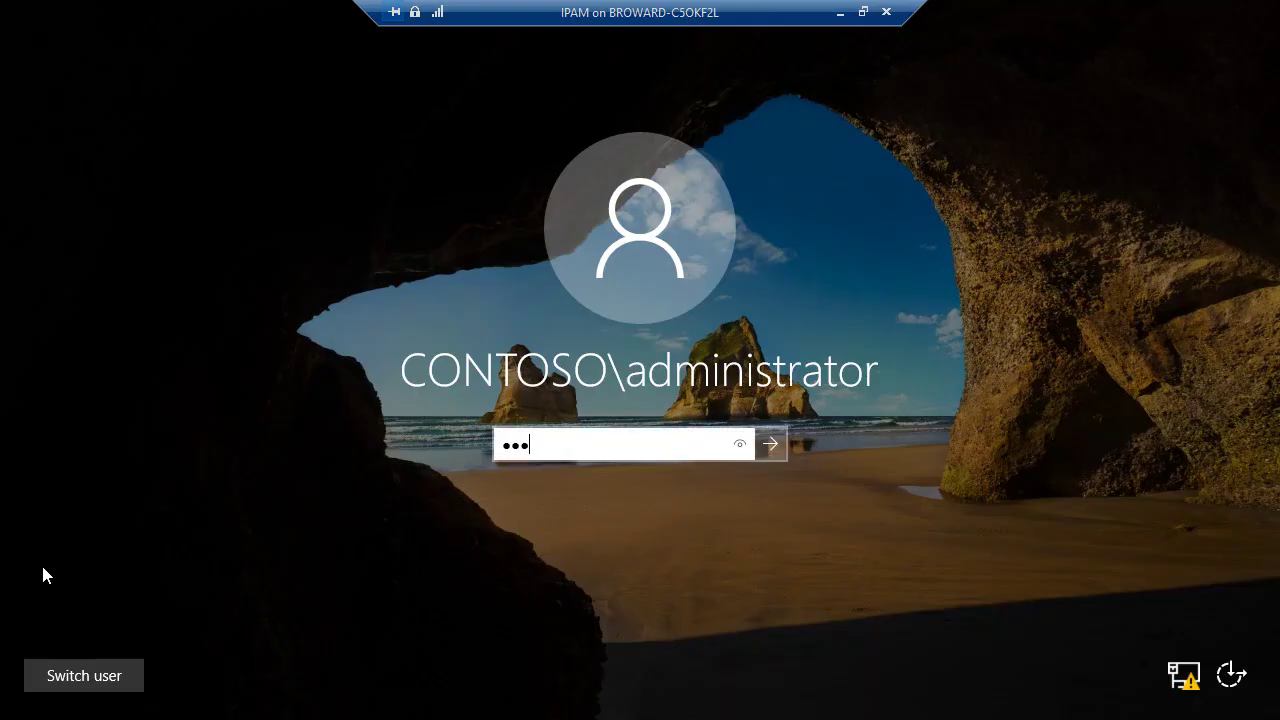
key(Return)
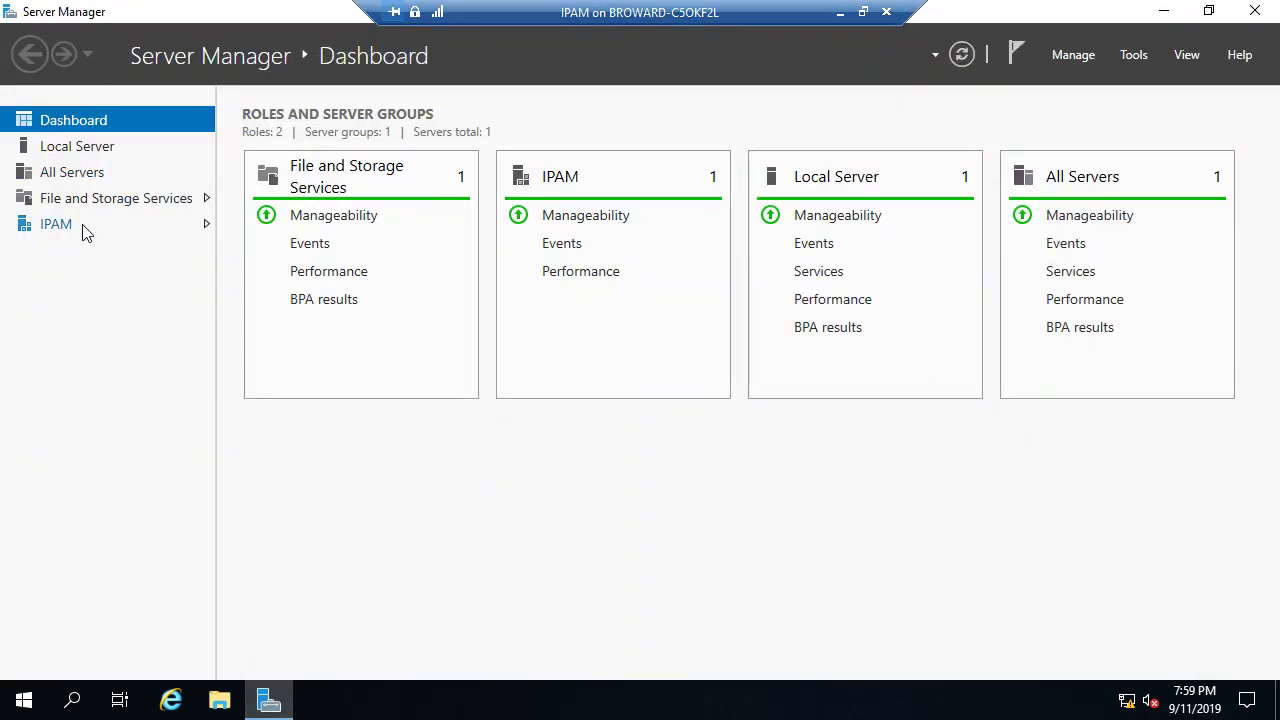
Step: Select IPAM in Server Manager's left pane to show the Overview for CS01-IPAM
click(56, 224)
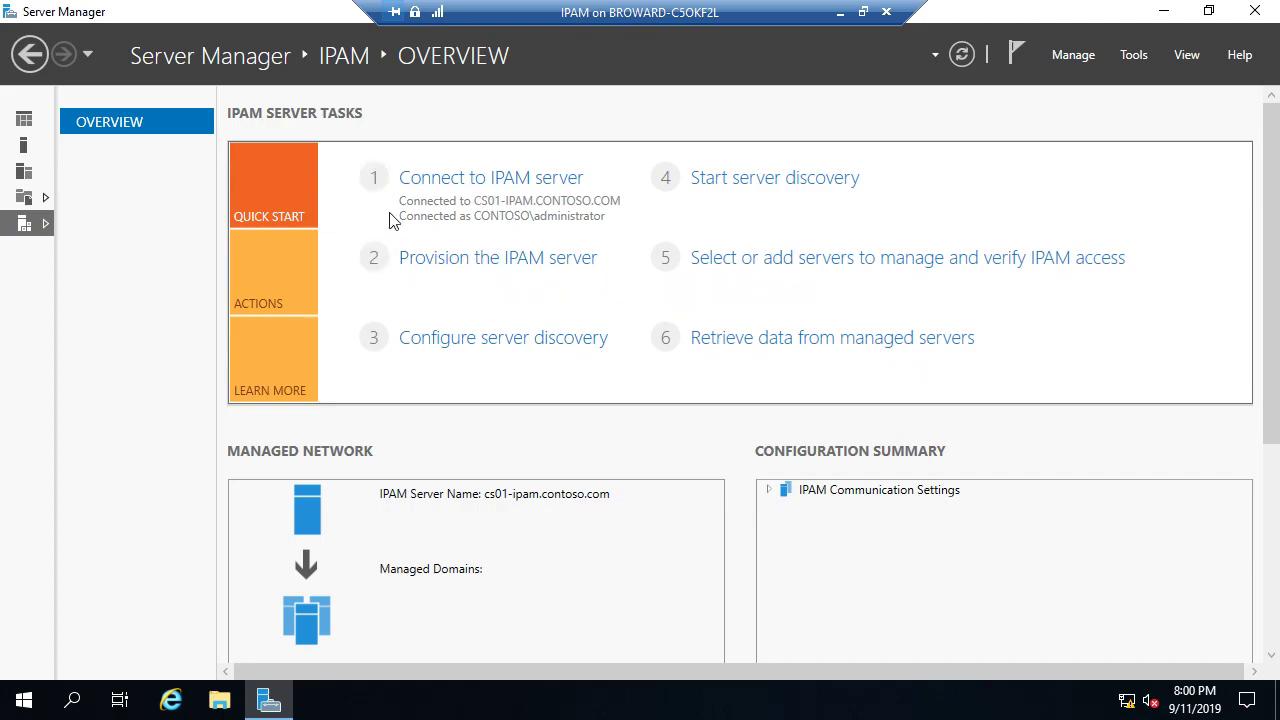
Step: Provision IPAM with default database settings, Group Policy Based method and GPO prefix IPAM
click(494, 262)
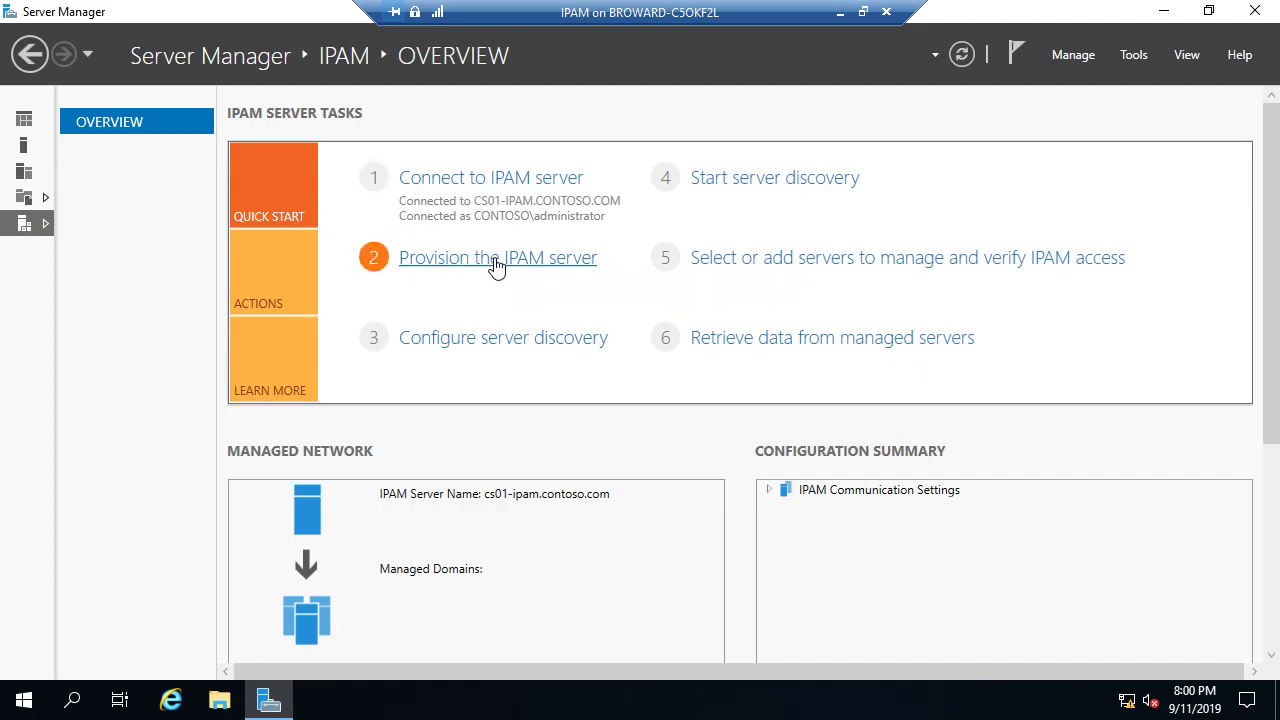
click(575, 647)
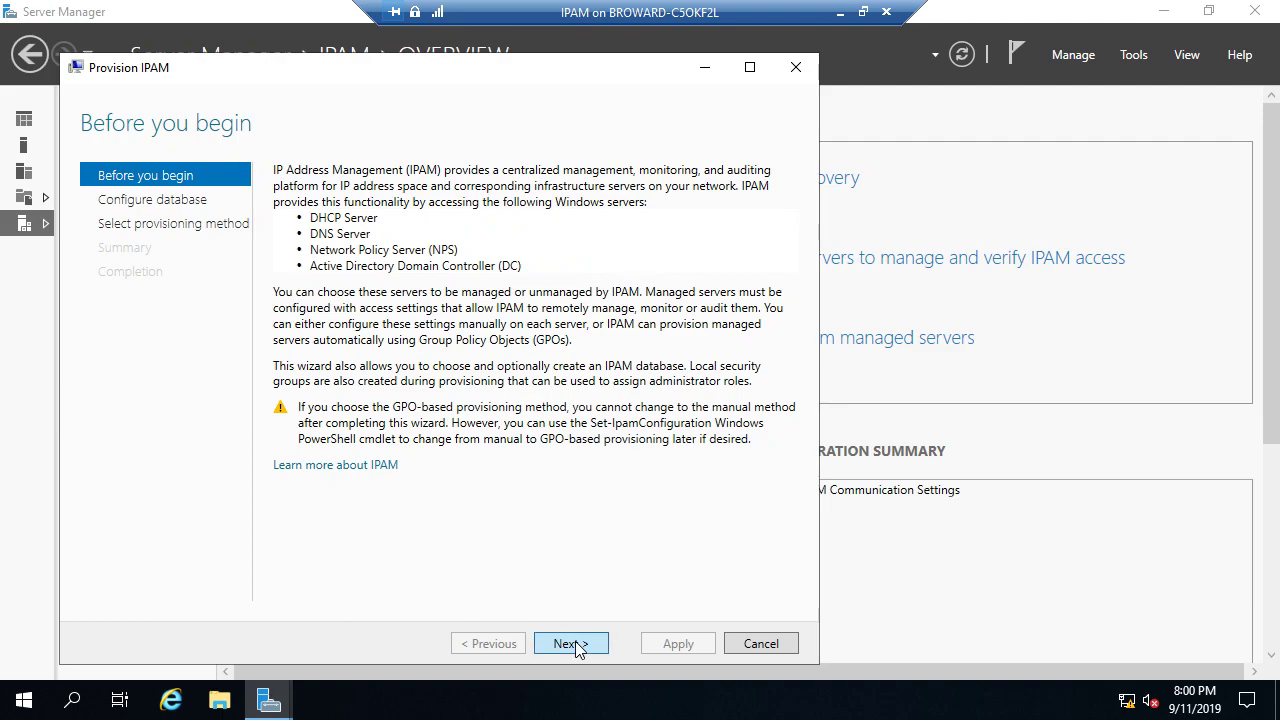
click(575, 647)
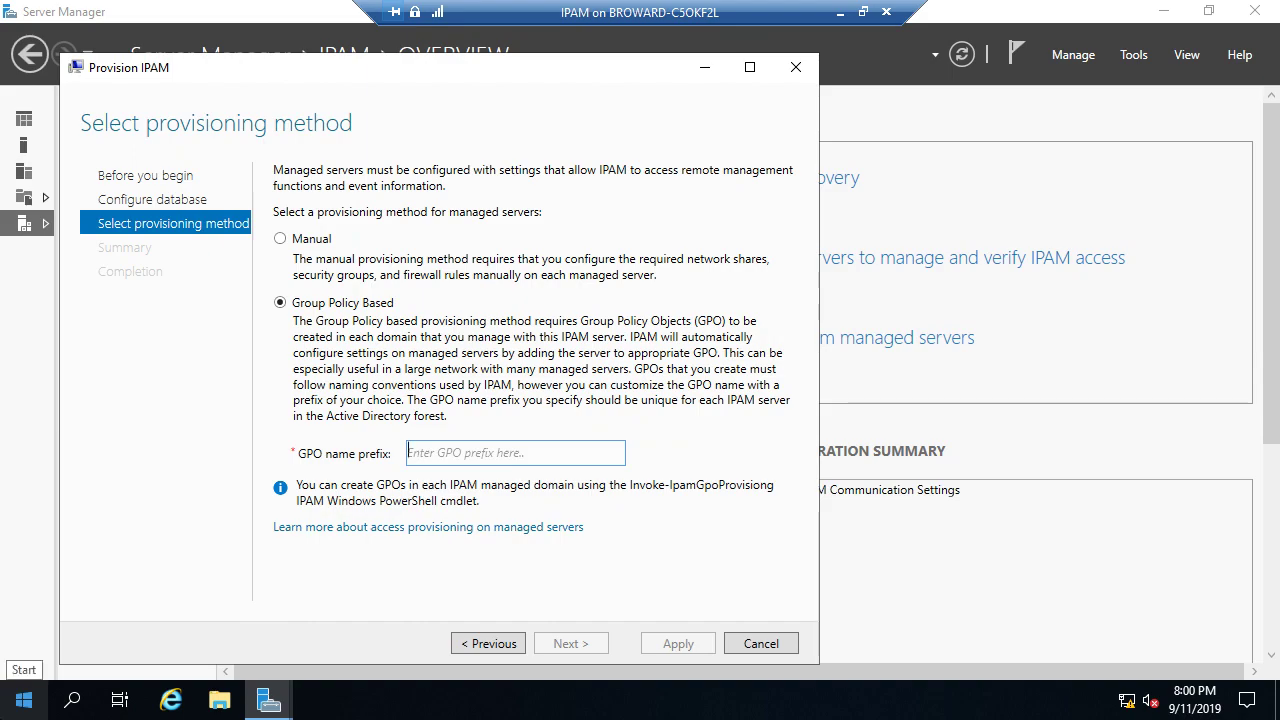
text(GPO)
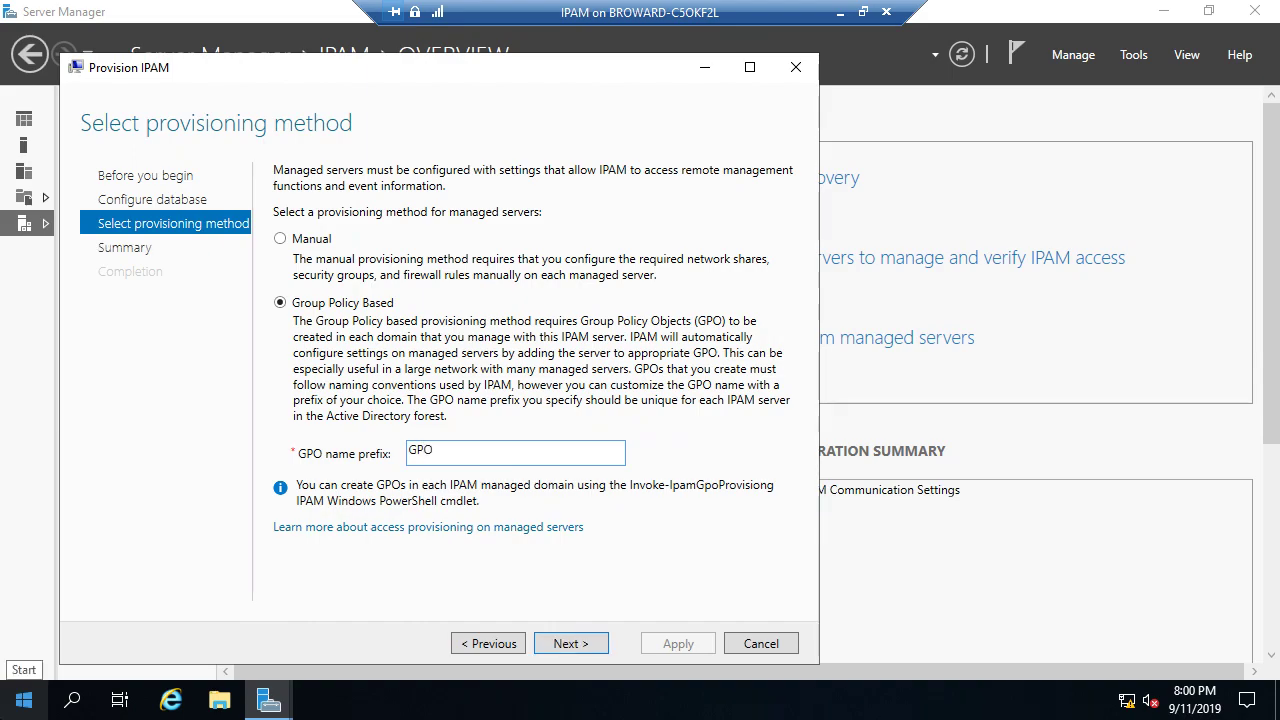
key(BackSpace)
key(BackSpace)
key(BackSpace)
text(IP)
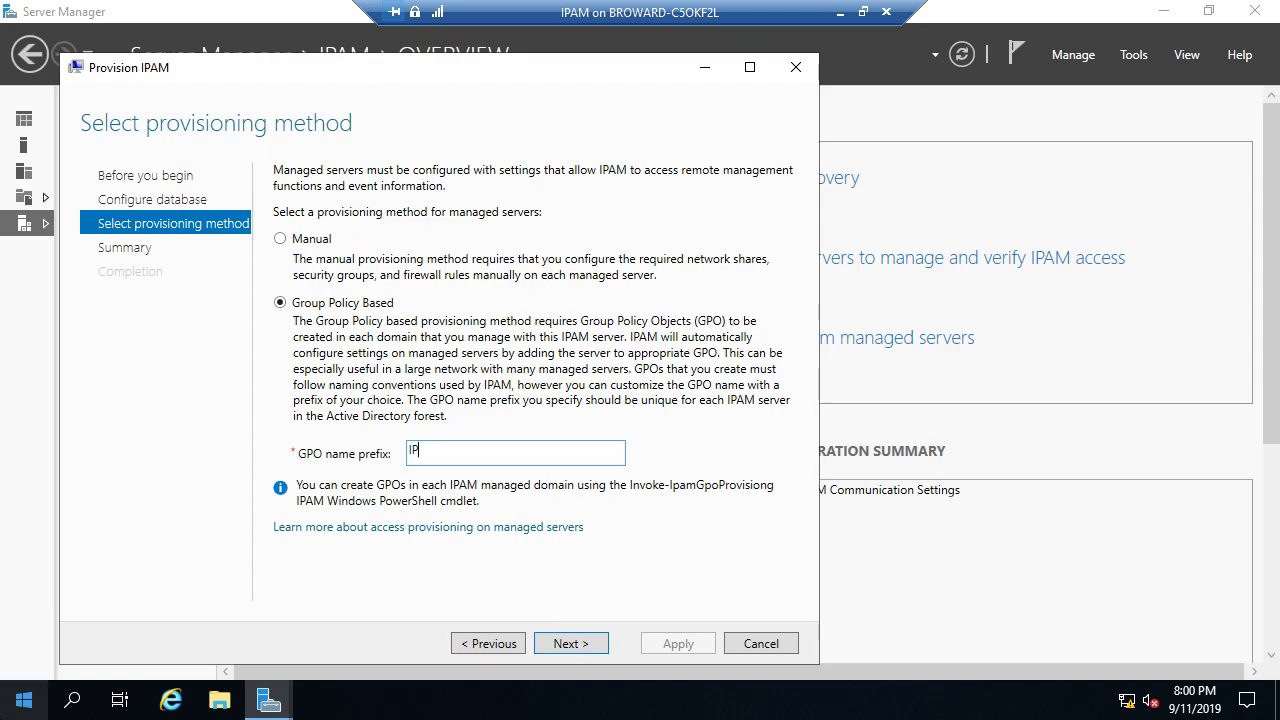
text(AM)
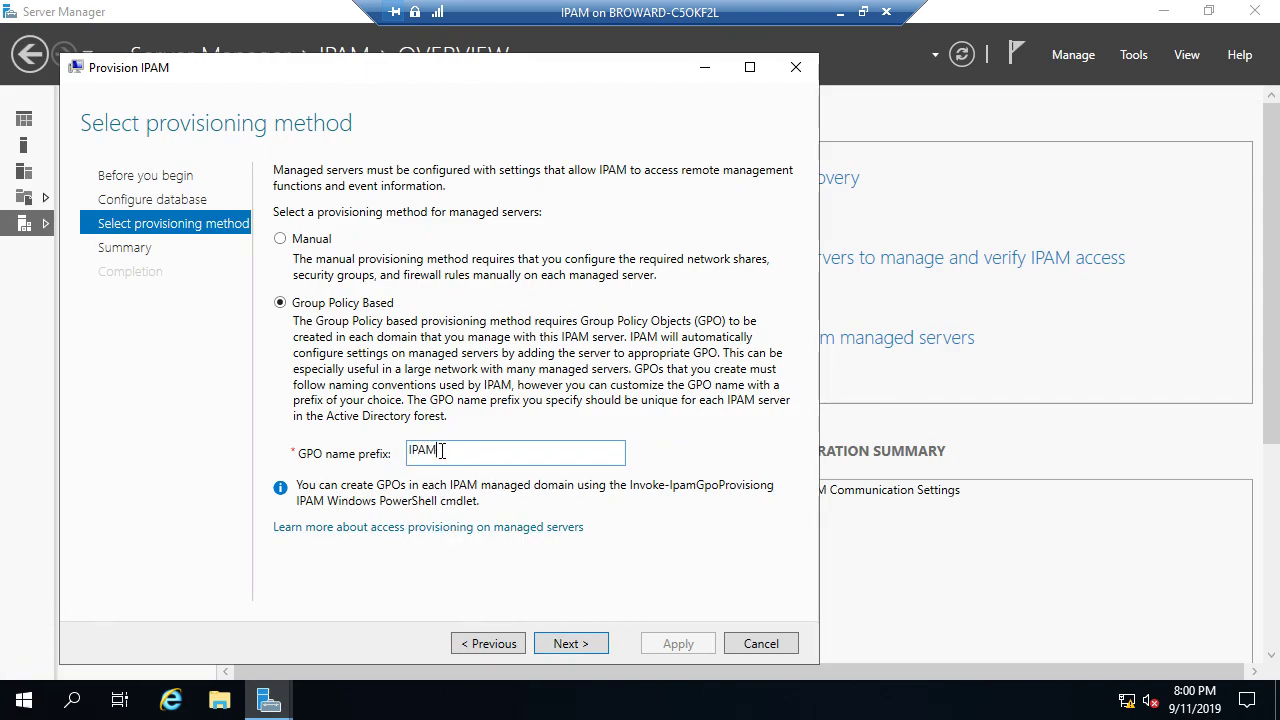
double_click(443, 451)
click(572, 645)
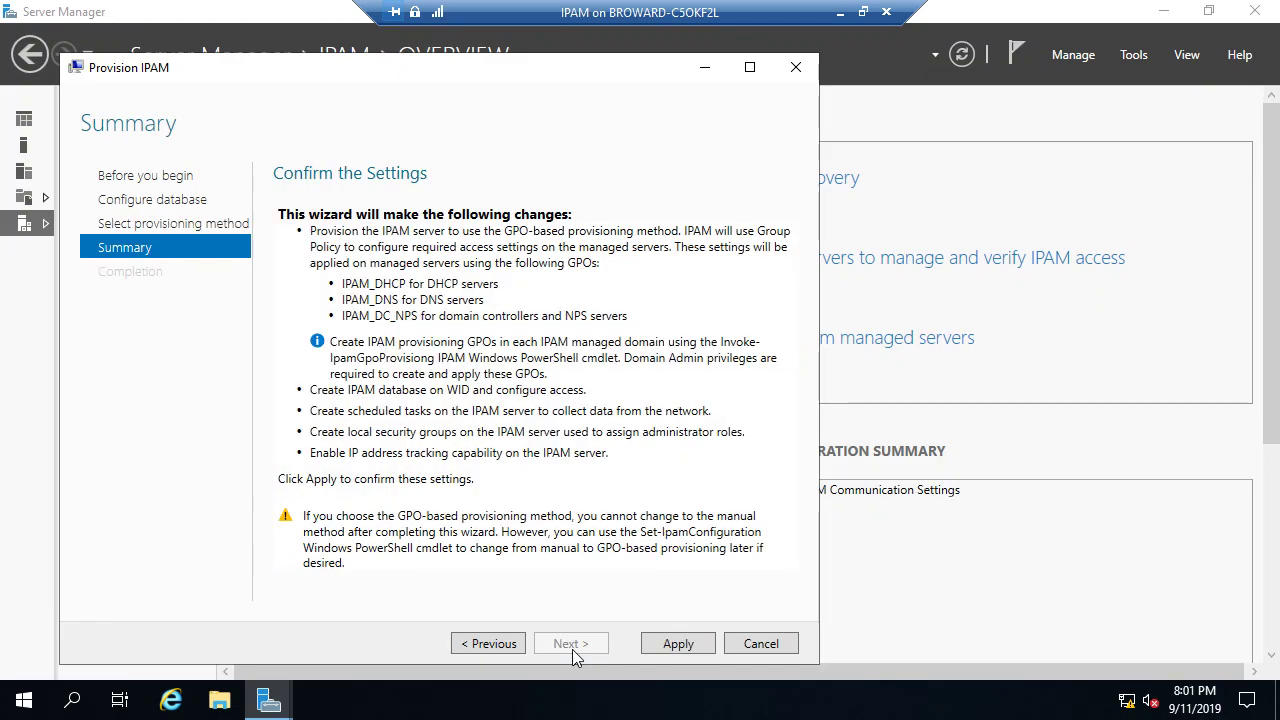
Step: Apply the IPAM provisioning settings from the Summary page and let them complete
click(660, 648)
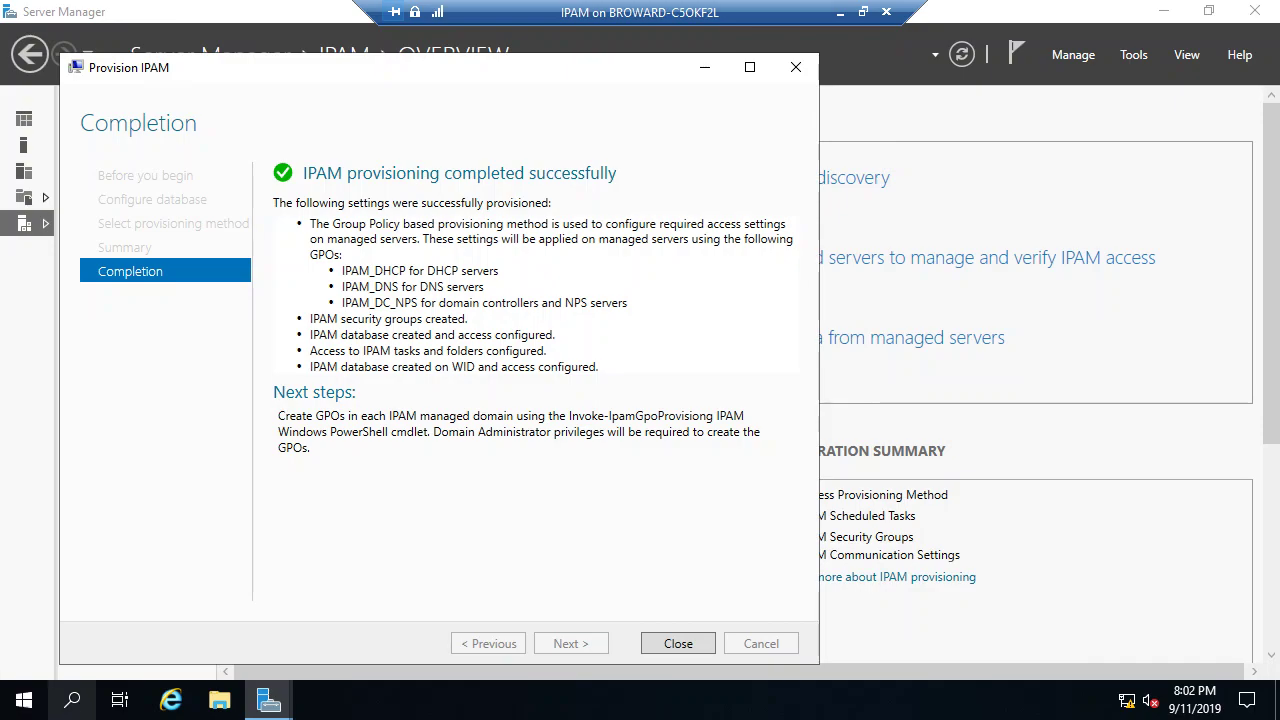
Step: Close the finished provisioning wizard and launch Windows PowerShell ISE from Start
click(676, 643)
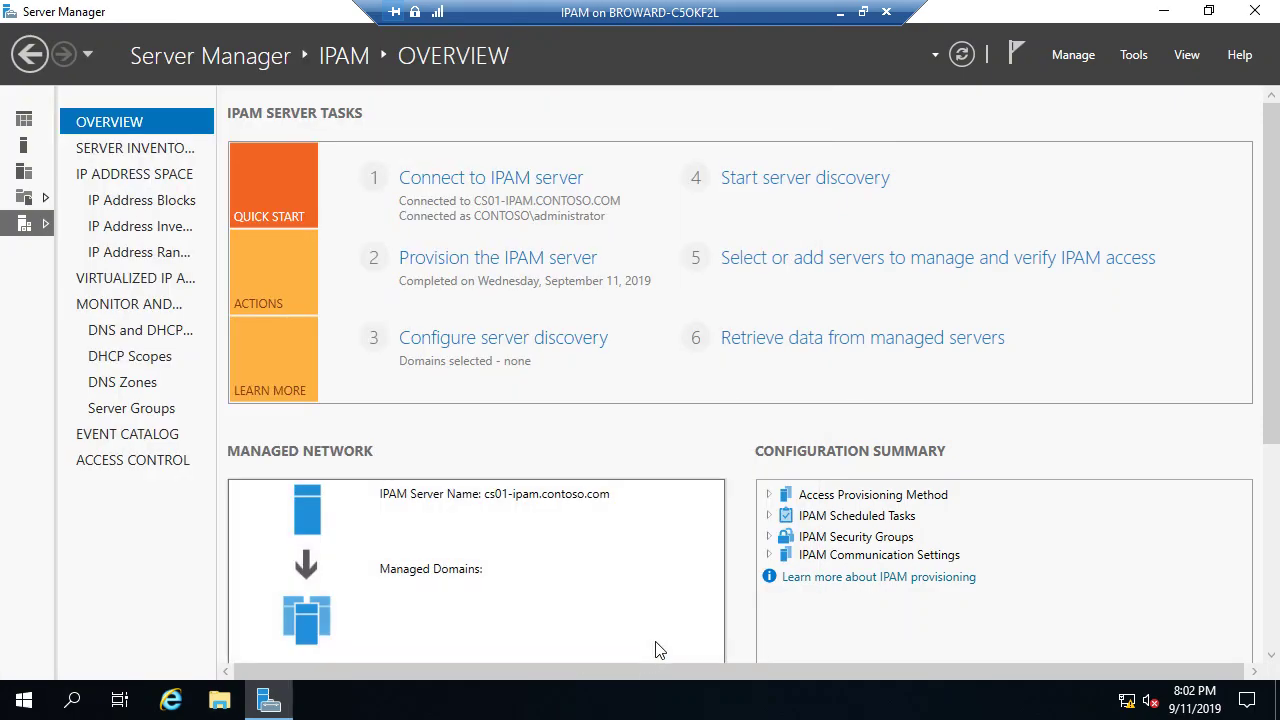
click(24, 702)
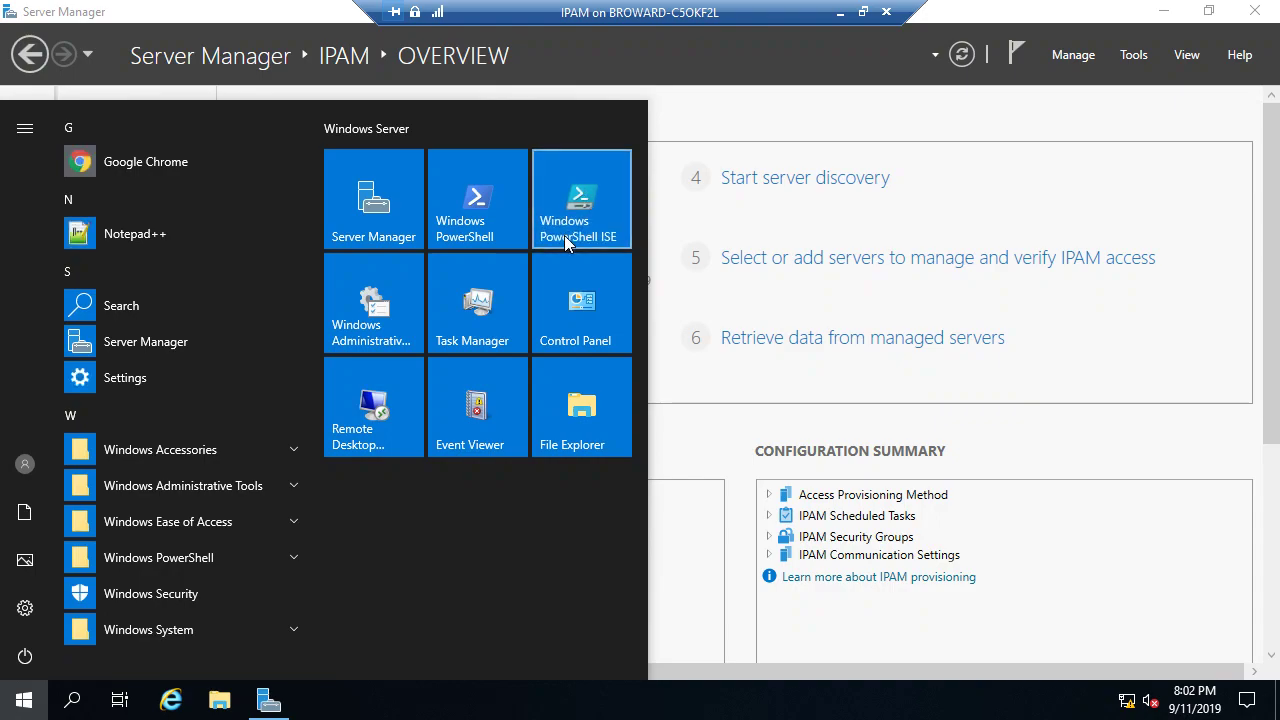
click(567, 243)
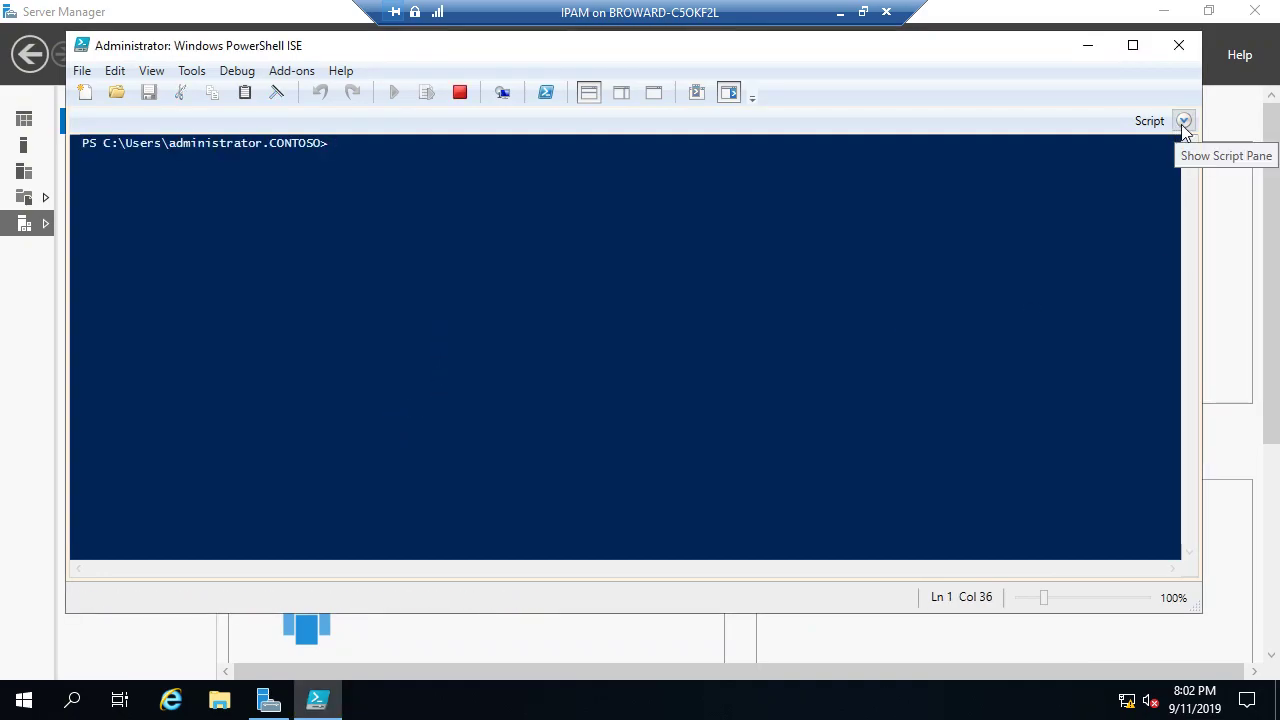
Step: Start an Invoke-IpamGpoProvisioning command in the script pane with -Domain contoso.com
click(1180, 127)
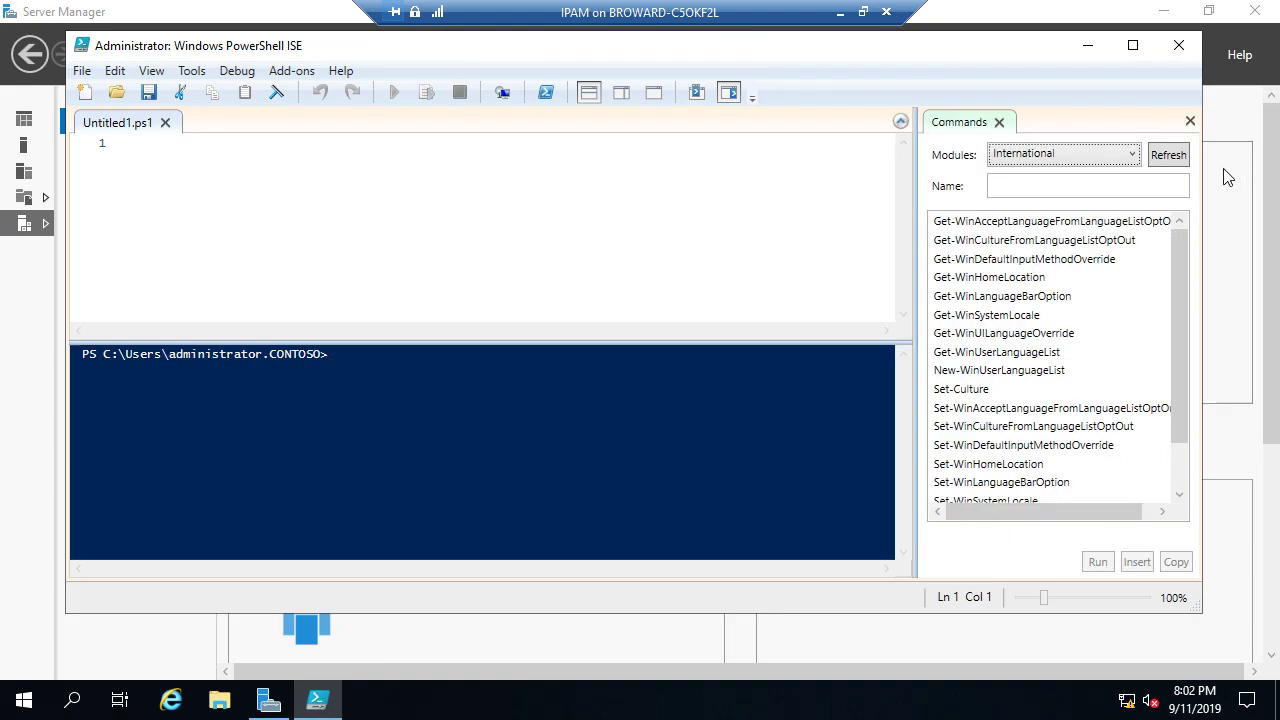
click(1189, 121)
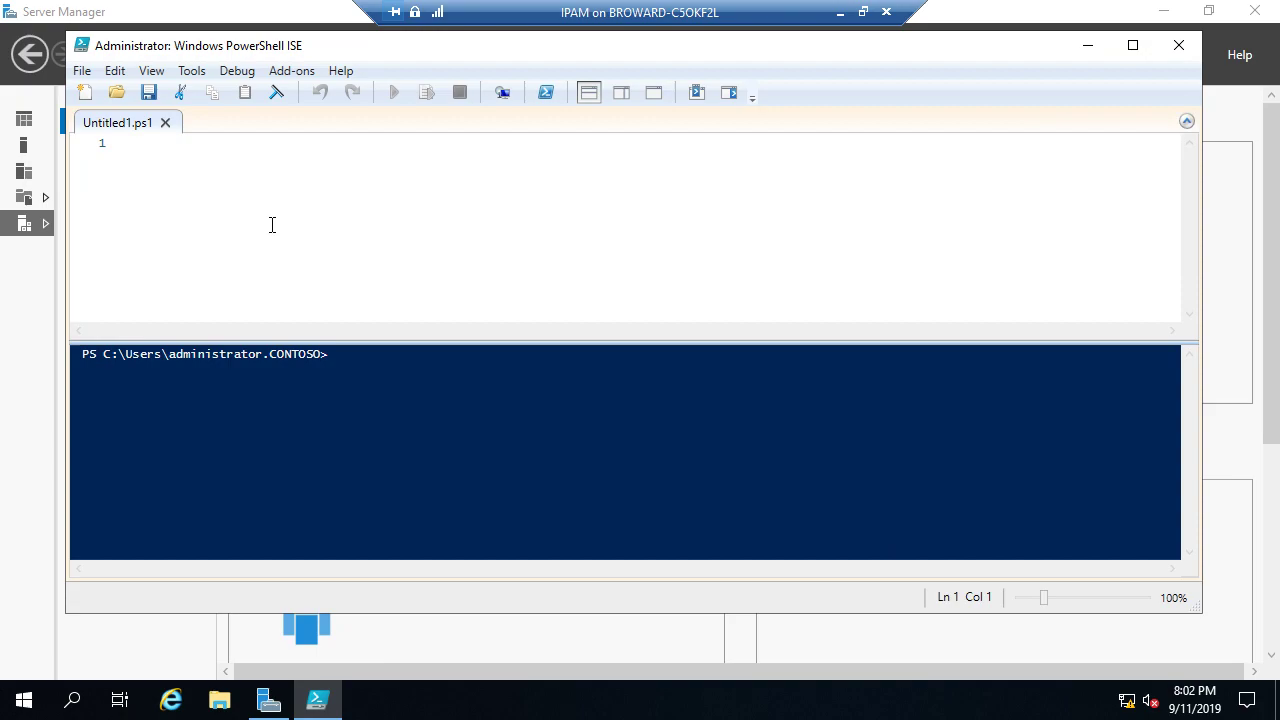
text(Invok)
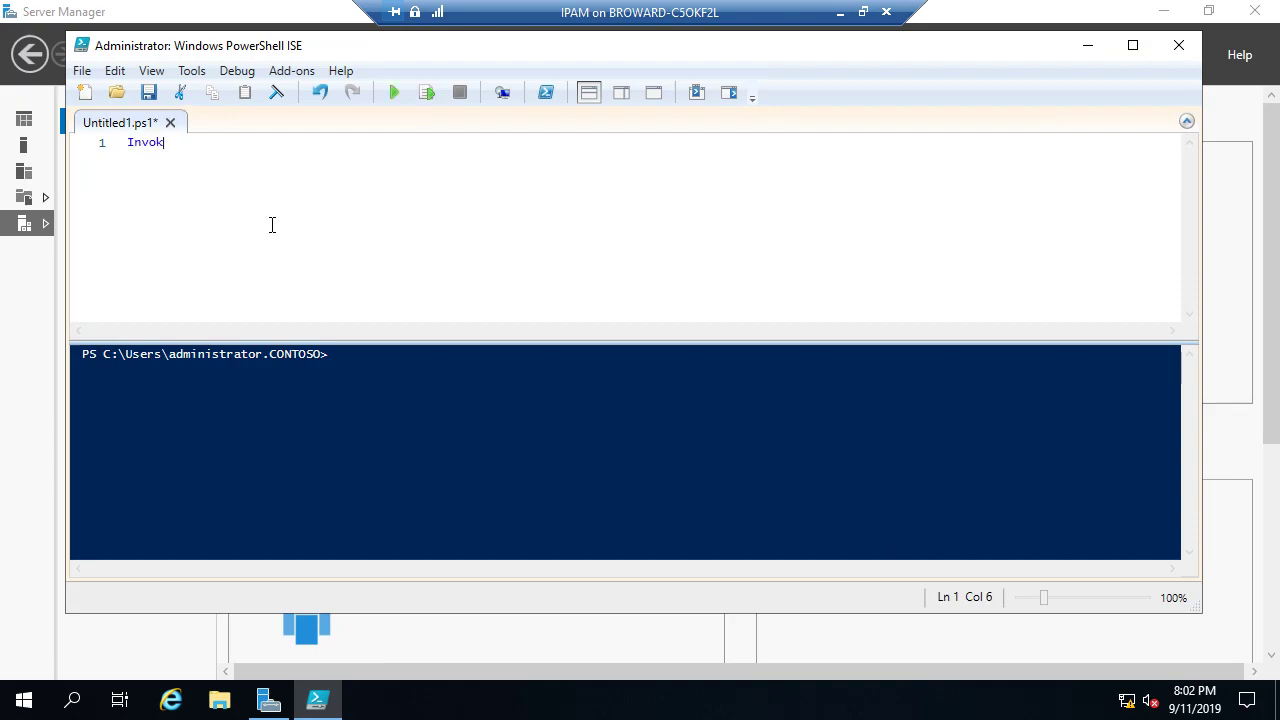
text(e-Ip)
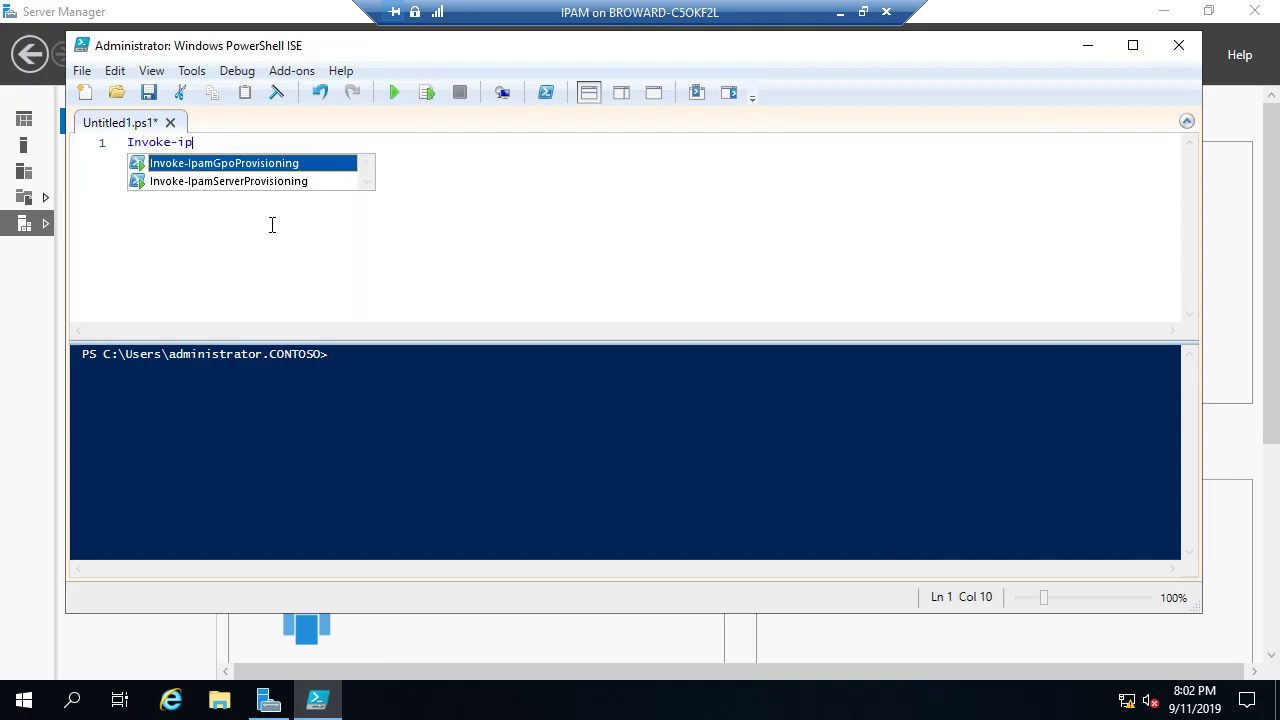
key(Tab)
text(--)
key(BackSpace)
key(BackSpace)
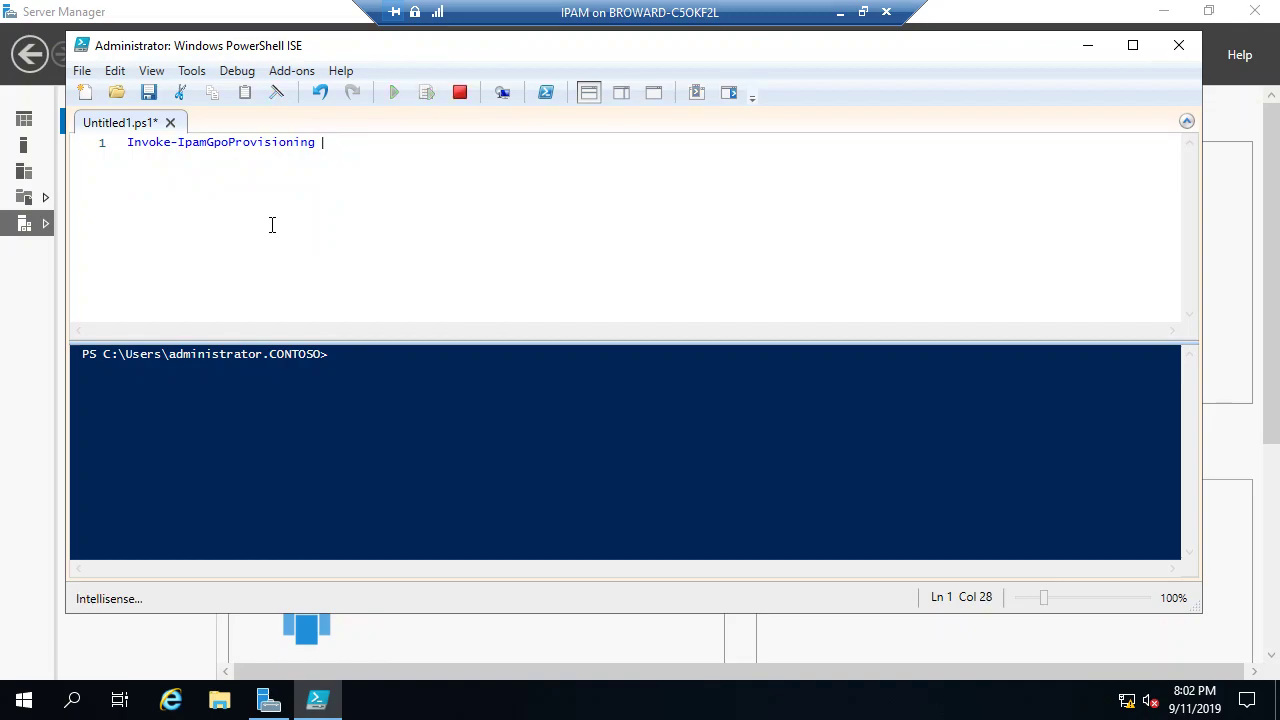
text(-)
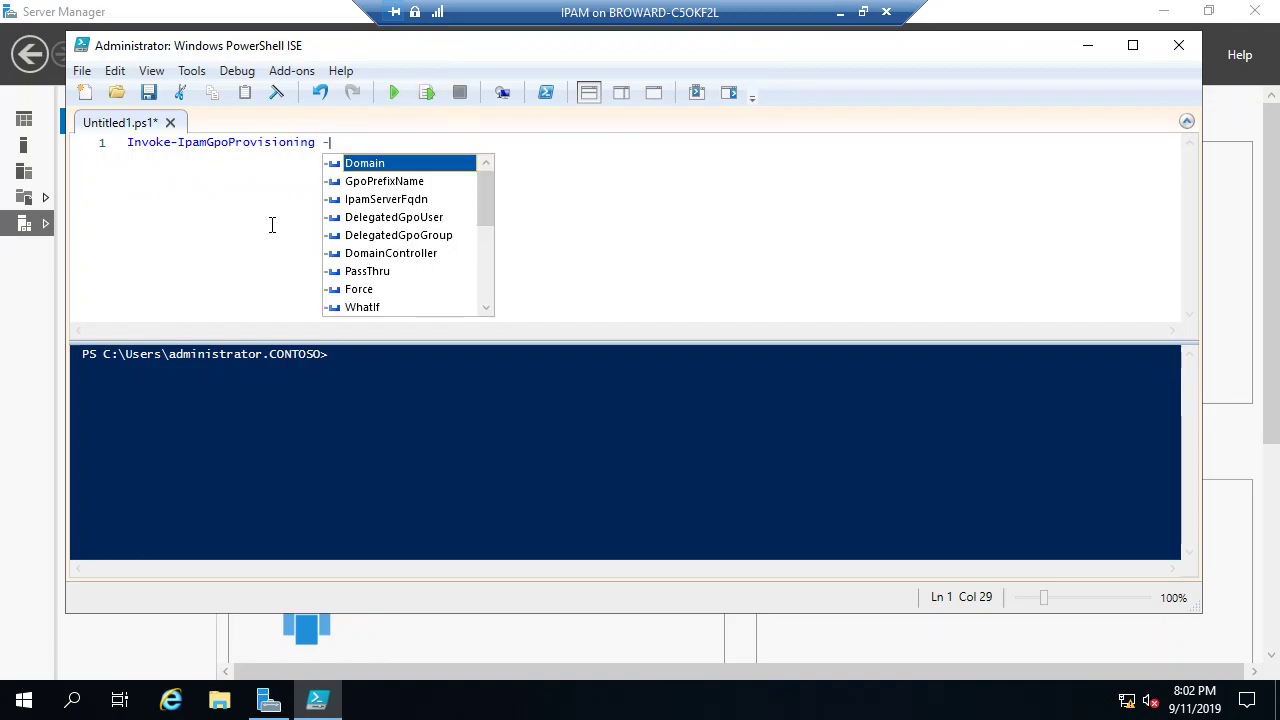
key(Tab)
text(cont)
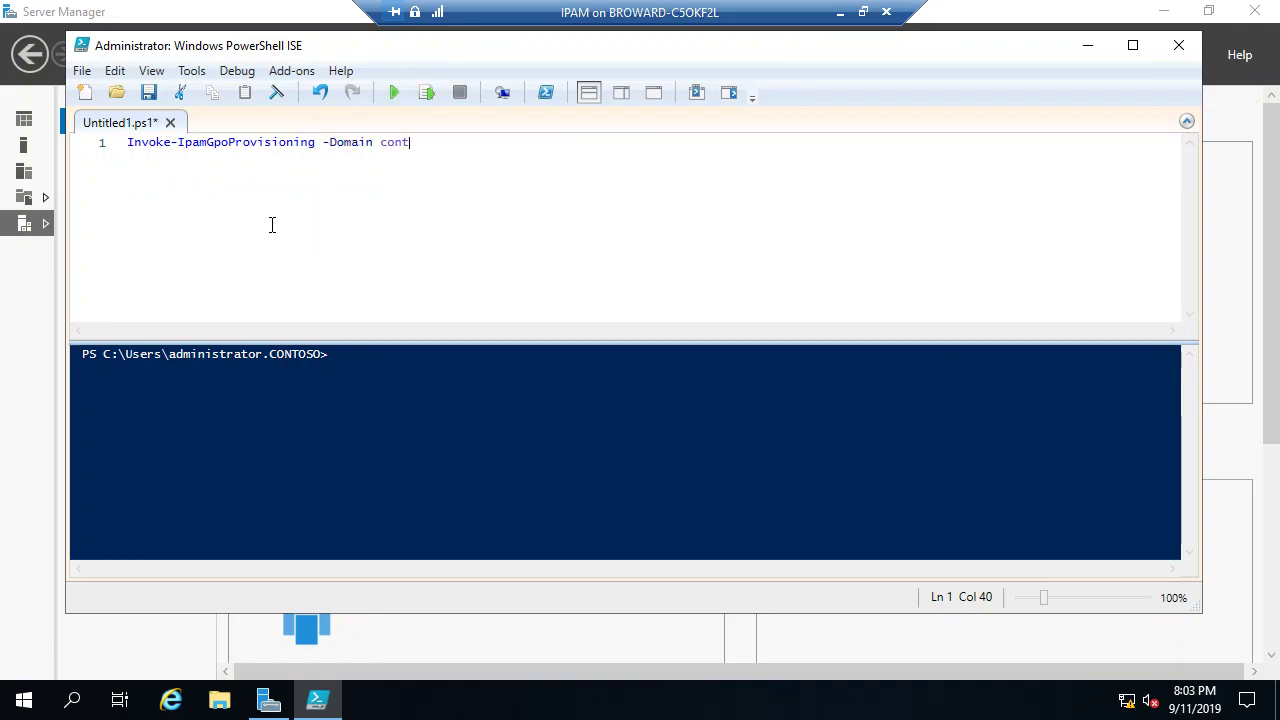
text(oso.com -)
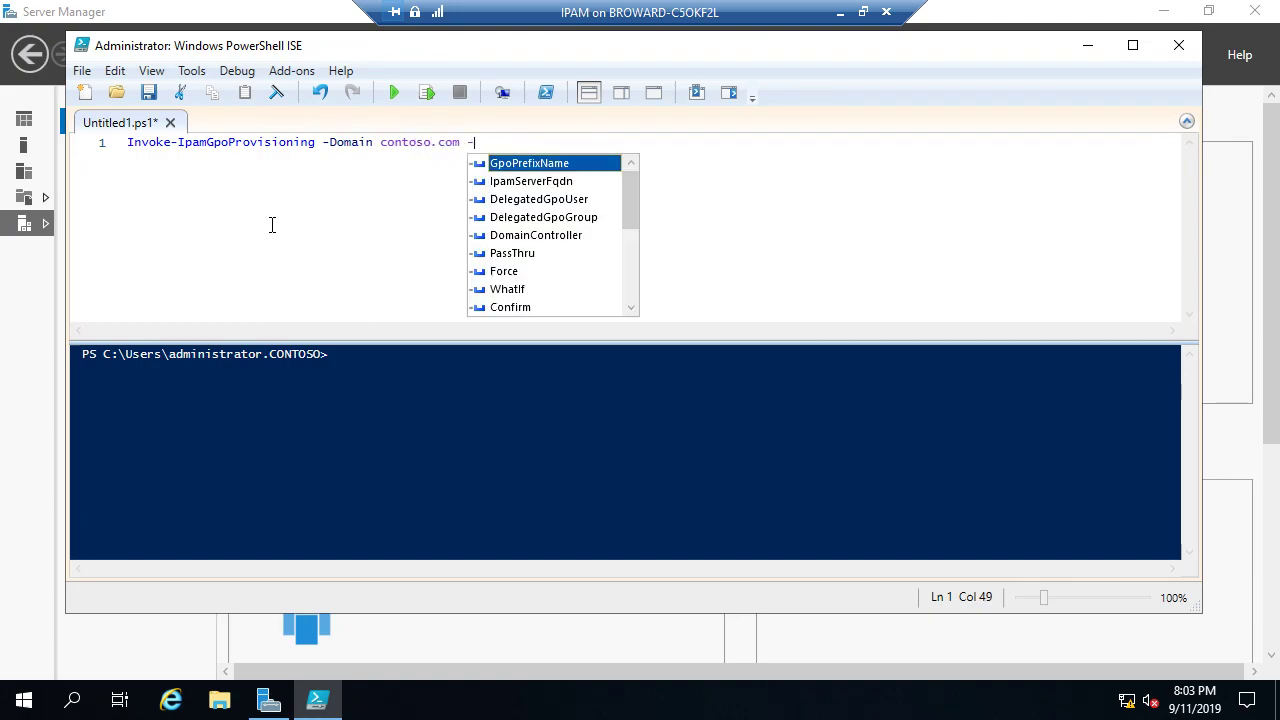
Step: Add -GpoPrefixName IPAM, -IpamServerFqdn cs01-ipam.contoso.com and -Force, then select the line
key(Tab)
text(IP)
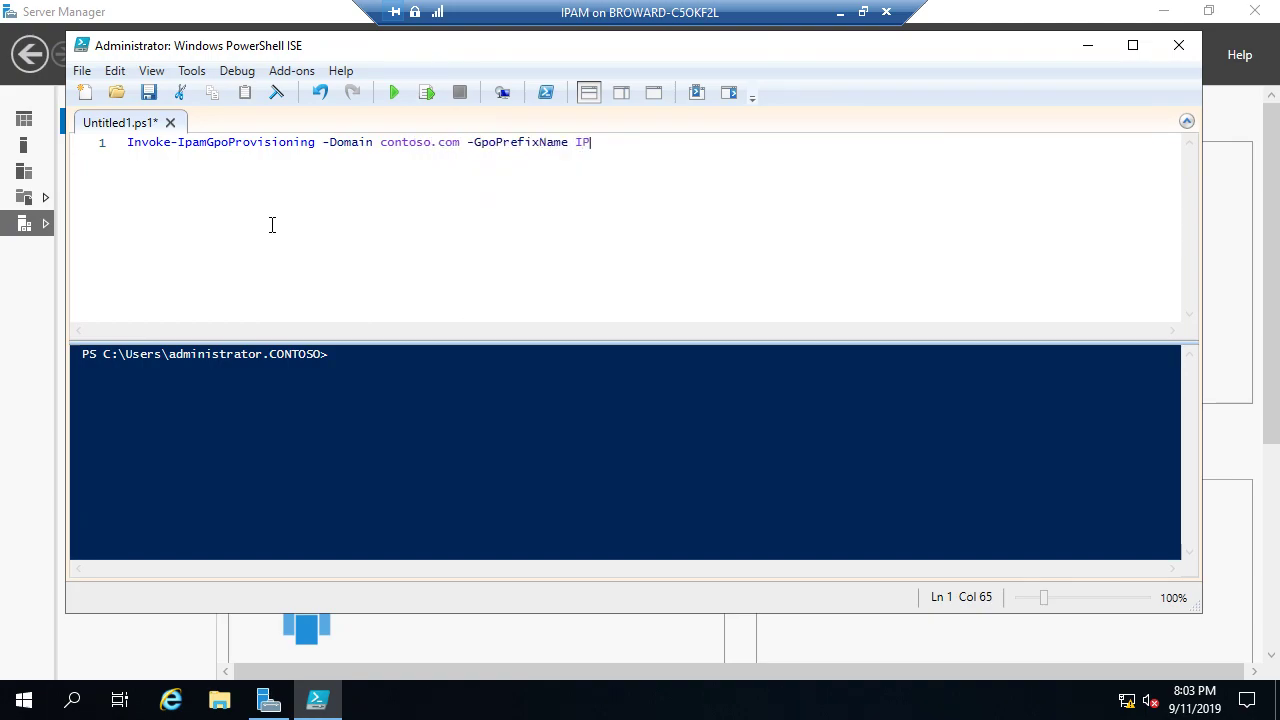
text(AM -)
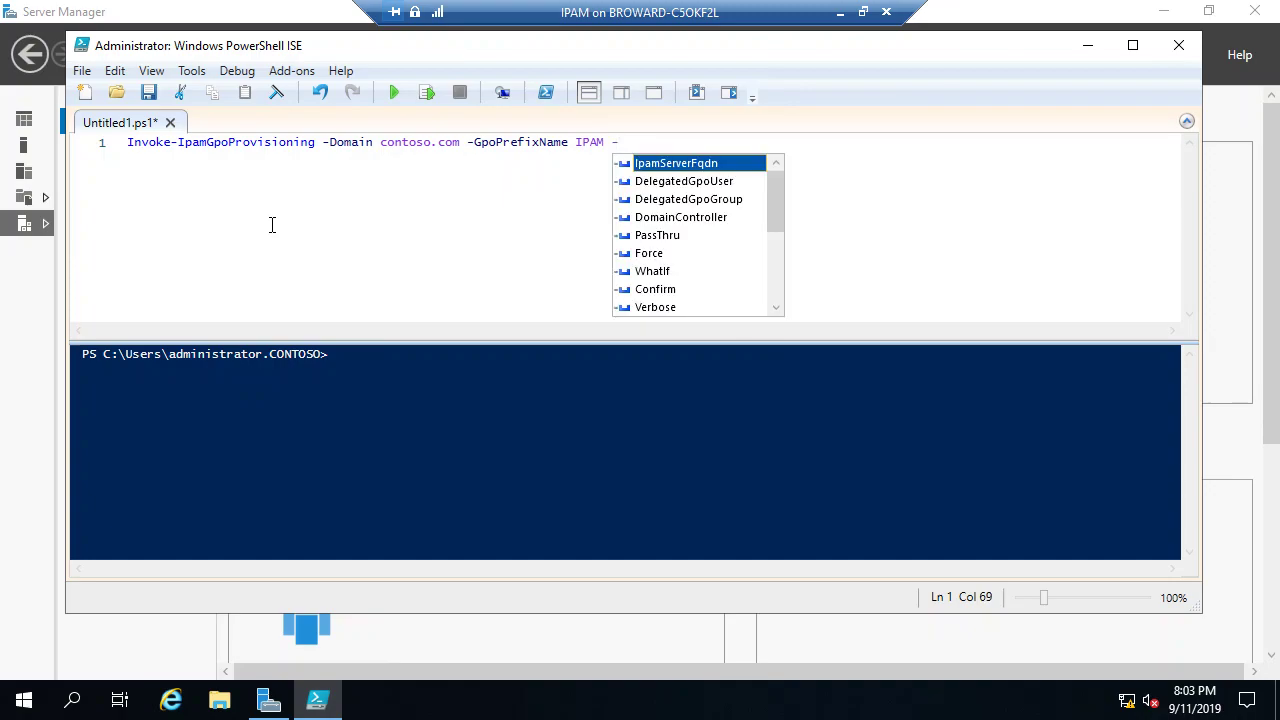
key(Tab)
text(cs01-)
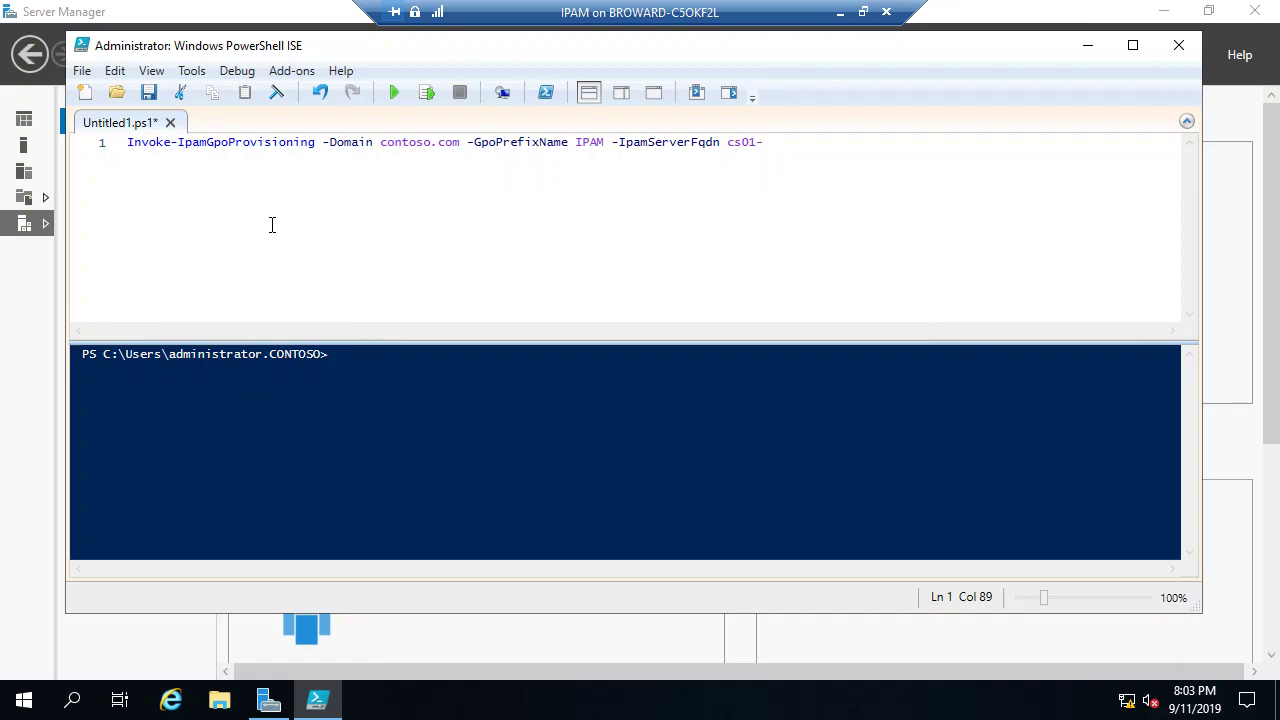
text(ipam.contoso.com -)
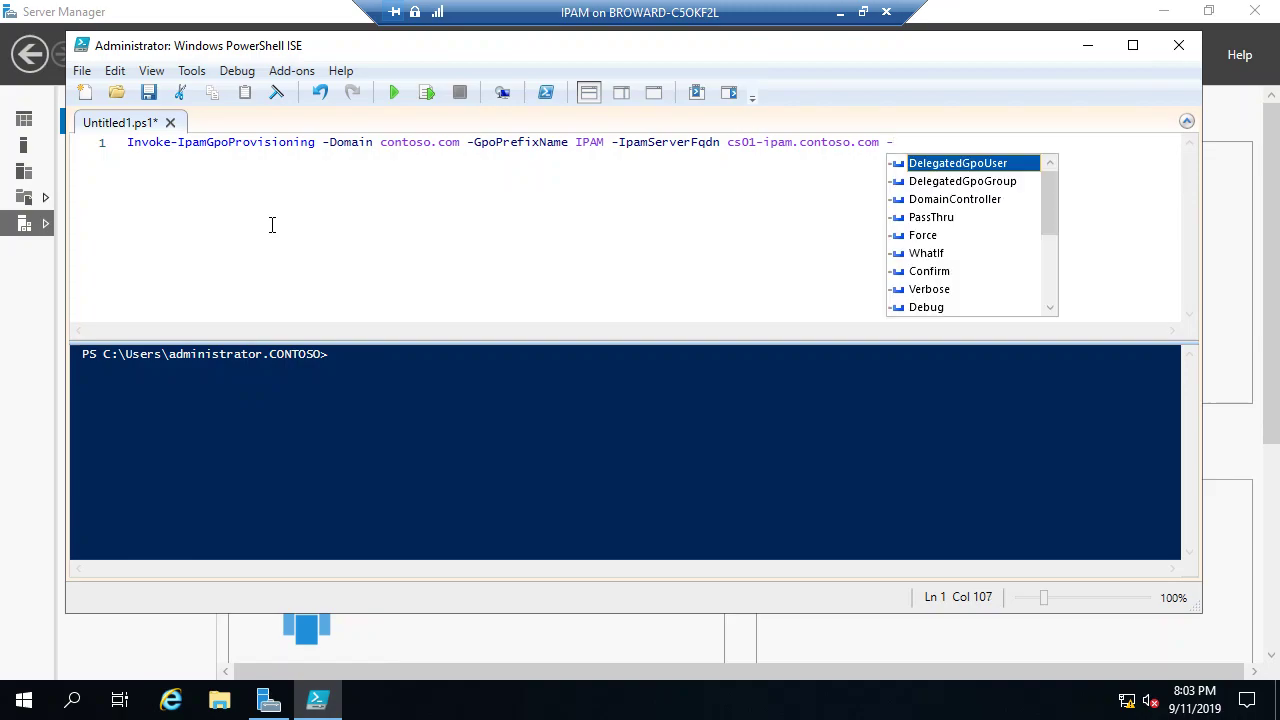
key(Down)
key(Down)
key(Down)
key(Down)
key(Tab)
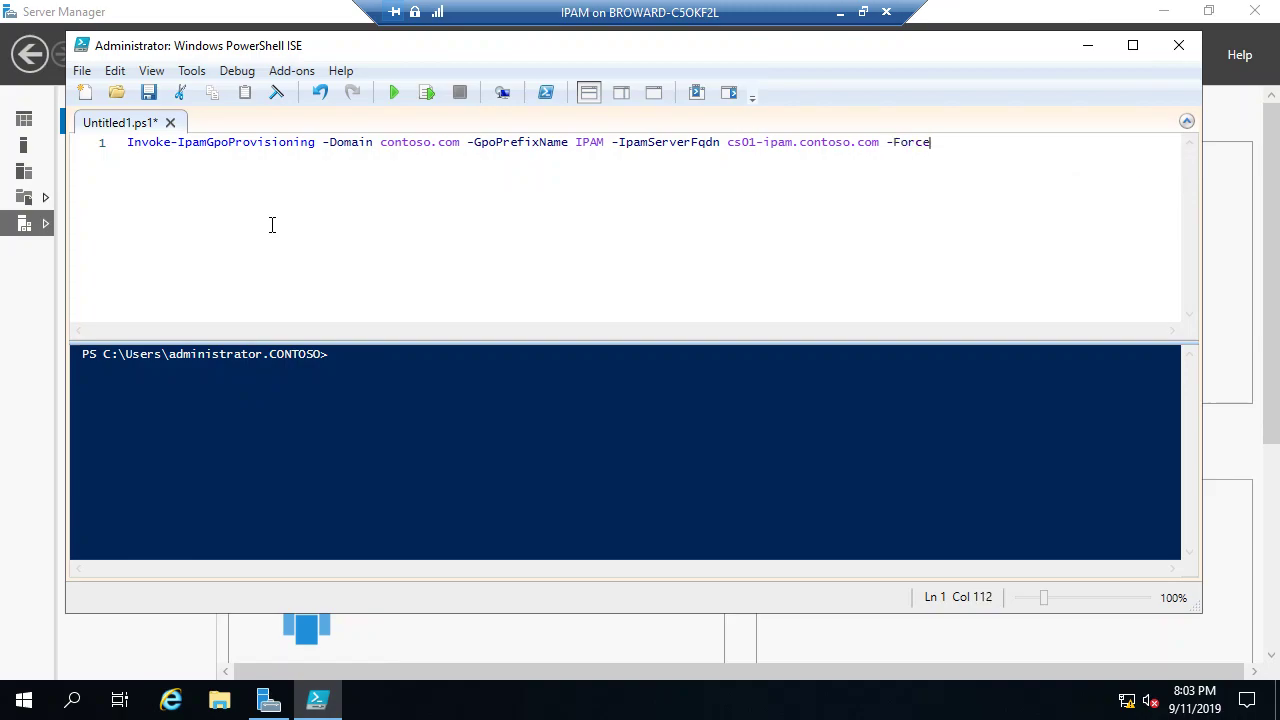
ctrl+scroll(414, 174, up, 2)
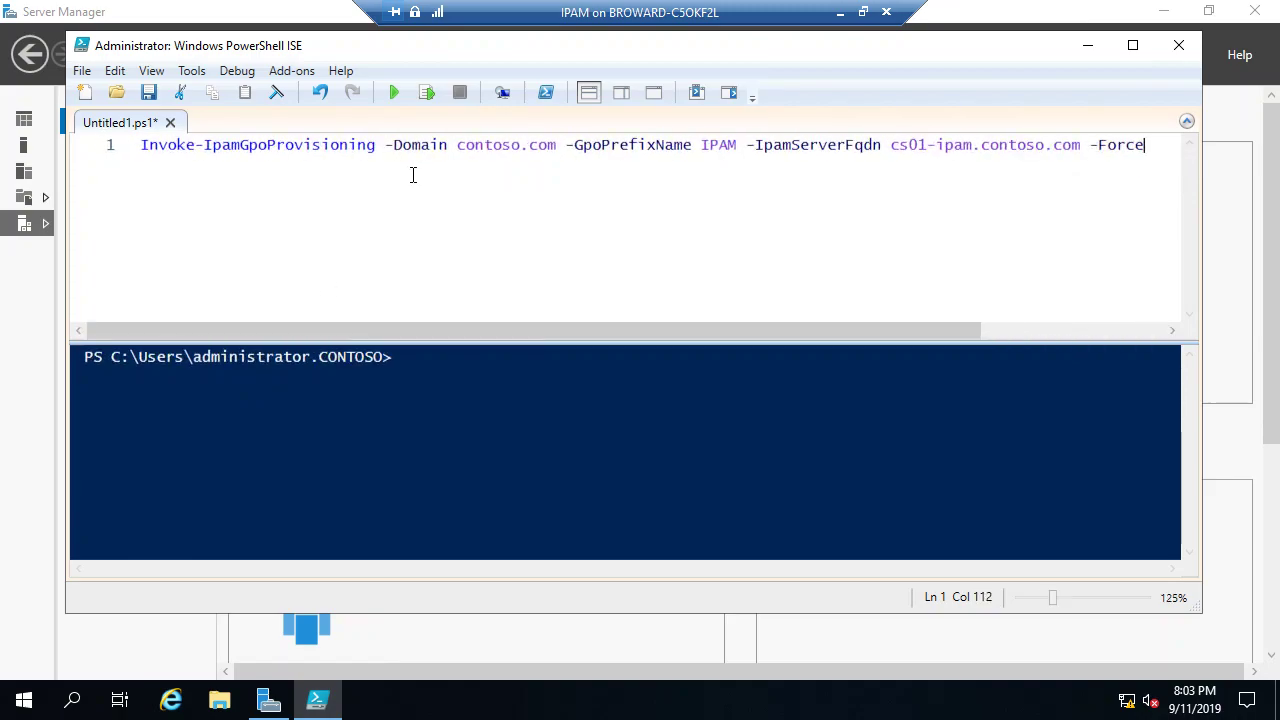
drag(1160, 145, 106, 145)
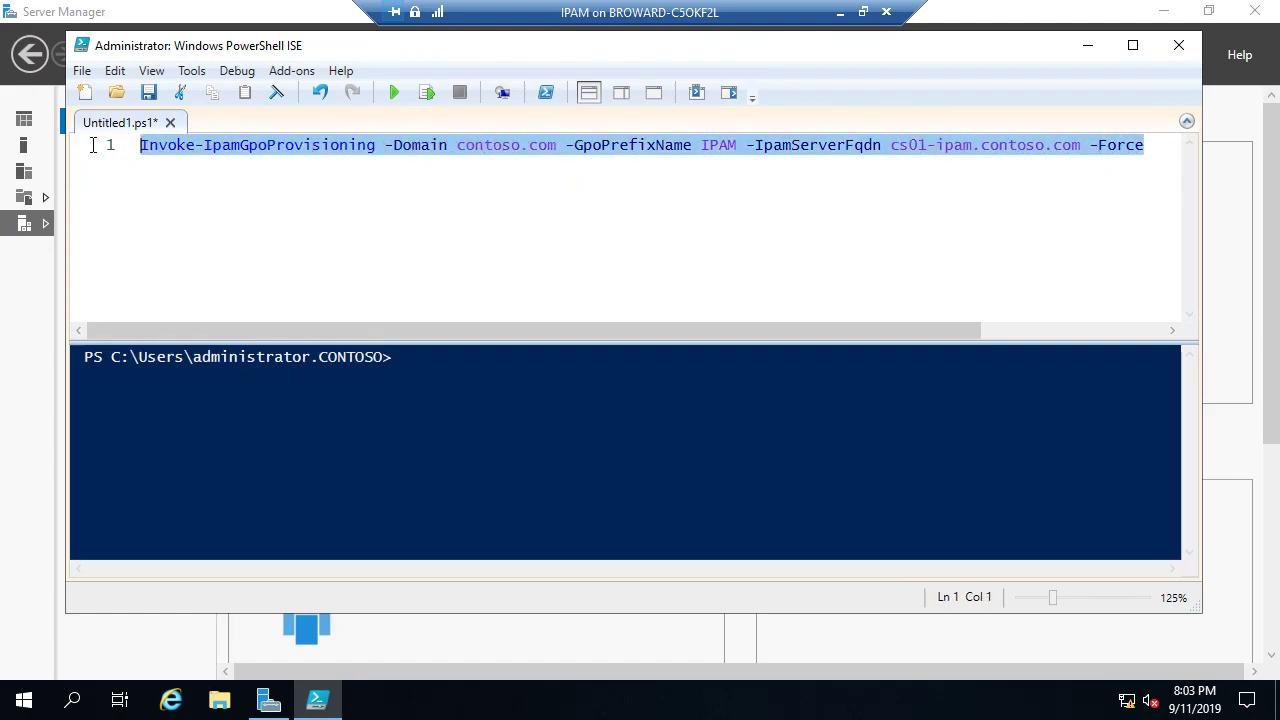
Step: Run the selected Invoke-IpamGpoProvisioning line and confirm the Group Policy prompt with Yes
click(427, 92)
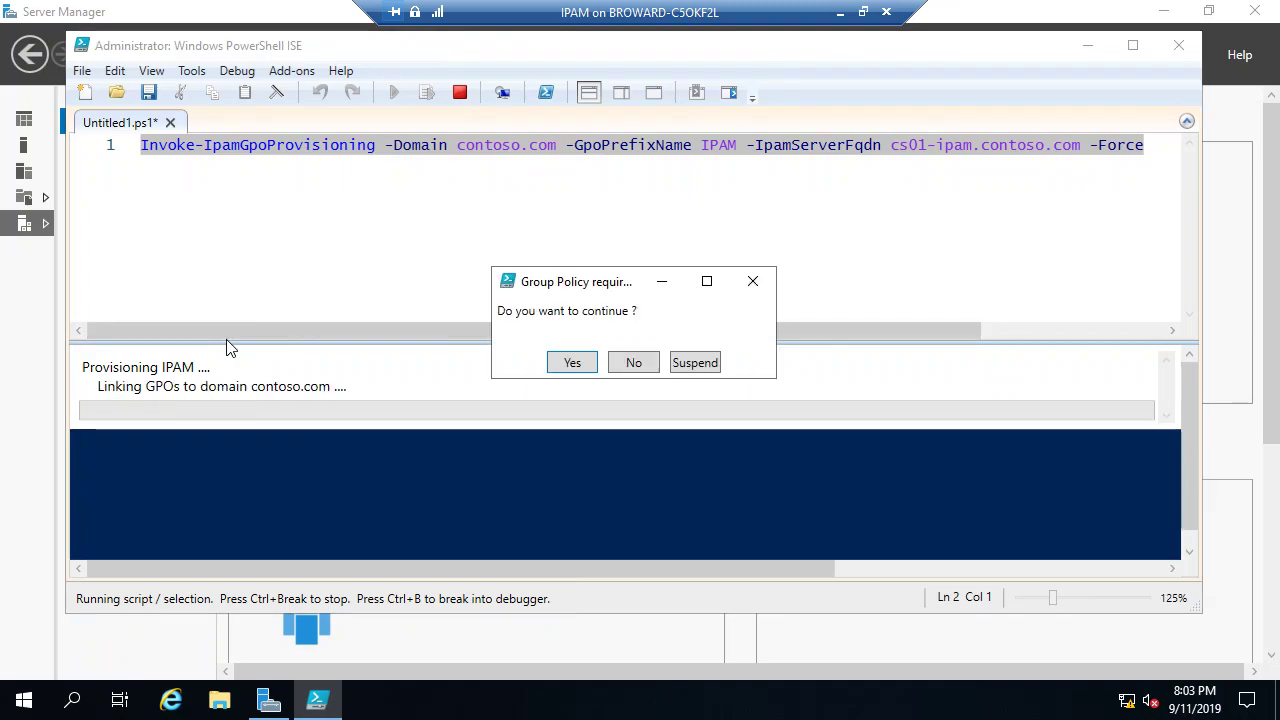
click(590, 370)
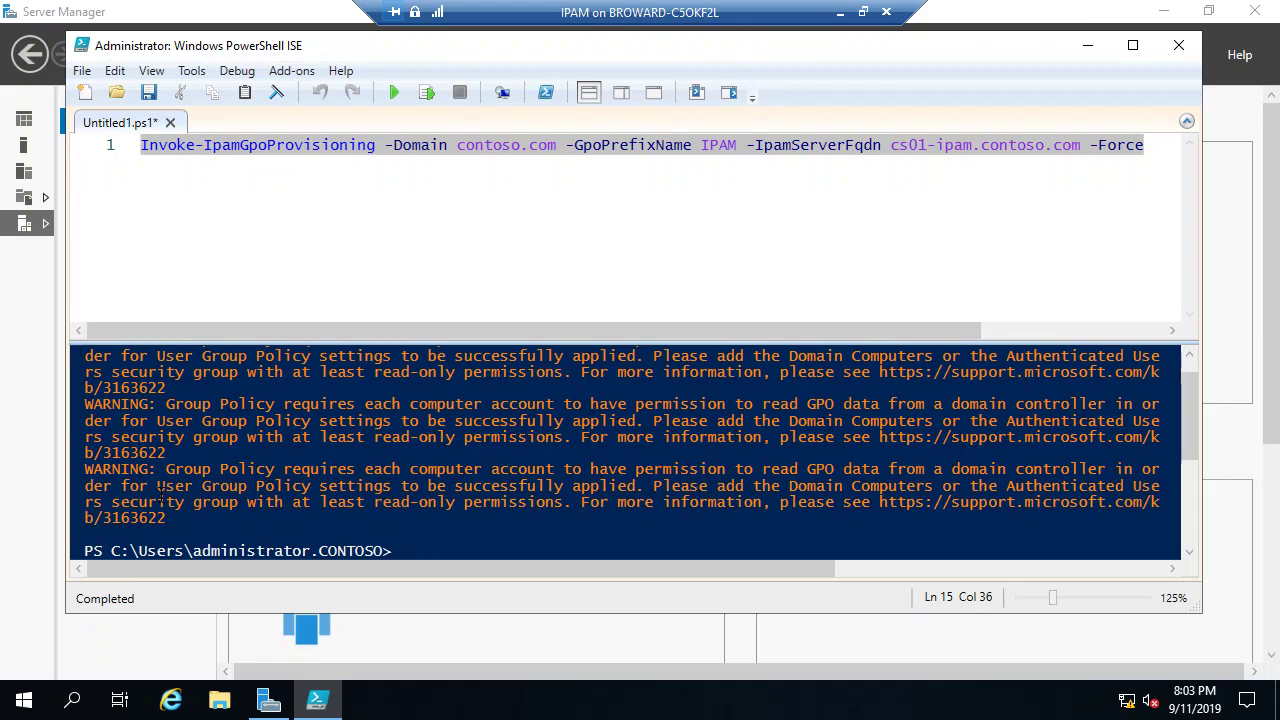
Step: Deselect the script line, minimize the IPAM session, and switch Chrome to Manage Files
click(905, 228)
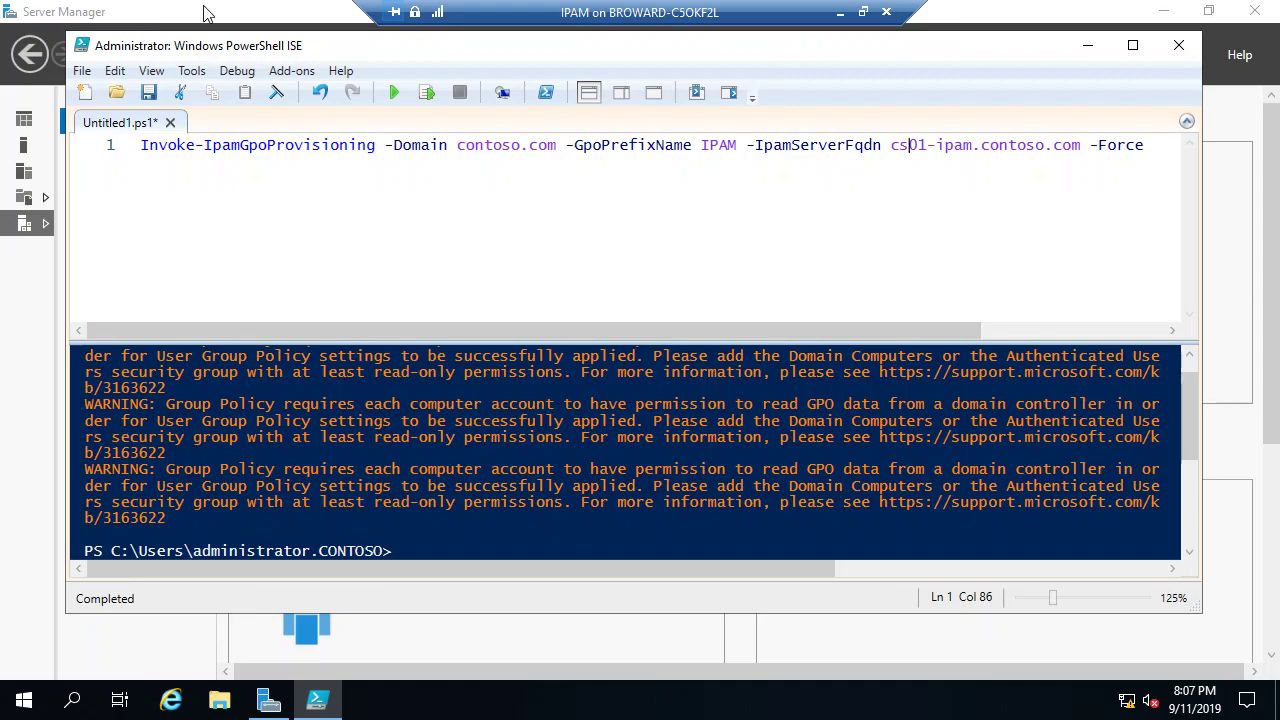
click(847, 12)
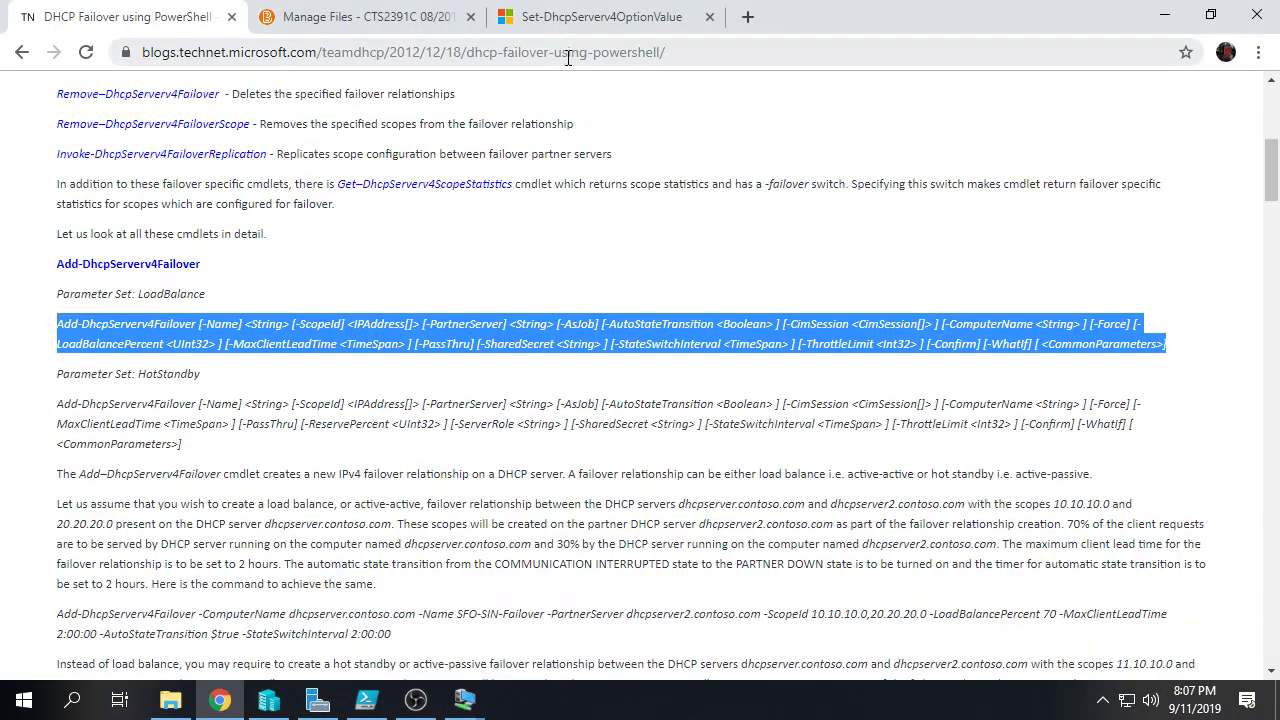
click(345, 17)
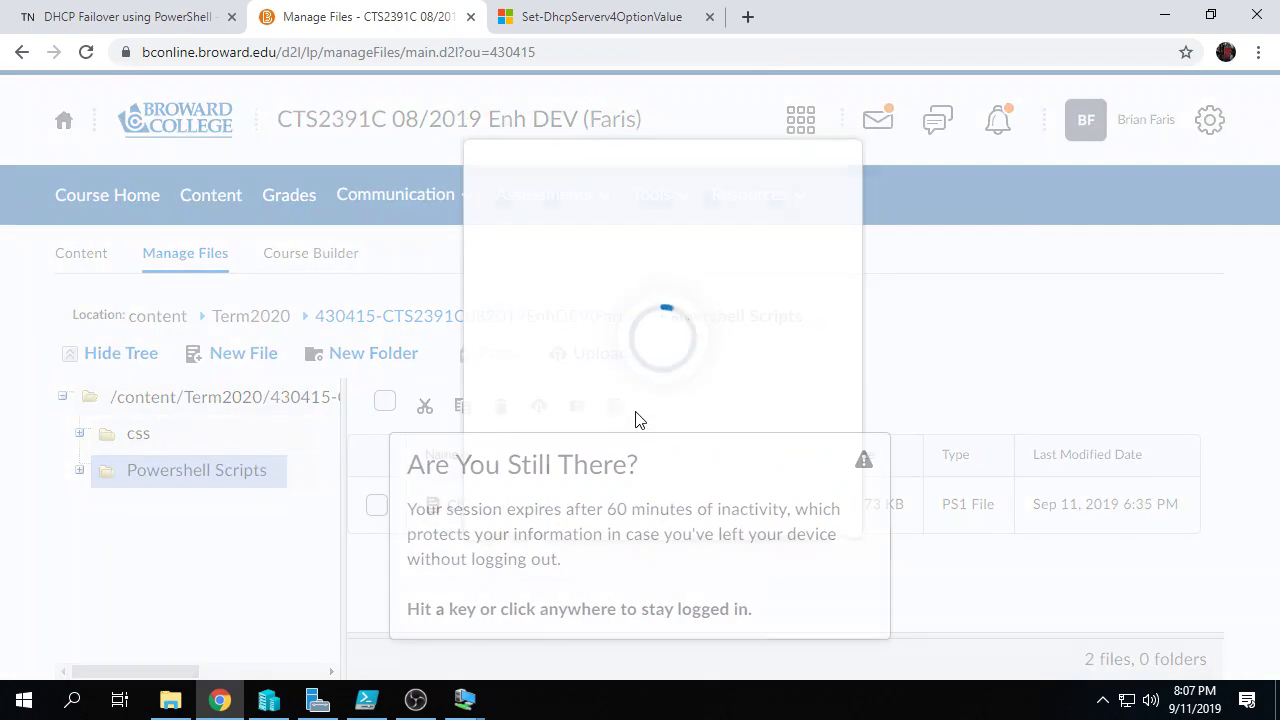
Step: Dismiss the inactivity notice, go back to Course Home and open the Start Here folder
click(873, 185)
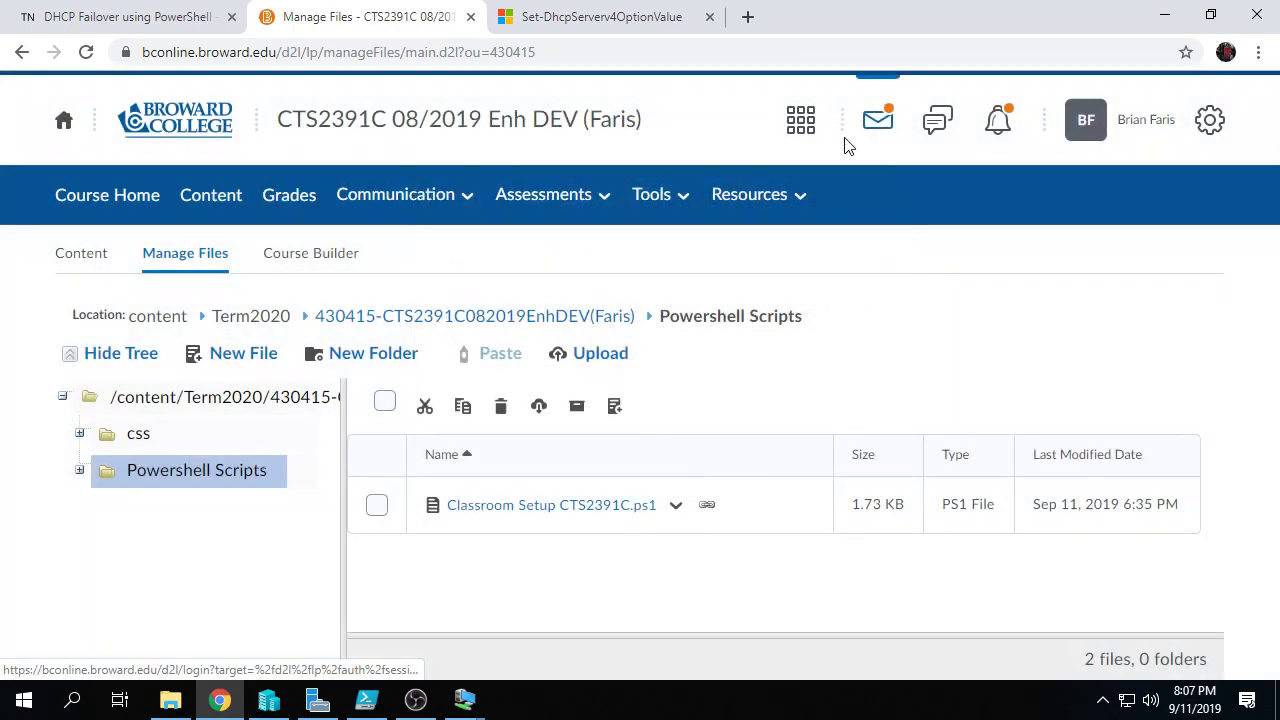
click(131, 207)
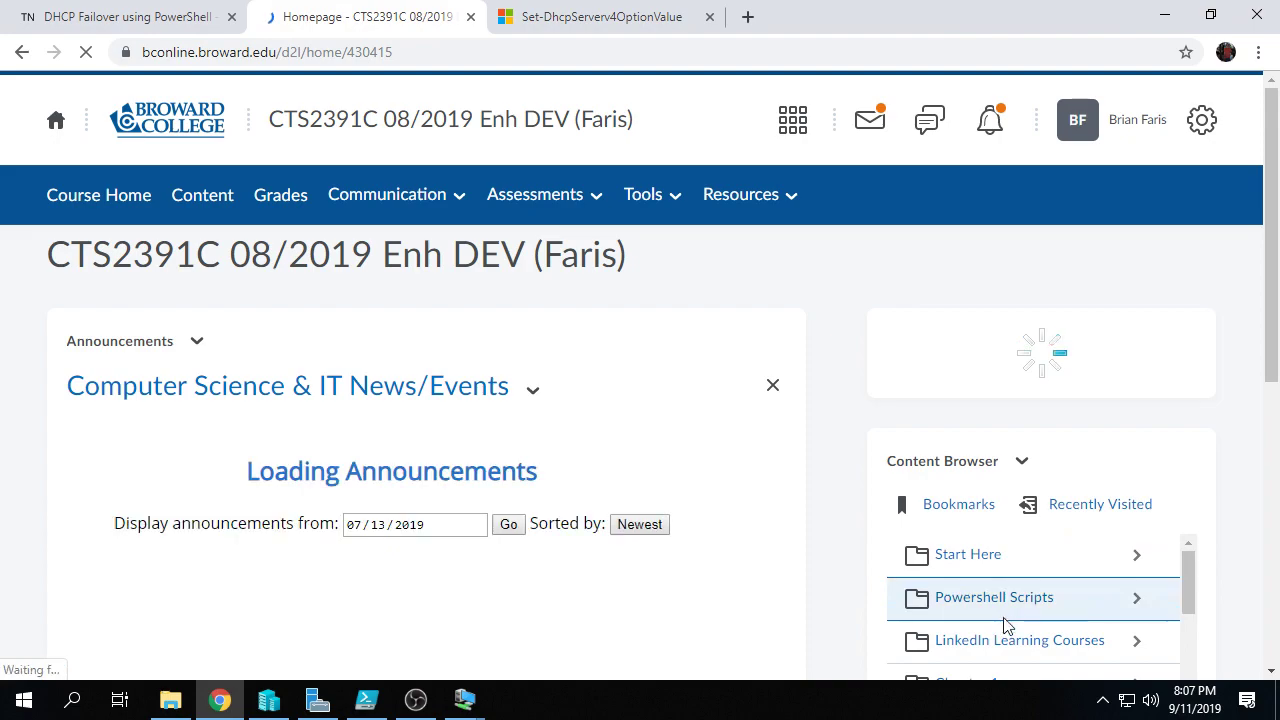
click(960, 550)
scroll(1010, 520, down, 1)
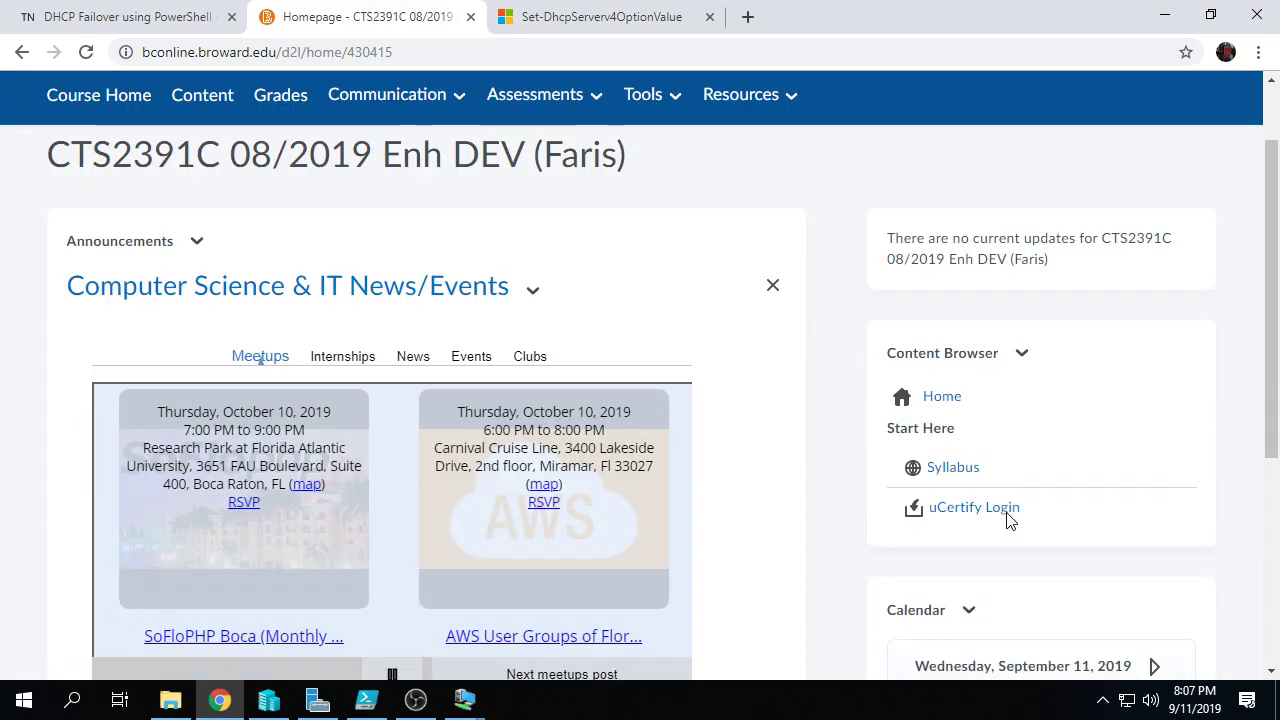
scroll(1010, 520, down, 1)
Step: Launch uCertify from the login link and open the Chapters & Lessons page
click(951, 410)
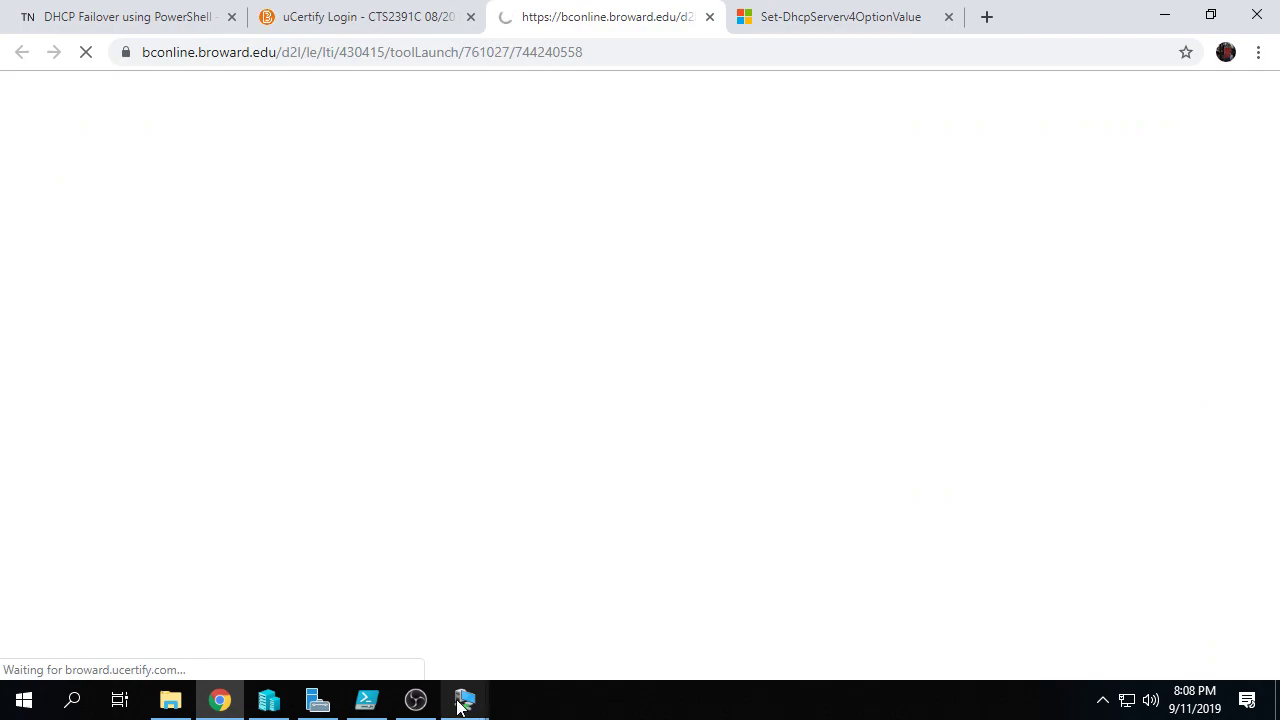
mouse_move(463, 704)
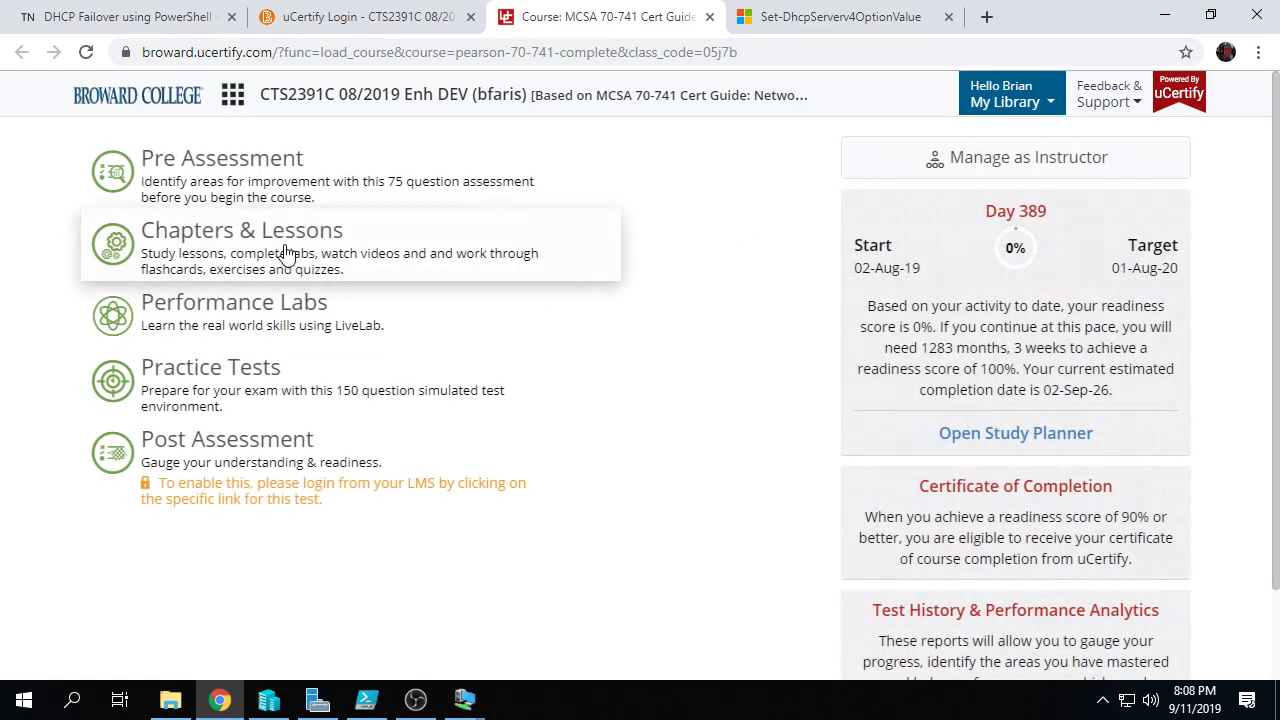
click(318, 262)
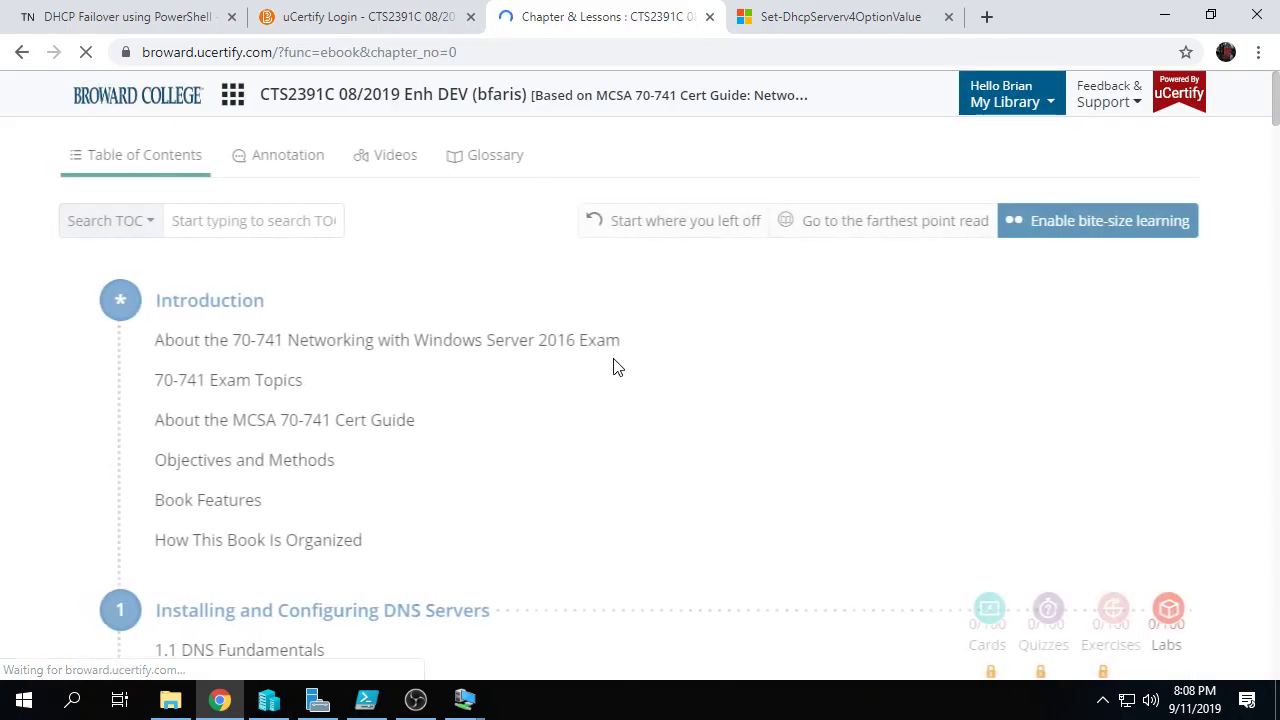
Step: Scroll the table of contents to Chapter 6 and open lesson 6.1 DHCP Fundamentals
scroll(615, 362, down, 3)
scroll(617, 362, down, 9)
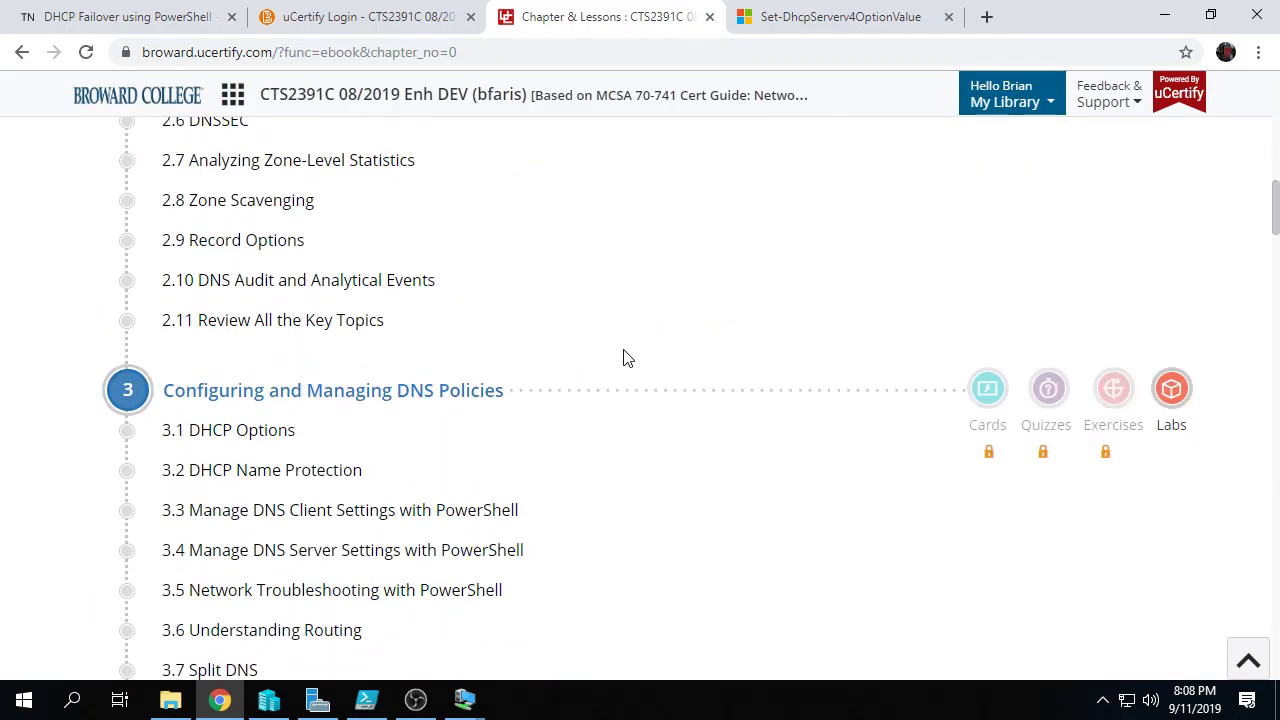
scroll(623, 358, down, 1)
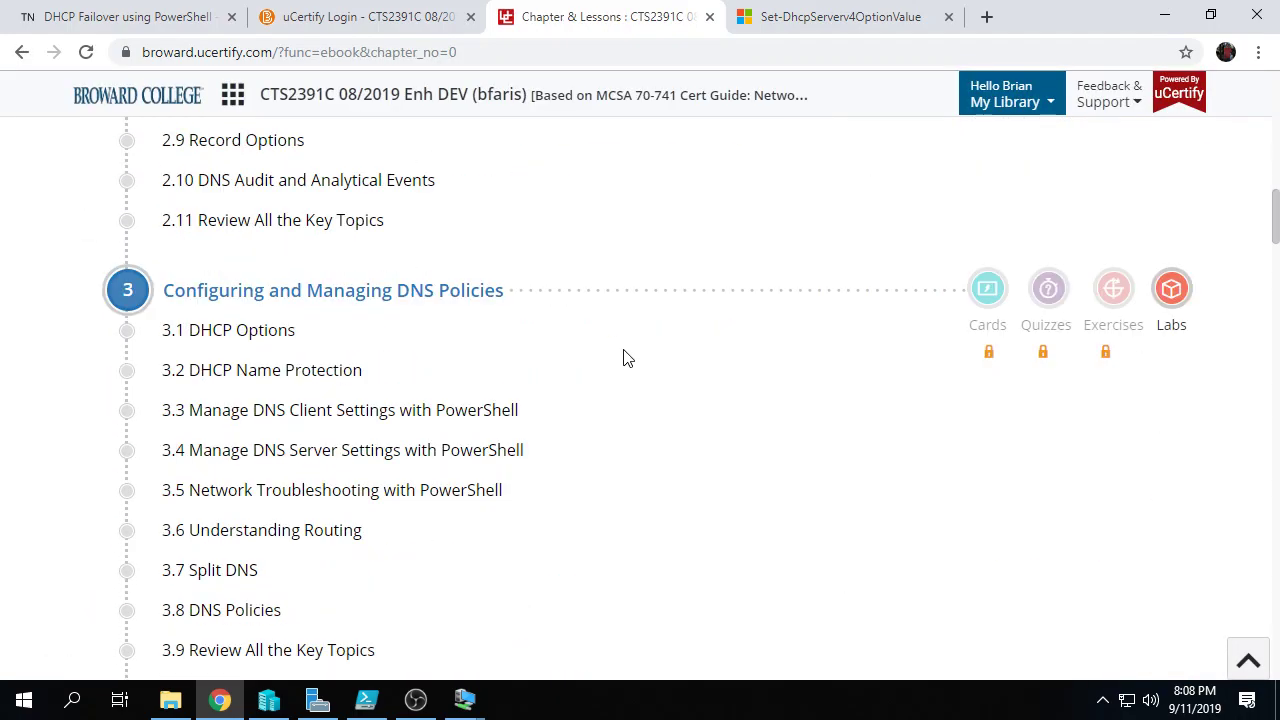
scroll(568, 245, down, 3)
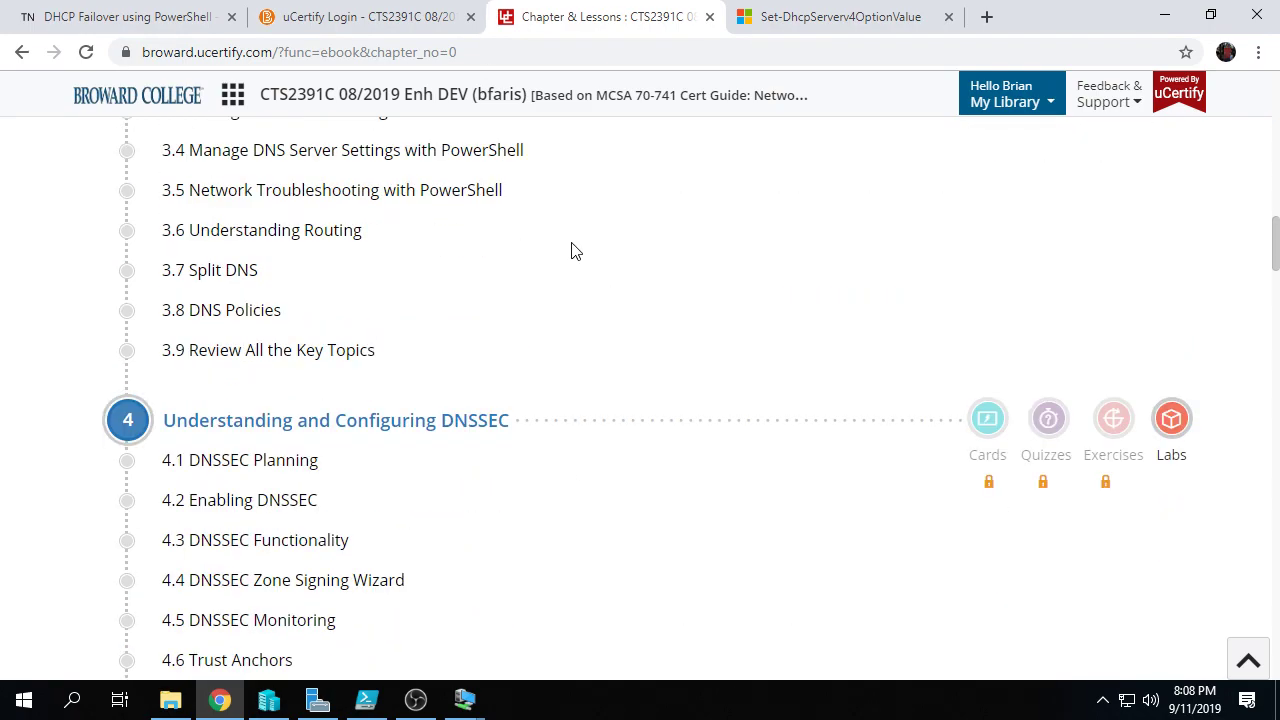
scroll(578, 245, down, 7)
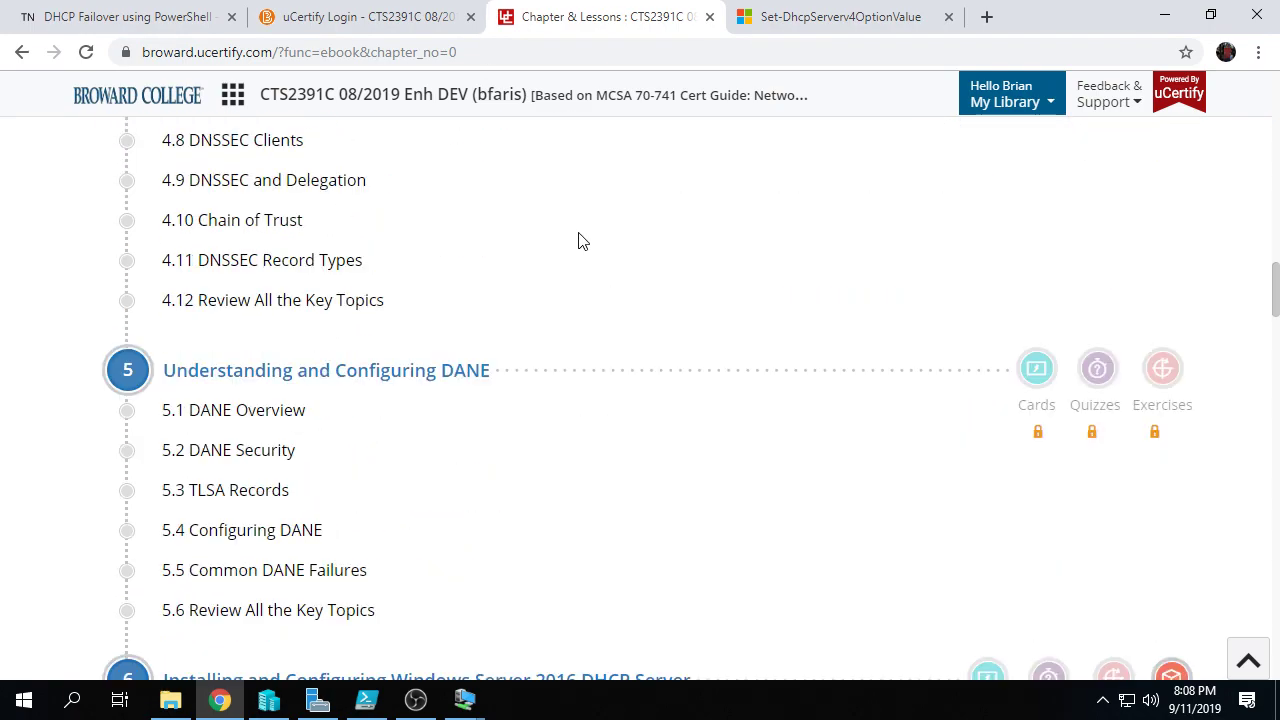
scroll(578, 240, down, 4)
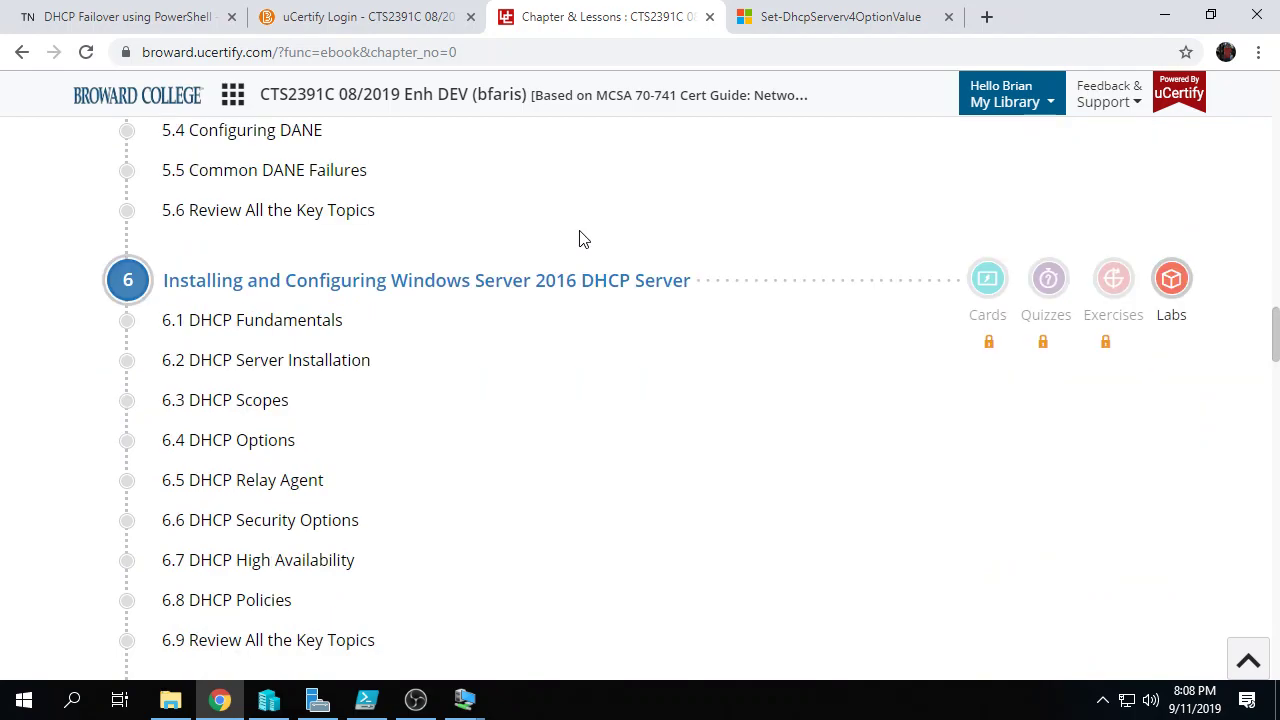
scroll(585, 238, down, 2)
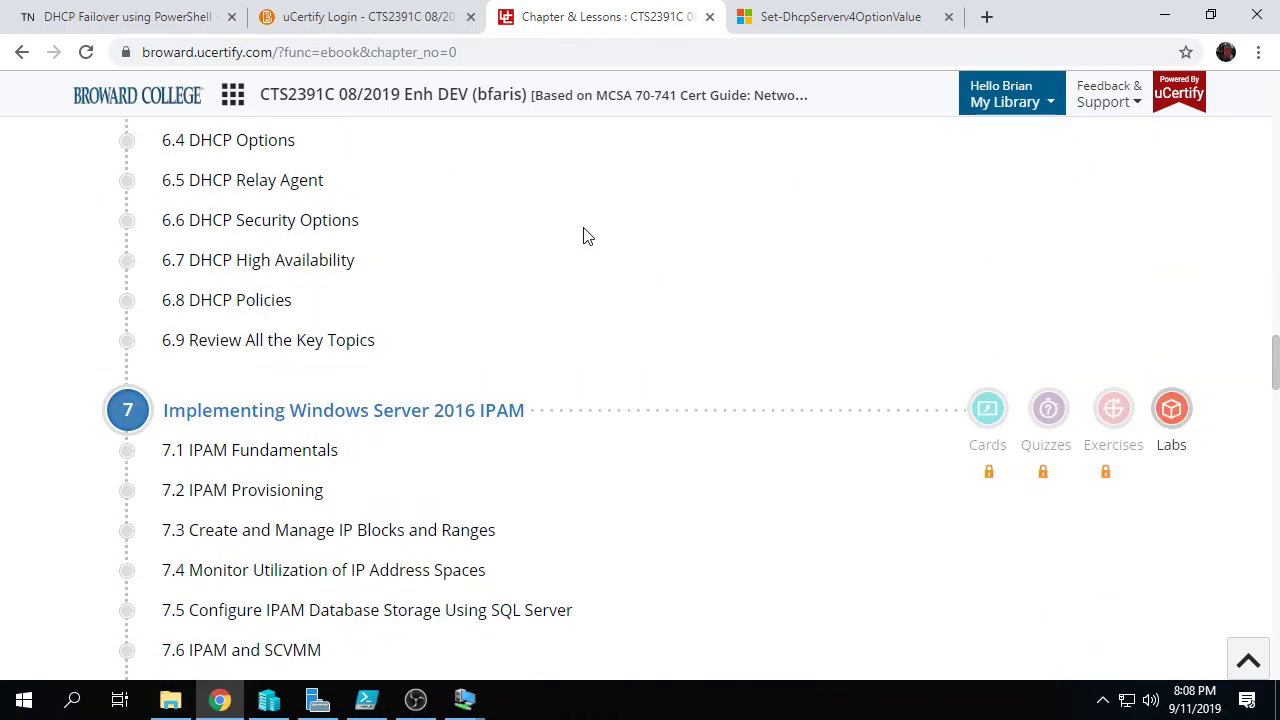
scroll(586, 237, up, 2)
scroll(587, 235, up, 2)
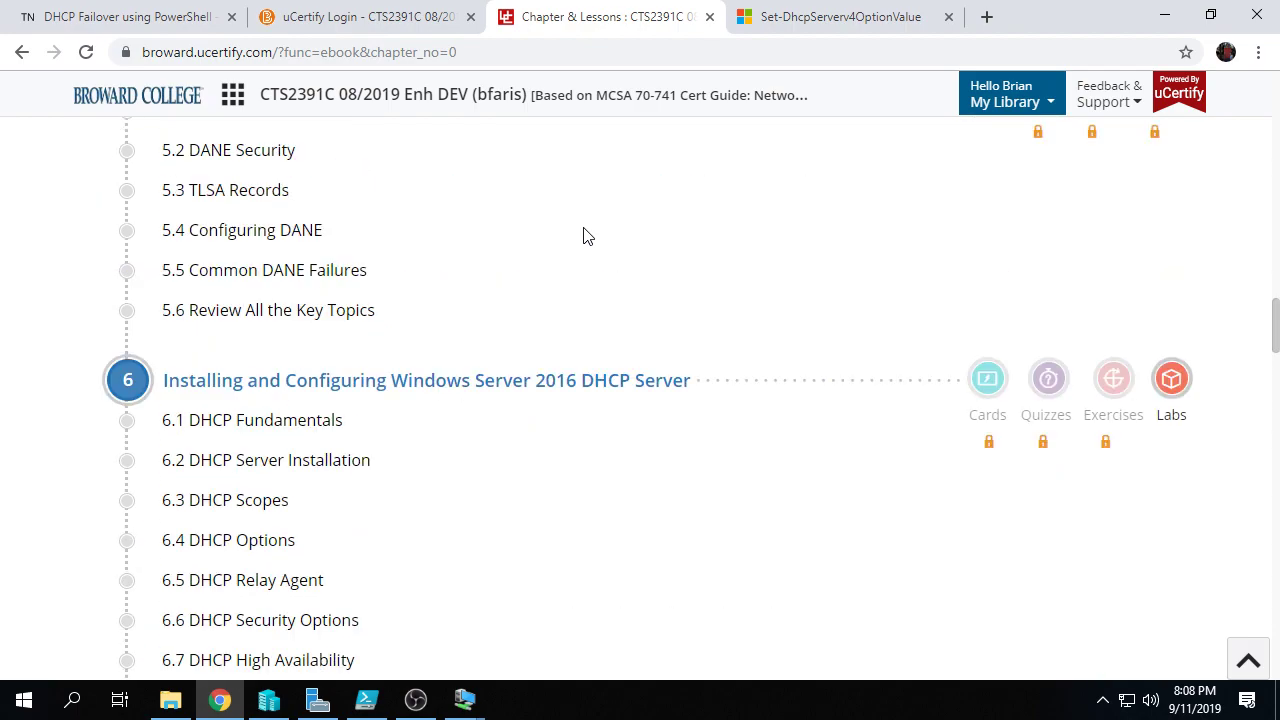
scroll(587, 236, up, 3)
scroll(587, 236, down, 5)
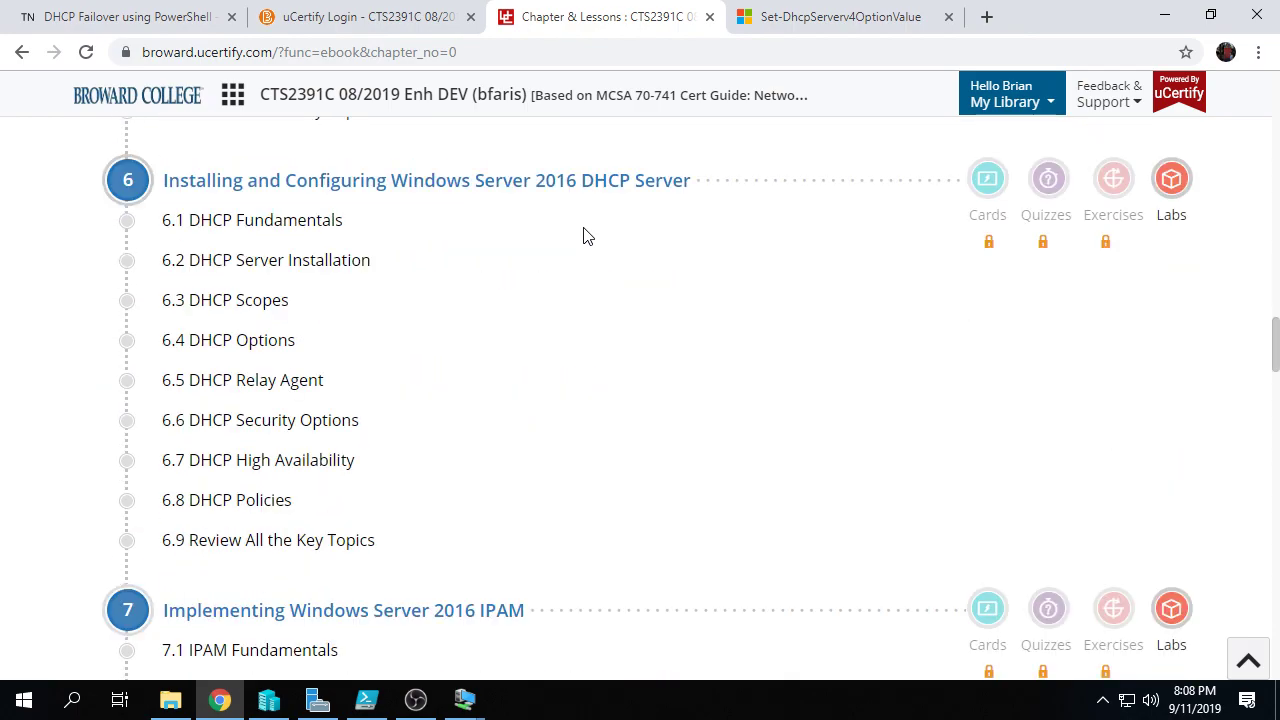
scroll(587, 236, down, 4)
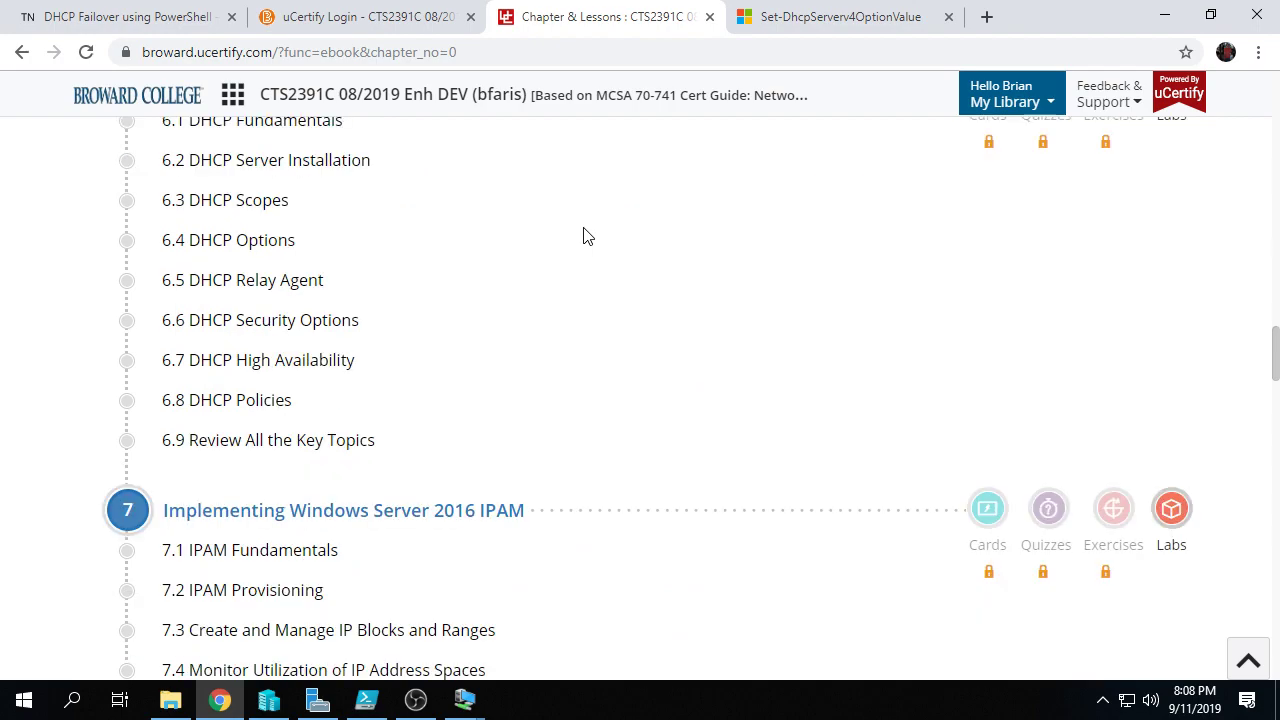
scroll(587, 236, down, 2)
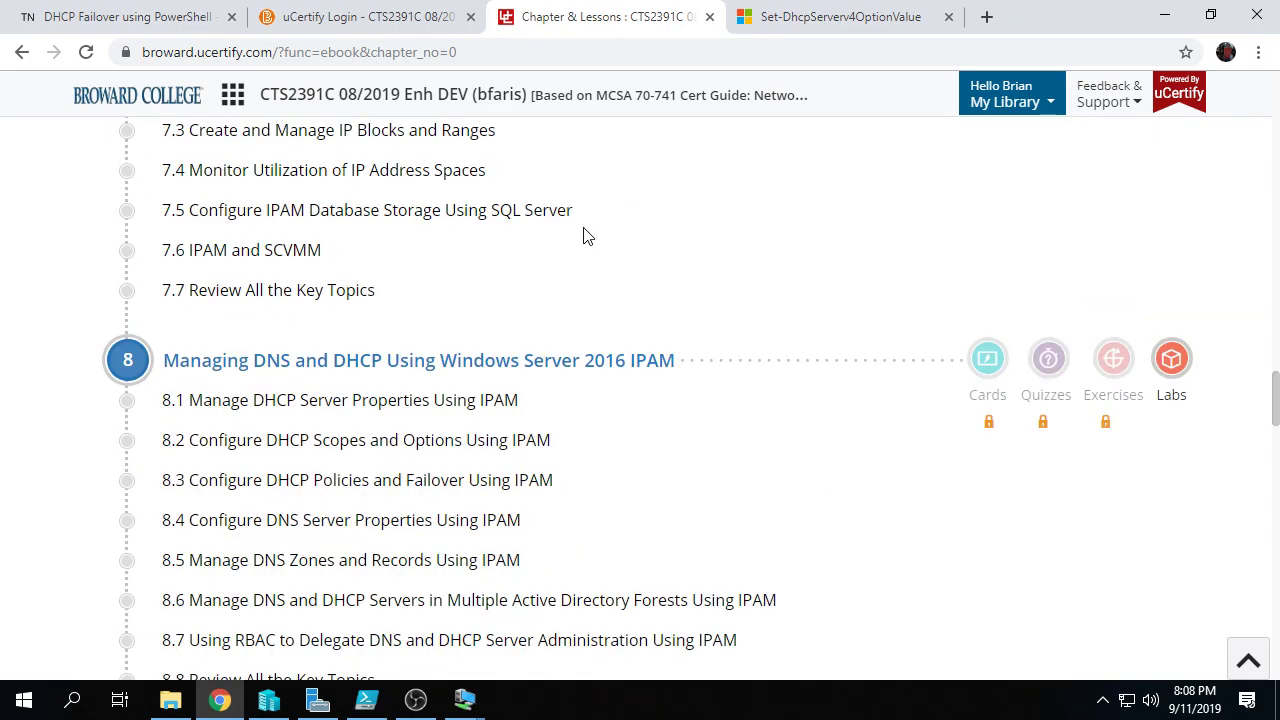
scroll(587, 236, up, 7)
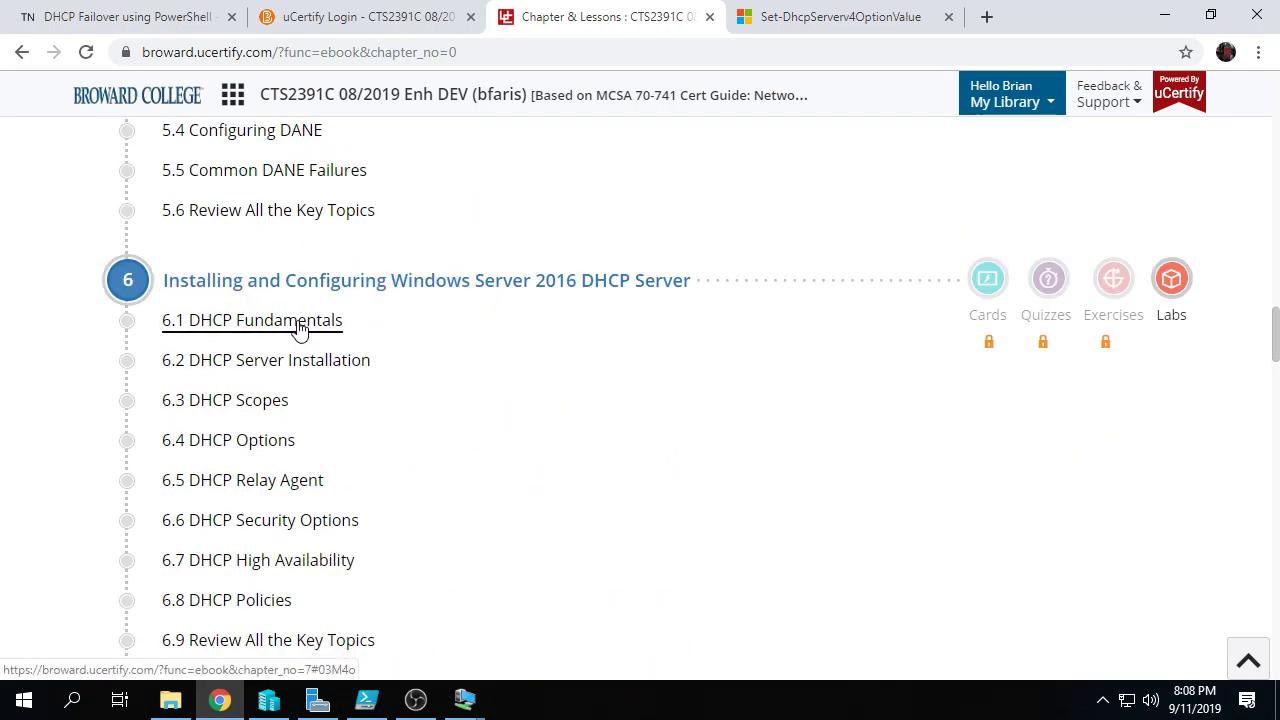
click(298, 330)
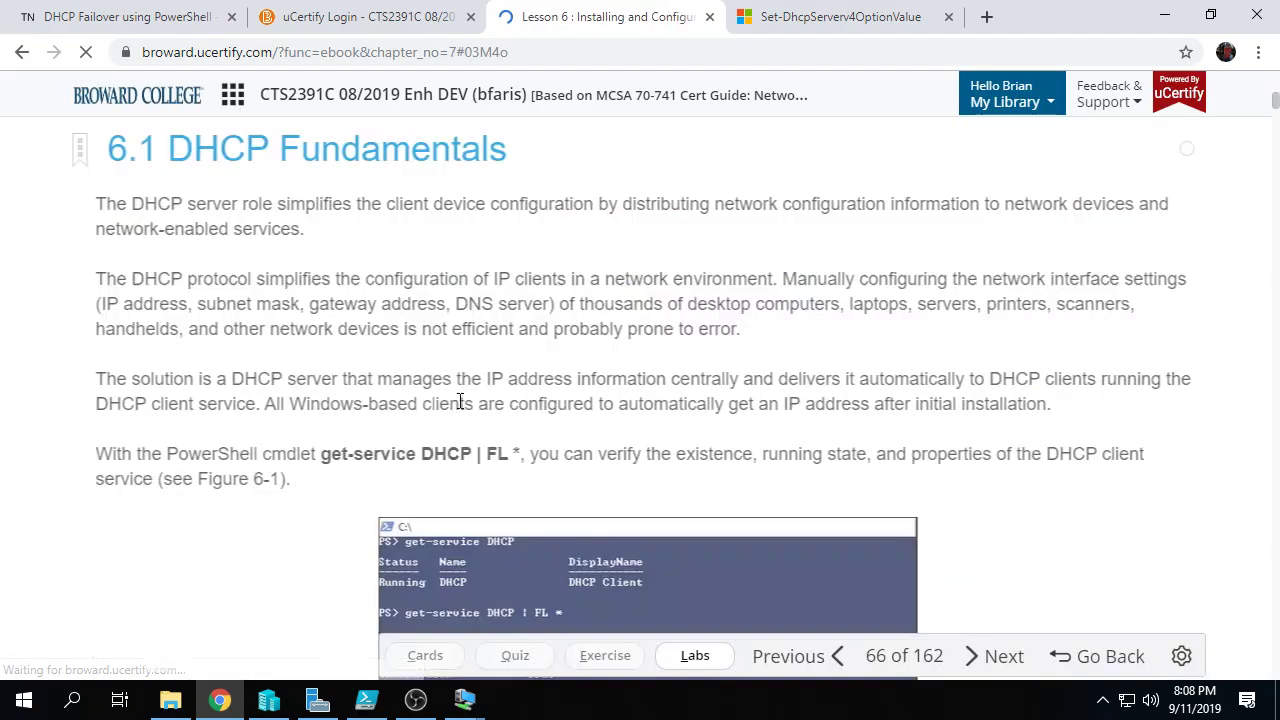
Step: Read through lesson 6.1 DHCP Fundamentals
scroll(514, 452, down, 5)
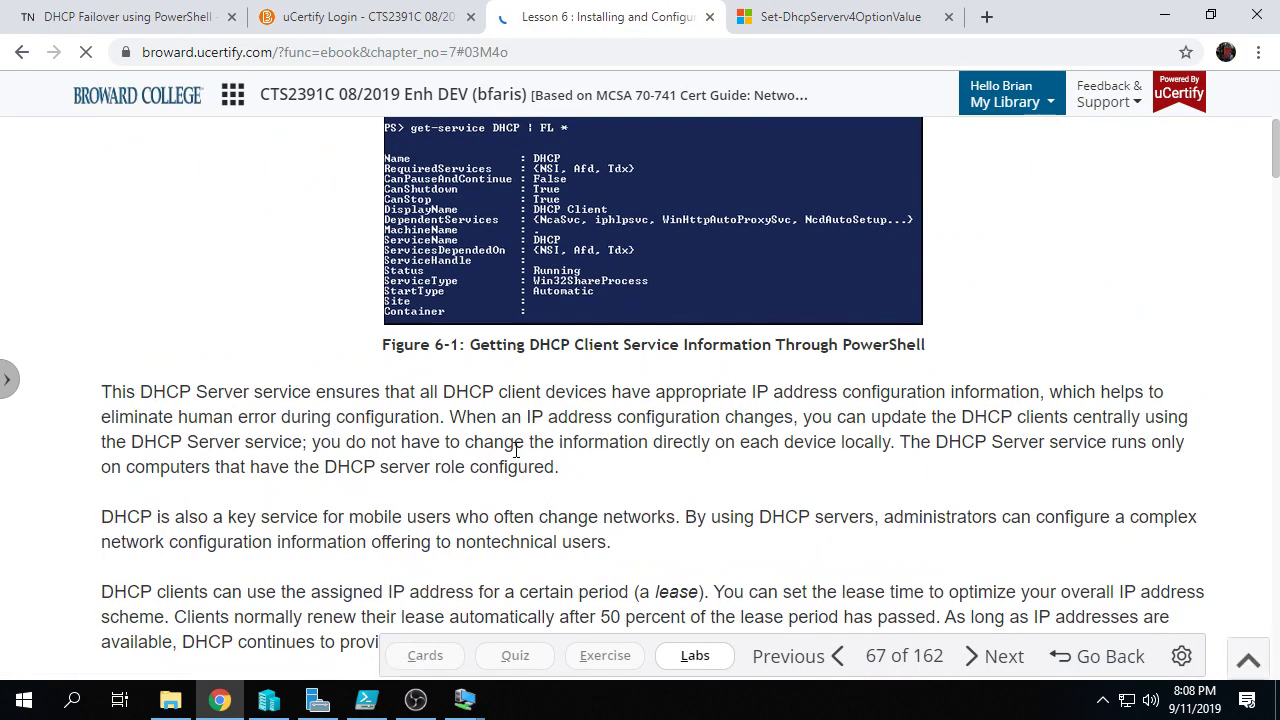
scroll(514, 450, down, 5)
scroll(518, 450, down, 15)
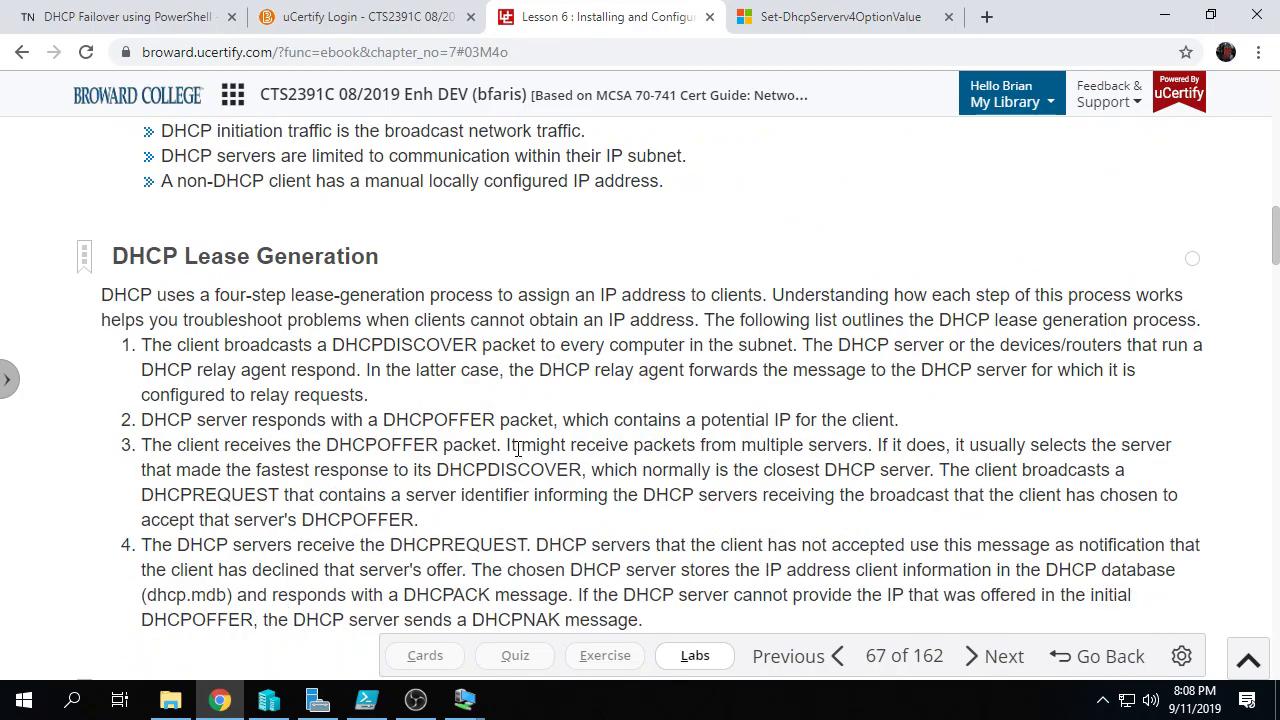
scroll(518, 450, down, 6)
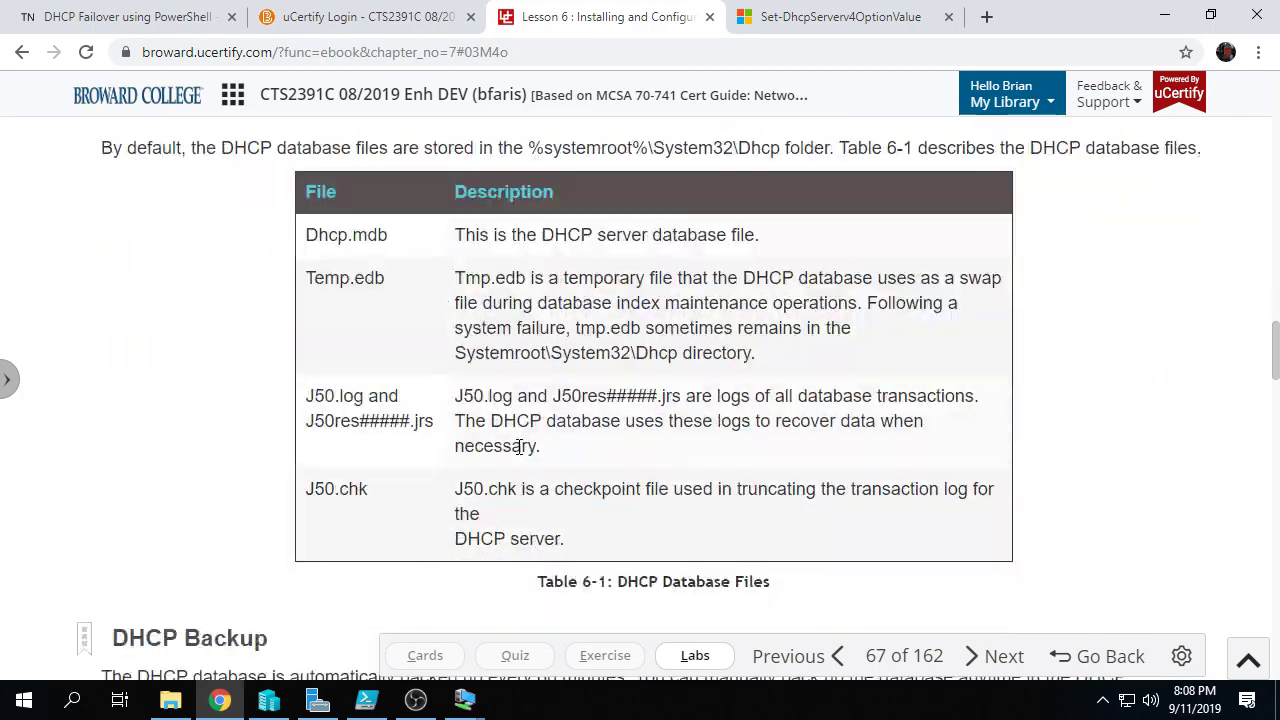
scroll(518, 452, down, 10)
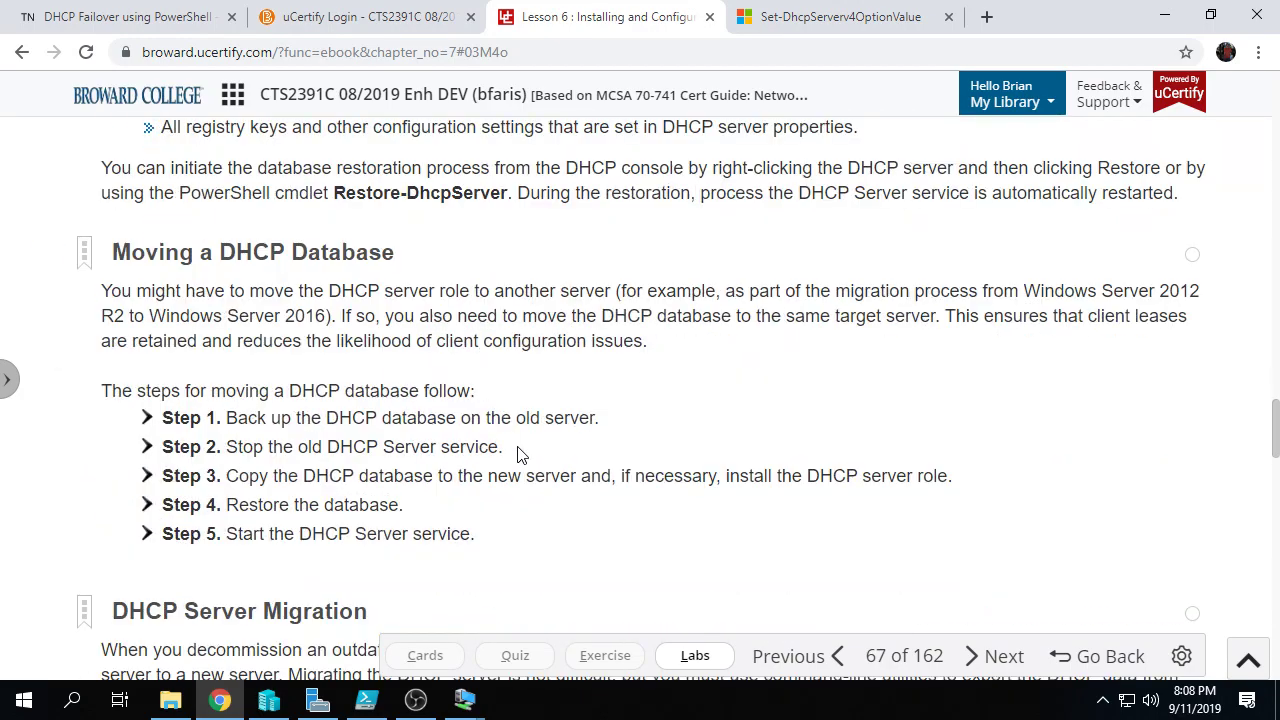
scroll(518, 450, down, 6)
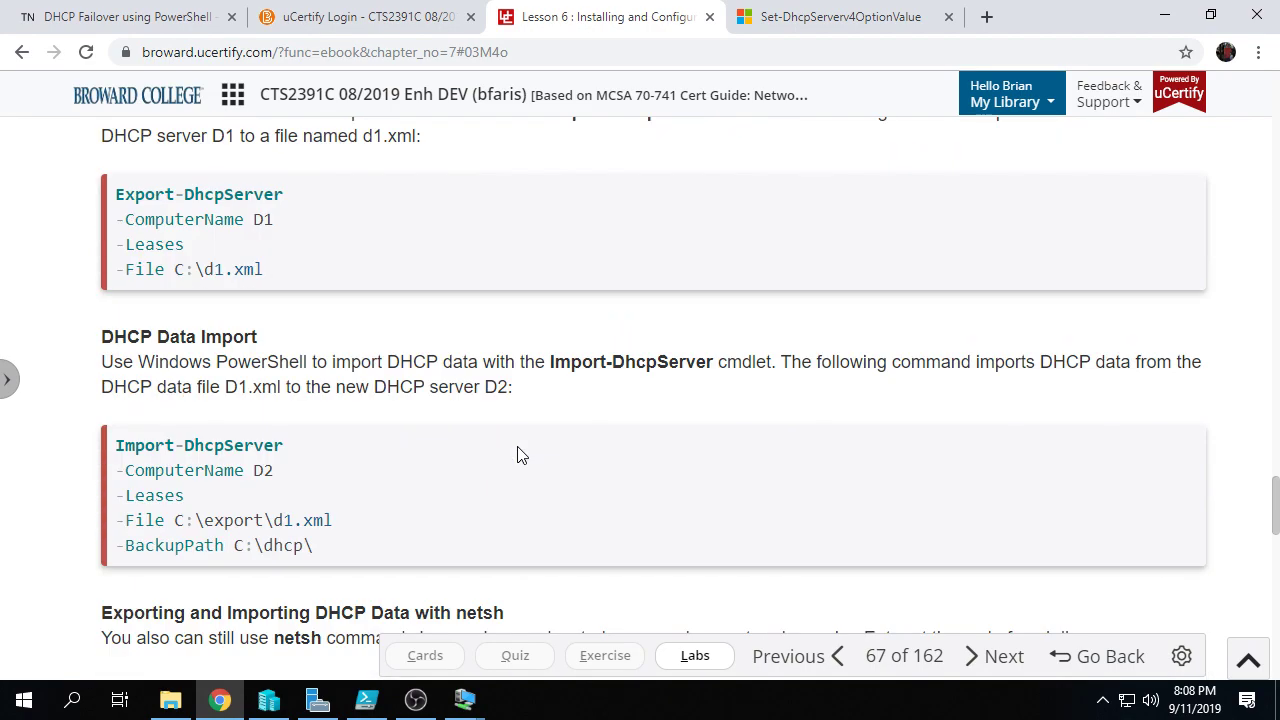
scroll(518, 455, down, 12)
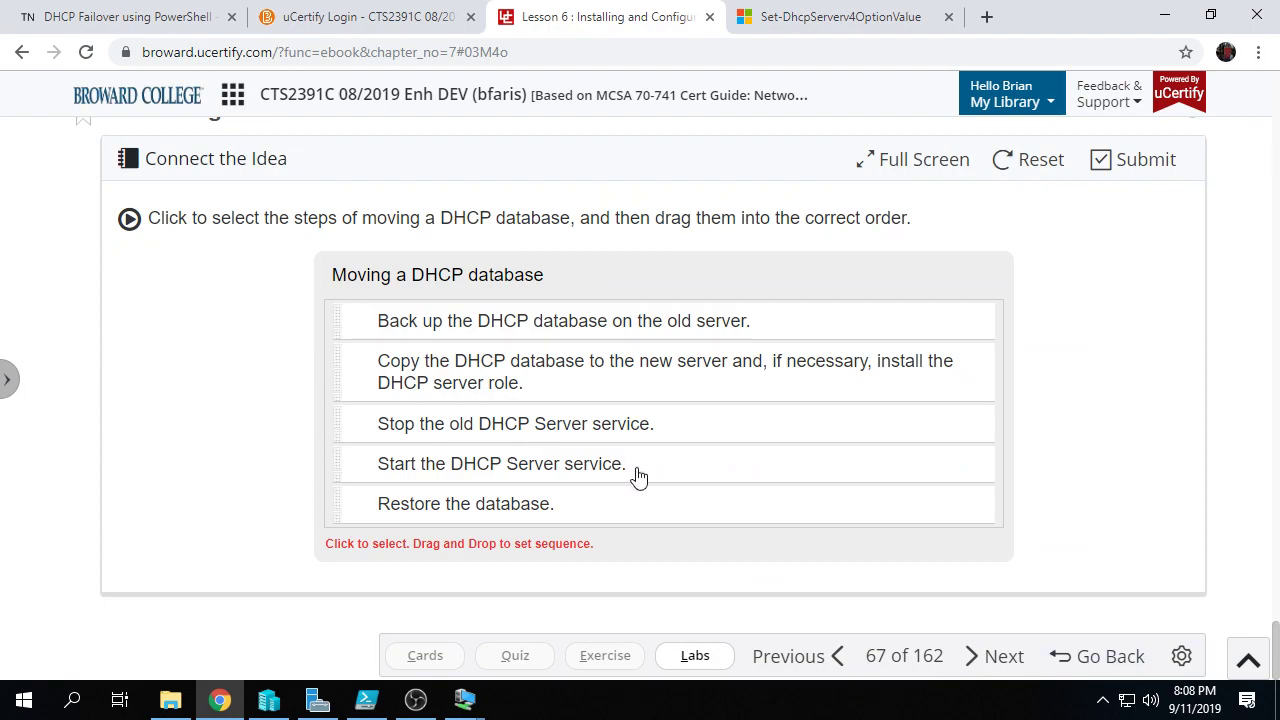
Step: Advance to lesson 6.2 DHCP Server Installation and scroll to Figure 6-8's Add-DhcpServerInDC example
click(1000, 661)
scroll(727, 488, down, 7)
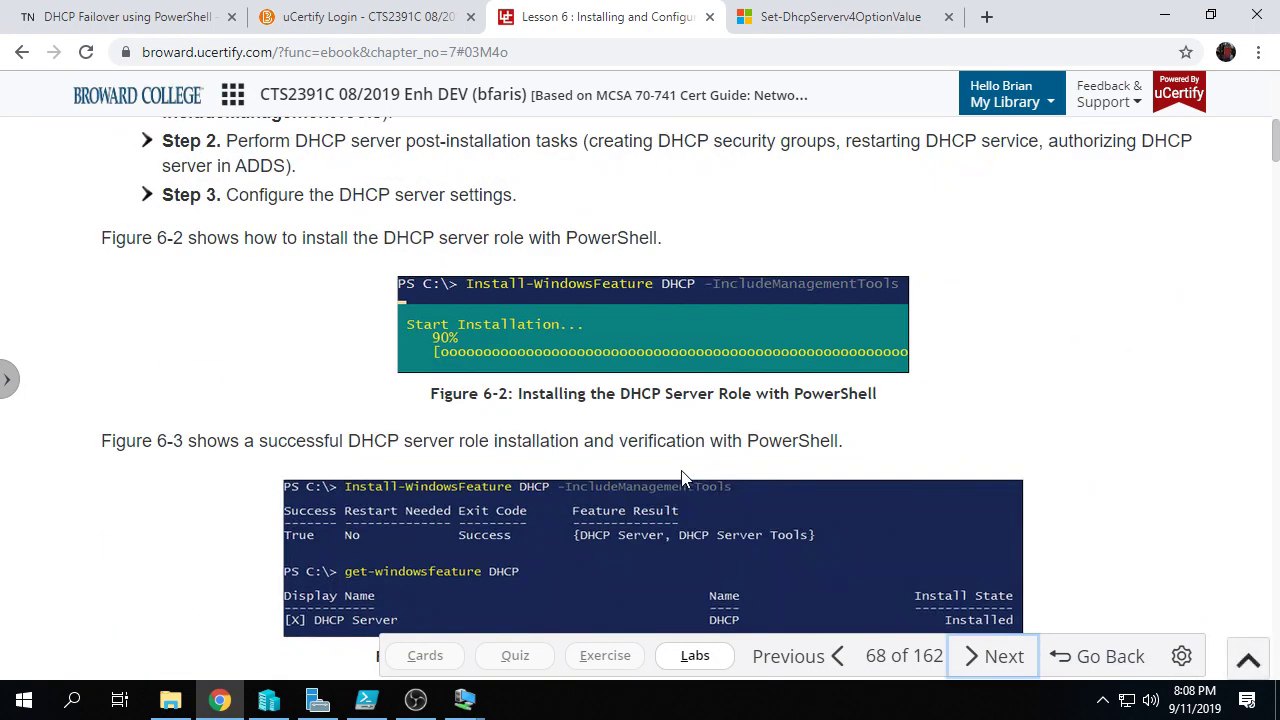
scroll(658, 446, down, 5)
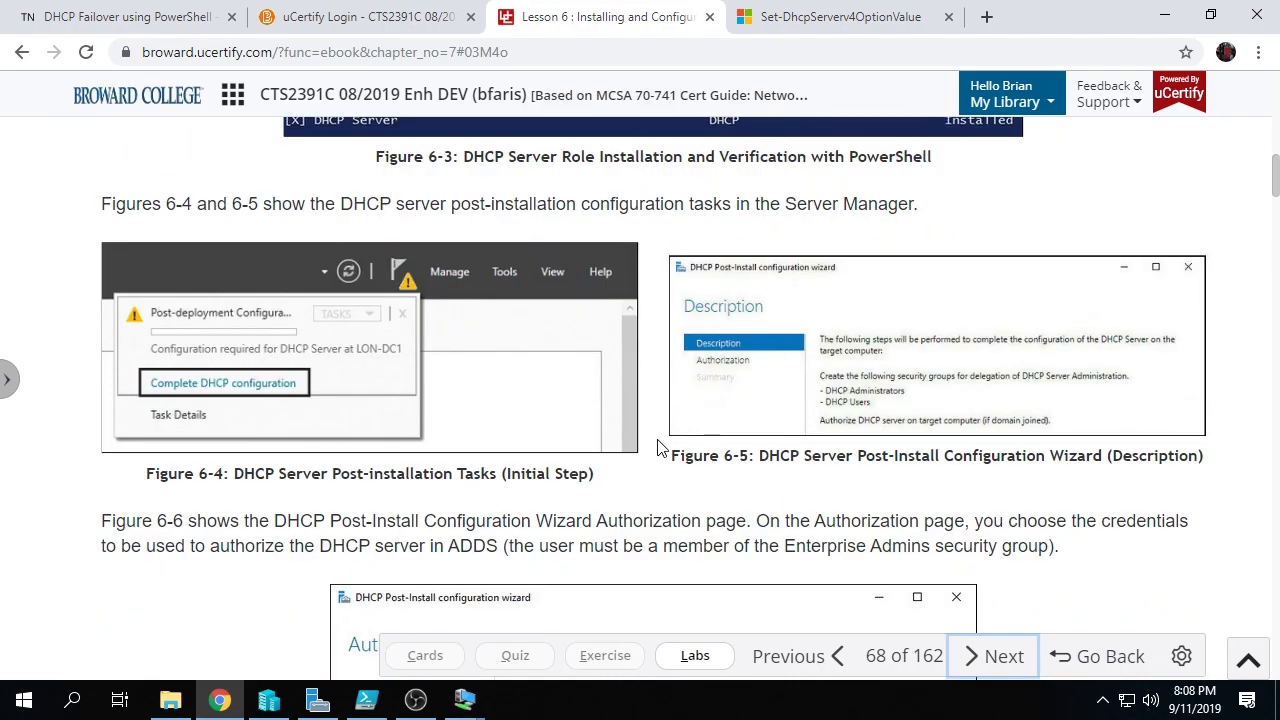
scroll(658, 446, down, 4)
scroll(658, 446, down, 7)
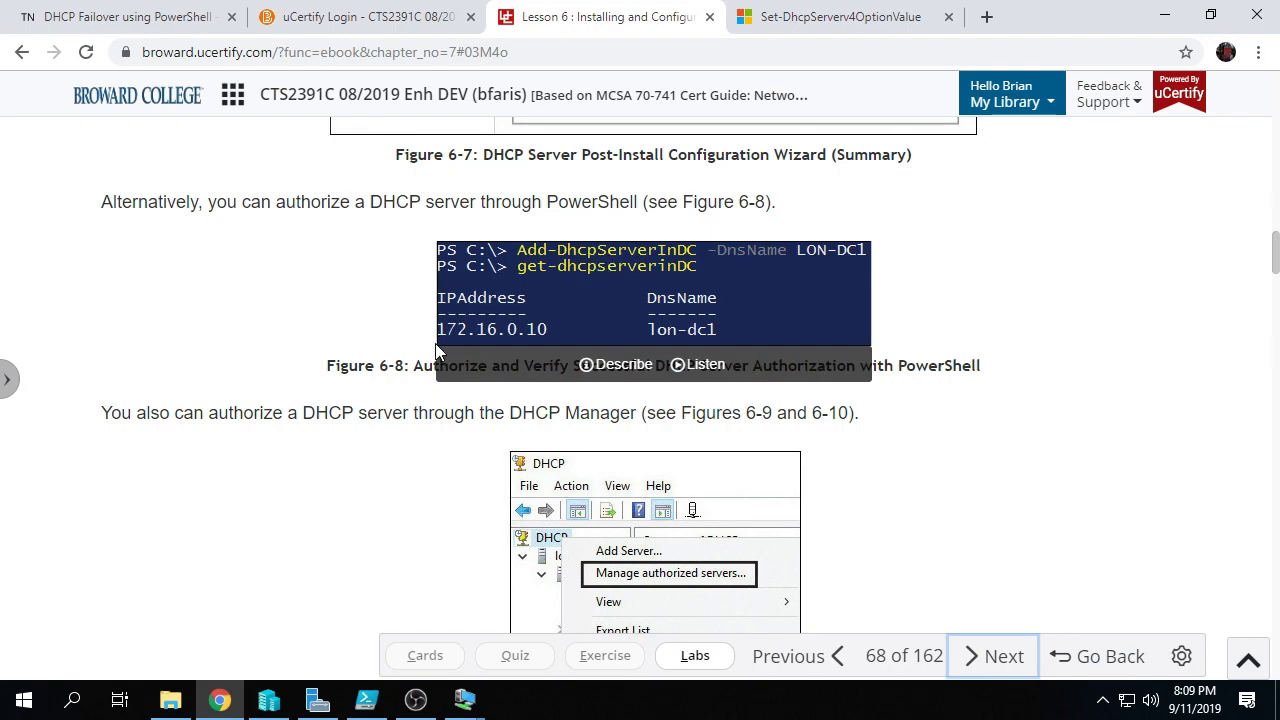
Step: Check the DHCP Failover article and provisioning script, then return to the Lesson 6 eBook page
click(158, 14)
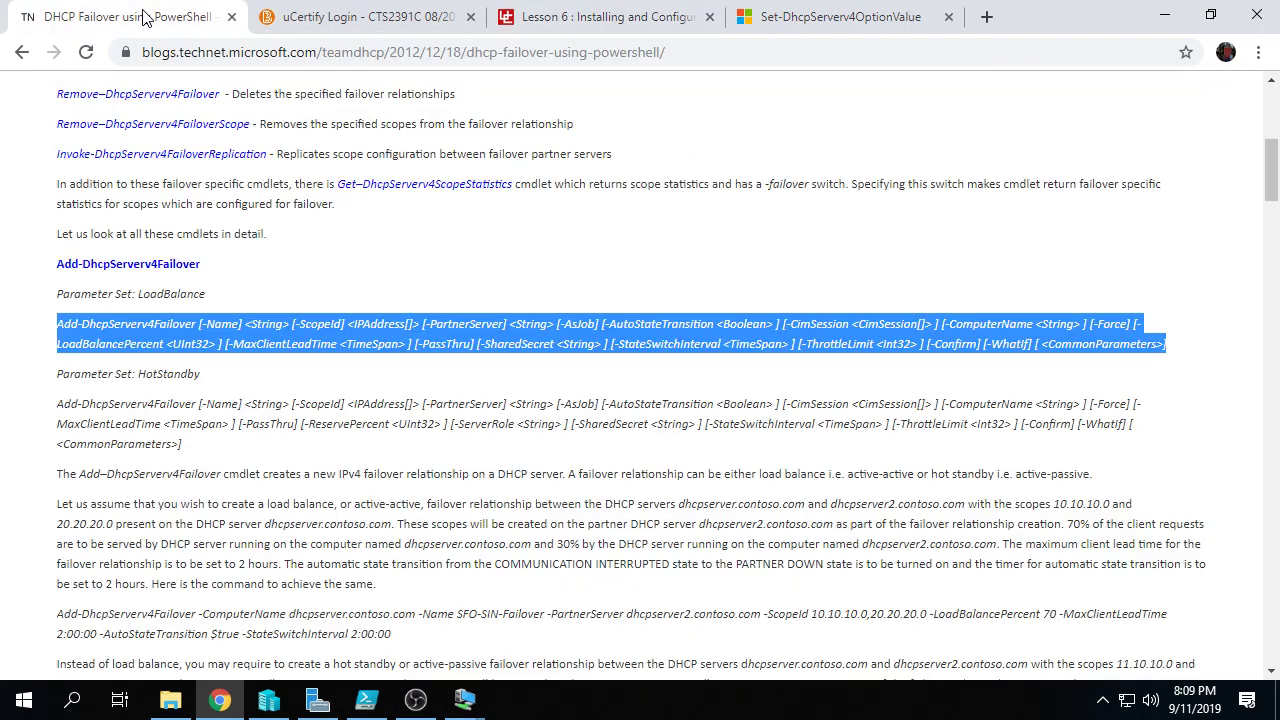
click(345, 15)
click(366, 700)
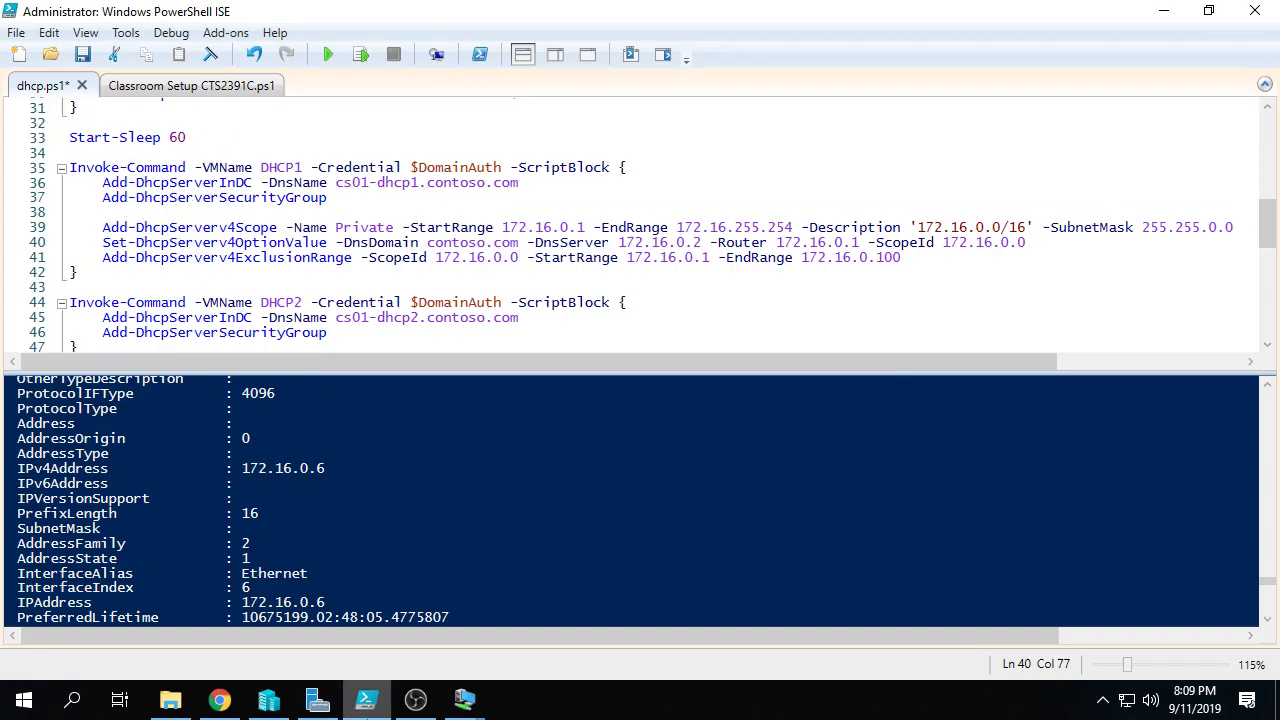
mouse_move(405, 707)
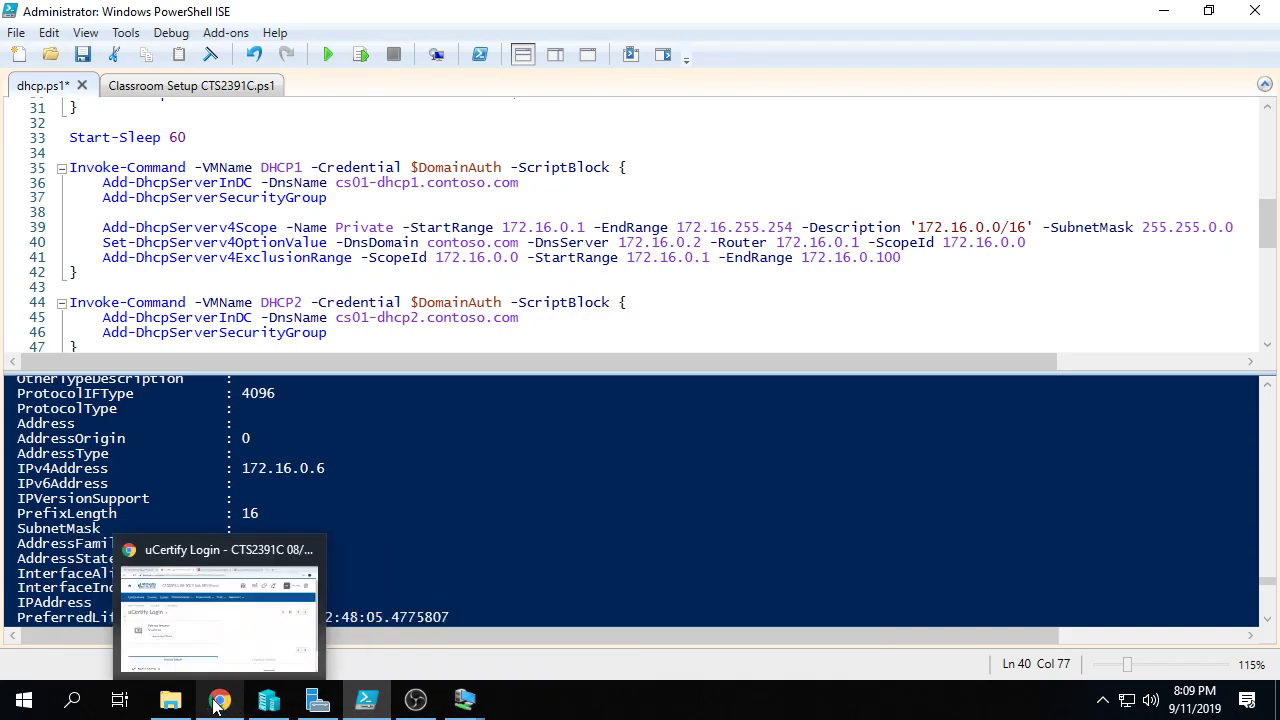
click(215, 705)
click(612, 12)
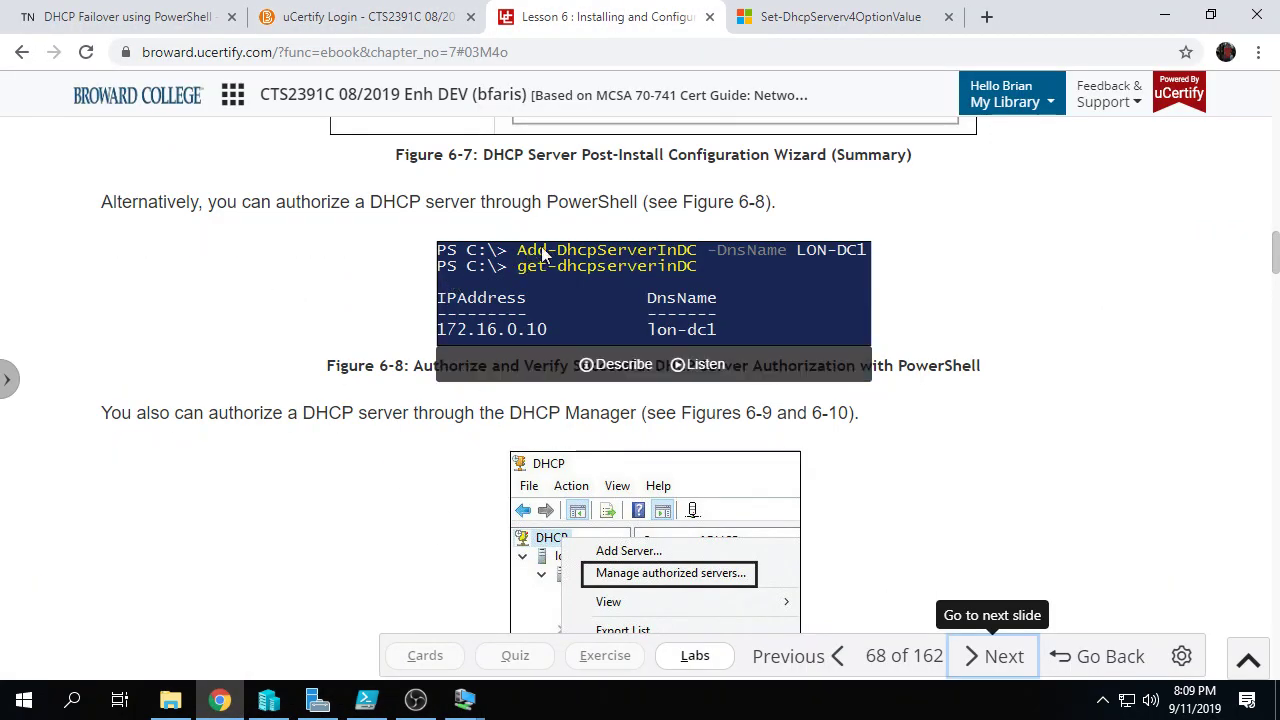
Step: Scroll page 68 past Figure 6-13 to show the full DHCP install, authorize and scope script
scroll(575, 388, down, 5)
scroll(575, 388, down, 9)
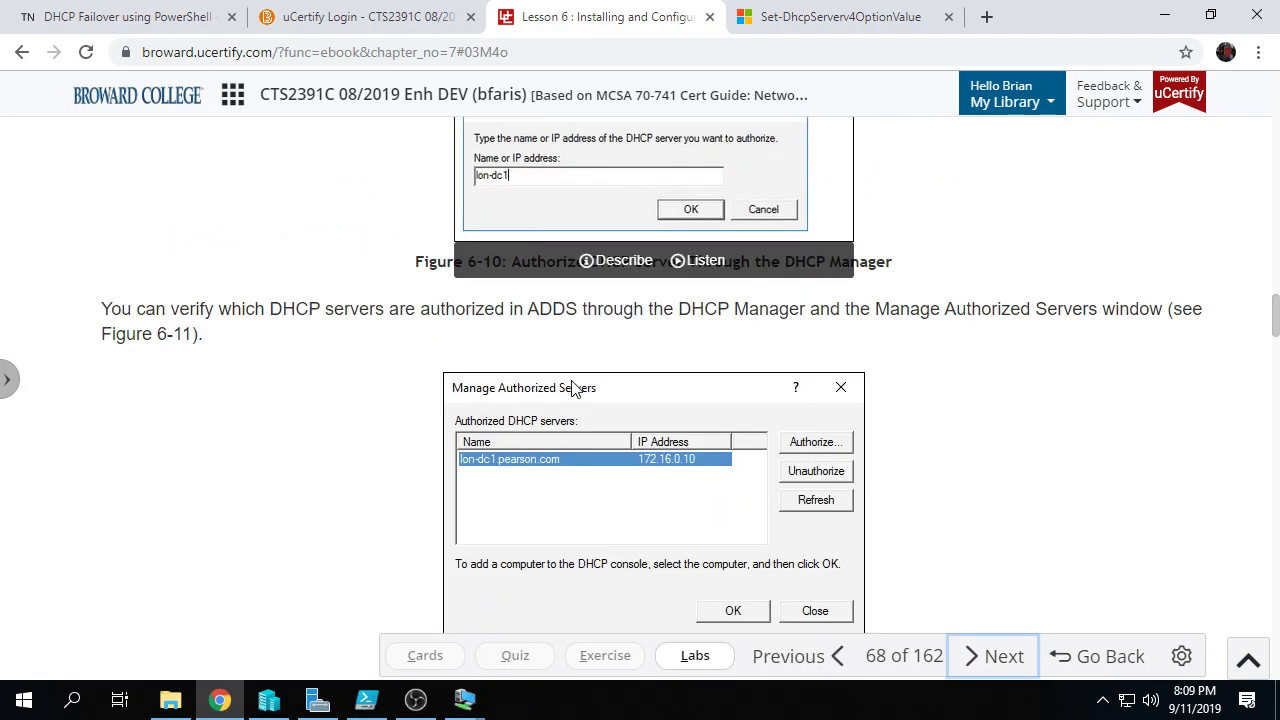
scroll(575, 388, down, 3)
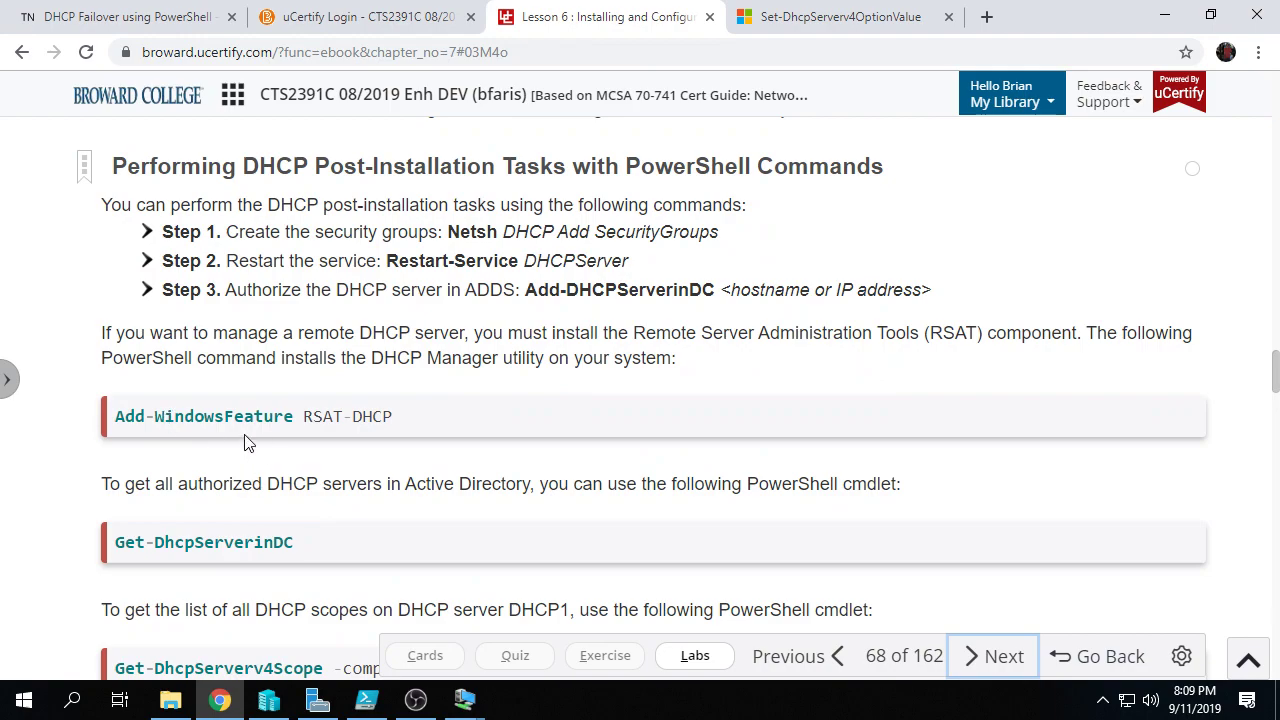
scroll(270, 570, down, 2)
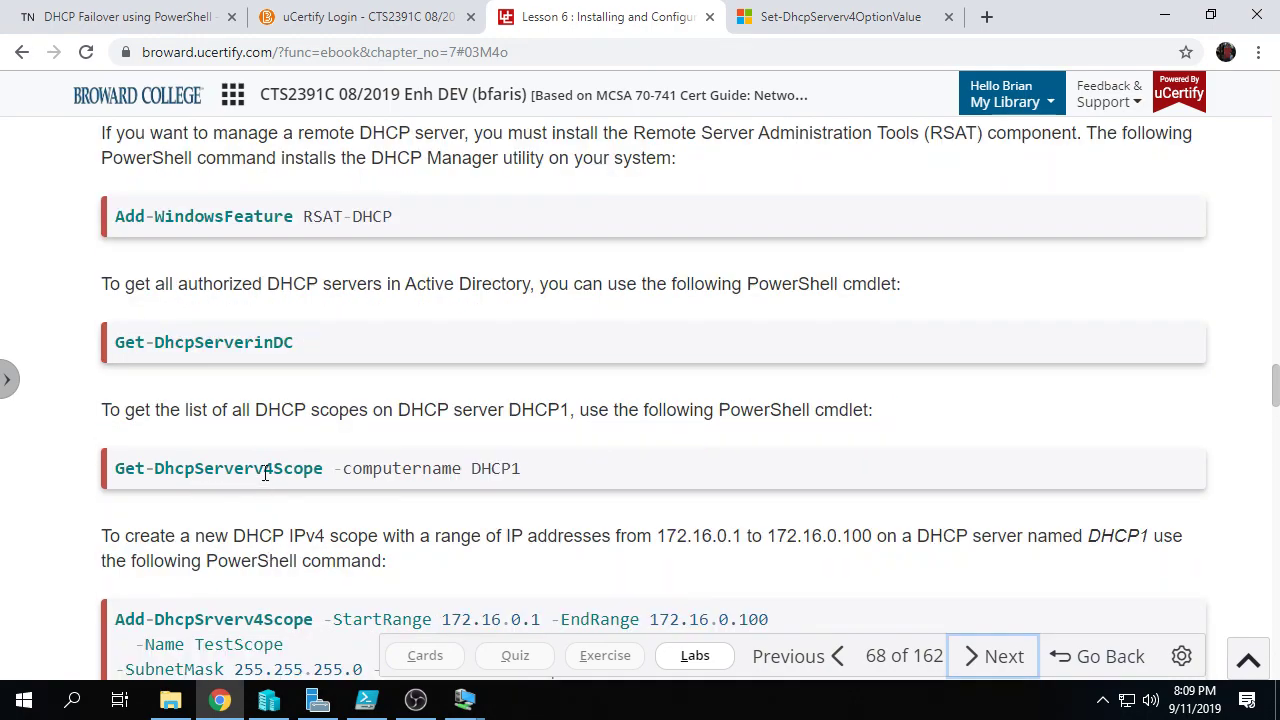
scroll(305, 473, down, 3)
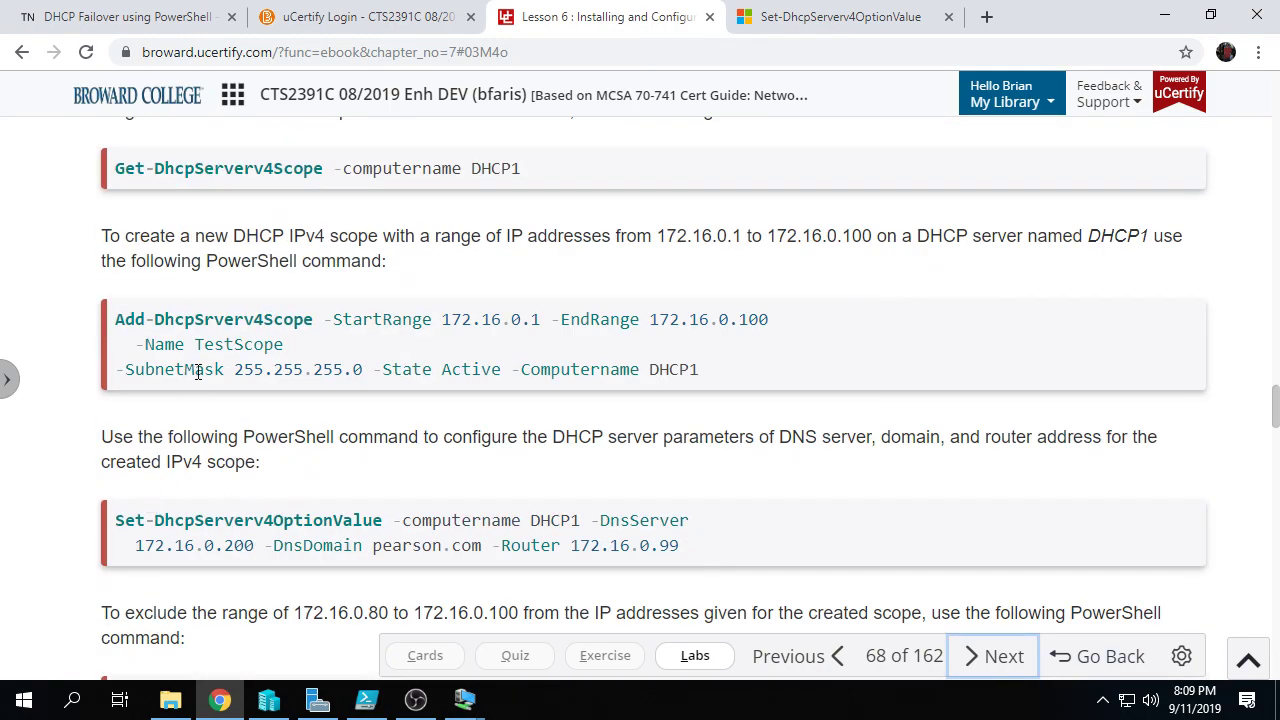
scroll(370, 520, down, 2)
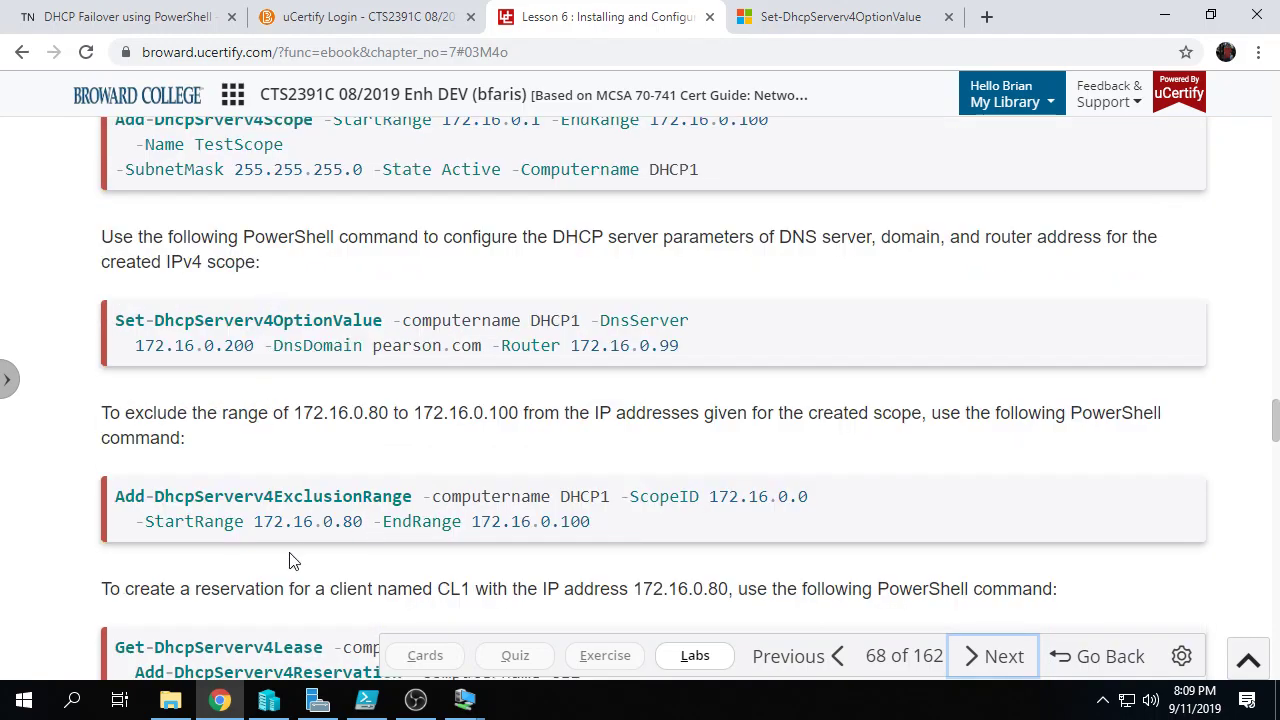
scroll(295, 570, down, 10)
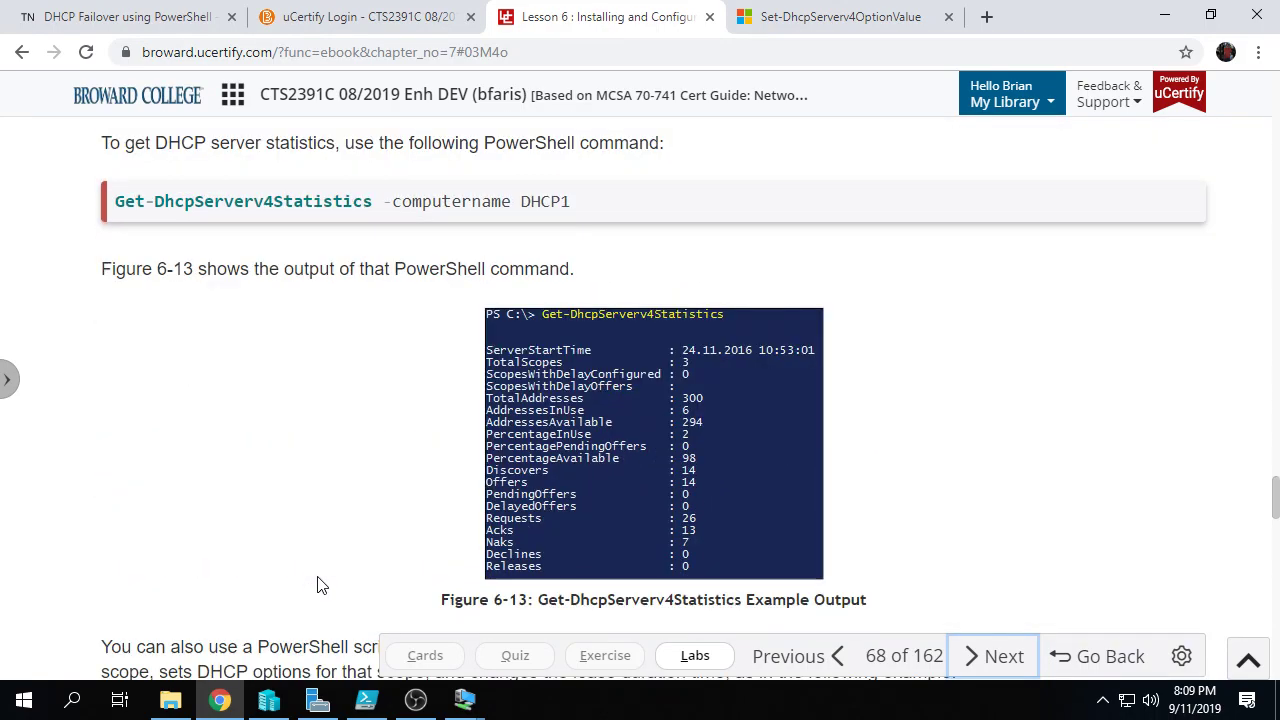
scroll(322, 575, down, 3)
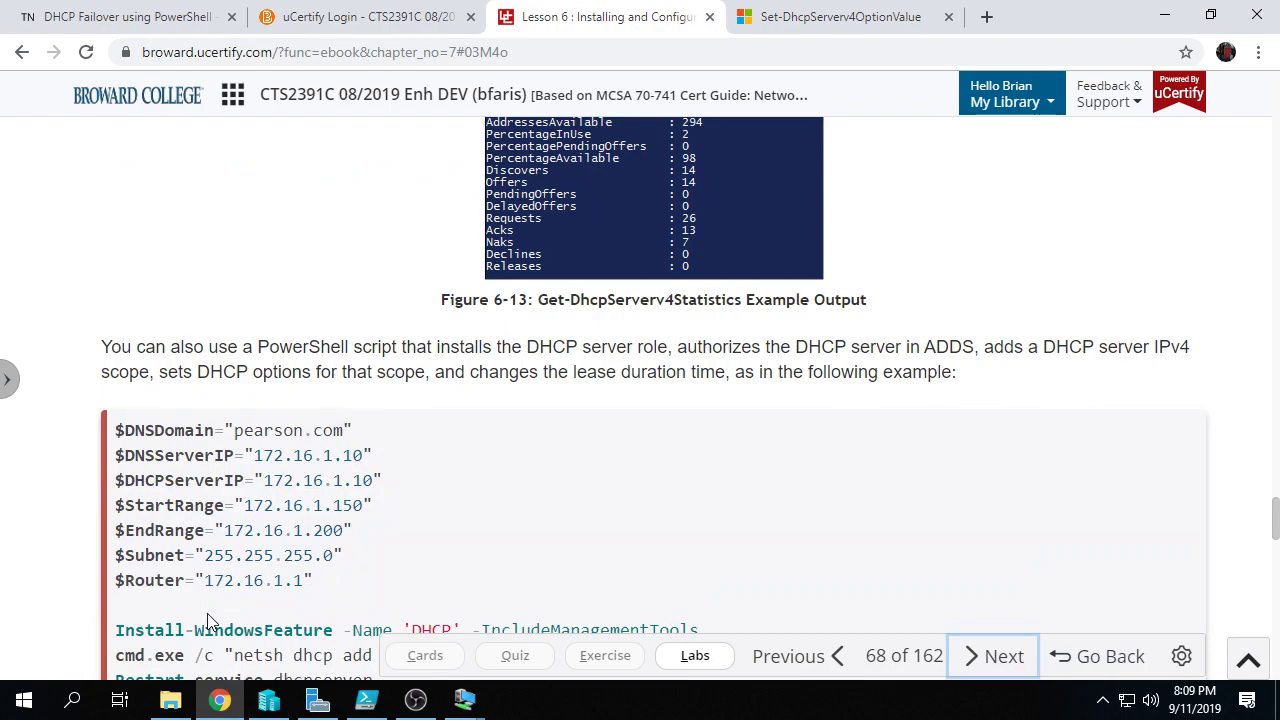
scroll(207, 615, down, 3)
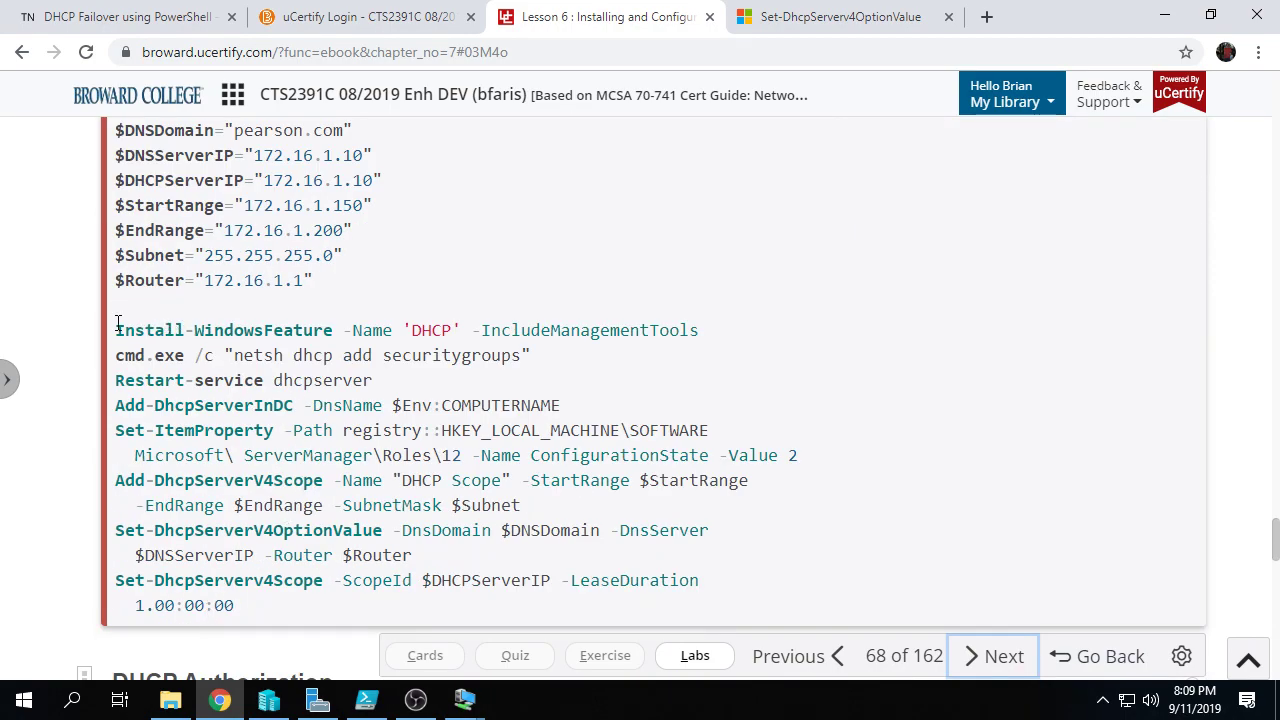
Step: Highlight the Install-WindowsFeature line, then the netsh dhcp add securitygroups command
drag(117, 323, 680, 330)
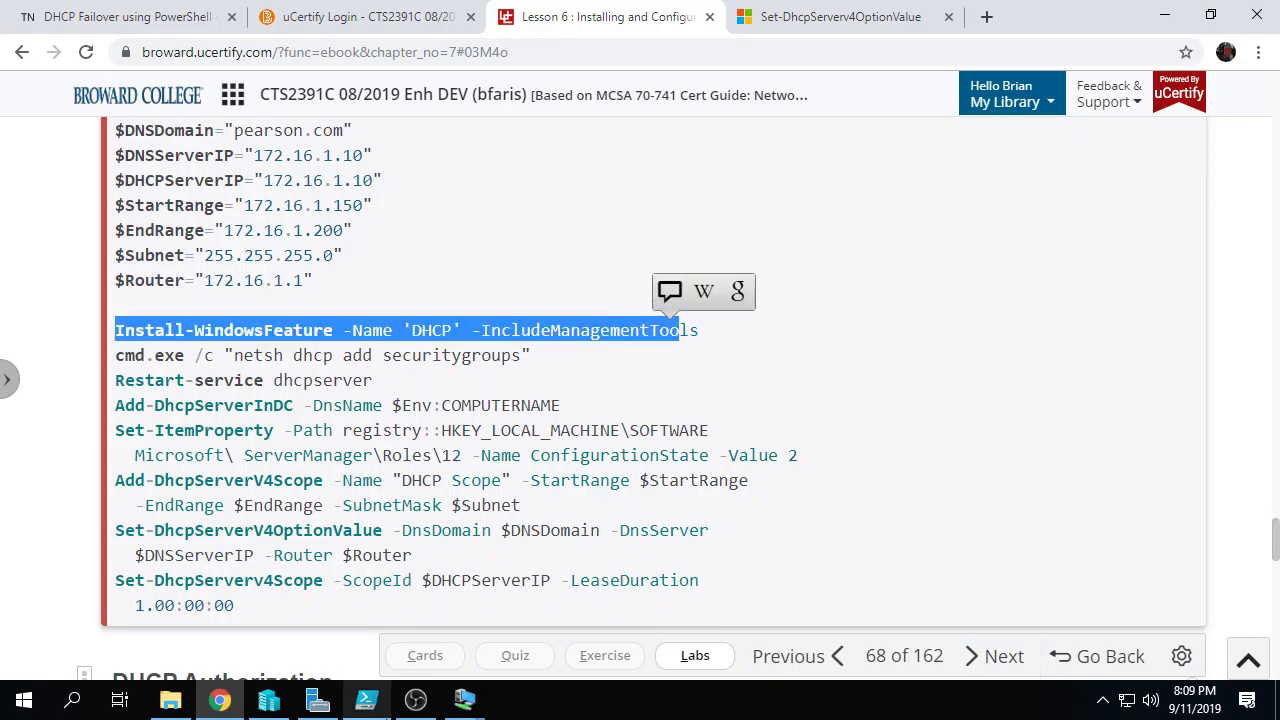
click(302, 382)
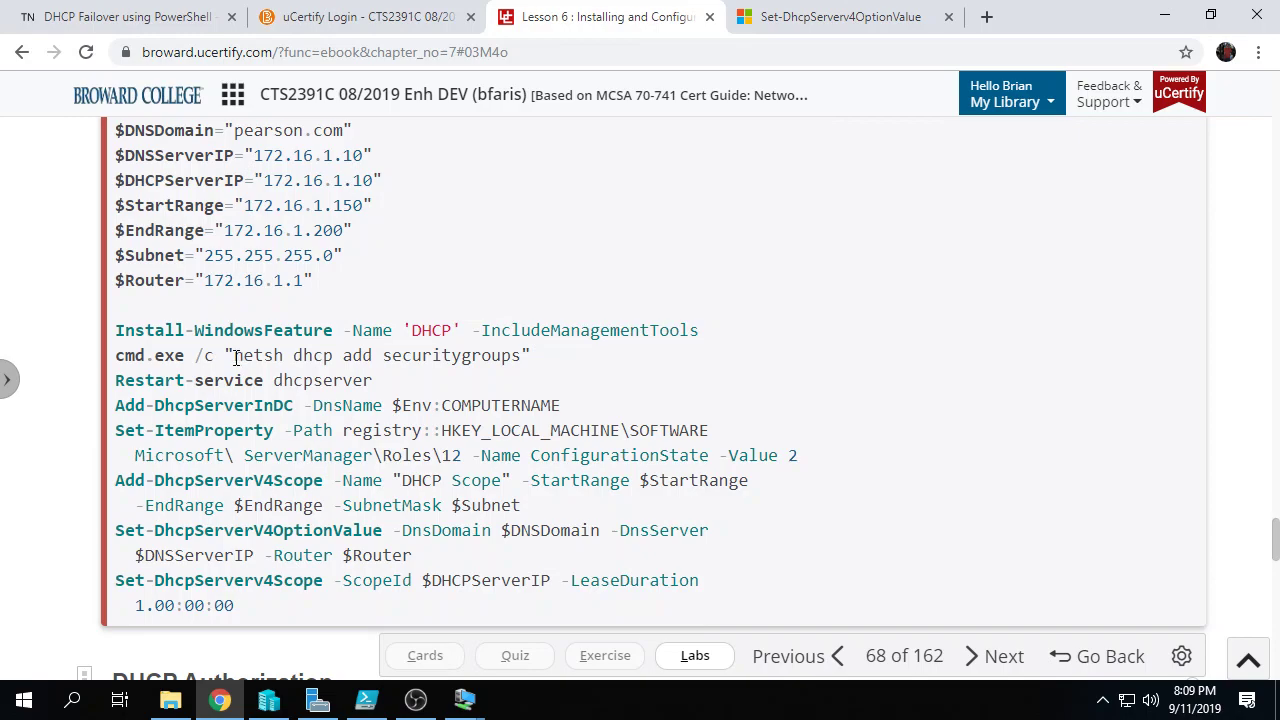
drag(235, 358, 521, 358)
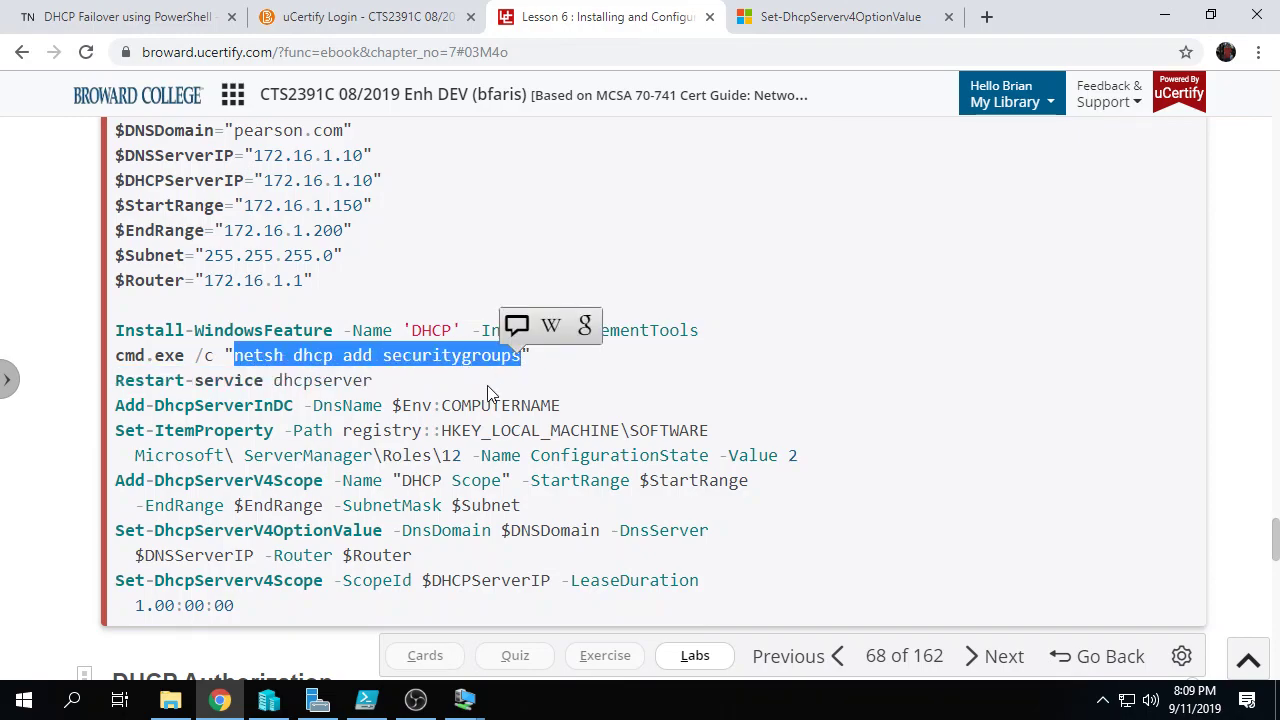
Step: Scroll down to the DHCP Authorization section
scroll(489, 390, down, 1)
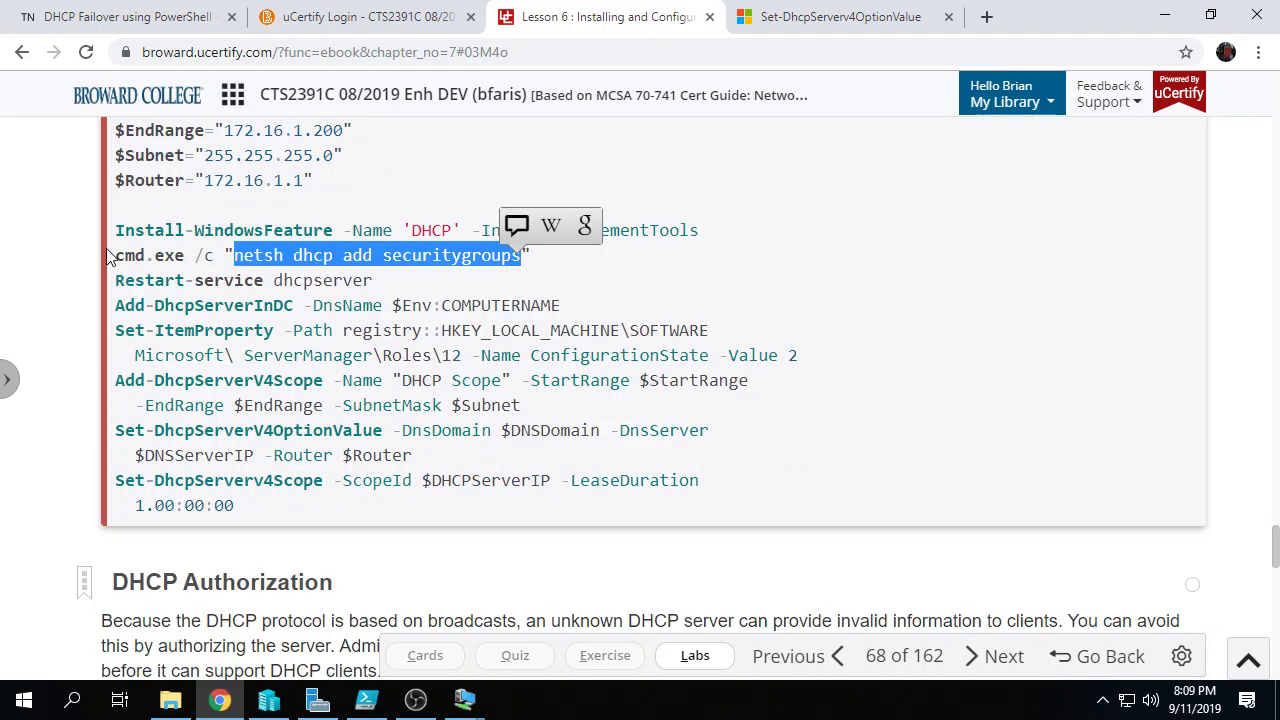
scroll(488, 480, down, 9)
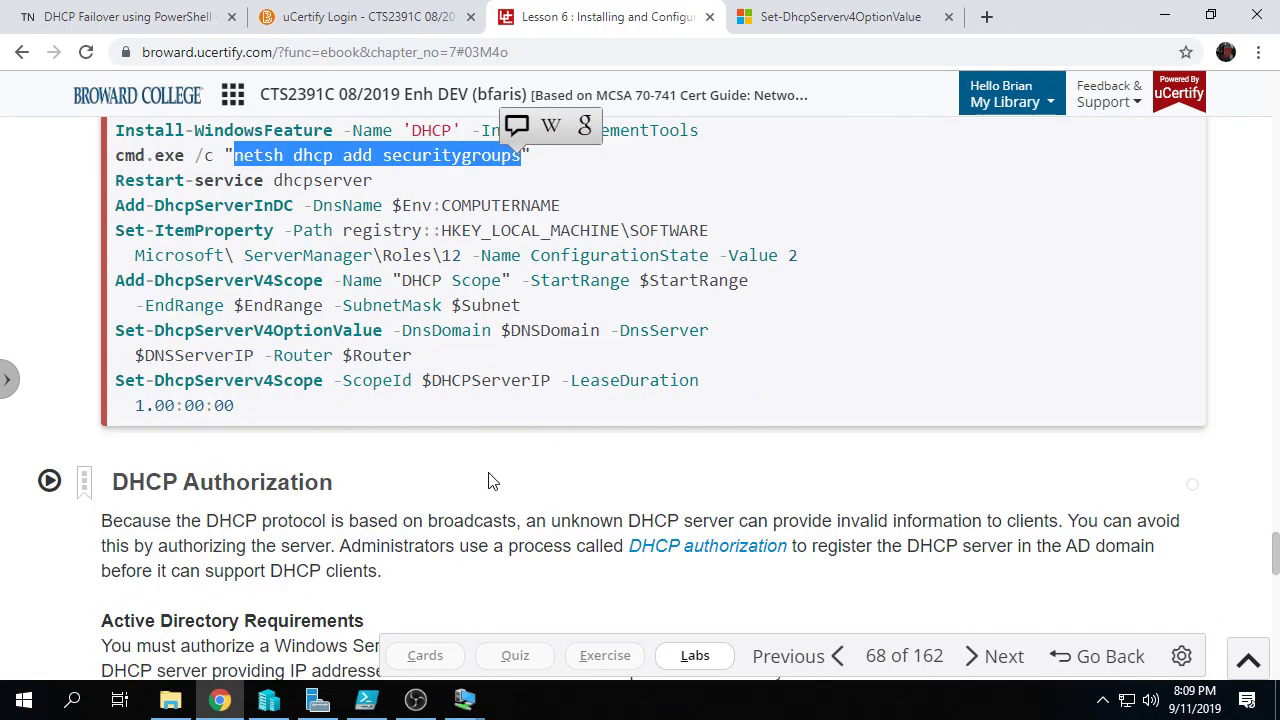
scroll(489, 482, down, 8)
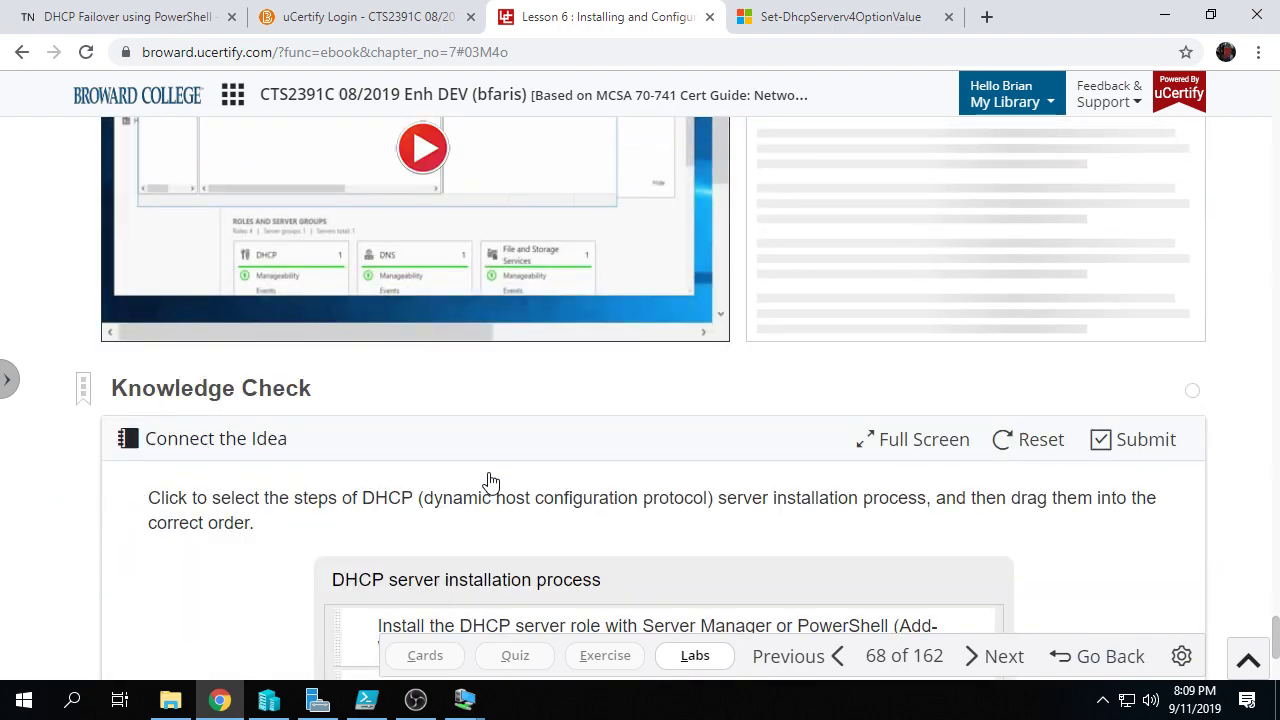
scroll(489, 482, up, 15)
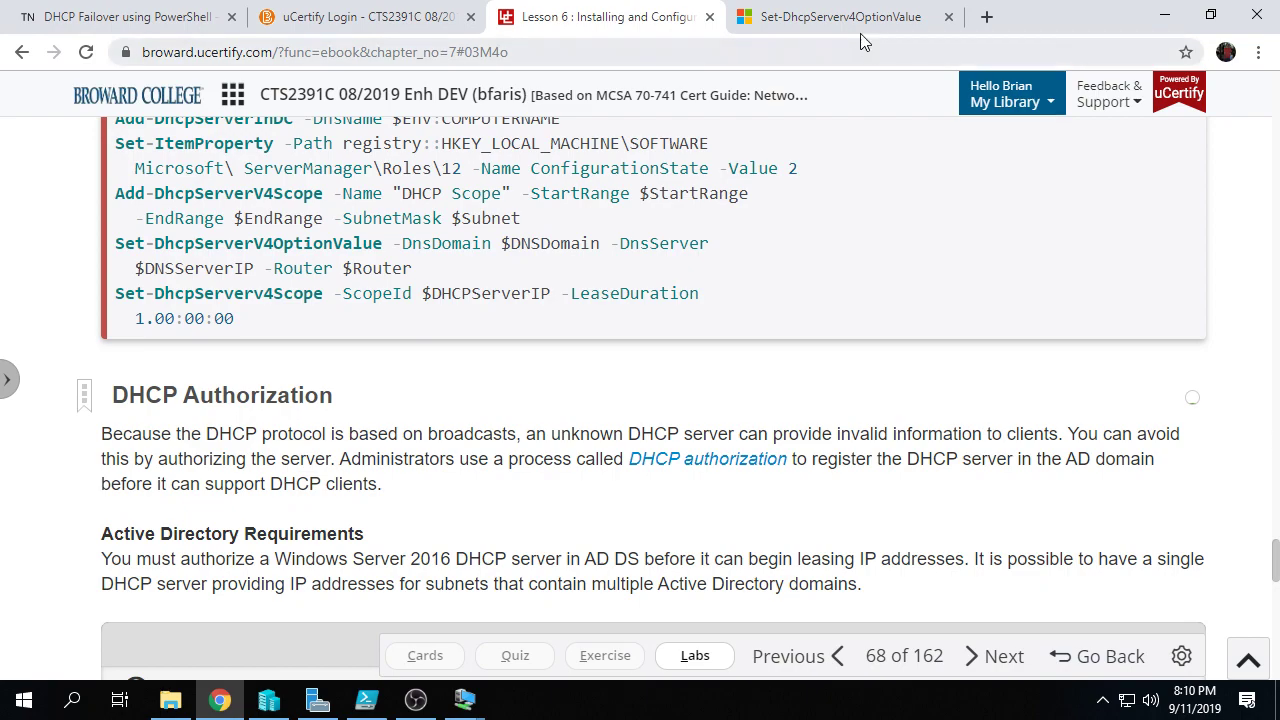
Step: On the IPAM VM, cancel ISE's exit to keep the unsaved script, then minimize ISE
mouse_move(464, 700)
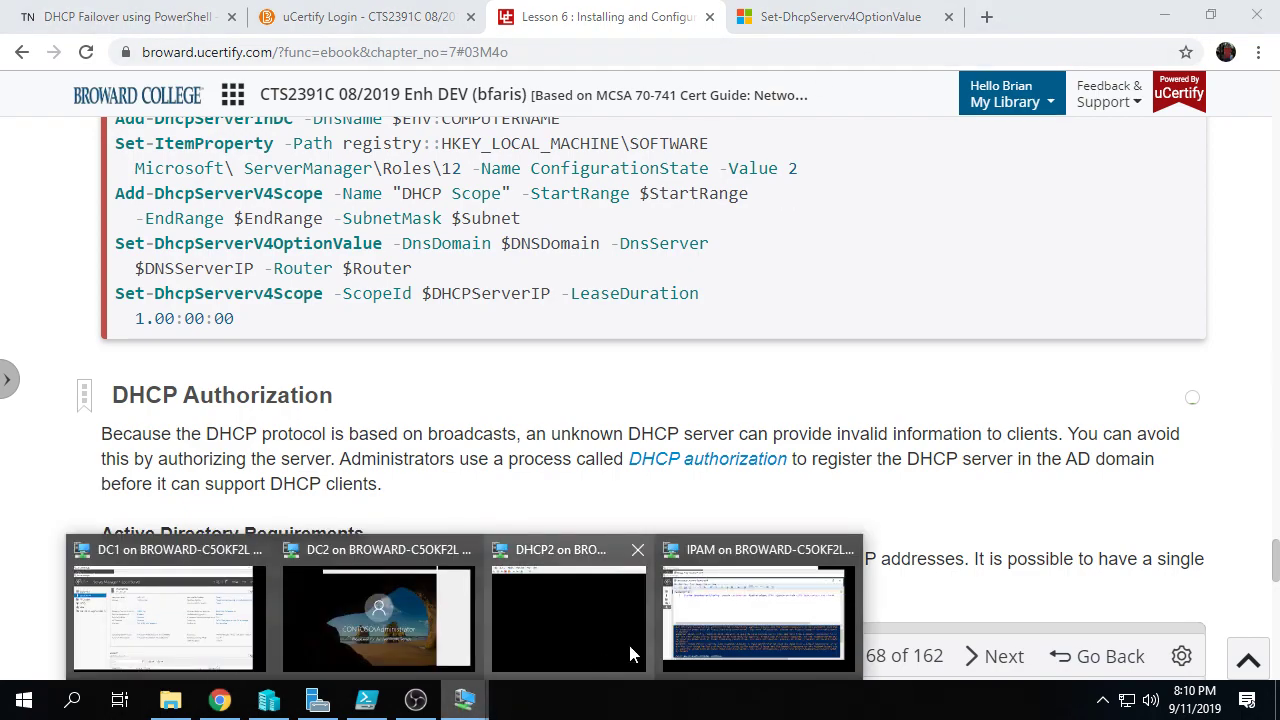
click(757, 620)
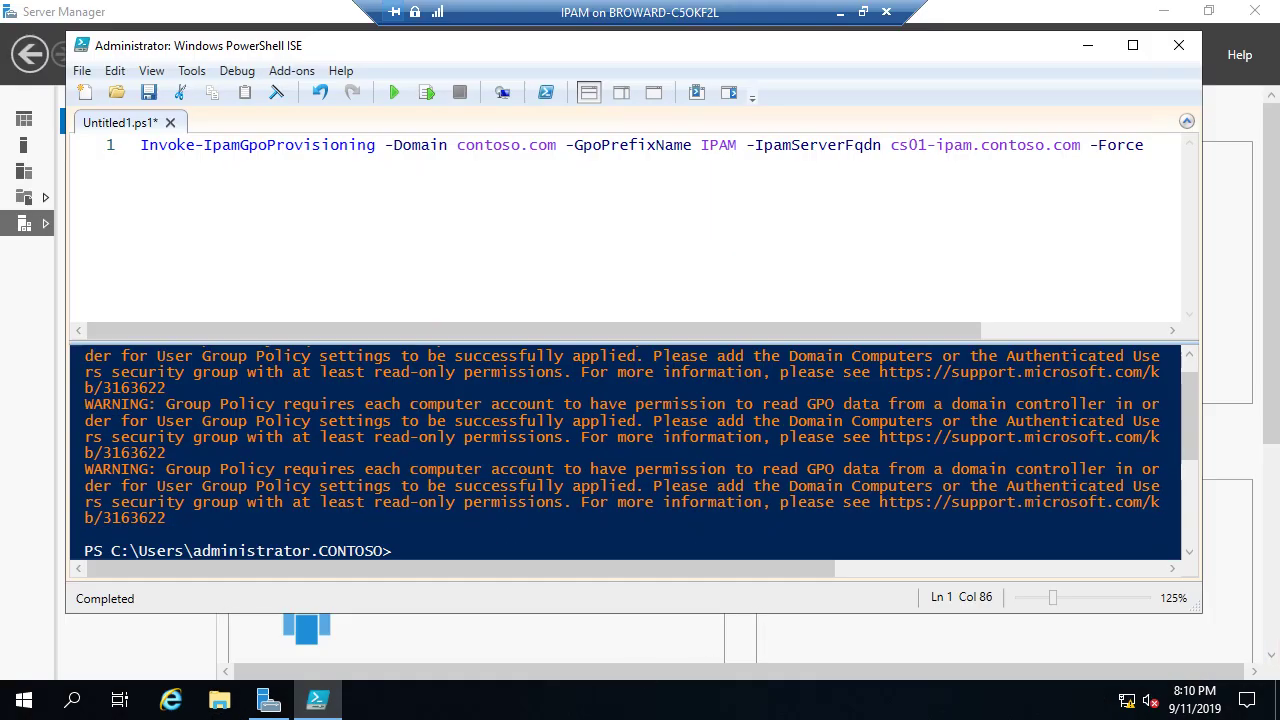
click(491, 535)
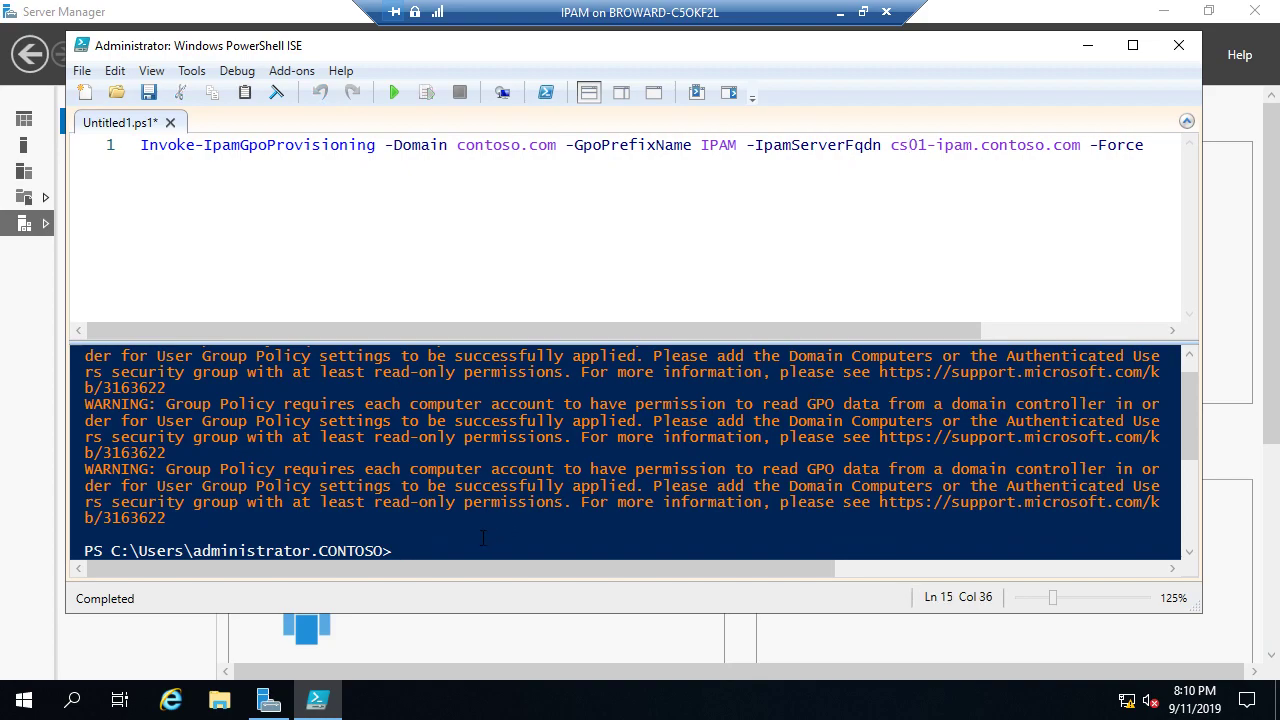
text(exit)
key(Return)
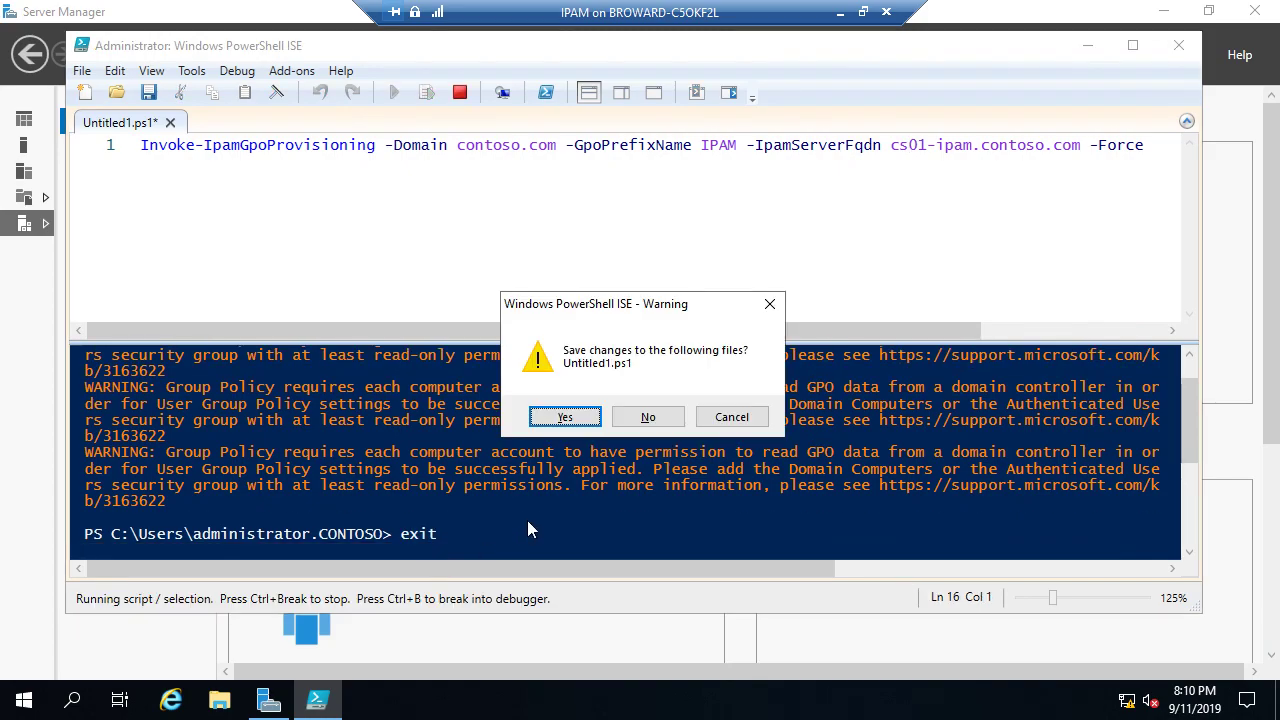
click(731, 417)
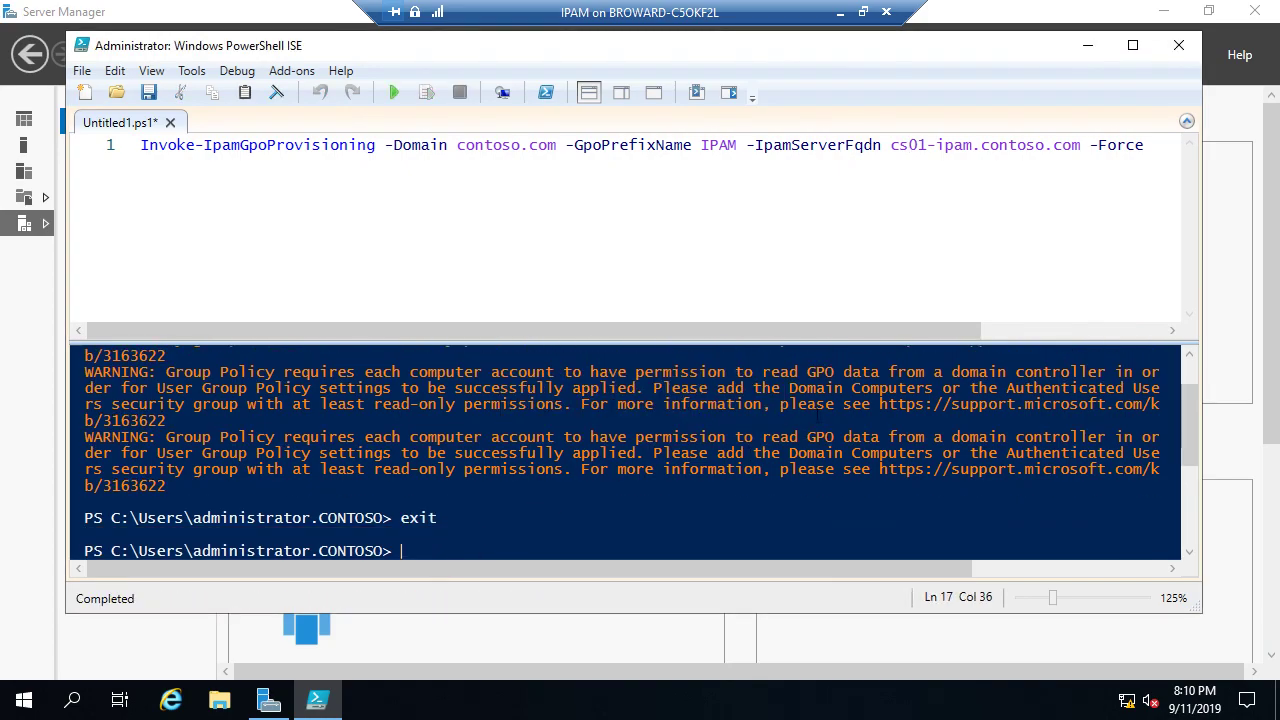
click(1088, 45)
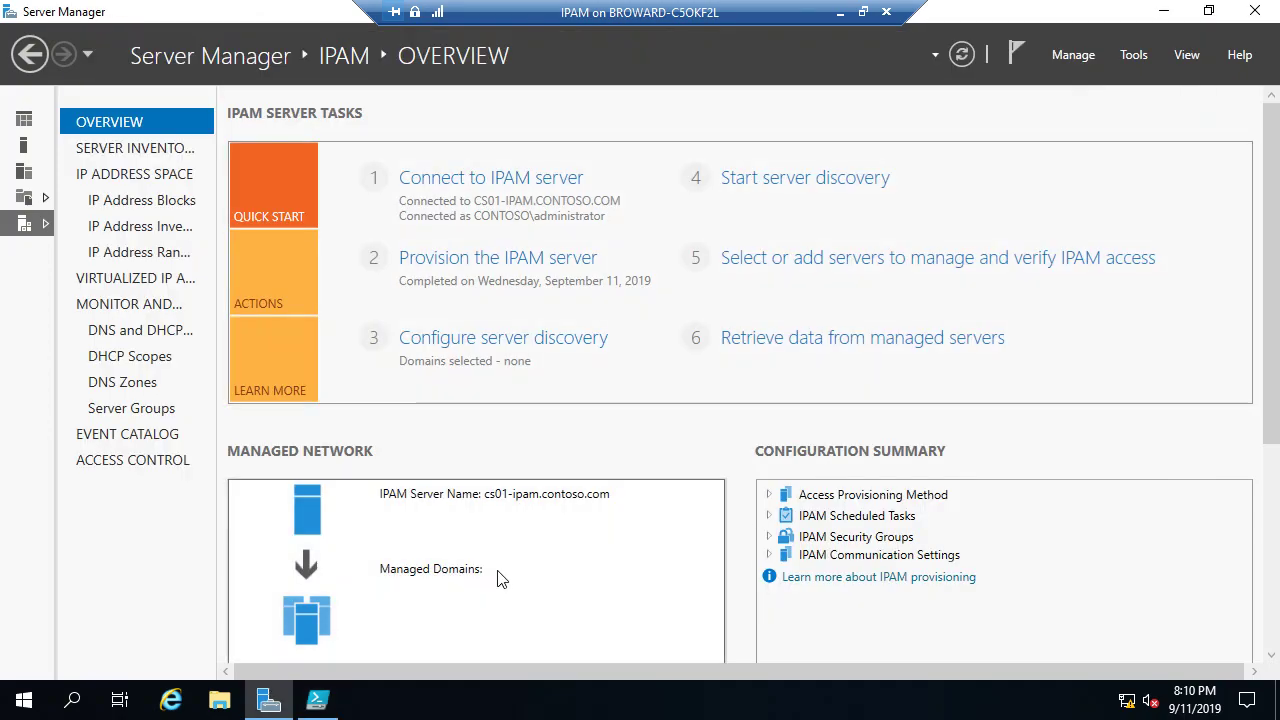
Step: Retrieve the trusted forests in the server discovery settings
click(465, 340)
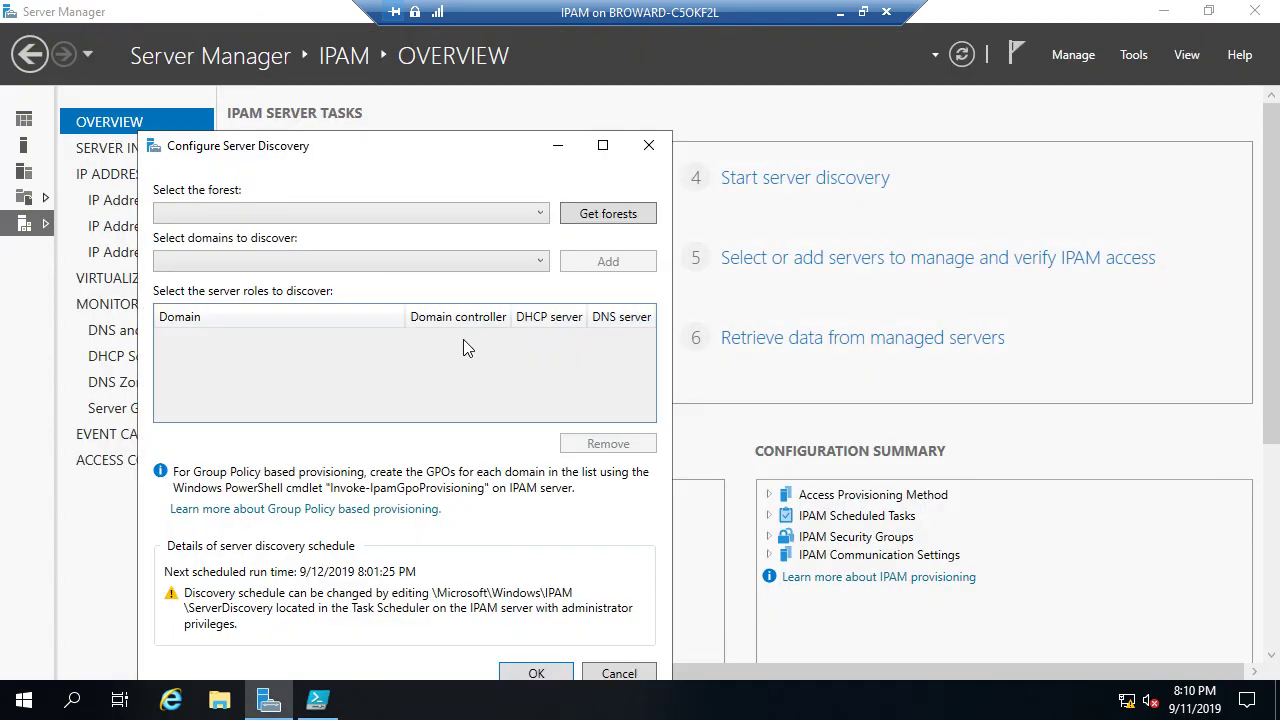
click(604, 215)
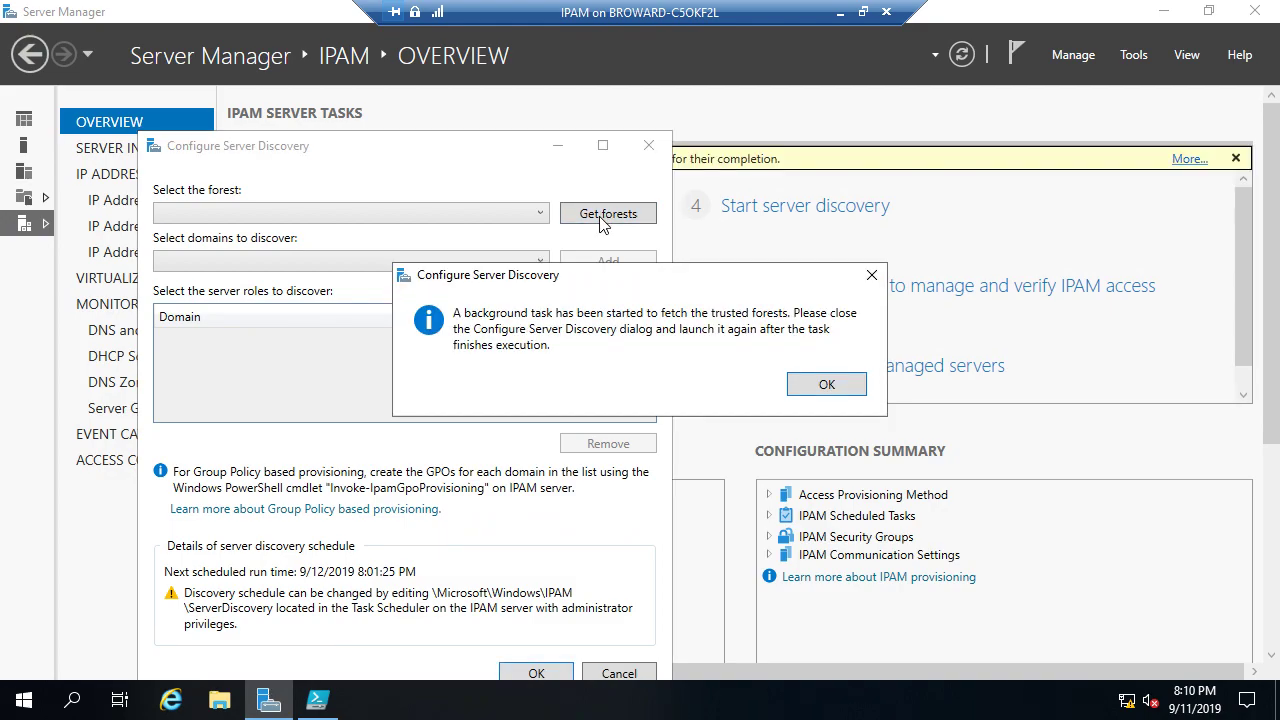
click(818, 385)
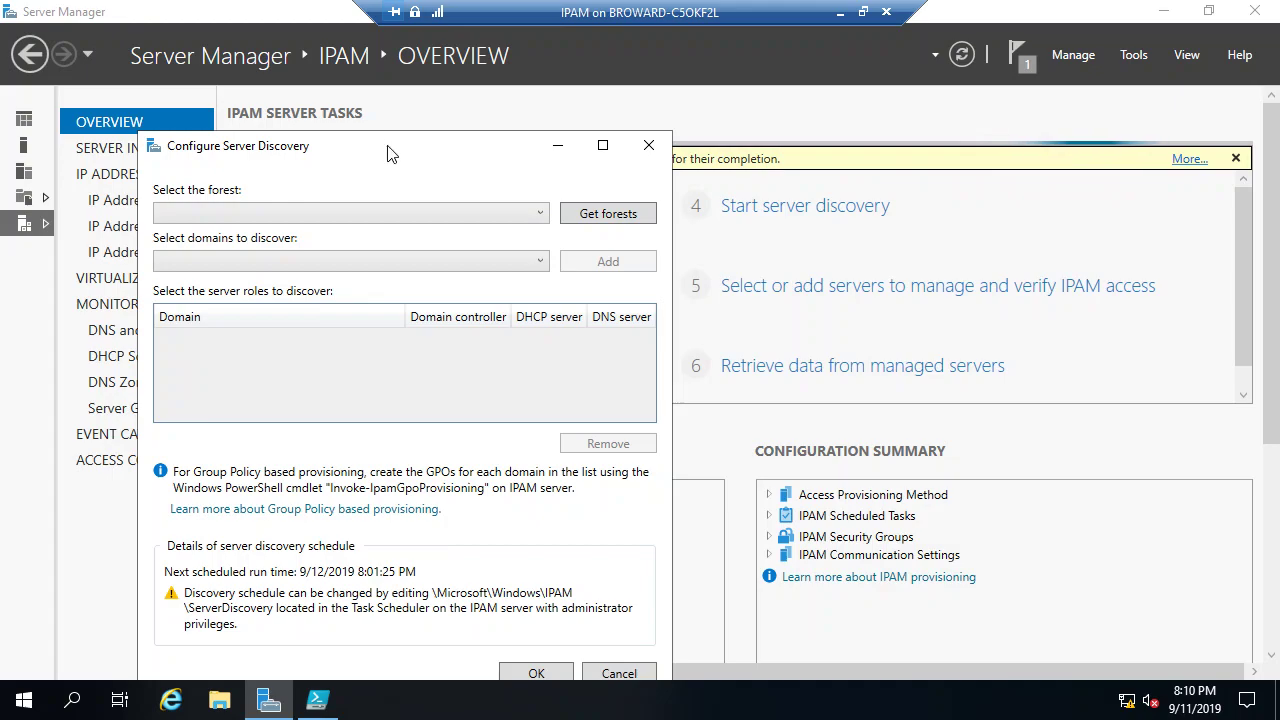
drag(390, 153, 412, 74)
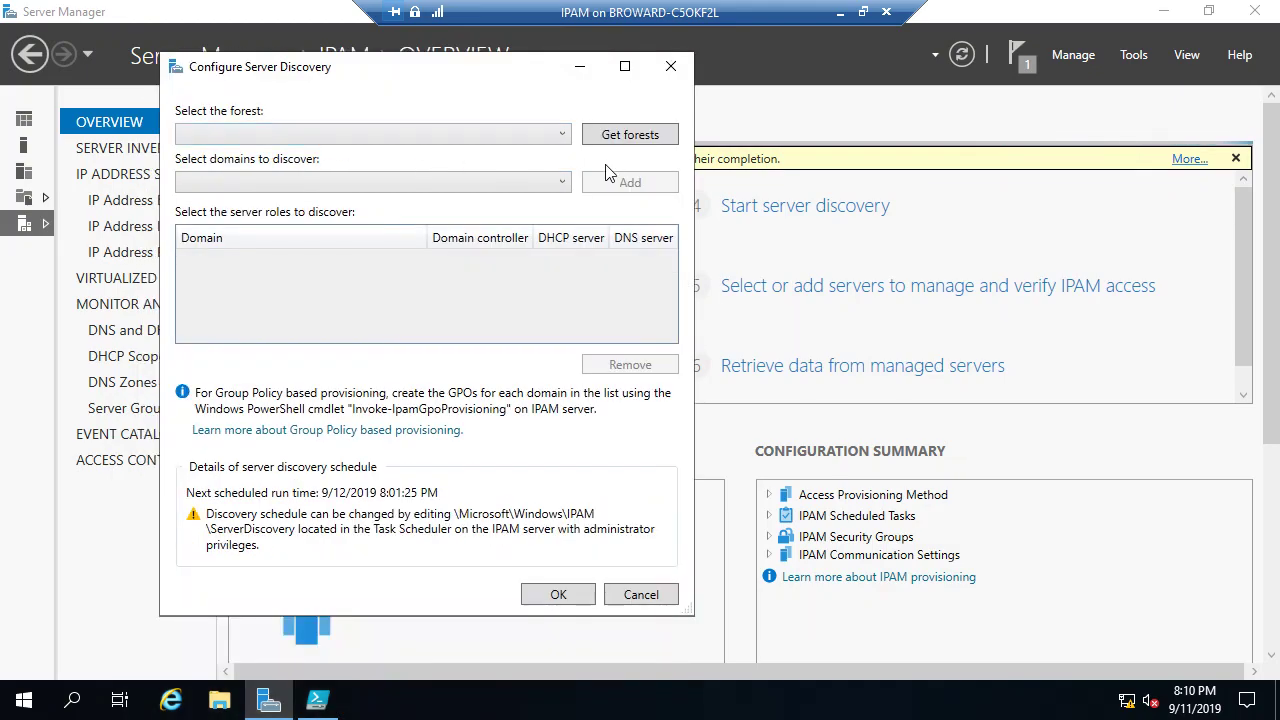
click(558, 595)
Step: Add the contoso.com root domain to discovery, confirm, and start server discovery
click(440, 523)
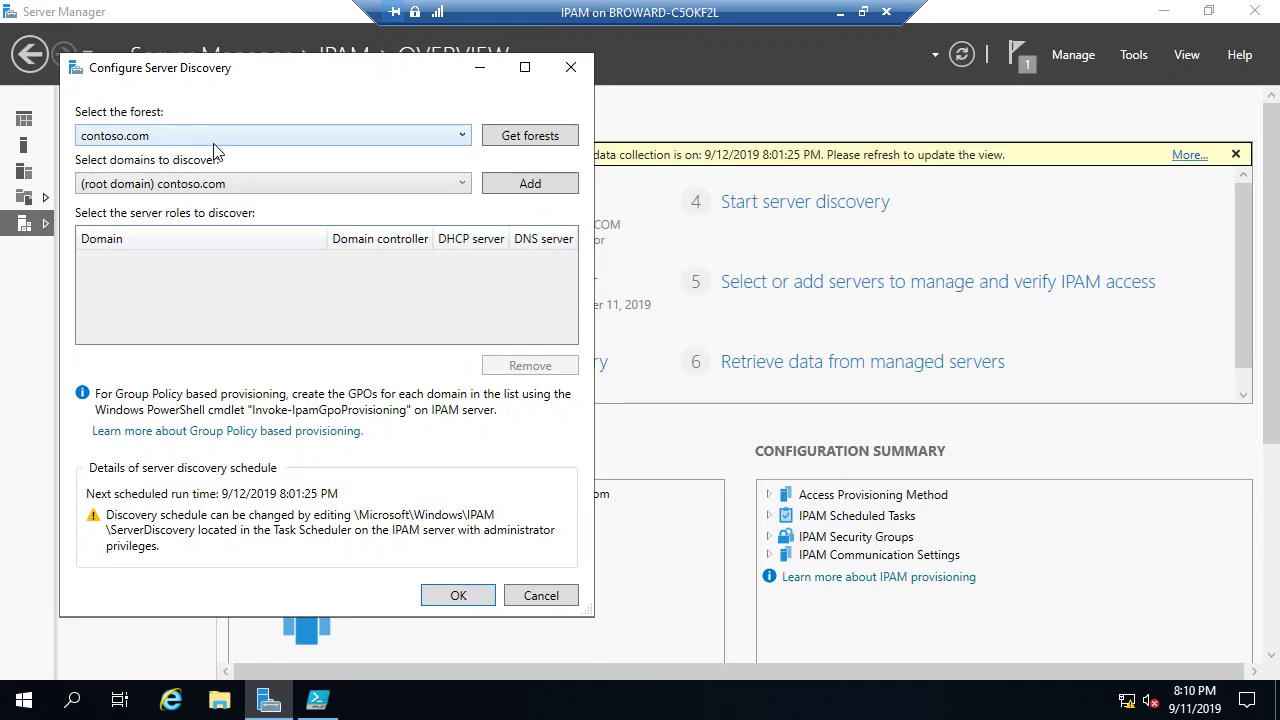
click(549, 185)
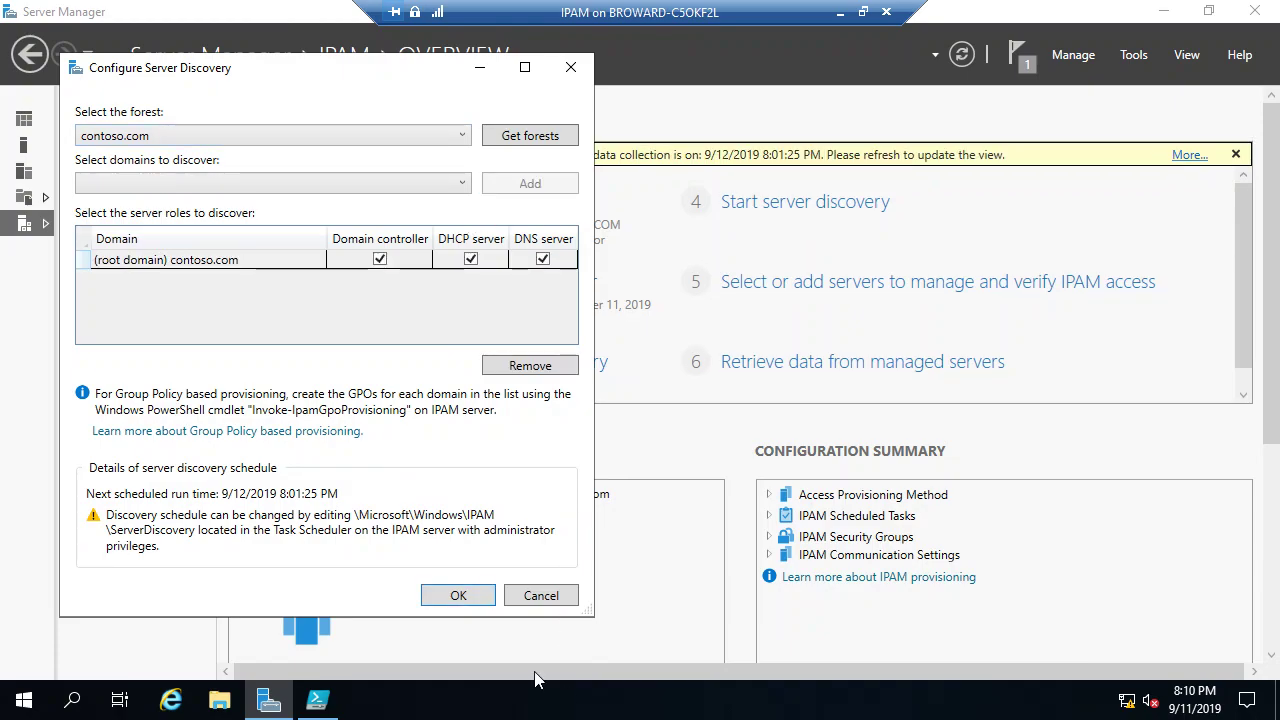
click(458, 595)
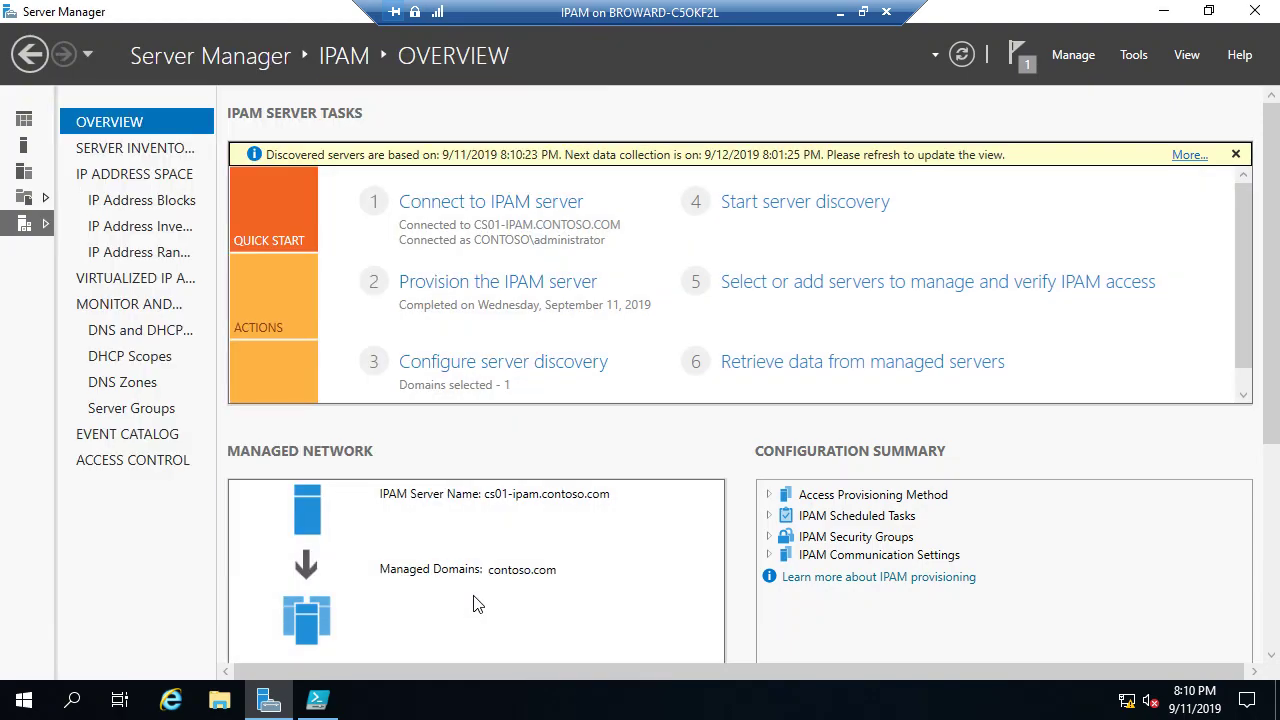
click(843, 212)
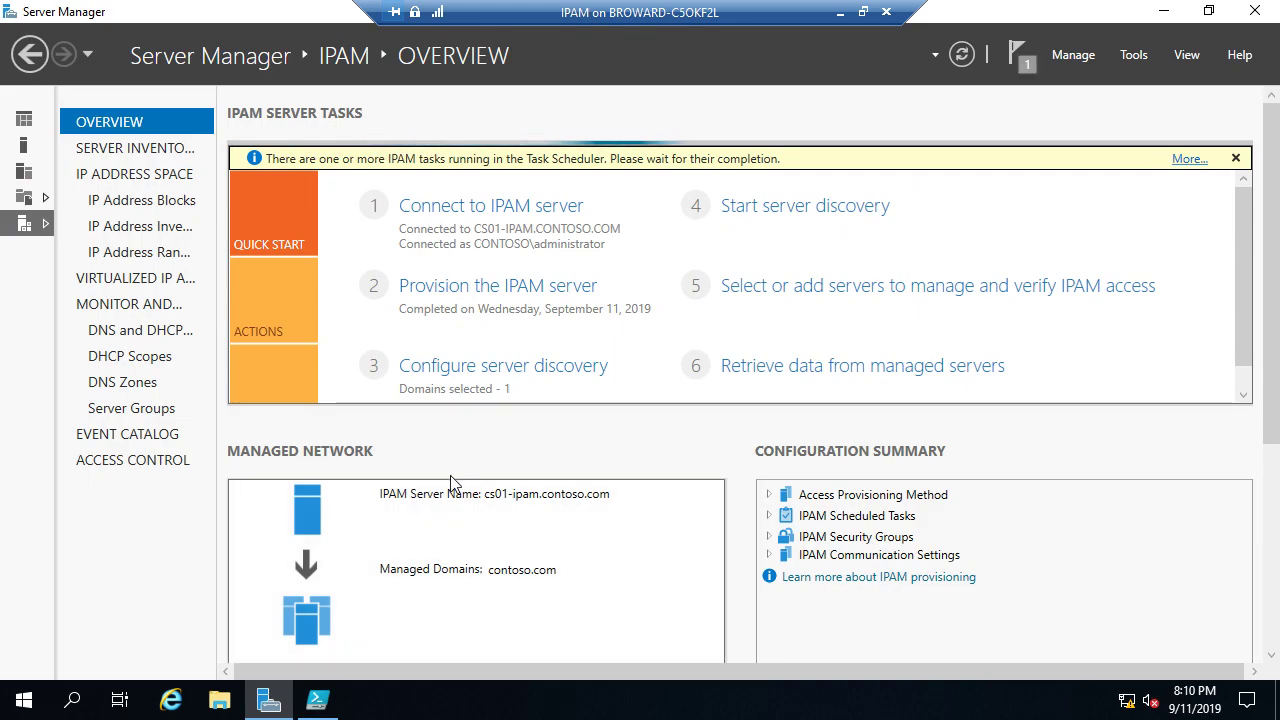
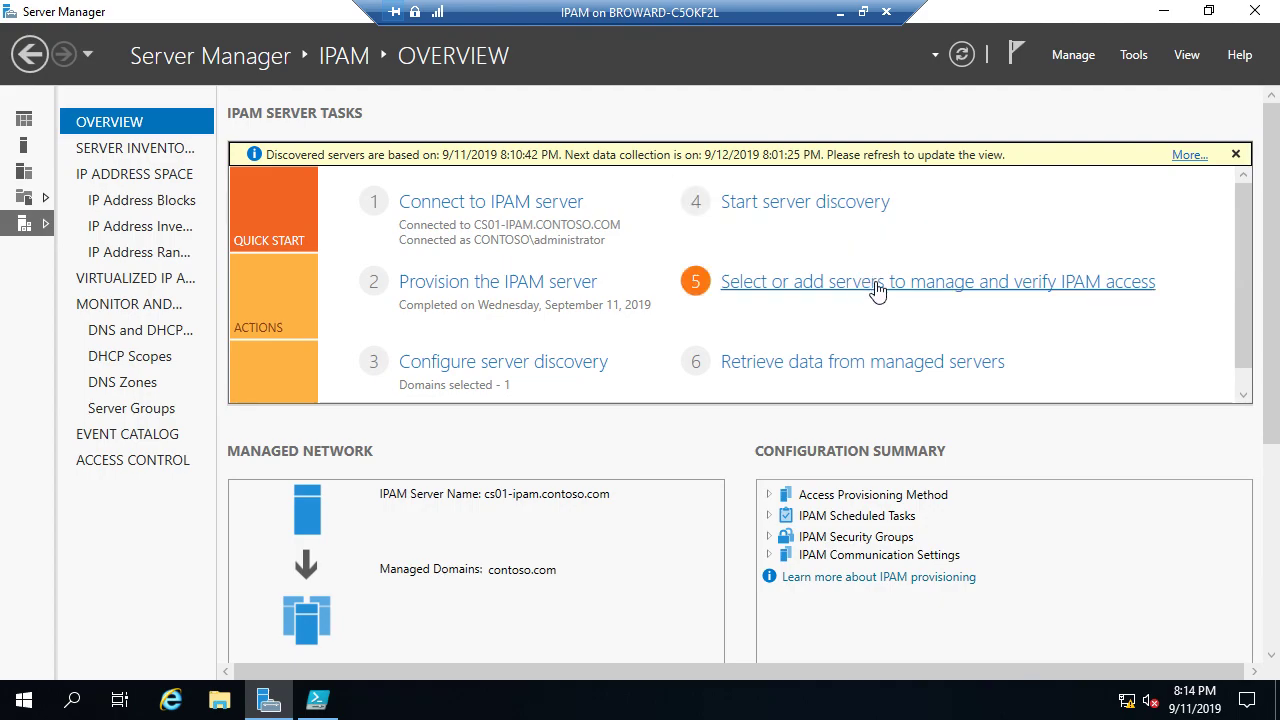
Step: Show the IPv4 server inventory and bring up the Add Server form
click(101, 154)
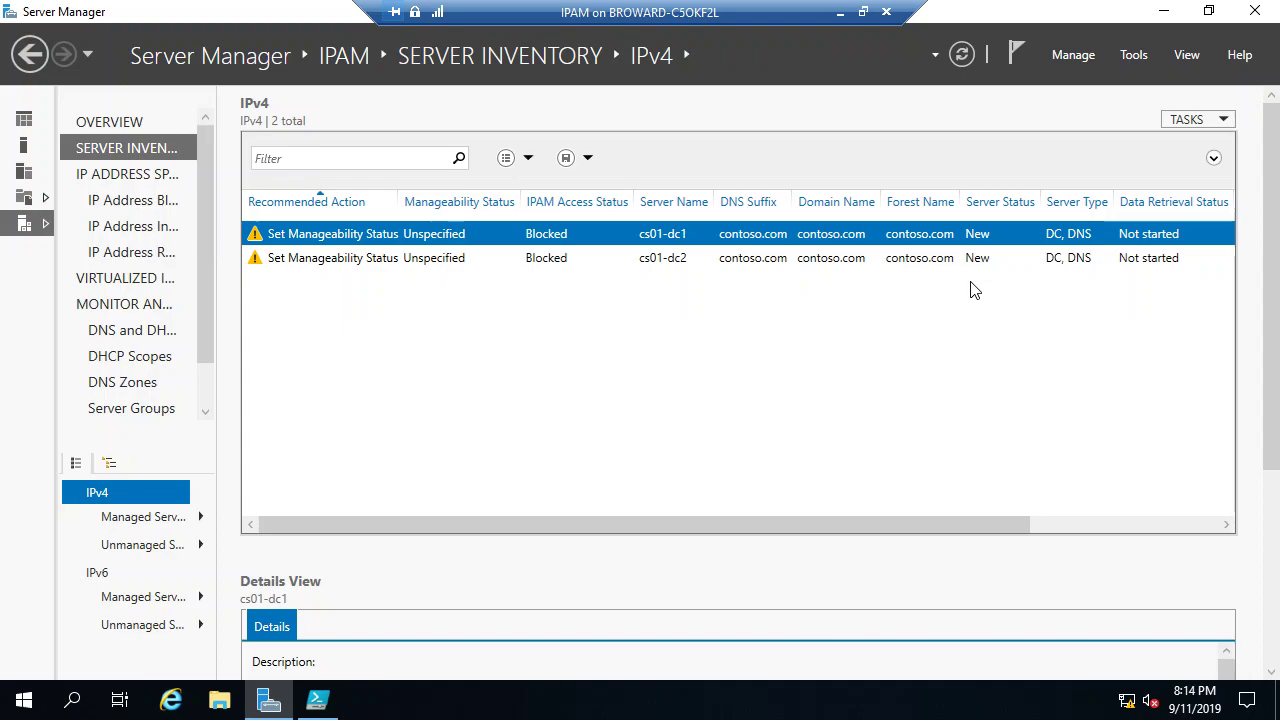
click(1205, 122)
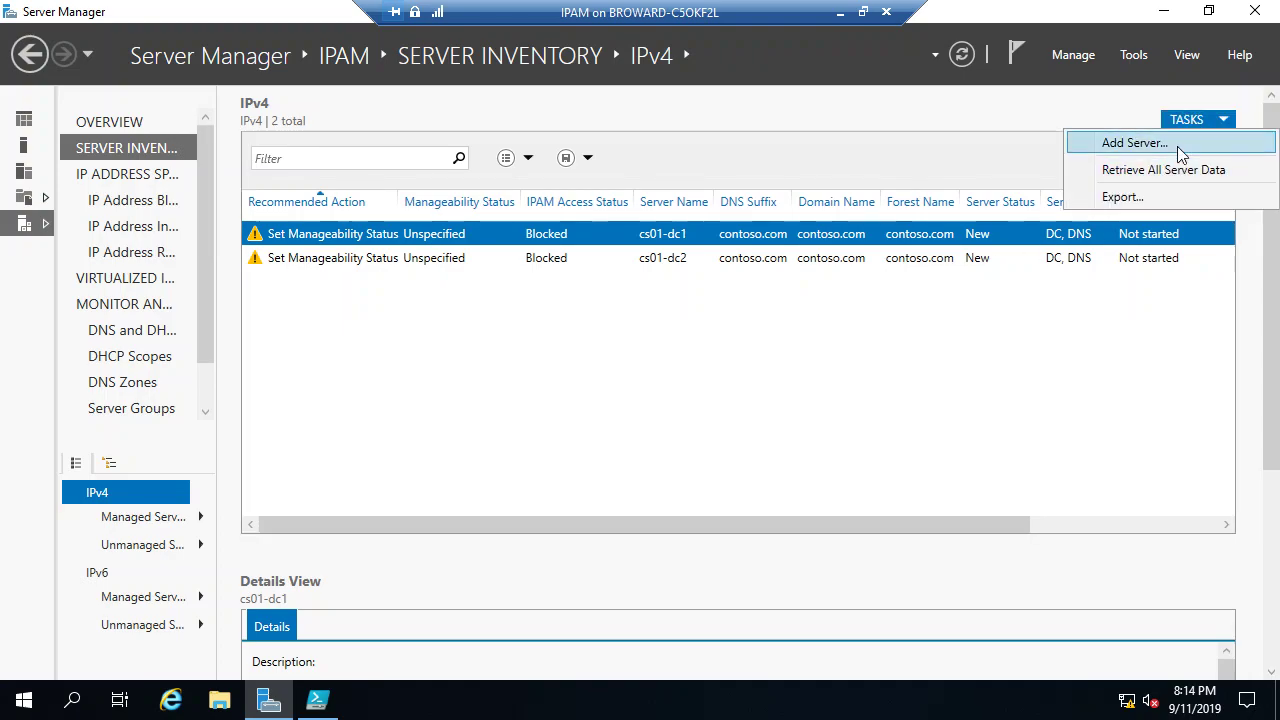
click(1134, 143)
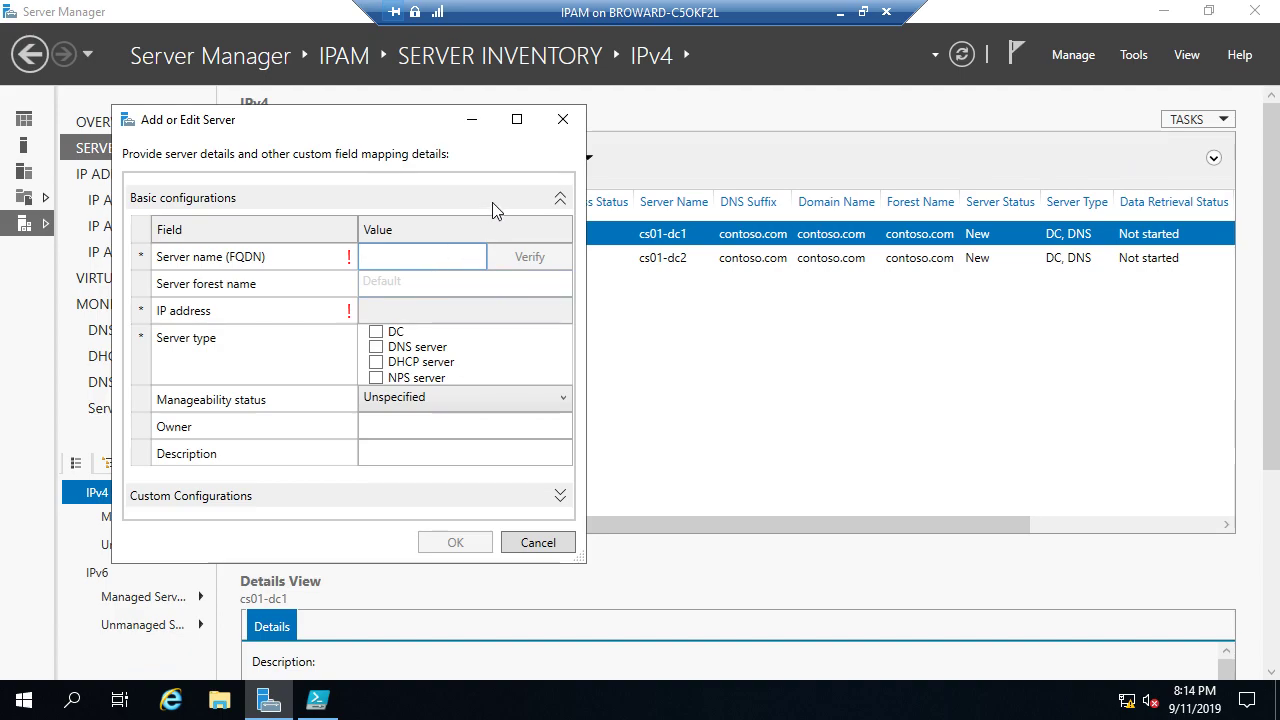
click(533, 542)
click(1213, 121)
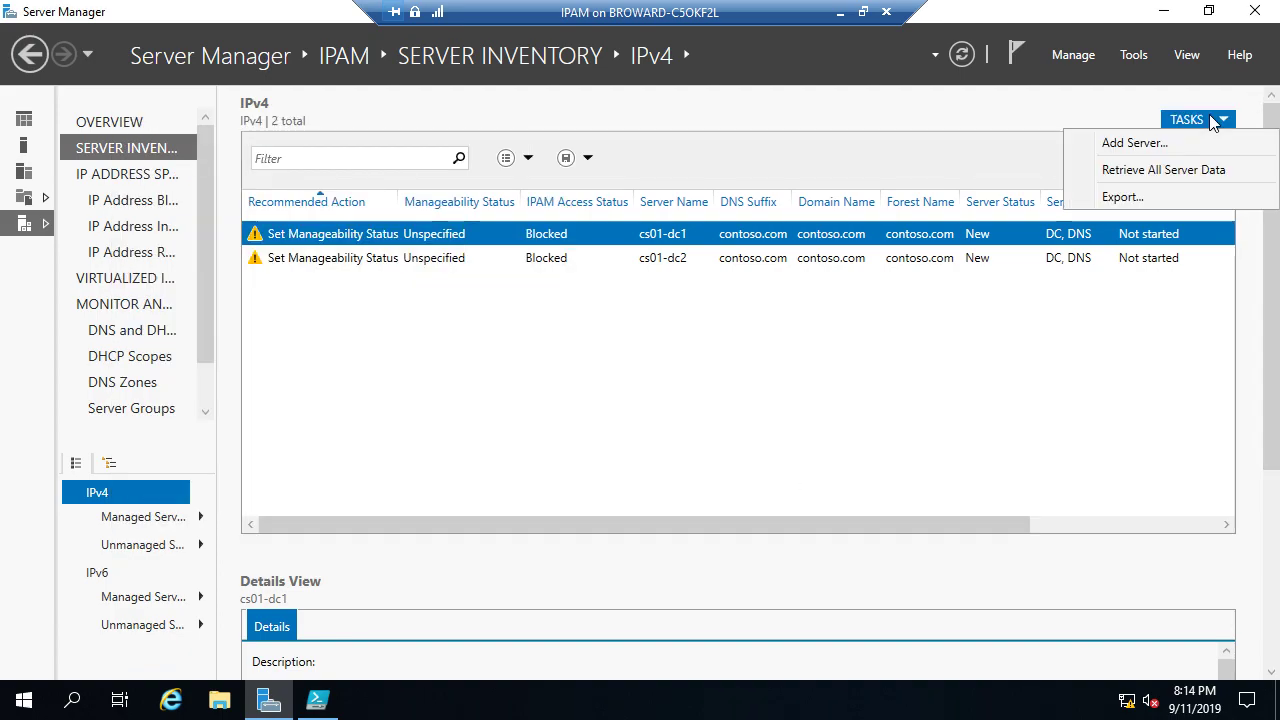
click(1134, 143)
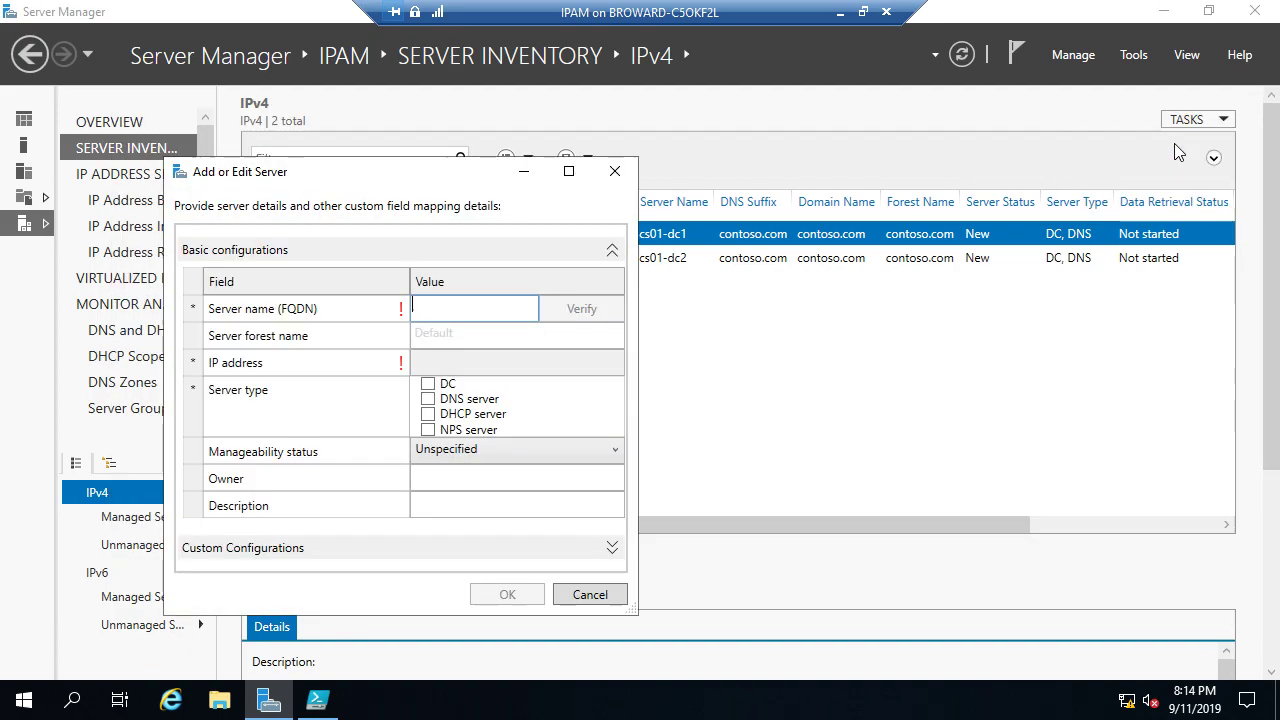
Step: Add cs01-dhcp1.contoso.com (172.16.0.4) as a verified, Managed DHCP server
text(cs)
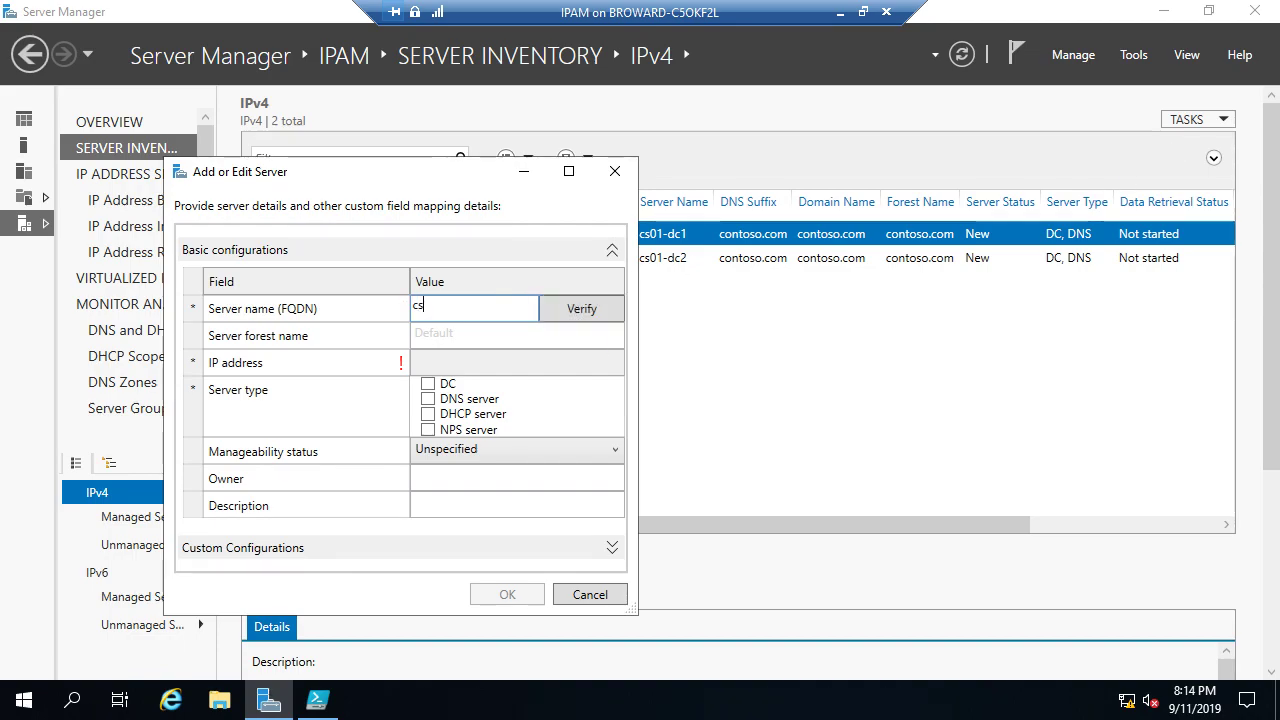
text(01-dhcp)
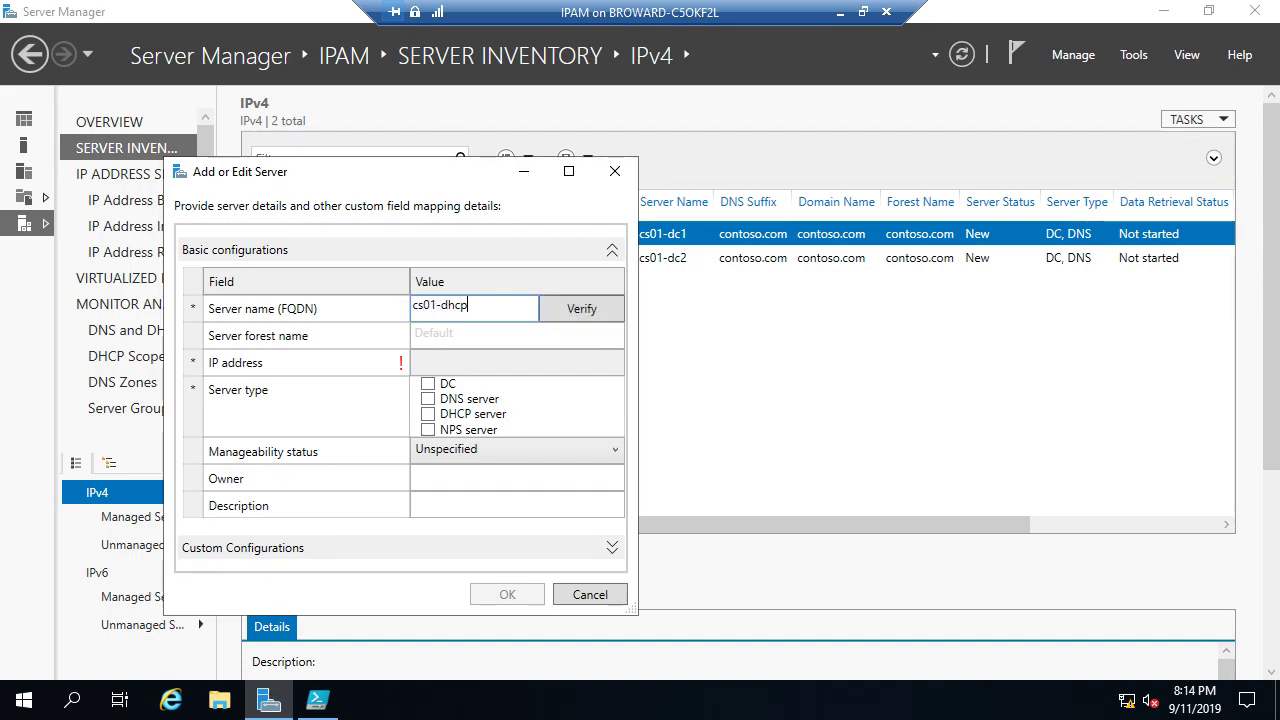
text(12.contoso.com)
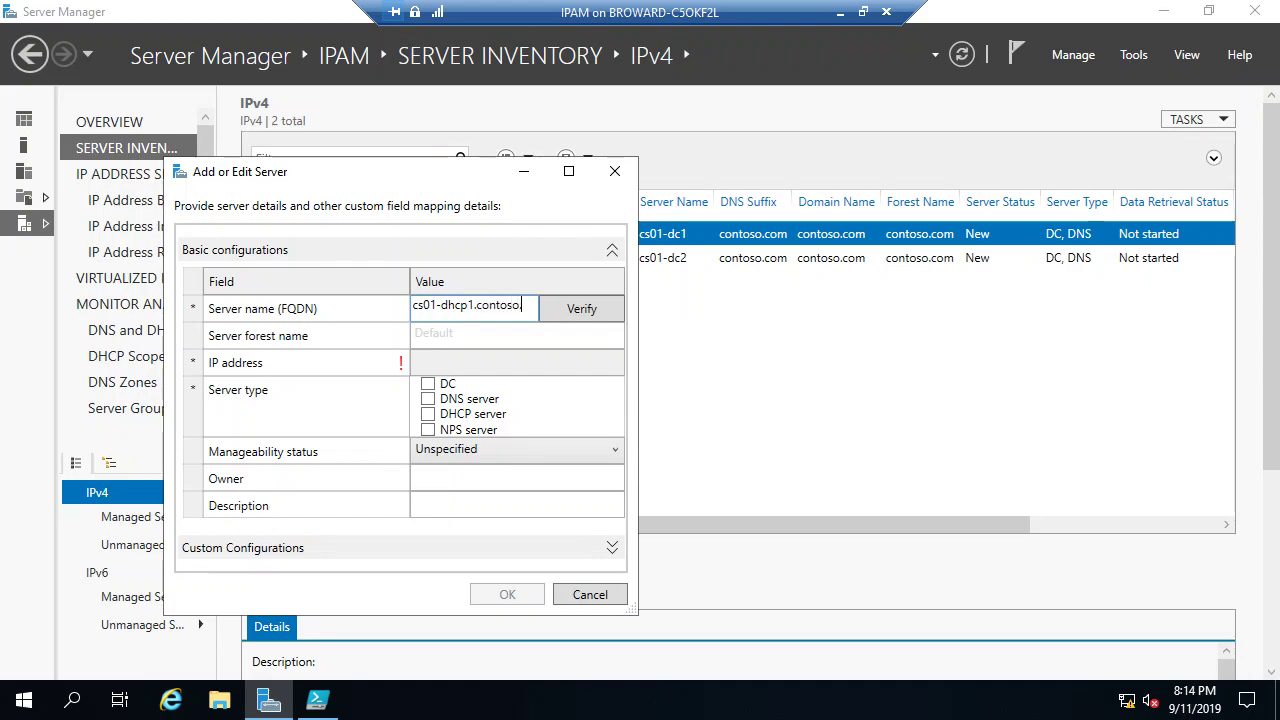
click(590, 311)
click(428, 415)
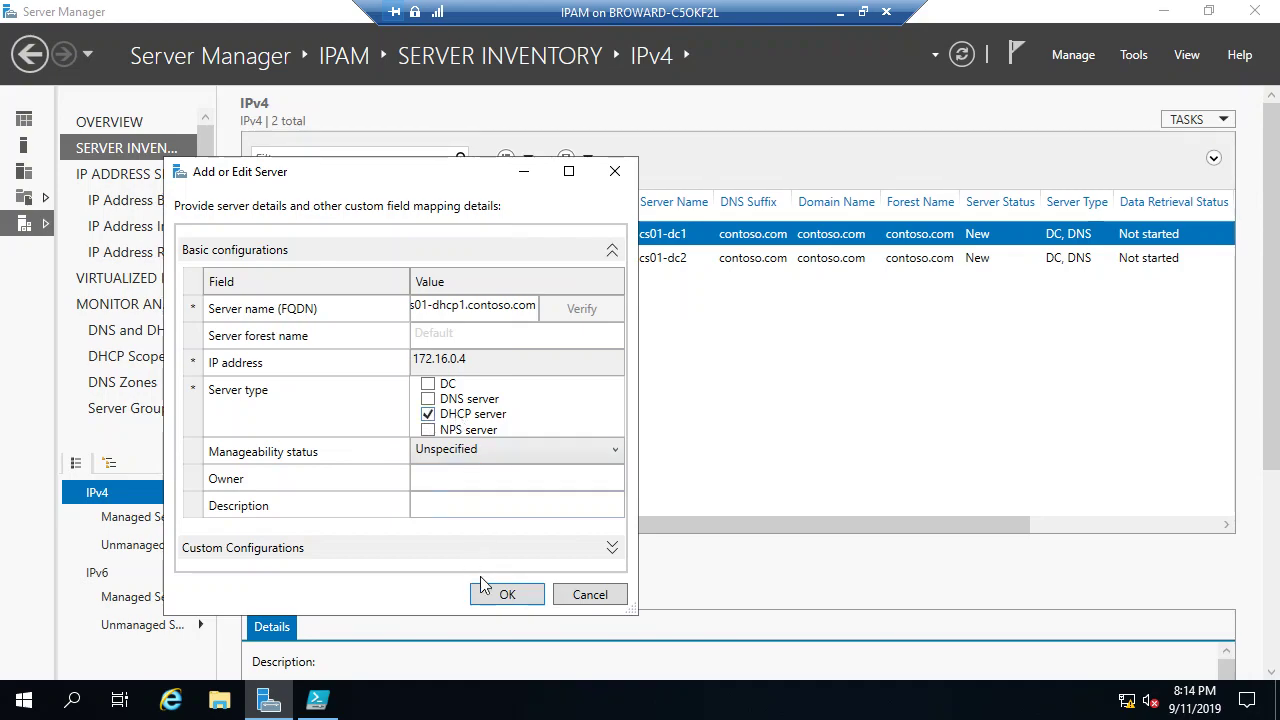
click(531, 450)
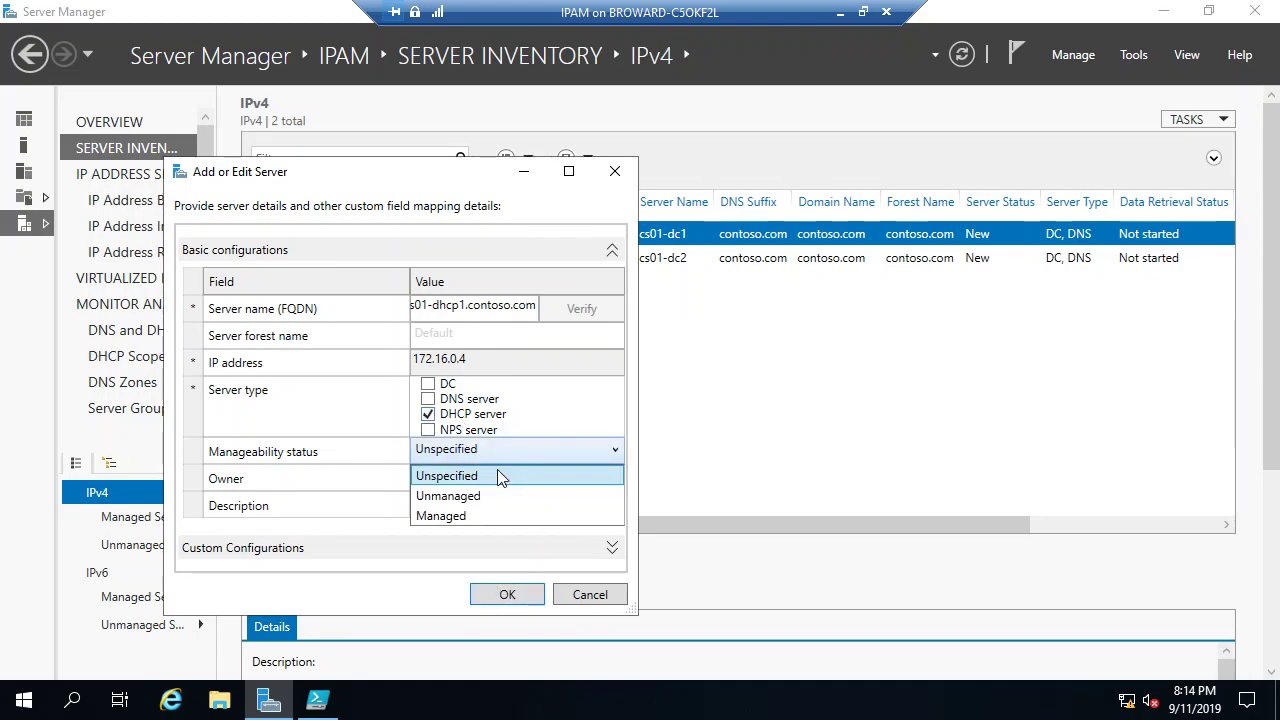
click(486, 512)
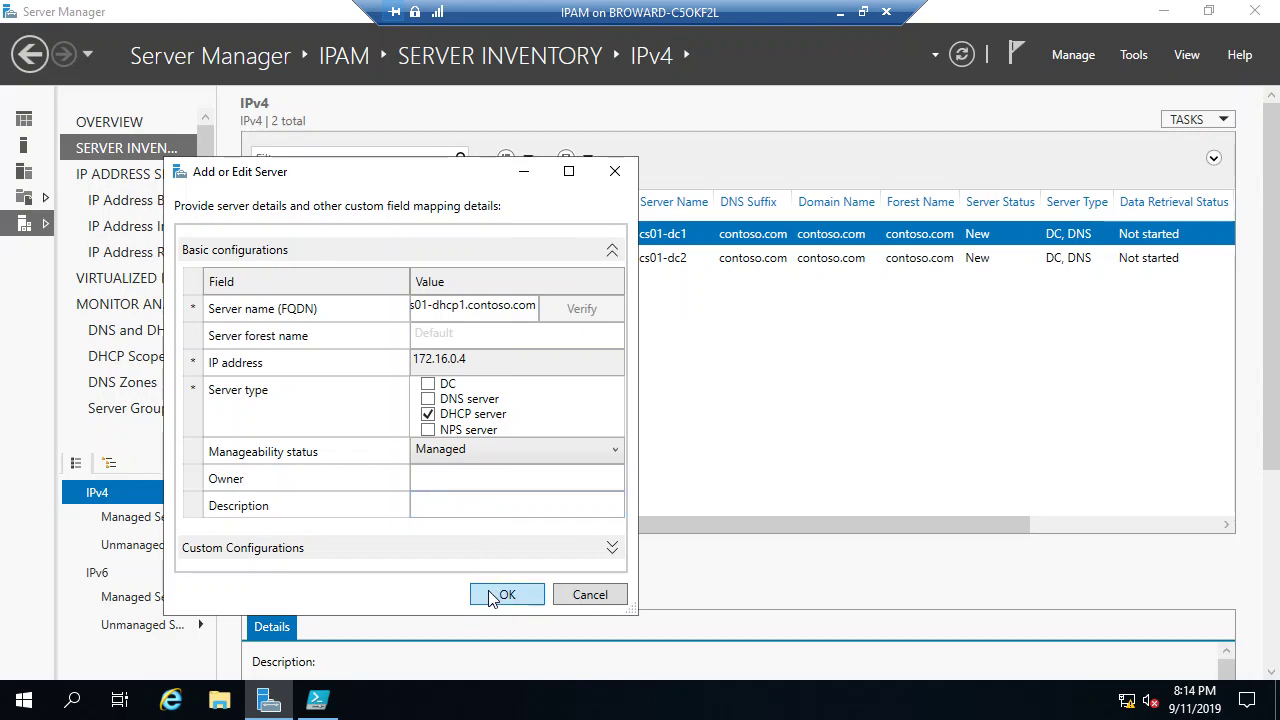
click(494, 595)
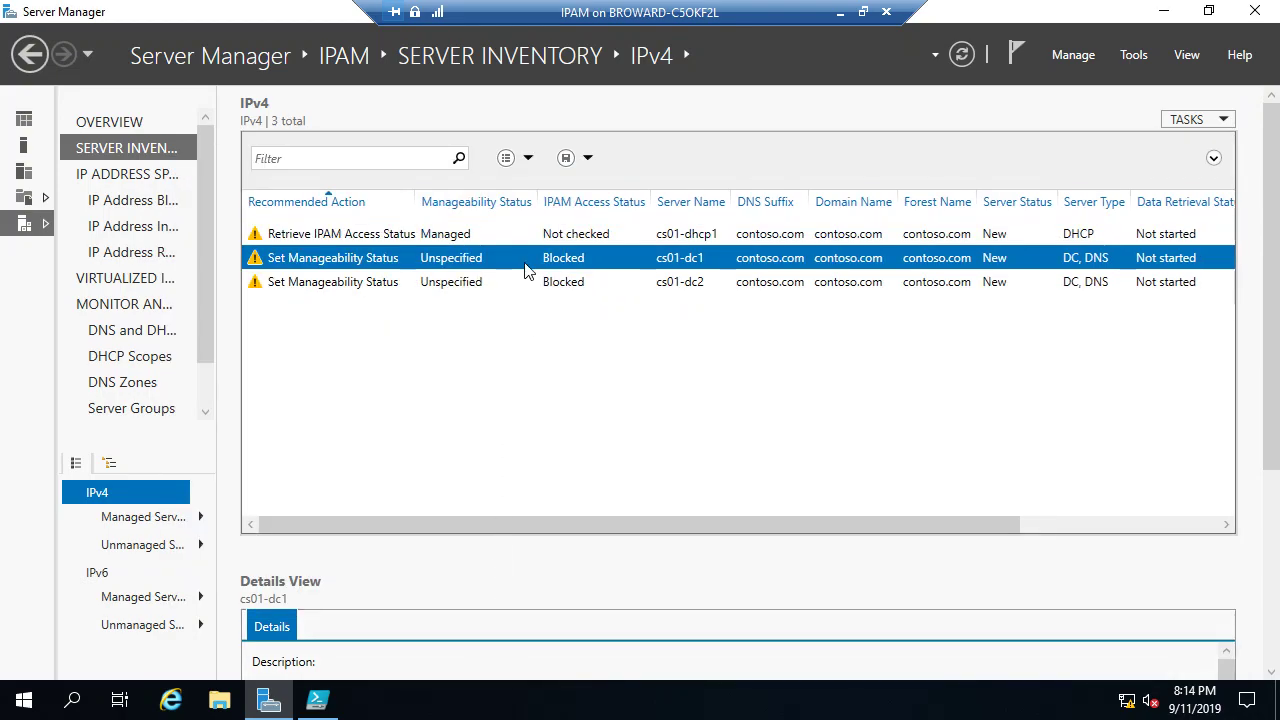
click(1210, 122)
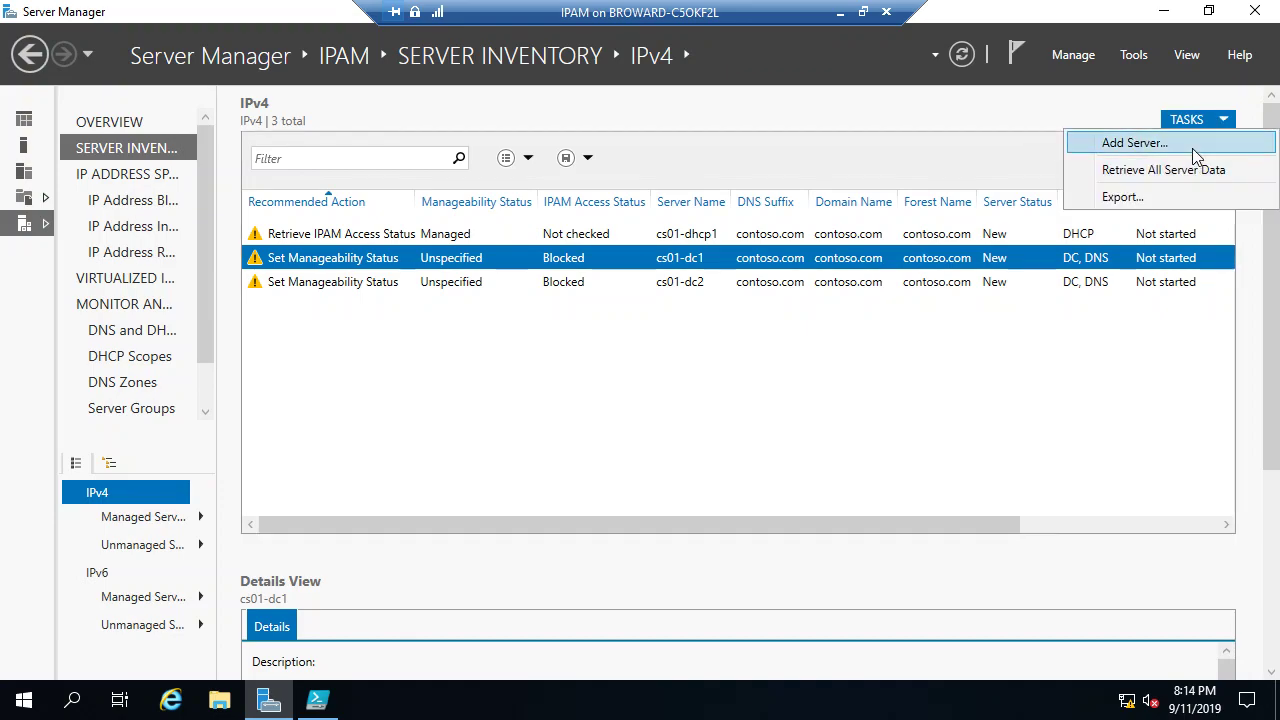
Step: Add cs01-dhcp2.contoso.com, verified as 172.16.0.5, as a Managed DHCP server
click(1192, 148)
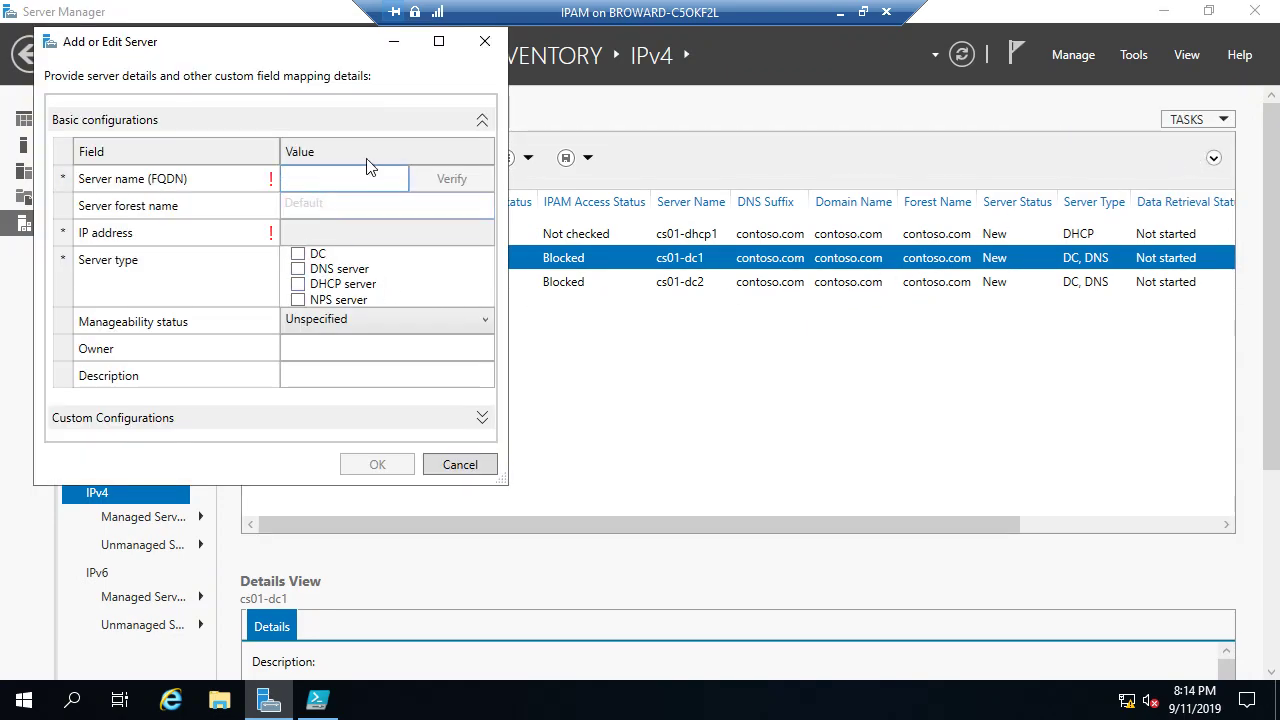
text(cs01-)
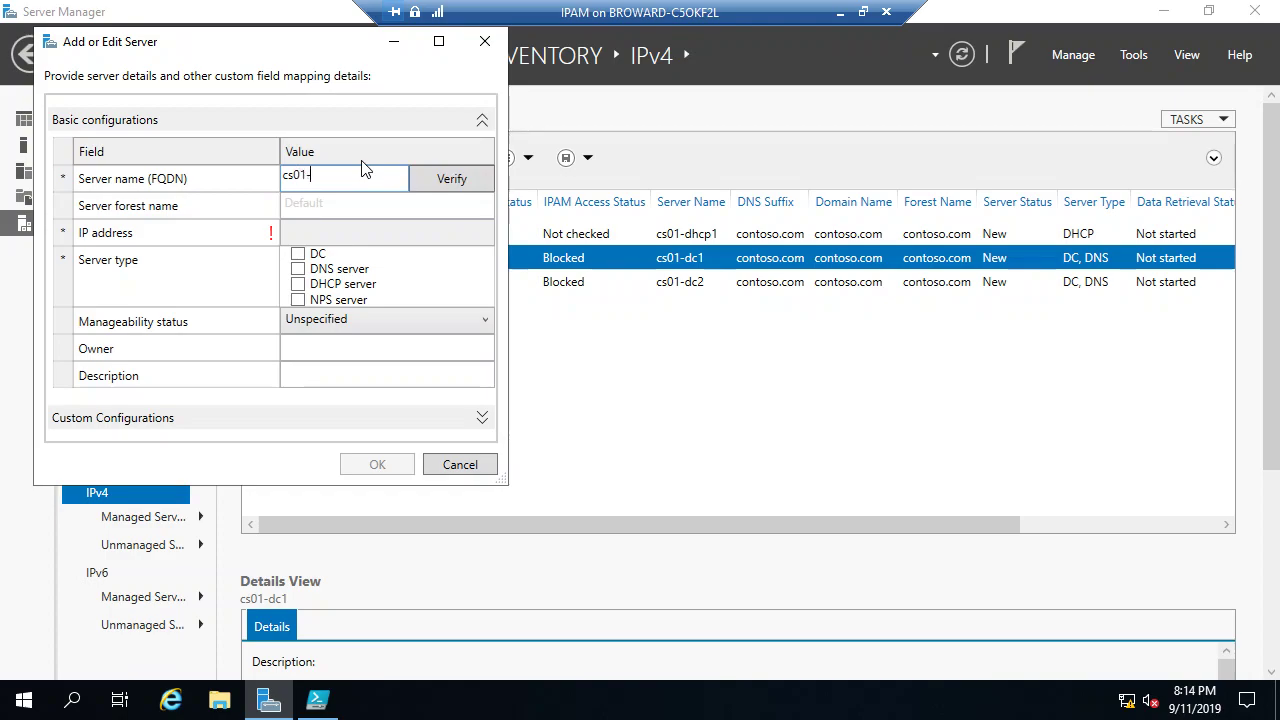
text(dhcp2.cont)
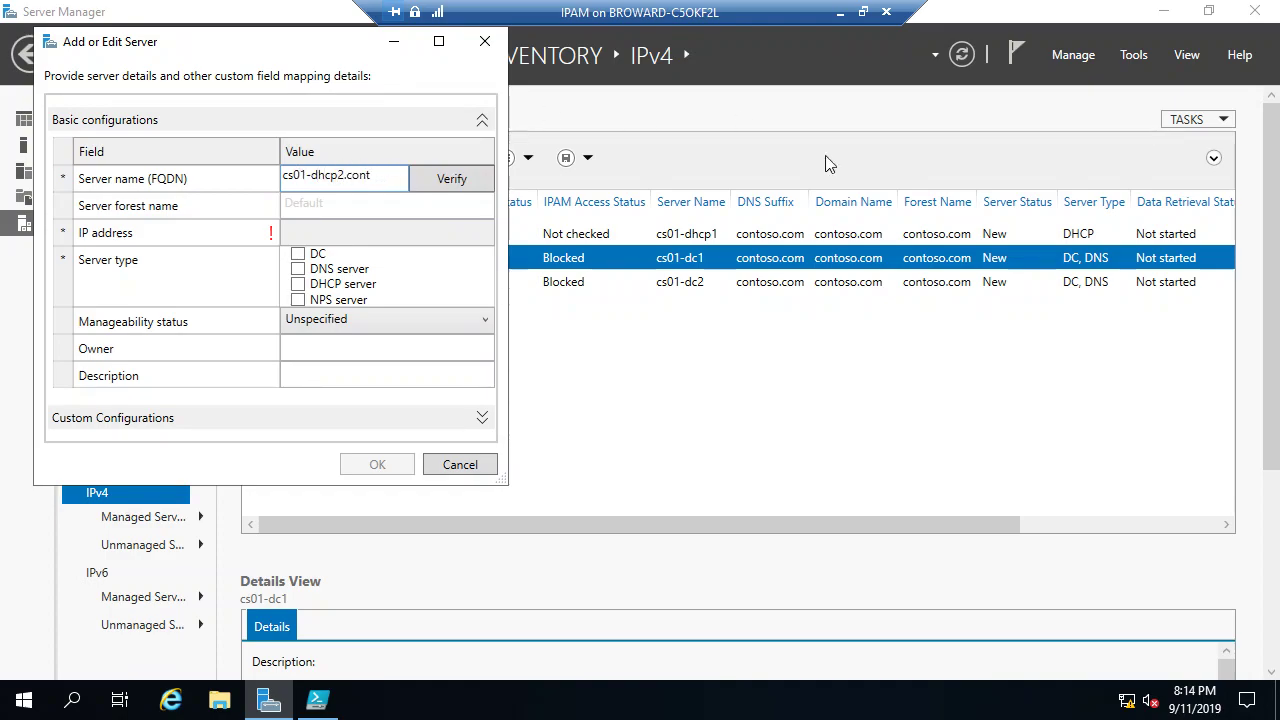
text(oso.co)
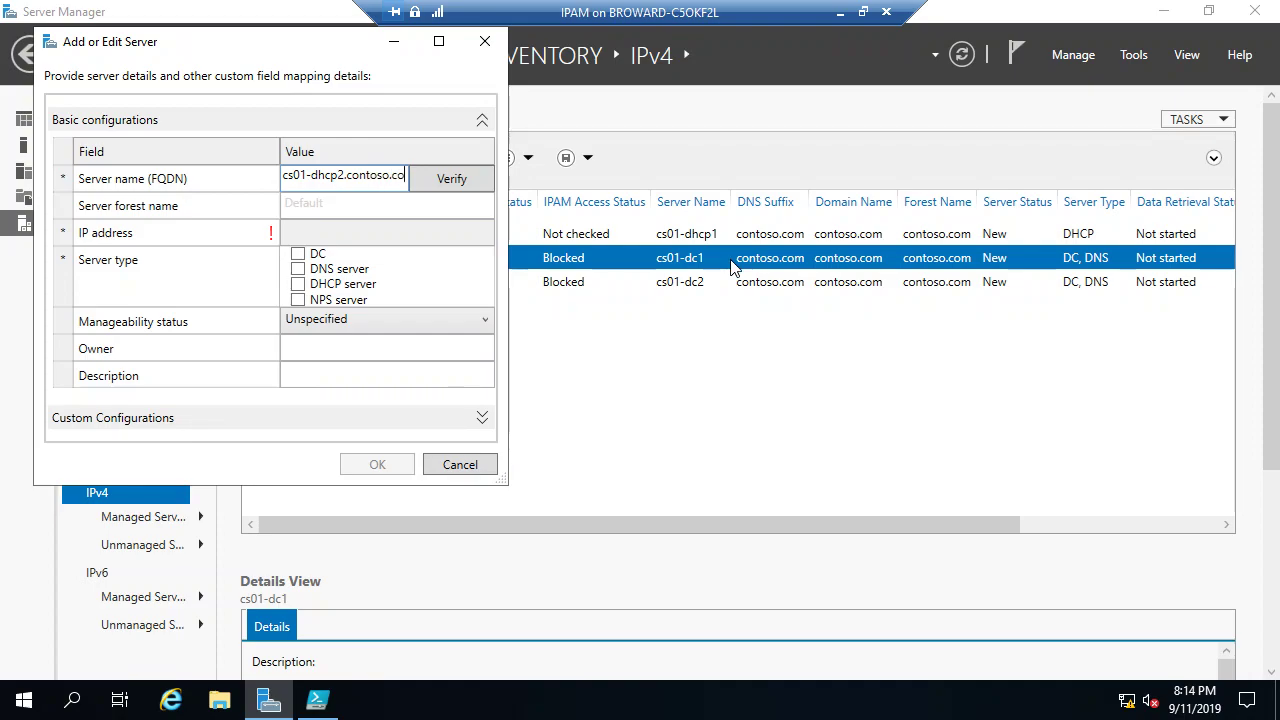
text(m)
click(476, 182)
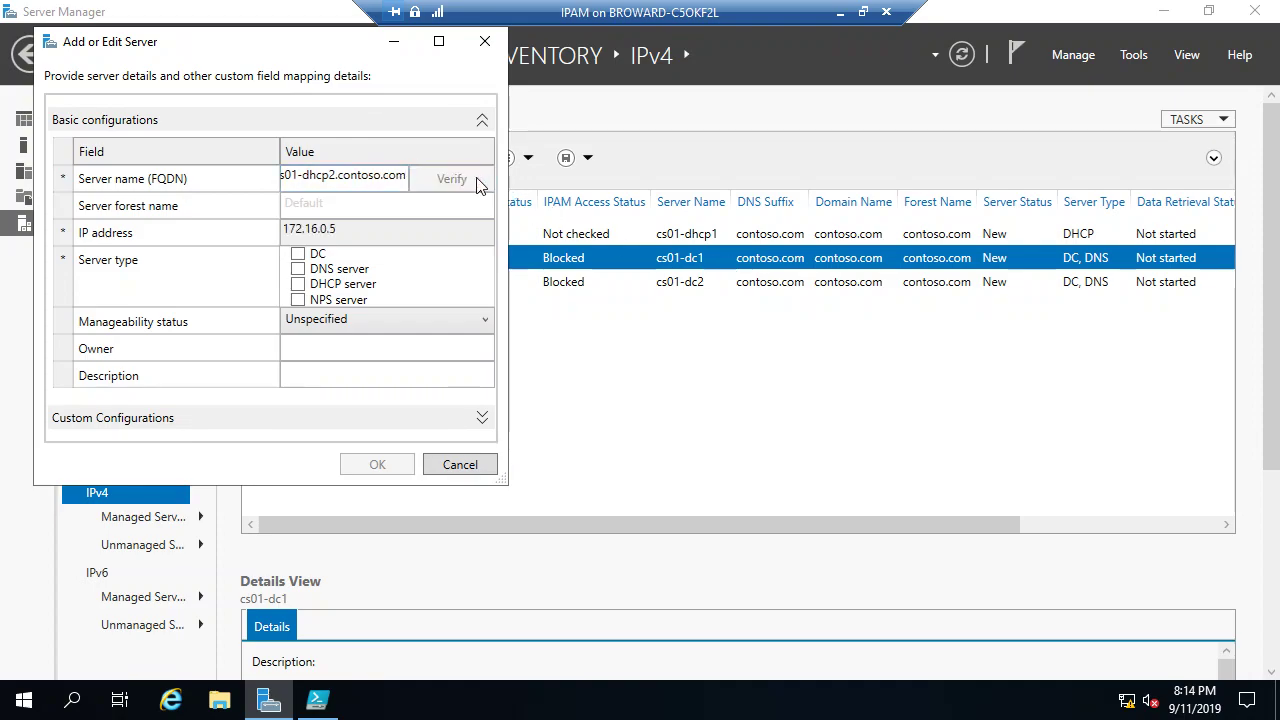
click(297, 284)
click(300, 319)
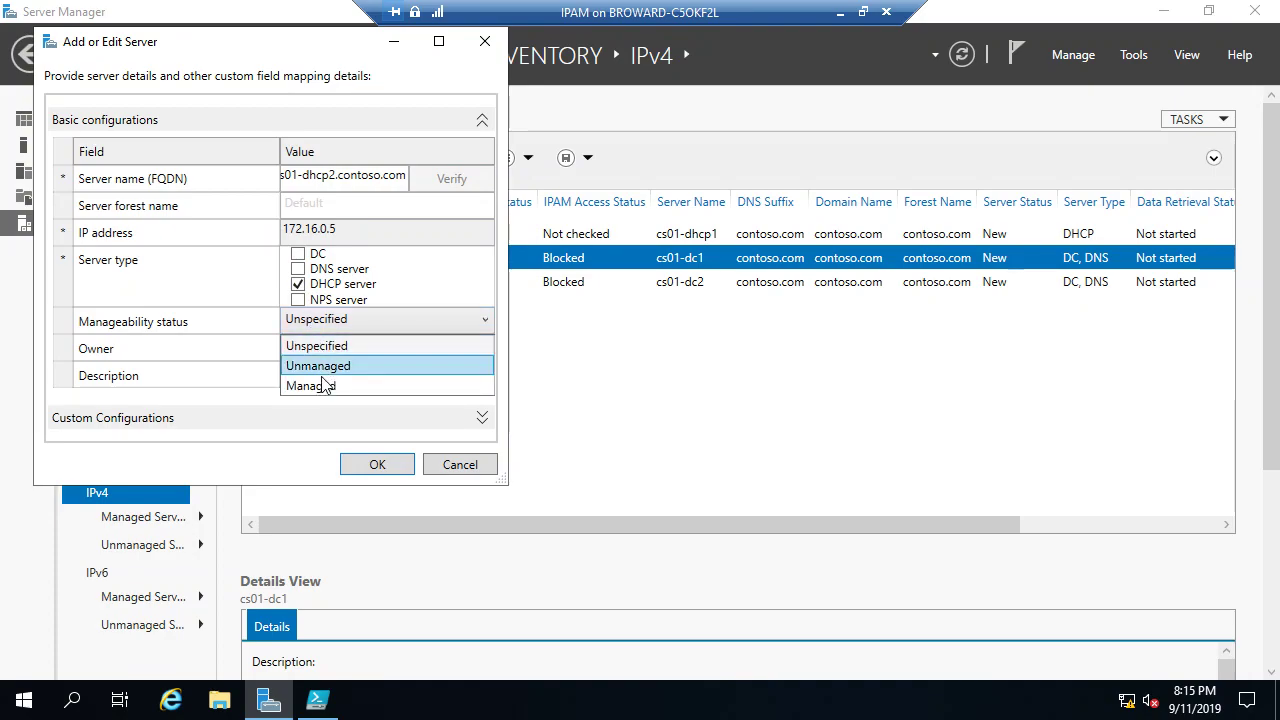
click(322, 386)
click(372, 465)
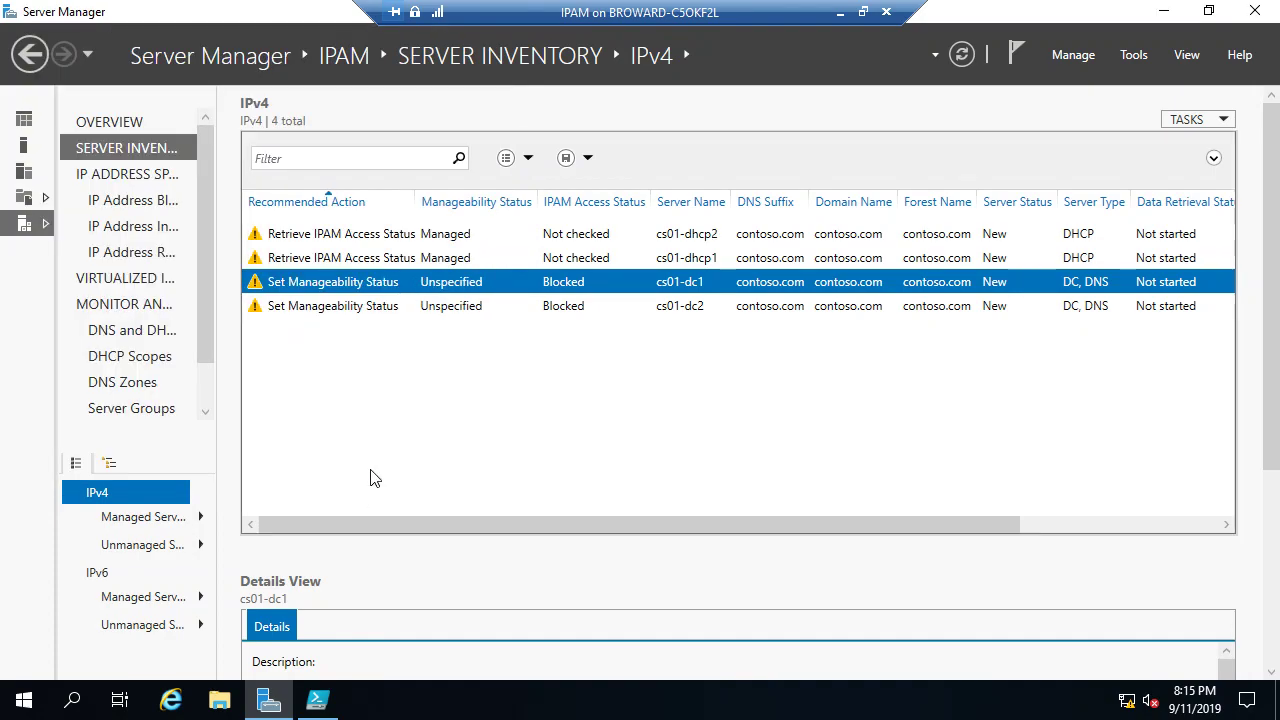
Step: Edit cs01-dc1 and set its manageability status to Managed
right_click(591, 282)
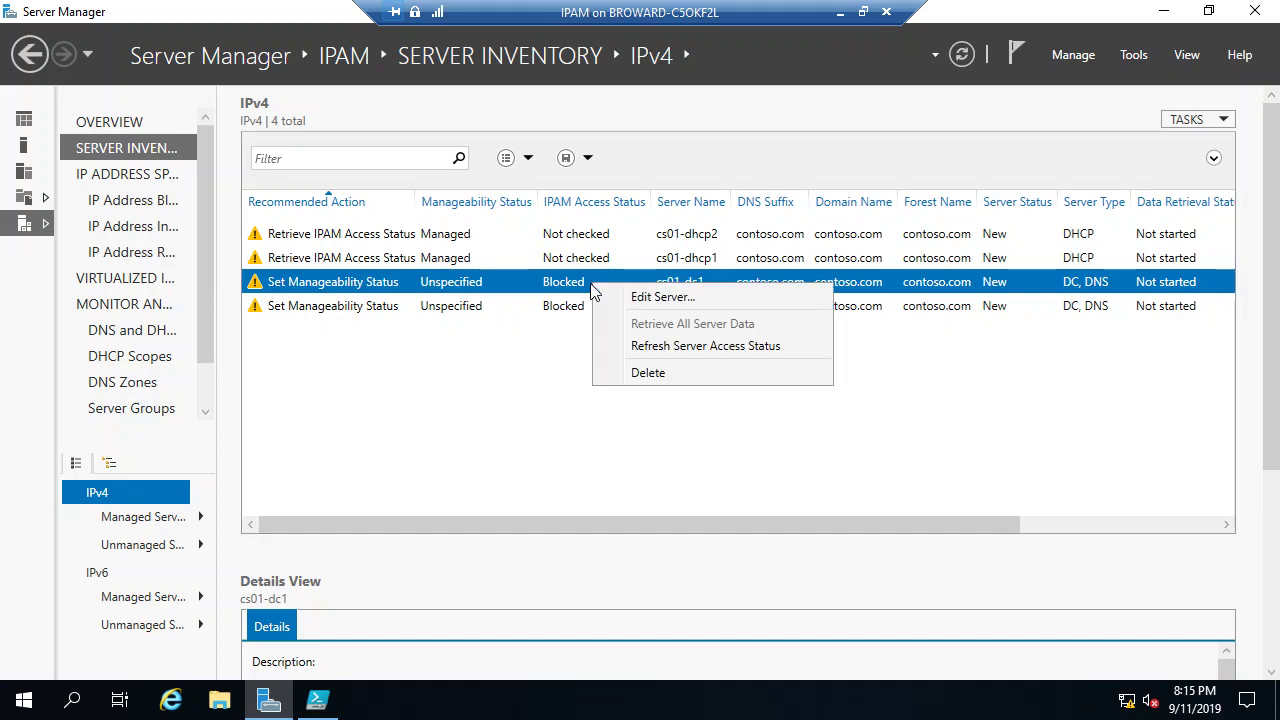
click(651, 292)
click(380, 372)
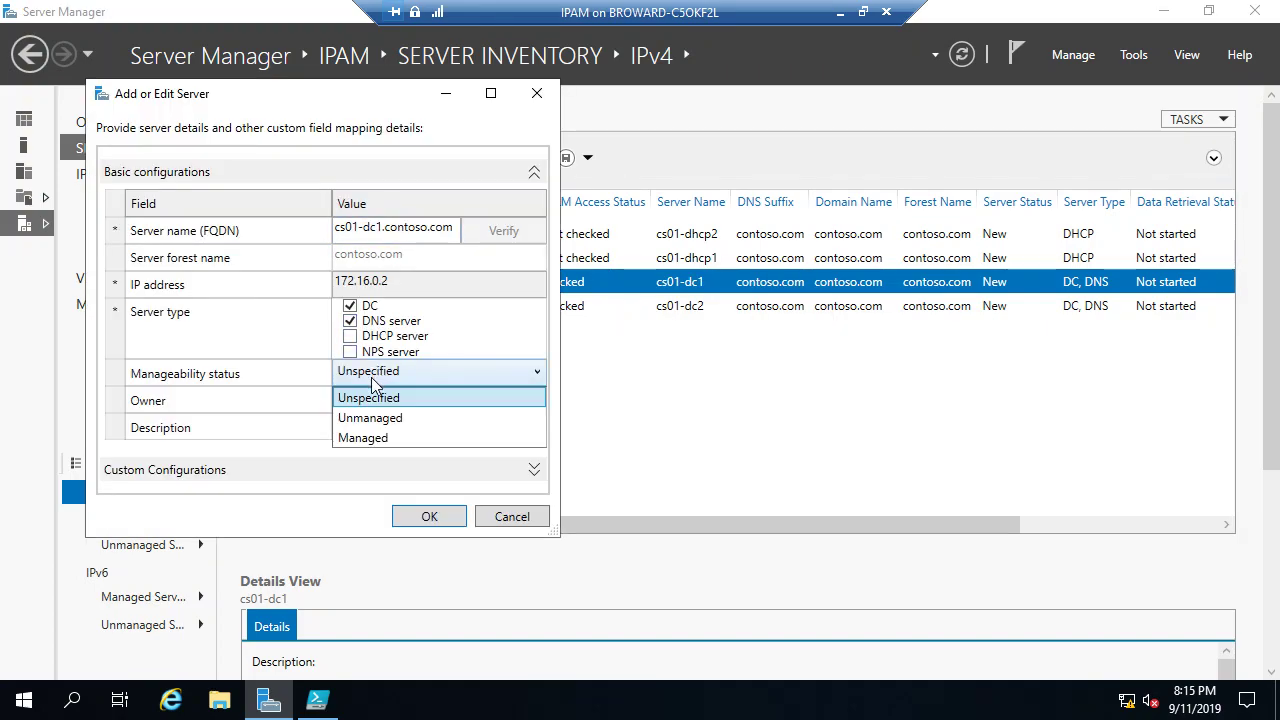
click(372, 438)
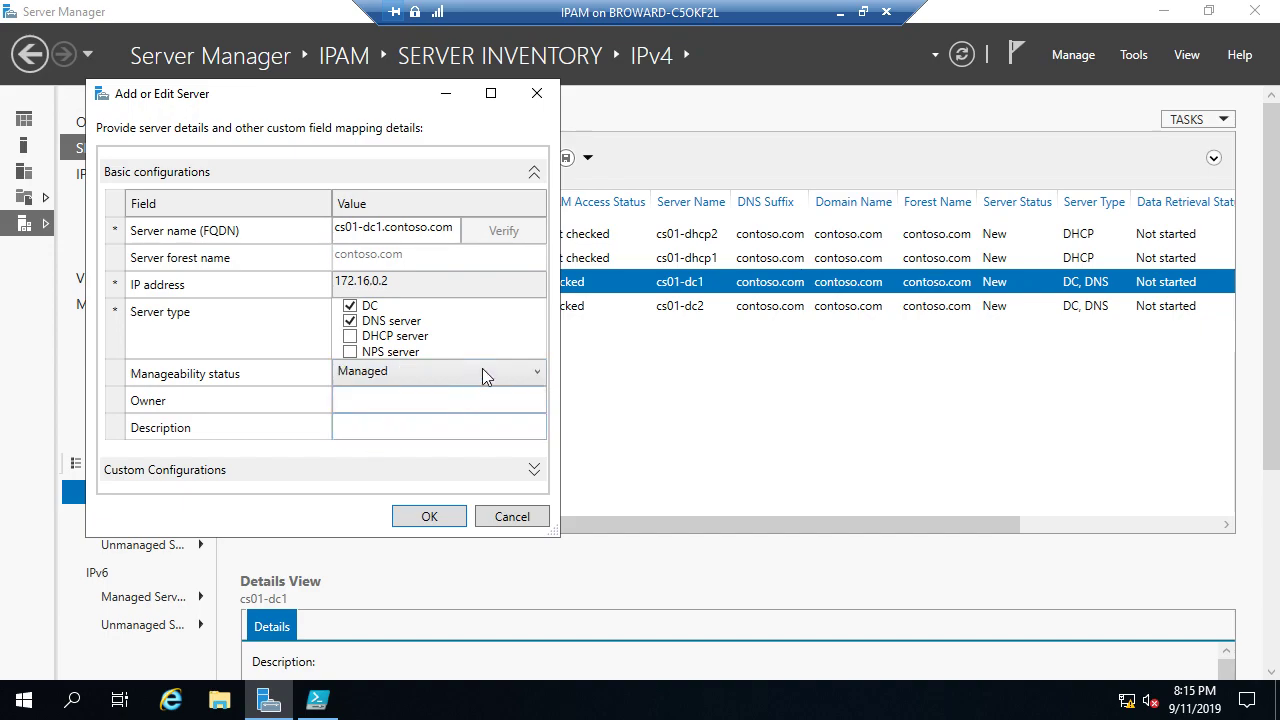
click(450, 516)
Step: Edit cs01-dc2 and set its manageability status to Managed
click(547, 307)
right_click(547, 307)
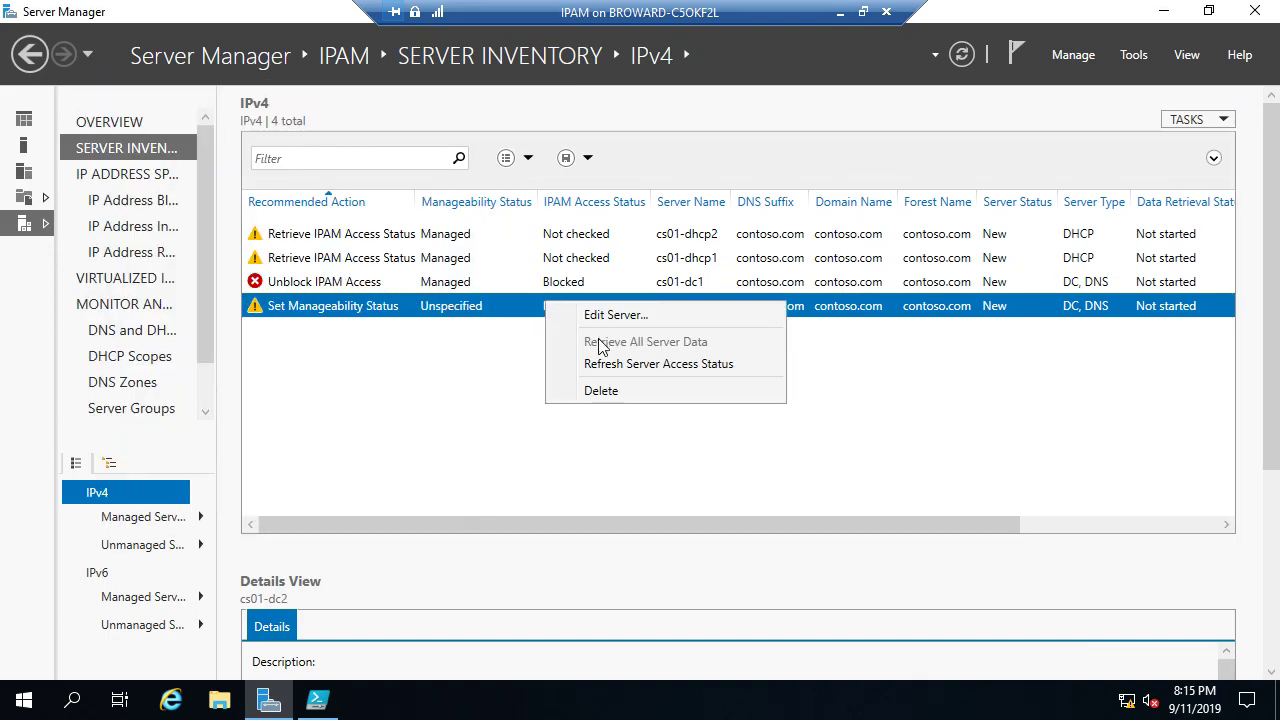
click(618, 315)
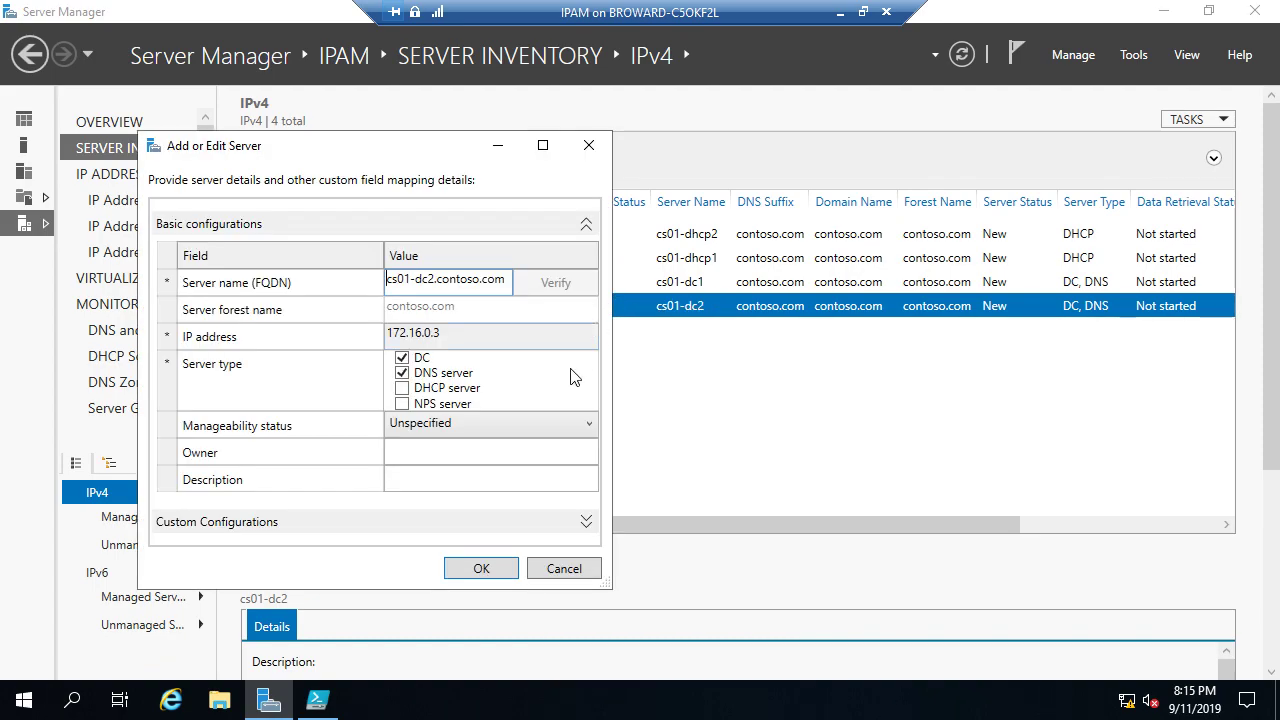
click(428, 424)
click(449, 490)
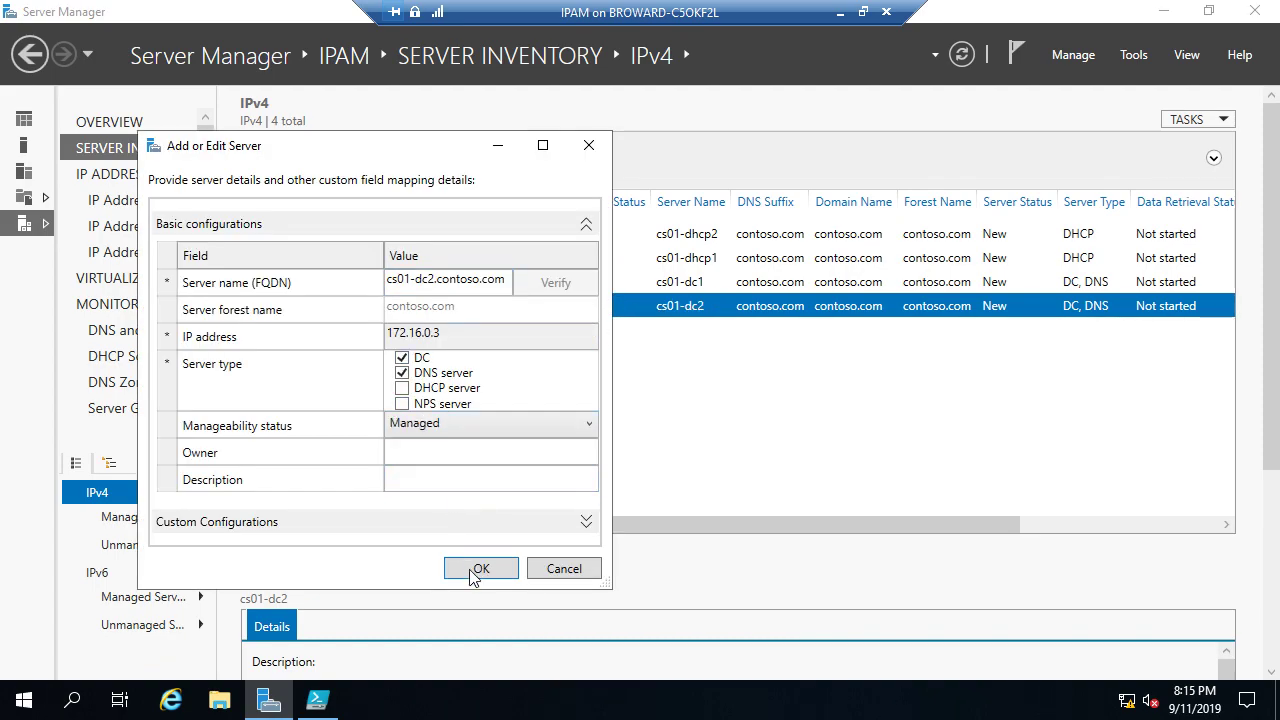
click(480, 567)
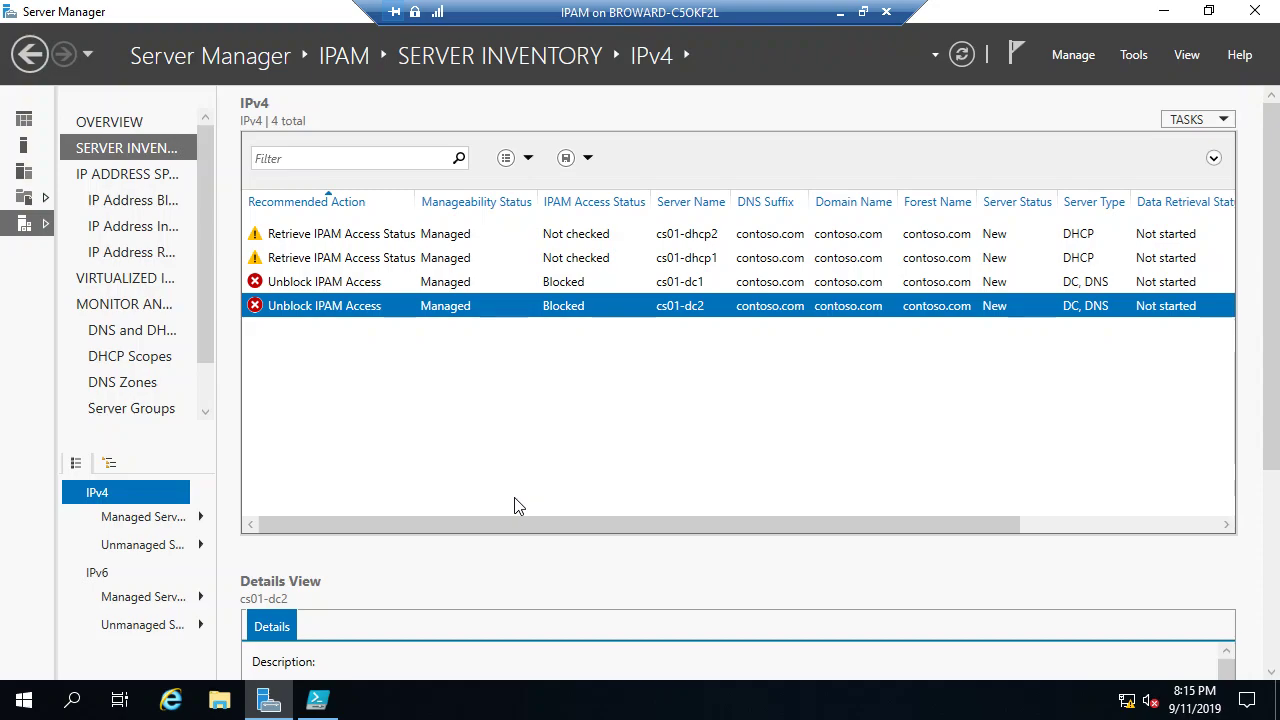
right_click(24, 706)
mouse_move(107, 649)
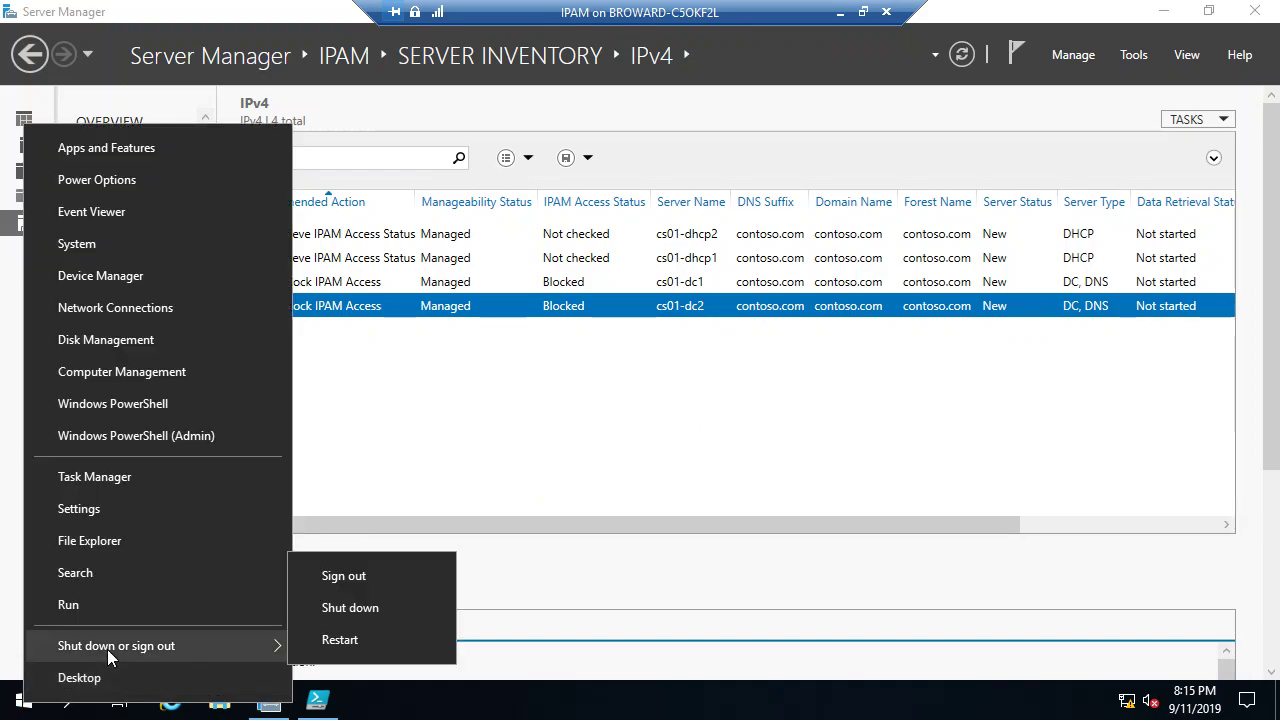
click(591, 462)
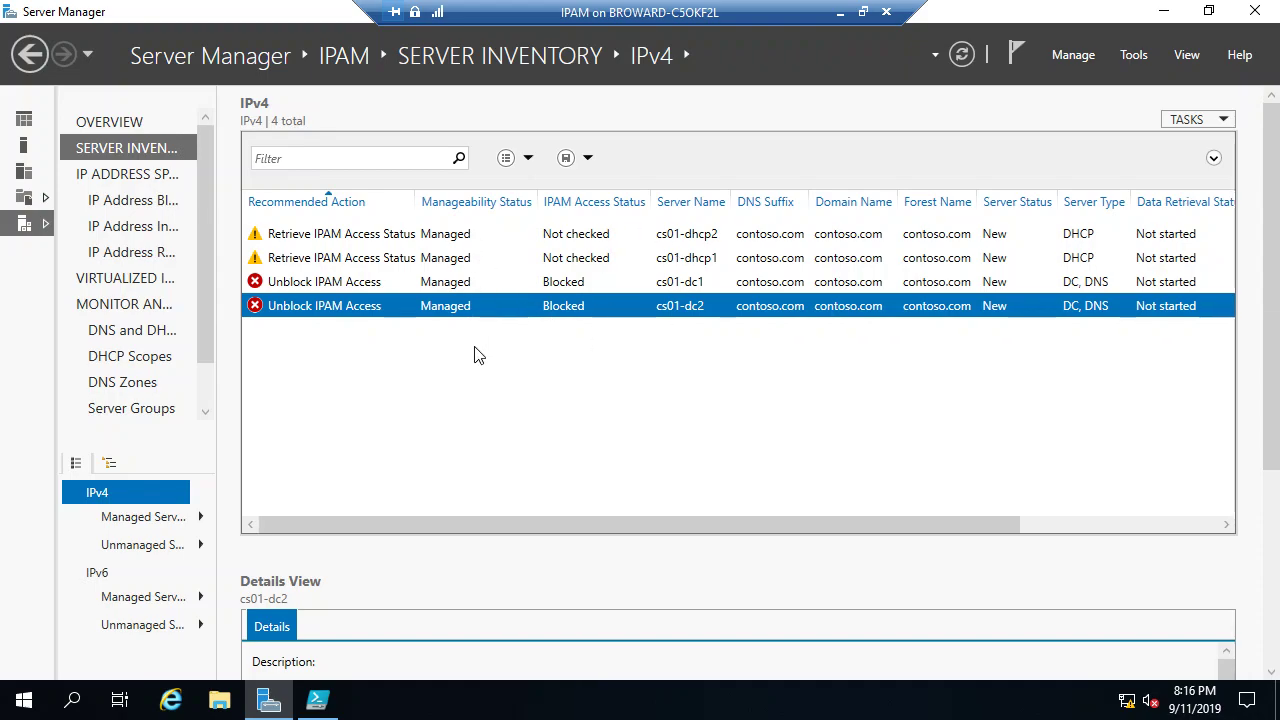
right_click(478, 312)
click(530, 318)
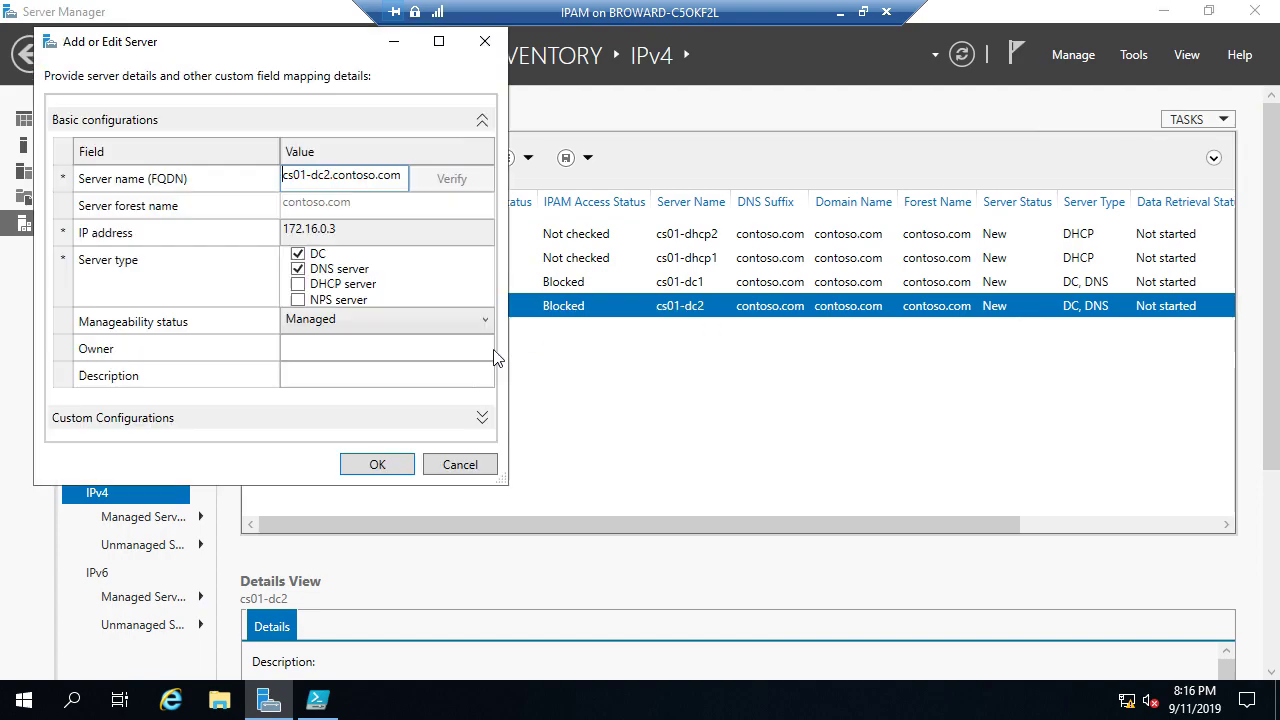
click(375, 464)
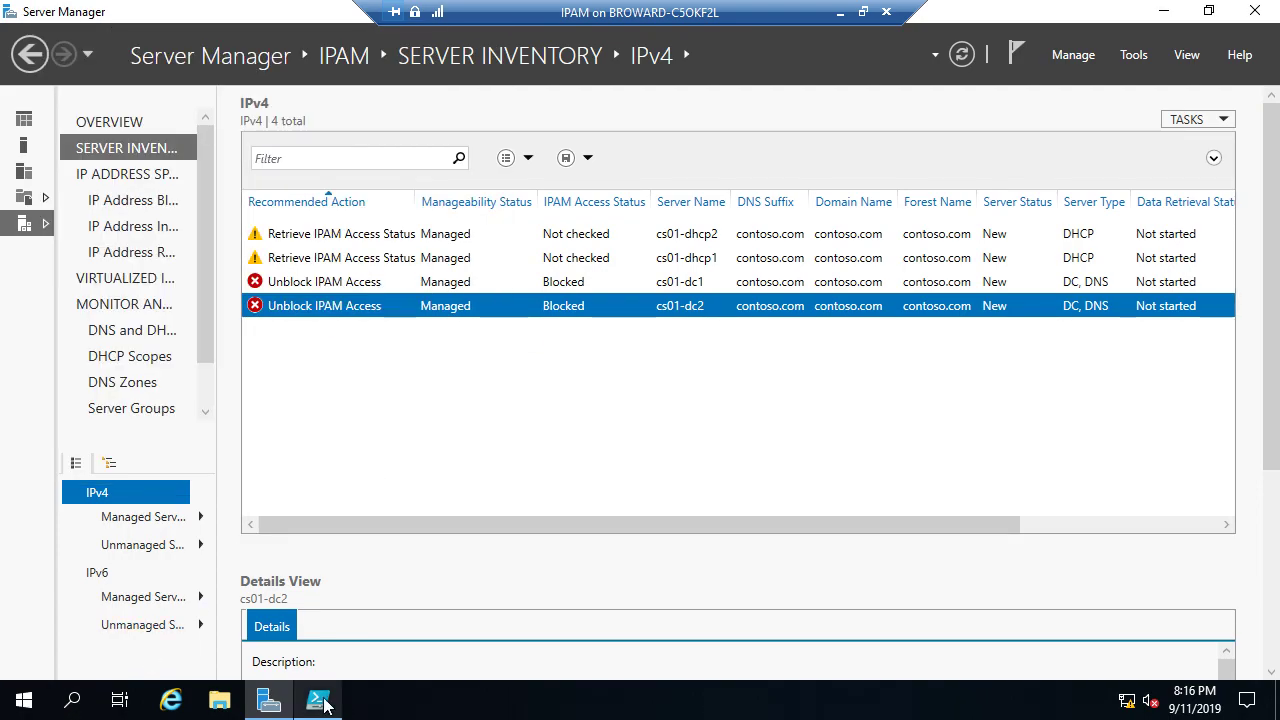
Step: Shut down the IPAM VM from the Win+X menu and minimize its remote session
mouse_move(325, 705)
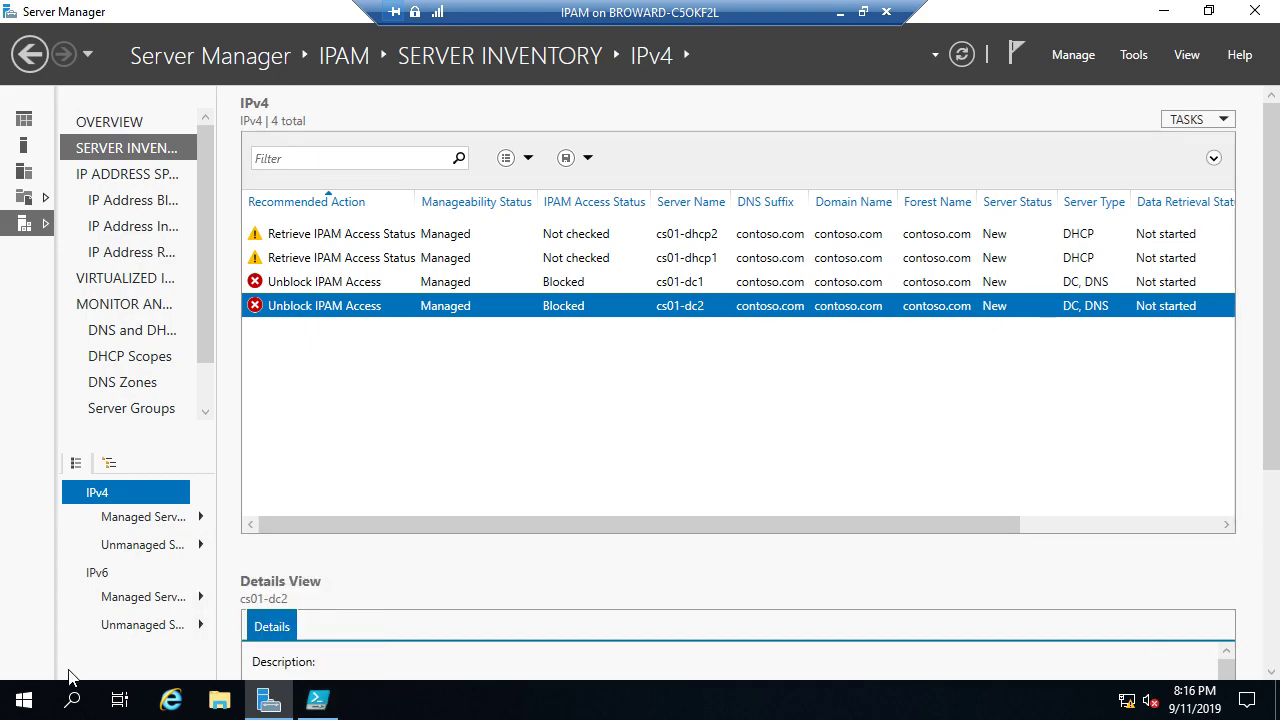
right_click(36, 700)
mouse_move(157, 639)
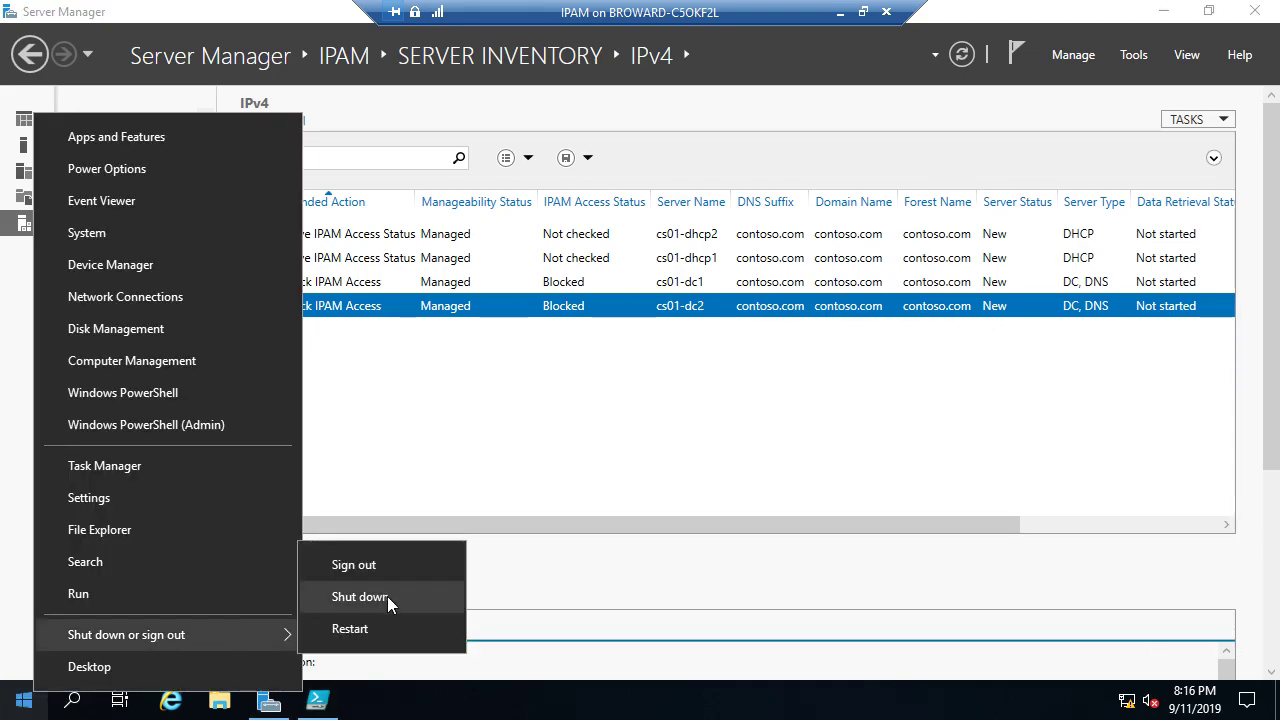
click(360, 597)
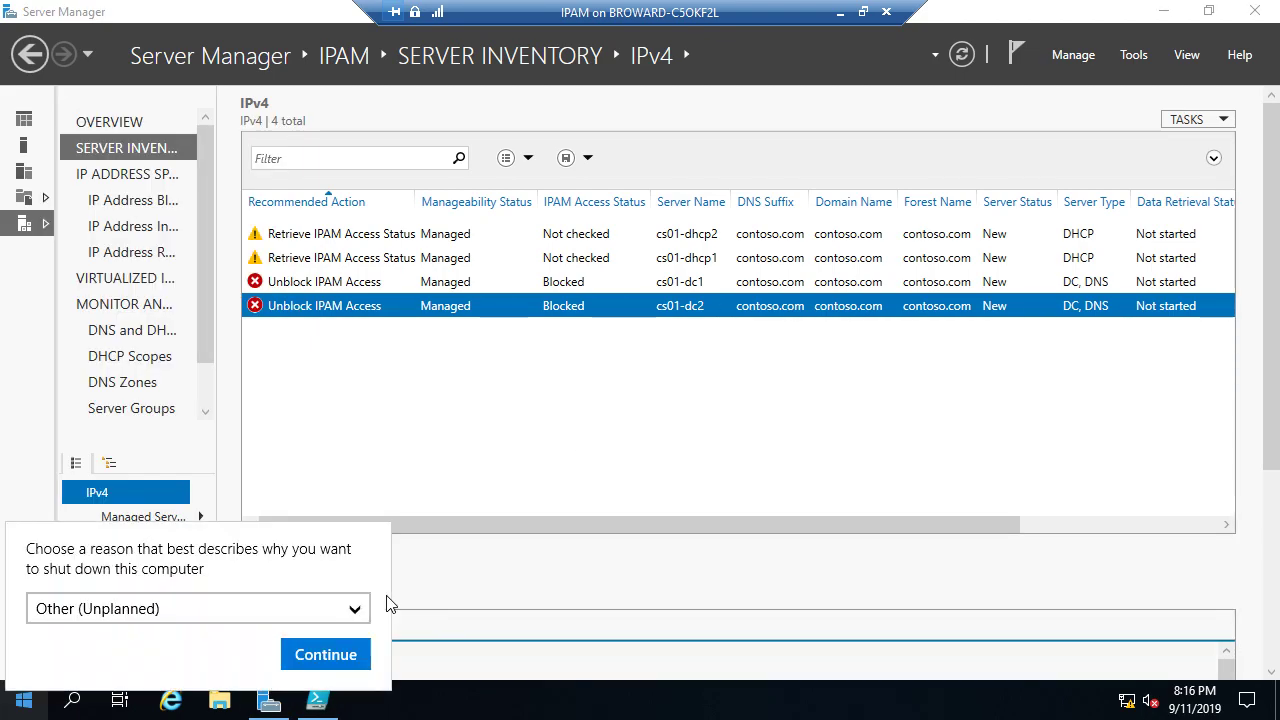
click(327, 654)
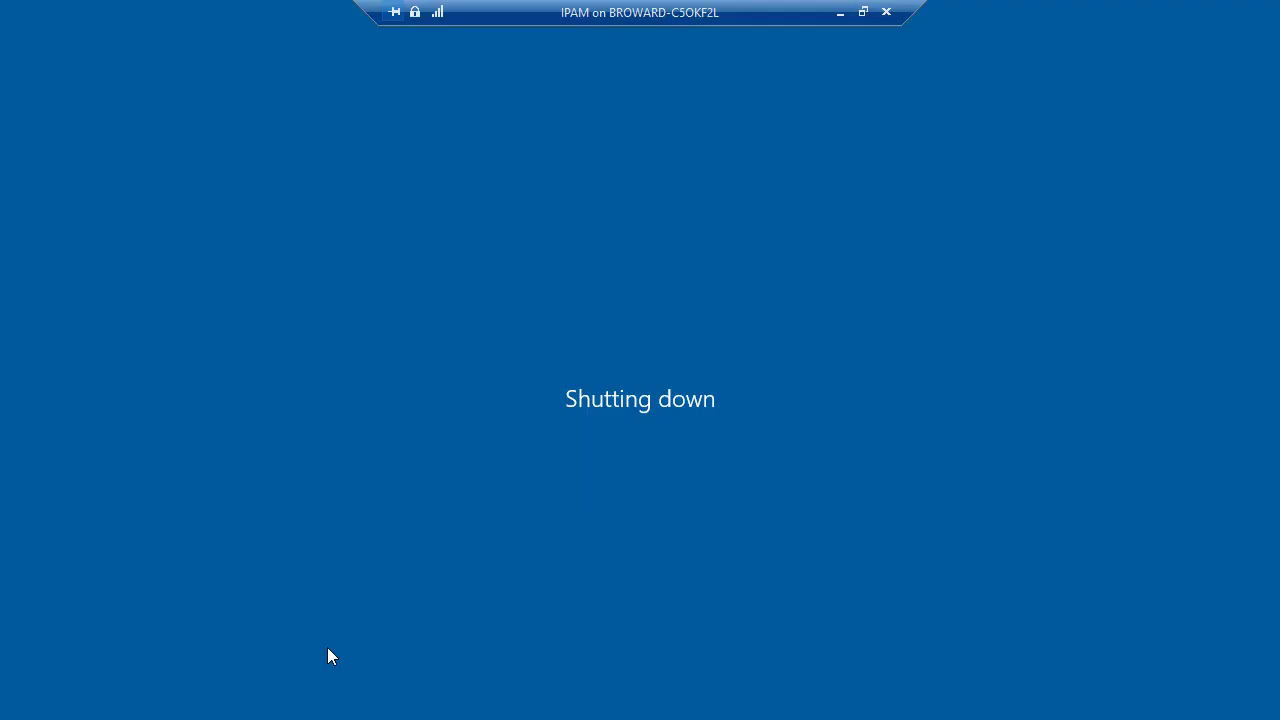
click(841, 13)
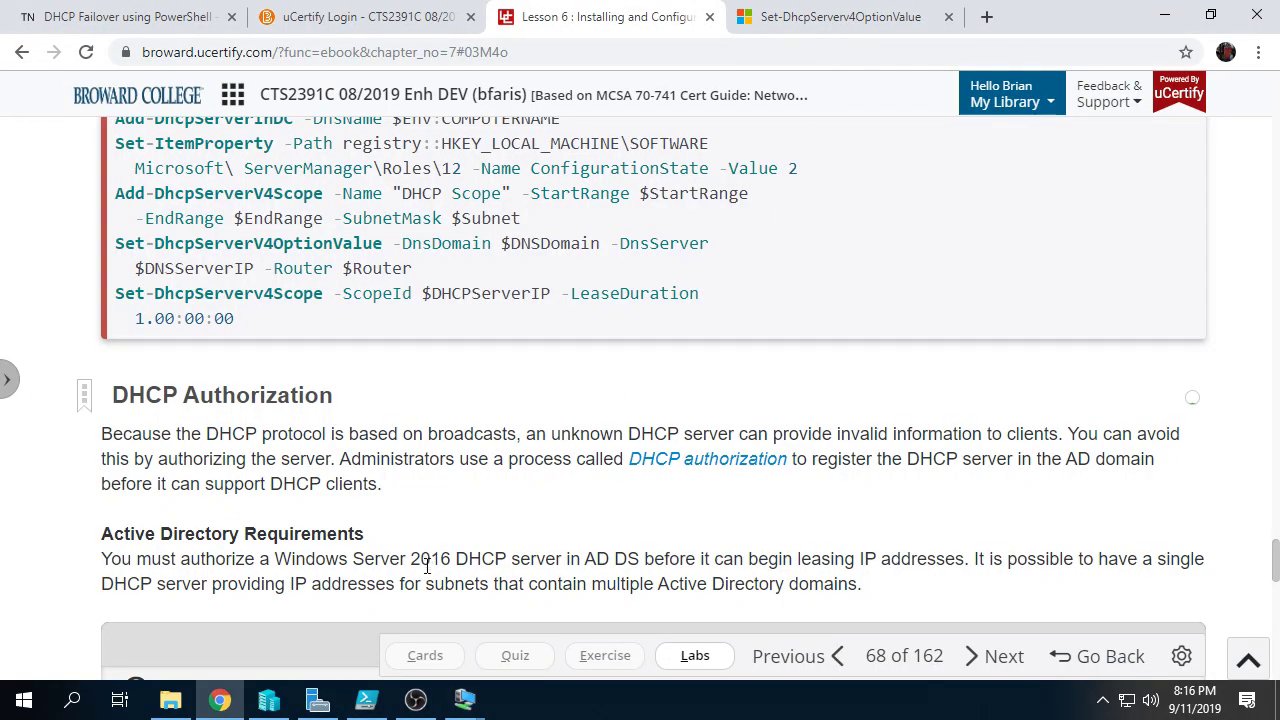
Step: In Hyper-V Manager, connect to the DHCP2 virtual machine
mouse_move(464, 700)
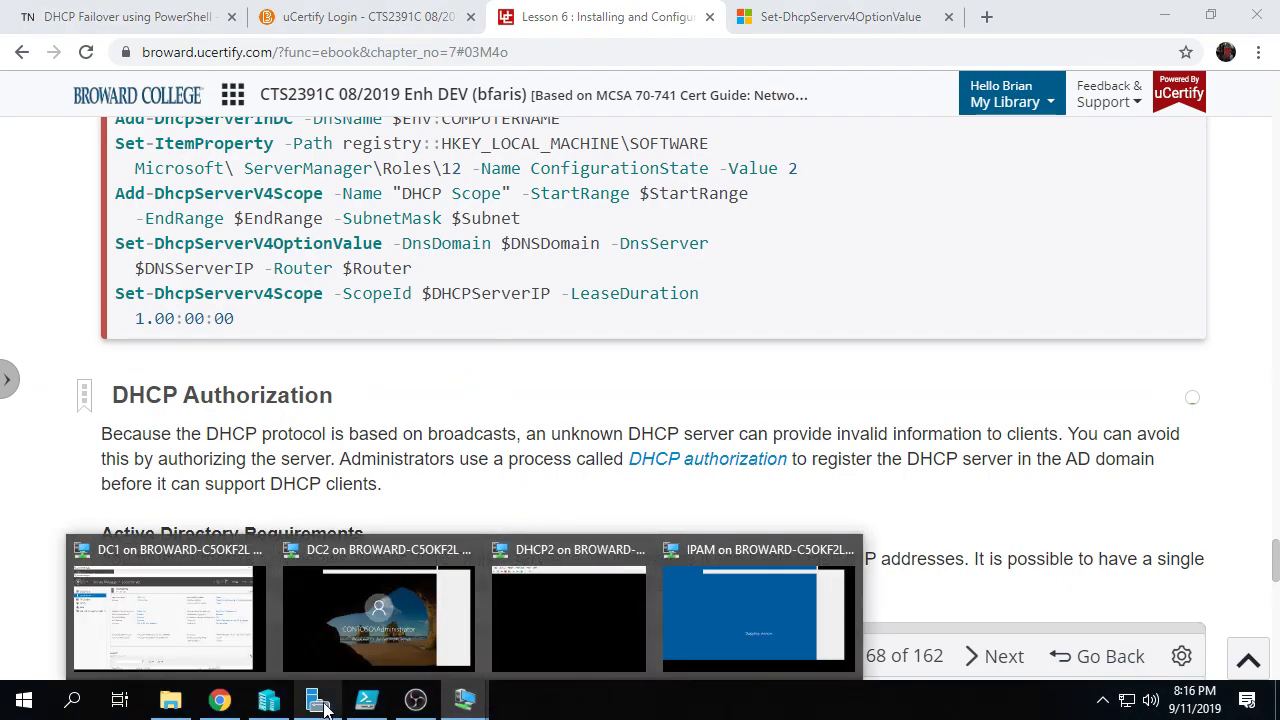
click(268, 700)
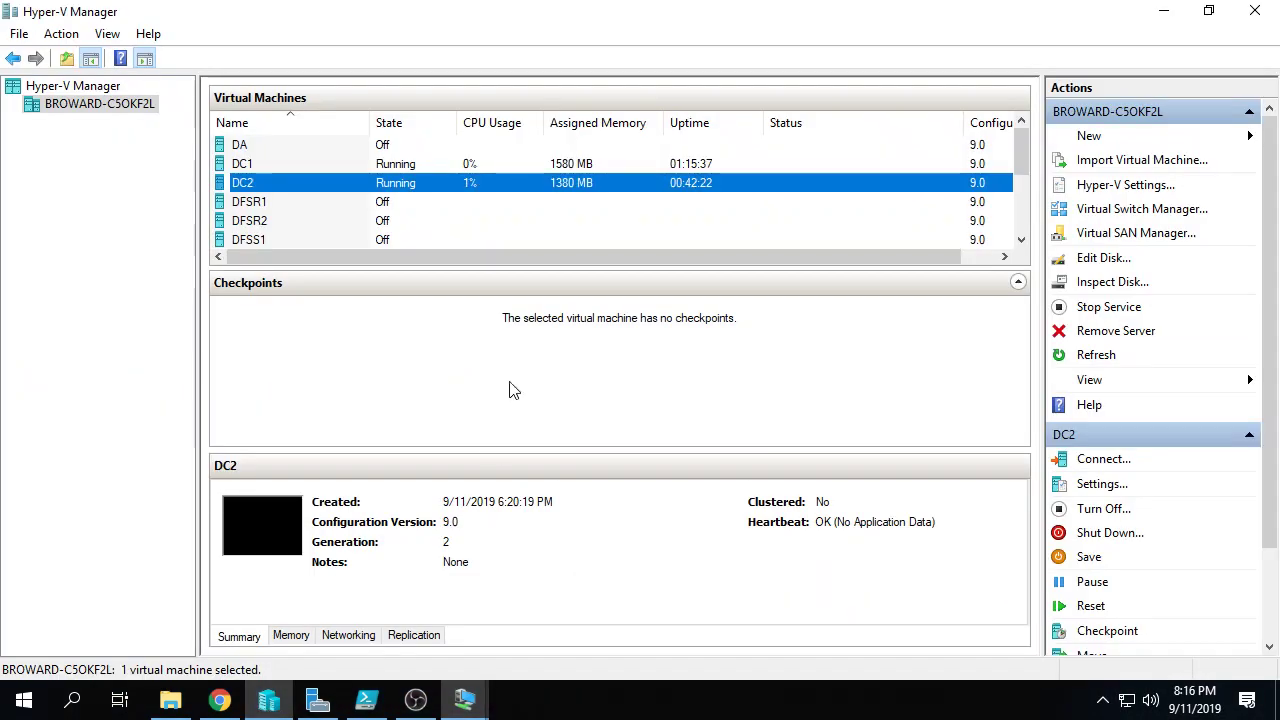
click(428, 202)
scroll(430, 204, down, 1)
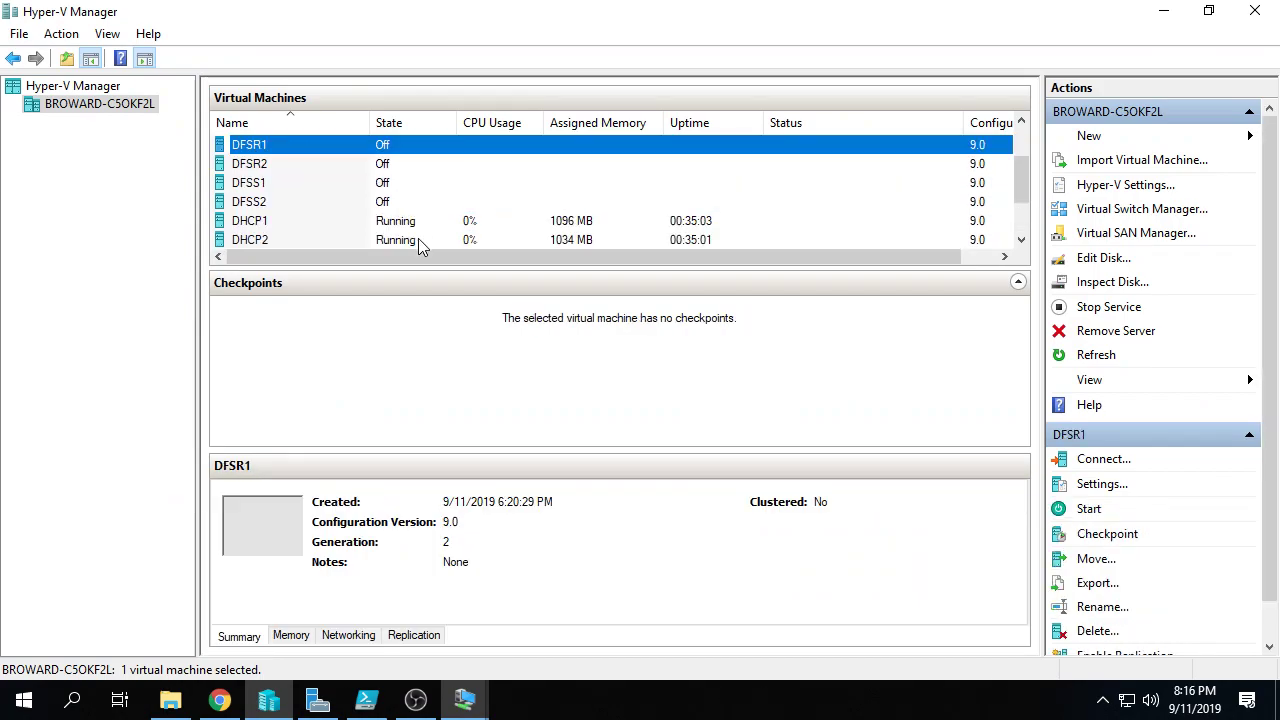
click(420, 240)
right_click(420, 240)
click(522, 249)
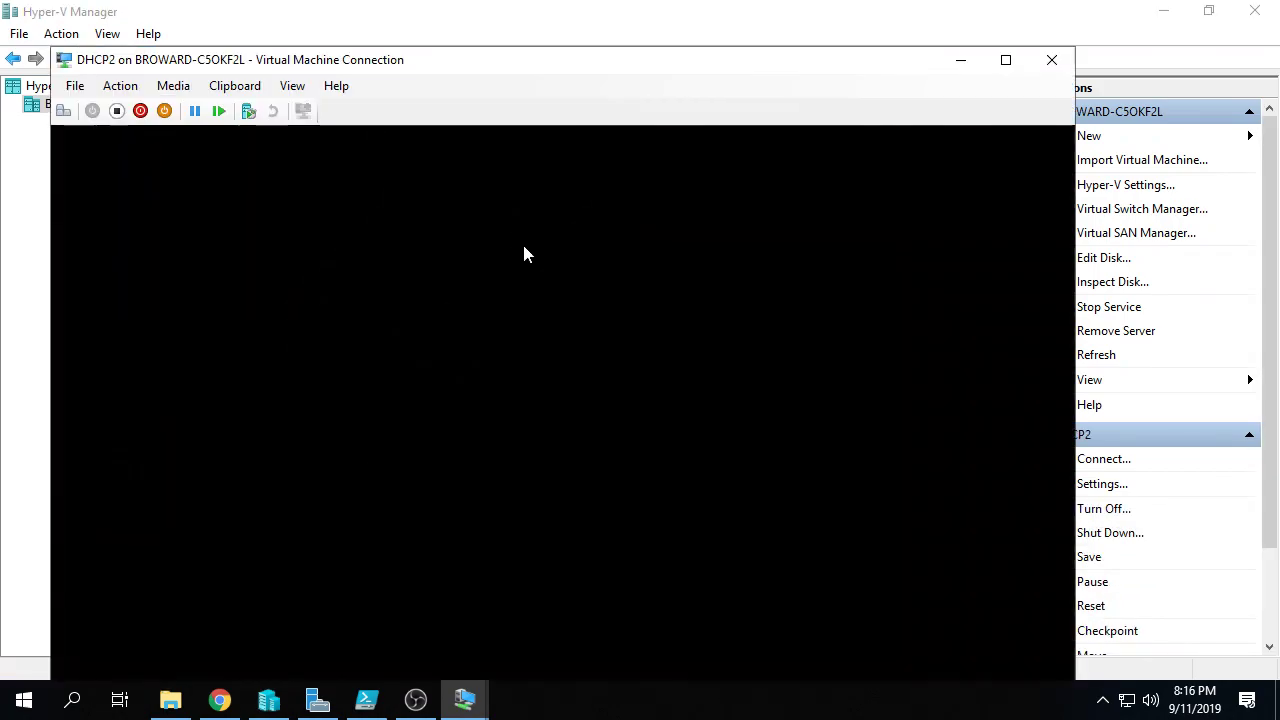
Step: Sign in to DHCP2 as administrator, maximize the console and permanently dismiss the Admin Center prompt
key(ctrl+alt+End)
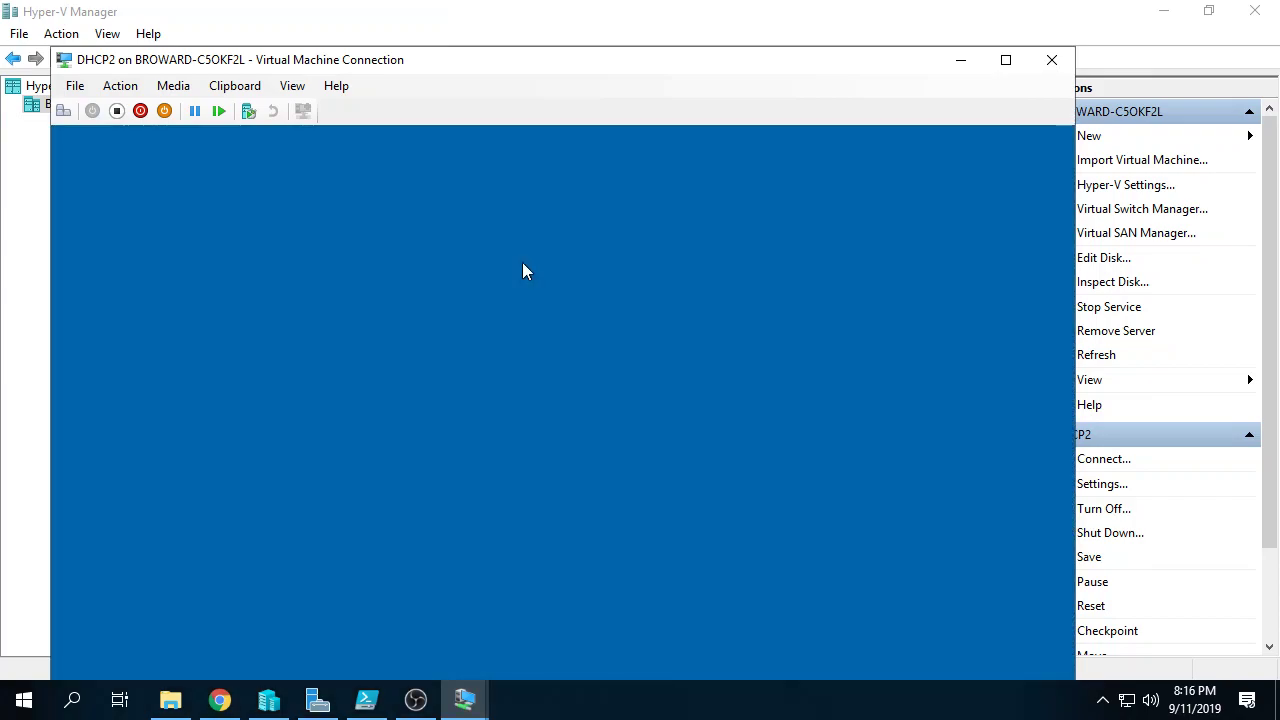
text(Pa$$w0rd)
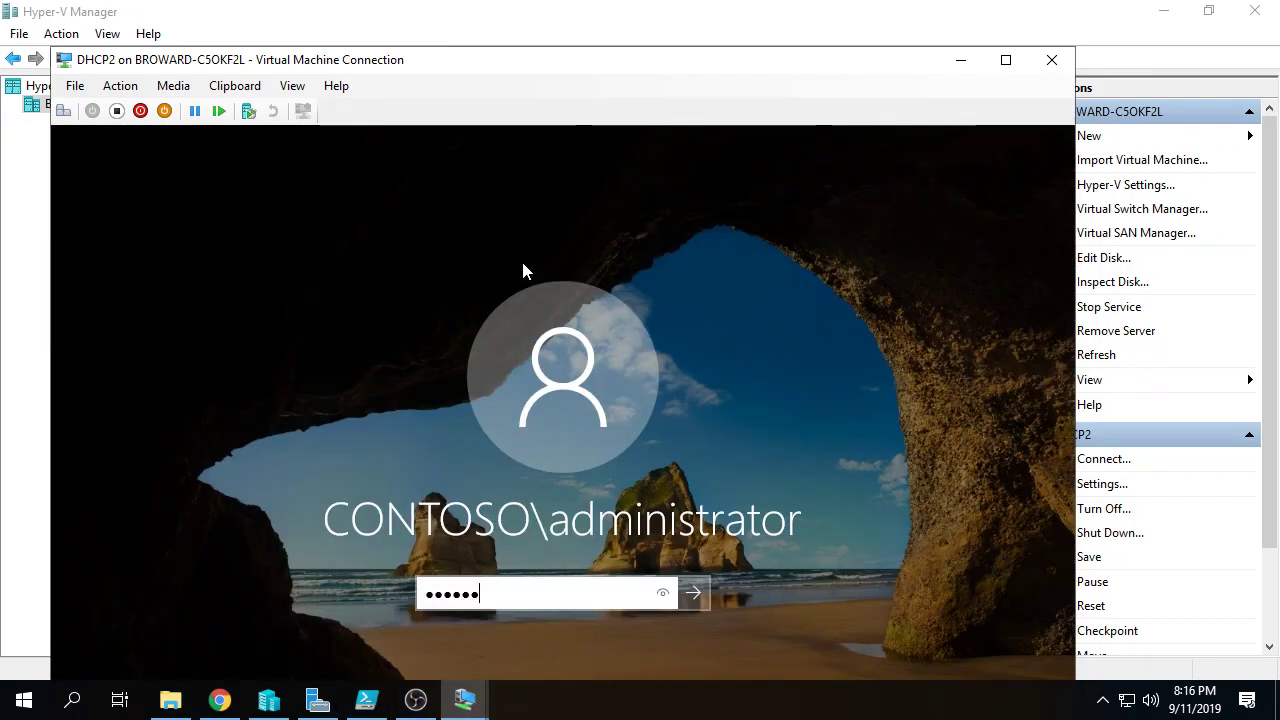
key(Return)
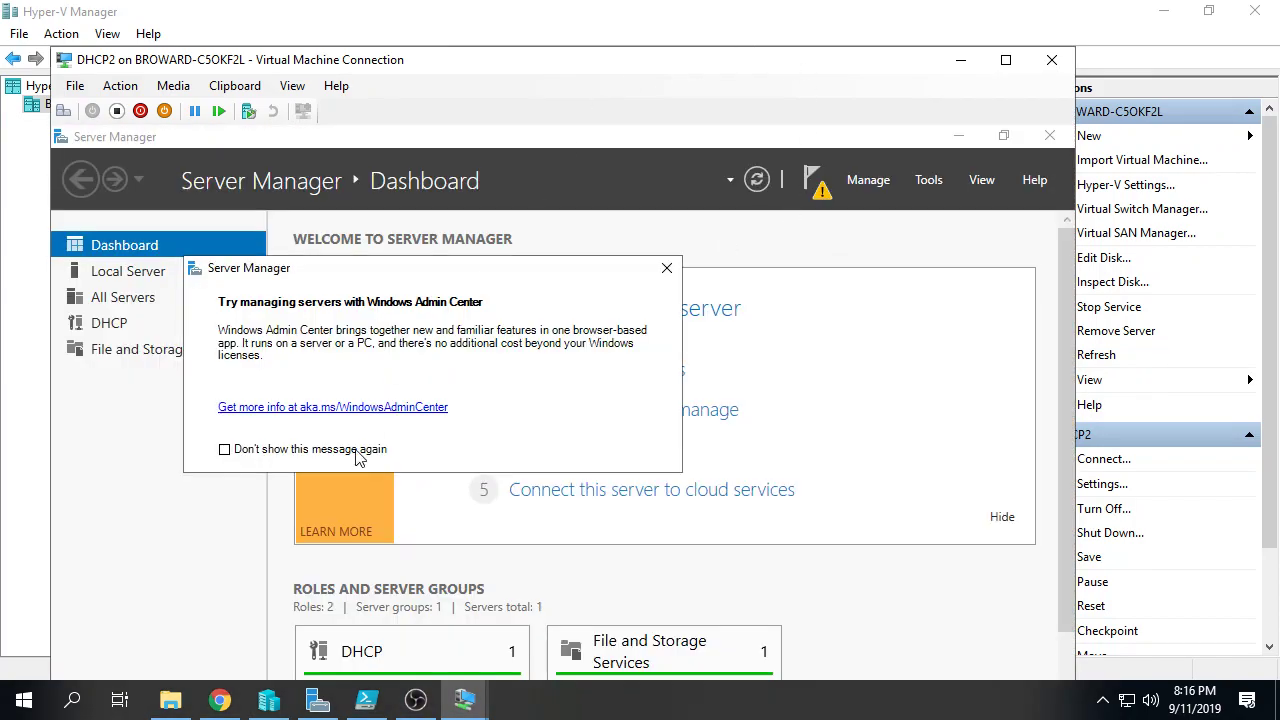
click(358, 455)
click(1005, 60)
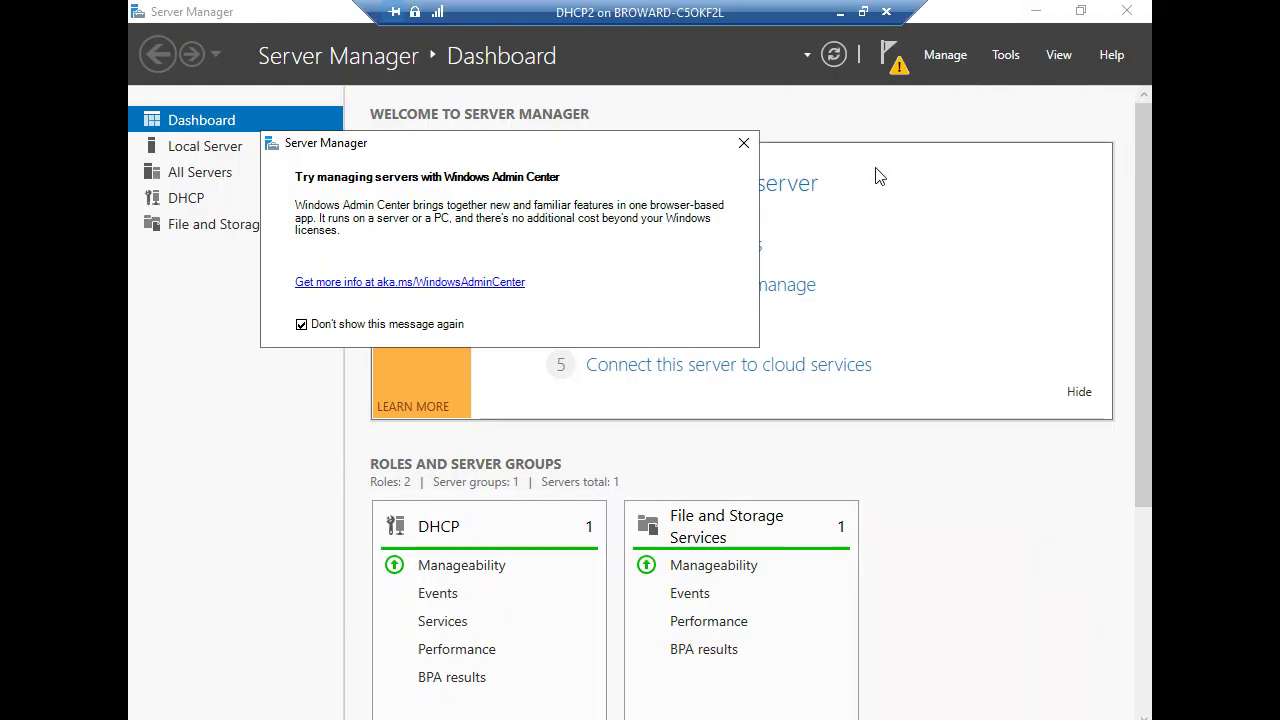
click(744, 144)
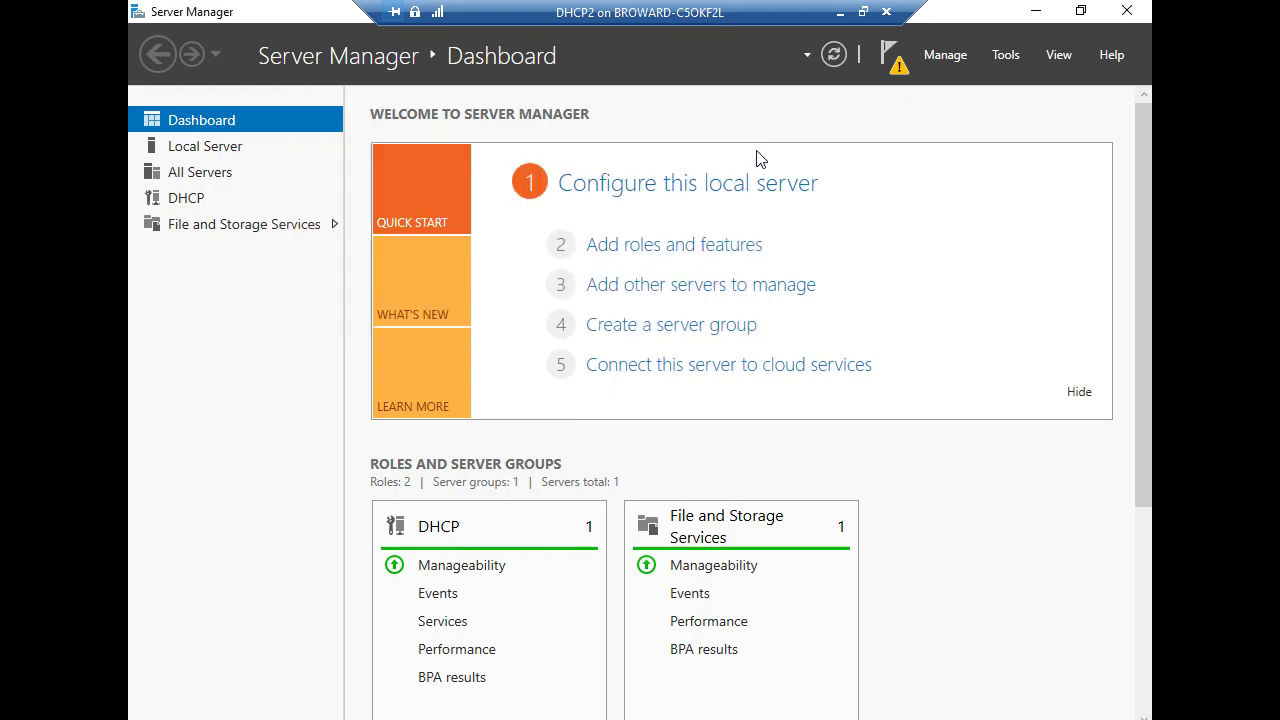
click(1035, 11)
Step: Set DHCP2's display resolution to 1280 × 720 and keep the change
right_click(756, 251)
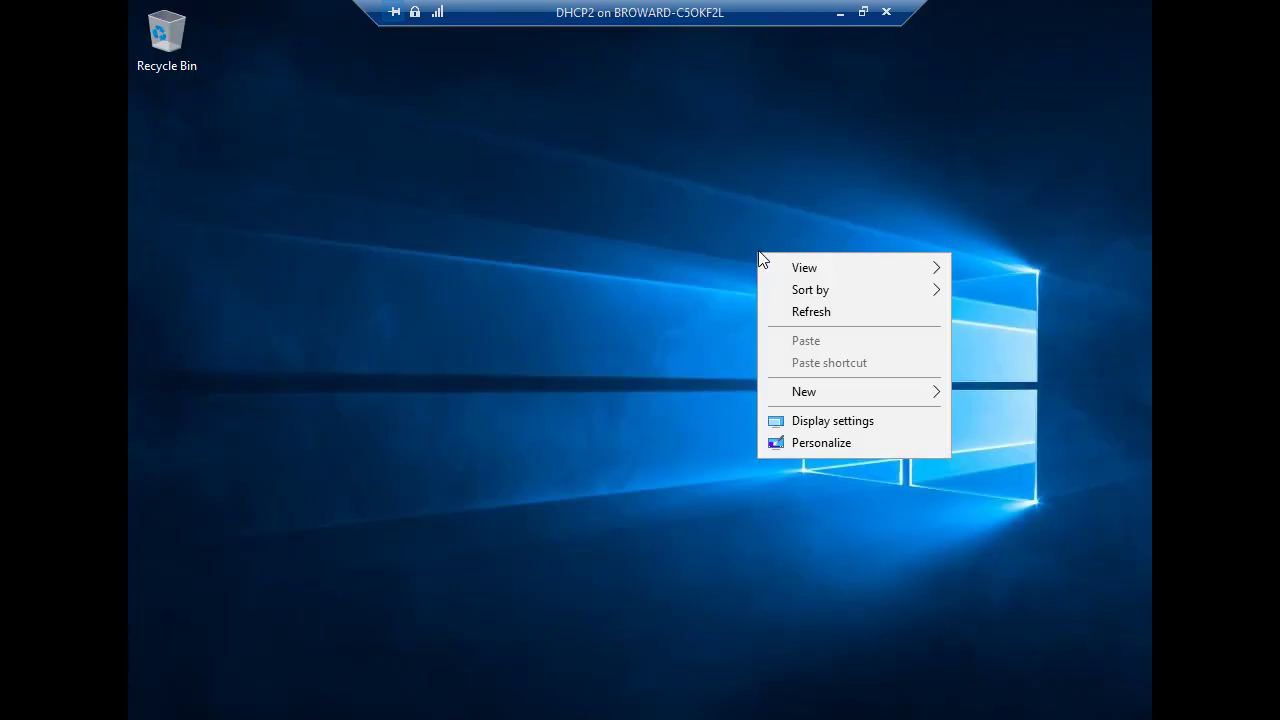
click(822, 422)
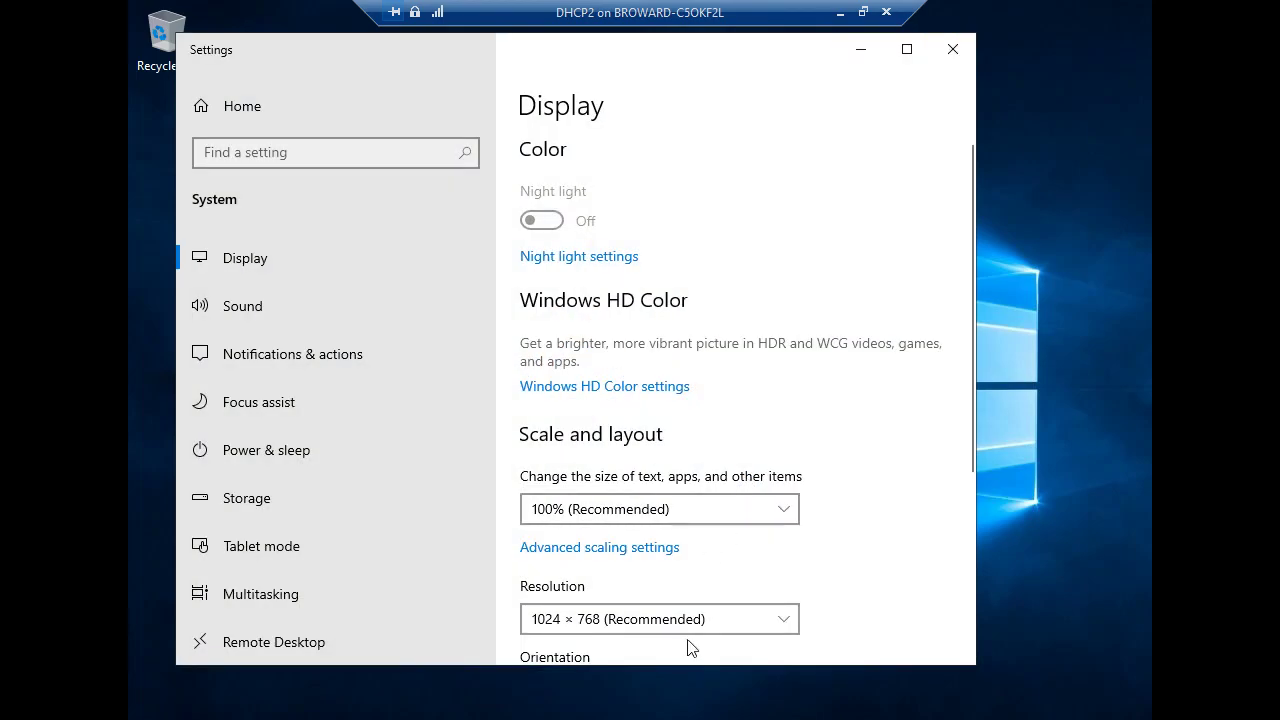
click(690, 637)
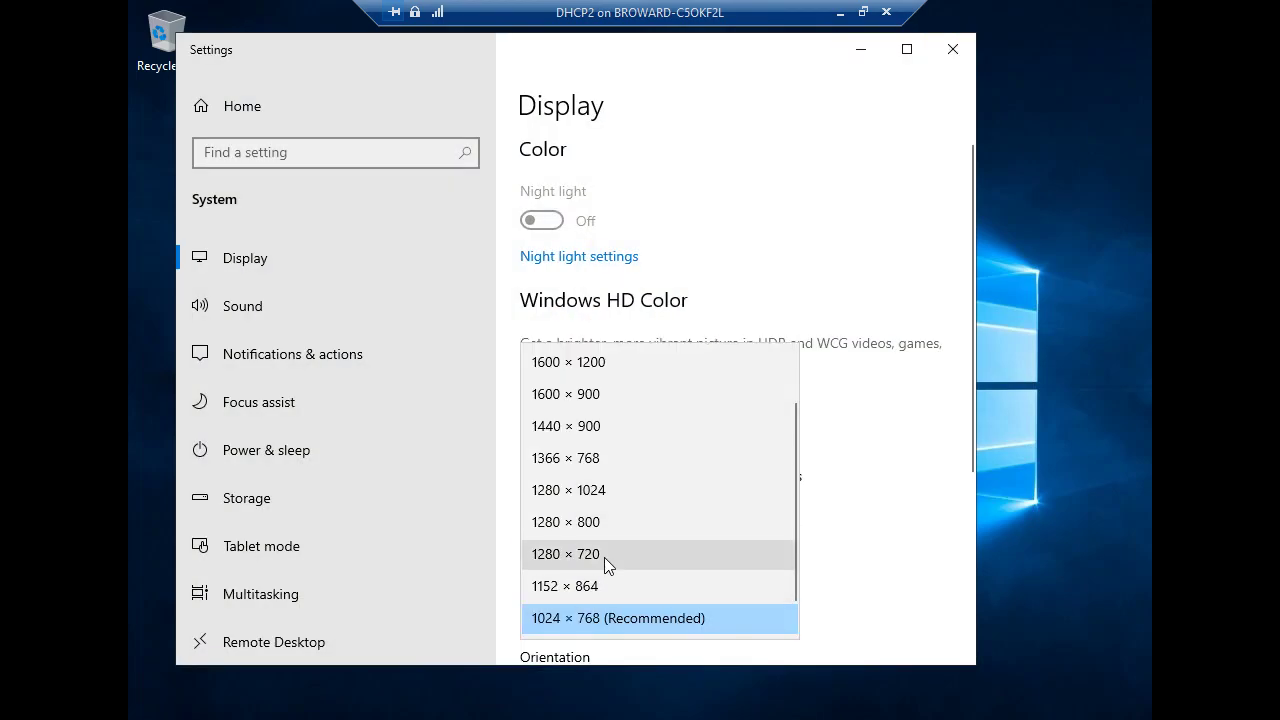
click(604, 557)
click(612, 388)
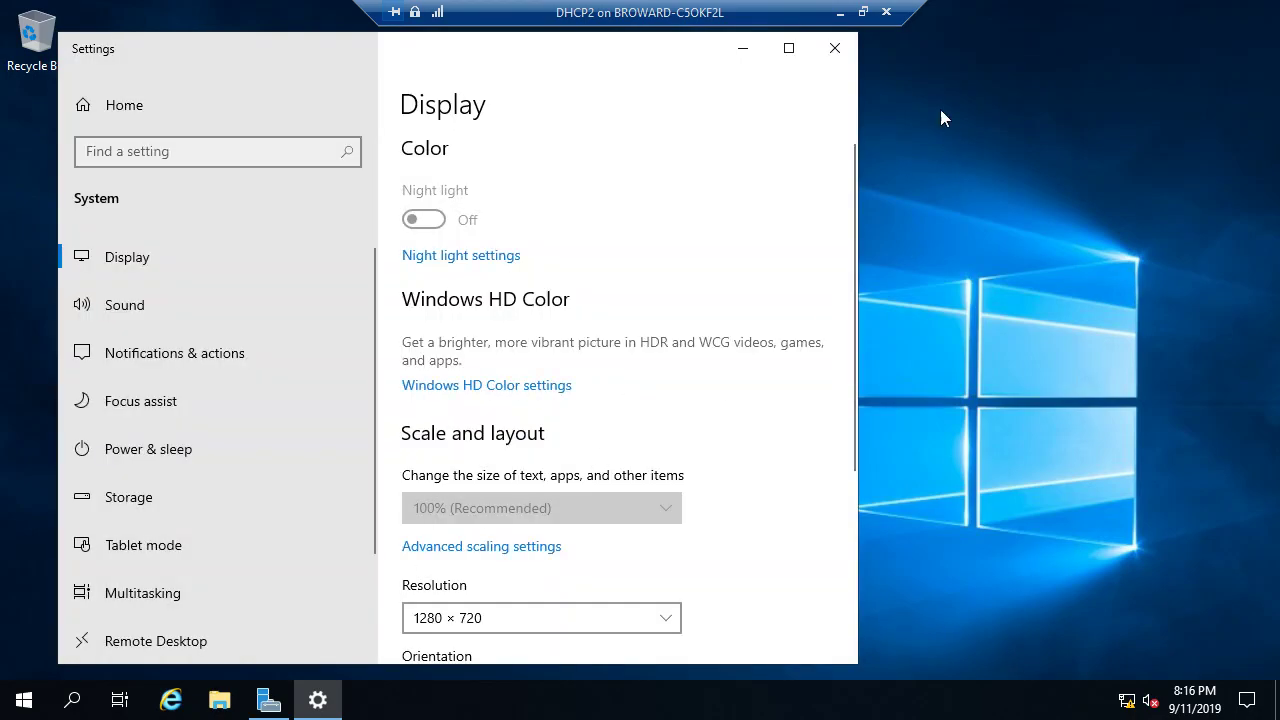
click(833, 55)
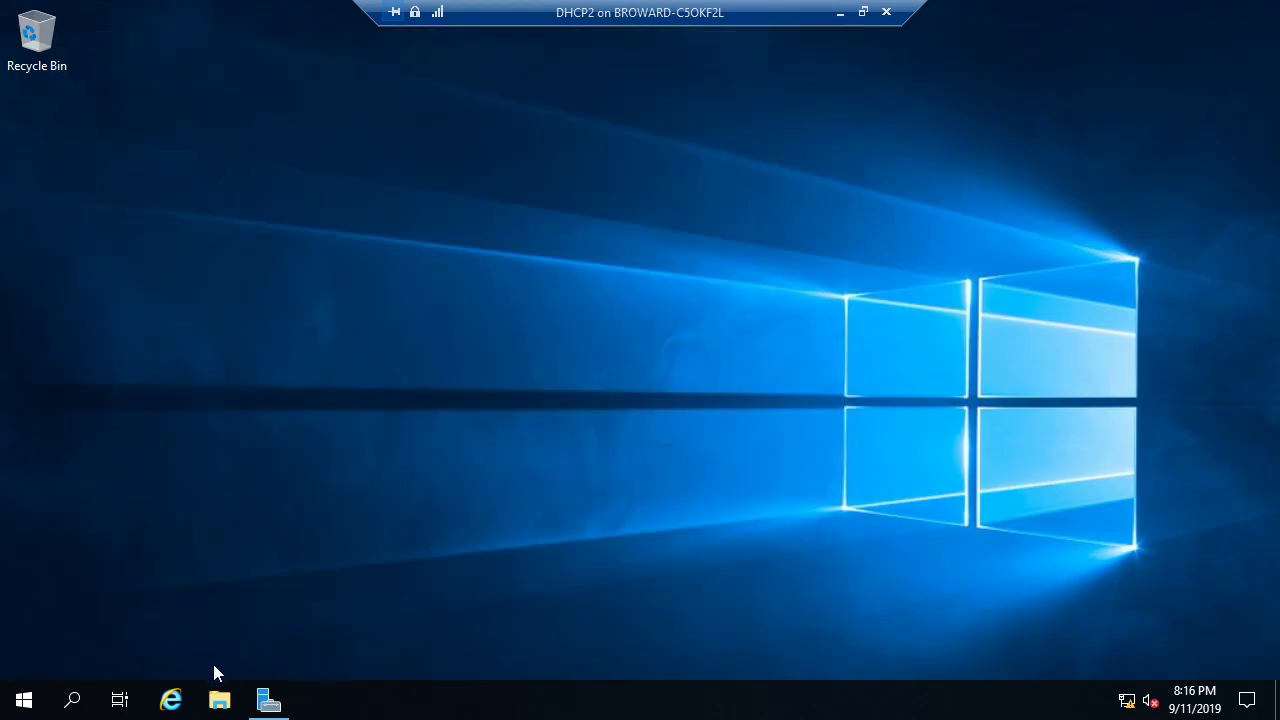
Step: Shut down the DHCP2 machine from the Win+X menu
right_click(24, 698)
mouse_move(113, 642)
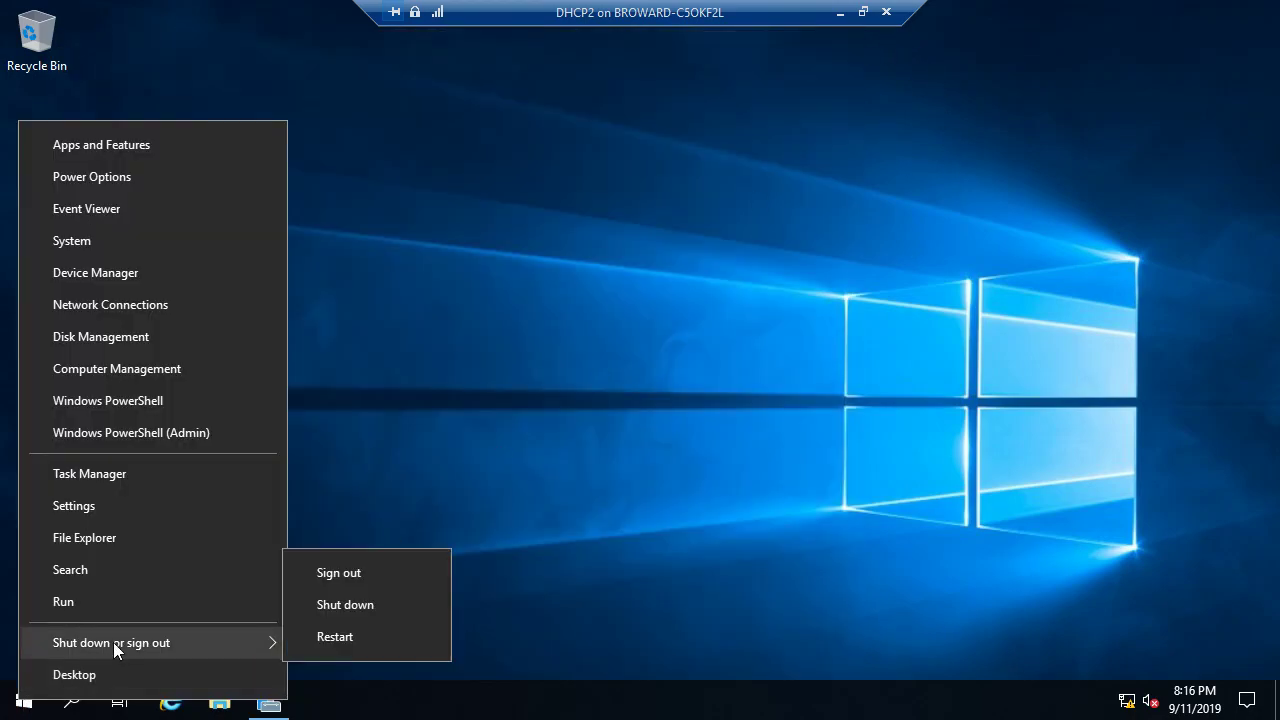
click(380, 605)
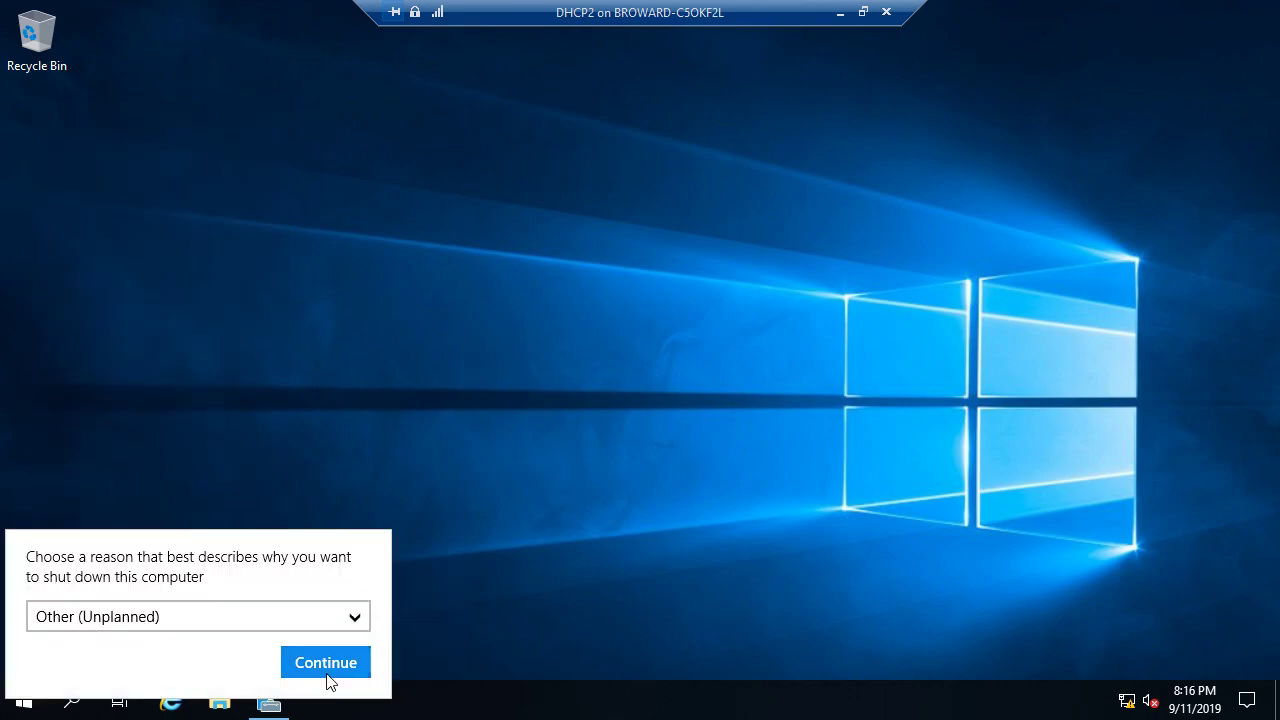
click(329, 672)
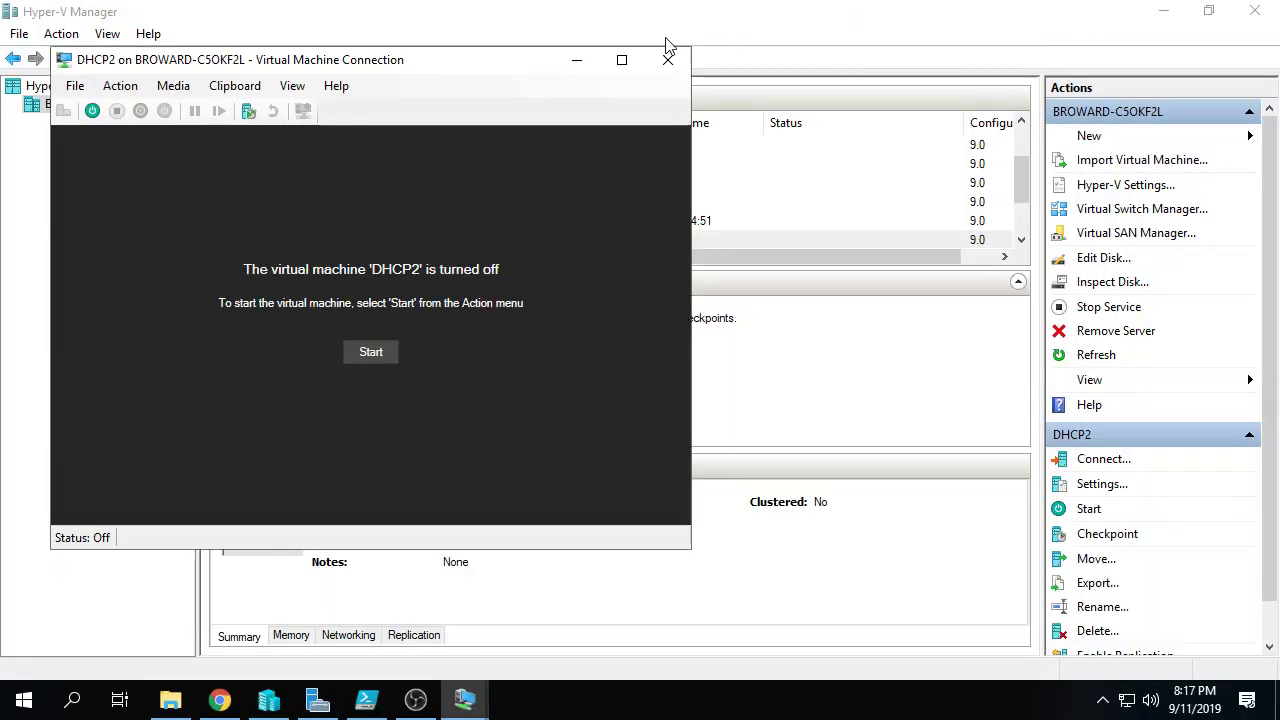
Step: Close the DHCP2 connection, then connect to DHCP1 full screen and sign in as administrator
click(668, 60)
right_click(319, 219)
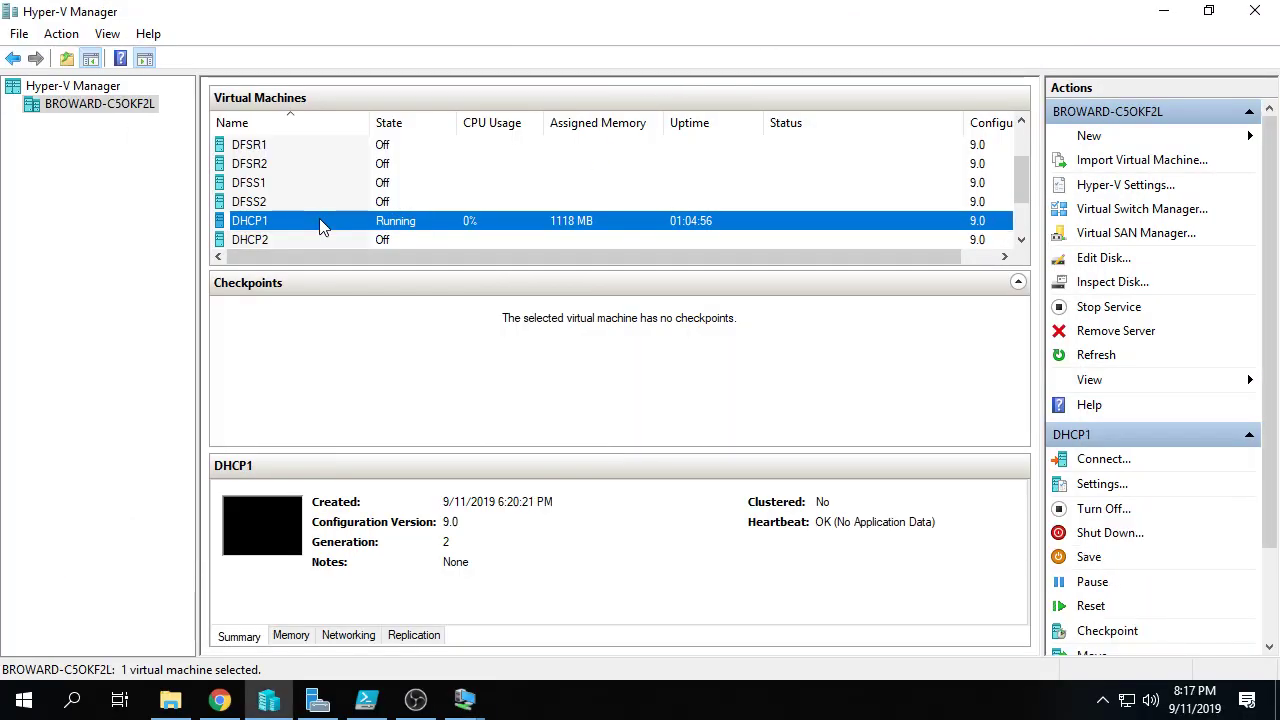
click(390, 232)
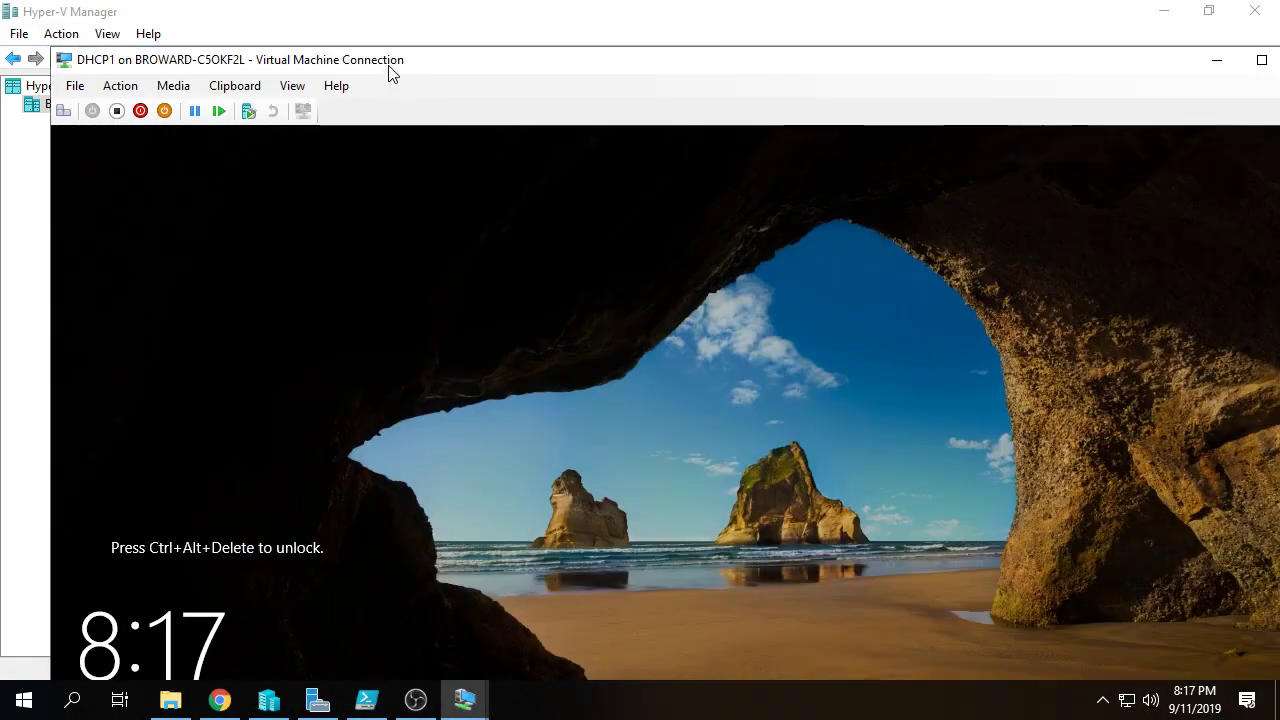
double_click(389, 60)
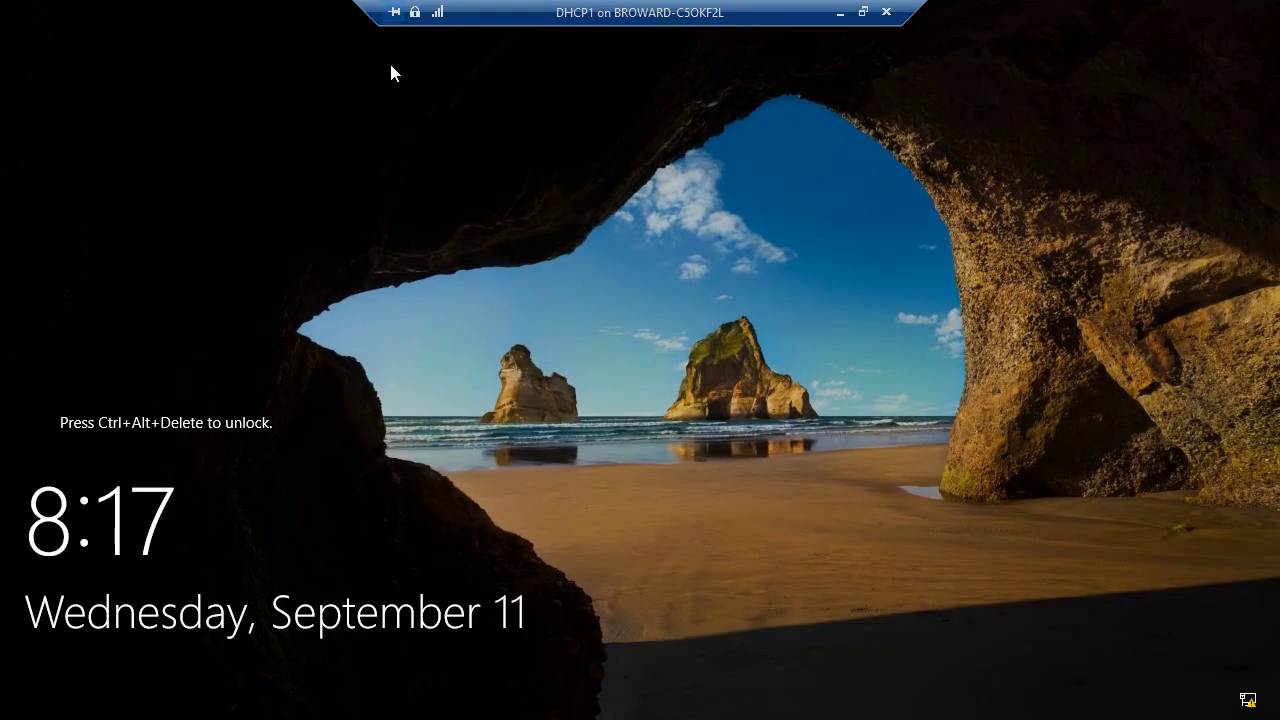
key(ctrl+alt+End)
text(Pa$$w0rd)
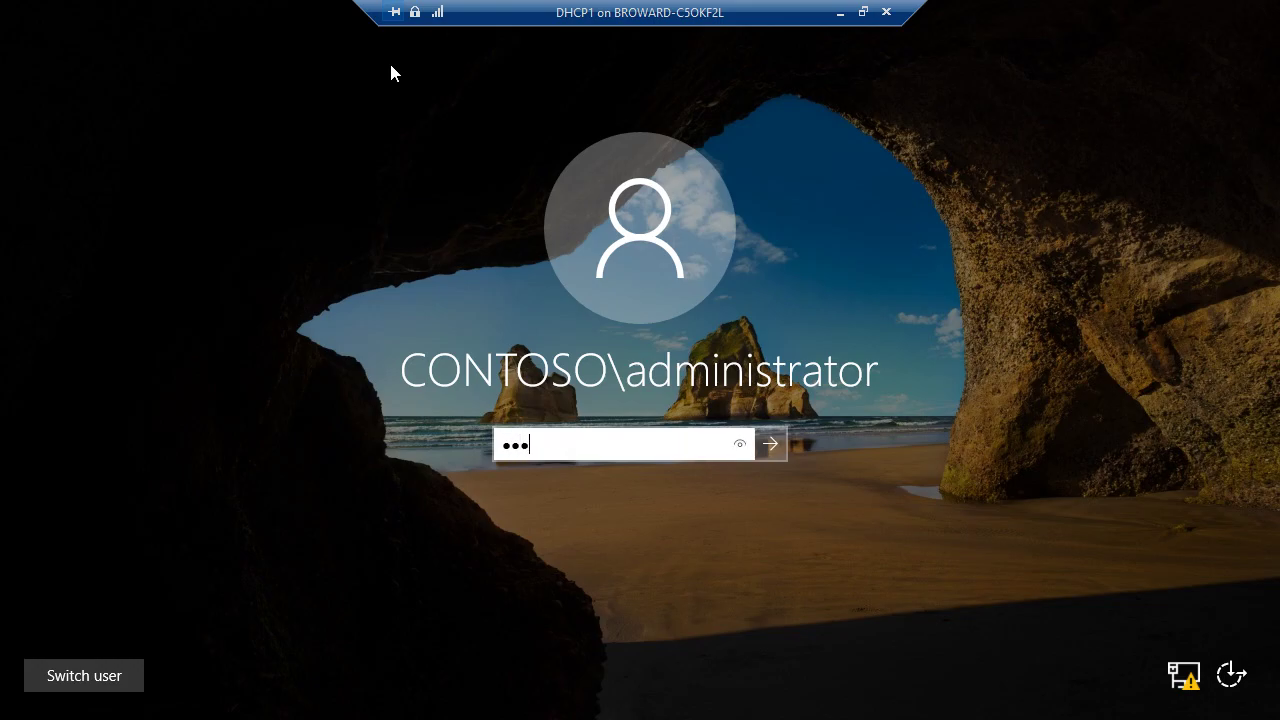
key(Return)
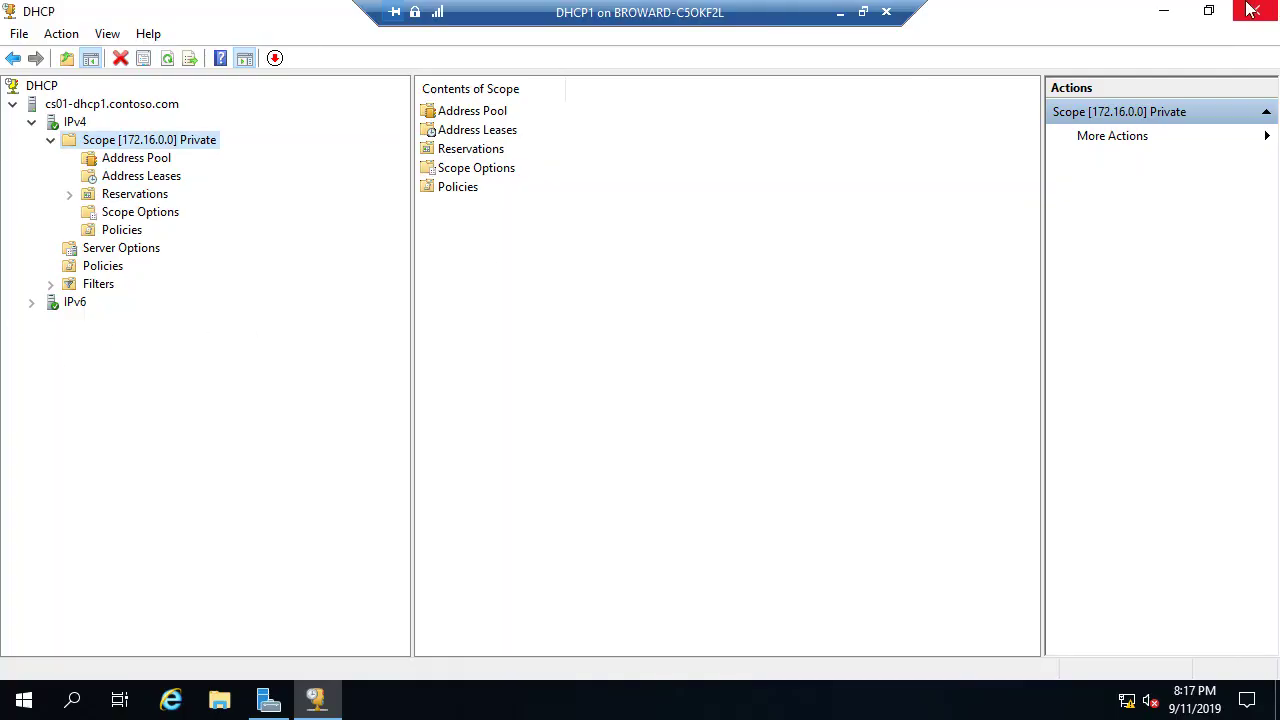
Step: Close the DHCP console, shut down DHCP1, and close its connection window
click(1254, 11)
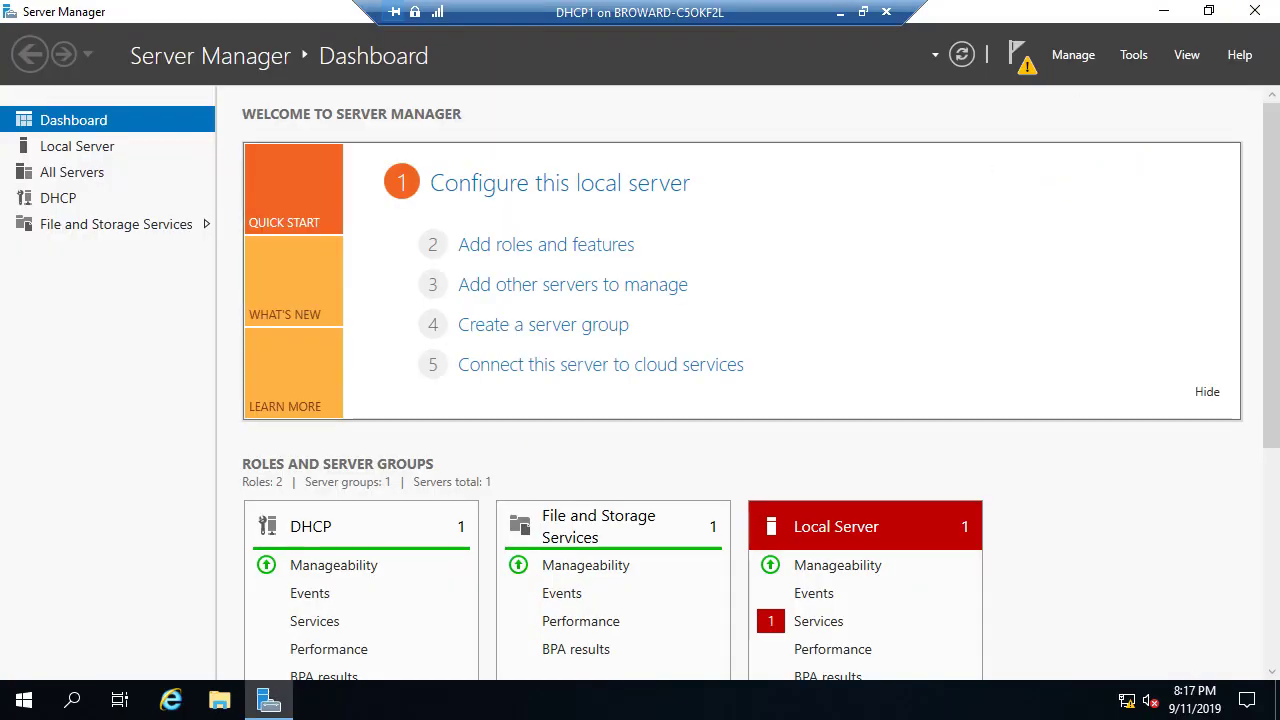
right_click(24, 700)
mouse_move(79, 651)
click(316, 624)
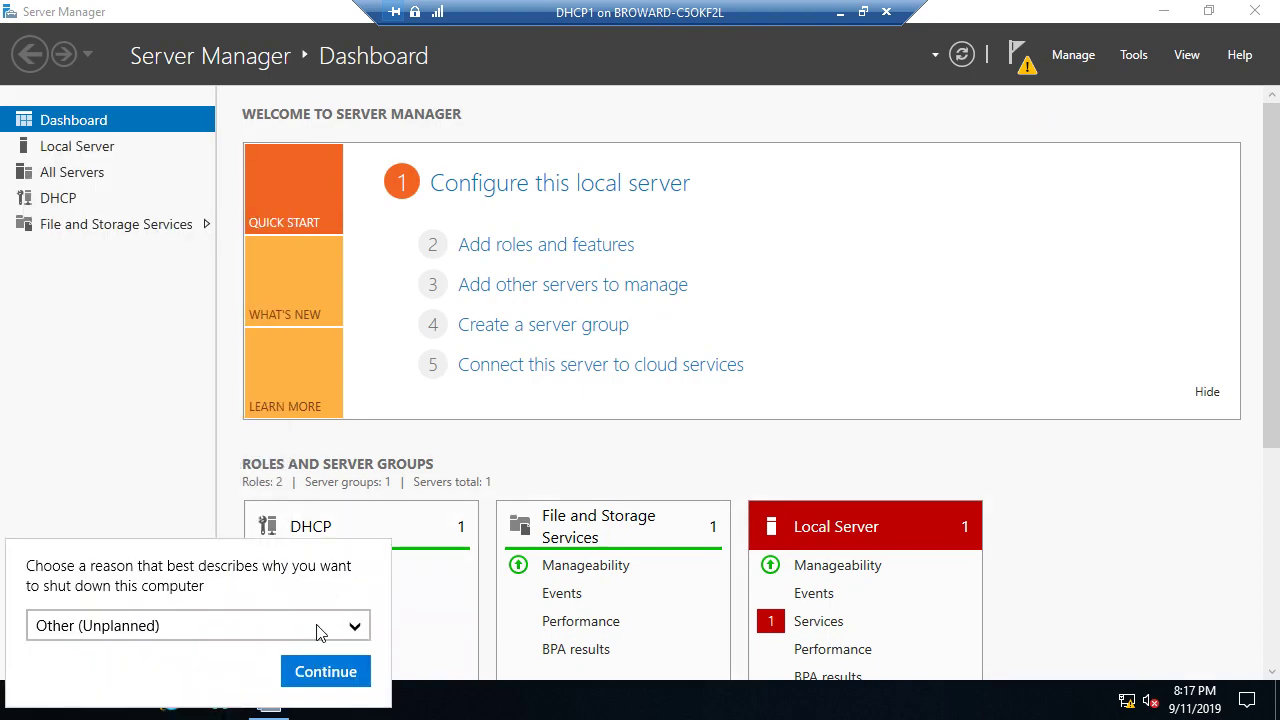
click(350, 676)
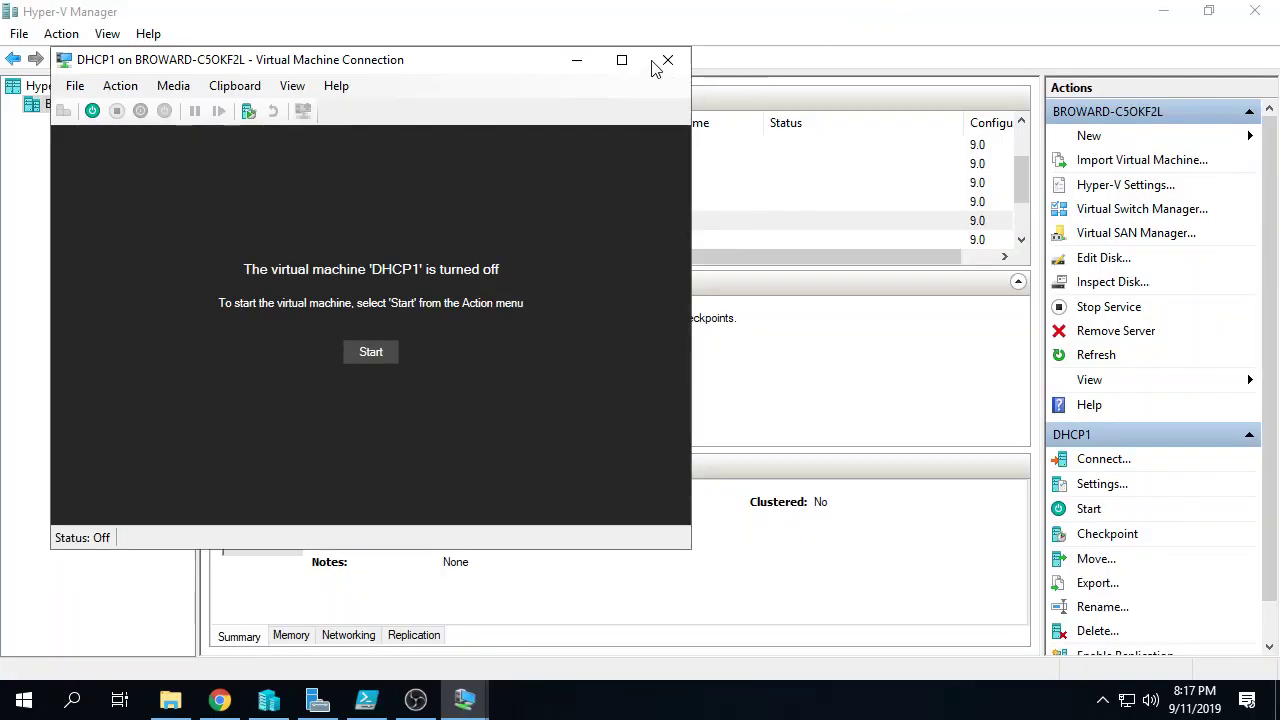
click(654, 62)
Step: Connect to DC2 full screen and sign in as administrator
scroll(337, 199, up, 1)
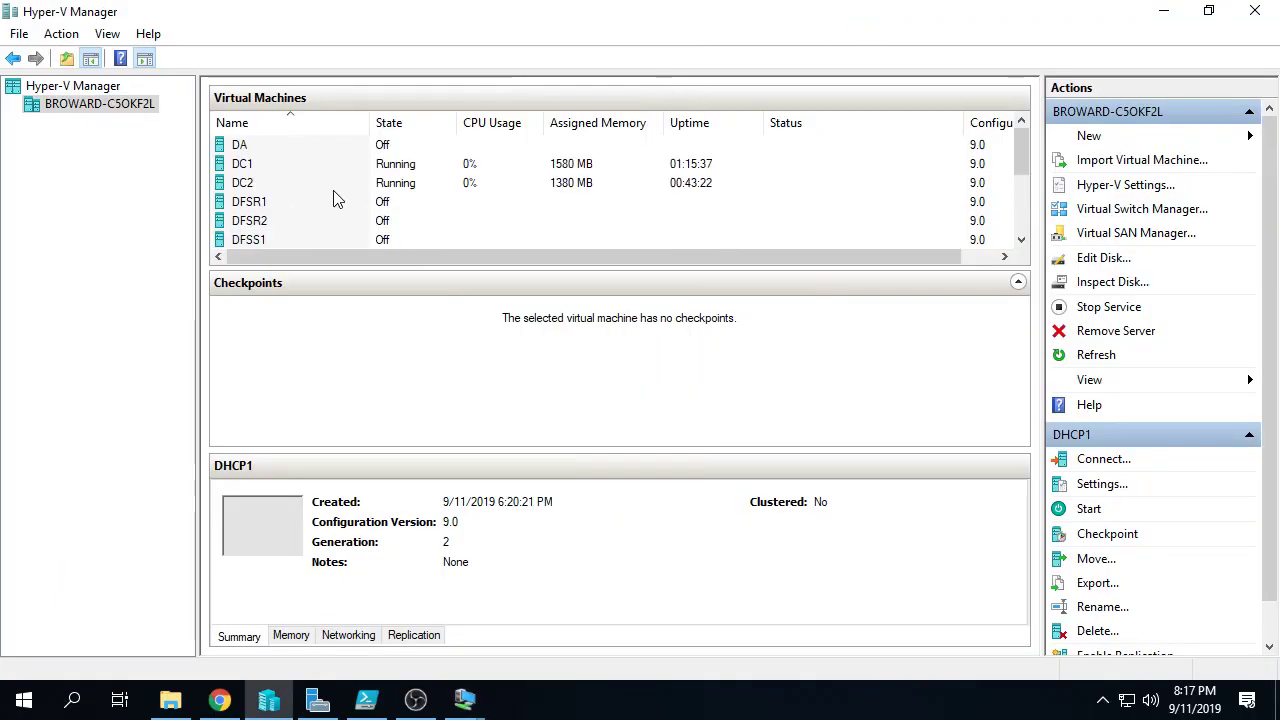
click(326, 186)
right_click(328, 187)
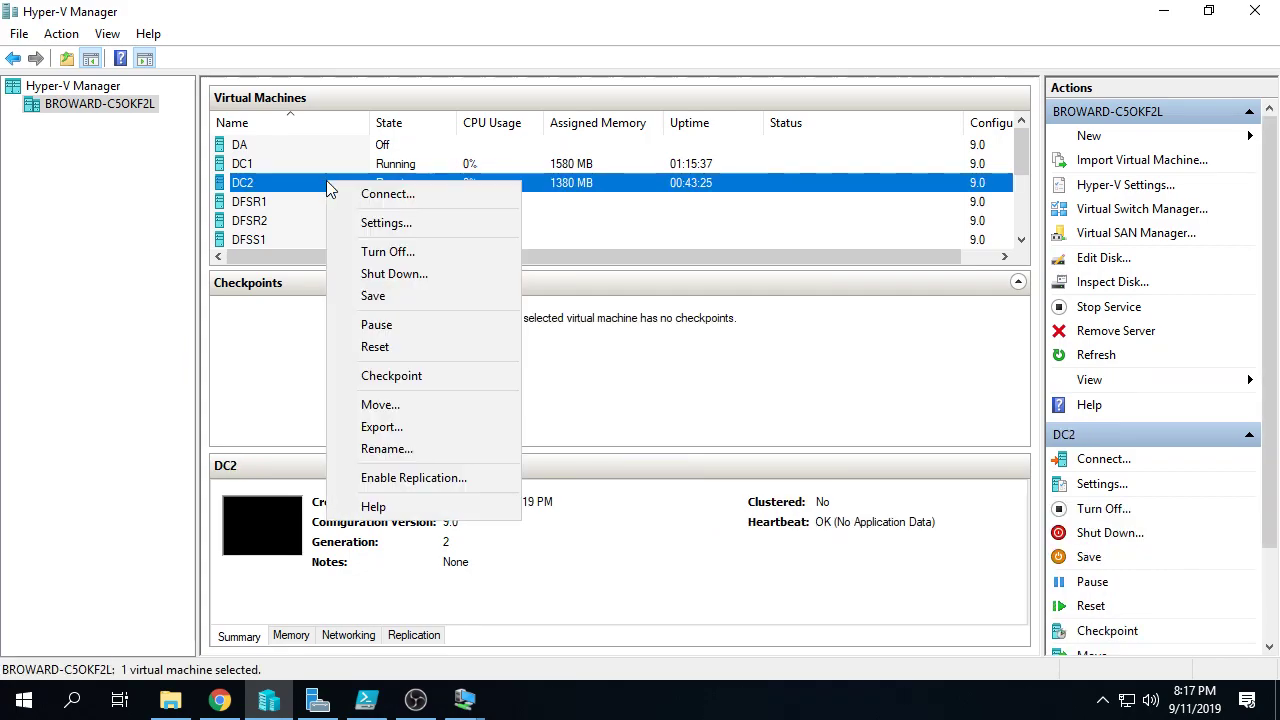
click(395, 194)
double_click(385, 46)
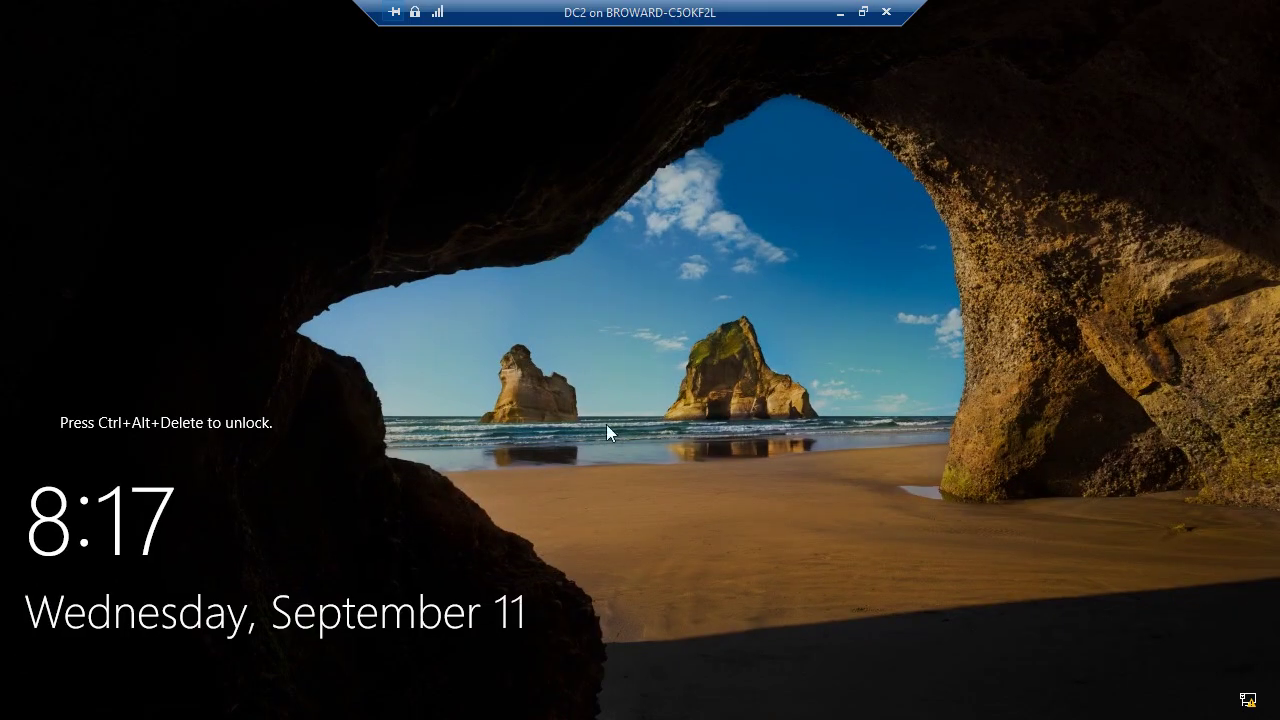
key(ctrl+alt+End)
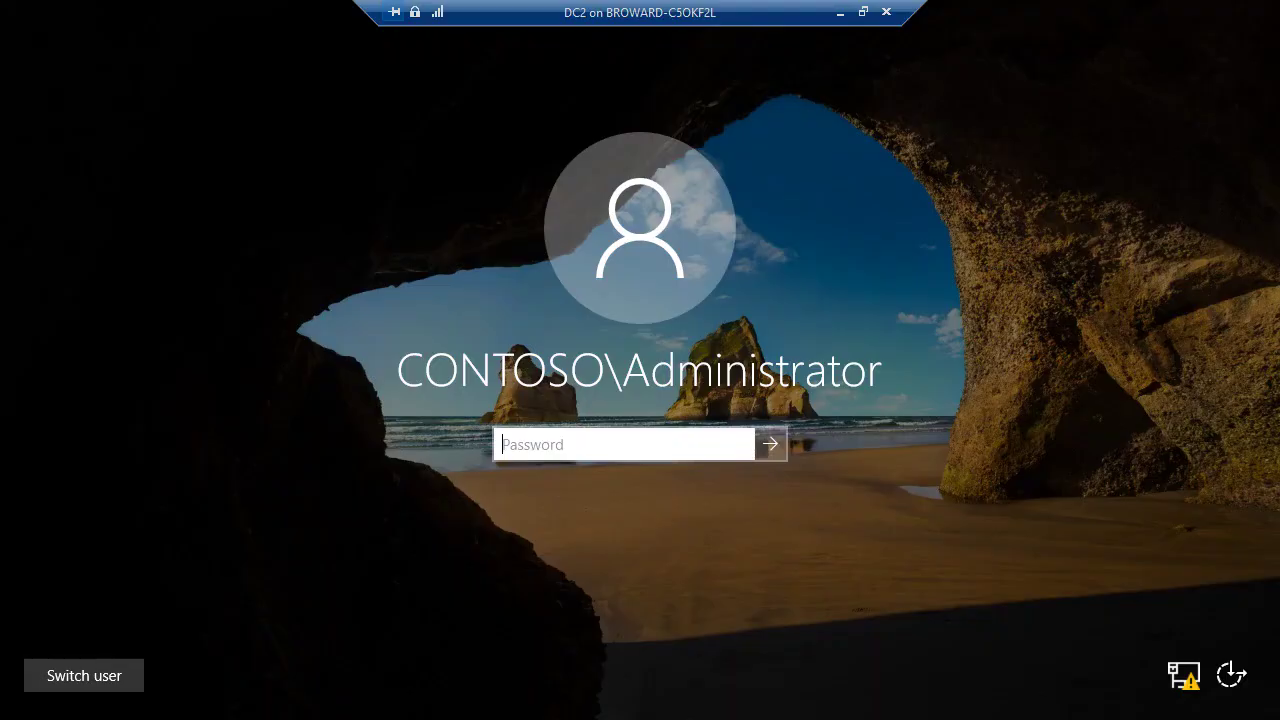
text(Pa$$w0r)
text(d)
key(Return)
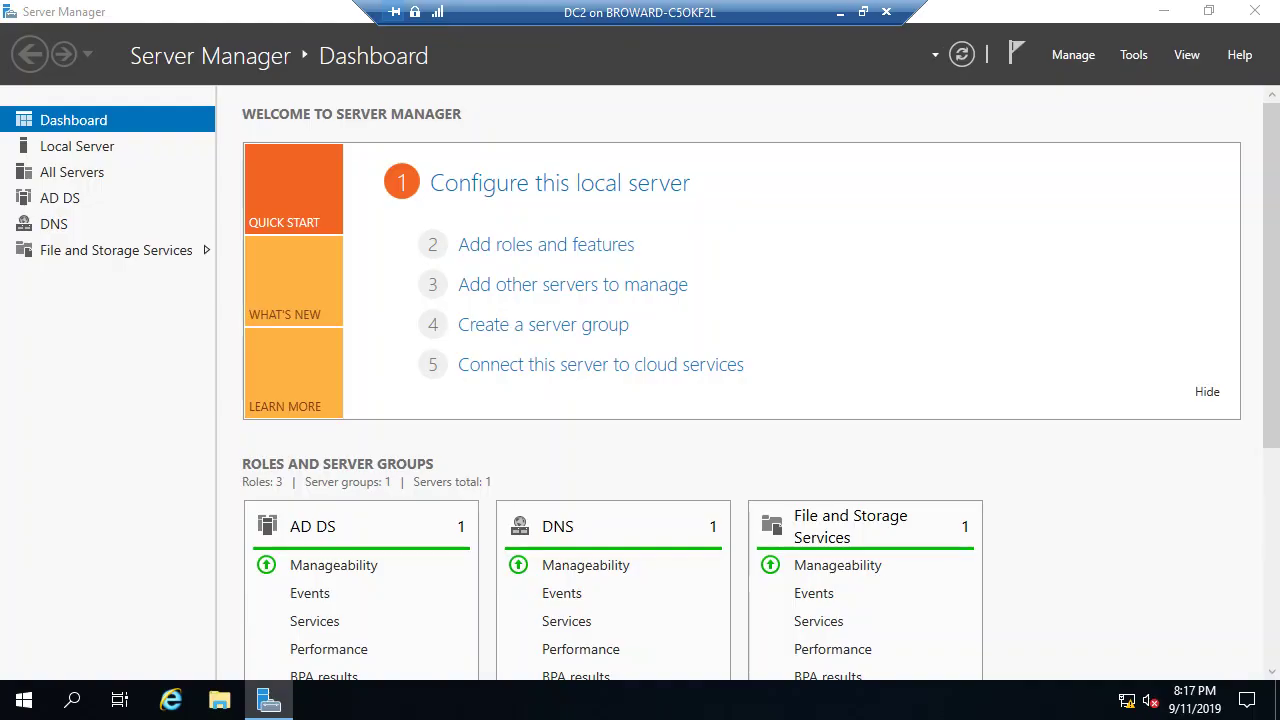
Step: Restart DC2 from the Win+X menu and minimize its session
click(1203, 393)
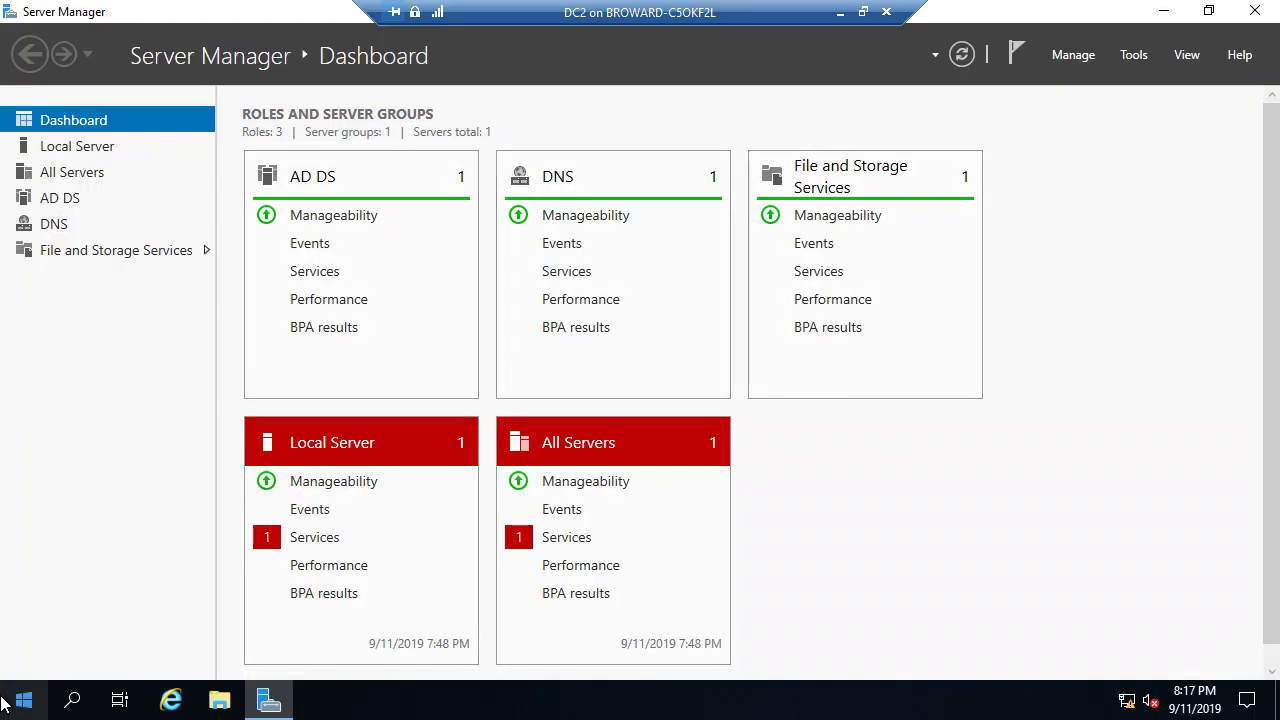
right_click(24, 702)
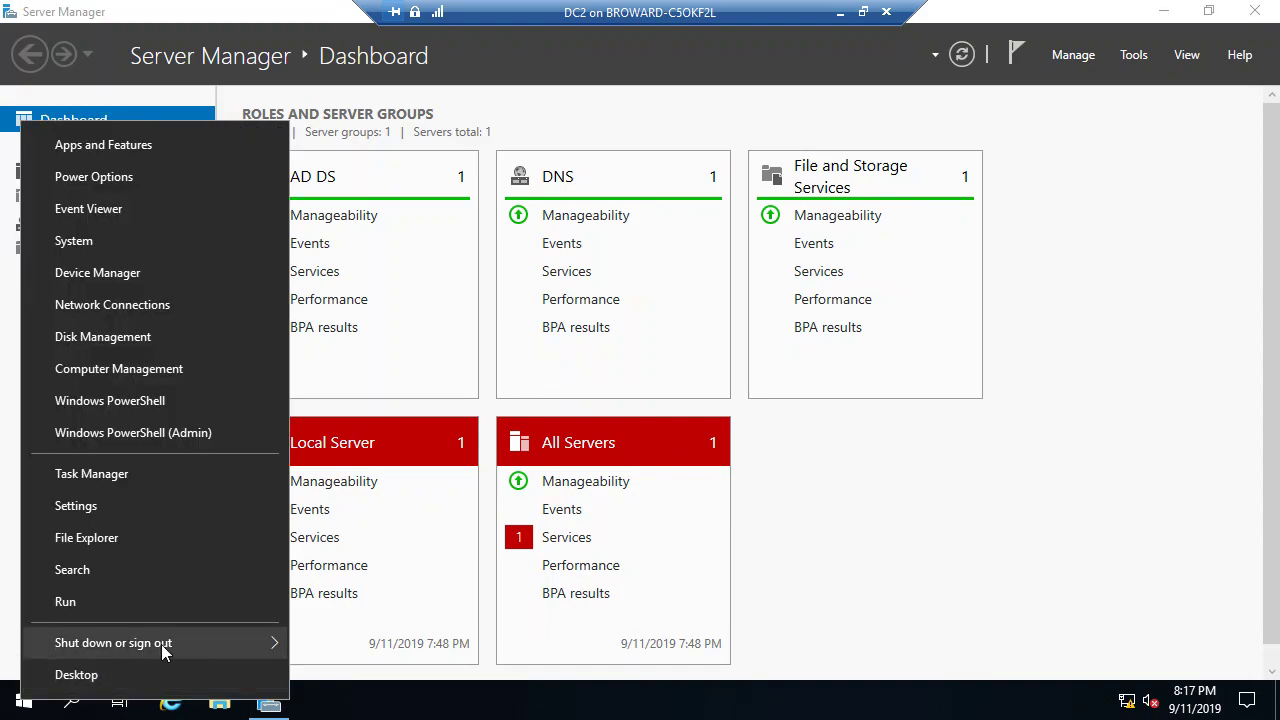
mouse_move(161, 644)
click(337, 637)
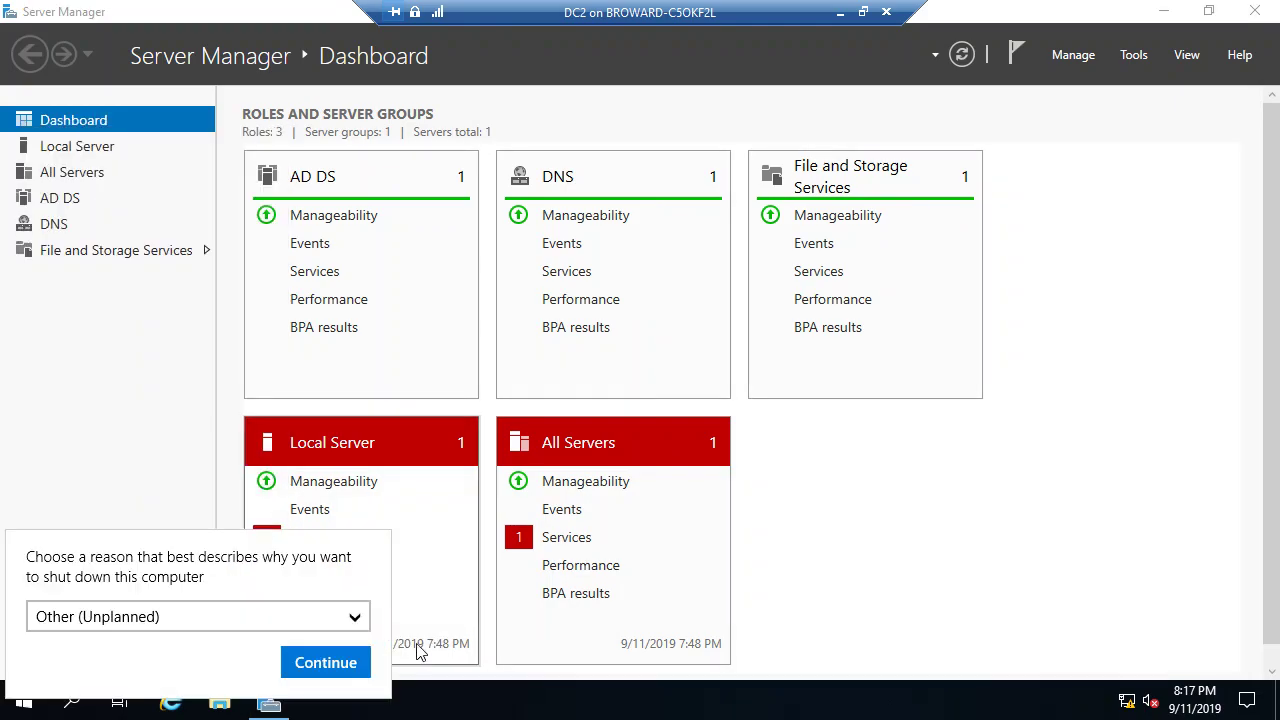
click(343, 665)
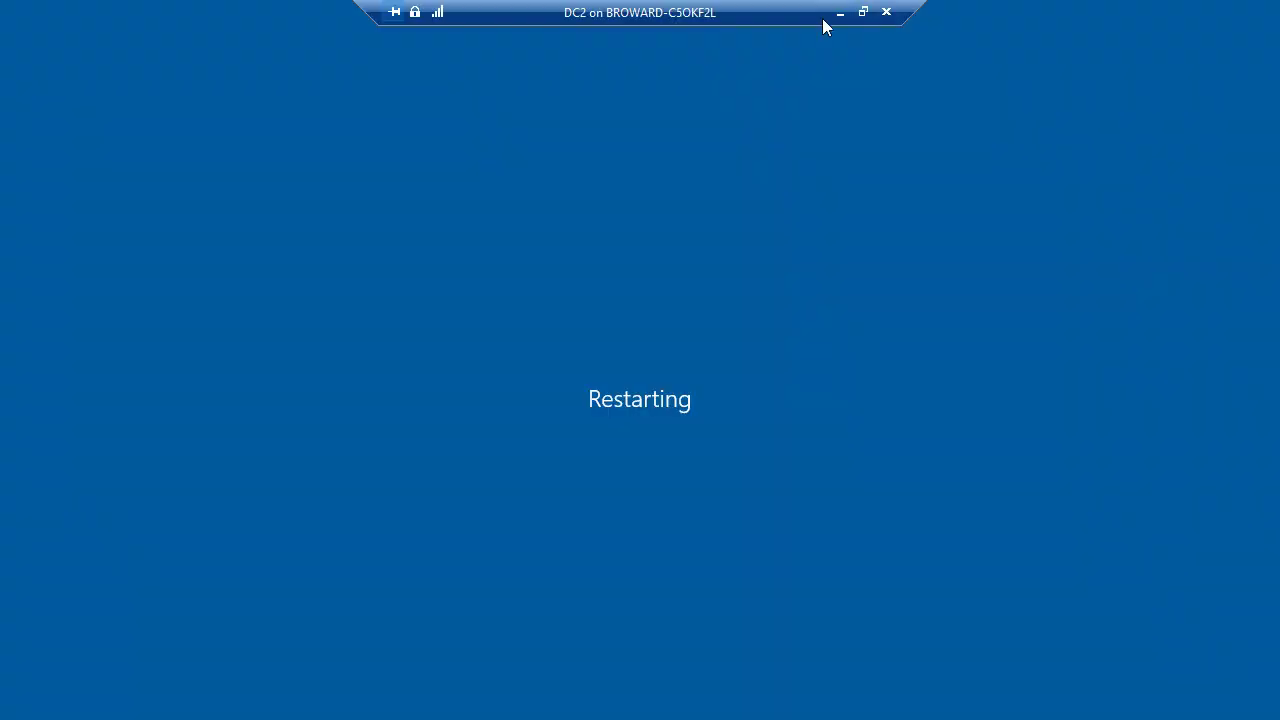
click(840, 12)
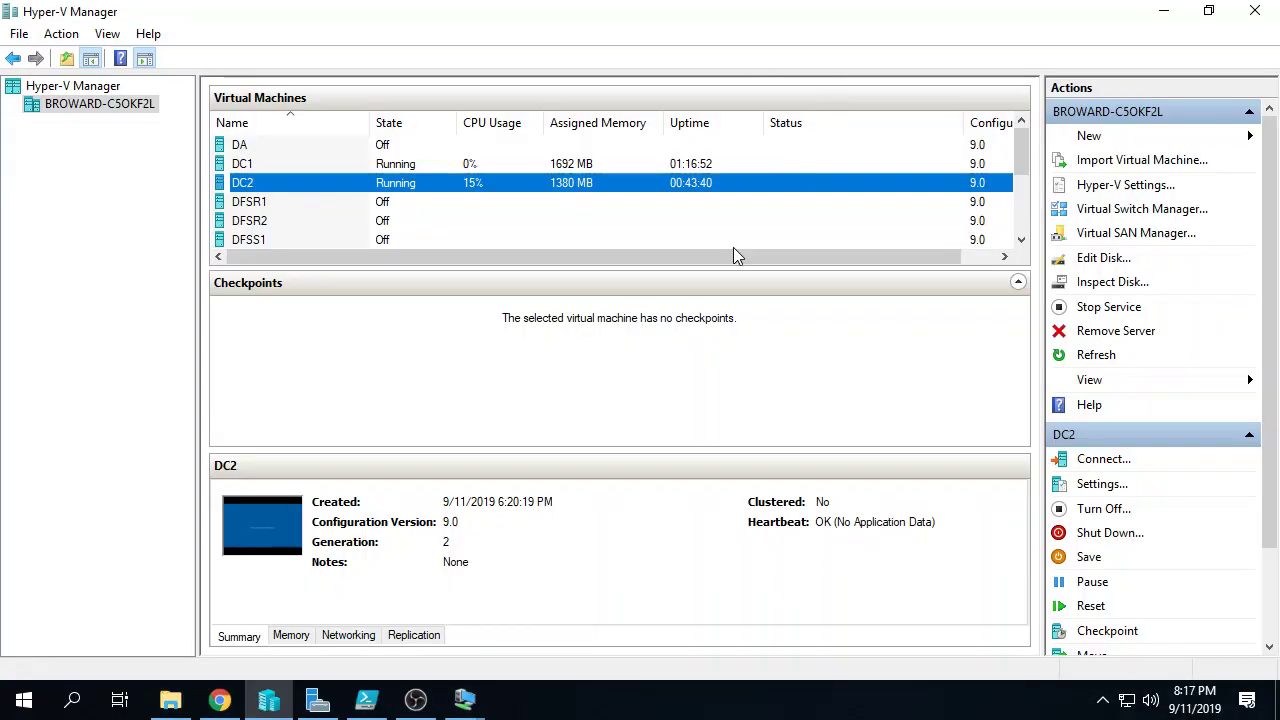
Step: Connect to DC1 full screen and sign in as the domain administrator
click(365, 164)
right_click(372, 168)
click(449, 178)
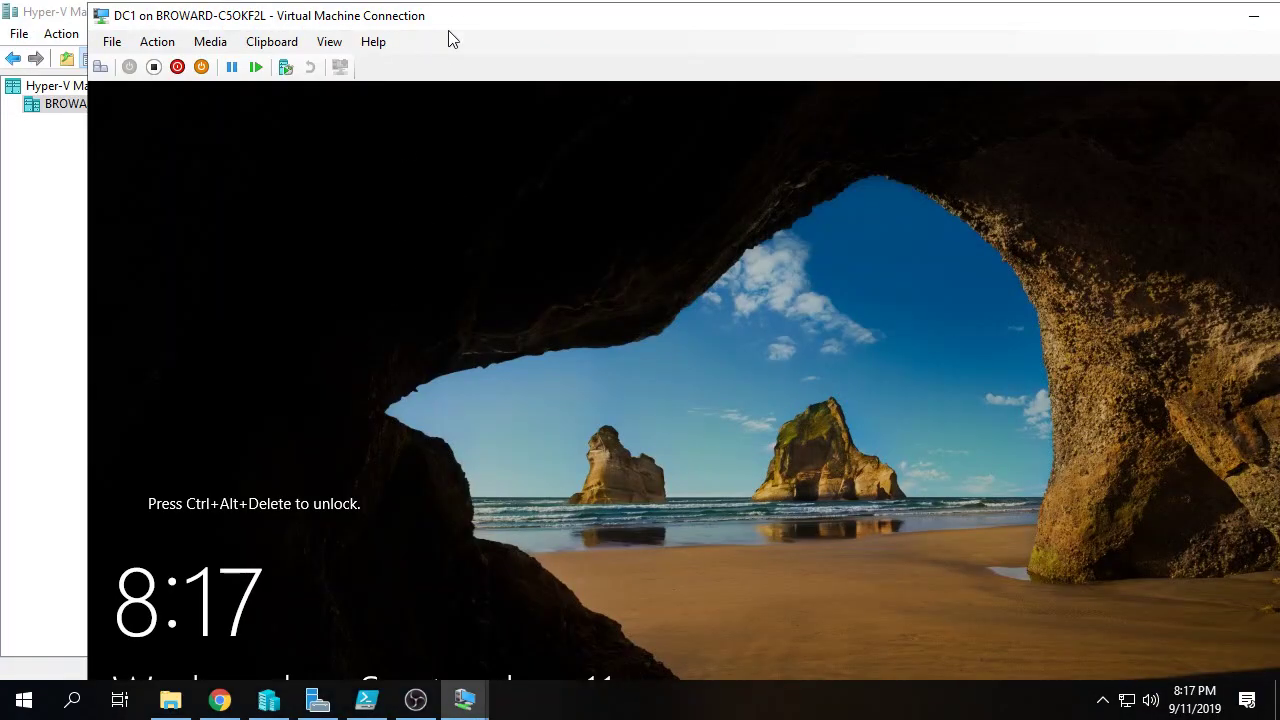
double_click(451, 16)
key(ctrl+alt+End)
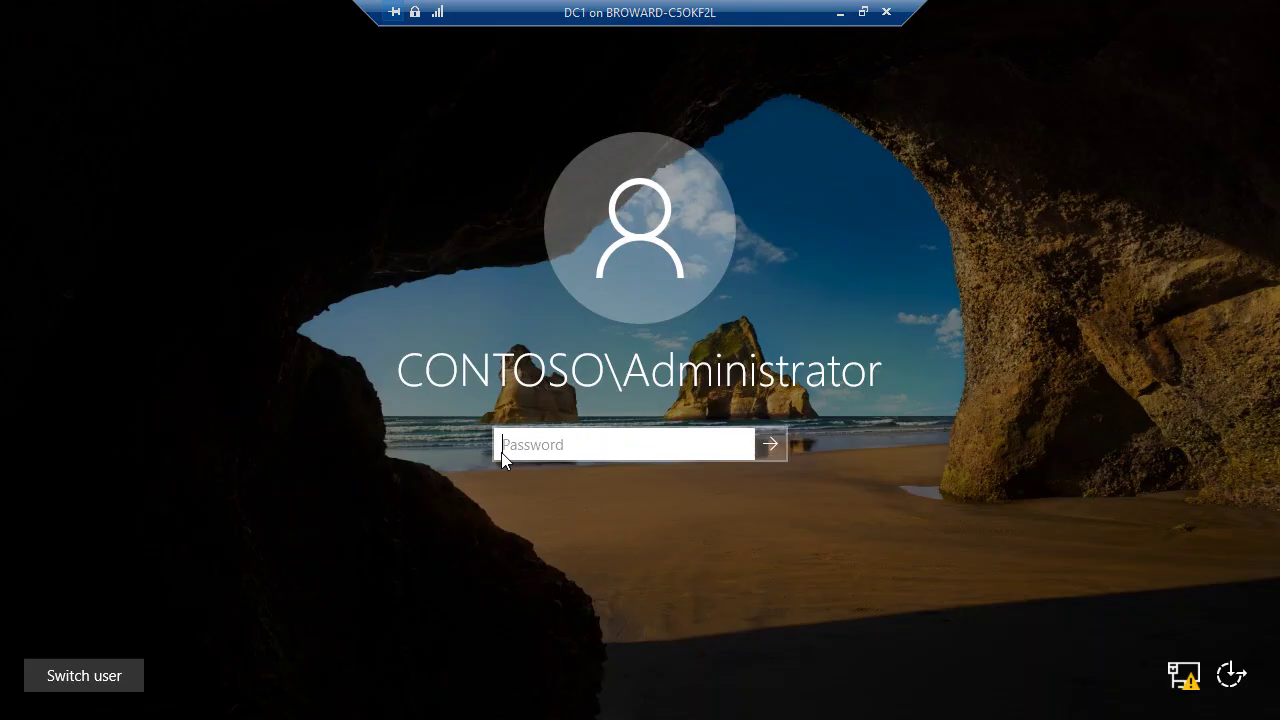
text(Pa$$w0rd)
key(Return)
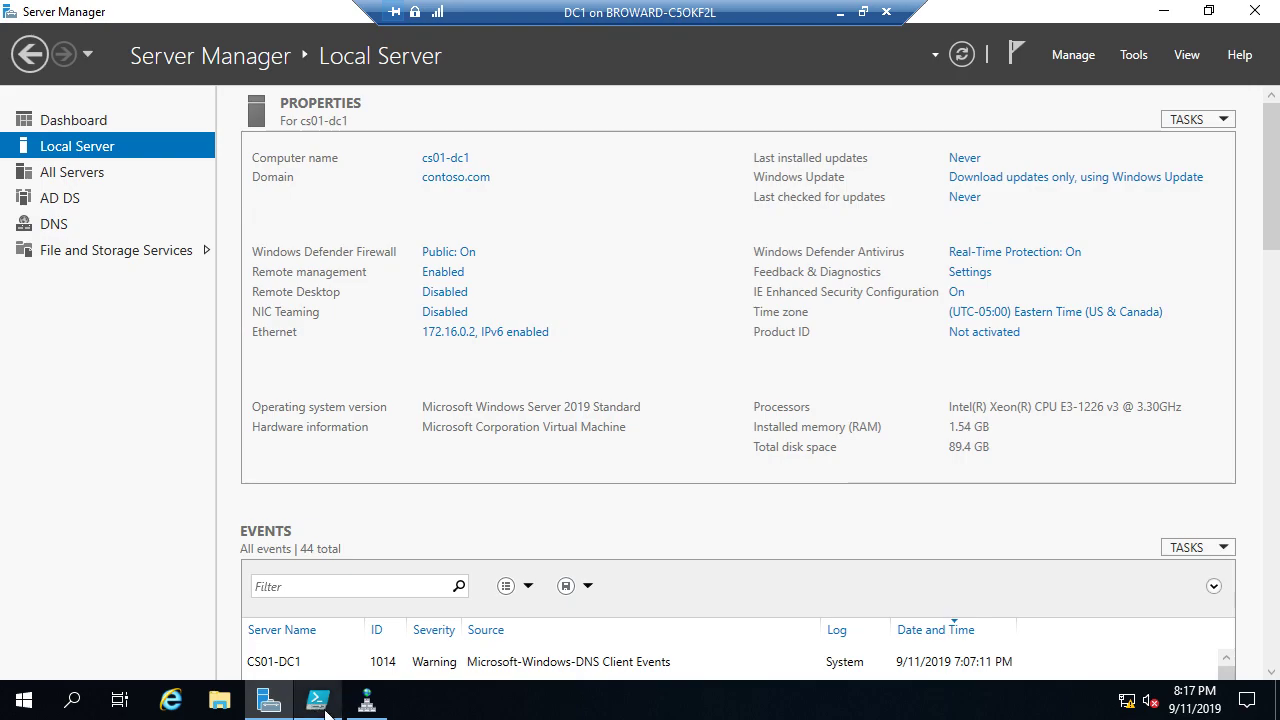
Step: Restart DC1 from the Win+X menu, accepting the shutdown reason
right_click(27, 705)
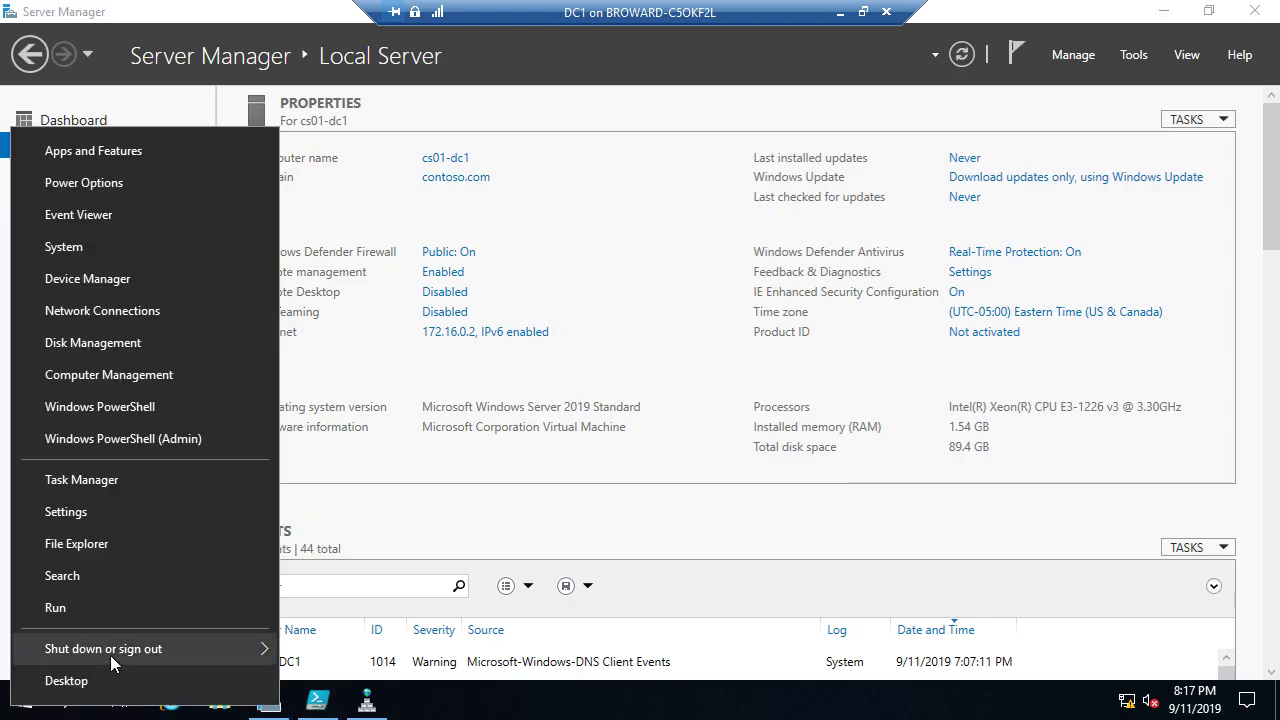
mouse_move(110, 655)
click(361, 648)
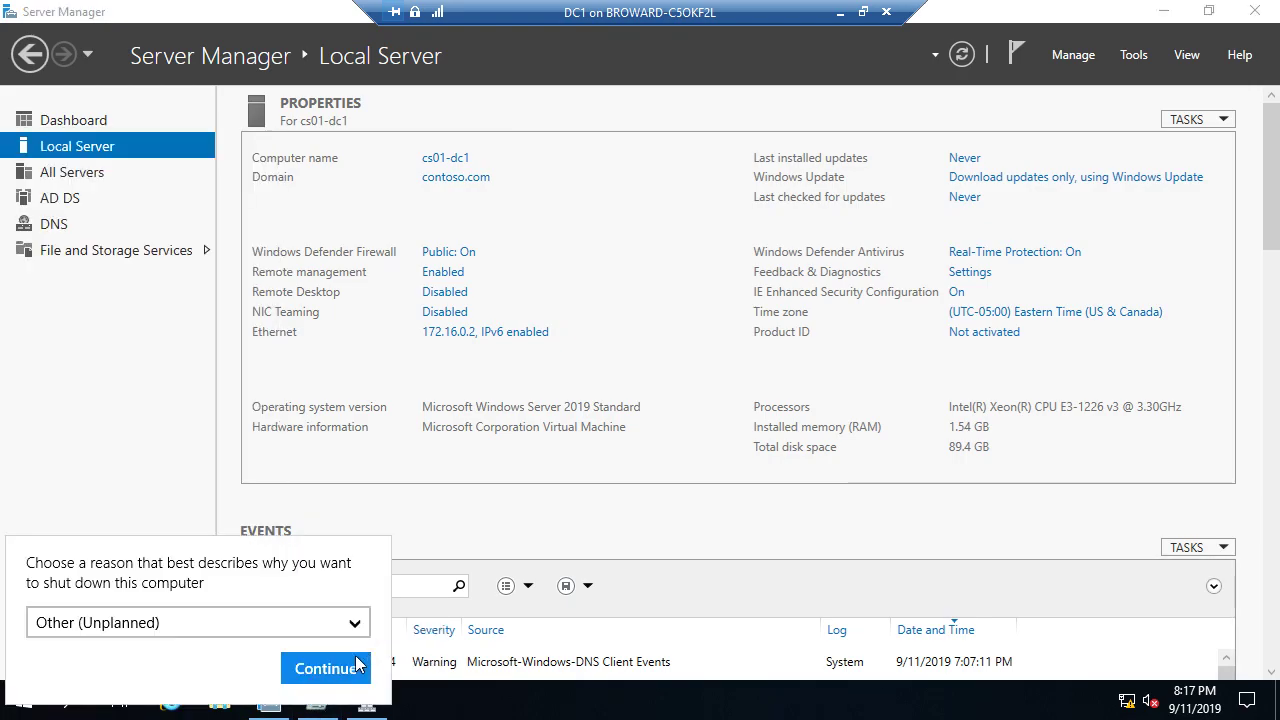
click(364, 664)
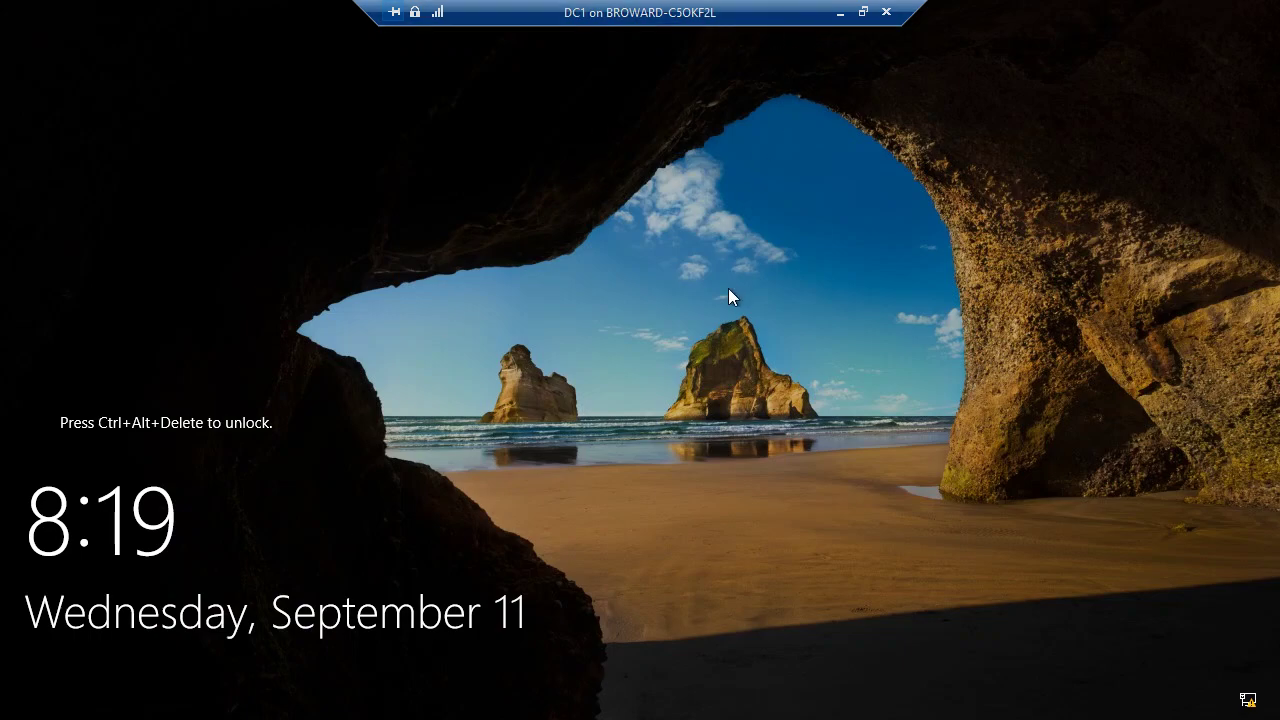
Step: Minimize the DC1 console, select DHCP1 in the VM list, and start it
click(838, 12)
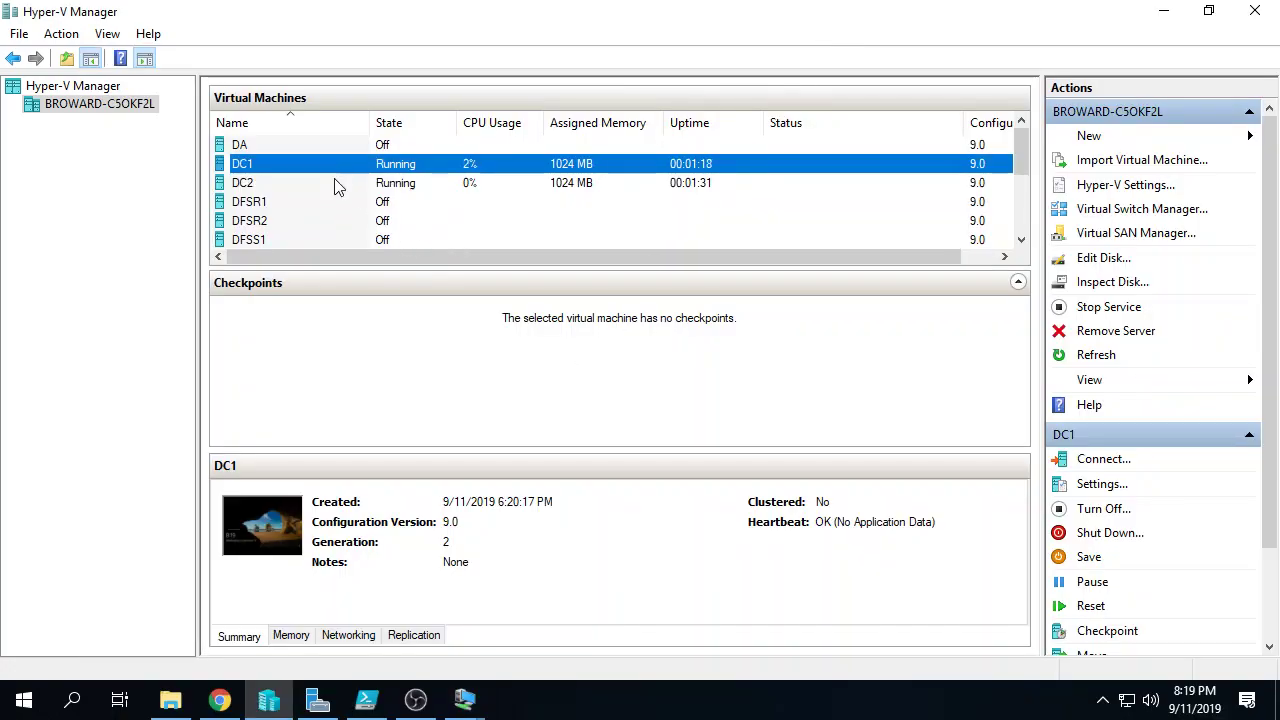
click(342, 204)
scroll(343, 210, down, 1)
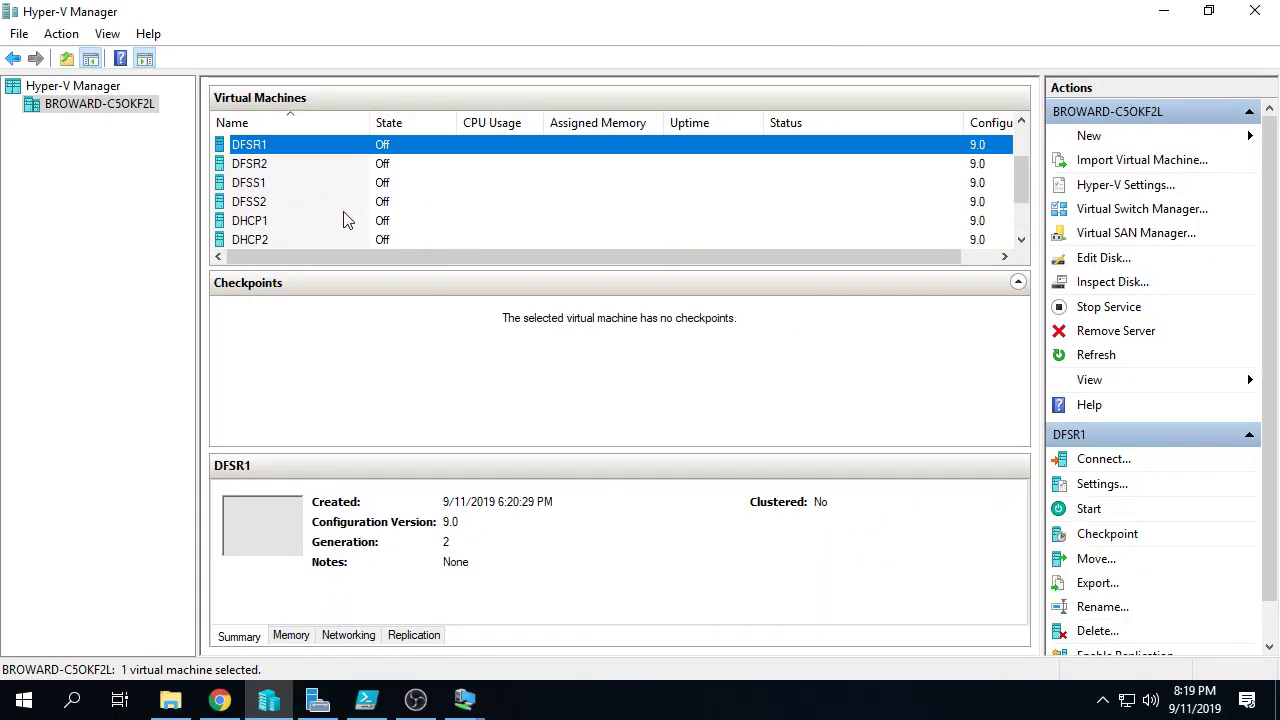
click(284, 222)
click(1070, 509)
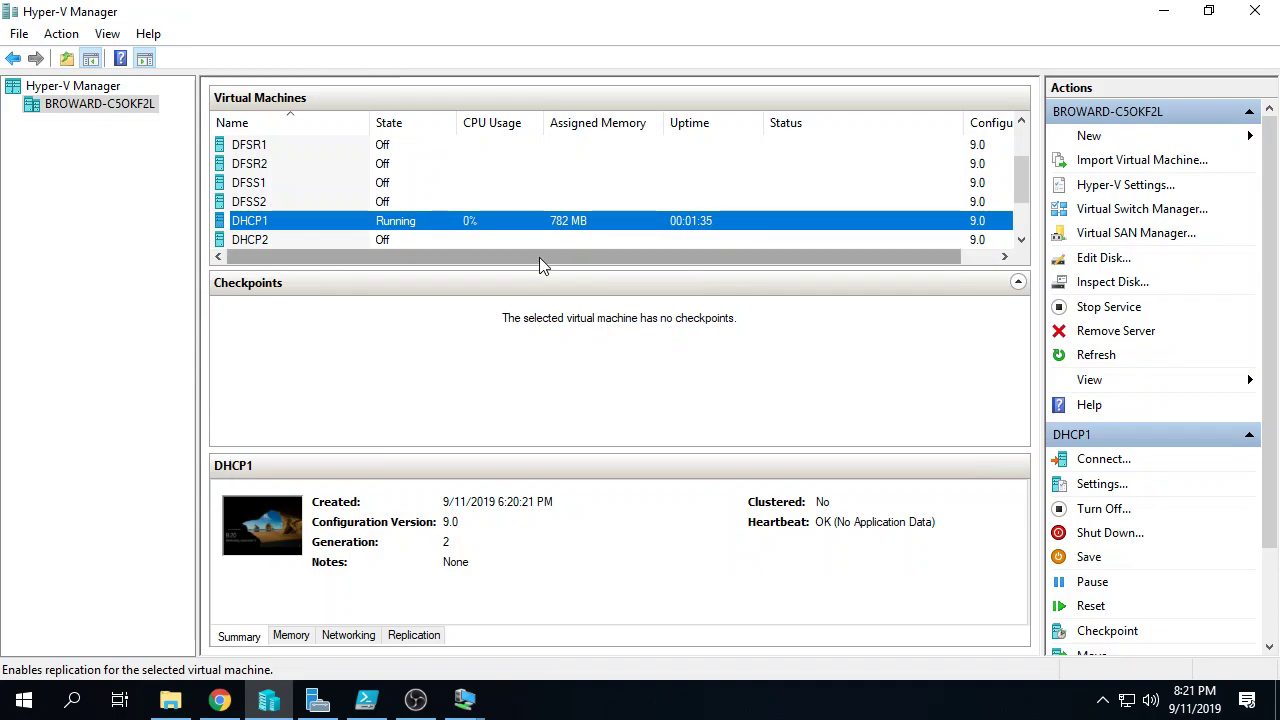
Step: Start the DHCP2 virtual machine in Hyper-V Manager
click(486, 240)
click(486, 240)
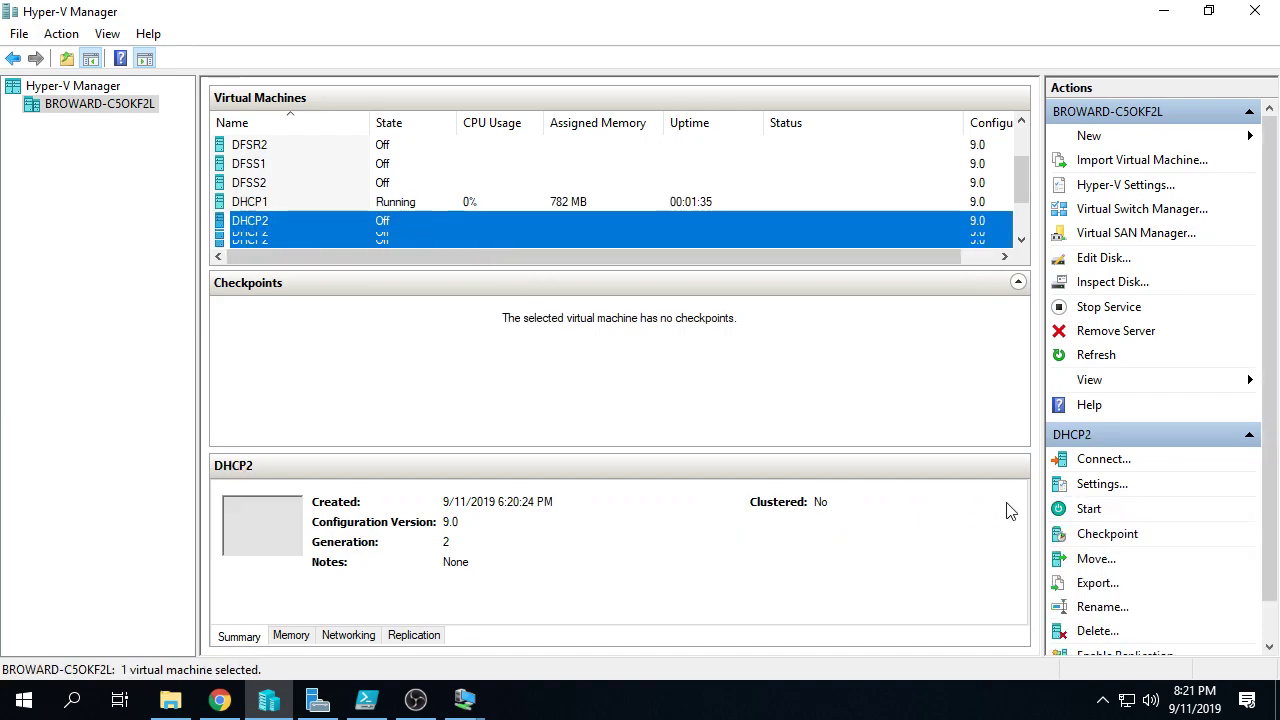
click(1092, 508)
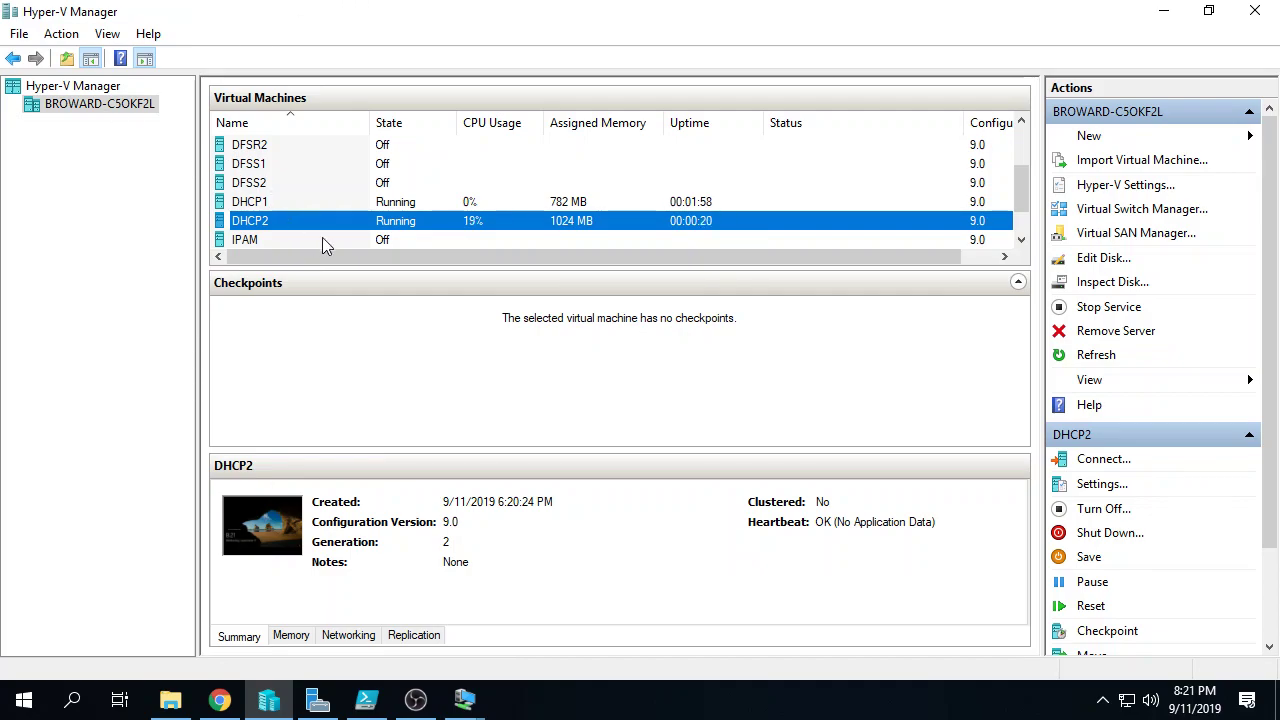
Step: Start the IPAM virtual machine so it is also running
click(368, 240)
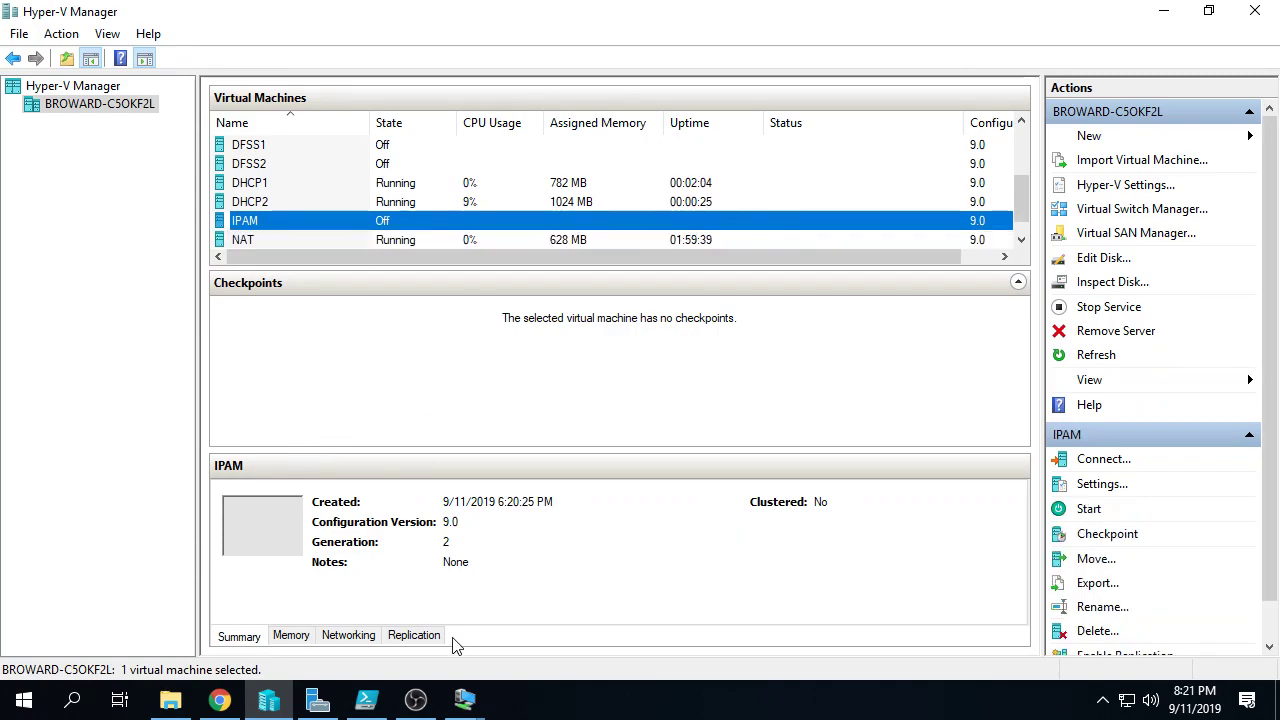
click(455, 203)
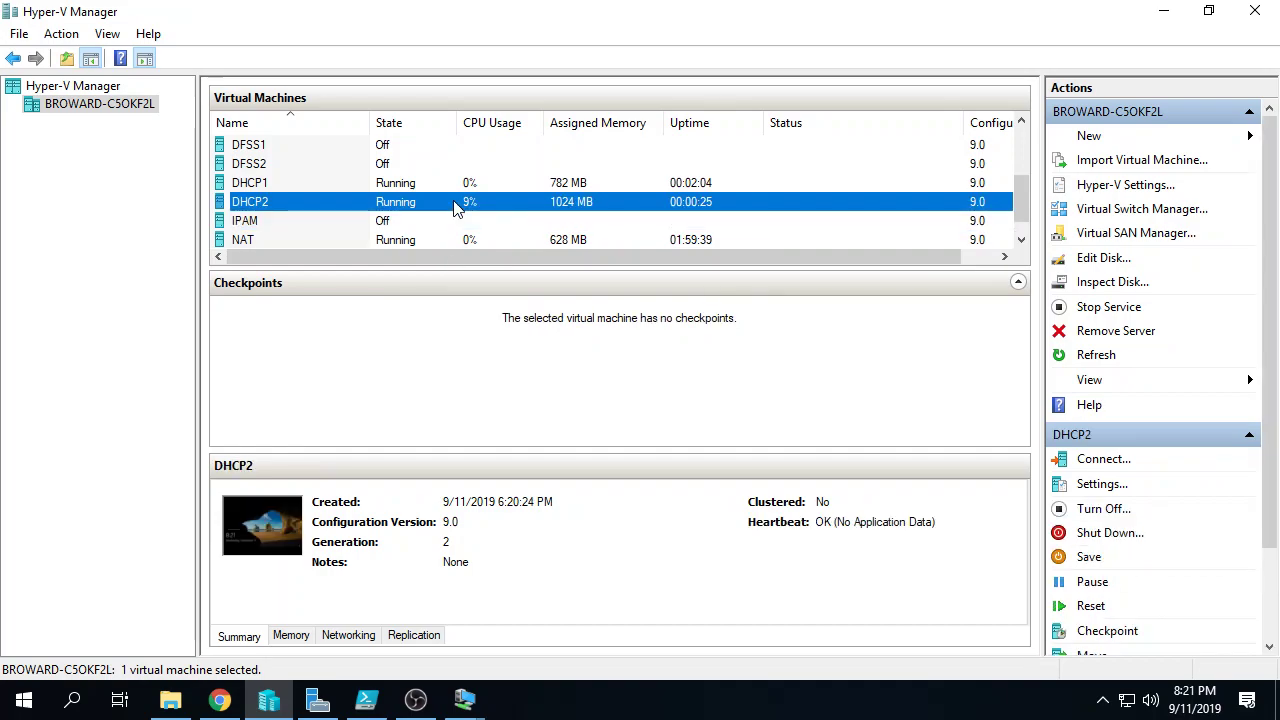
click(446, 222)
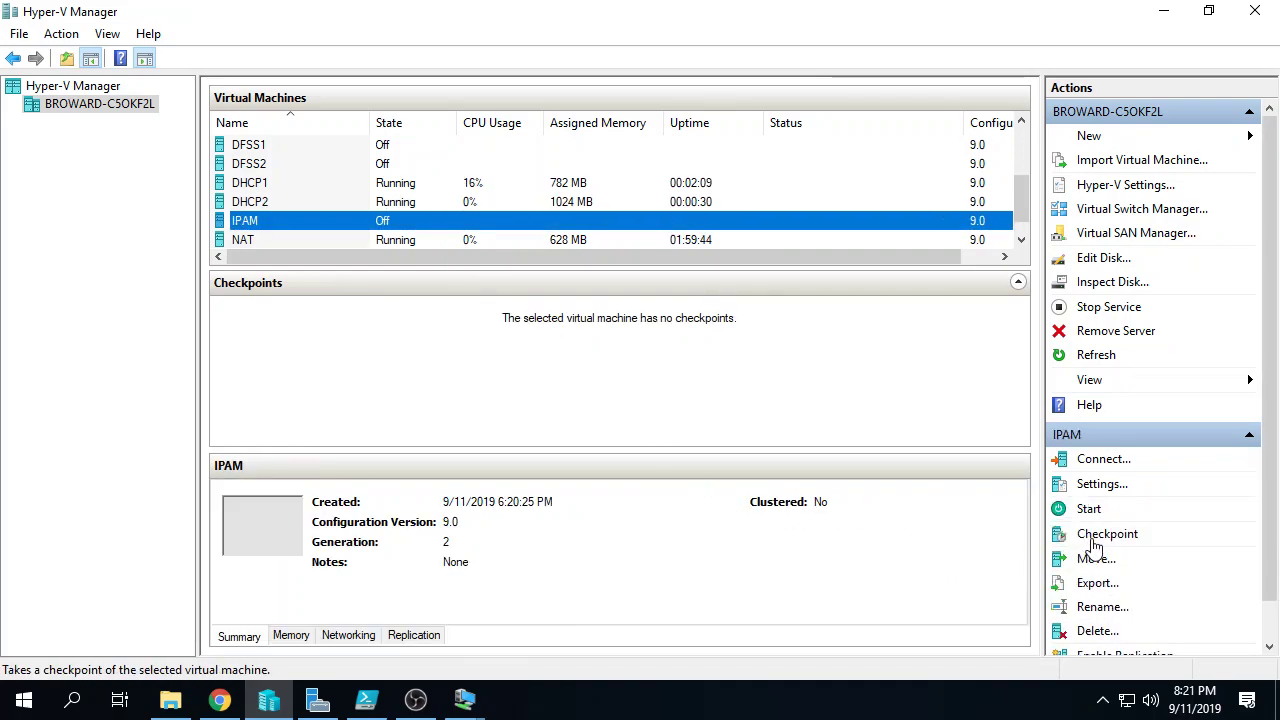
click(1088, 509)
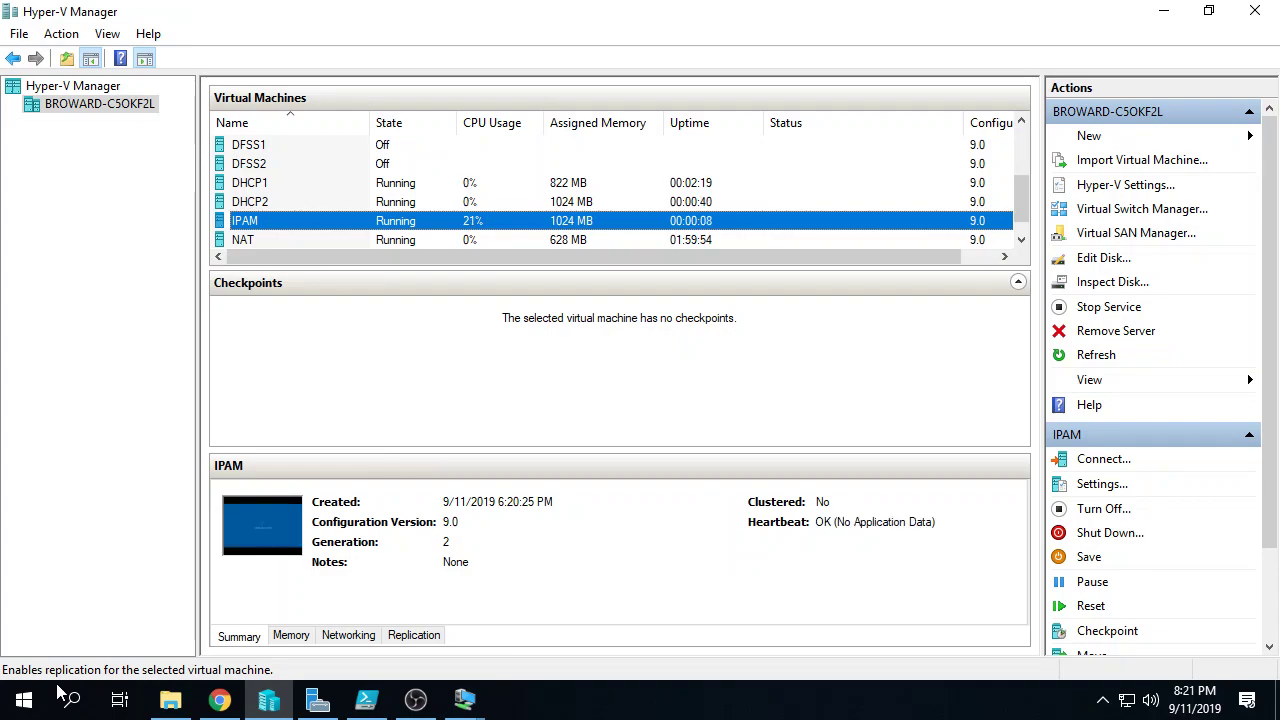
right_click(338, 220)
Step: Connect to the IPAM VM full-screen, sign in with the administrator password, and view the IPAM overview
click(418, 235)
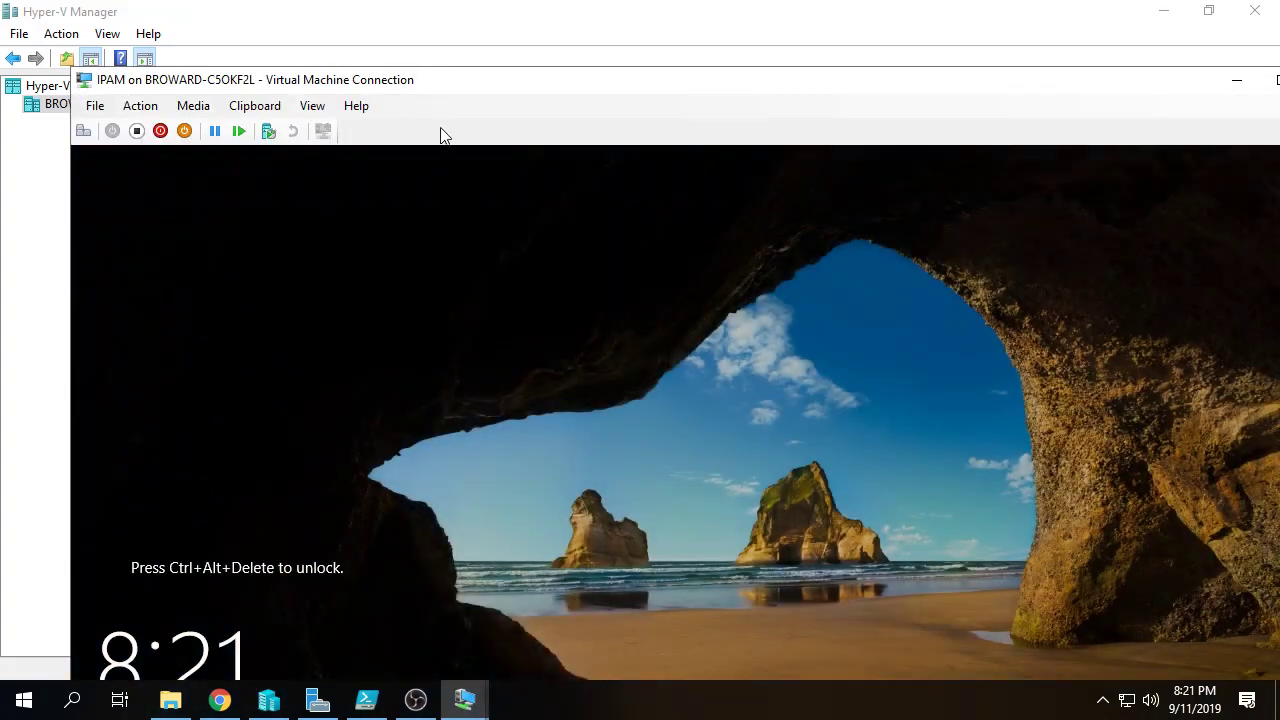
double_click(443, 86)
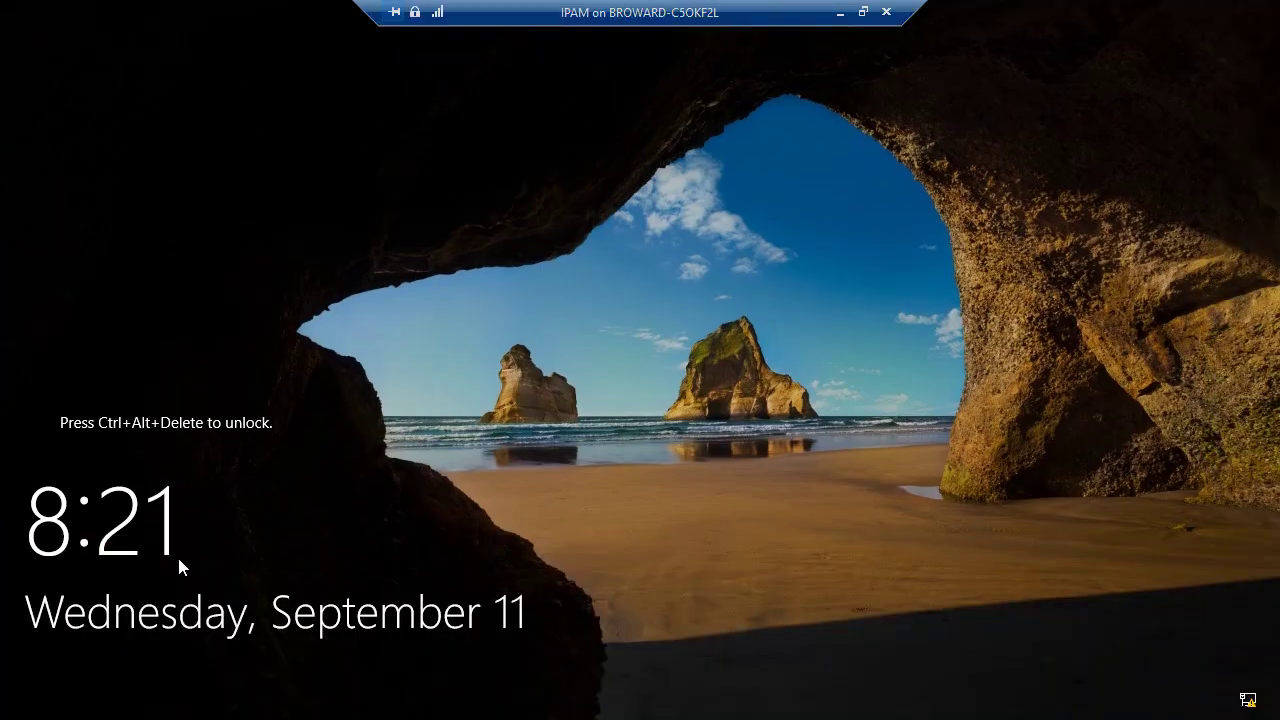
key(ctrl+alt+End)
text(Pa)
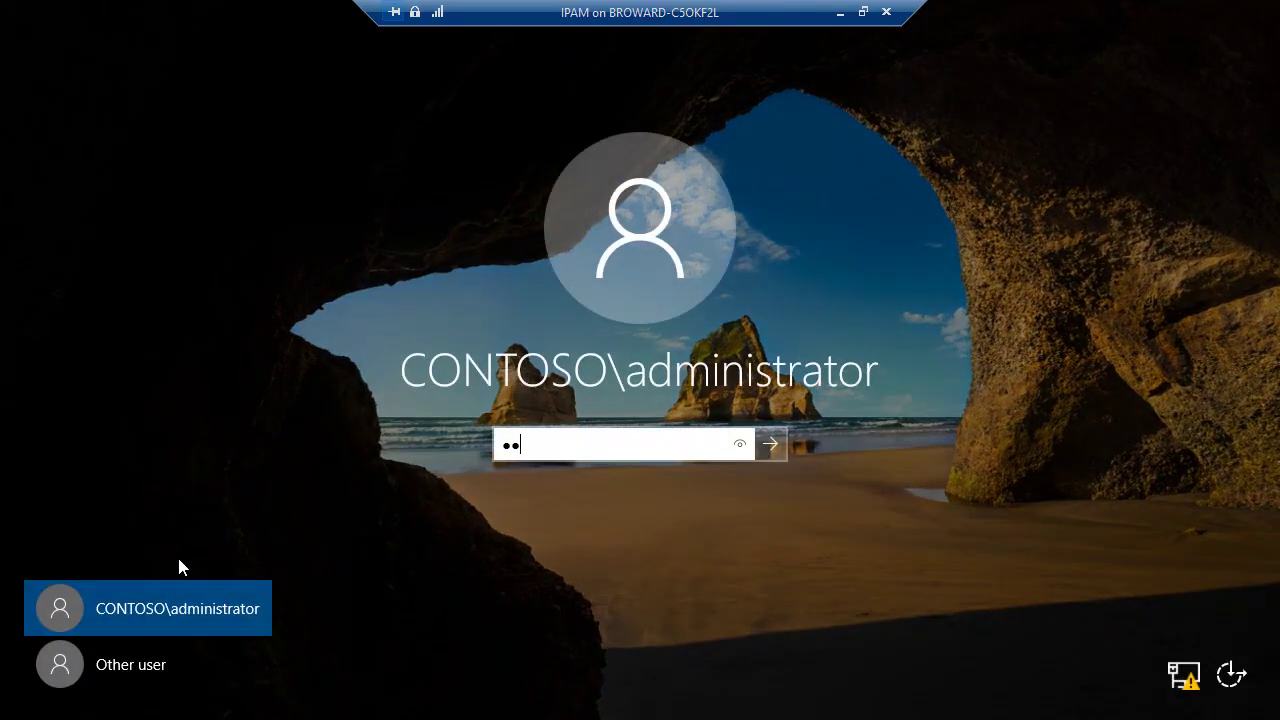
text($$w0rd)
key(Return)
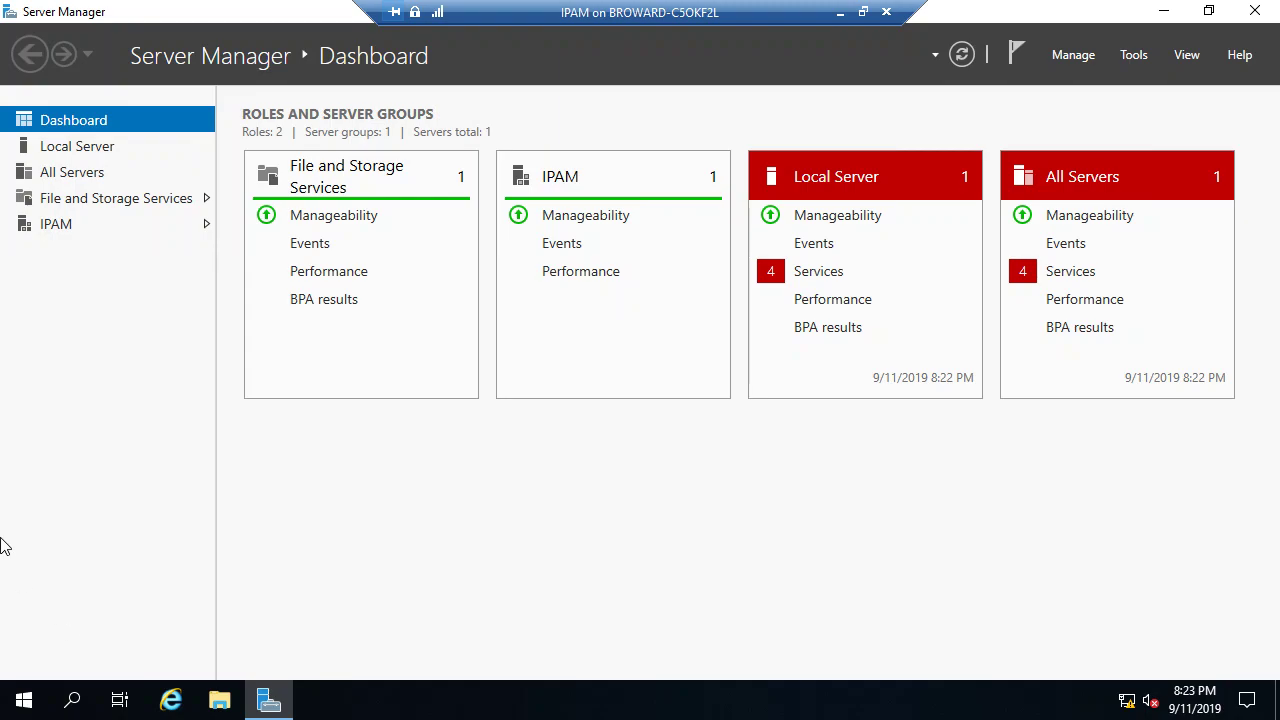
click(90, 231)
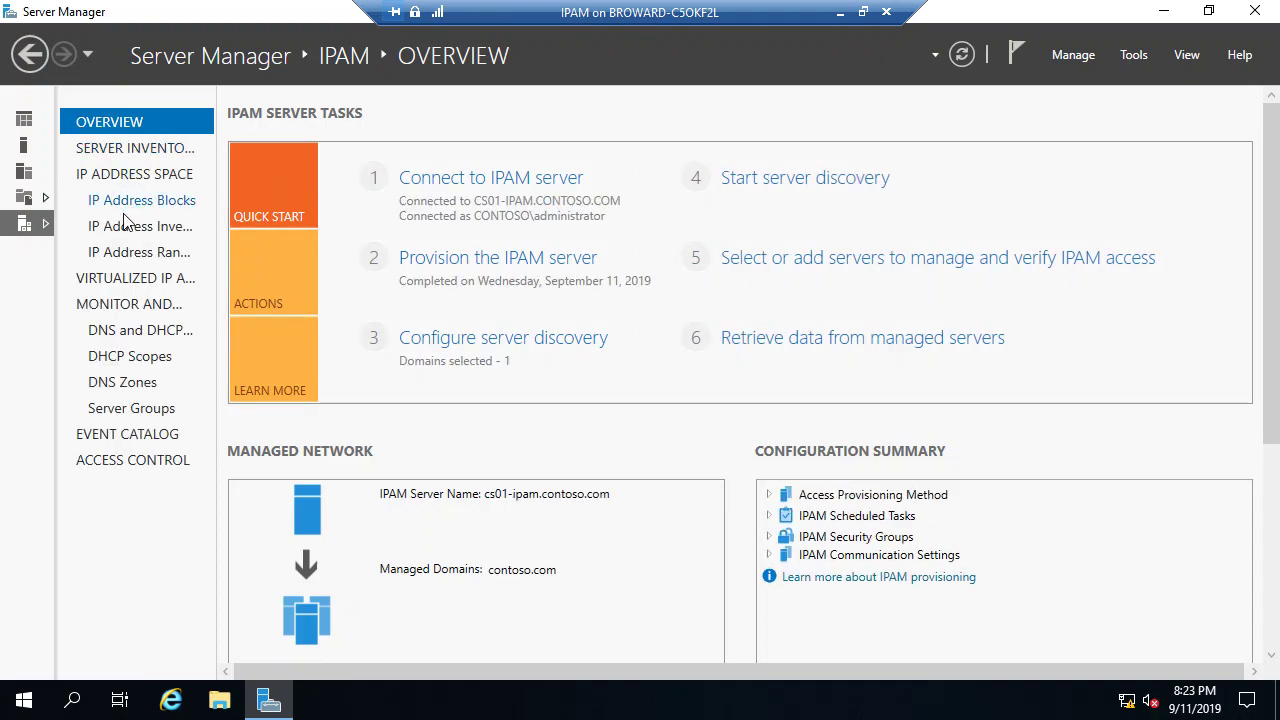
Step: Show the IPv4 server inventory with the four servers' IPAM access status
click(152, 150)
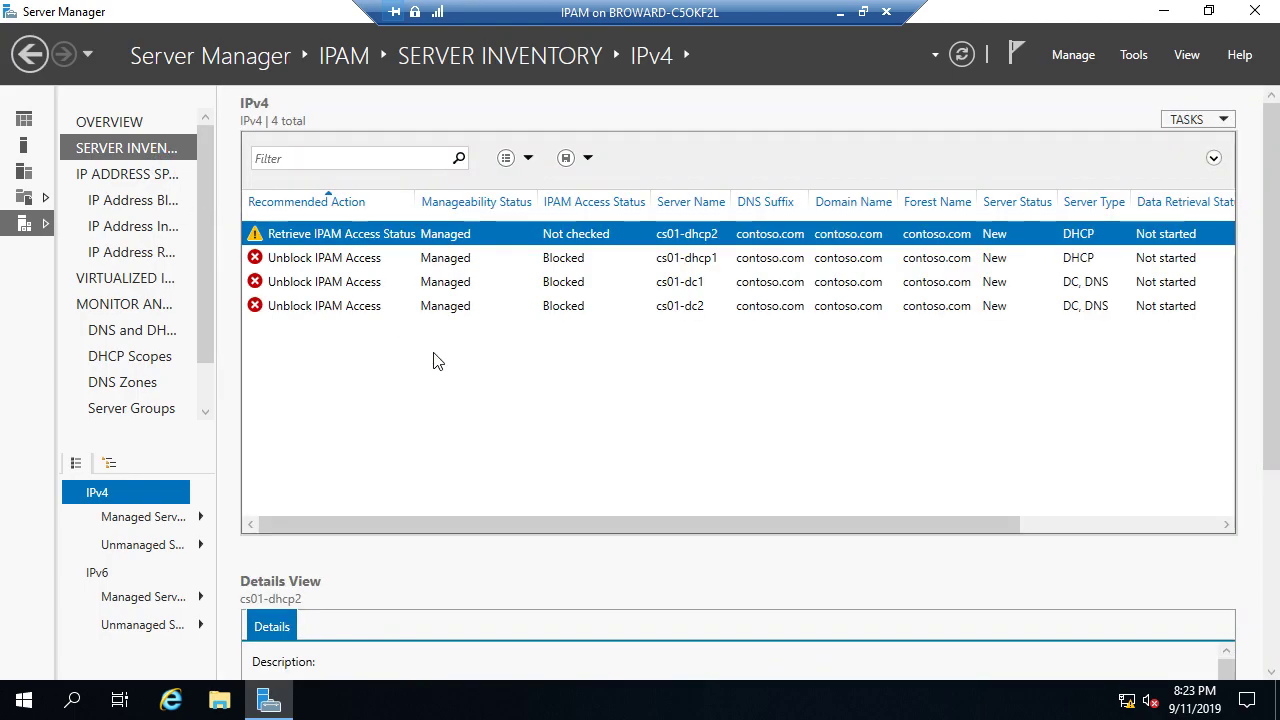